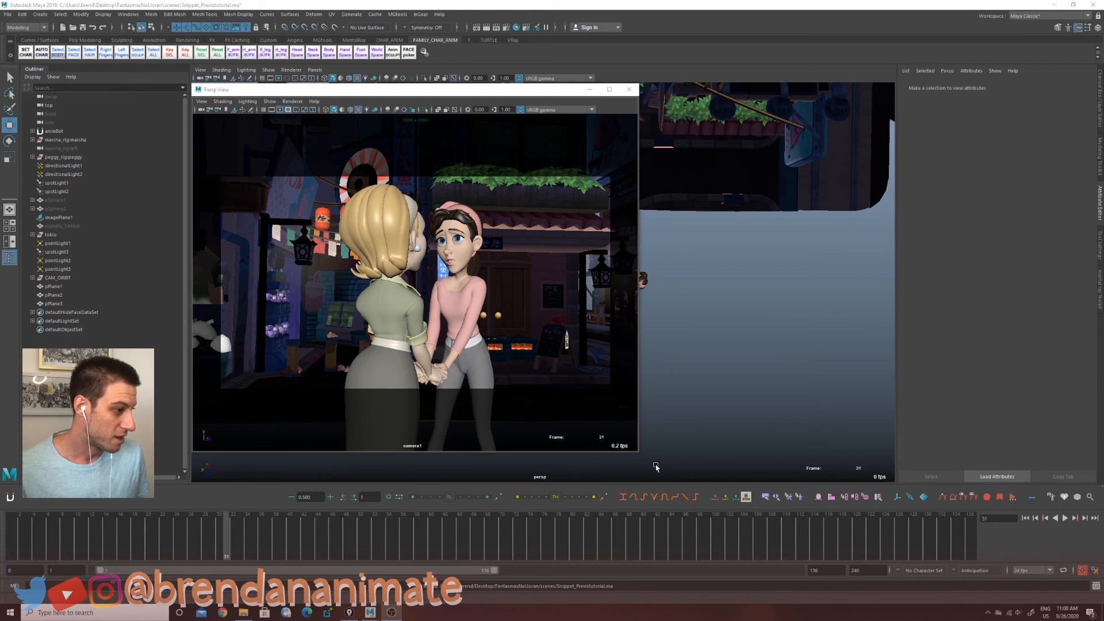
Step: Enlarge the floating Persp View window and play back the animation
left_click_drag(656, 467, 681, 480)
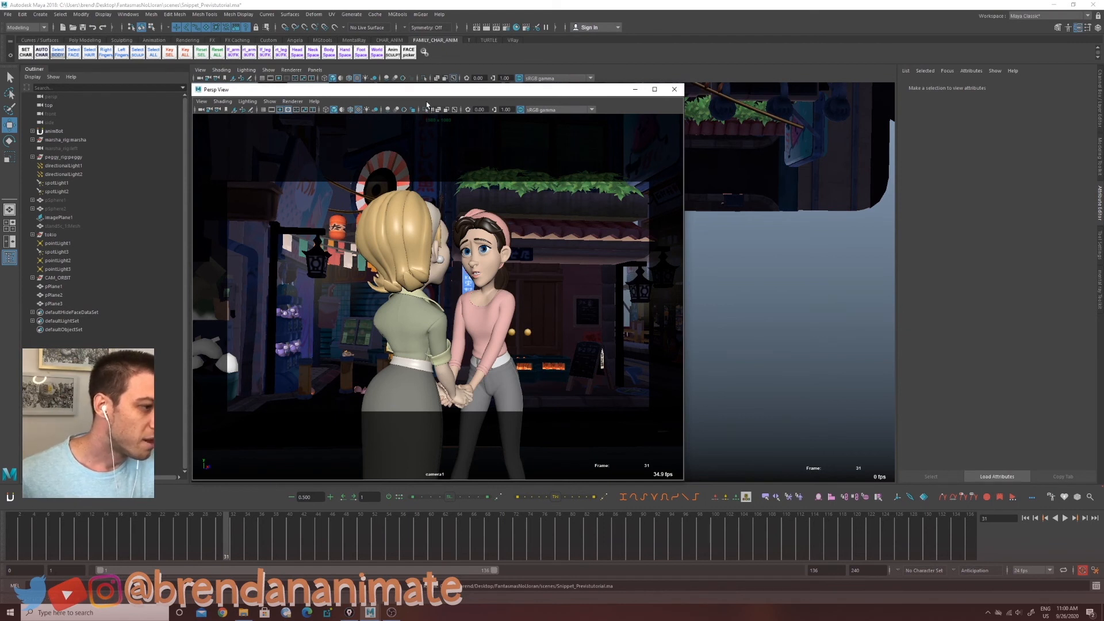
key("alt+v")
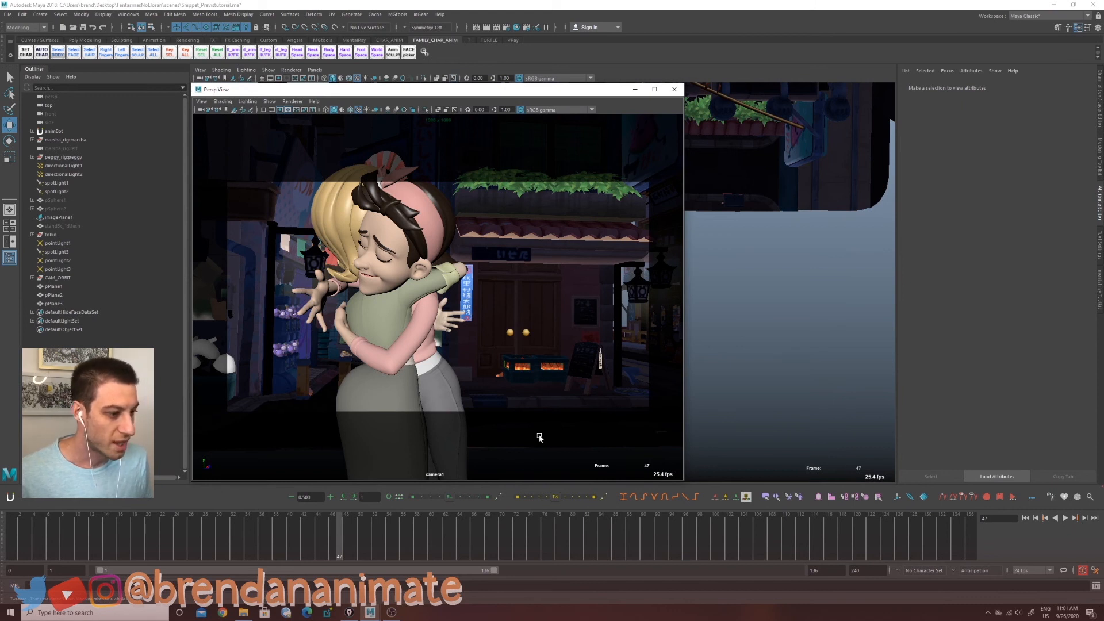
Step: Toggle a viewport display option in the Persp View toolbar and play the animation to compare the result
left_click(404, 109)
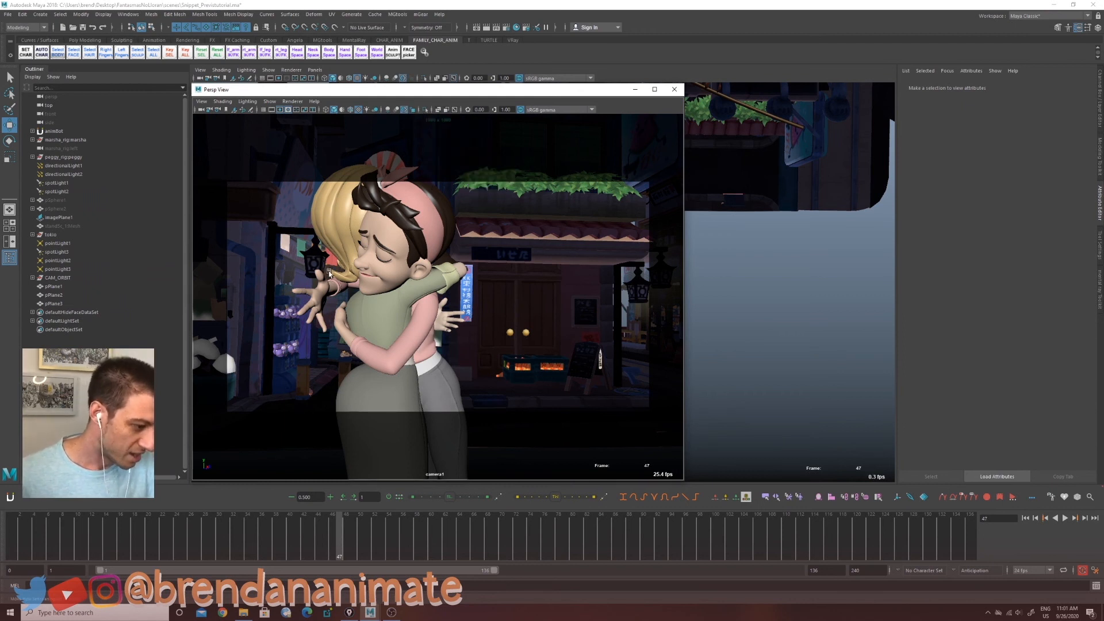
left_click(406, 110)
left_click(405, 110)
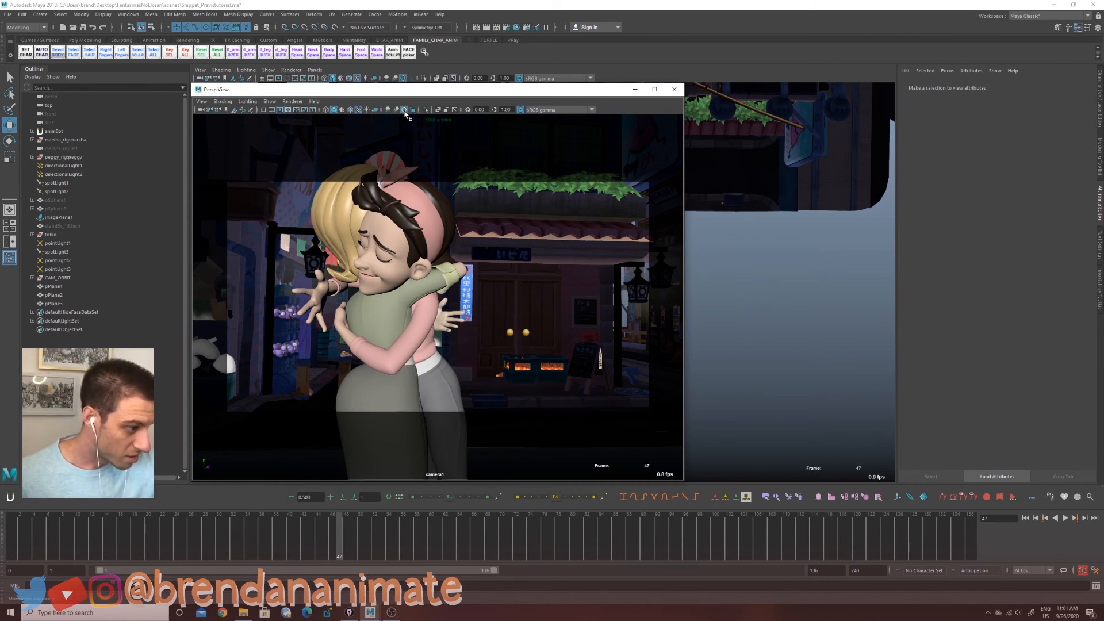
key("alt+v")
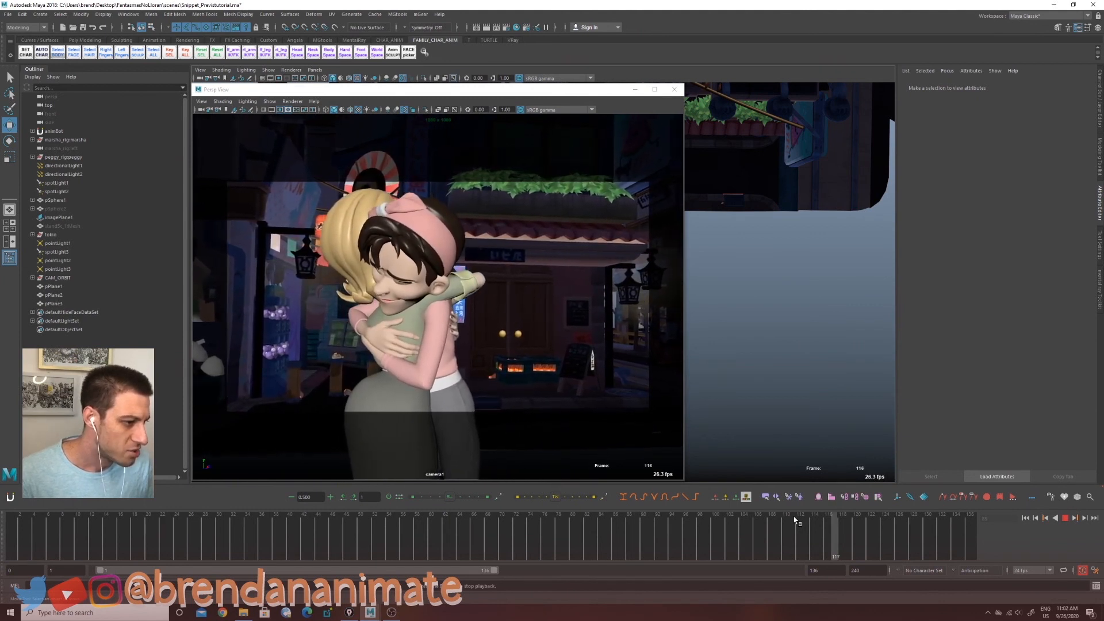
key("alt+v")
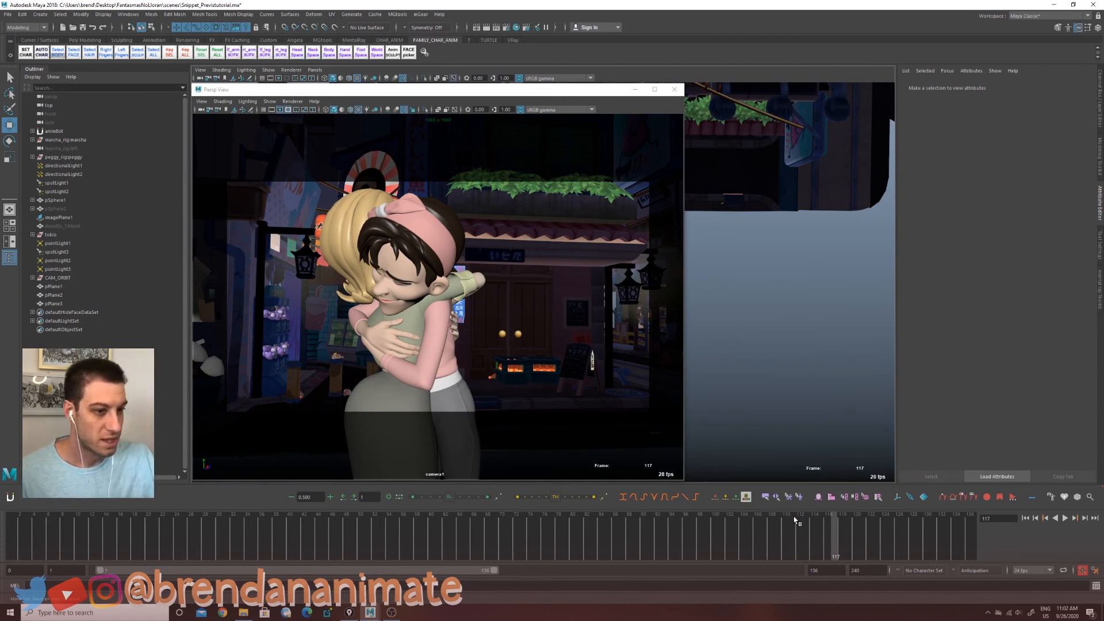
Step: Toggle another viewport lighting option and play the animation to review the lit scene
left_click(367, 110)
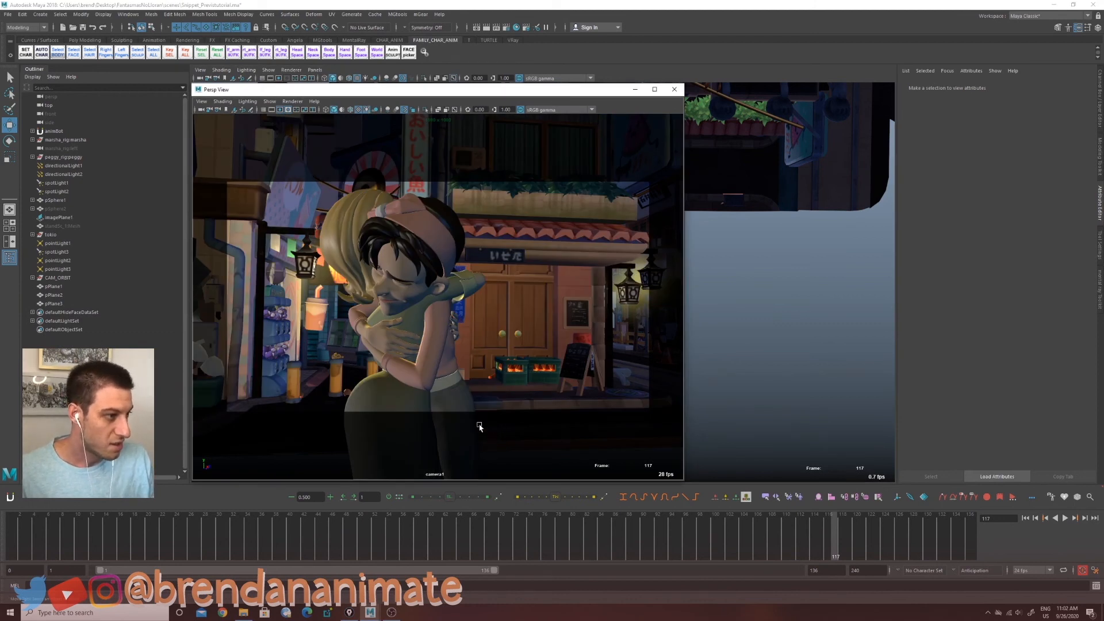
key("alt+v")
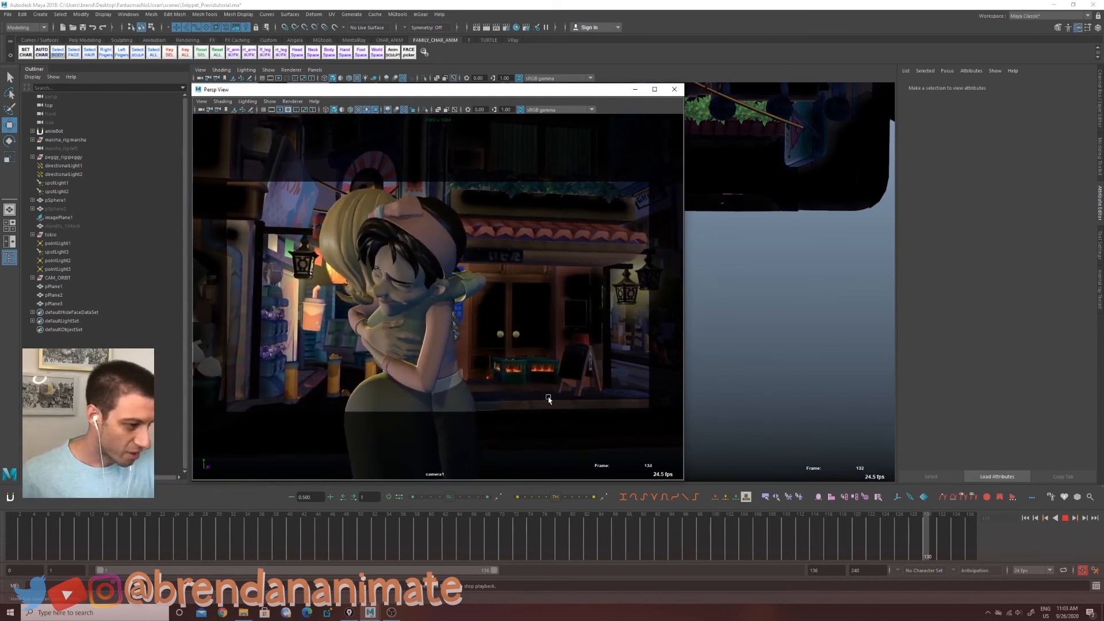
key("Escape")
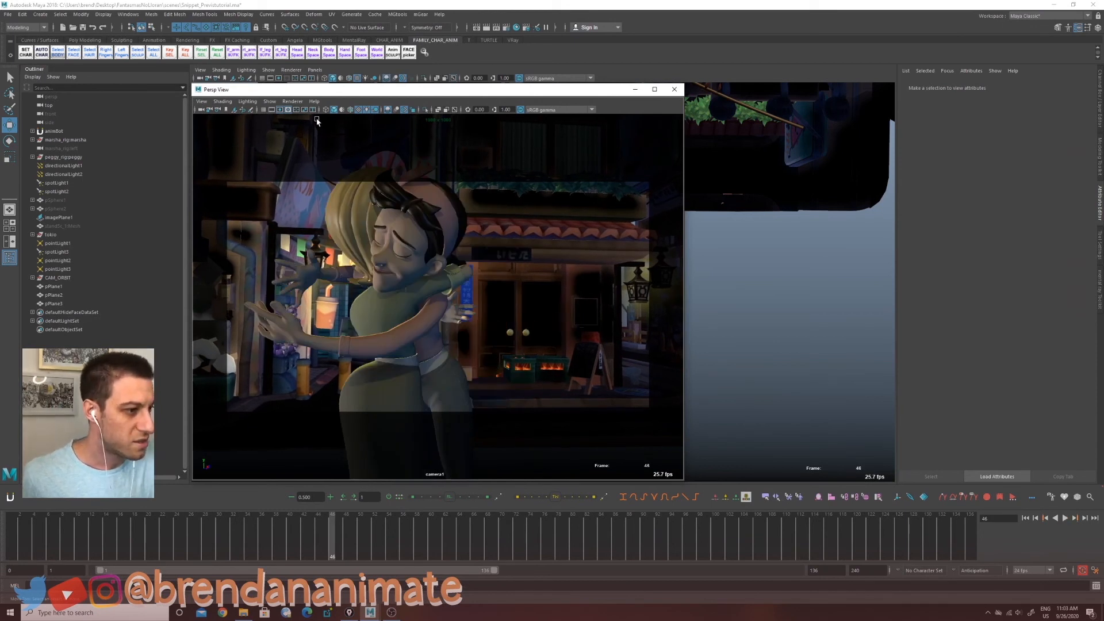
Step: Open the Viewport 2.0 renderer settings and raise the Performance Light Limit to 16
left_click(292, 101)
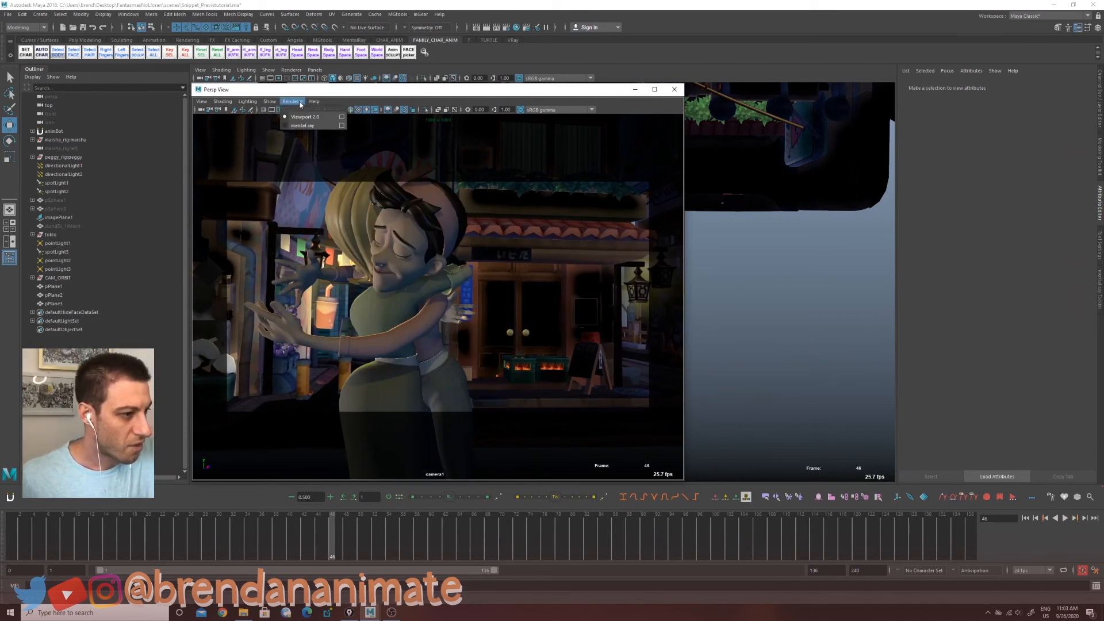
left_click(343, 119)
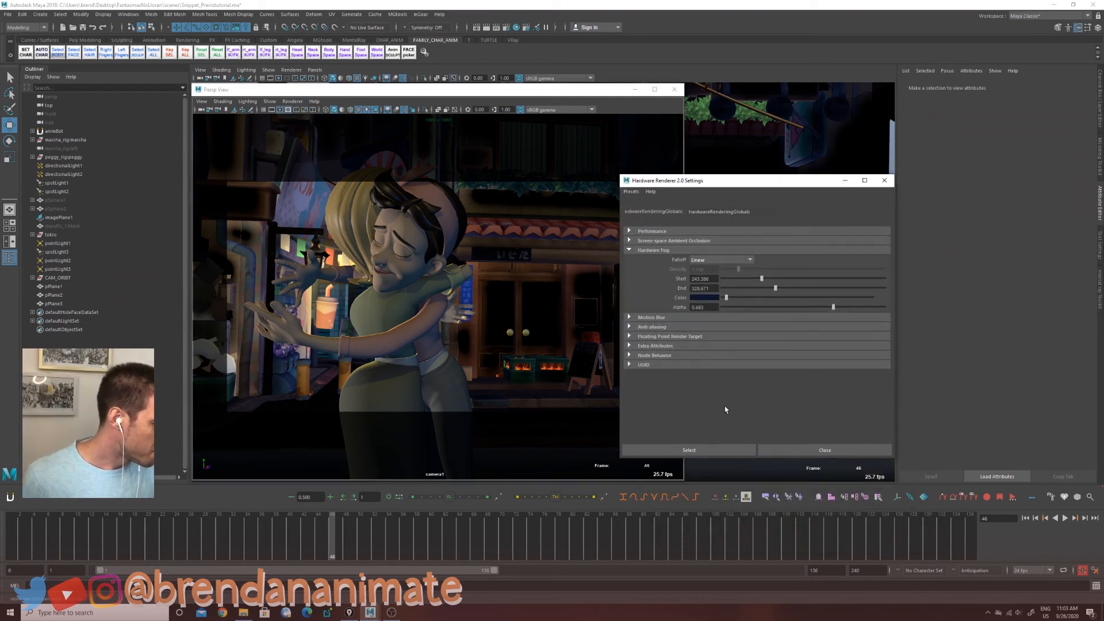
left_click(631, 251)
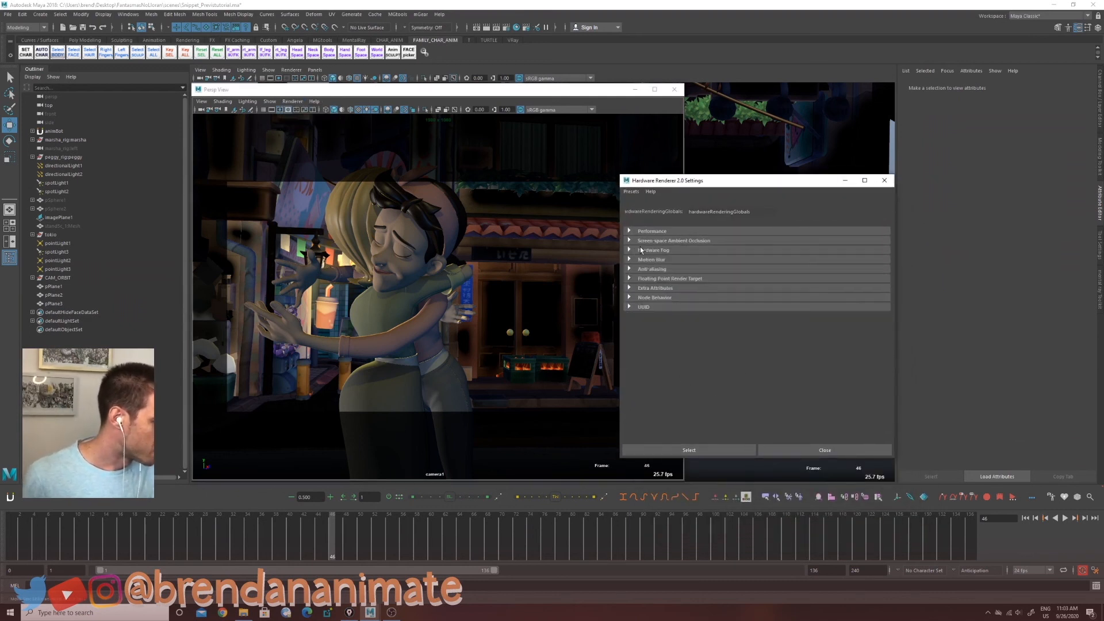
left_click(630, 231)
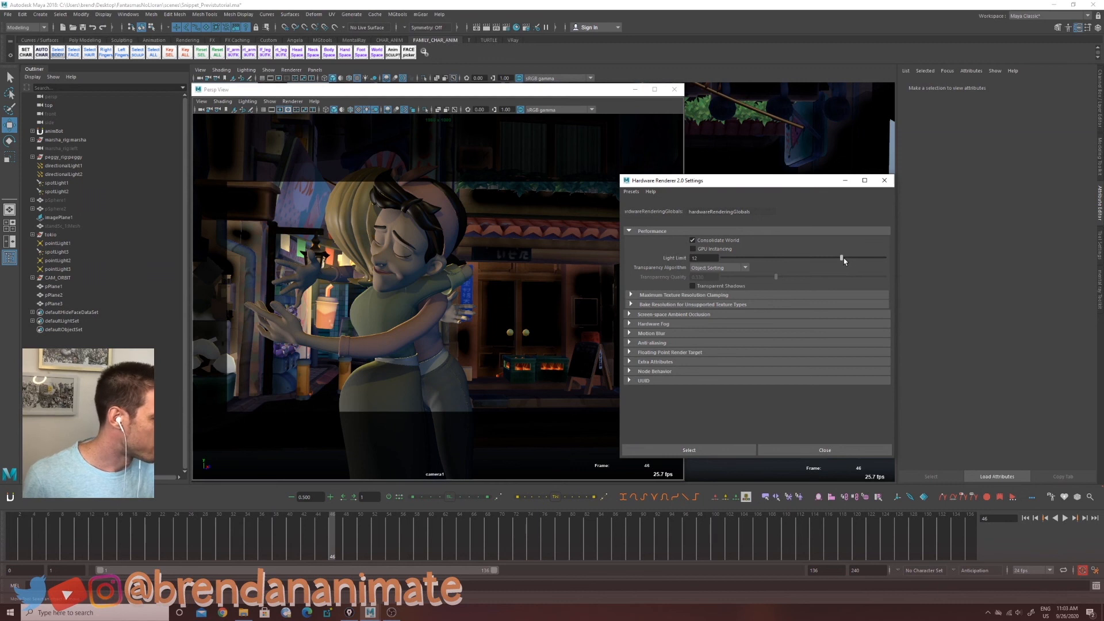
left_click_drag(843, 261, 894, 262)
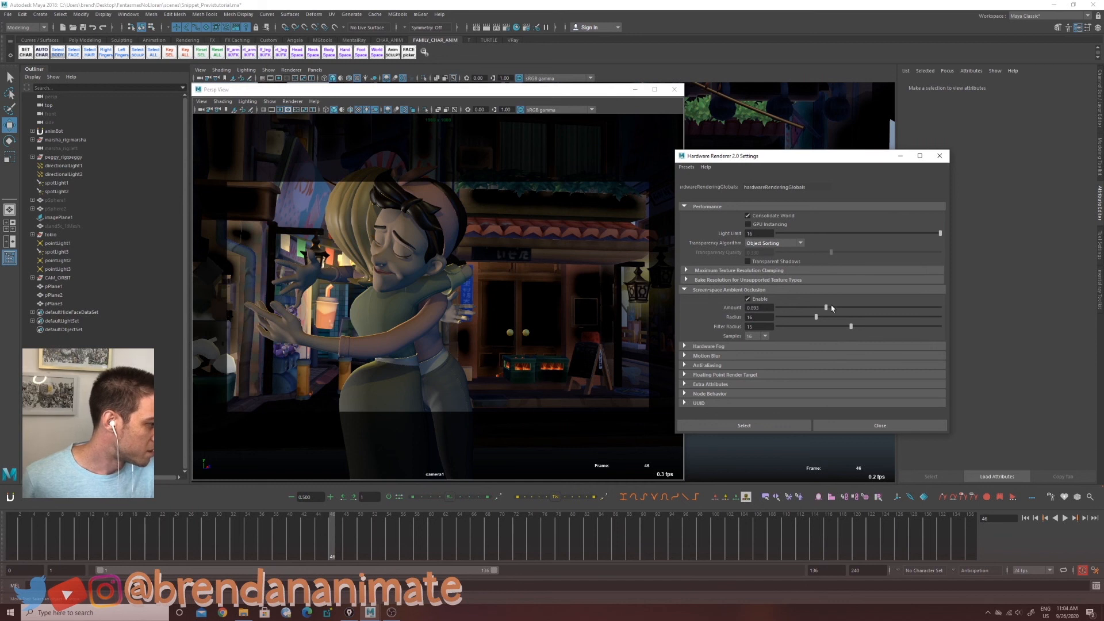
Step: Set screen-space ambient occlusion Amount to 0.480, Radius to 6 and Filter Radius to 10, then reposition the settings dialog
mouse_move(827, 307)
left_mouse_down()
mouse_move(804, 309)
mouse_move(817, 319)
mouse_move(802, 309)
mouse_move(845, 310)
mouse_move(789, 321)
mouse_move(856, 321)
mouse_move(781, 321)
mouse_move(839, 321)
mouse_move(795, 321)
left_mouse_up()
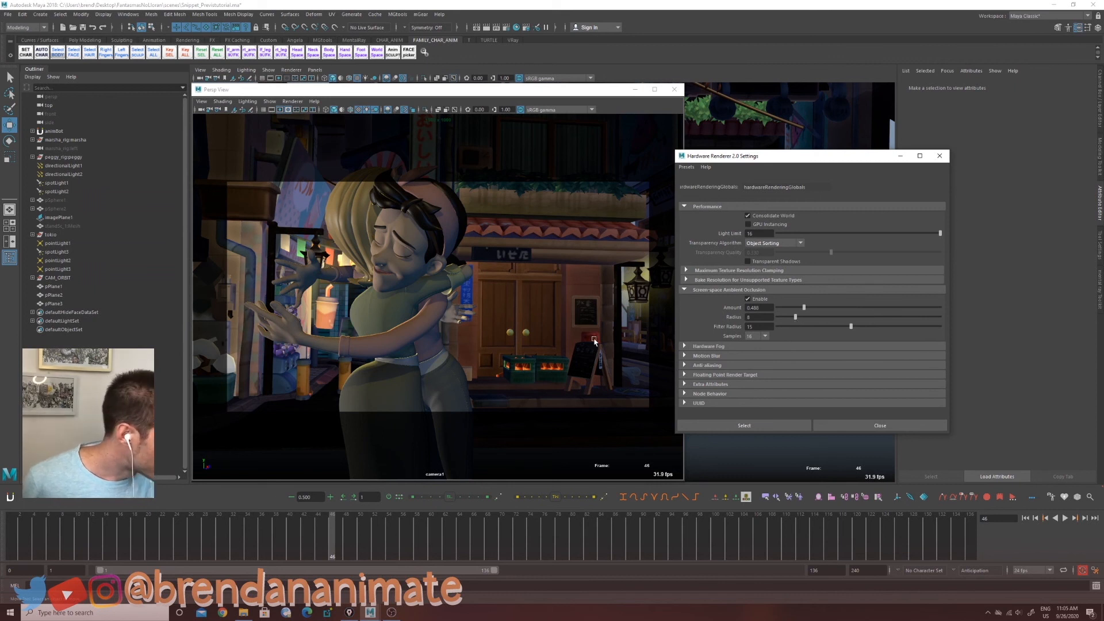
left_click_drag(860, 329, 823, 328)
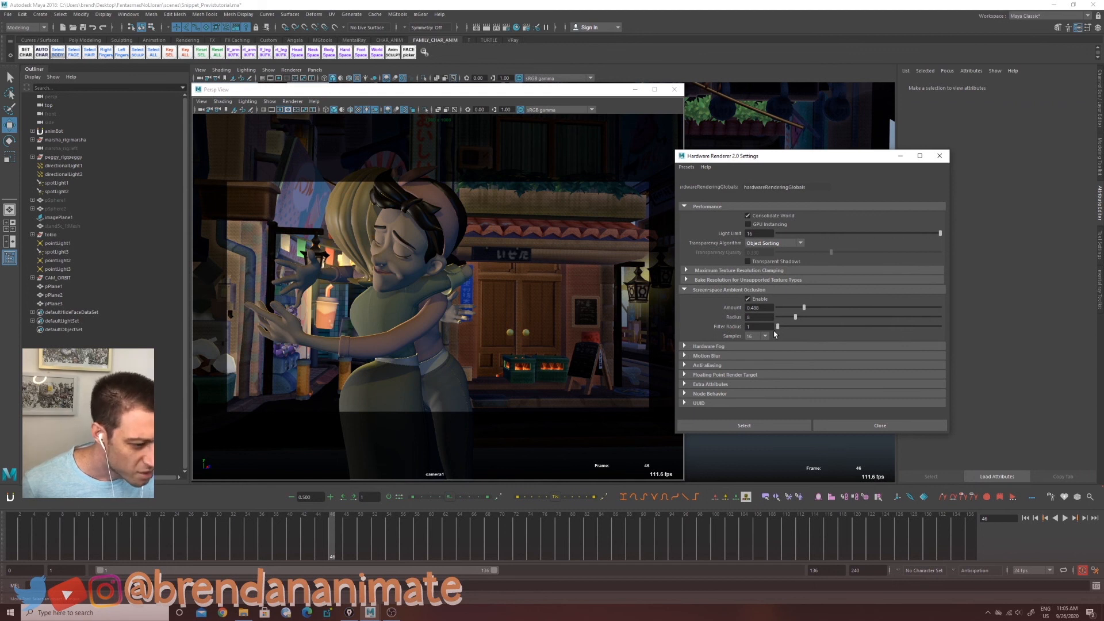
left_click_drag(775, 332, 814, 330)
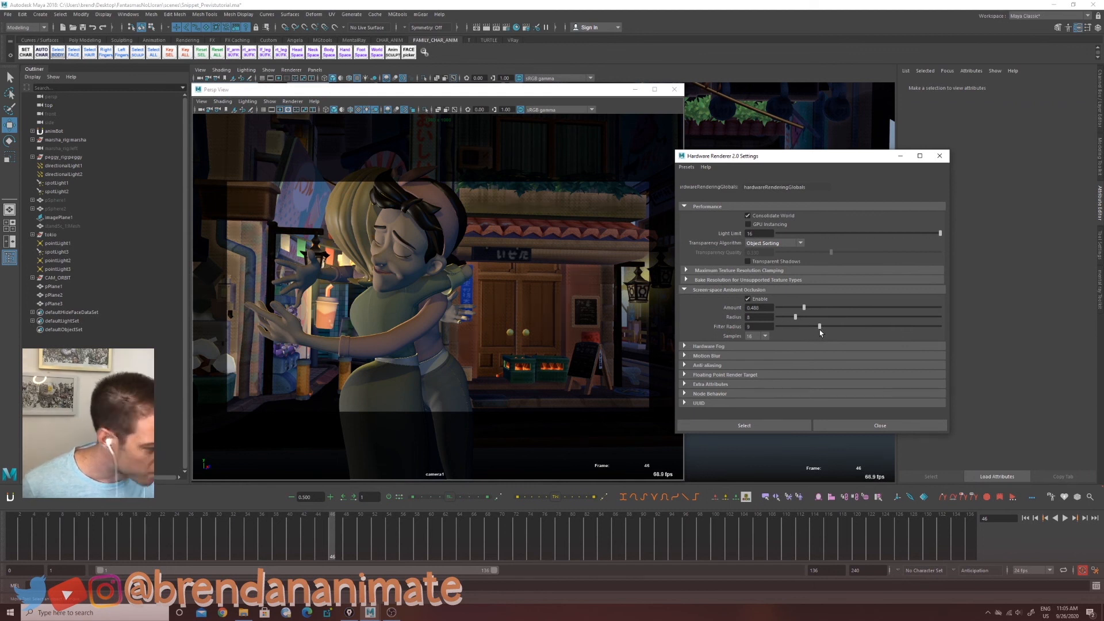
left_click_drag(815, 156, 850, 129)
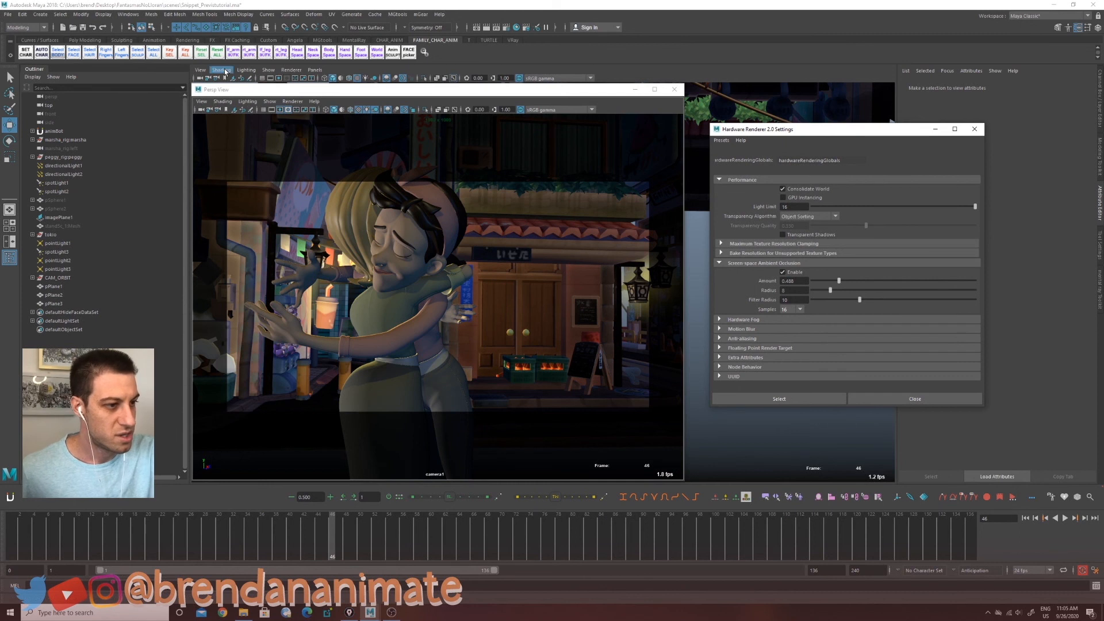
Step: Enable Hardware Fog in the viewport shading and expand the Hardware Fog settings section
left_click(222, 101)
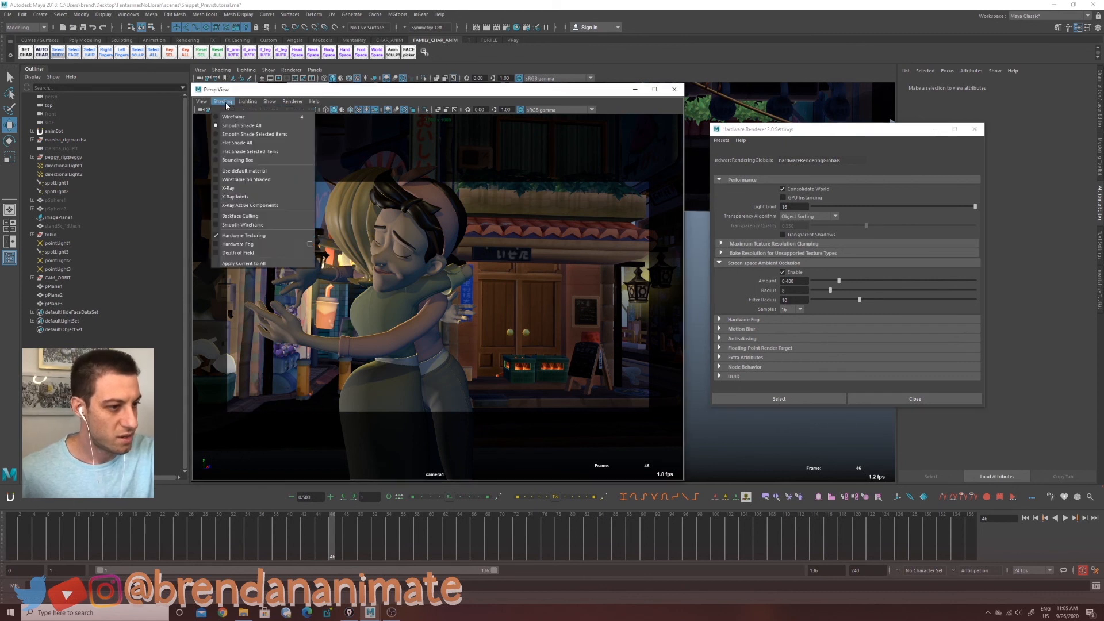
left_click(235, 247)
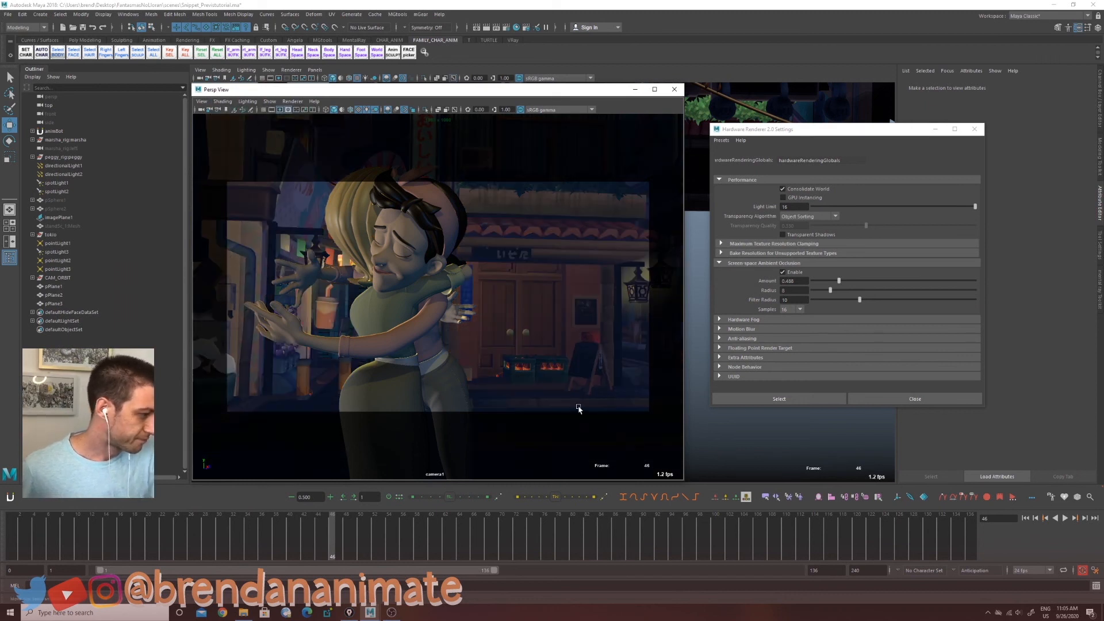
left_click(728, 320)
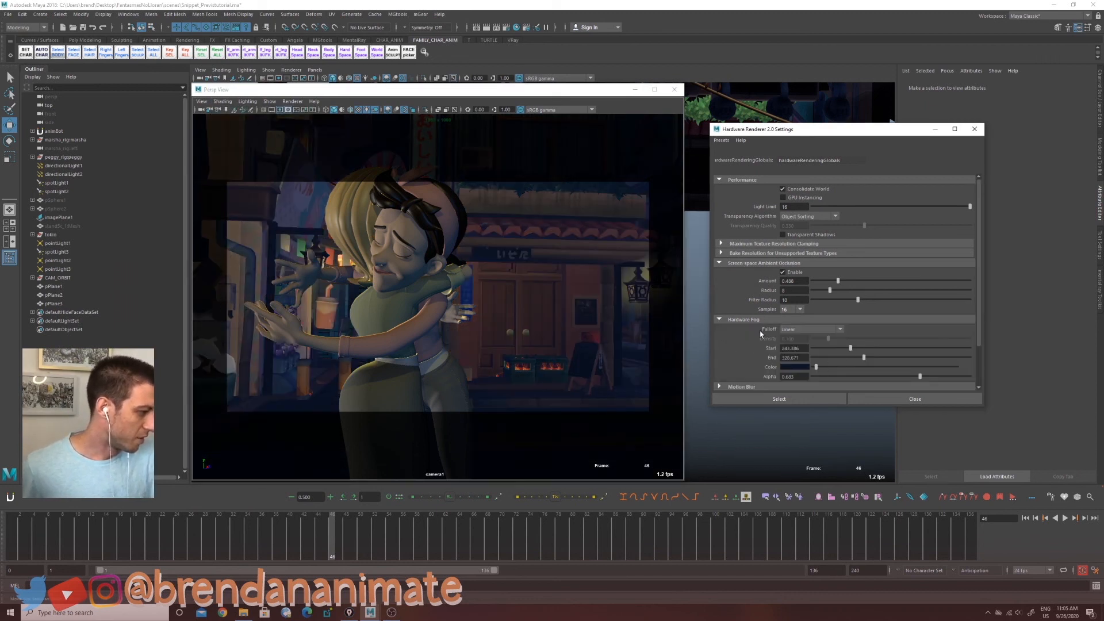
left_click_drag(841, 407, 839, 467)
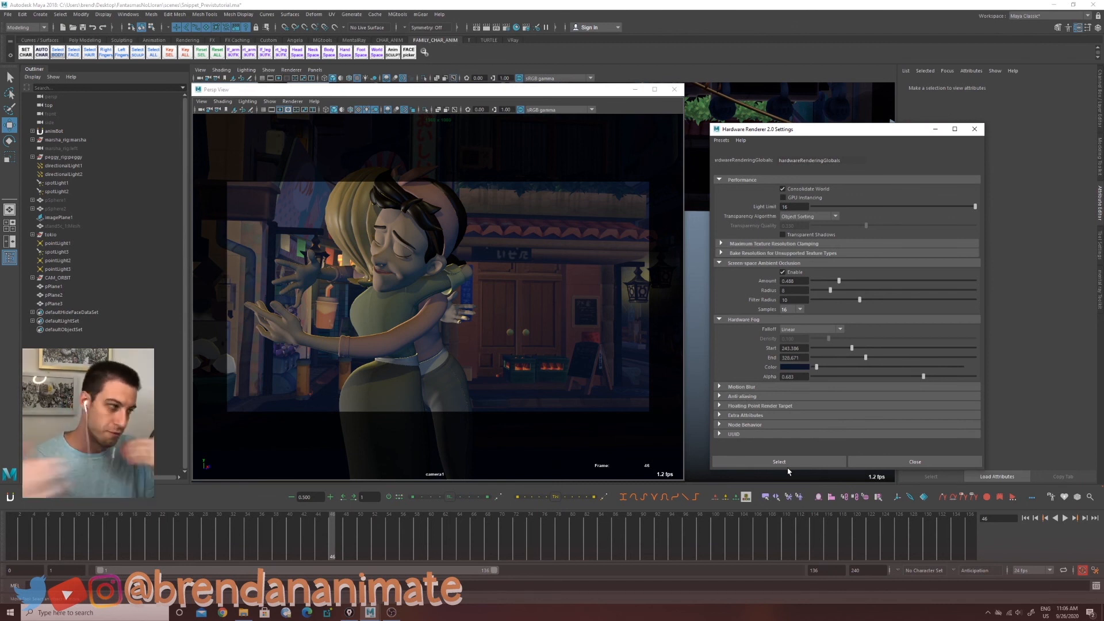
Step: Tune the hardware fog's Start, End and Alpha sliders to control the fog's depth and density
left_click_drag(863, 351, 824, 355)
left_click_drag(814, 354, 855, 364)
left_click_drag(924, 377, 994, 379)
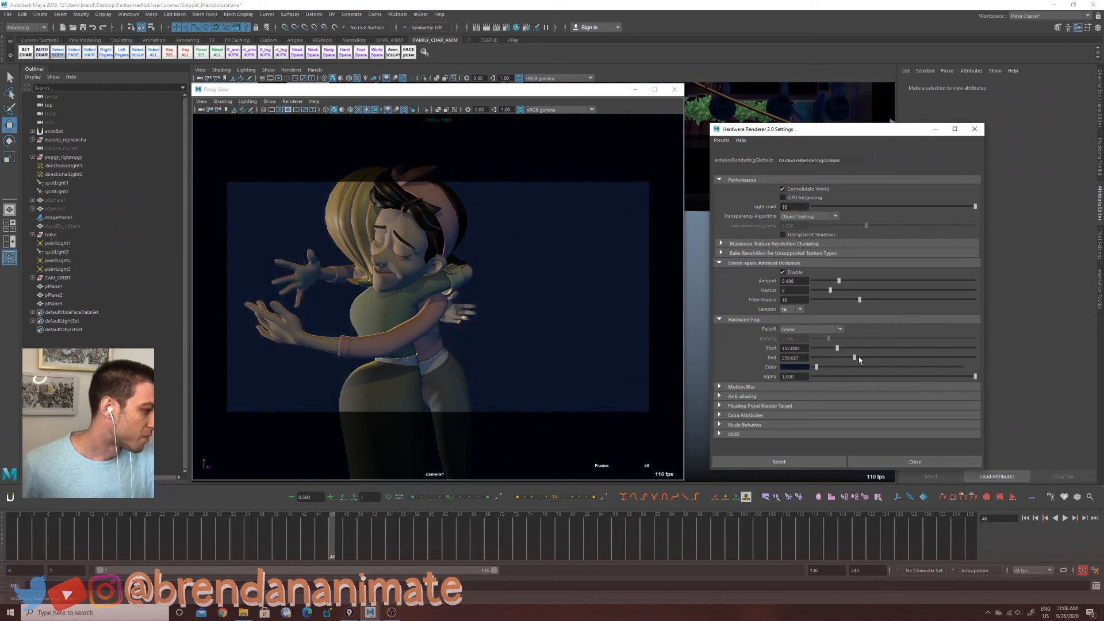
left_click_drag(874, 361, 940, 366)
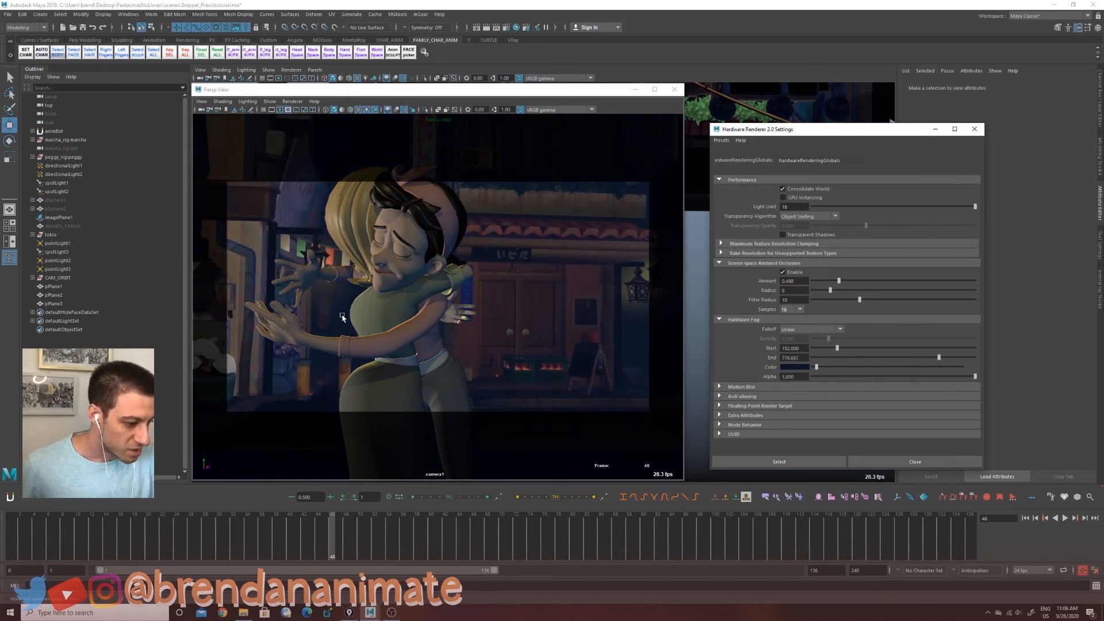
left_click_drag(975, 378, 906, 358)
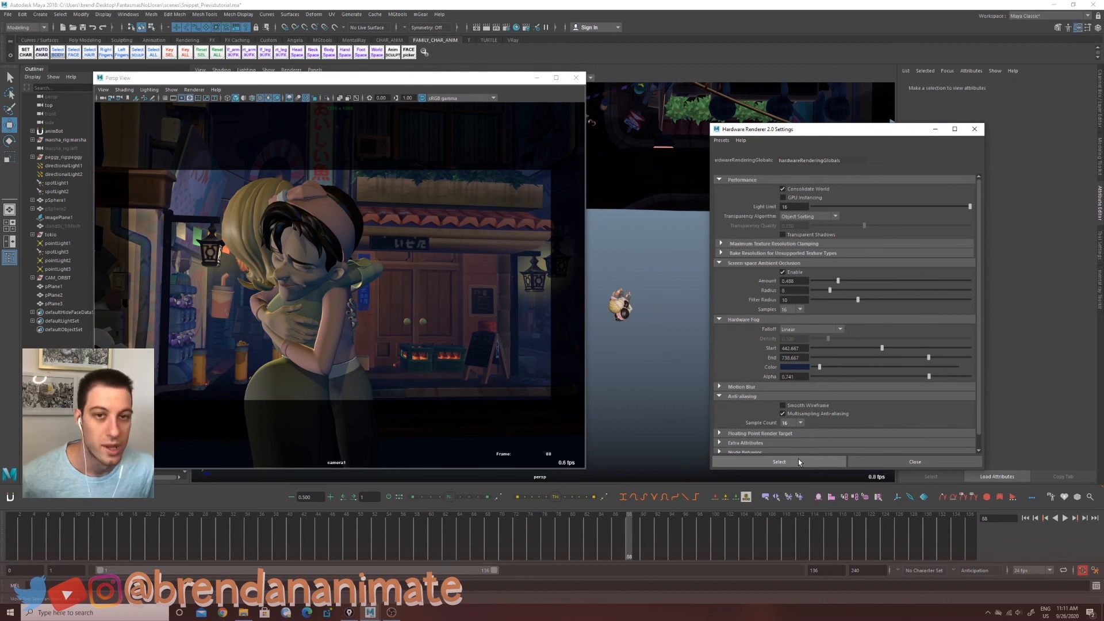
Step: Launch a new Maya session from the Windows Start search
key("super")
type("m")
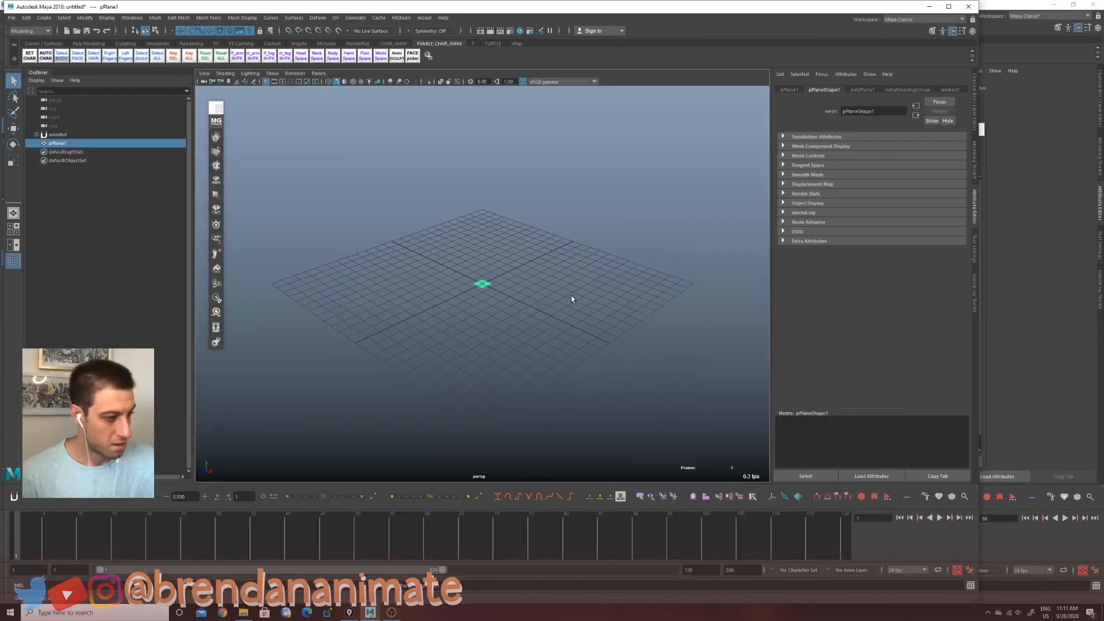
key("r")
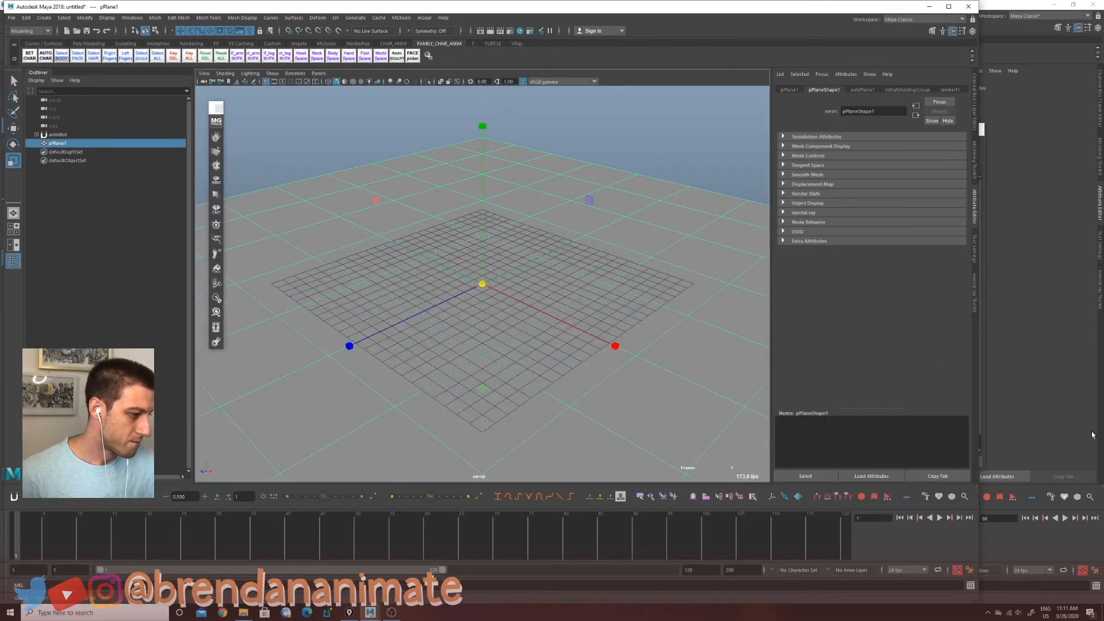
Step: Create a polygon cube and move it up so it sits above the ground plane
left_click(44, 18)
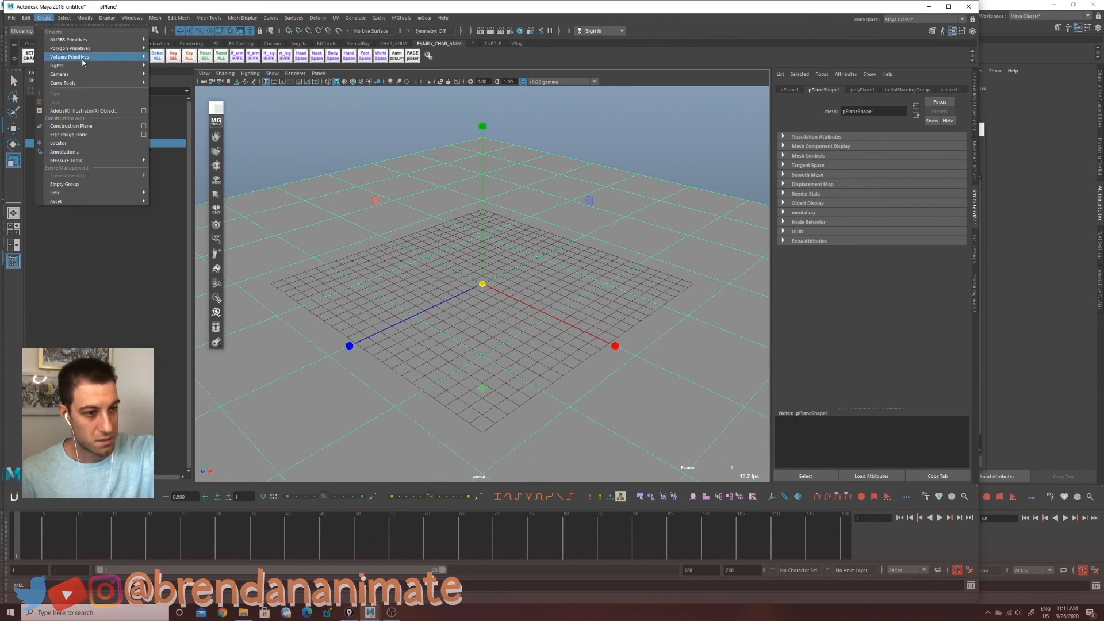
mouse_move(88, 49)
left_click(173, 64)
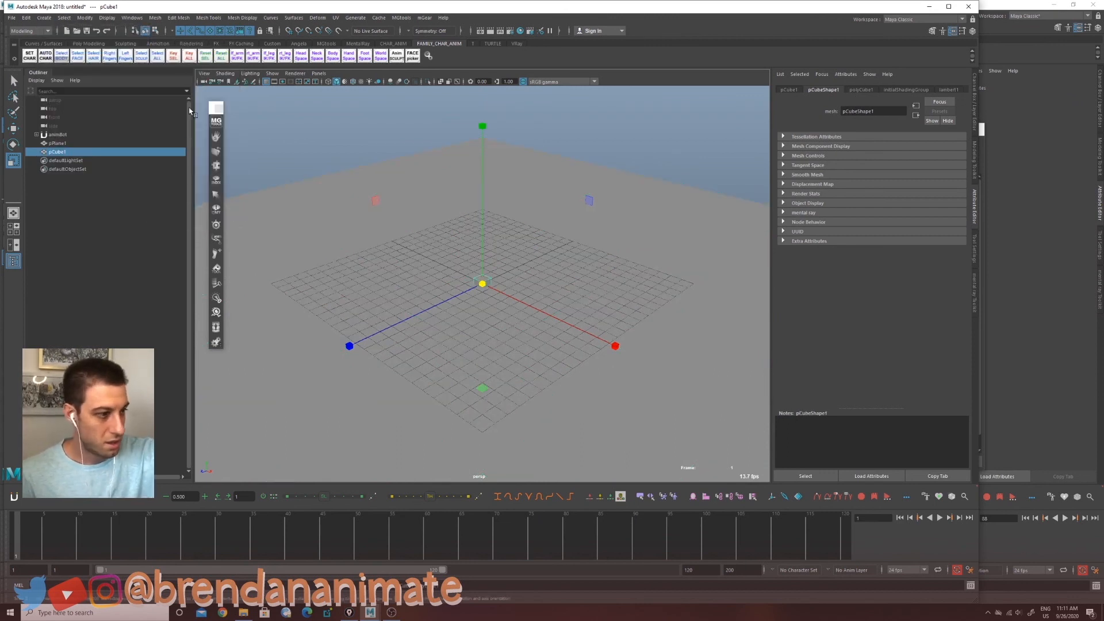
key("w")
left_click_drag(482, 259, 553, 234)
key("r")
key("w")
left_click_drag(480, 167, 487, 195)
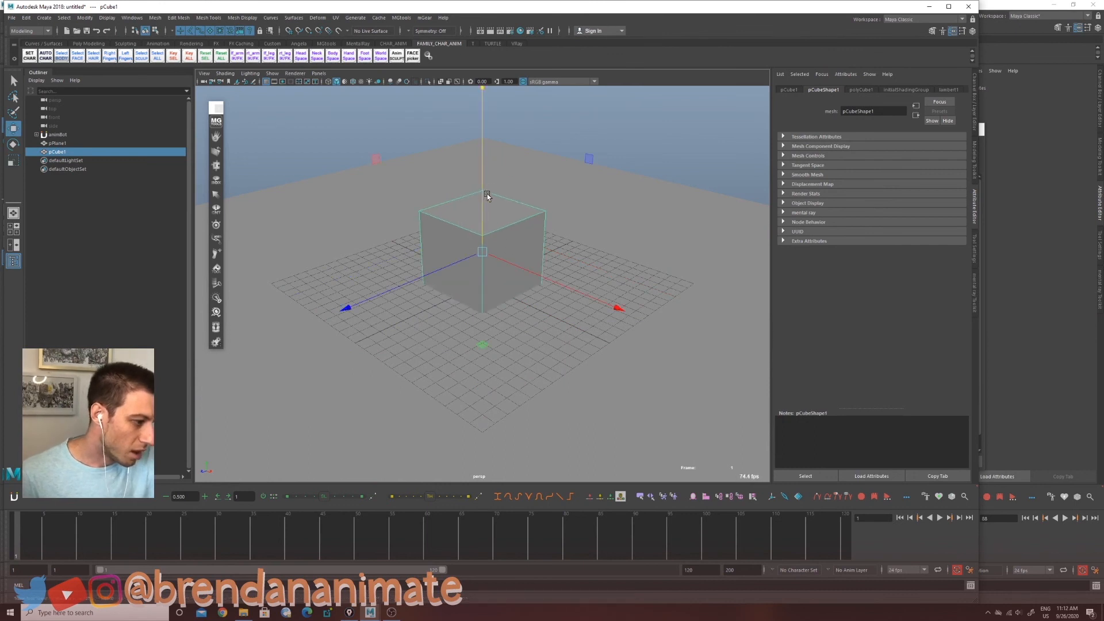
left_click(265, 81)
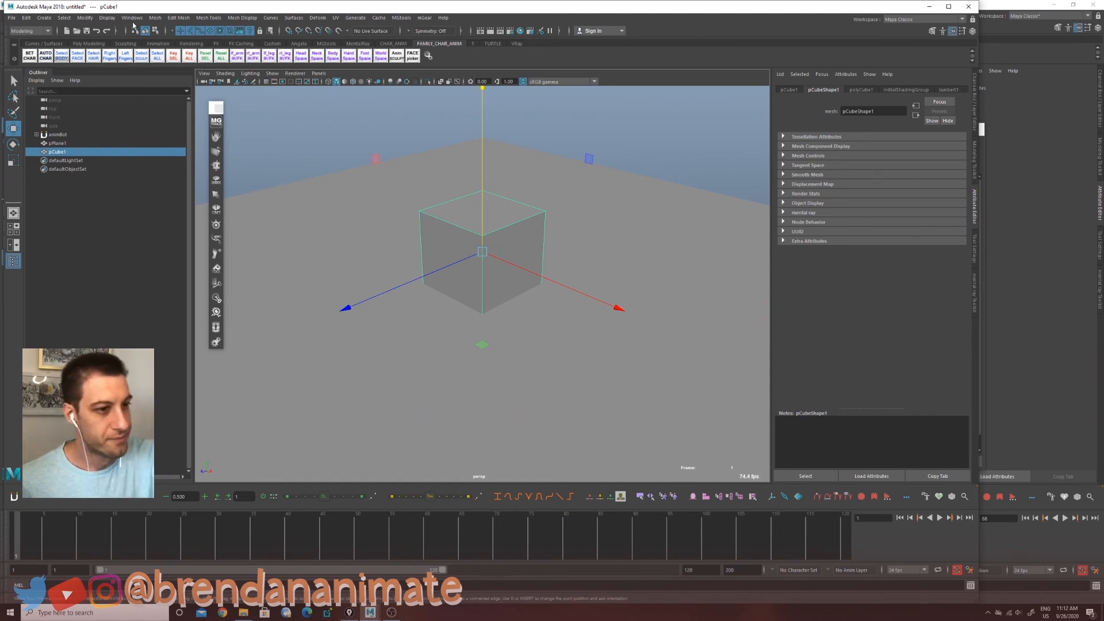
Step: Create a polygon sphere and move it to the right of the cube
left_click(44, 17)
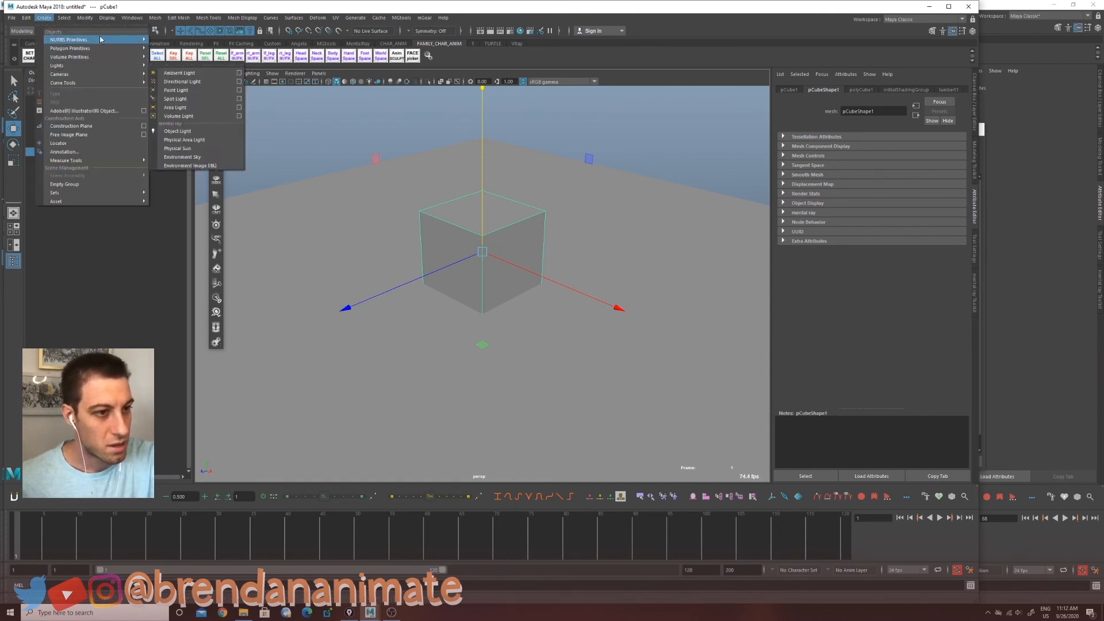
left_click(178, 50)
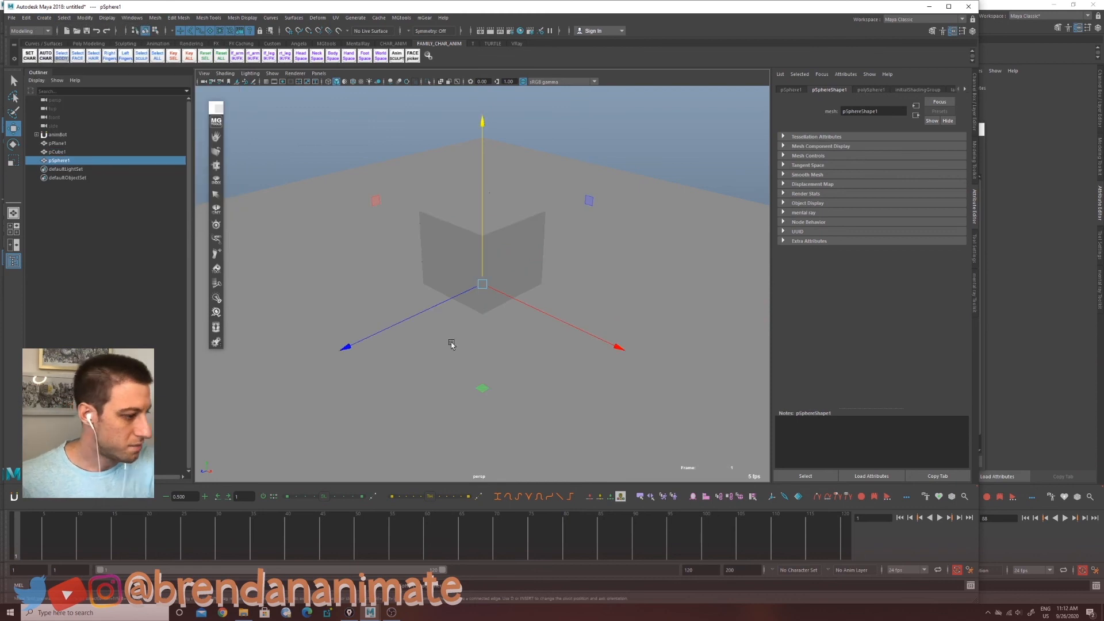
left_click_drag(496, 304, 595, 239)
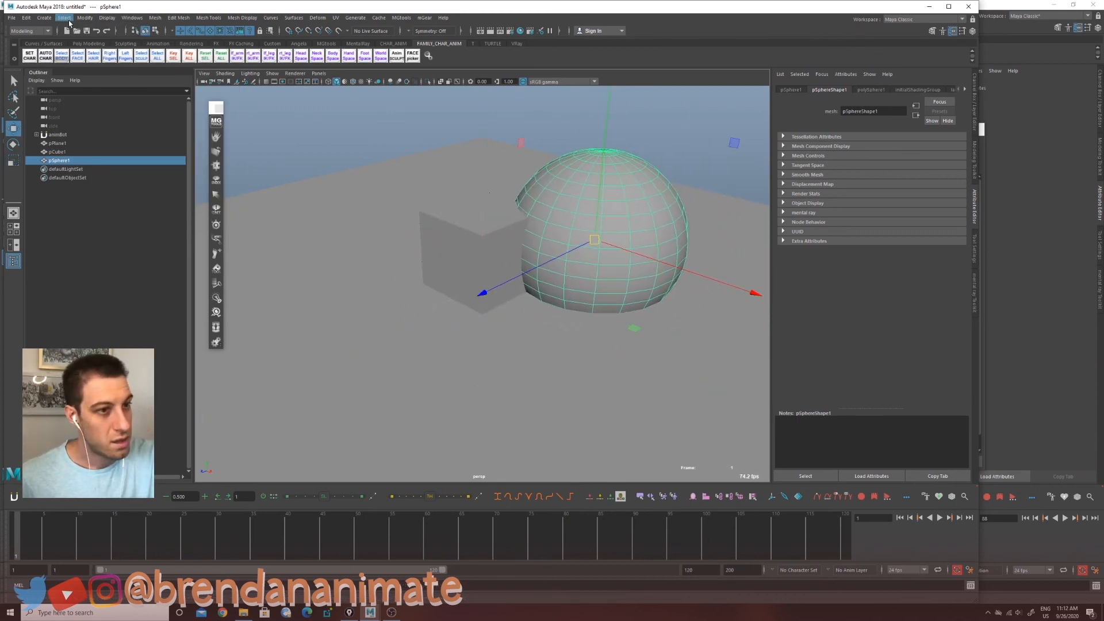
Step: Create a polygon cone, scale it up and move it behind the cube between the other objects
left_click(45, 17)
mouse_move(99, 48)
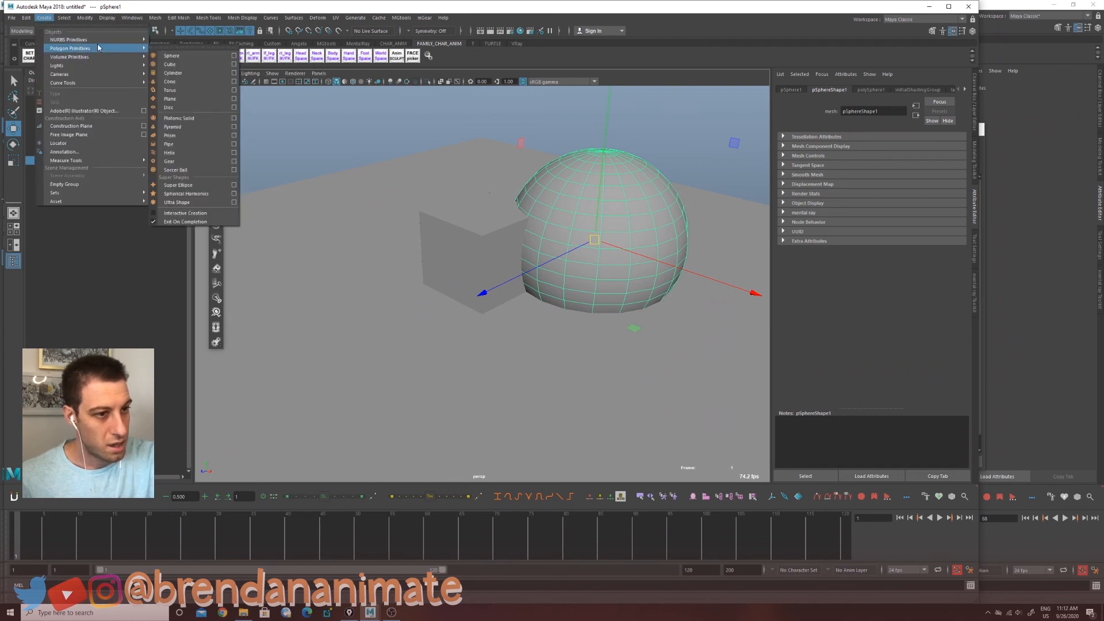
left_click(201, 81)
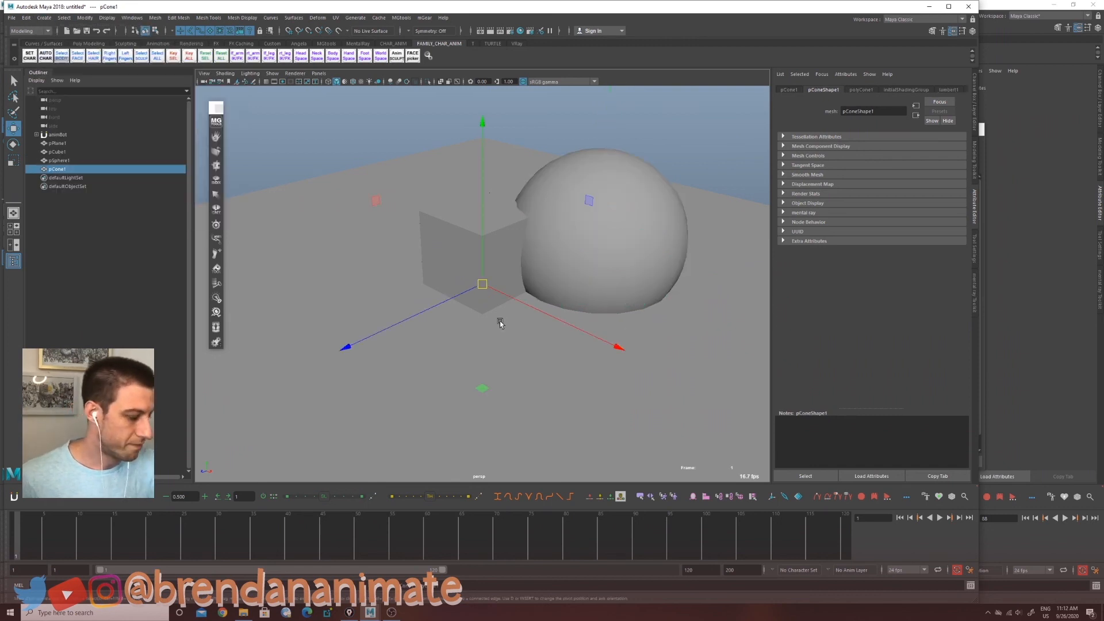
key("r")
left_click_drag(482, 284, 603, 295)
key("w")
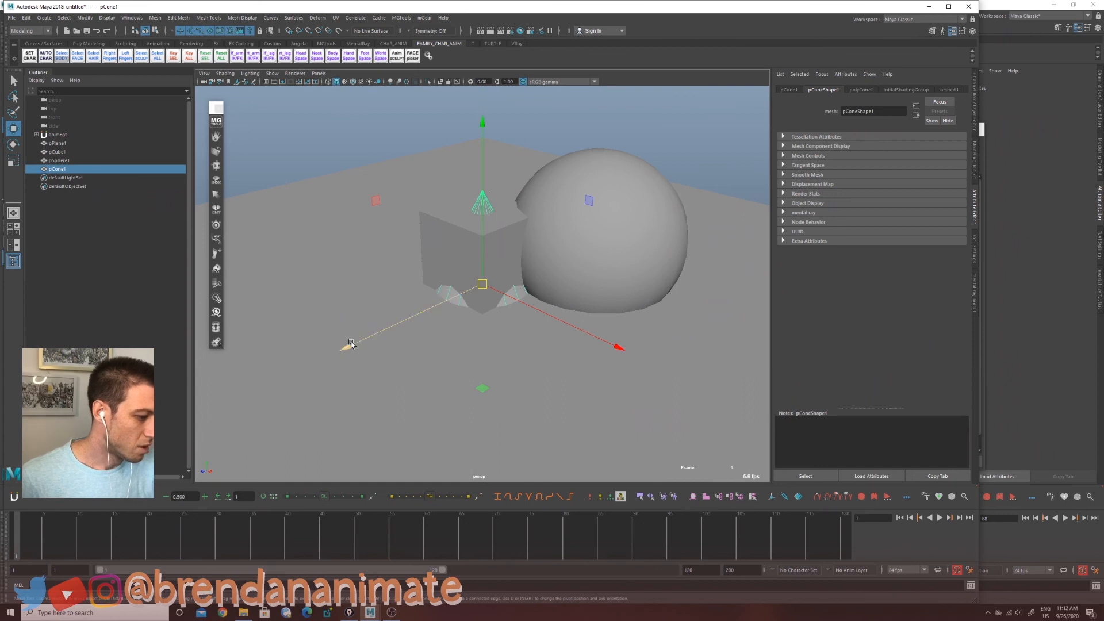
left_click_drag(351, 344, 406, 318)
left_click_drag(657, 319, 635, 304)
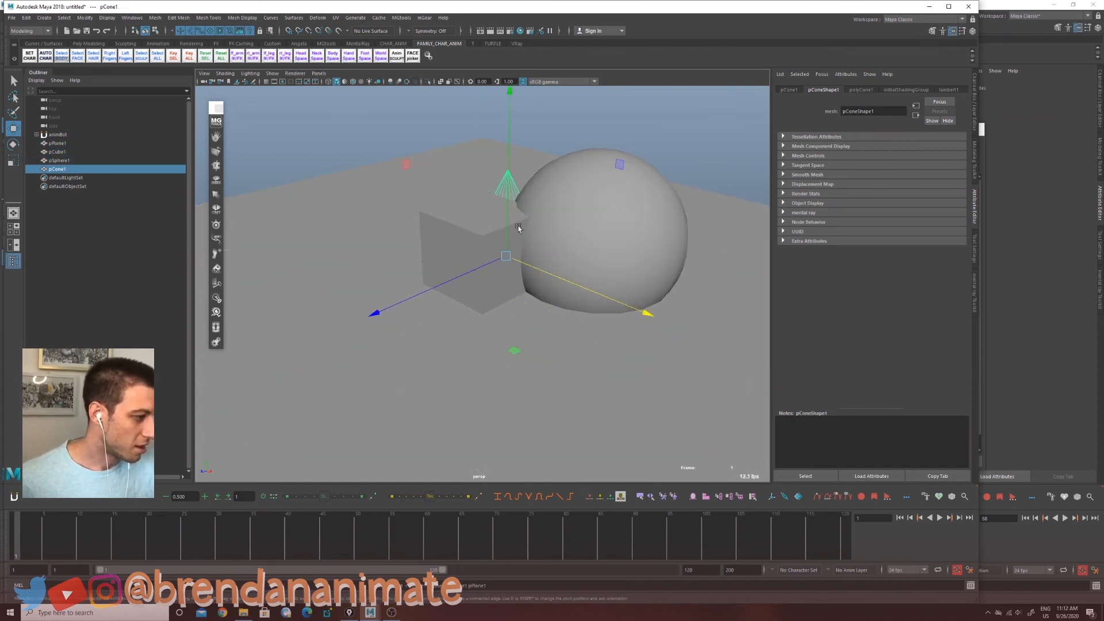
left_click_drag(514, 225, 563, 203)
key("r")
key("w")
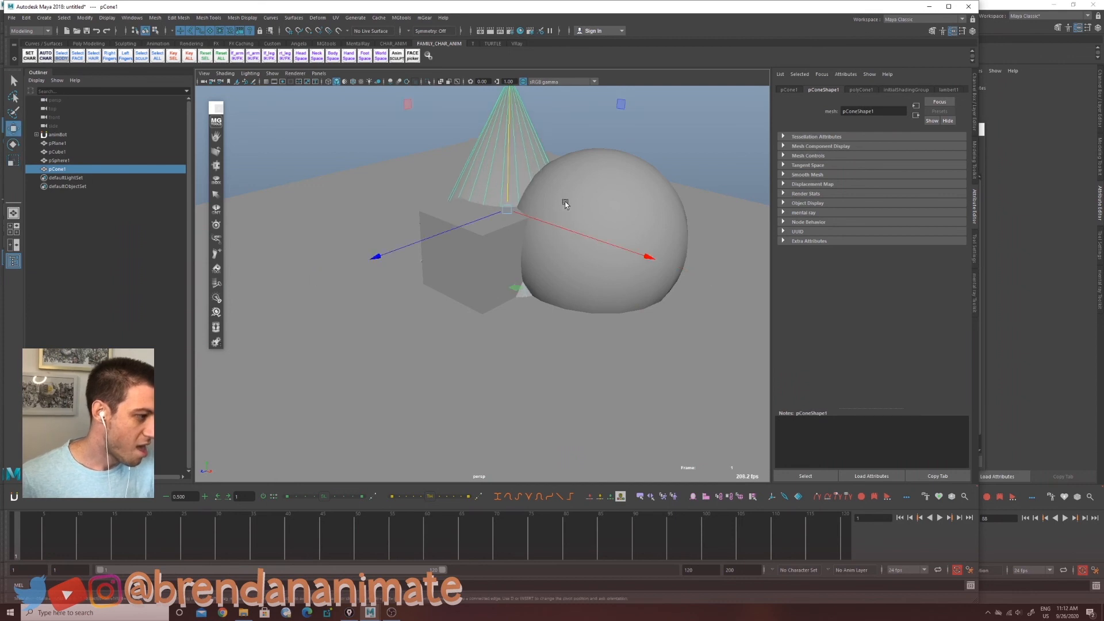
left_click_drag(508, 181, 509, 204)
Step: Scale the ground plane up so it extends well beyond the objects
left_click(525, 353)
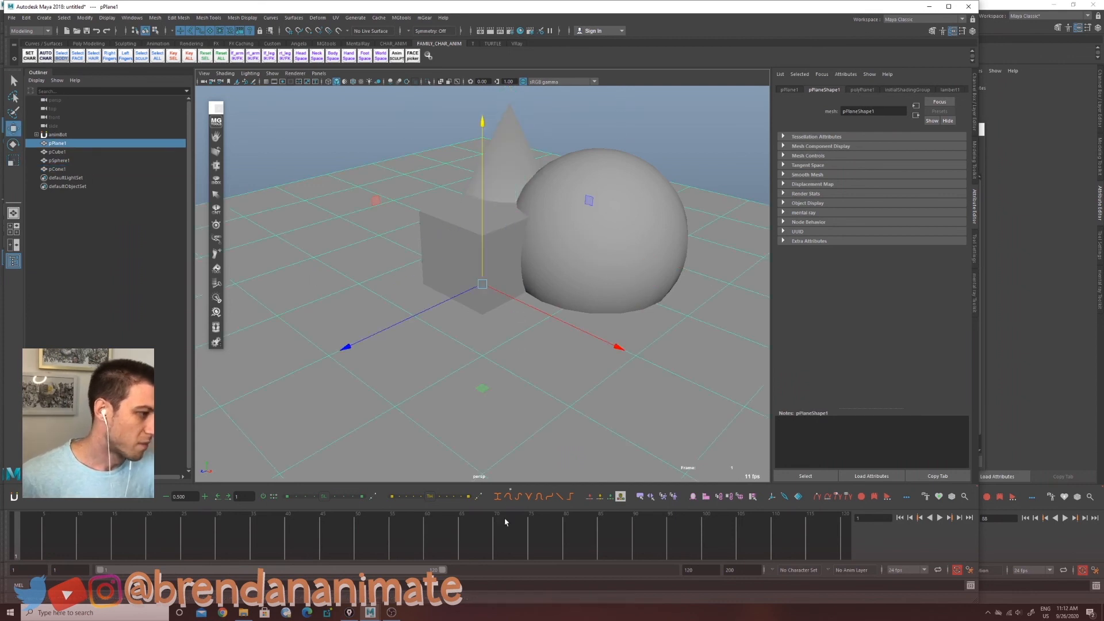
left_click_drag(527, 359, 567, 390, "alt")
middle_click_drag(625, 322, 564, 394, "alt")
right_click_drag(564, 394, 513, 406, "alt")
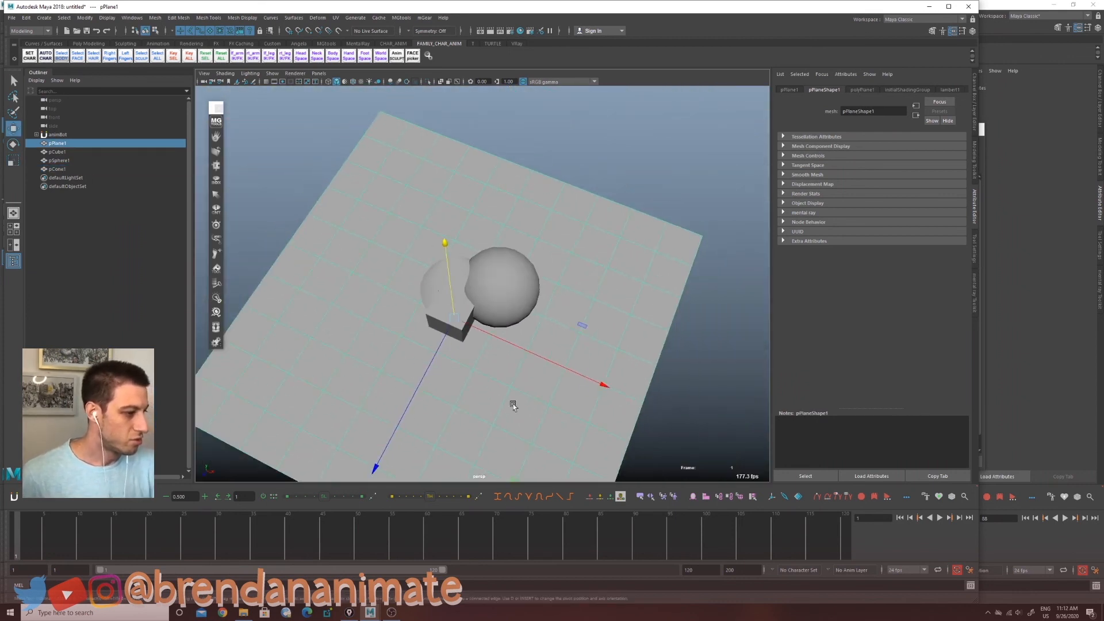
left_click_drag(513, 404, 495, 337, "alt")
left_click(530, 309)
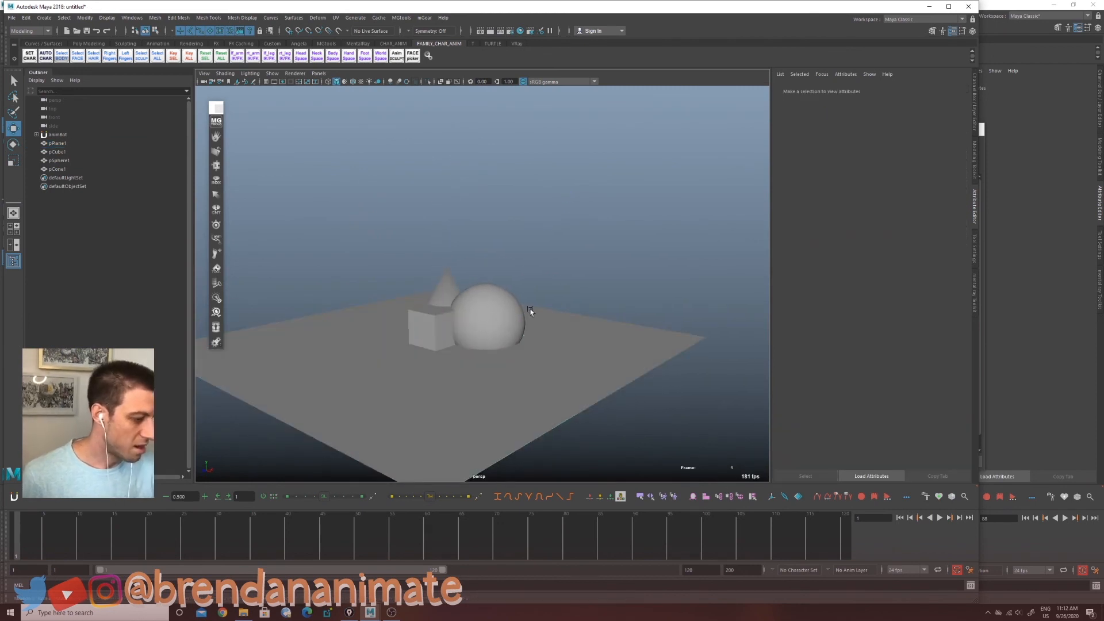
Step: Tear off the Lights menu as a floating panel and create a spot light
left_click(44, 17)
mouse_move(108, 68)
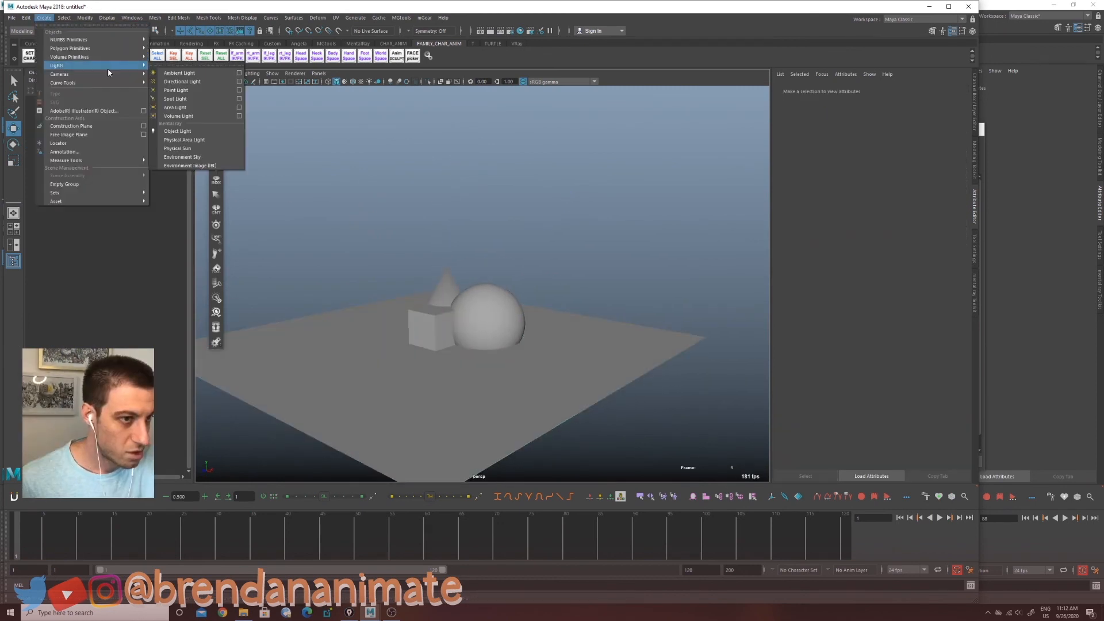
left_click(222, 67)
left_click_drag(222, 64, 720, 99)
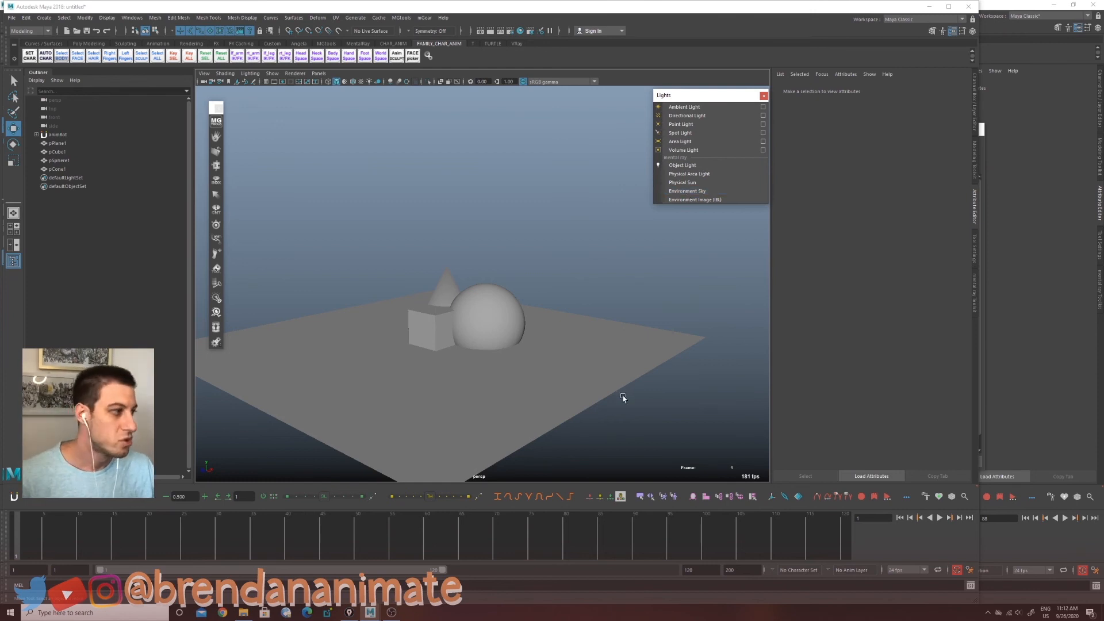
left_click(680, 133)
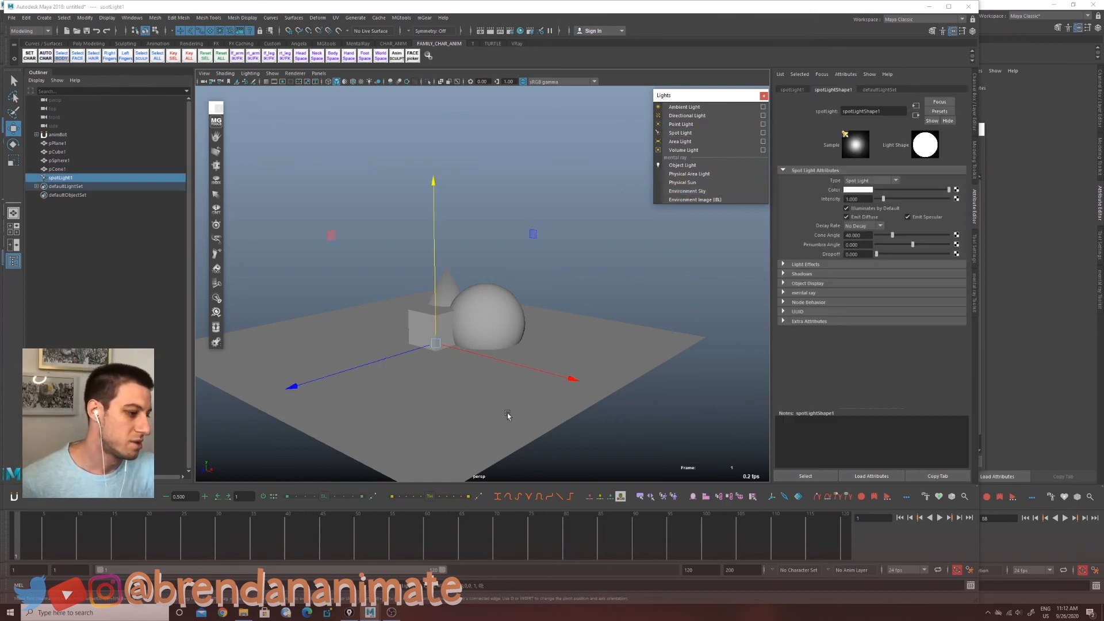
Step: Move the spot light up above the objects
key("t")
left_click_drag(553, 346, 555, 346)
key("w")
left_click_drag(435, 344, 428, 244)
left_click_drag(468, 323, 458, 345, "alt")
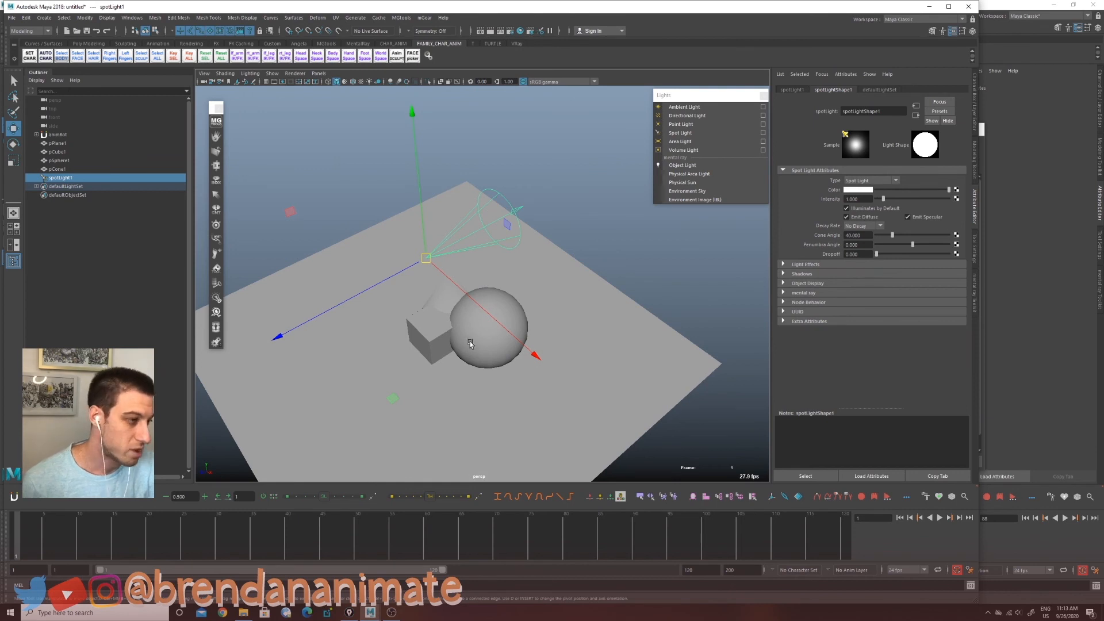
Step: Switch viewport lighting to use all lights, then rotate and move the spot light to shine down onto the objects
left_click(369, 82)
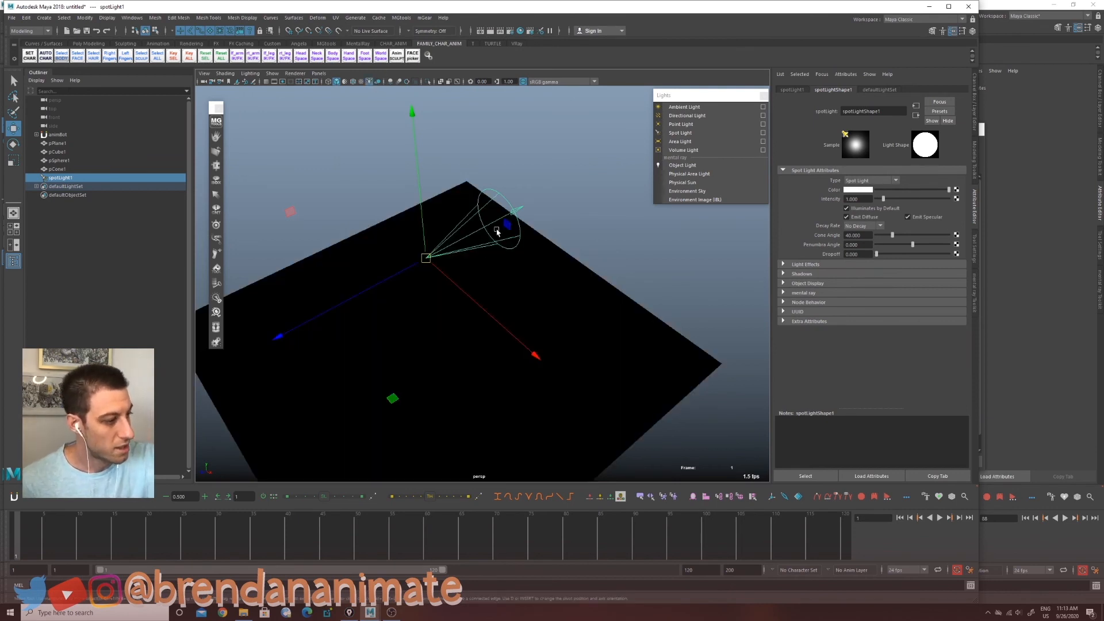
key("e")
left_click_drag(426, 265, 482, 344)
key("w")
left_click_drag(321, 272, 256, 326)
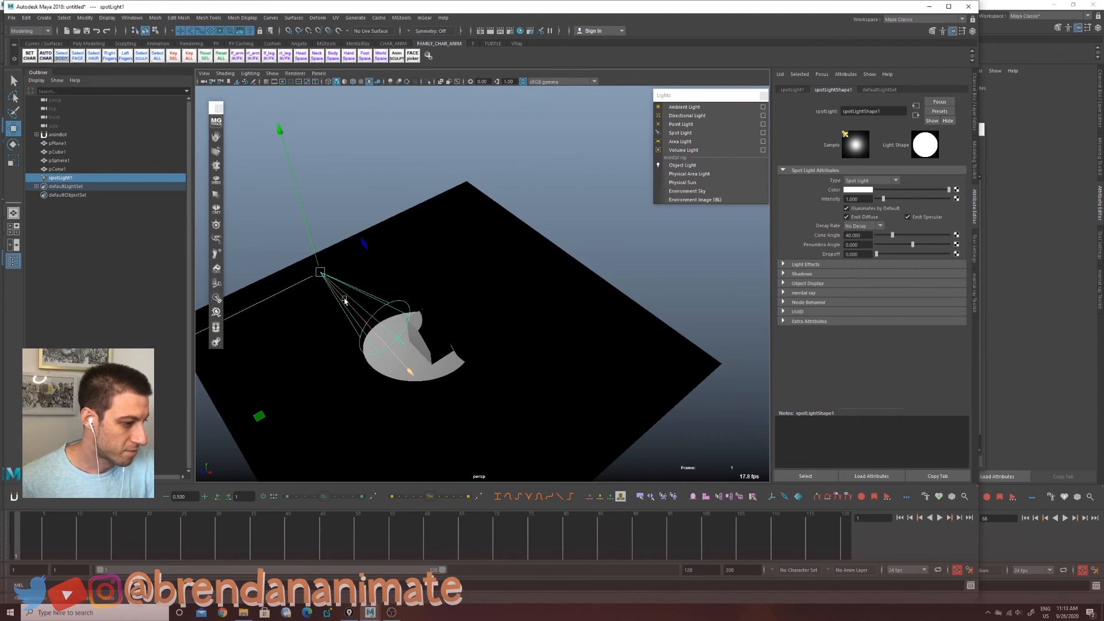
left_click_drag(313, 250, 262, 101)
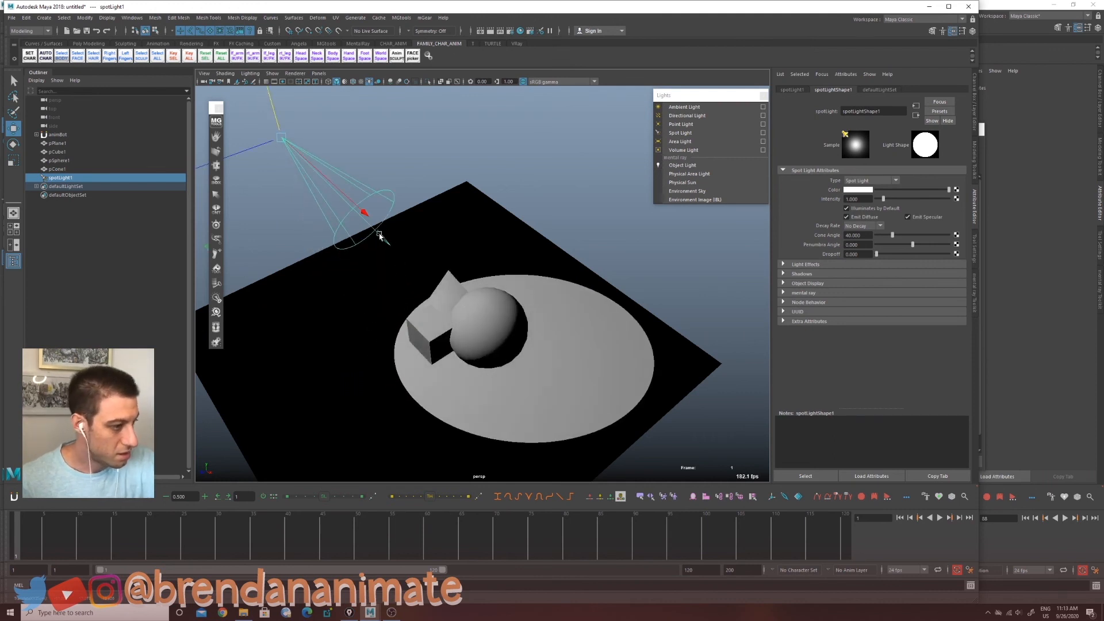
left_click_drag(281, 139, 453, 418)
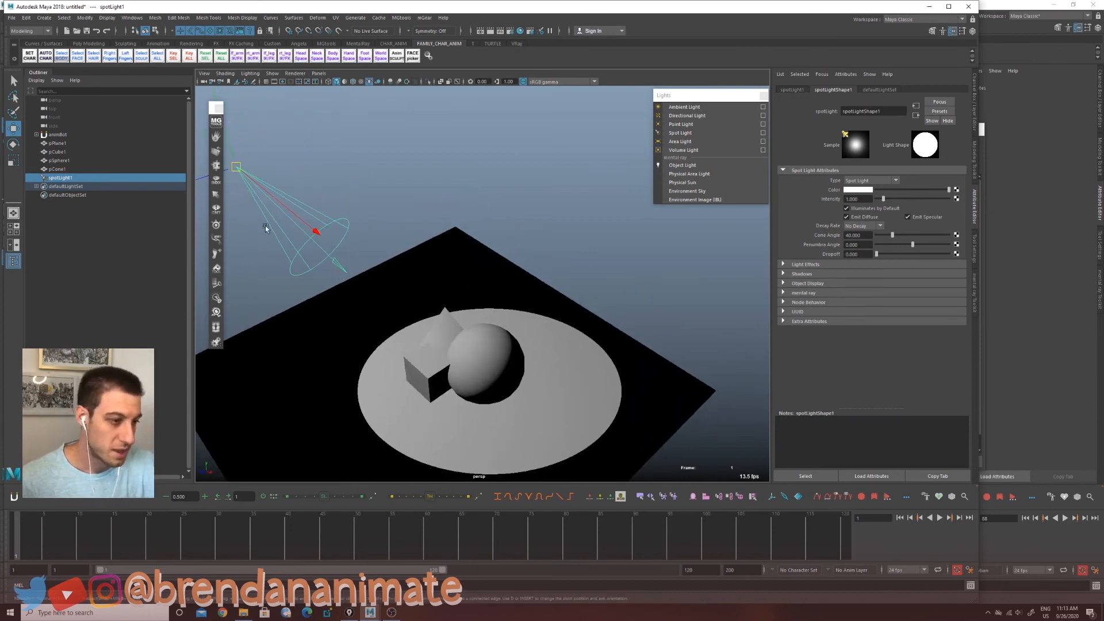
left_click_drag(237, 167, 238, 170)
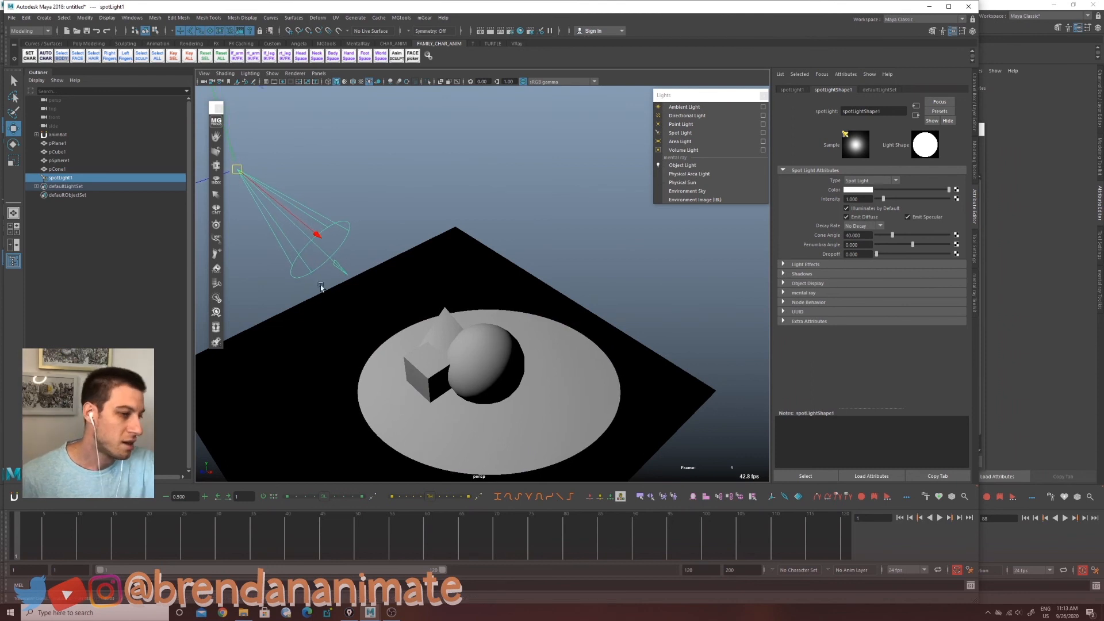
Step: Rename the spot light to keyLight
double_click(73, 178)
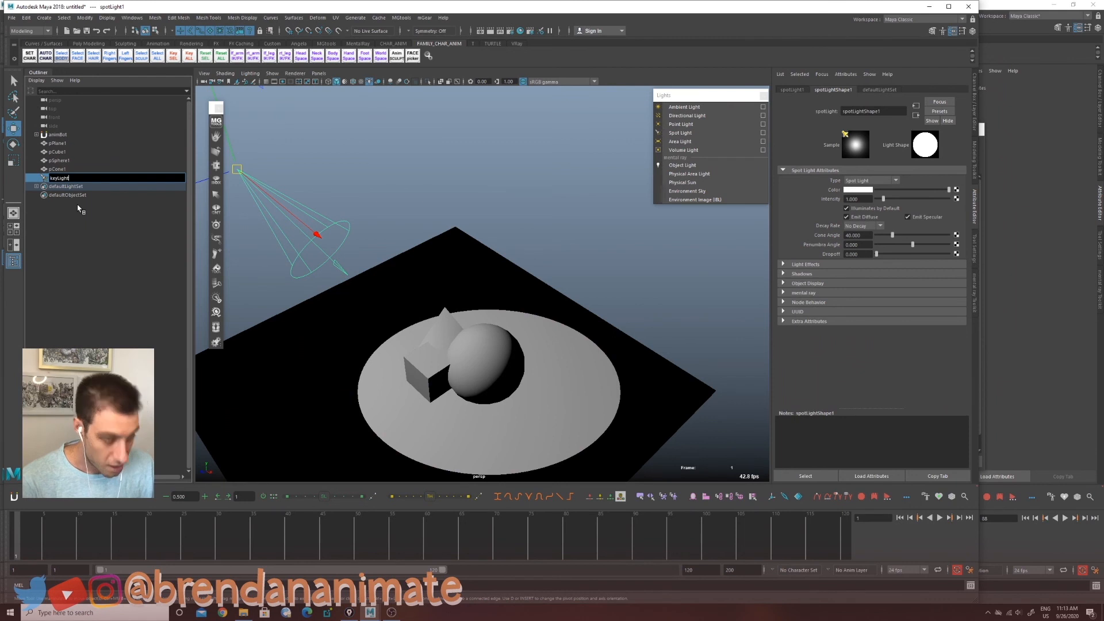
type("keyLight")
key("Return")
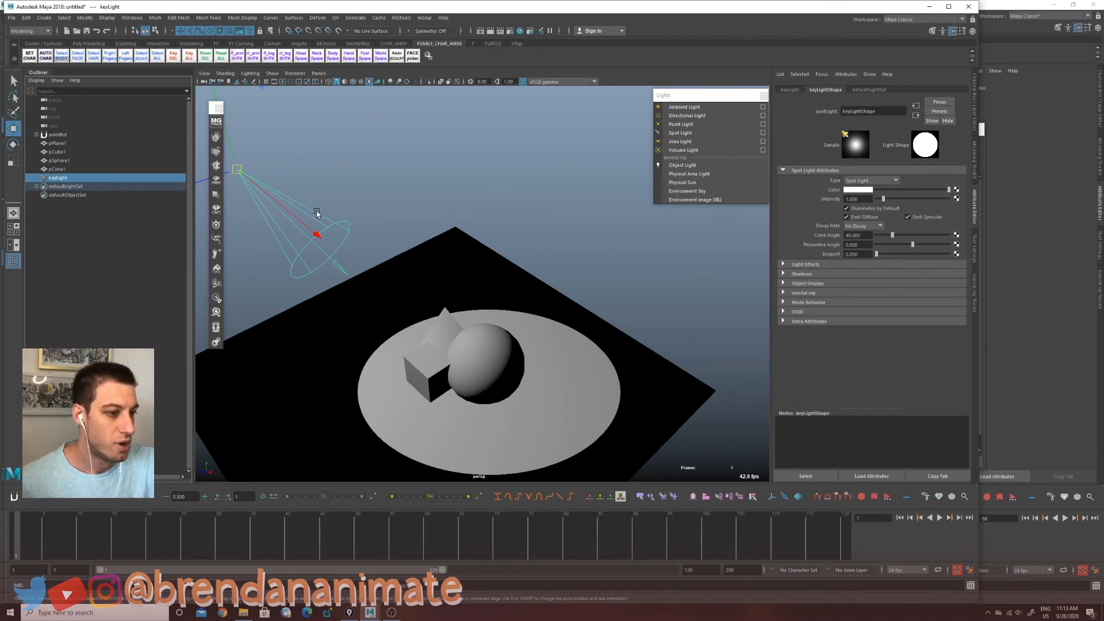
Step: Create a directional light, then rotate and move it beside the objects to light them from the side
left_click_drag(498, 383, 496, 368, "alt")
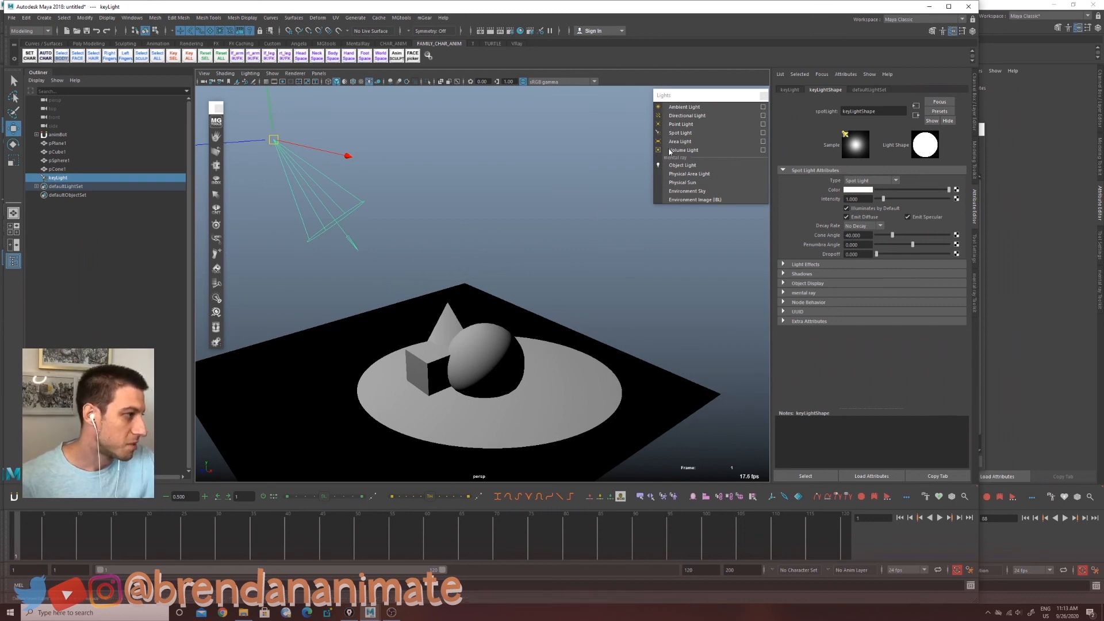
left_click(687, 116)
key("e")
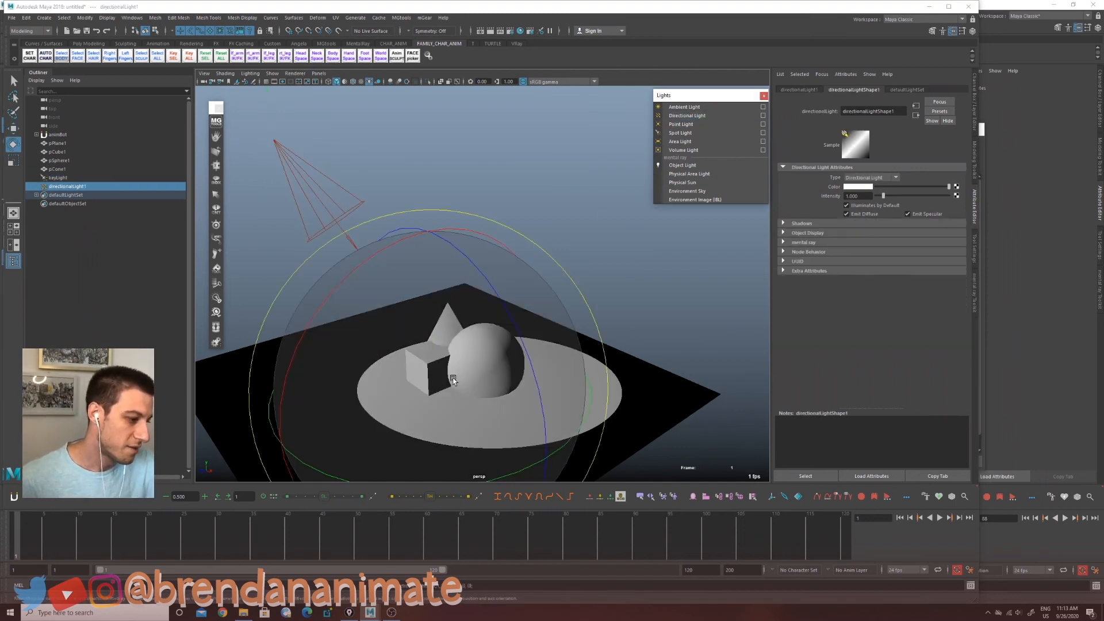
key("r")
left_click_drag(433, 382, 670, 362)
key("w")
key("e")
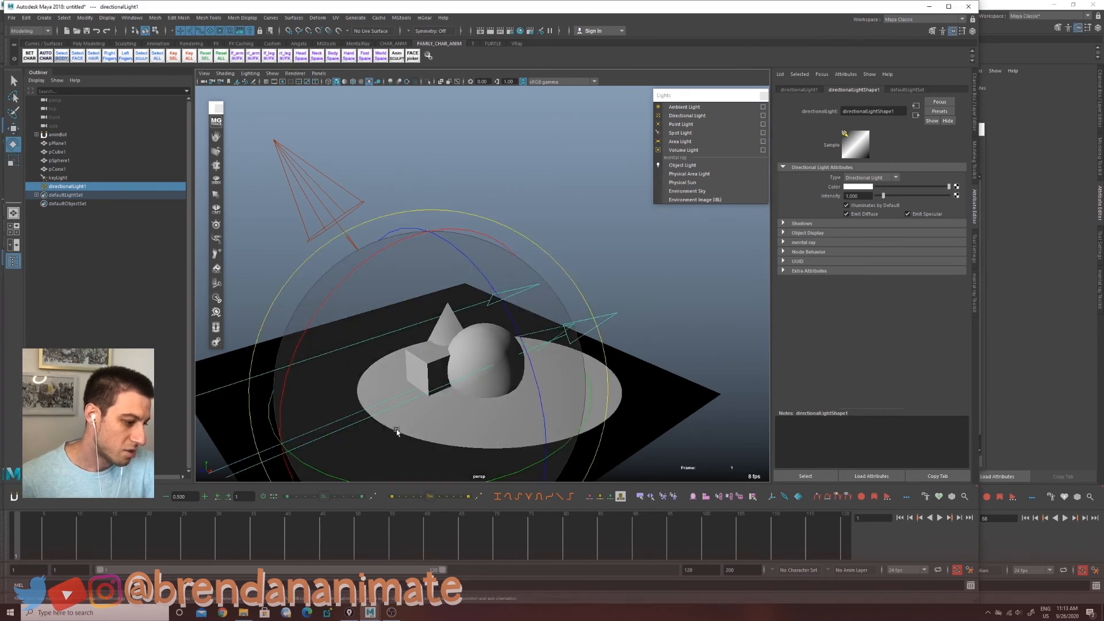
mouse_move(400, 433)
left_mouse_down()
mouse_move(509, 368)
mouse_move(471, 434)
mouse_move(438, 446)
mouse_move(468, 444)
mouse_move(505, 399)
mouse_move(567, 456)
left_mouse_up()
key("w")
middle_click_drag(489, 424, 592, 394, "alt")
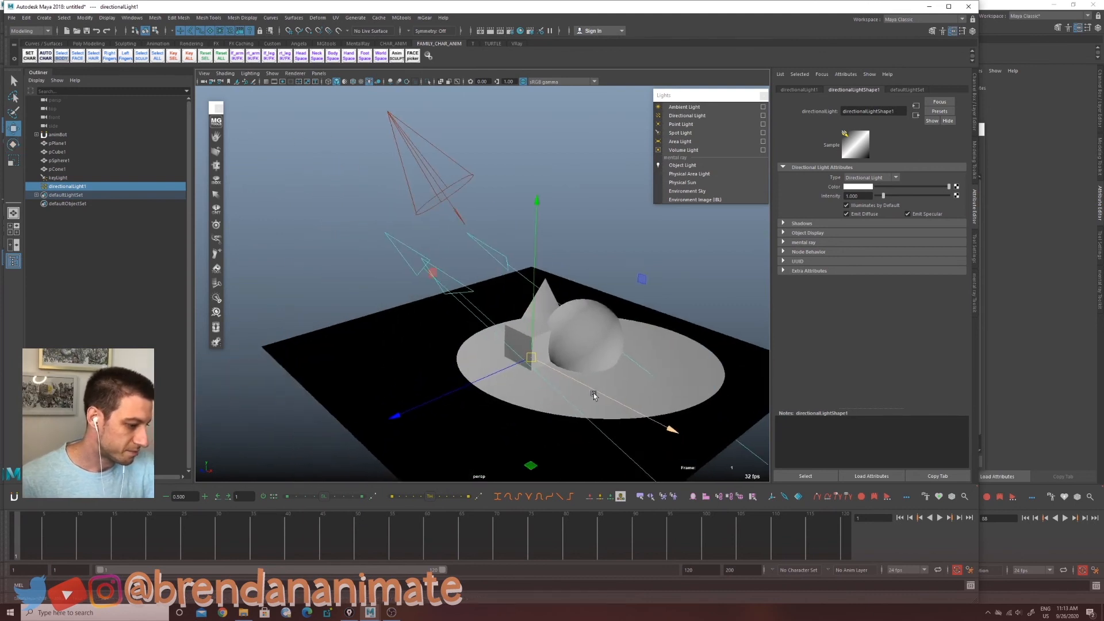
left_click_drag(535, 403, 567, 407, "alt")
middle_click_drag(566, 406, 504, 429, "alt")
left_click_drag(470, 379, 493, 361)
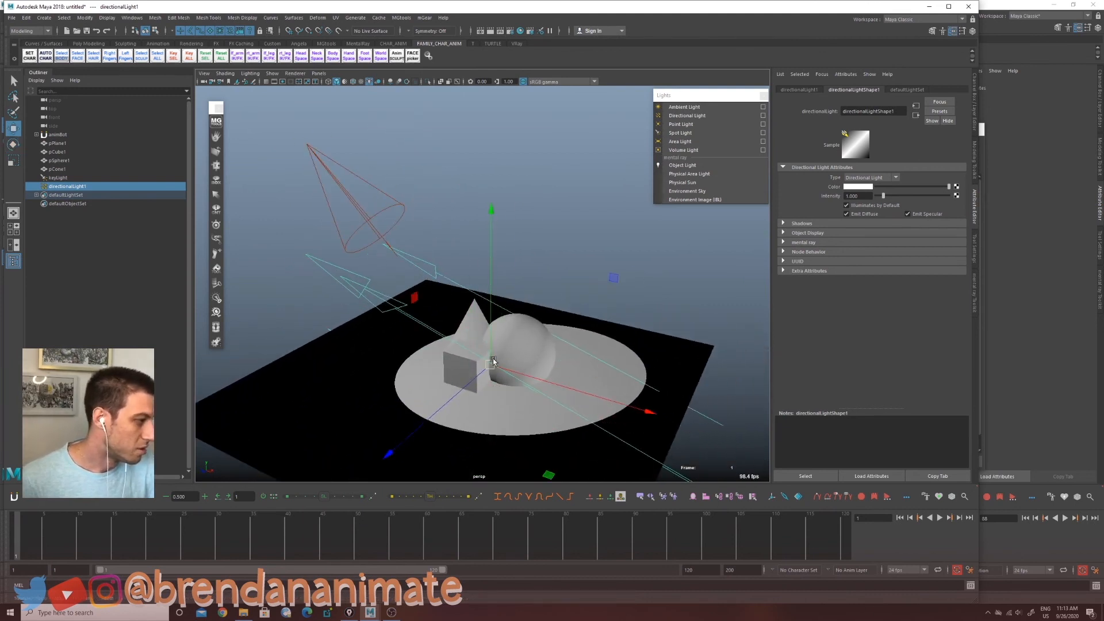
left_click_drag(553, 336, 504, 327, "alt")
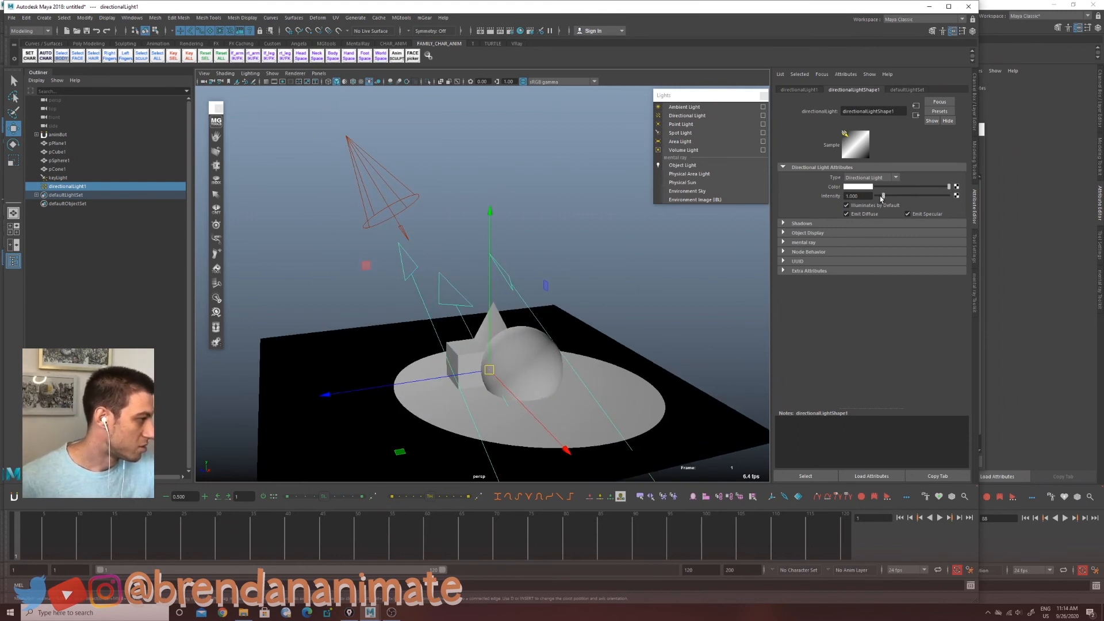
Step: Lower the directional light's intensity to about 0.58 and adjust its rotation
left_click_drag(883, 197, 877, 198)
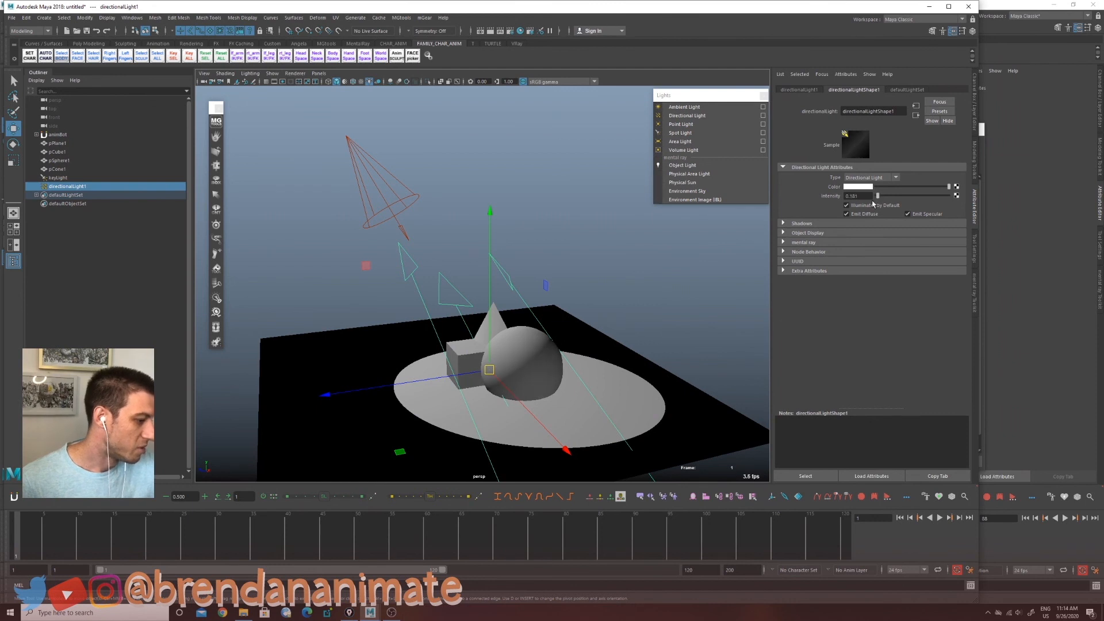
left_click_drag(603, 402, 643, 393, "alt")
key("e")
left_click_drag(632, 311, 629, 337)
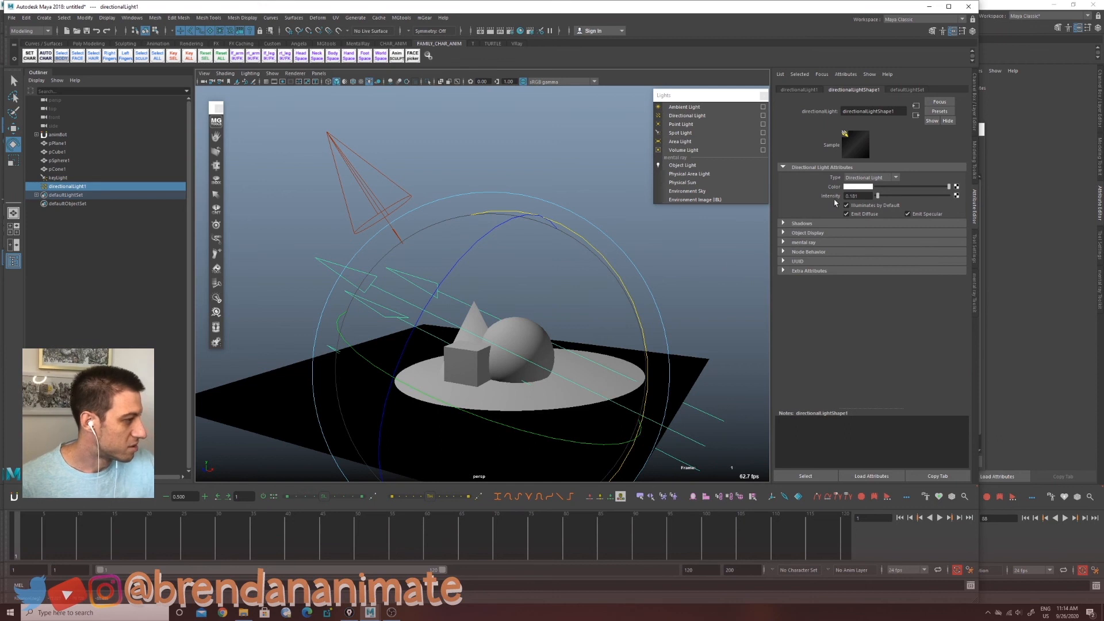
left_click_drag(876, 196, 878, 199)
left_click_drag(599, 374, 586, 415, "alt")
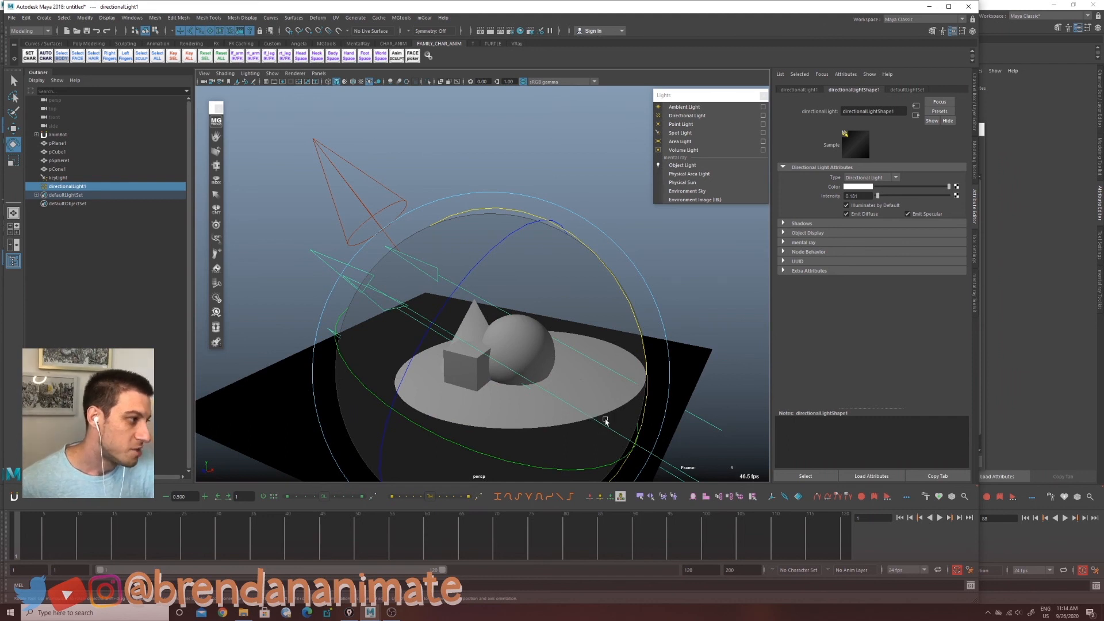
Step: Create a second spot light, move it to the right of the sphere and rotate it to aim at the objects
left_click(680, 133)
key("w")
key("r")
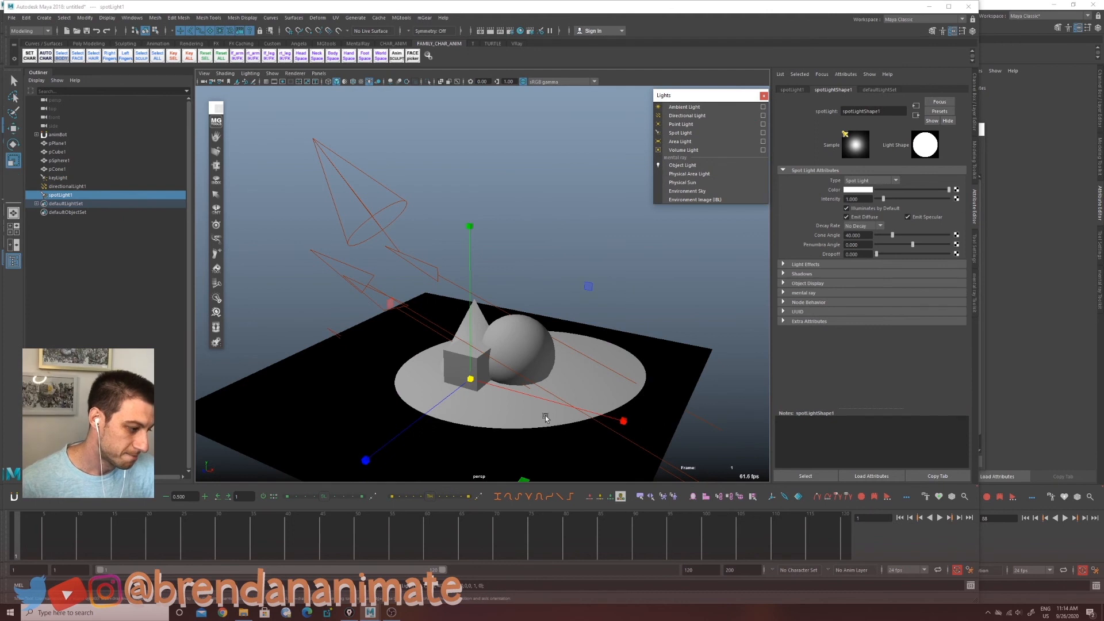
middle_click_drag(545, 415, 579, 386)
key("w")
mouse_move(497, 372)
middle_mouse_down()
mouse_move(481, 210)
mouse_move(500, 364)
middle_mouse_up()
left_click_drag(500, 364, 494, 414, "alt")
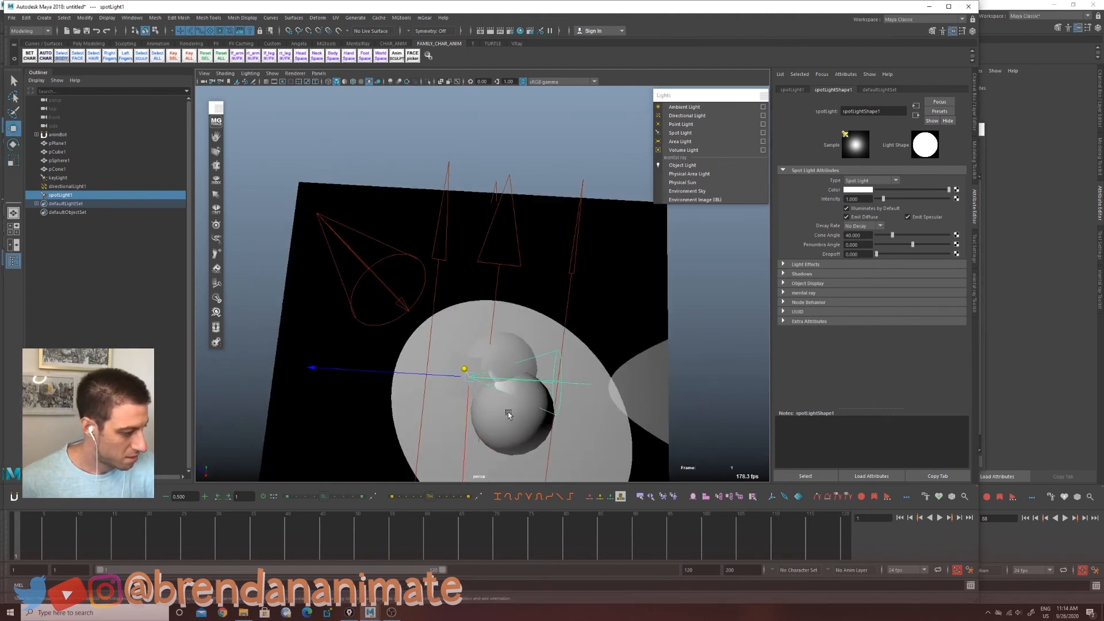
key("r")
key("w")
left_click_drag(616, 375, 550, 339, "alt")
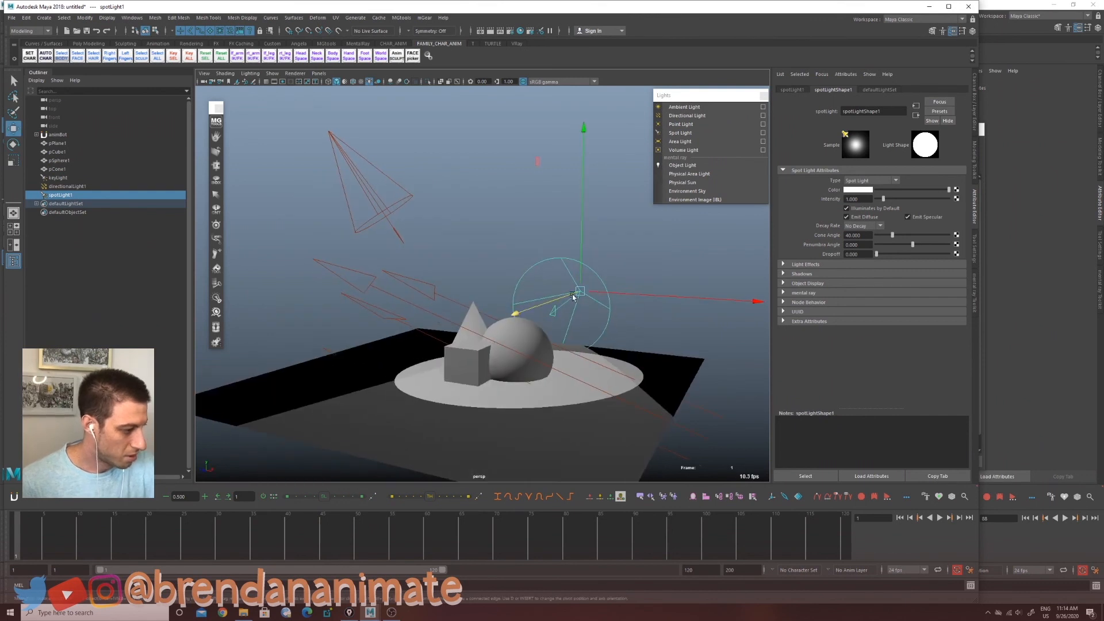
middle_click_drag(573, 296, 540, 317)
left_click_drag(540, 316, 512, 376, "alt")
right_click_drag(513, 376, 703, 384, "alt")
left_click_drag(621, 407, 629, 321, "alt")
key("e")
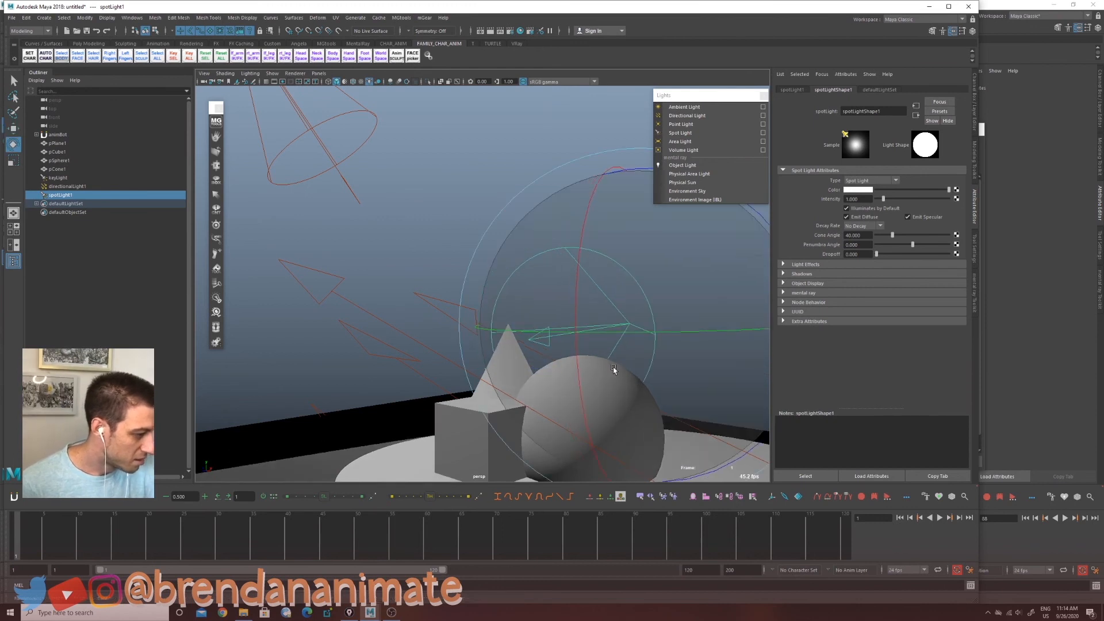
left_click_drag(613, 370, 607, 369)
Step: Set the second spot light's intensity to 1000
left_click_drag(864, 198, 835, 199)
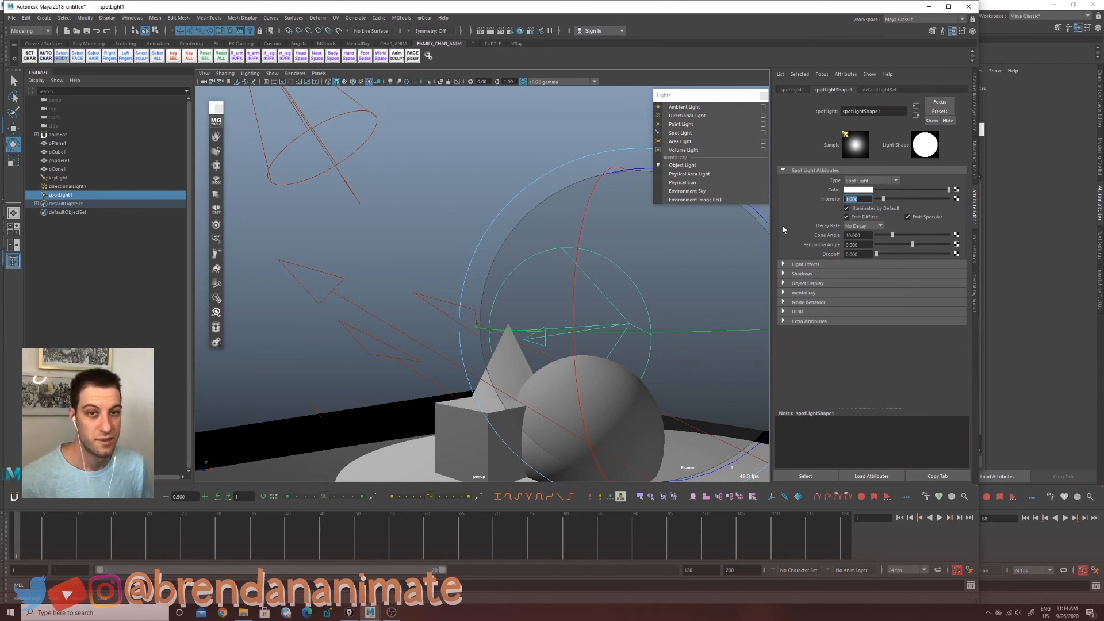
type("1000")
key("Return")
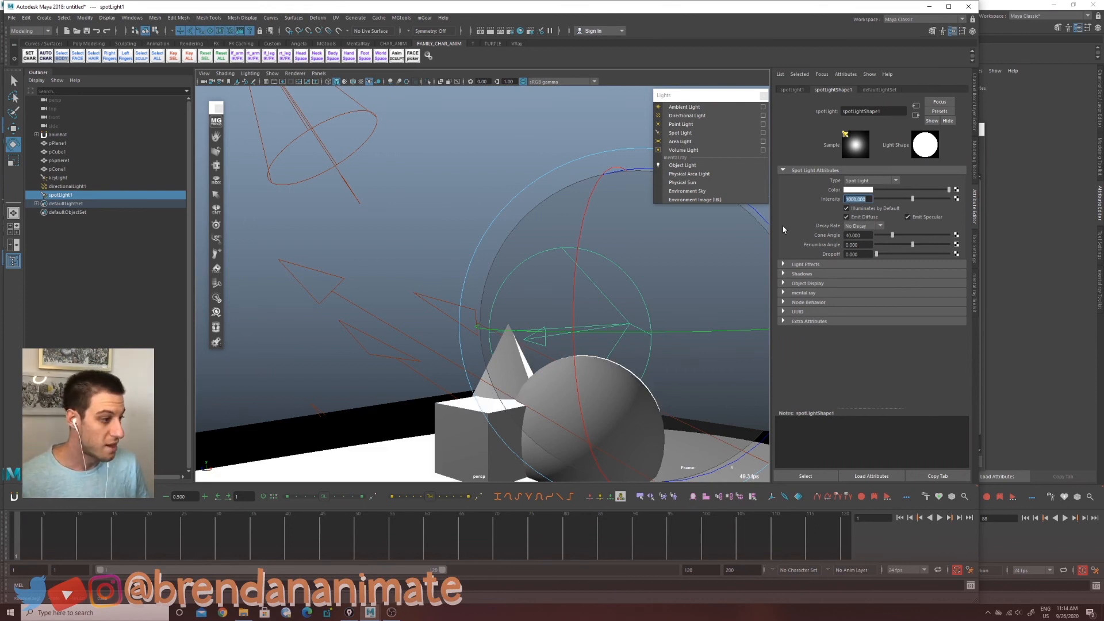
key("f")
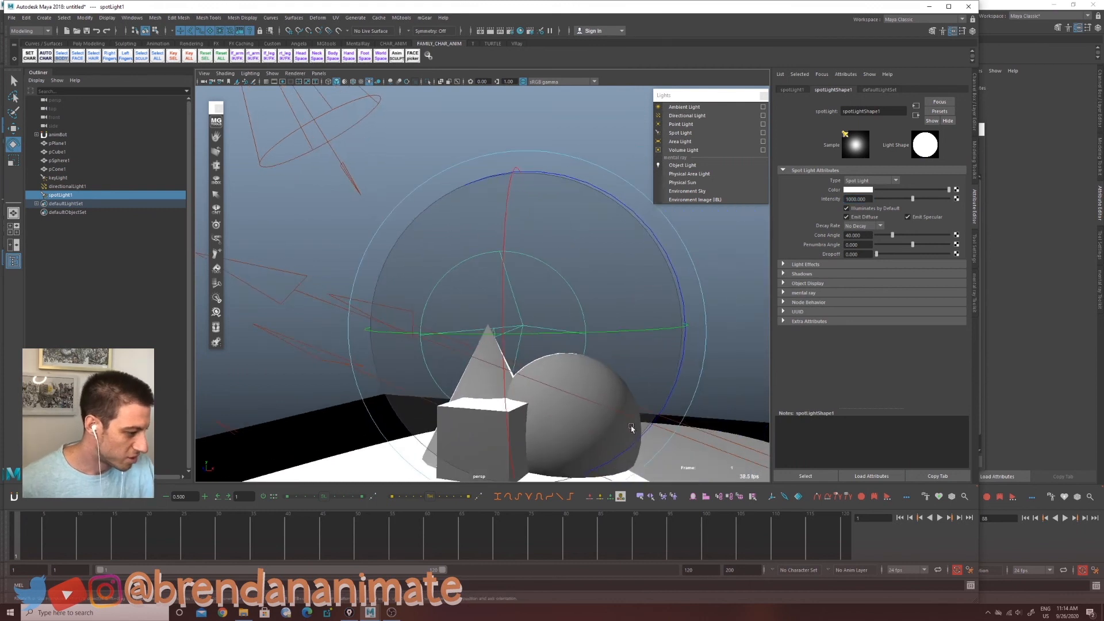
Step: Rotate and move the second spot light to refine its aim at the sphere and cone
left_click_drag(573, 389, 564, 393, "alt")
left_click_drag(528, 288, 602, 202)
key("w")
left_click_drag(615, 307, 631, 306)
Step: Rename the directional light to "fill" in the Outliner
left_click(67, 186)
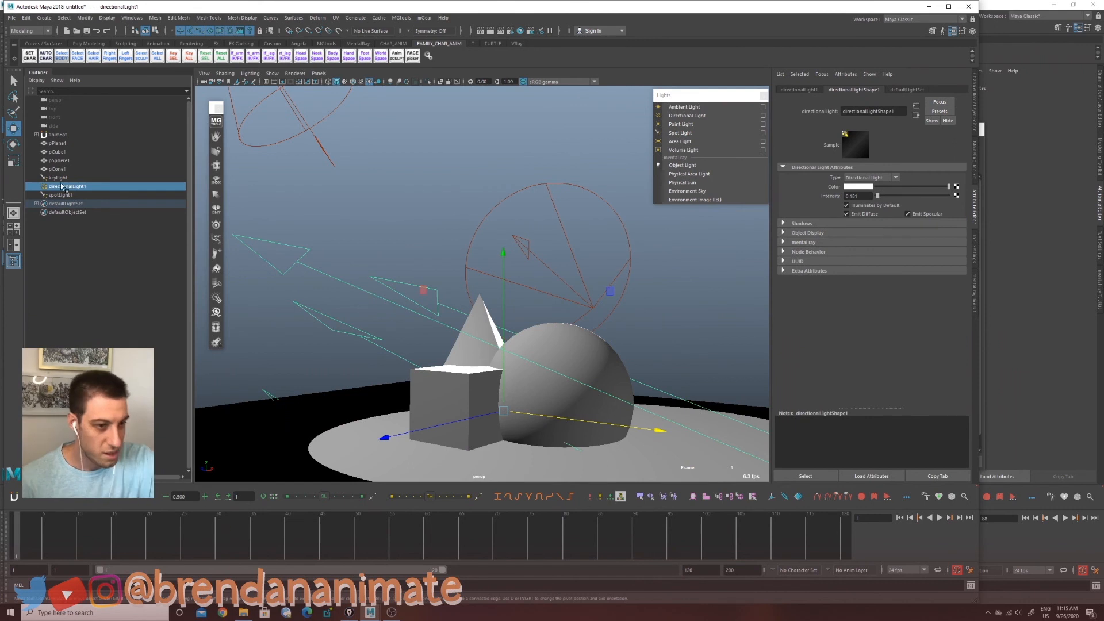
double_click(67, 186)
type("fill")
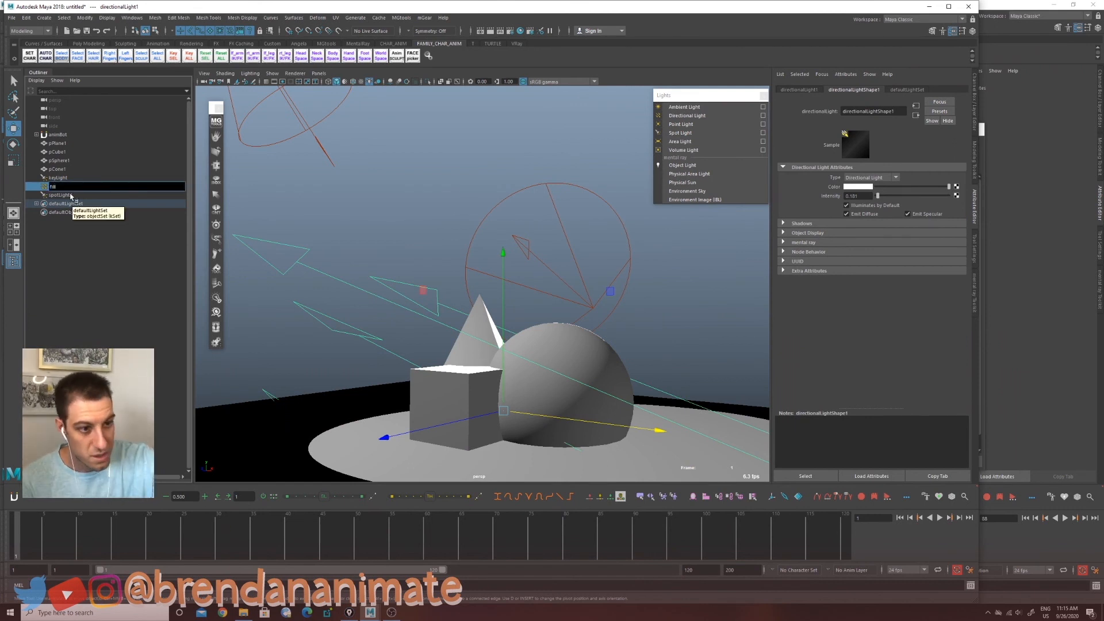
Step: Rename the second spot light to "rim" in the Outliner
left_click(62, 195)
double_click(62, 195)
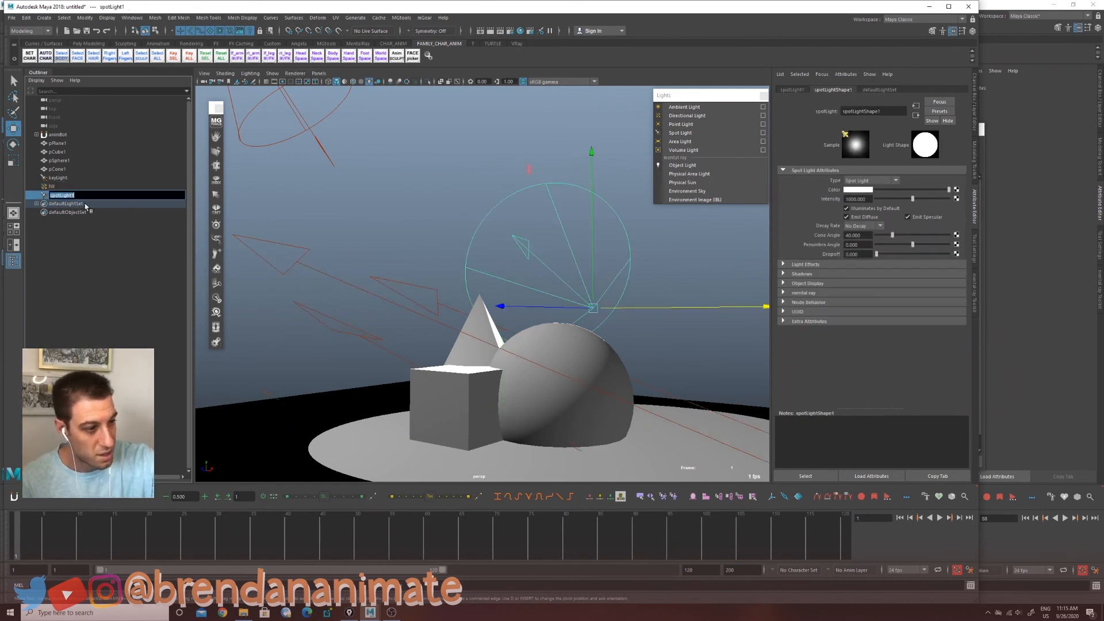
type("rim")
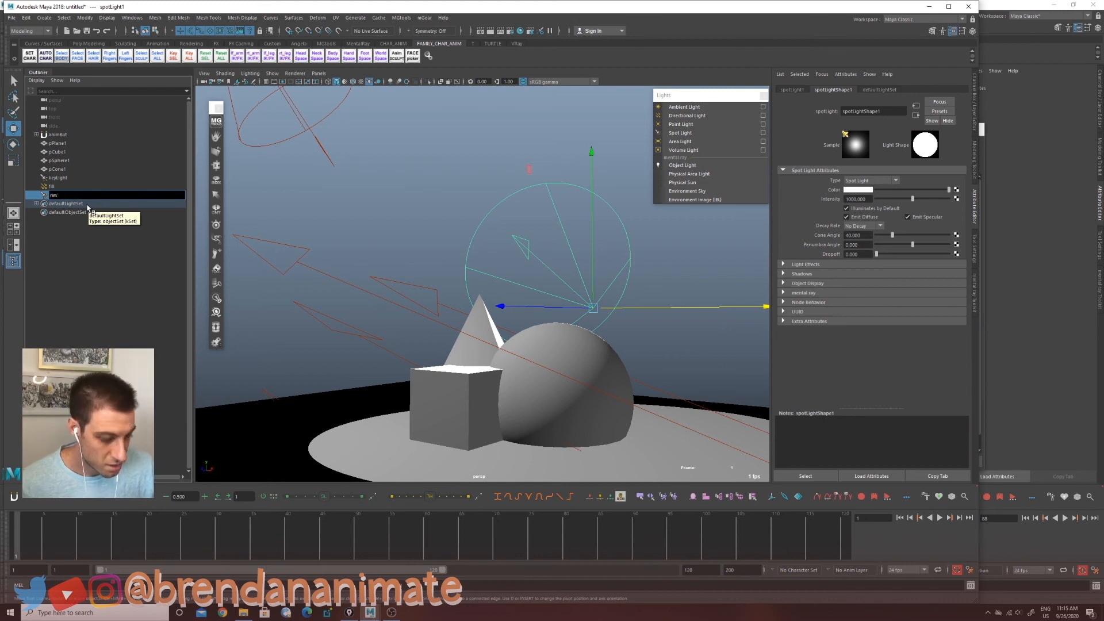
Step: Lower the rim light's intensity to about 12, then rotate and move it to rim the sphere from behind
left_click_drag(890, 205, 877, 206)
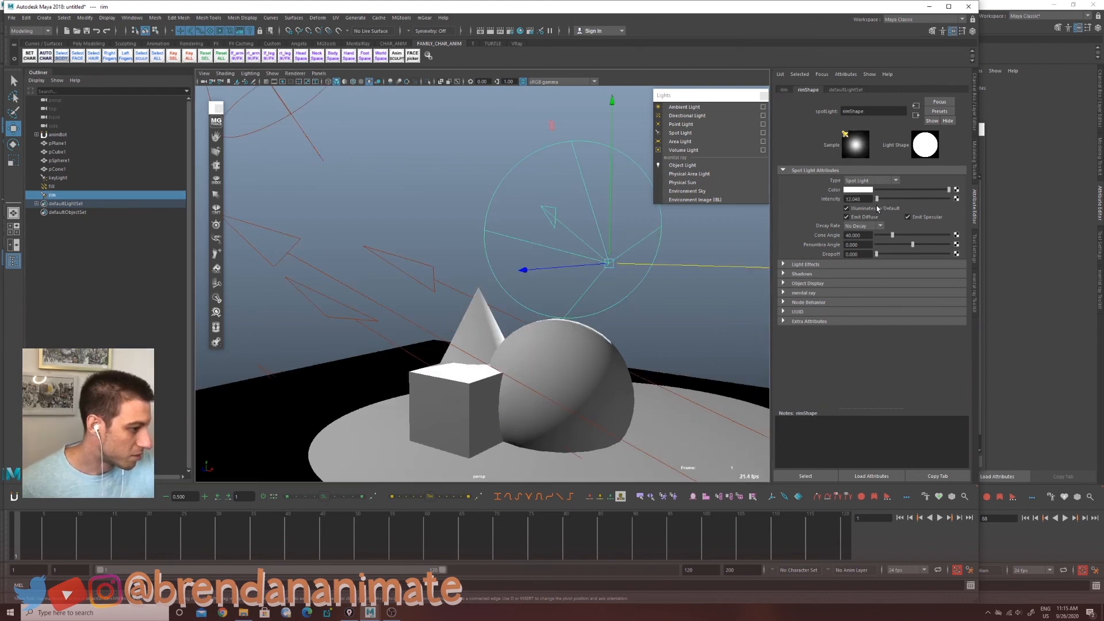
left_click_drag(638, 366, 631, 369, "alt")
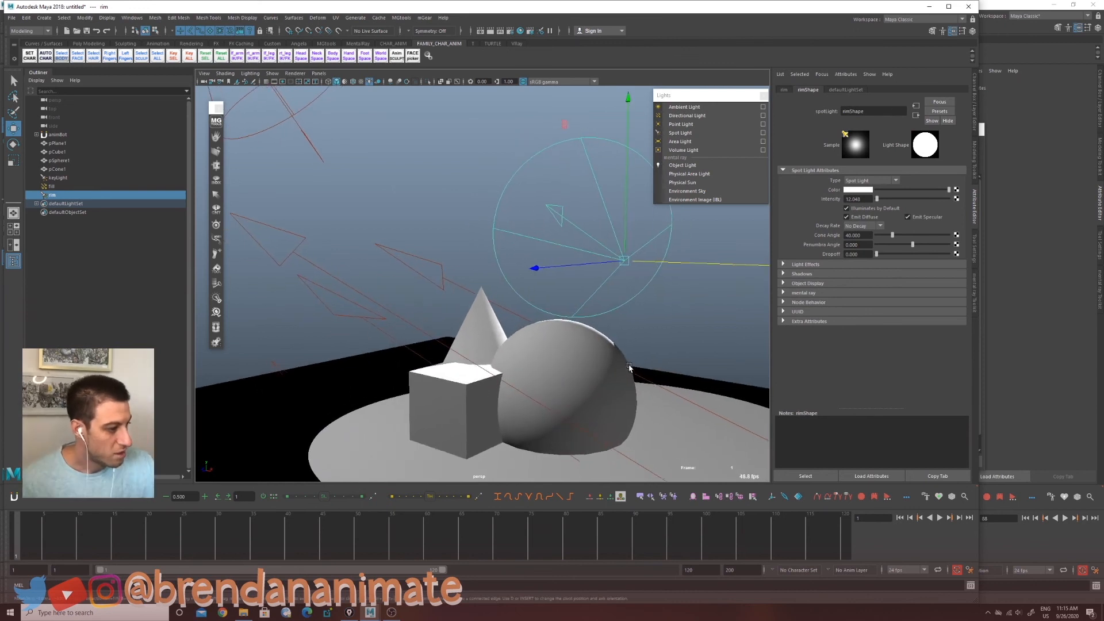
left_click_drag(623, 206, 599, 210)
key("e")
key("w")
left_click_drag(628, 128, 630, 132)
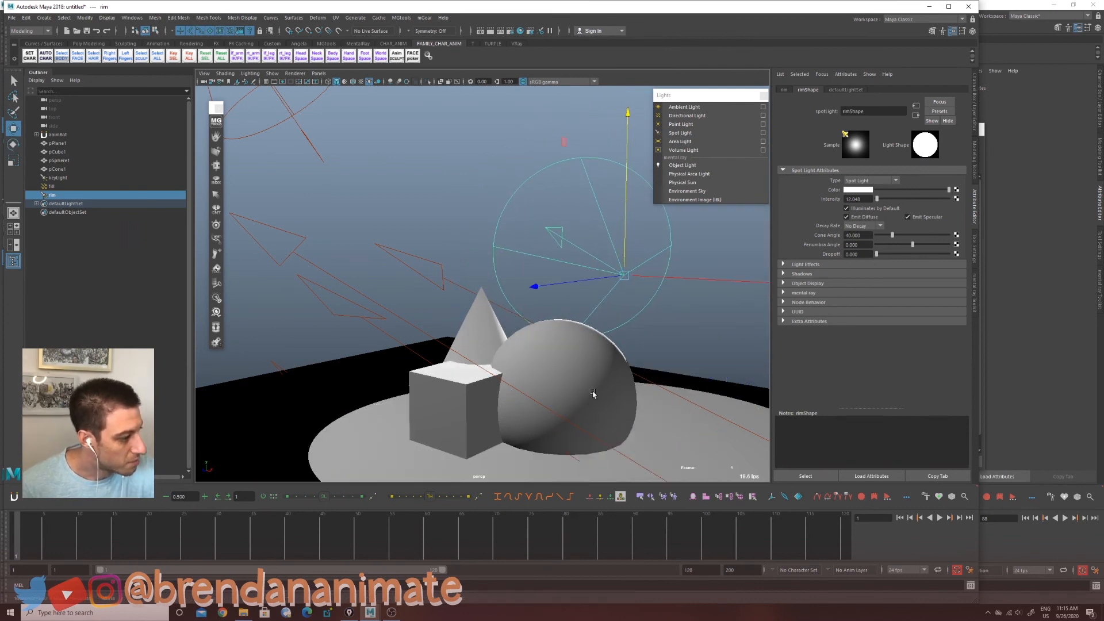
mouse_move(599, 396)
left_mouse_down("alt")
mouse_move(601, 384)
mouse_move(581, 387)
mouse_move(604, 399)
left_mouse_up("alt")
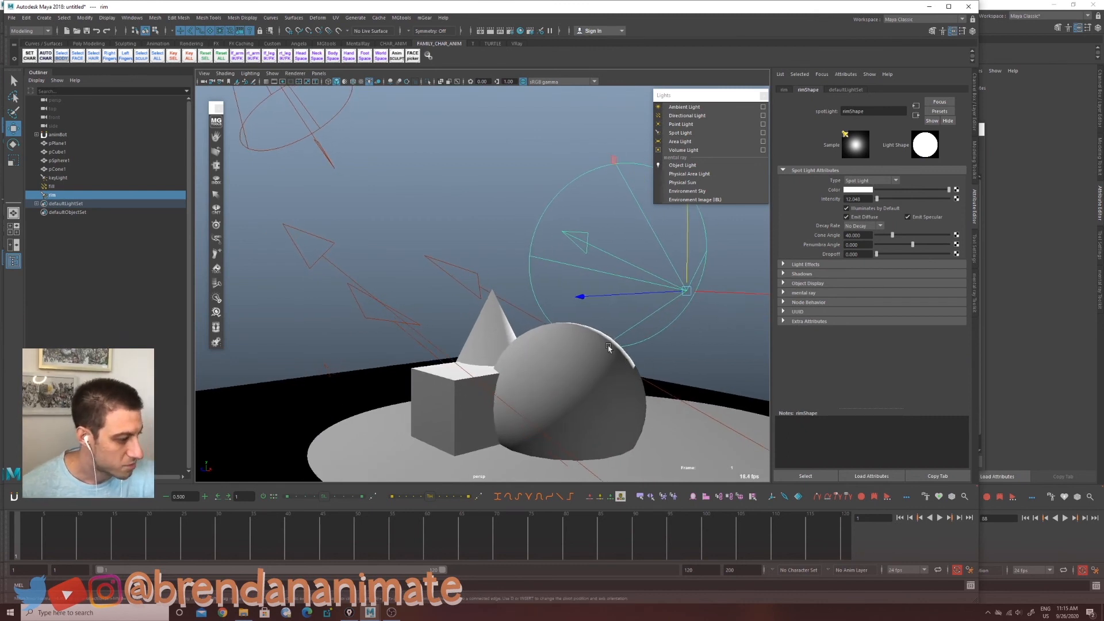
mouse_move(486, 377)
left_mouse_down("alt")
mouse_move(525, 349)
mouse_move(476, 379)
left_mouse_up("alt")
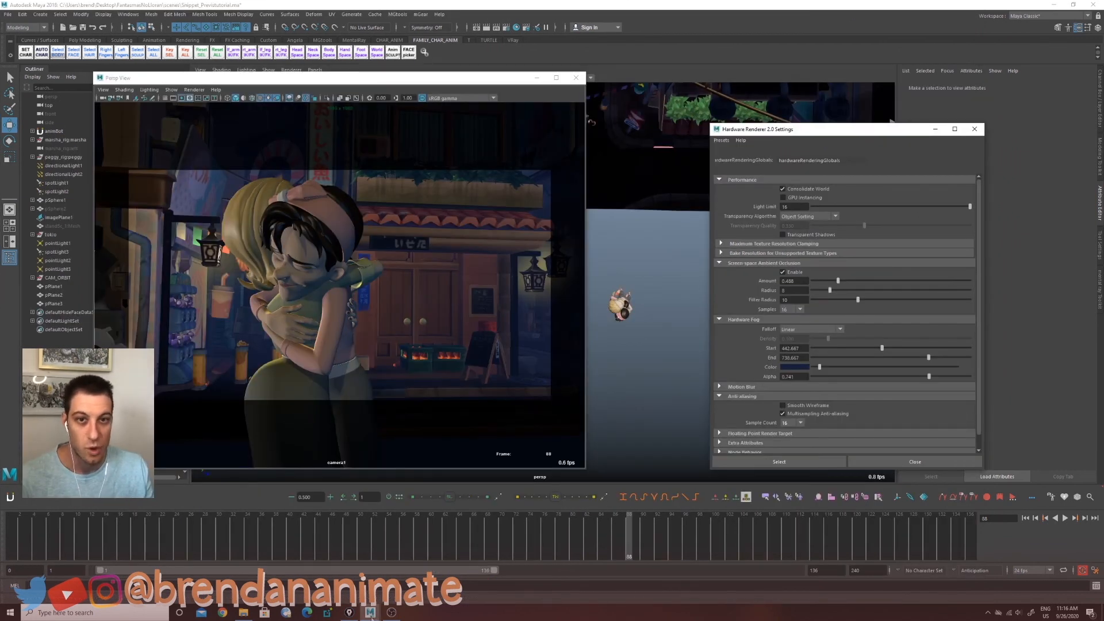
Step: Return to the primitive scene's Maya window and enable ray trace shadows on the rim light
mouse_move(372, 617)
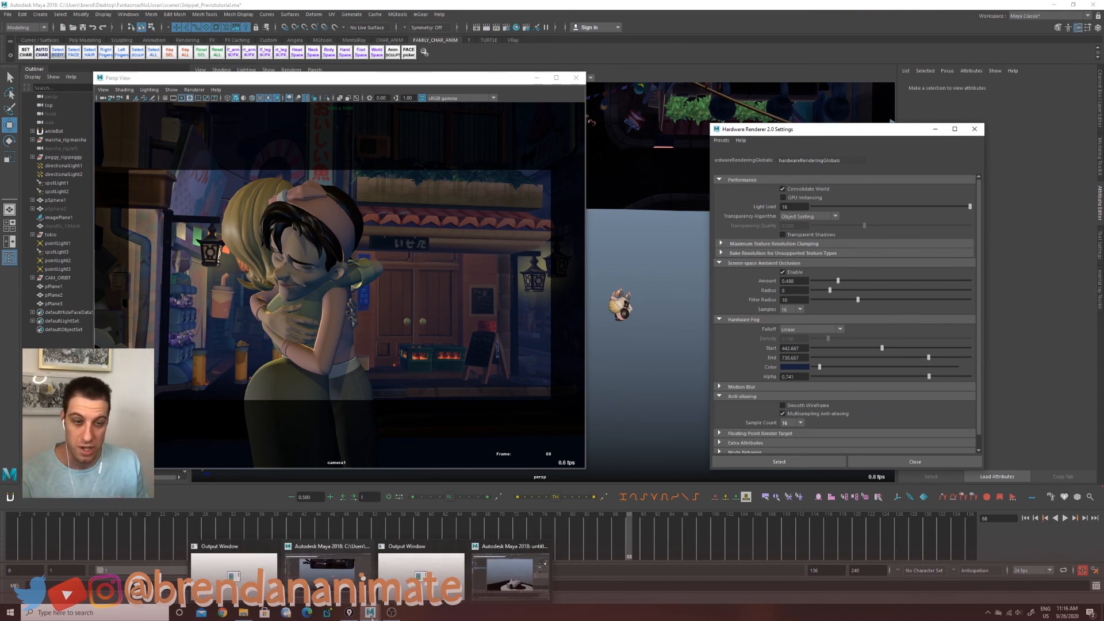
left_click(510, 586)
scroll(963, 343, "down", 5)
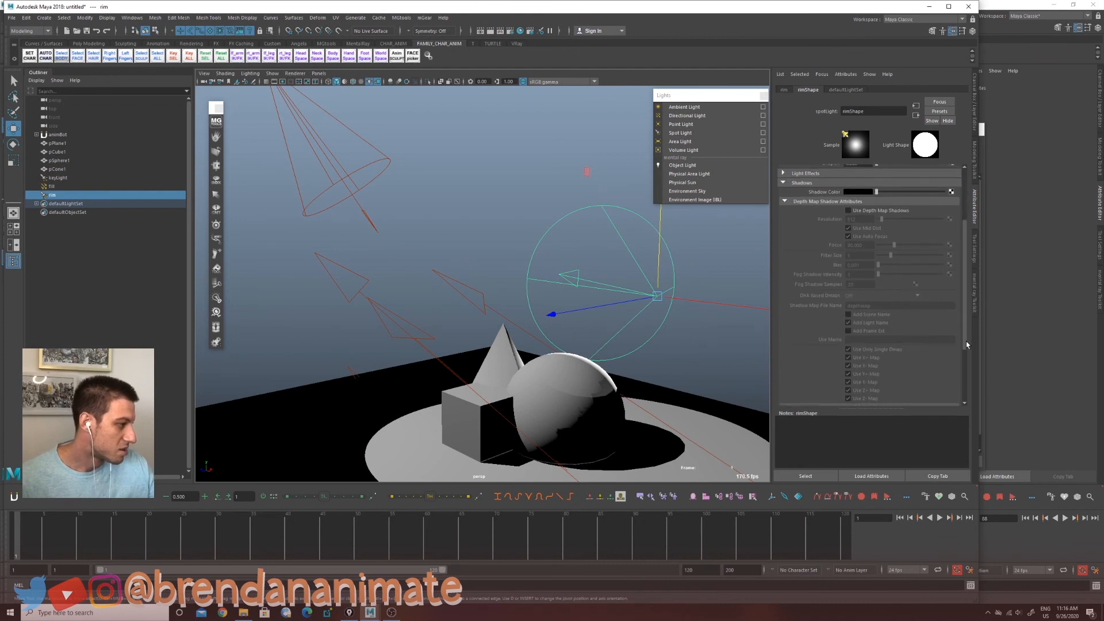
scroll(963, 349, "down", 2)
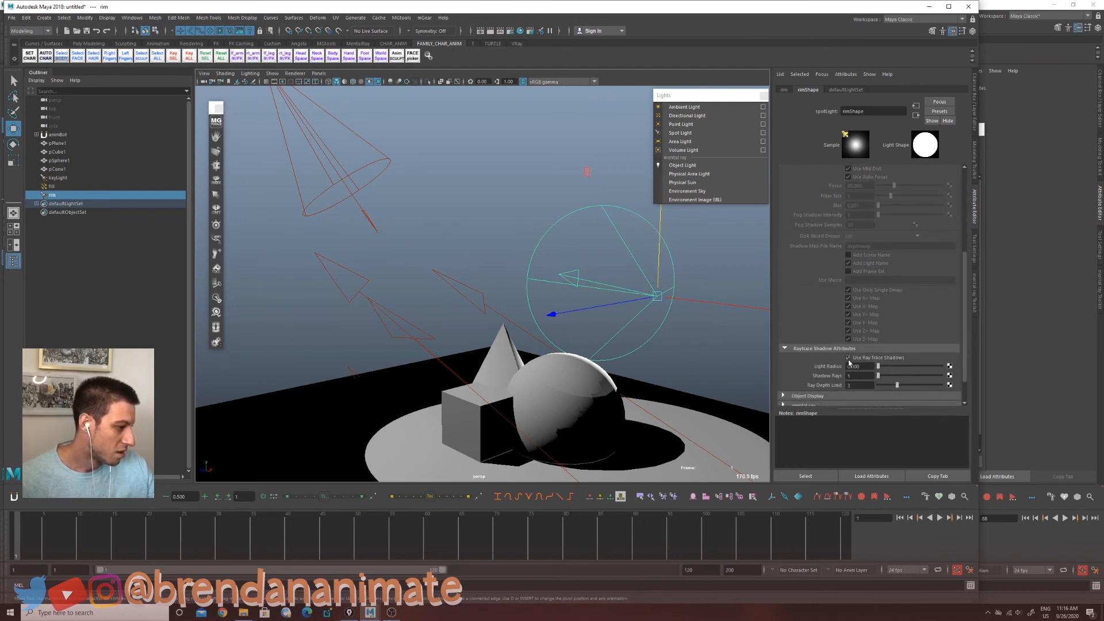
left_click(848, 358)
Step: Select the fill light, open its shadow settings and enable ray trace shadows
left_click(365, 322)
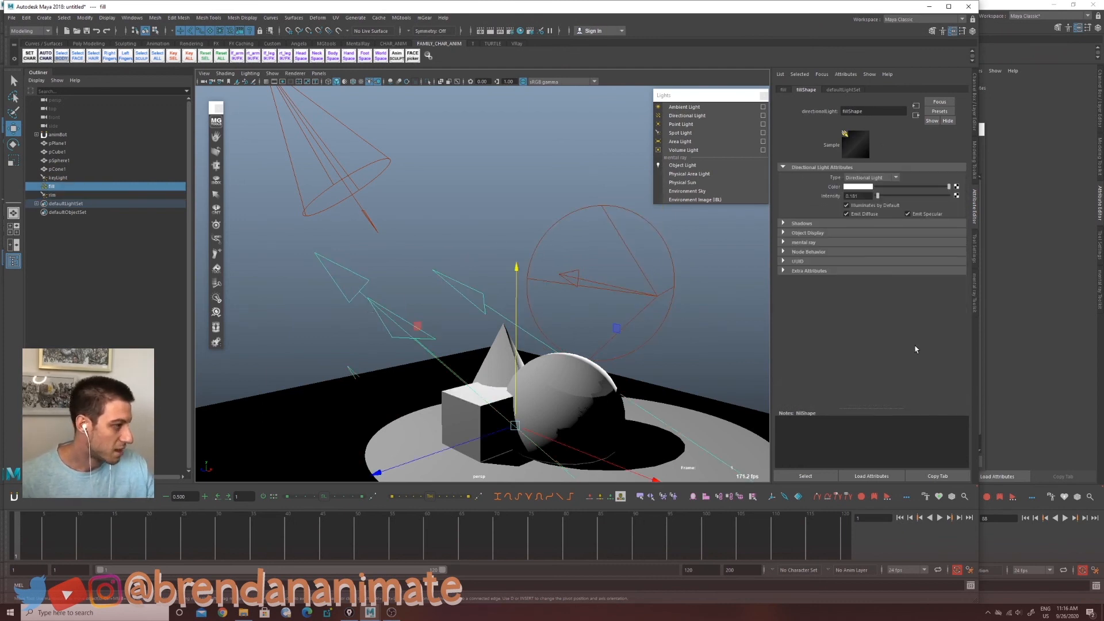
left_click(784, 223)
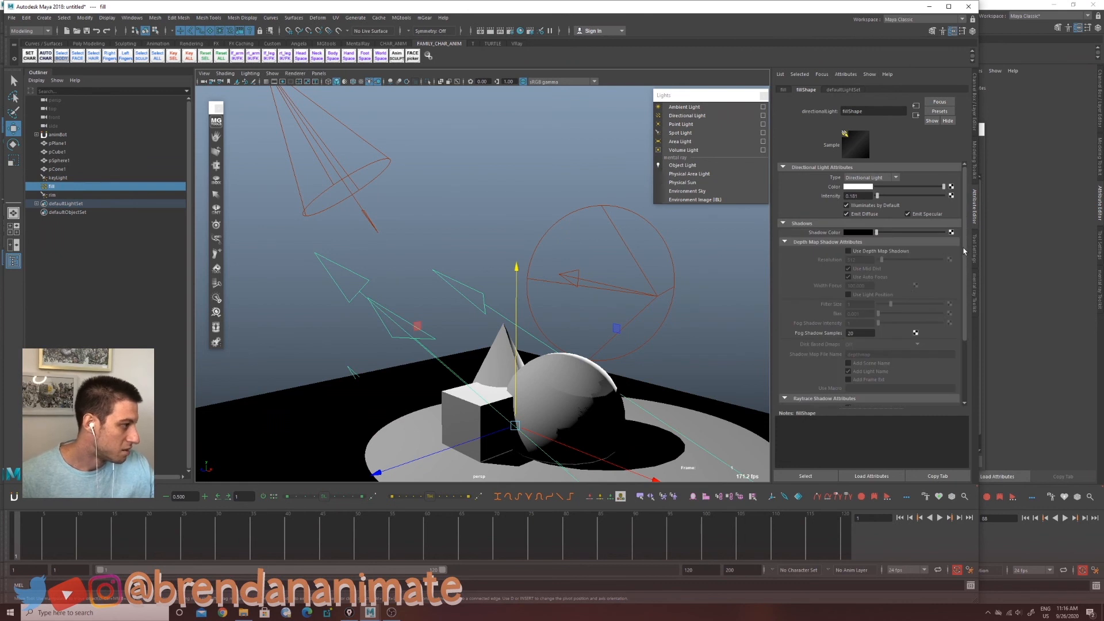
left_click_drag(964, 251, 964, 301)
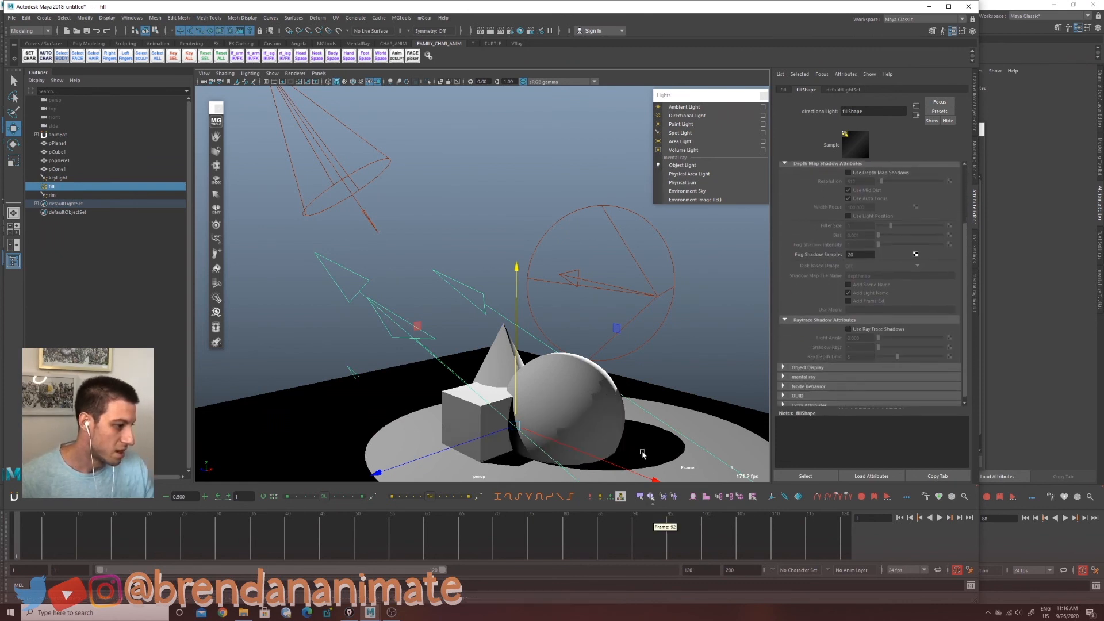
left_click_drag(642, 454, 666, 450, "alt")
Step: Select the key light, then rotate and move it slightly to reposition it above the objects
left_click(375, 202)
scroll(437, 362, "down", 3)
middle_click_drag(443, 374, 452, 395, "alt")
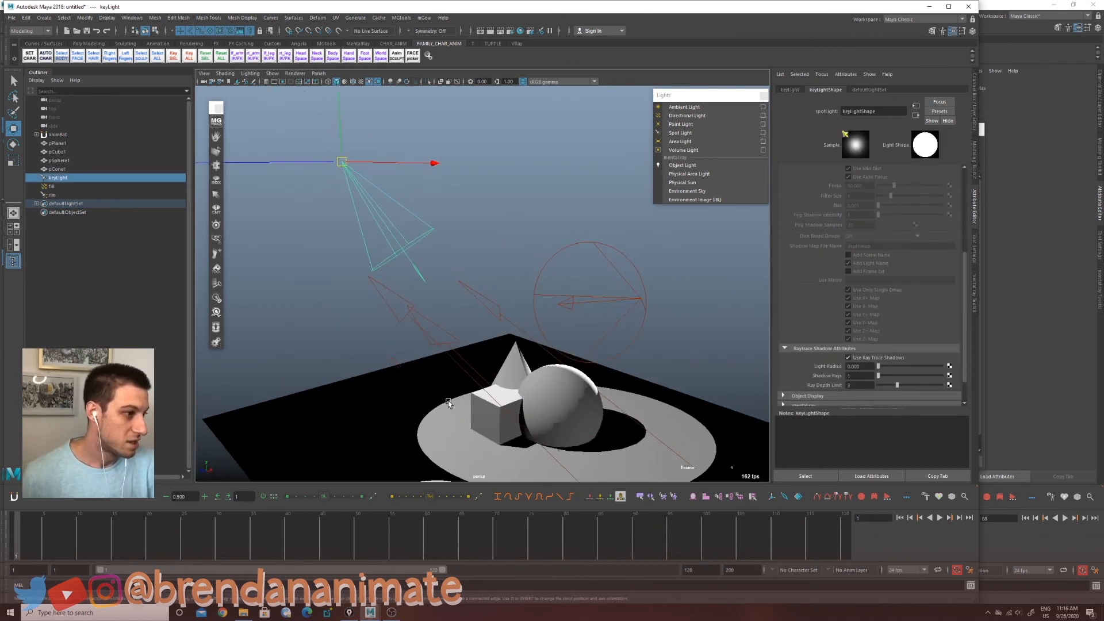
key("e")
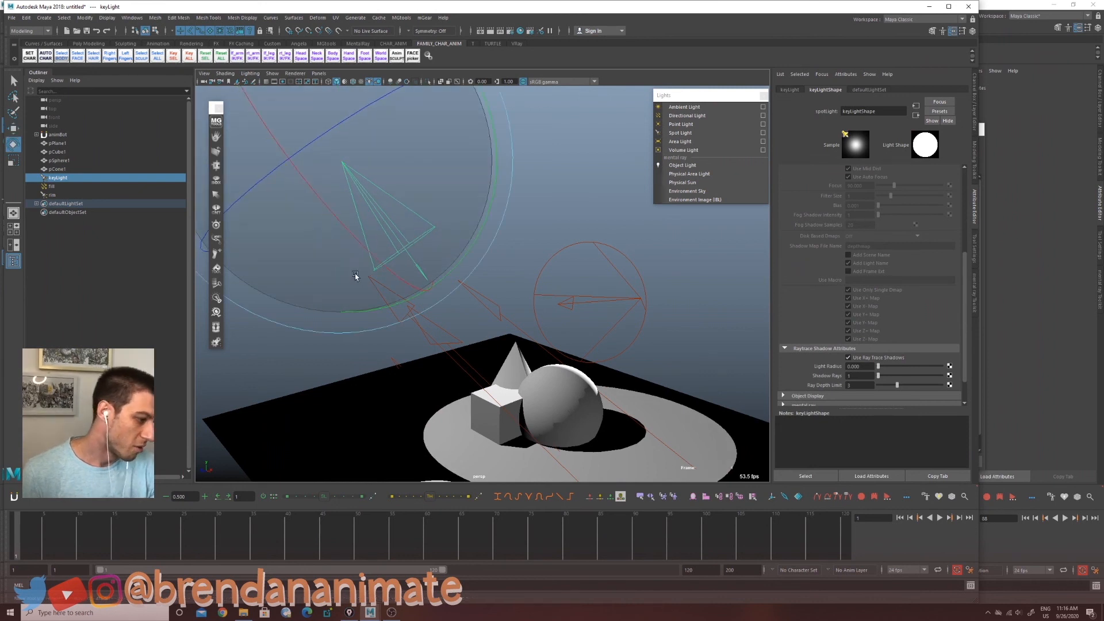
left_click_drag(354, 276, 353, 286)
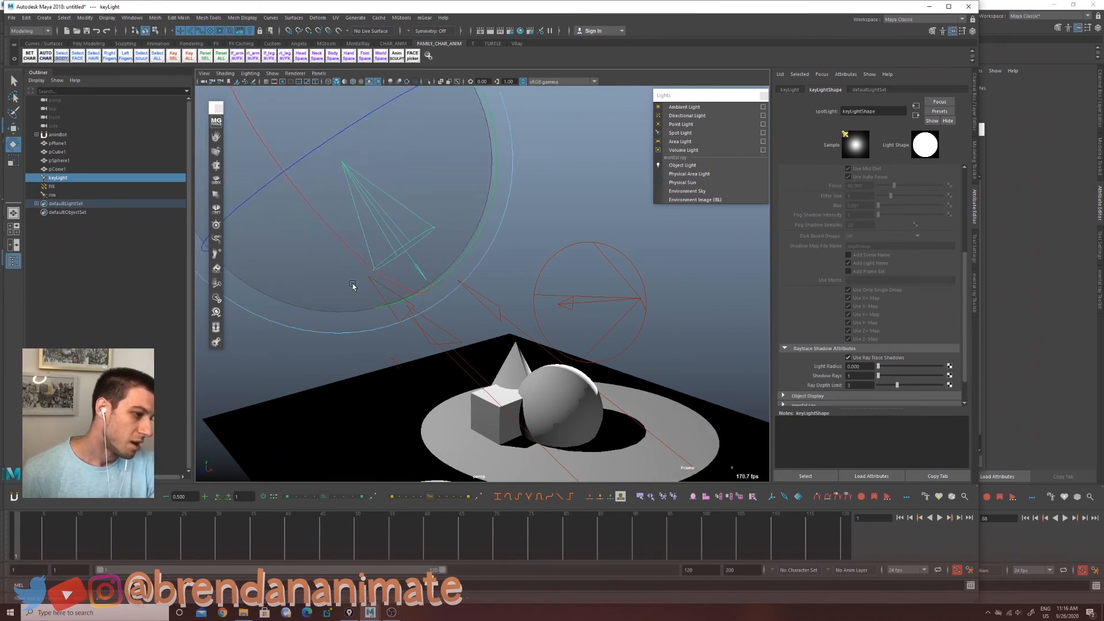
key("w")
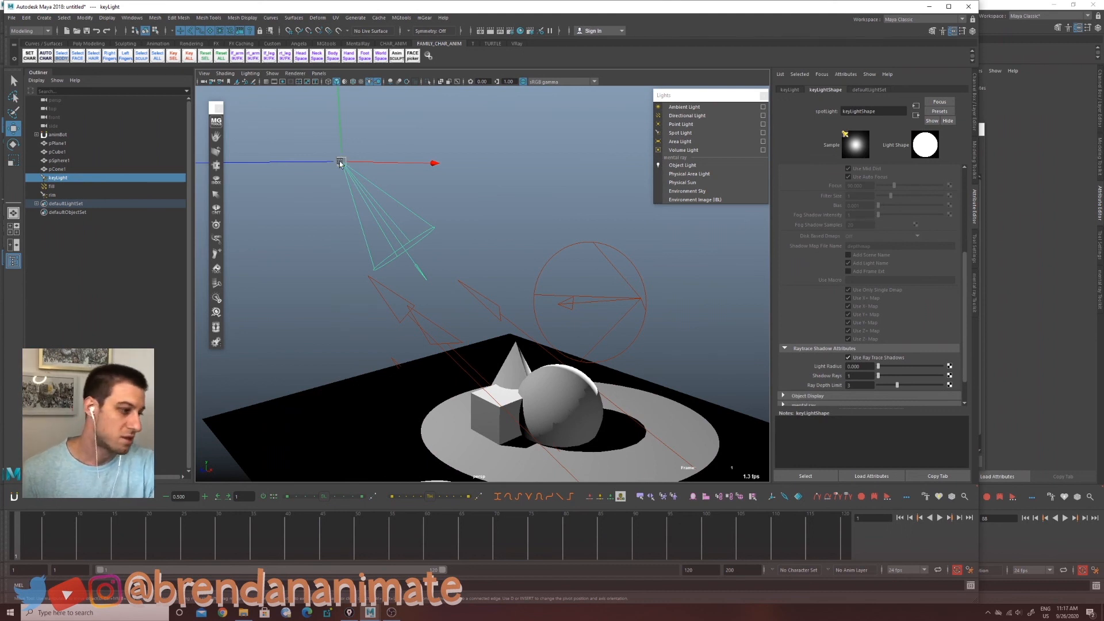
left_click_drag(342, 162, 336, 196)
Step: Orbit around the scene to inspect the lighting and cast shadows from different angles
left_click_drag(575, 368, 489, 396, "alt")
middle_click_drag(488, 396, 591, 302, "alt")
left_click_drag(591, 302, 505, 349, "alt")
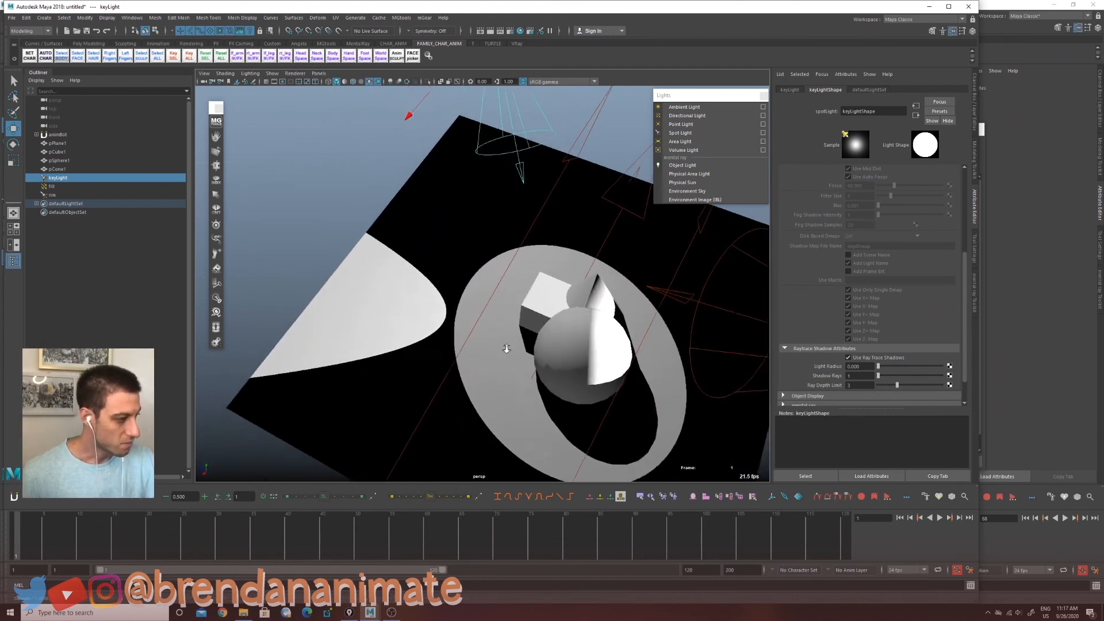
middle_click_drag(566, 311, 523, 360, "alt")
right_click_drag(523, 360, 466, 371, "alt")
mouse_move(466, 371)
left_mouse_down("alt")
mouse_move(571, 275)
mouse_move(479, 368)
left_mouse_up("alt")
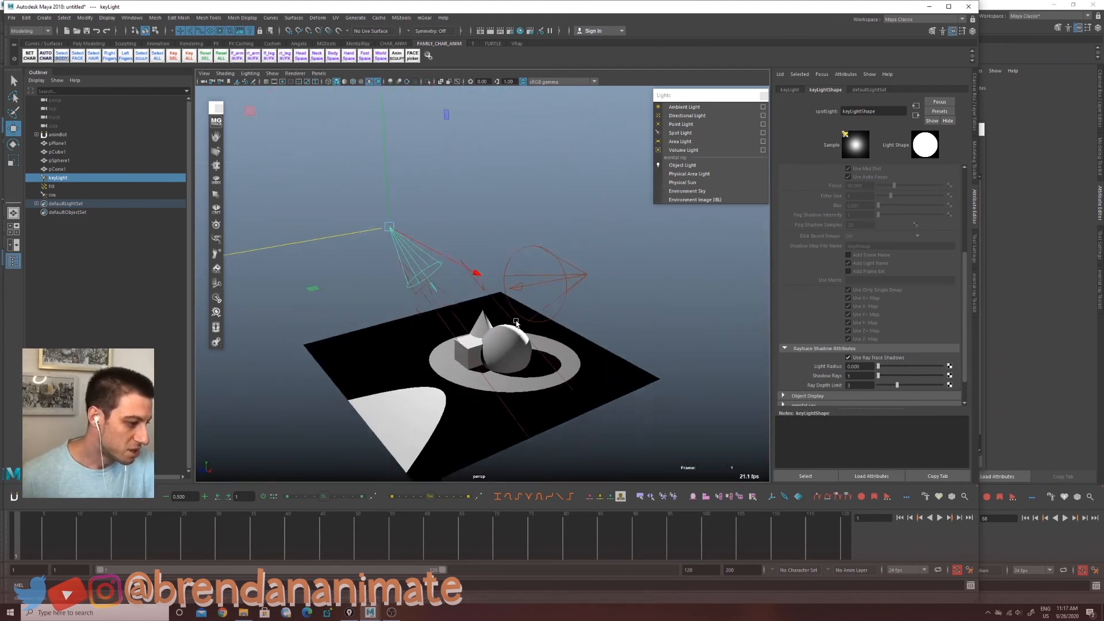
right_click_drag(515, 329, 635, 292, "alt")
middle_click_drag(609, 311, 631, 313, "alt")
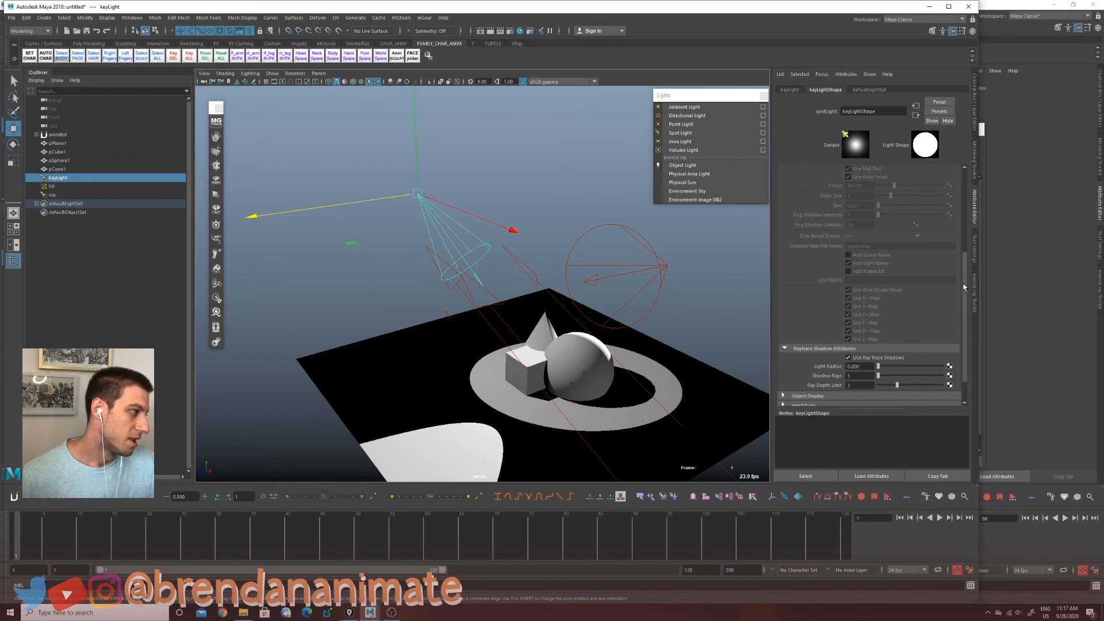
Step: Set the key light's color to a pale yellow, then try raising its intensity and undo it
left_click_drag(964, 286, 964, 225)
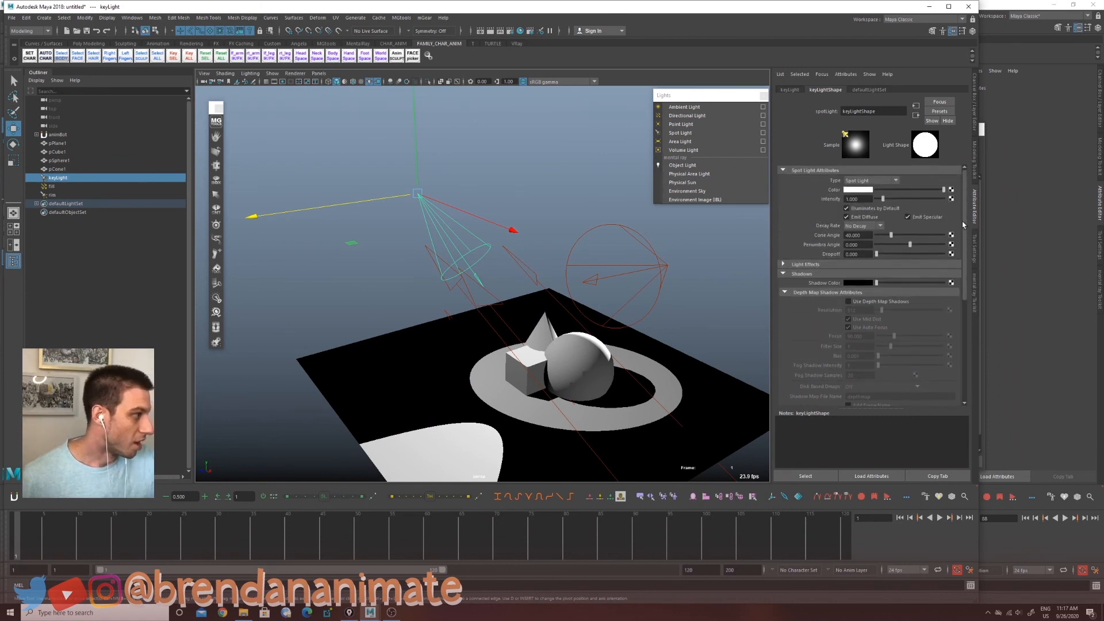
left_click(865, 190)
left_click_drag(849, 234, 849, 238)
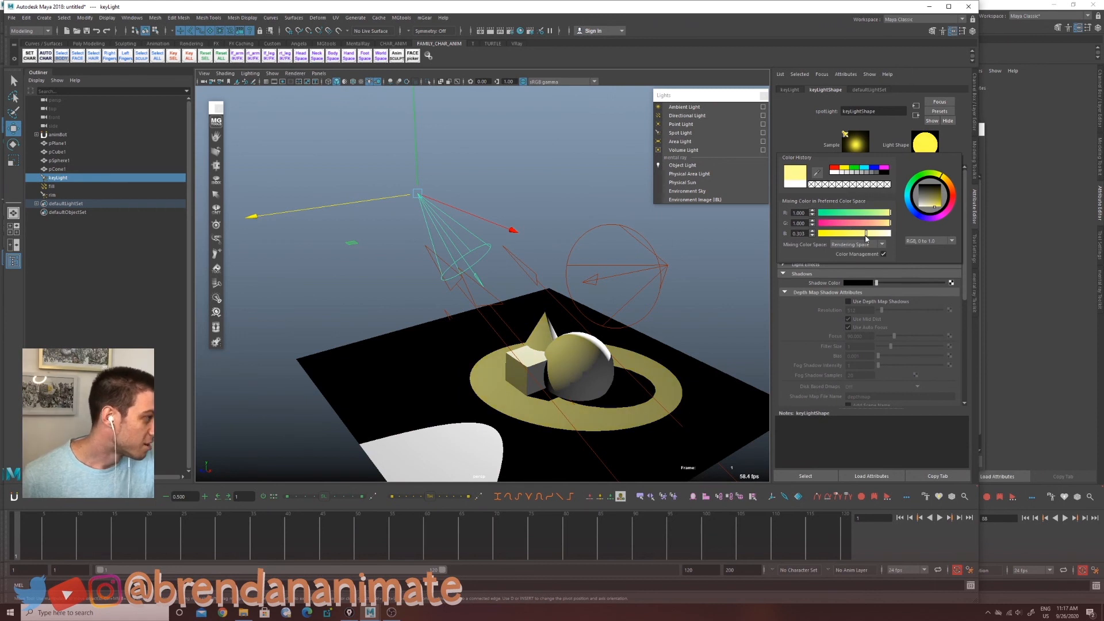
left_click_drag(608, 377, 636, 338, "alt")
left_click_drag(884, 200, 922, 199)
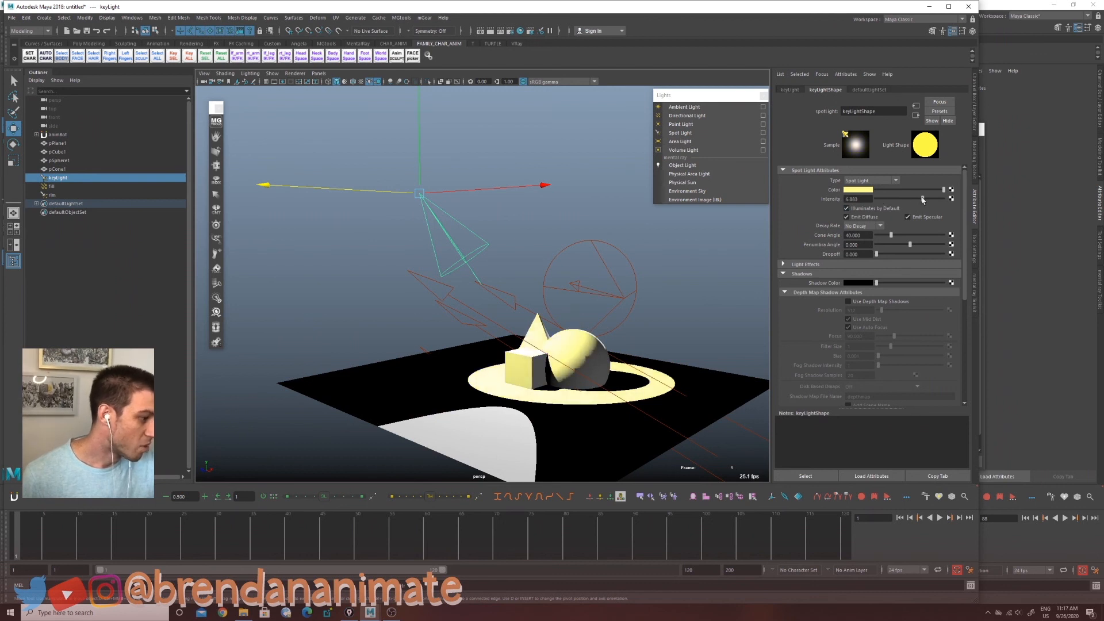
key("ctrl+z")
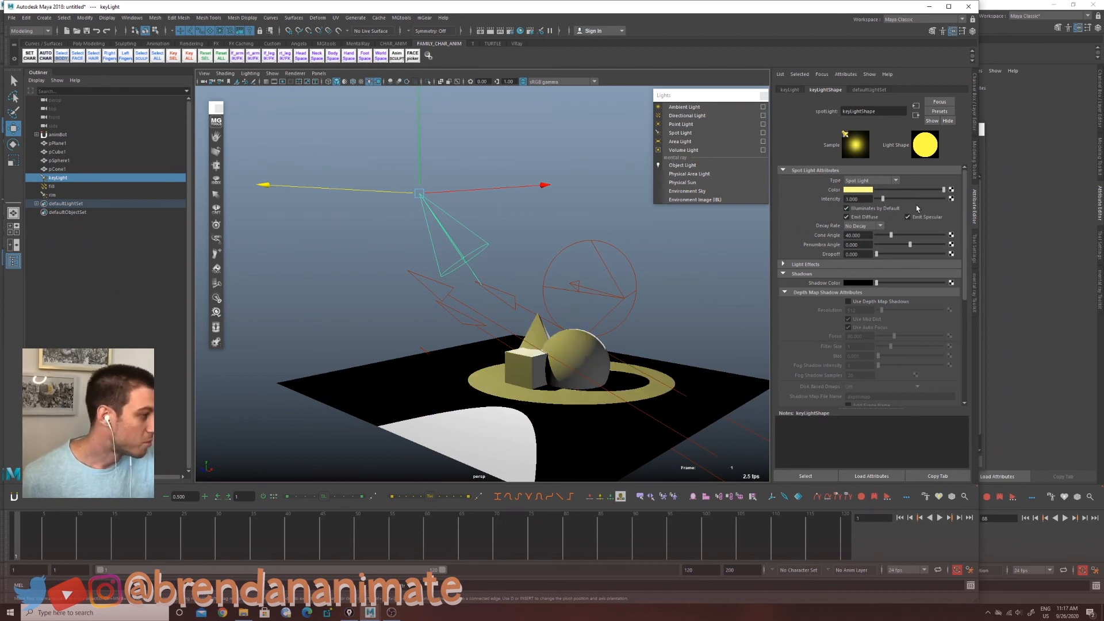
Step: Change the key light's decay rate and move the light higher above the objects
left_click(880, 226)
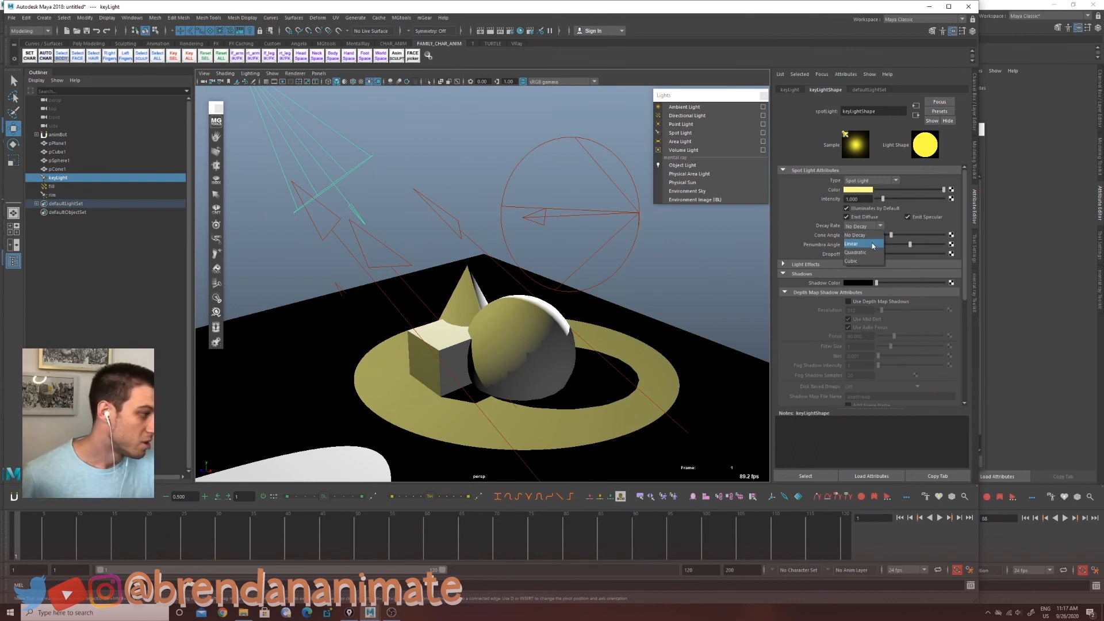
left_click(873, 244)
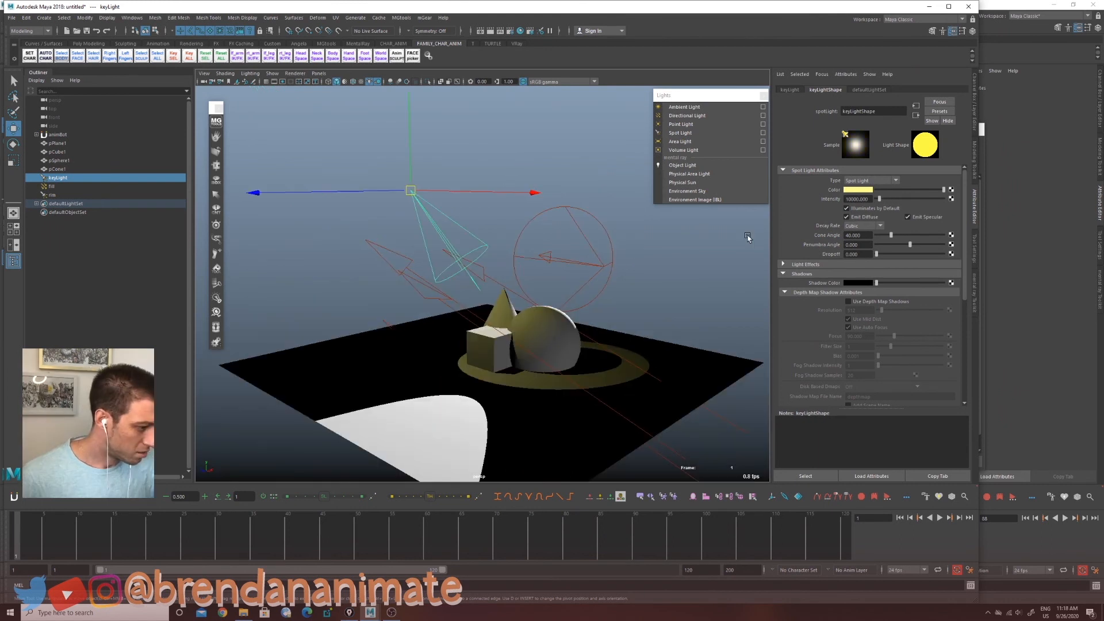
left_click_drag(410, 187, 435, 202)
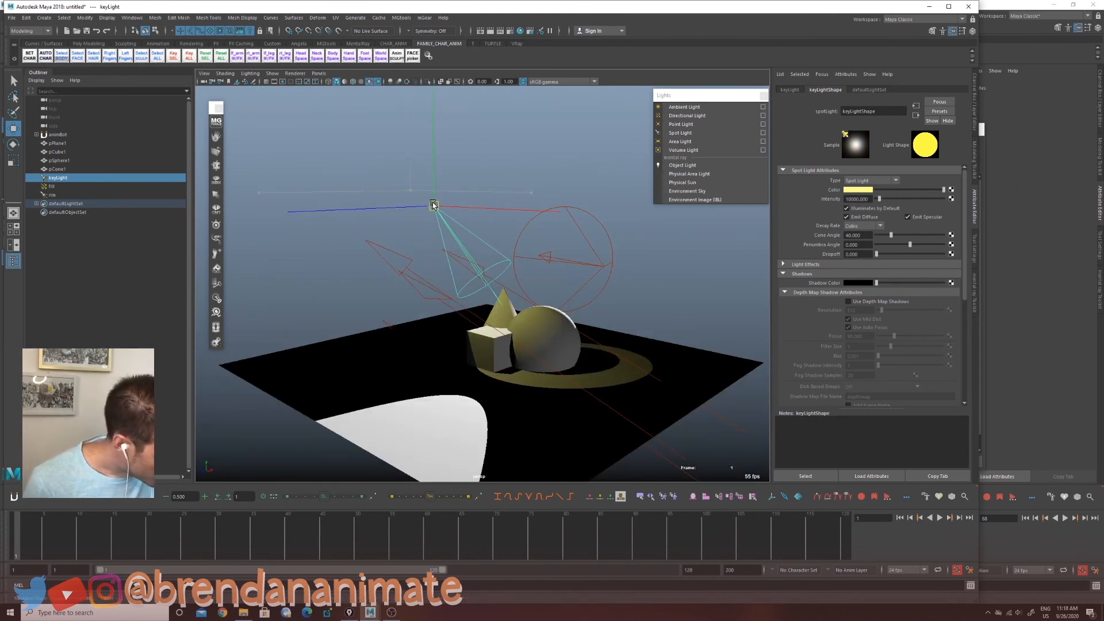
left_click_drag(527, 336, 511, 364, "alt")
middle_click_drag(511, 365, 560, 368, "alt")
right_click_drag(561, 368, 650, 414, "alt")
middle_click_drag(650, 414, 582, 399, "alt")
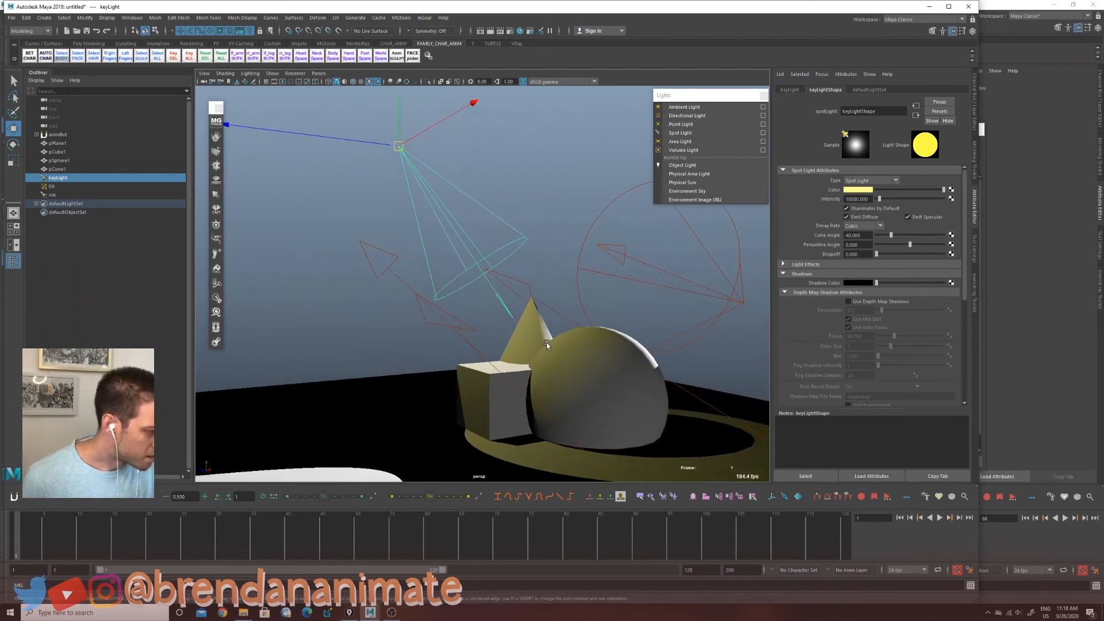
mouse_move(398, 147)
left_mouse_down()
mouse_move(402, 172)
mouse_move(398, 161)
left_mouse_up()
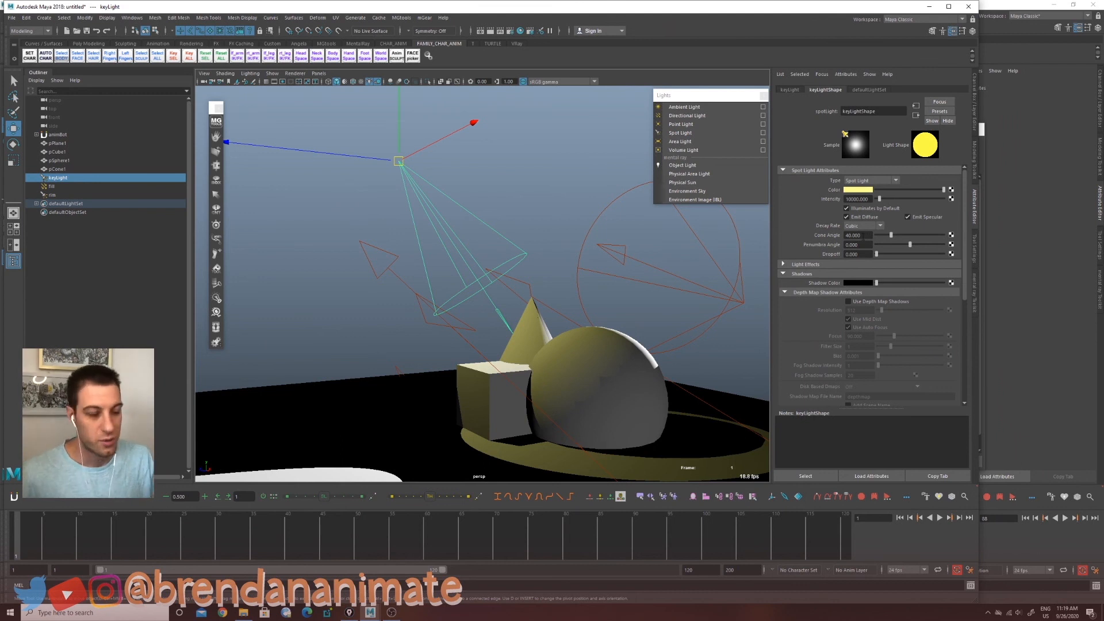
Step: Set the key light's decay rate to Linear and orbit to view the result
left_click(879, 226)
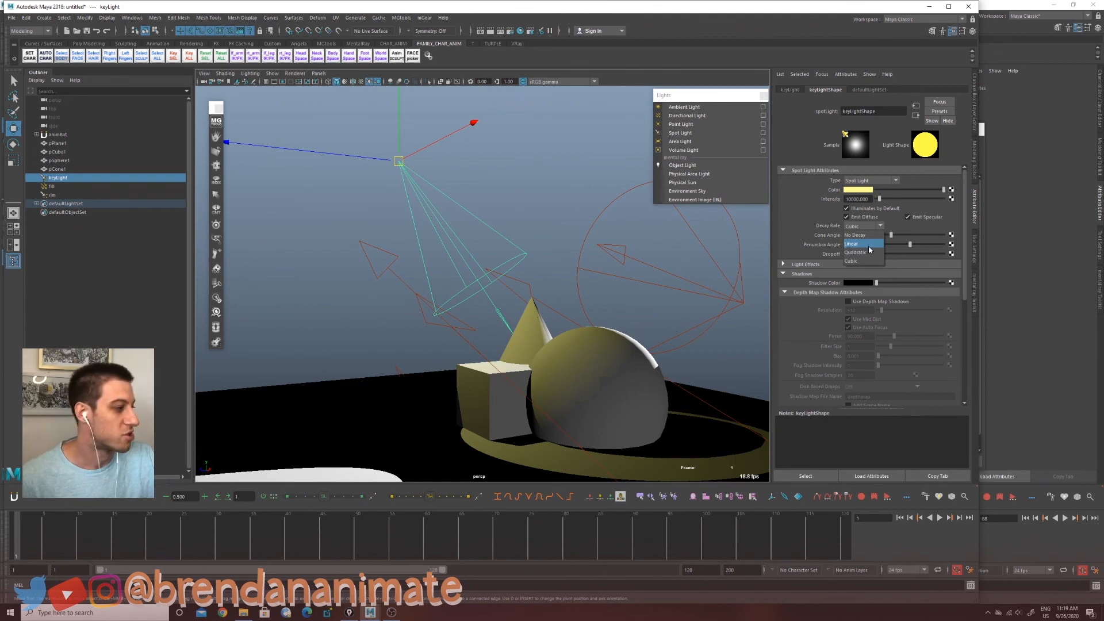
left_click(857, 244)
left_click_drag(406, 169, 298, 55)
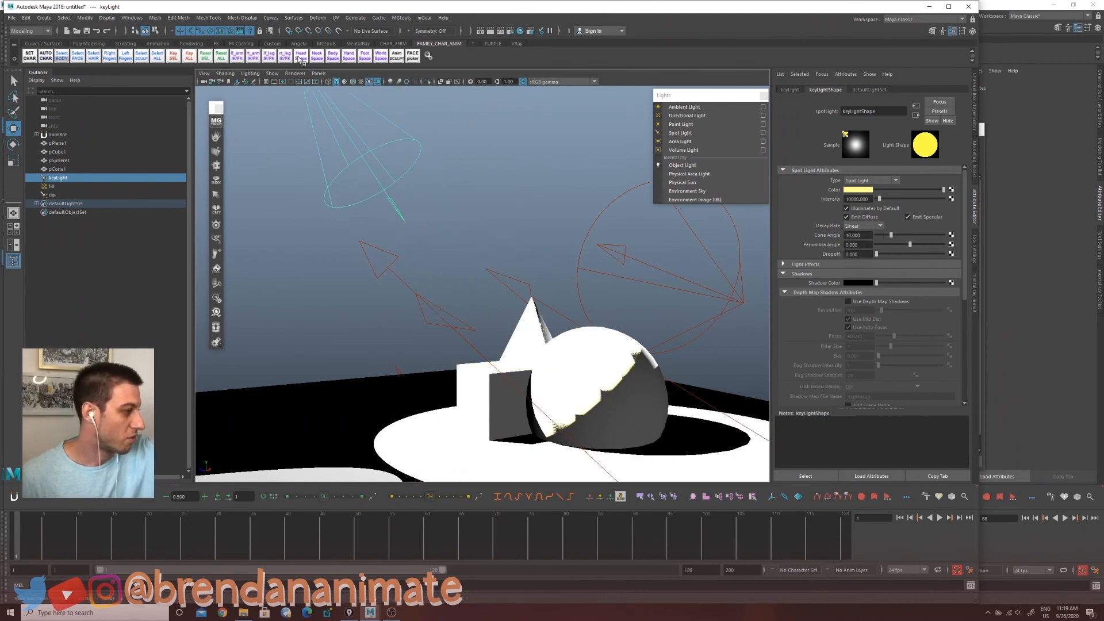
Step: Set the key light's decay rate to No Decay and its intensity to 1
left_click(862, 227)
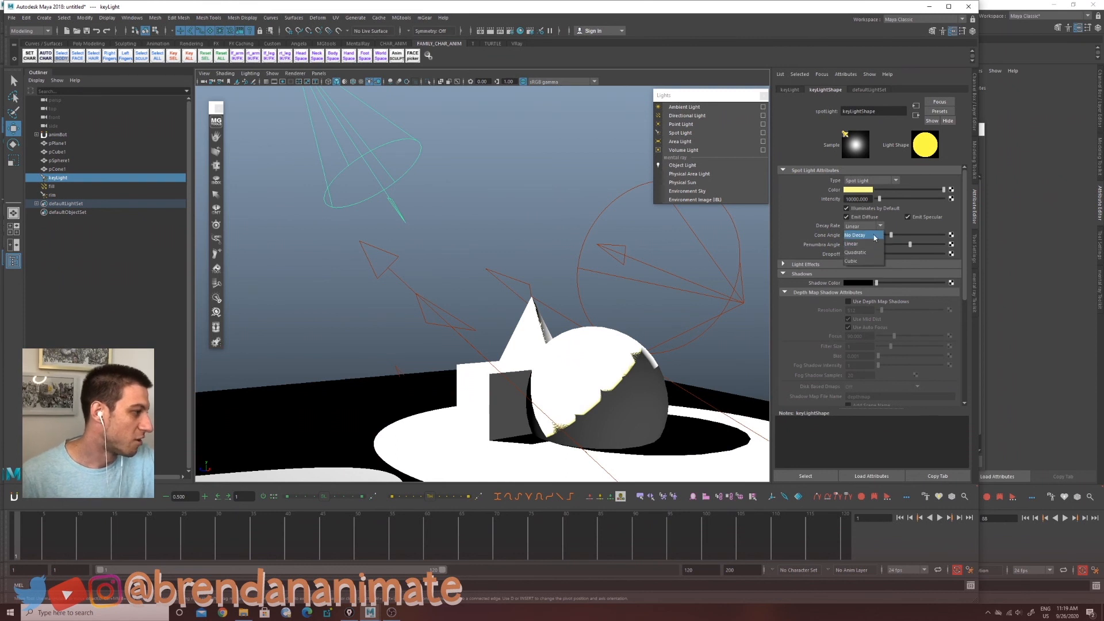
left_click(880, 235)
double_click(858, 199)
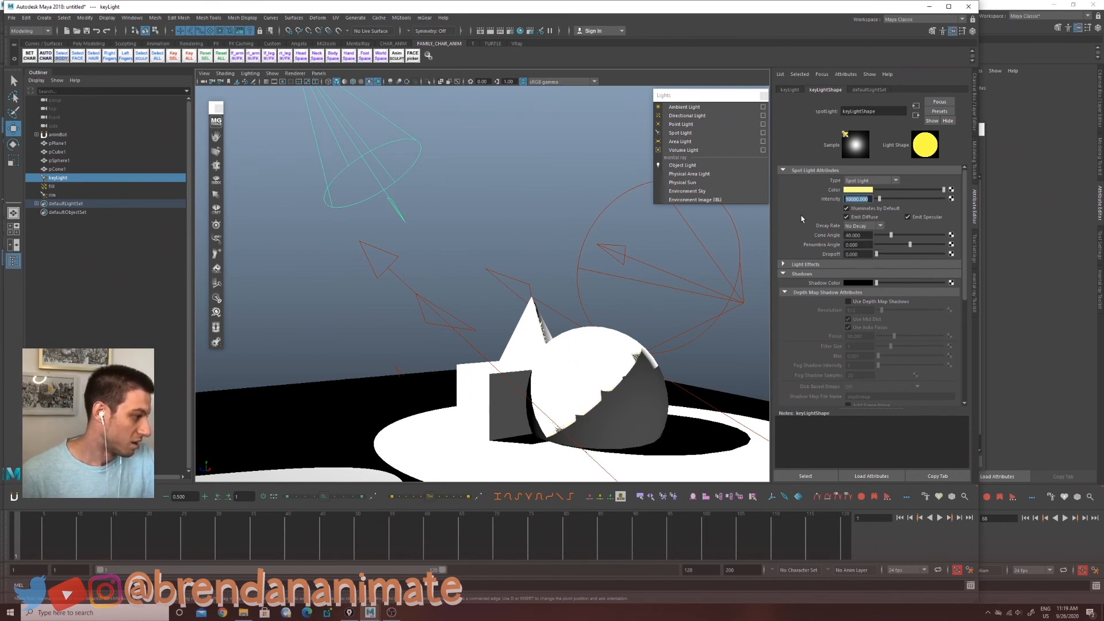
type("1")
key("Return")
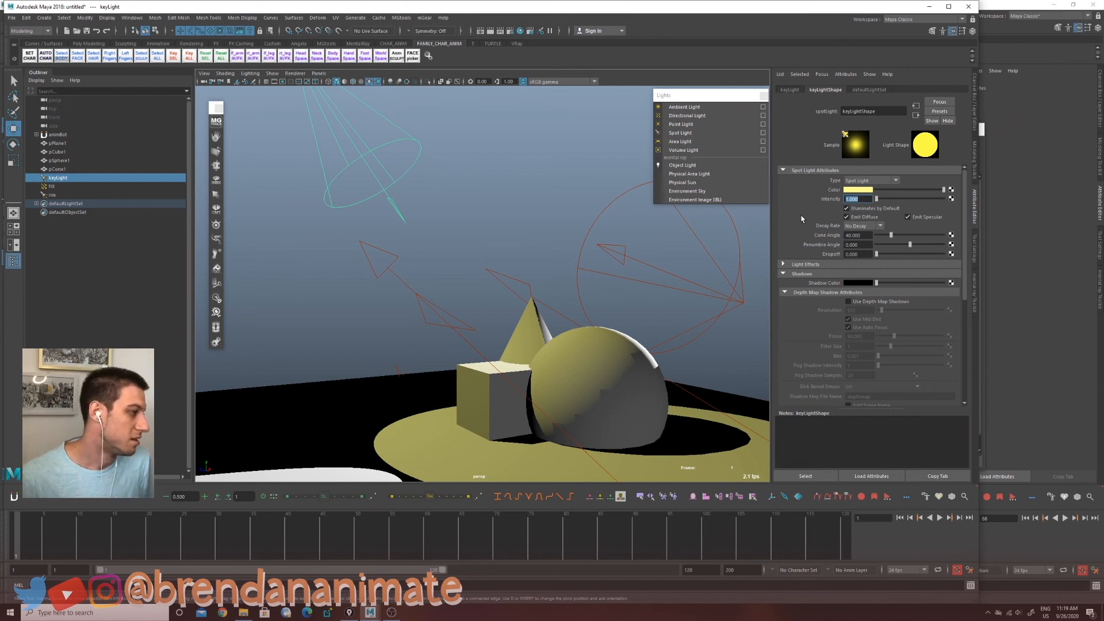
Step: Widen the key light's cone angle to about 93 degrees and set its penumbra angle to 100
left_click_drag(633, 357, 650, 374, "alt")
scroll(656, 370, "down", 2)
middle_click_drag(678, 366, 676, 373, "alt")
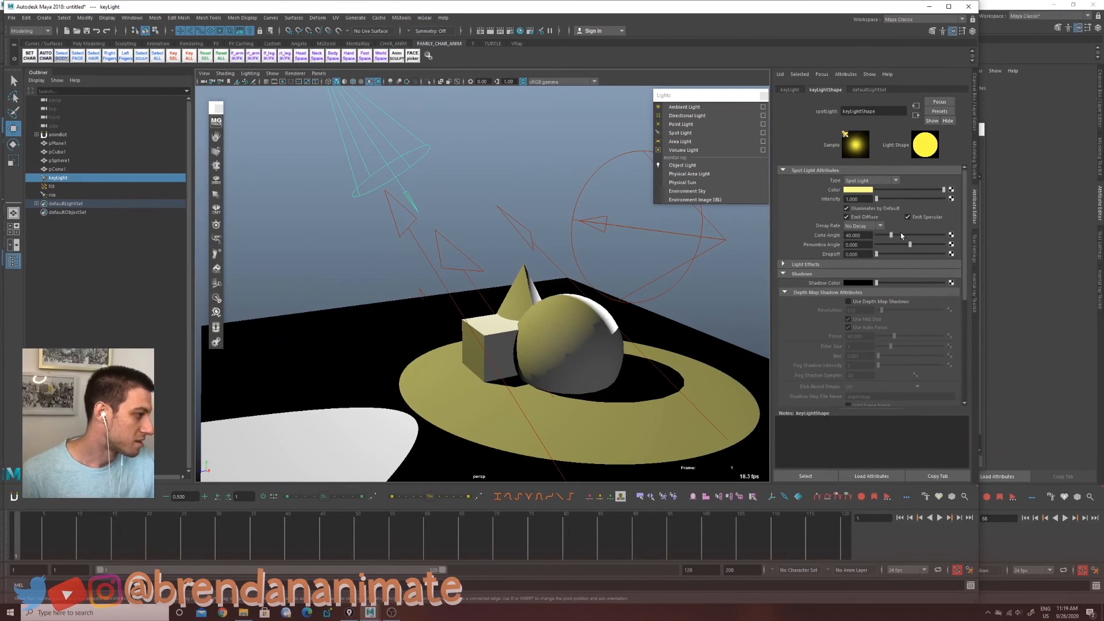
left_click_drag(900, 232, 962, 259)
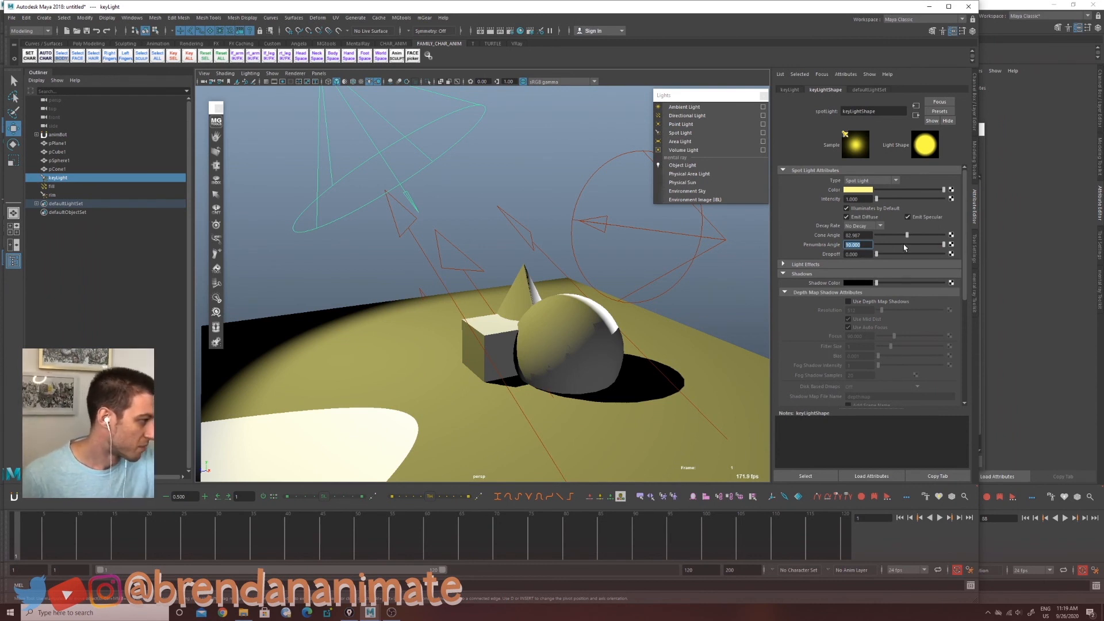
left_click(870, 246)
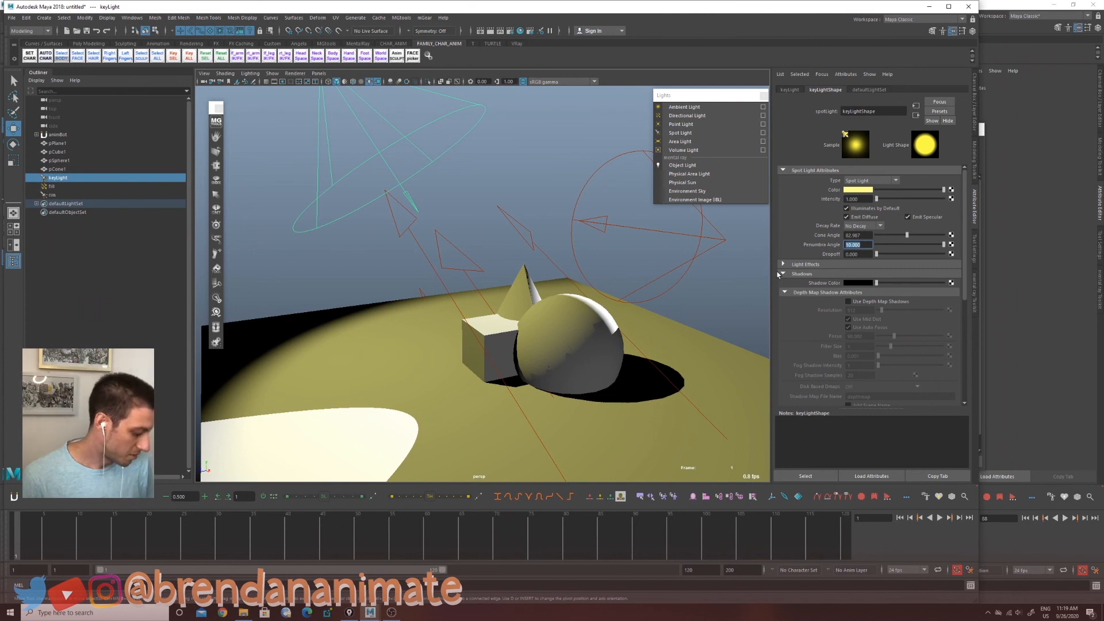
type("100")
key("Return")
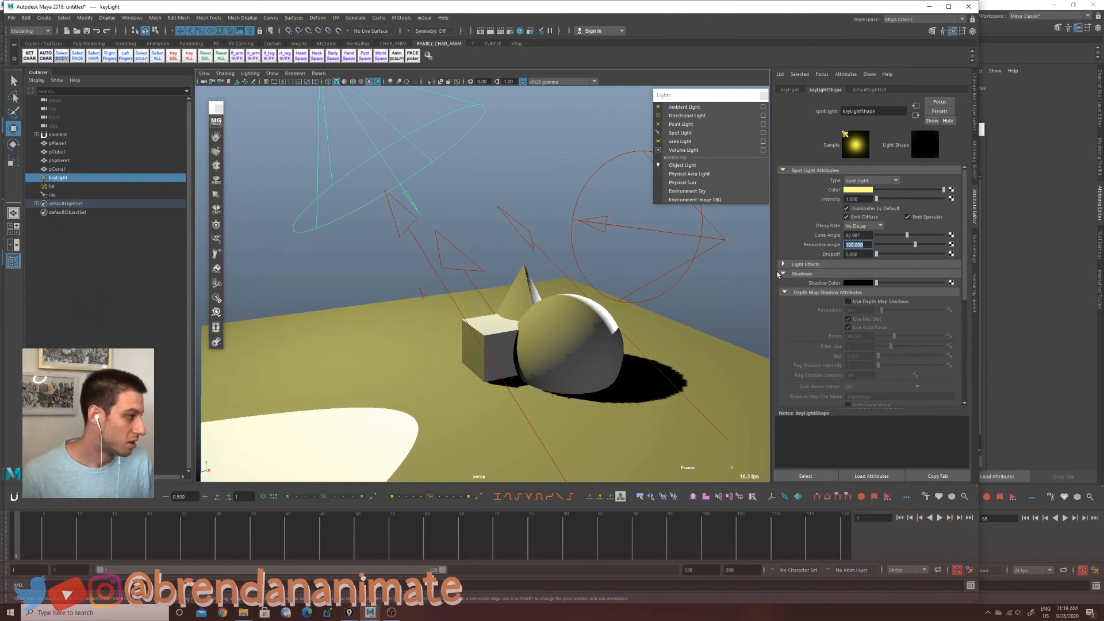
Step: Select the ground plane and scale it up to extend it well beyond the lit area
left_click(414, 394)
key("r")
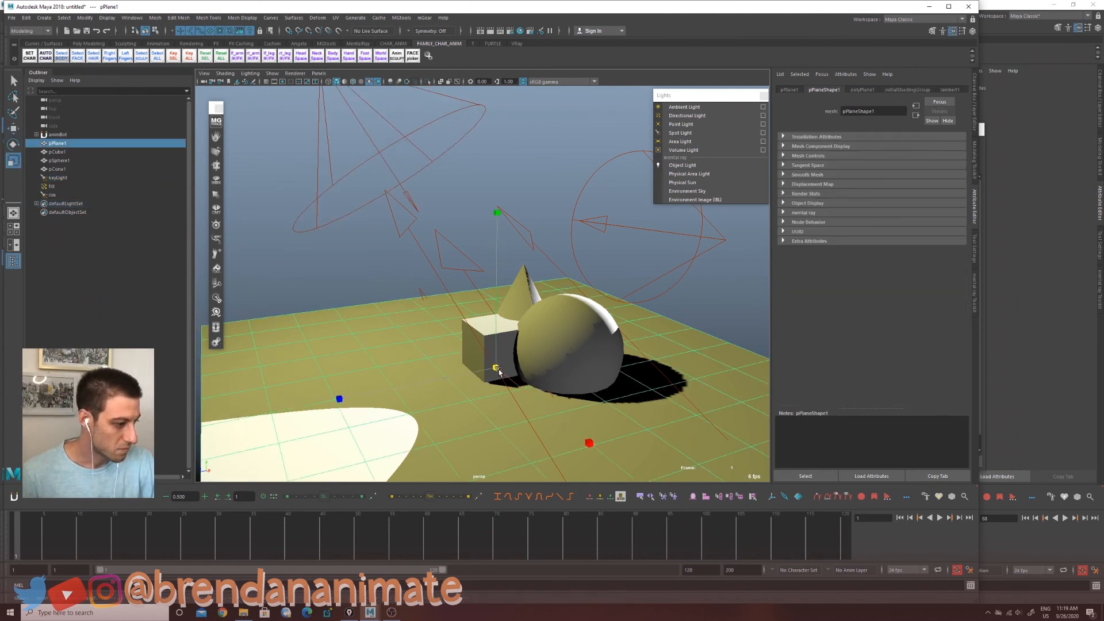
left_click_drag(497, 368, 862, 398)
left_click_drag(493, 366, 496, 394)
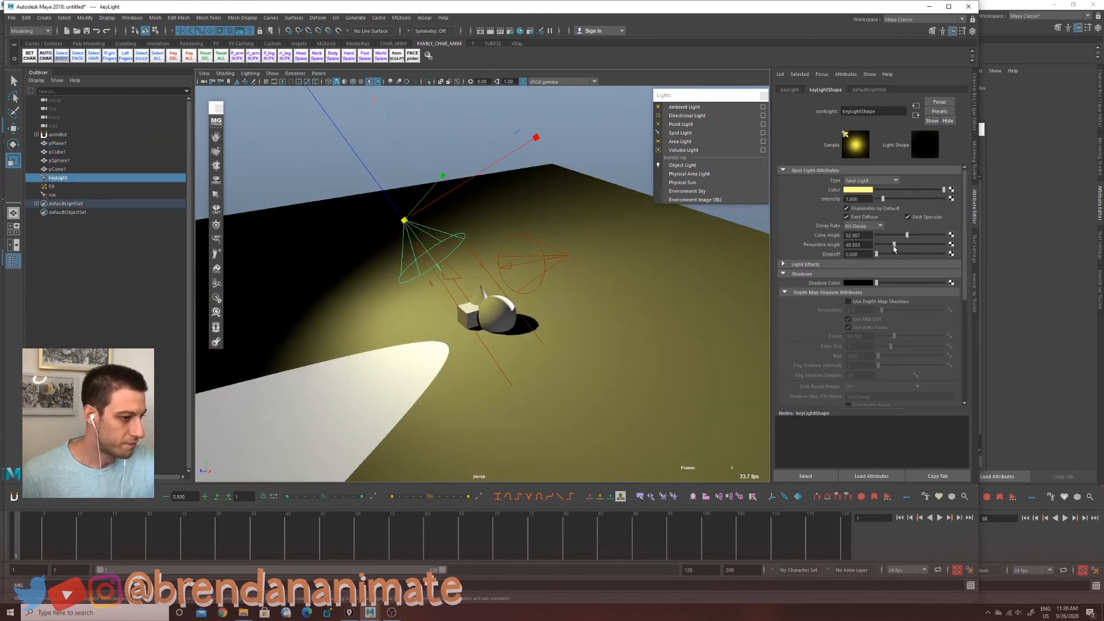
Step: Reduce the key light's penumbra angle to about 5 degrees and raise its dropoff to about 25
left_click_drag(900, 245, 878, 259)
left_click_drag(879, 259, 887, 257)
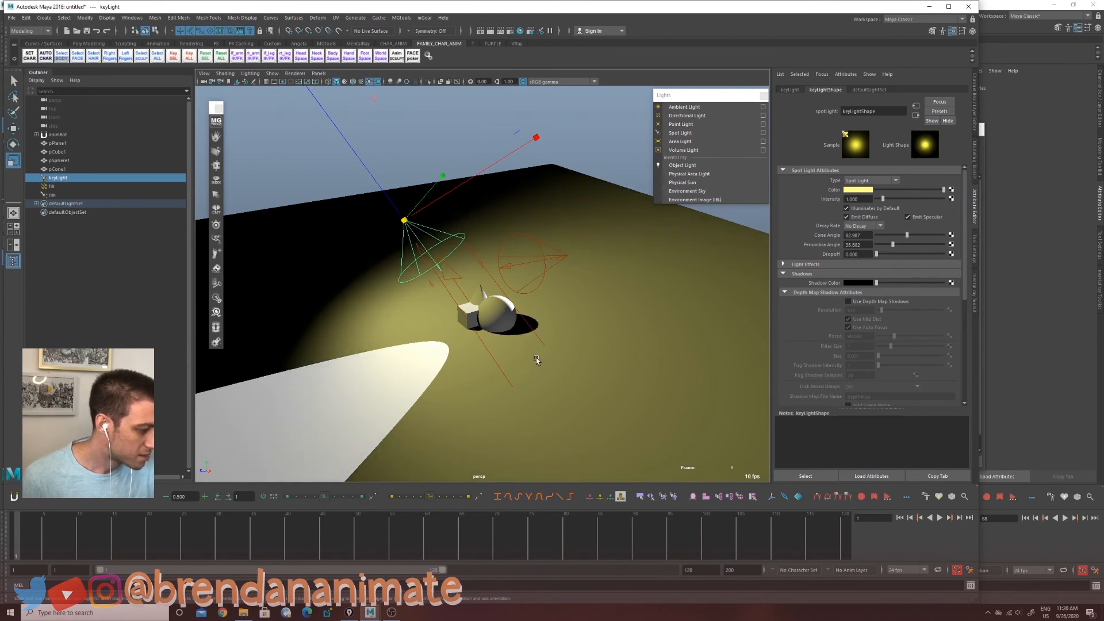
scroll(537, 360, "up", 8)
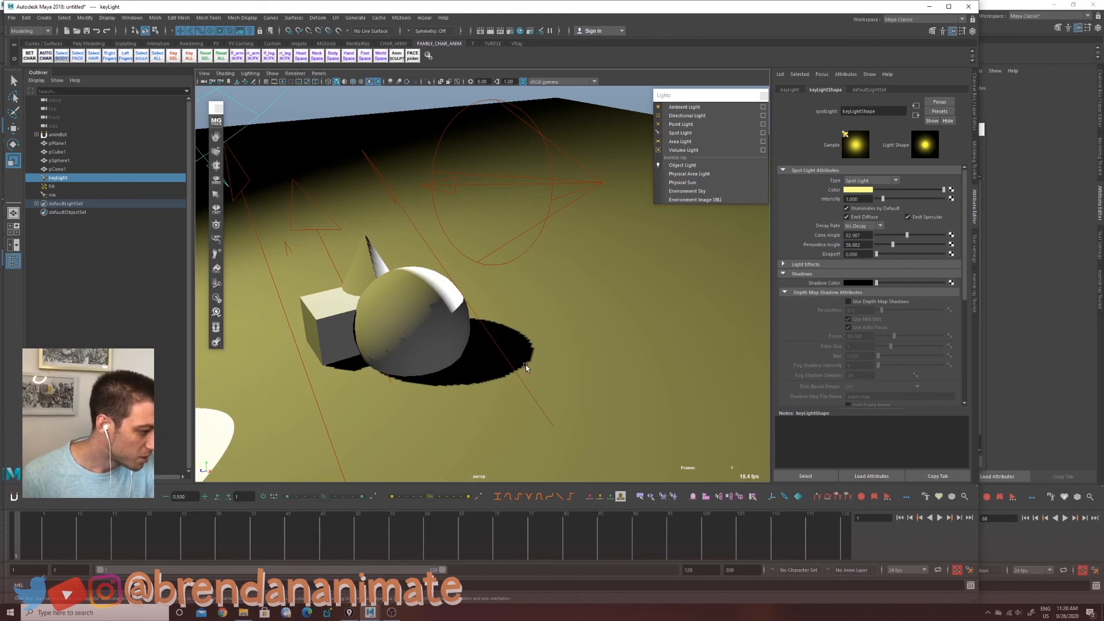
mouse_move(893, 246)
left_mouse_down()
mouse_move(882, 250)
mouse_move(903, 236)
mouse_move(890, 240)
mouse_move(943, 240)
mouse_move(898, 246)
left_mouse_up()
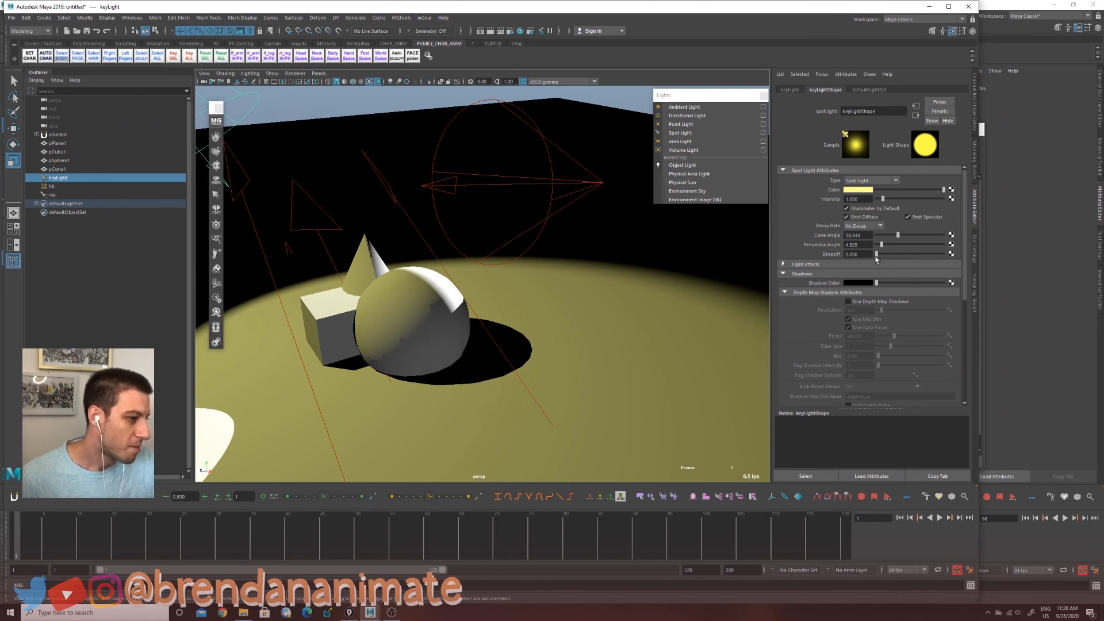
left_click_drag(609, 362, 705, 434, "alt")
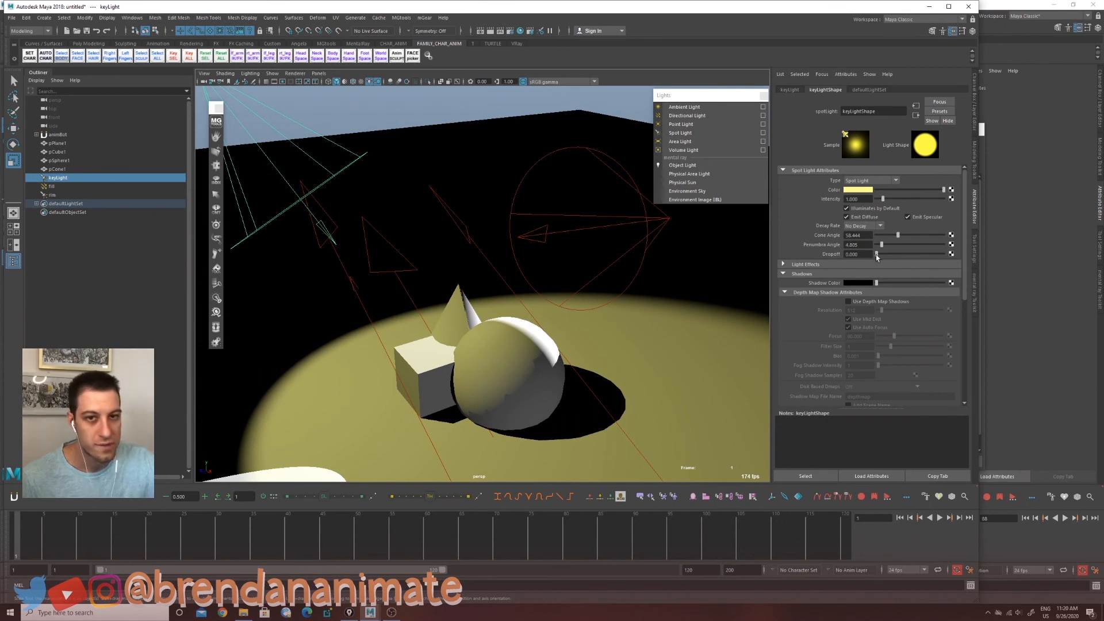
mouse_move(878, 253)
left_mouse_down()
mouse_move(946, 269)
mouse_move(879, 266)
mouse_move(899, 266)
mouse_move(879, 265)
mouse_move(894, 253)
mouse_move(881, 253)
left_mouse_up()
Step: Enable depth map shadows on the key light and set the shadow resolution to 8192
left_click(864, 226)
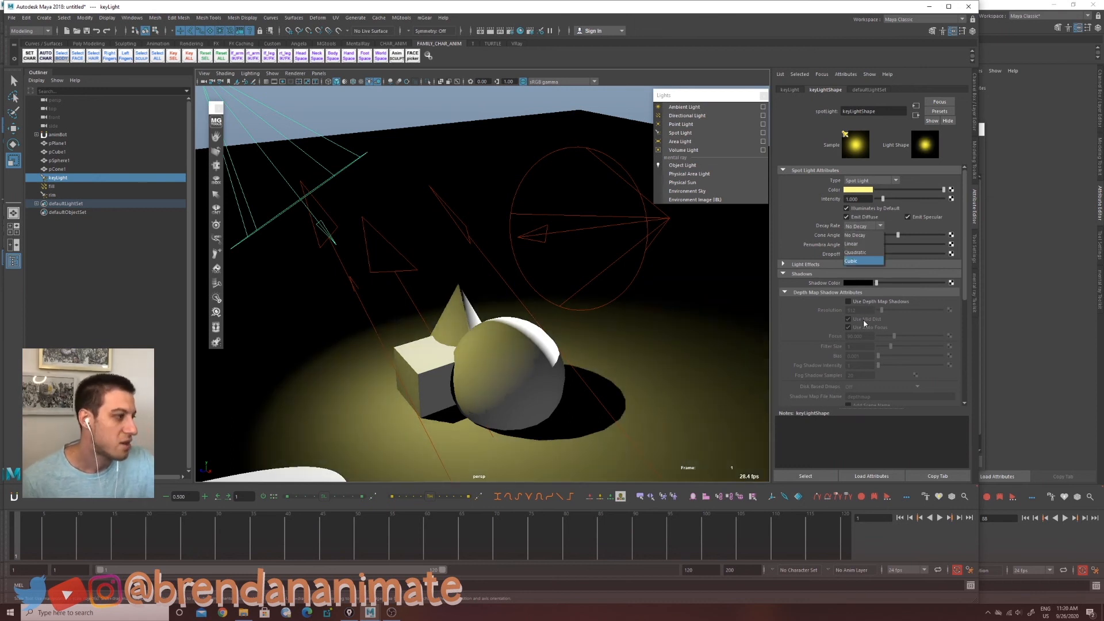
left_click_drag(965, 279, 962, 350)
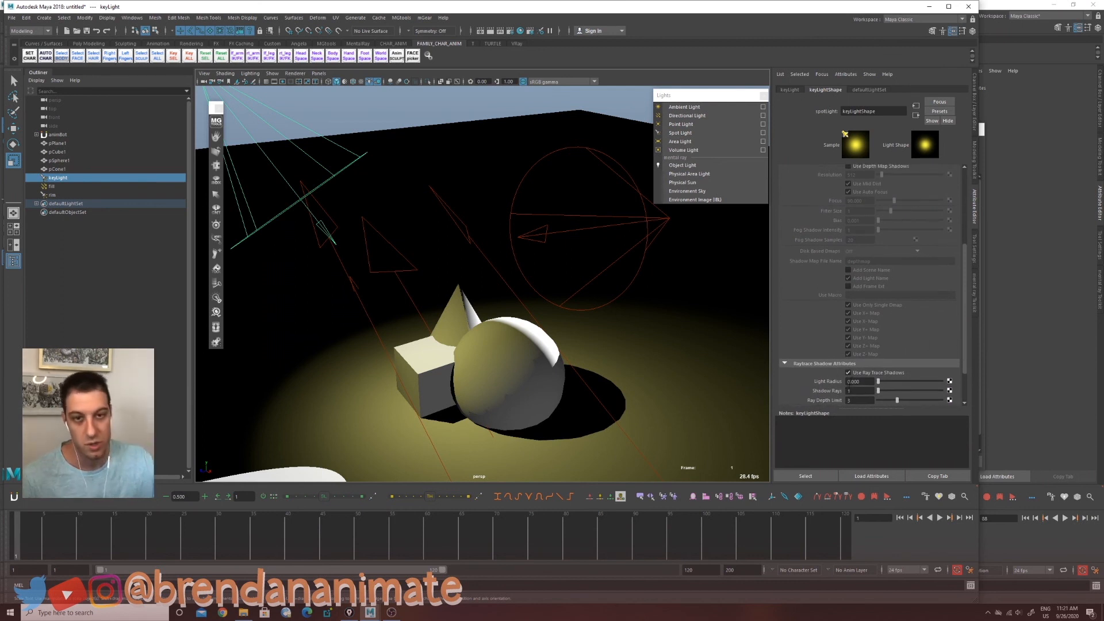
scroll(865, 265, "up", 3)
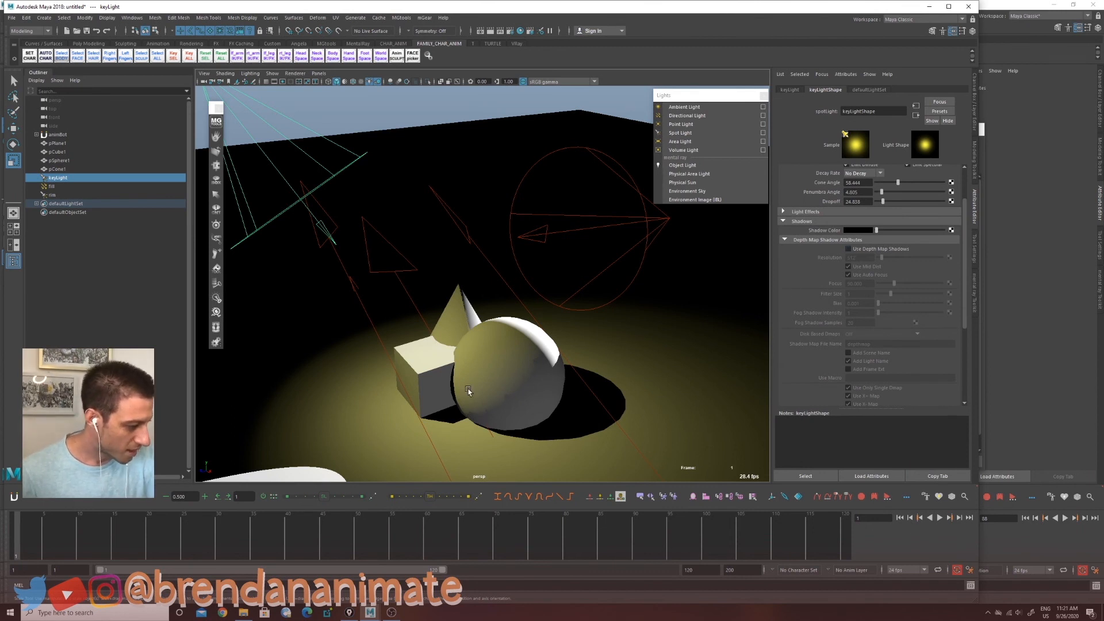
left_click(848, 249)
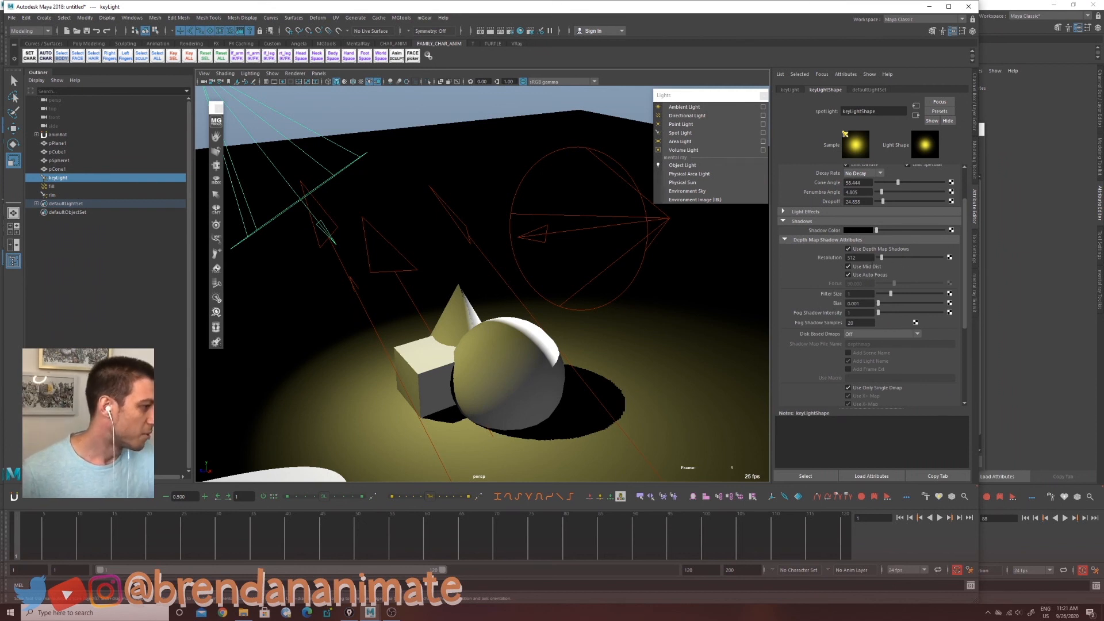
left_click_drag(882, 258, 1015, 266)
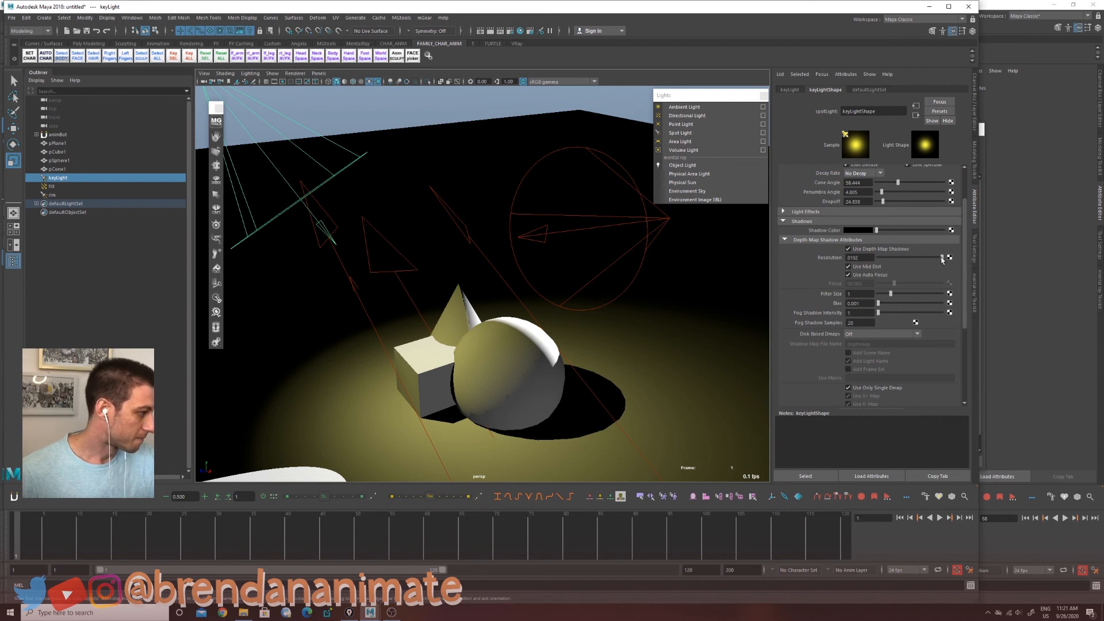
Step: Set the depth map filter size to 4 and adjust the key light's shadow color
left_click_drag(895, 296, 919, 304)
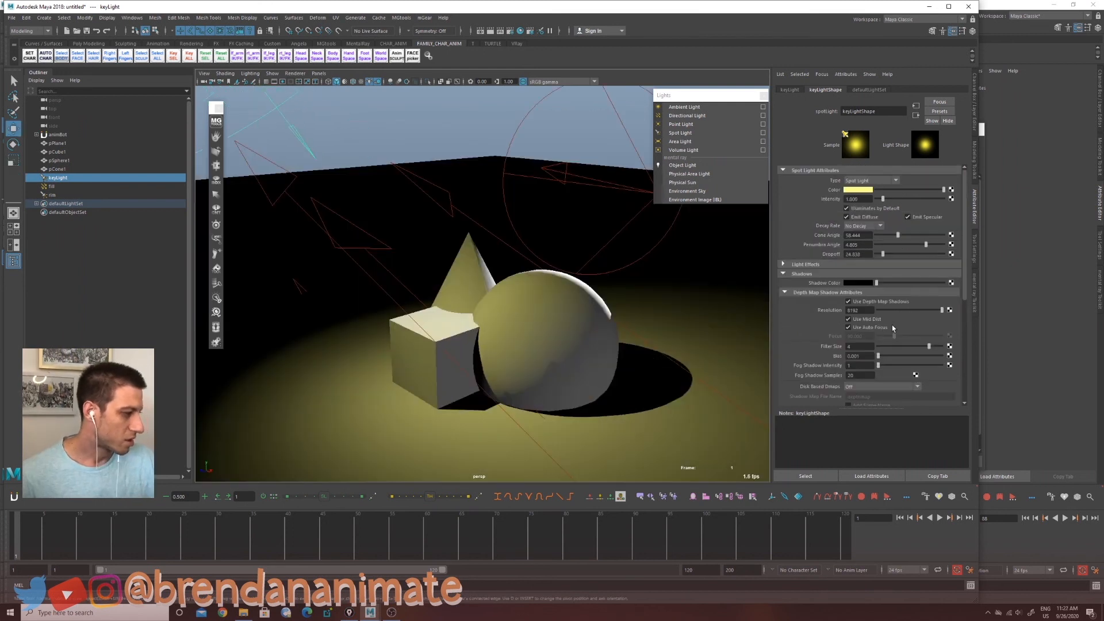
mouse_move(877, 284)
left_mouse_down()
mouse_move(905, 283)
mouse_move(907, 293)
mouse_move(888, 296)
left_mouse_up()
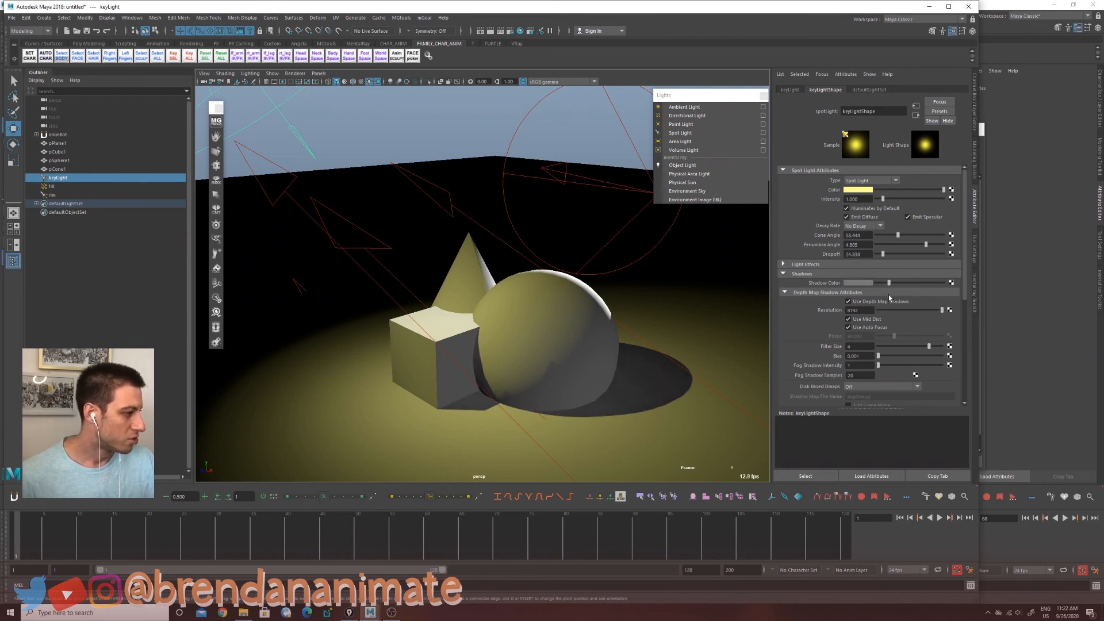
mouse_move(890, 298)
left_mouse_down()
mouse_move(868, 302)
mouse_move(889, 286)
left_mouse_up()
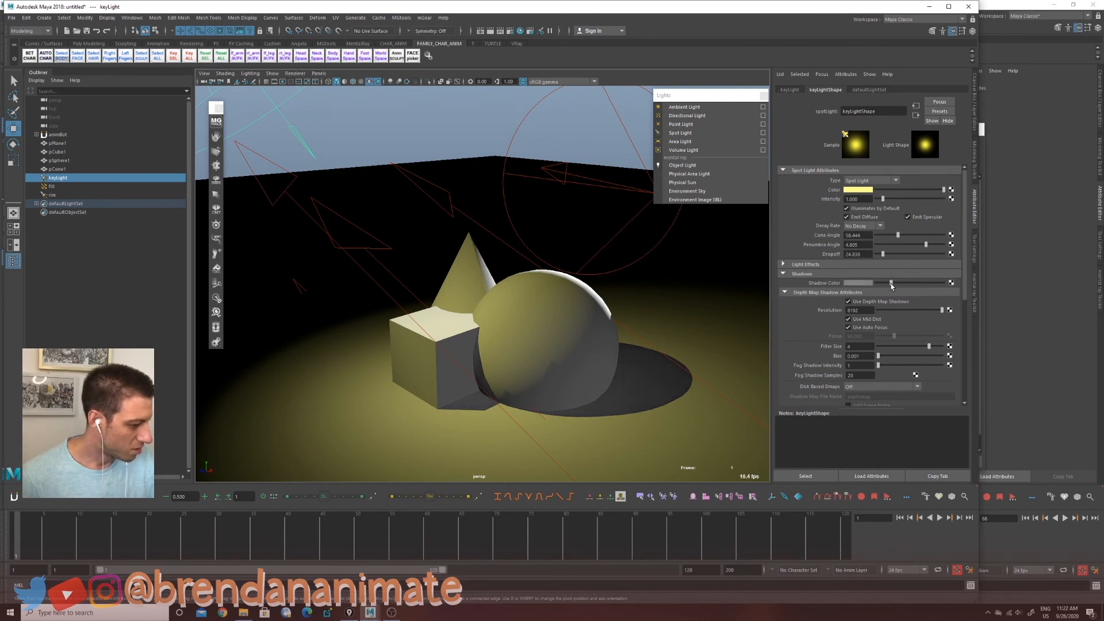
left_click(869, 285)
left_click(867, 284)
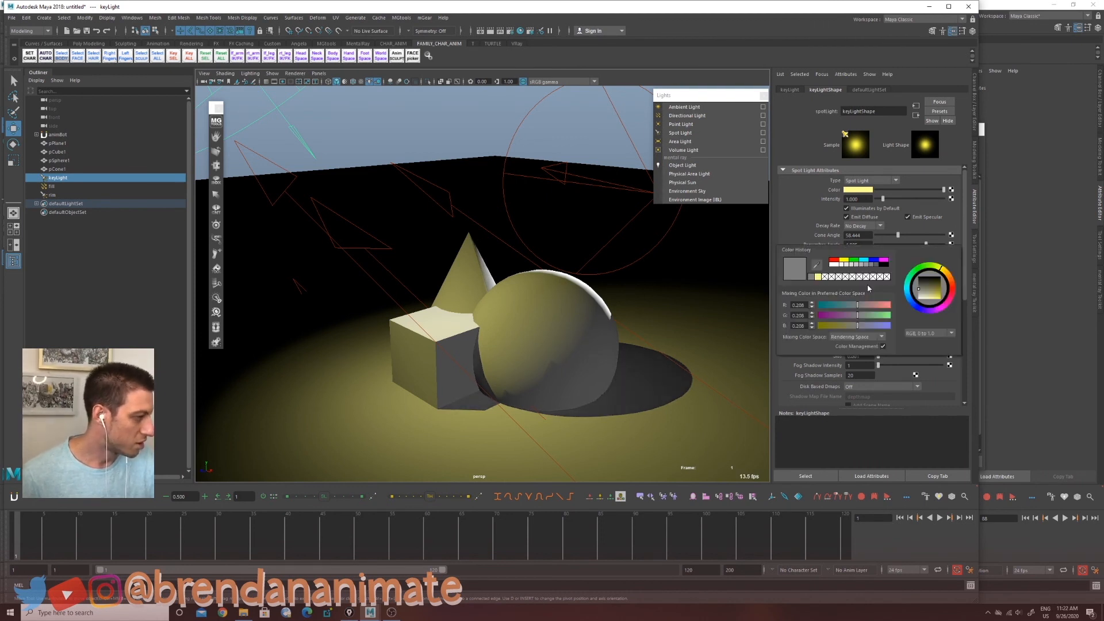
left_click_drag(858, 309, 841, 311)
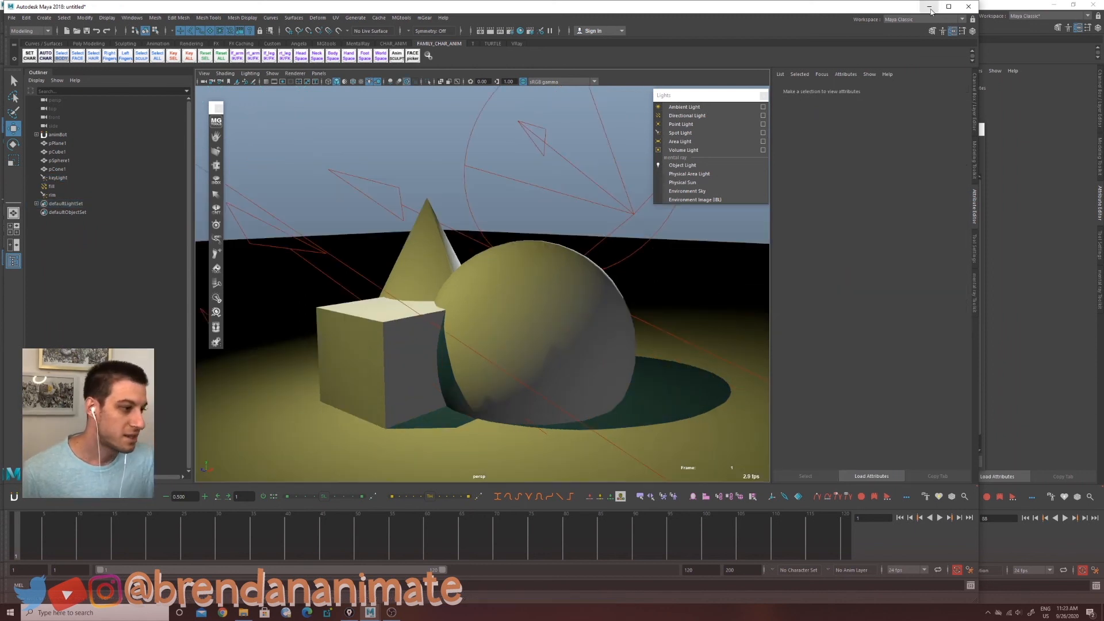
Step: Switch to the production scene window and orbit the viewport around the character's light rig
left_click(929, 7)
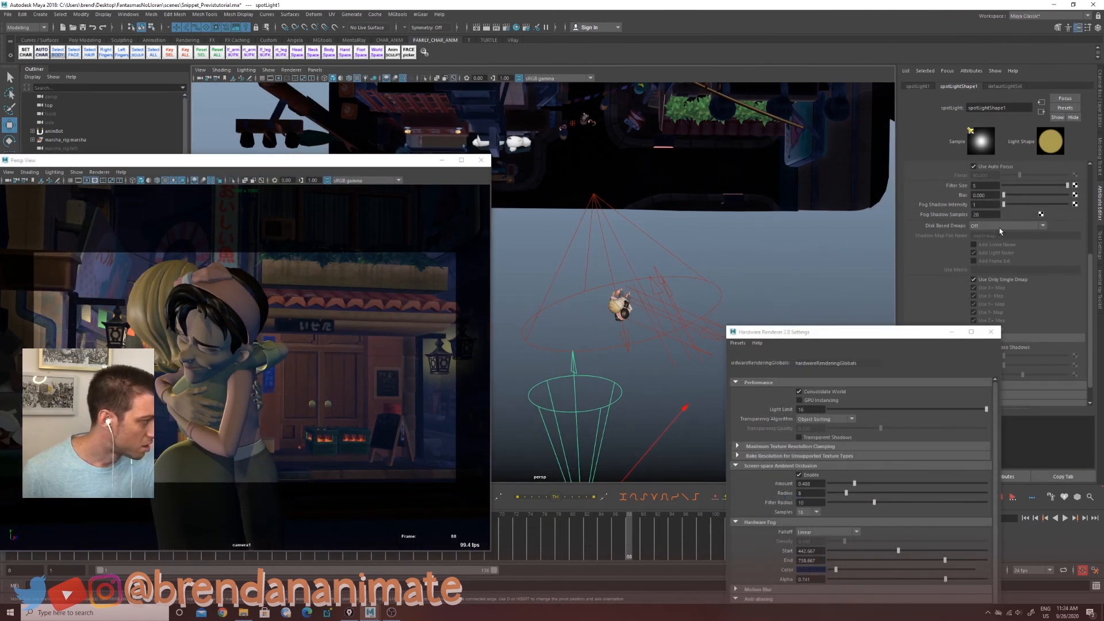
scroll(1000, 231, "up", 5)
mouse_move(593, 433)
left_mouse_down()
mouse_move(612, 385)
mouse_move(598, 419)
mouse_move(638, 415)
mouse_move(583, 426)
mouse_move(554, 413)
mouse_move(598, 408)
left_mouse_up()
scroll(660, 399, "down", 1)
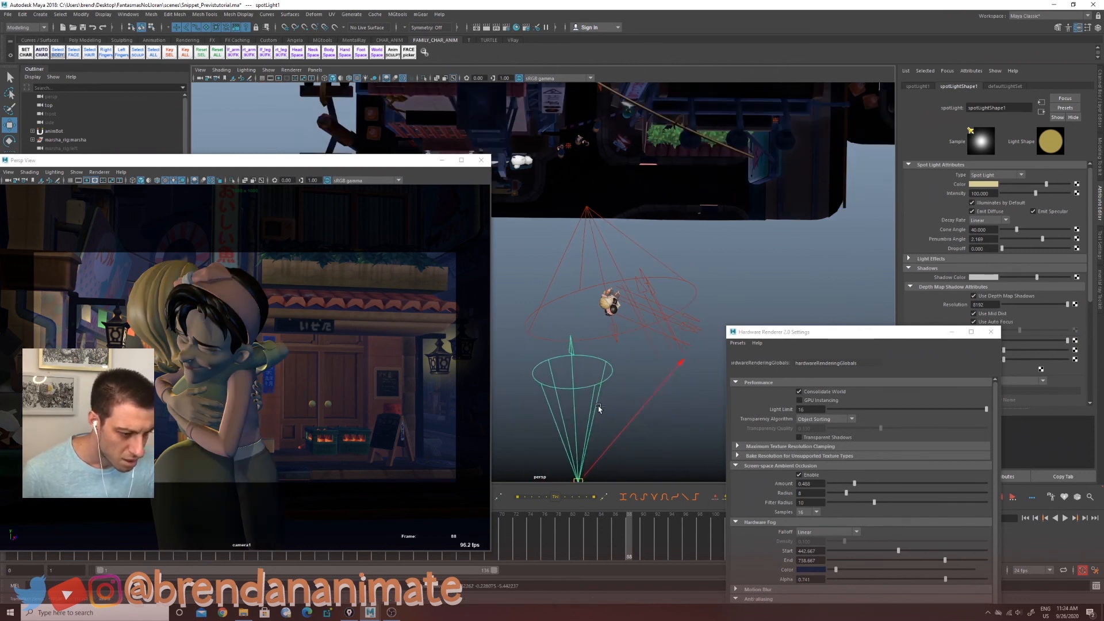
scroll(598, 408, "up", 1)
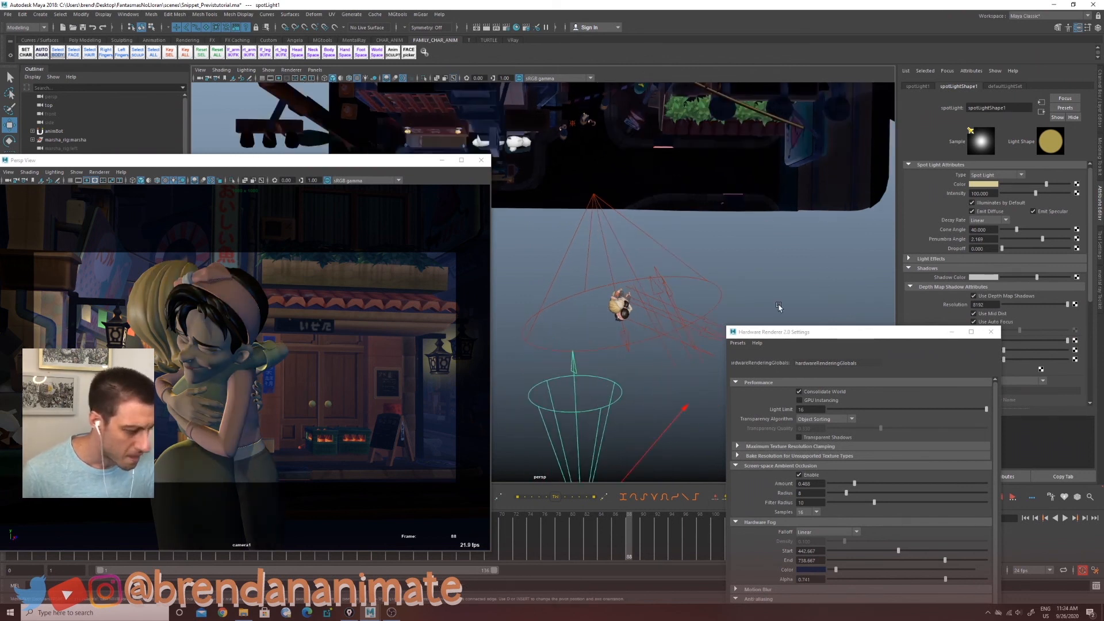
Step: Select a directional light and nudge its intensity up to about 0.38
left_click(674, 297)
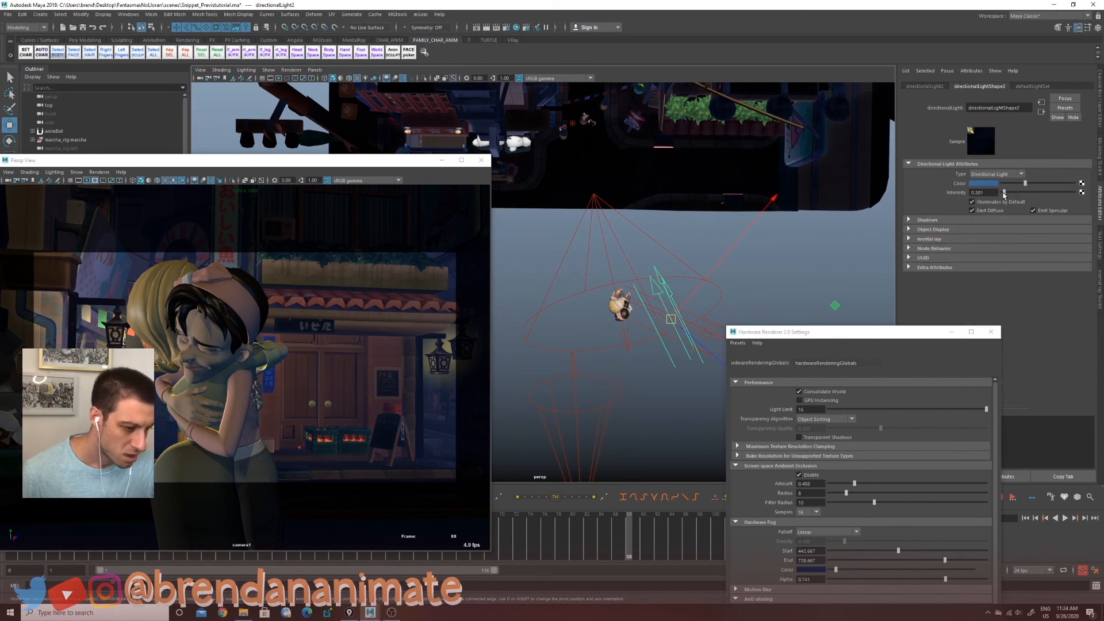
left_click_drag(1004, 193, 1004, 193)
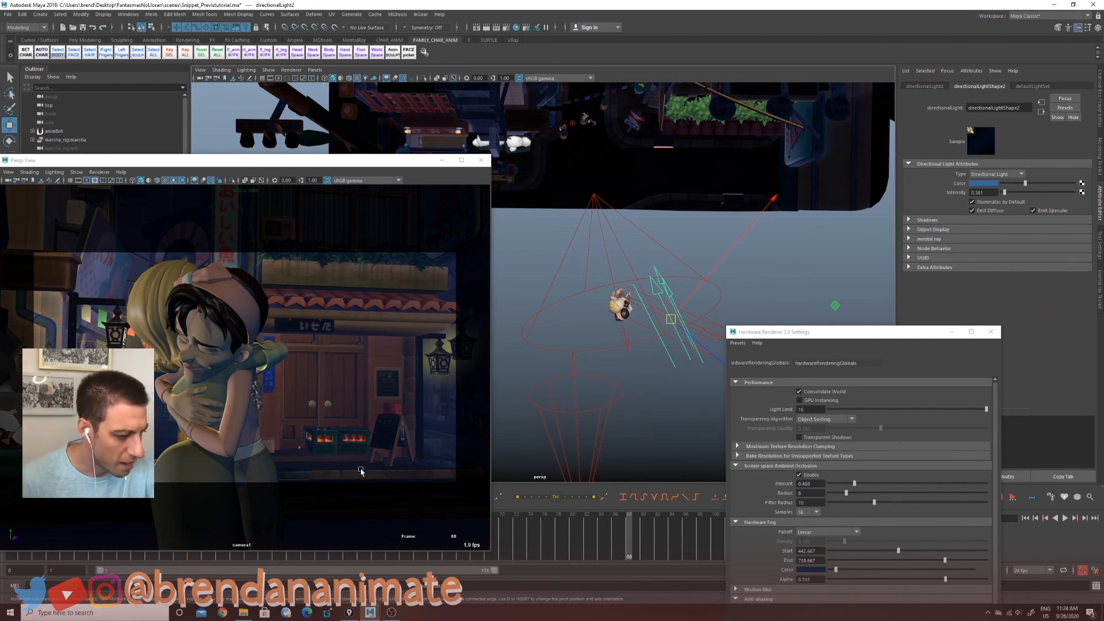
left_click(731, 309)
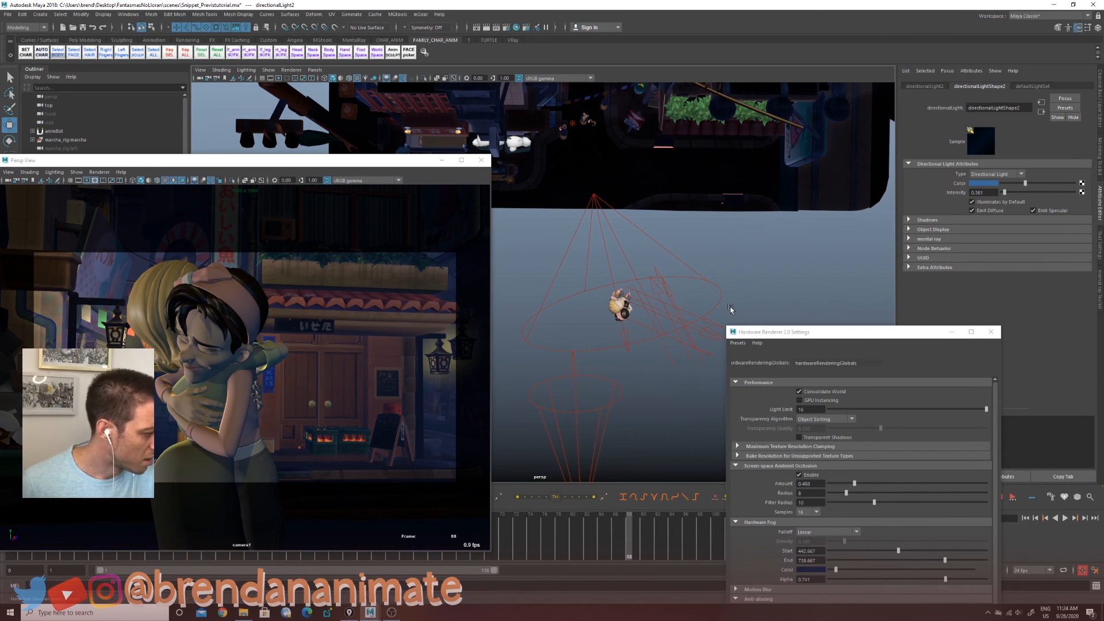
Step: Select the other directional light, try raising its intensity, and undo the change
left_click(713, 331)
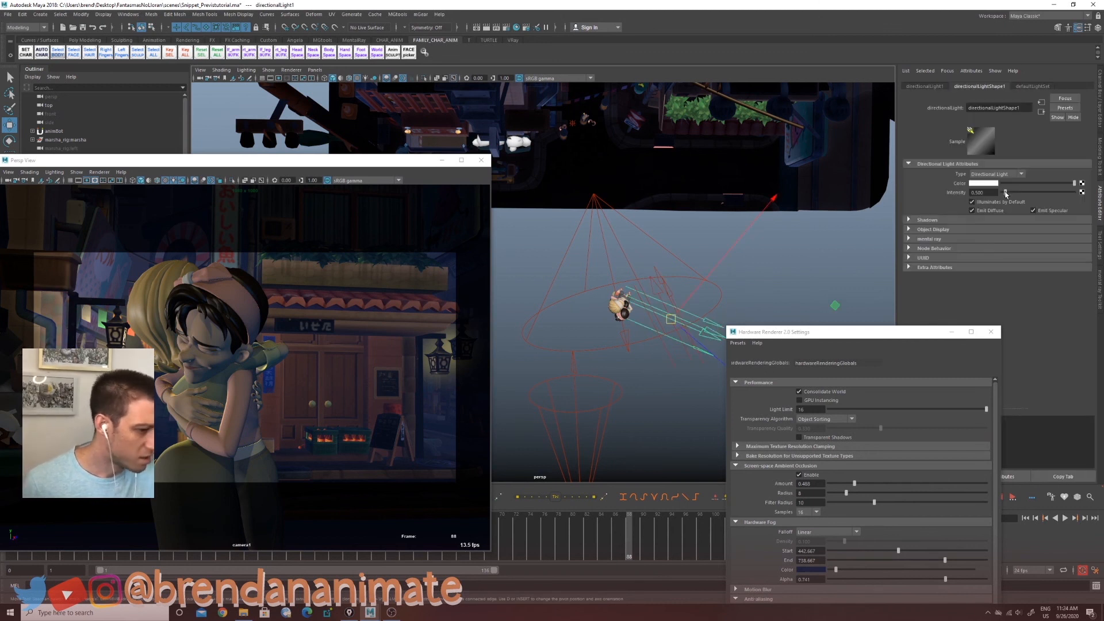
left_click_drag(1005, 194, 1008, 193)
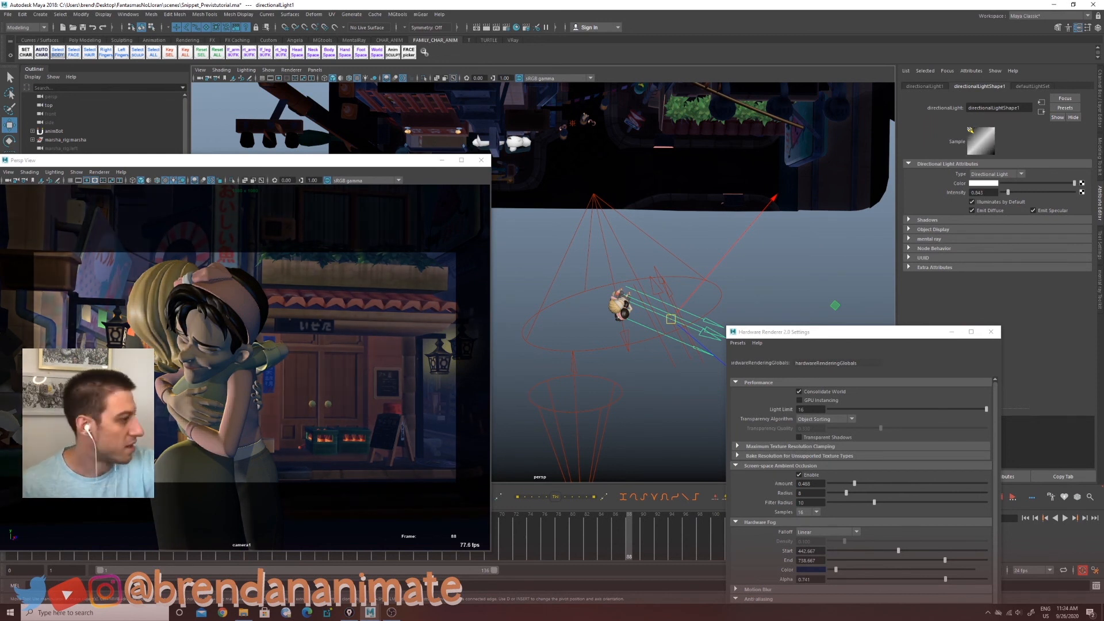
key("ctrl+z")
Step: Orbit the viewport to inspect the light rig around the characters and select the spotlight above them
middle_click_drag(633, 301, 636, 379, "alt")
right_click_drag(636, 379, 540, 368, "alt")
left_click_drag(638, 416, 622, 421, "alt")
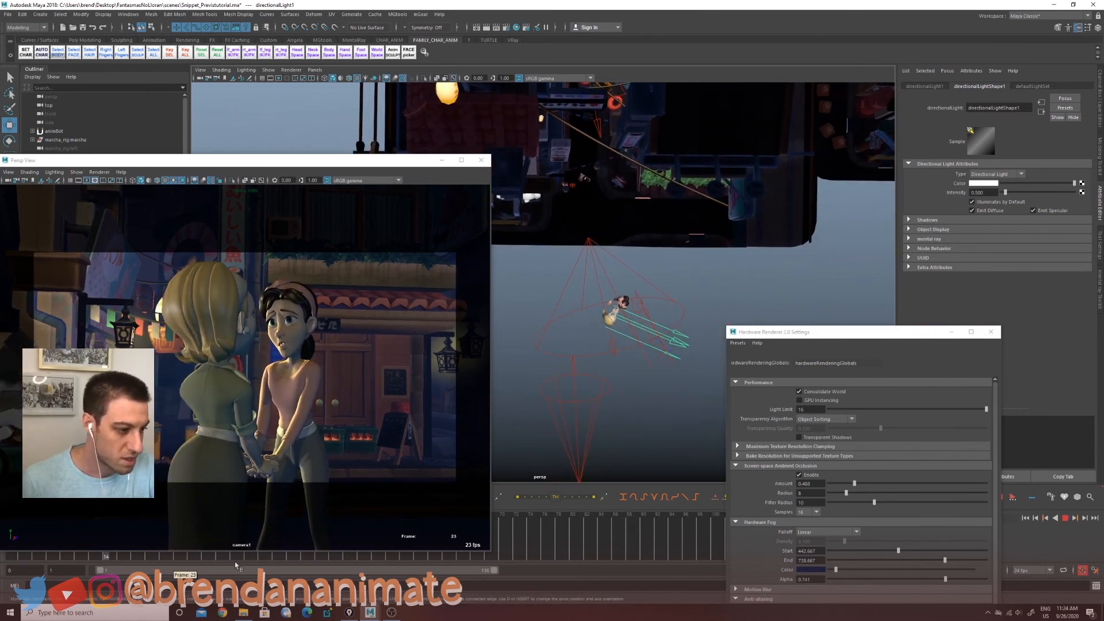
left_click_drag(539, 469, 570, 392, "alt")
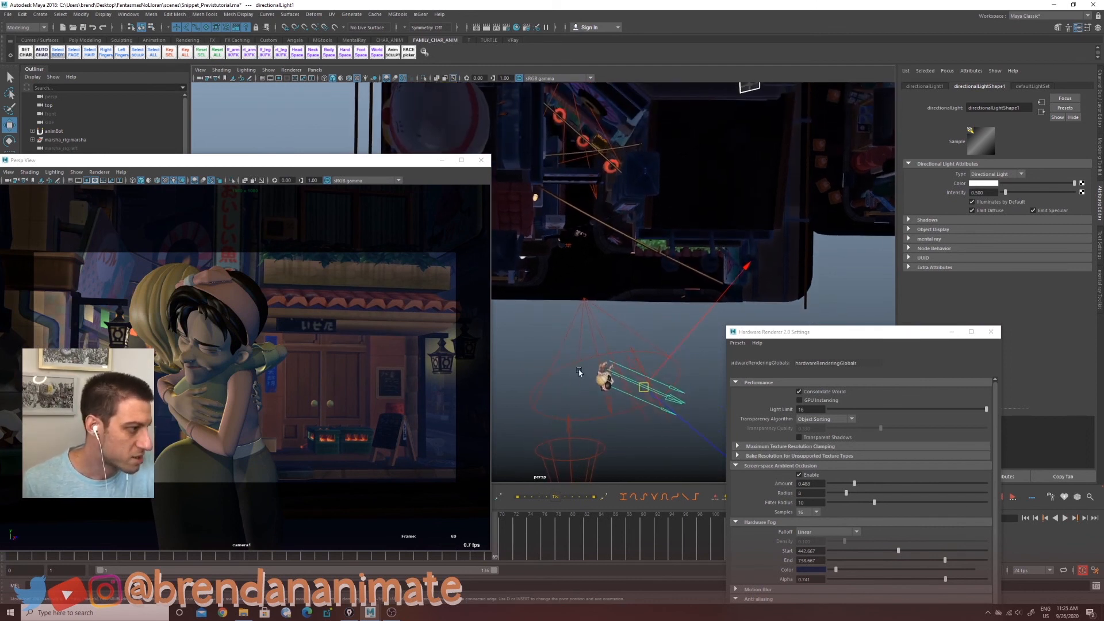
left_click_drag(581, 371, 586, 266, "alt")
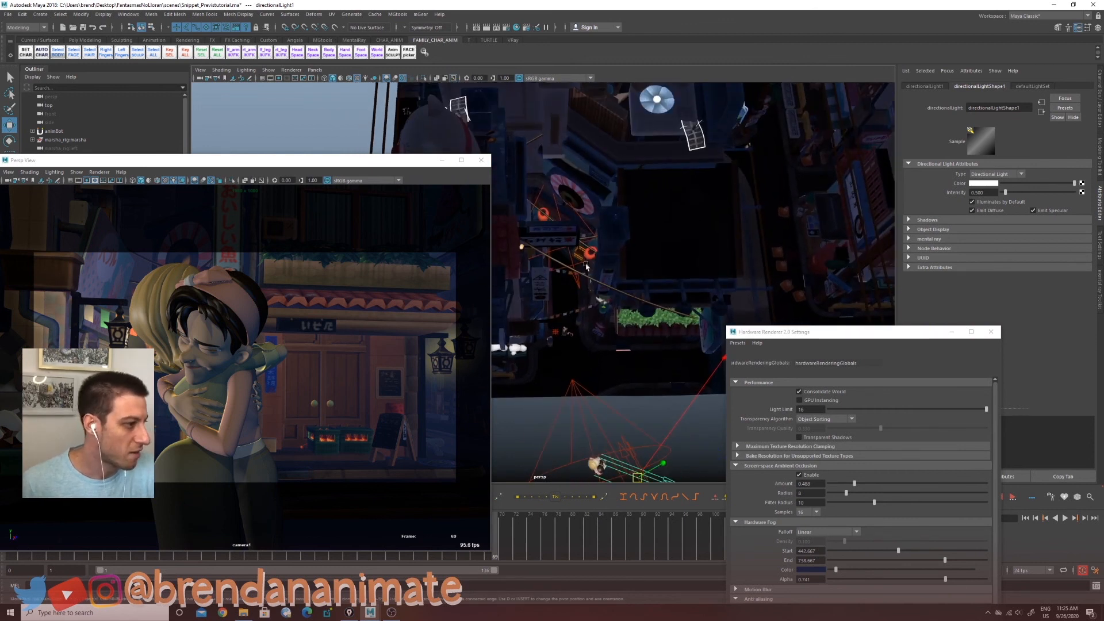
left_click(595, 236)
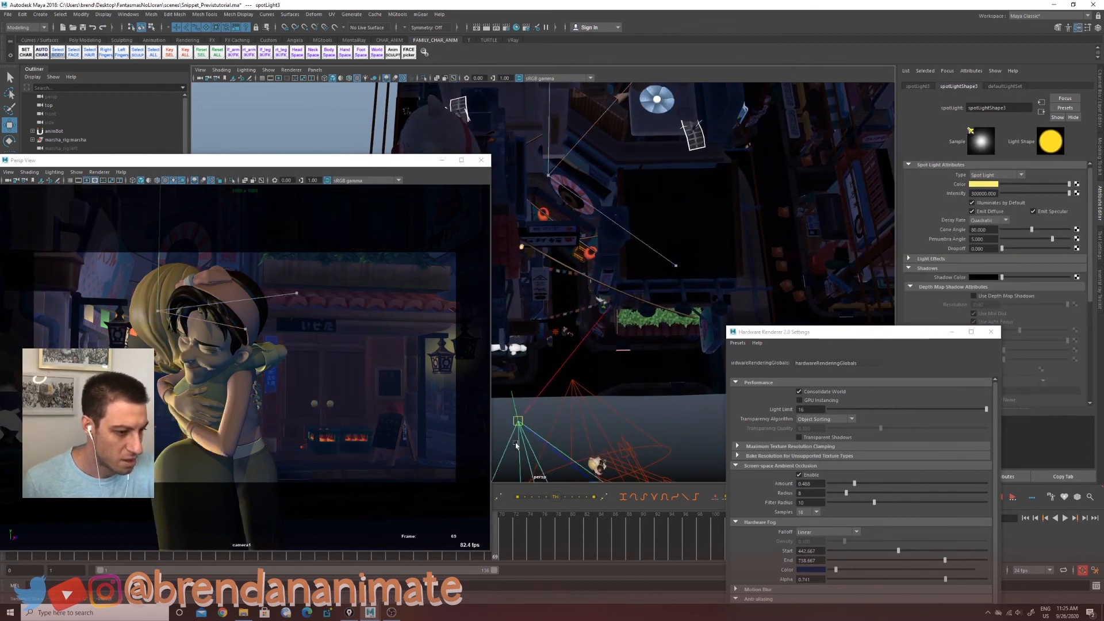
Step: Try raising the selected spotlight's intensity twice, undoing each change
key("t")
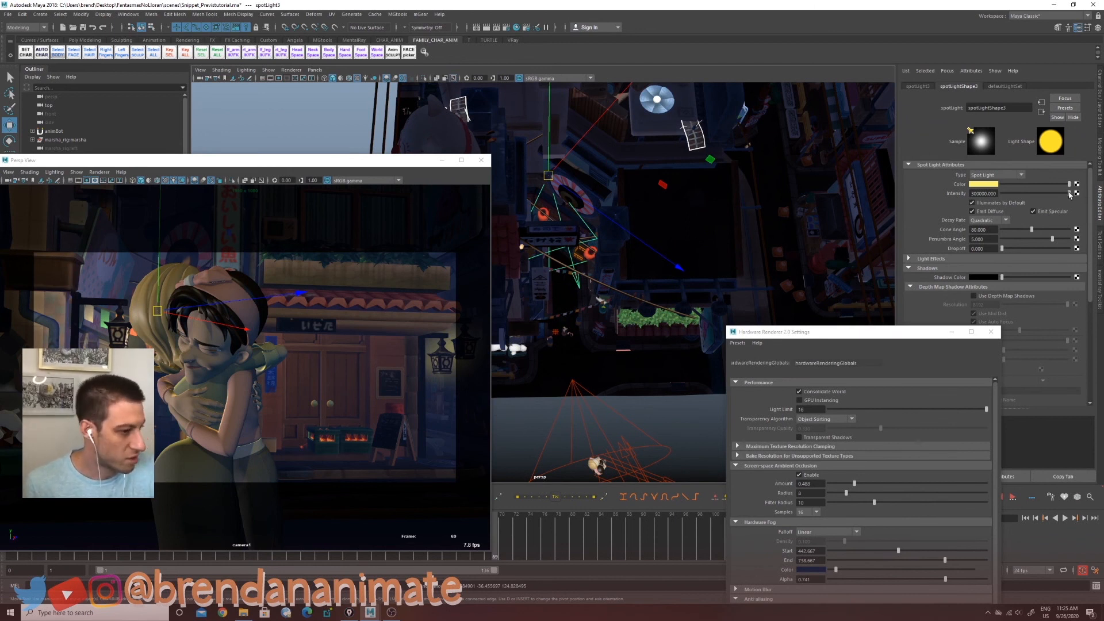
mouse_move(1069, 193)
left_mouse_down()
mouse_move(986, 198)
mouse_move(1084, 205)
left_mouse_up()
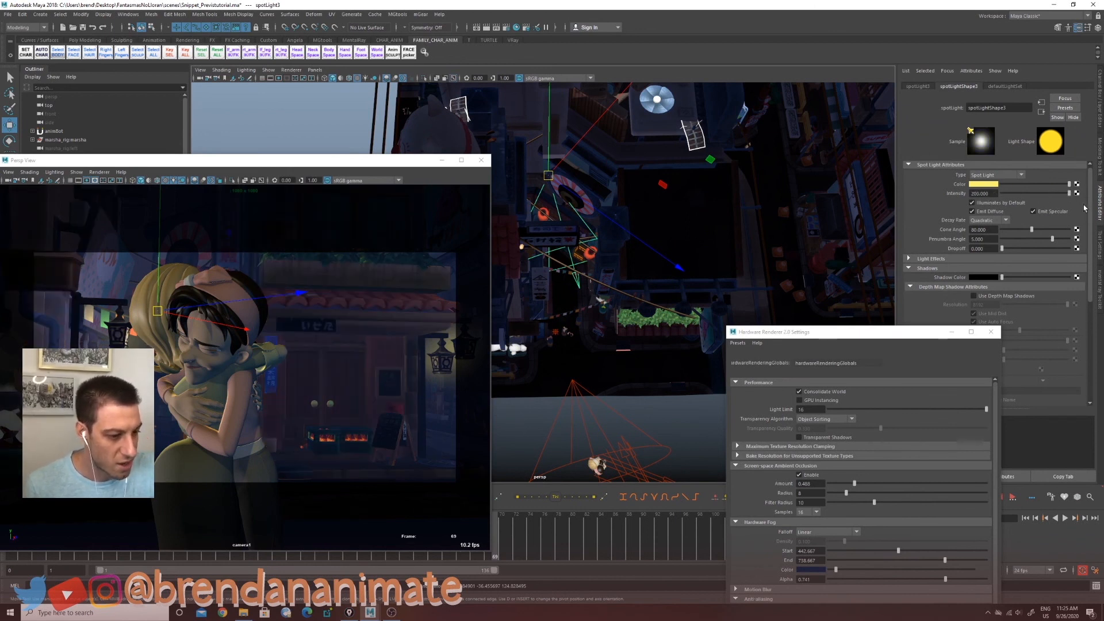
left_click_drag(1000, 202, 1079, 205)
key("ctrl+z")
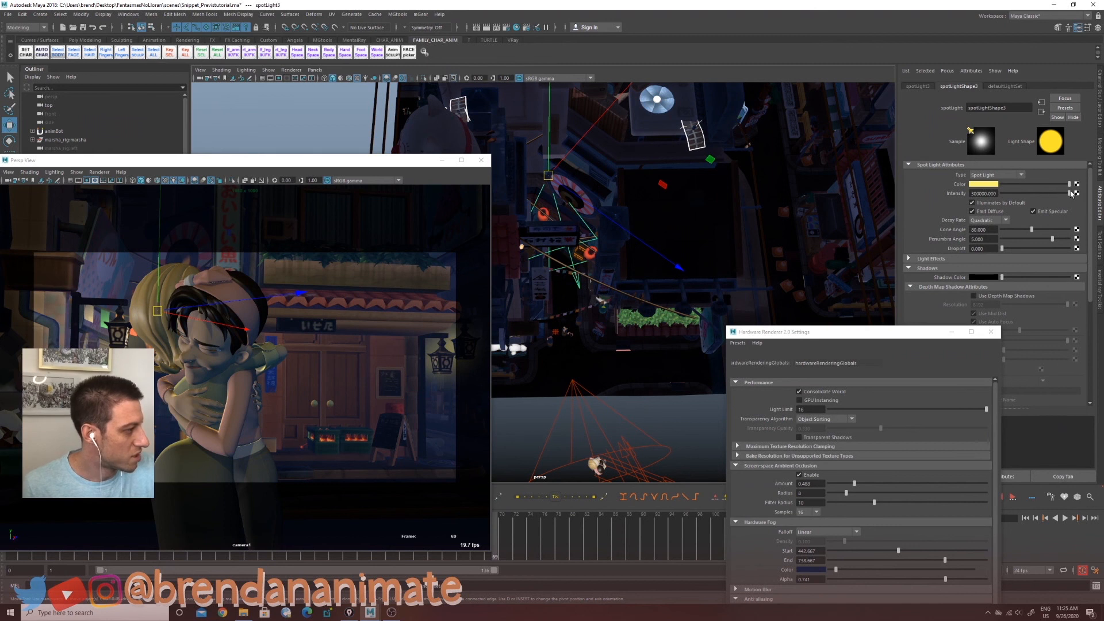
left_click_drag(1064, 194, 1057, 195)
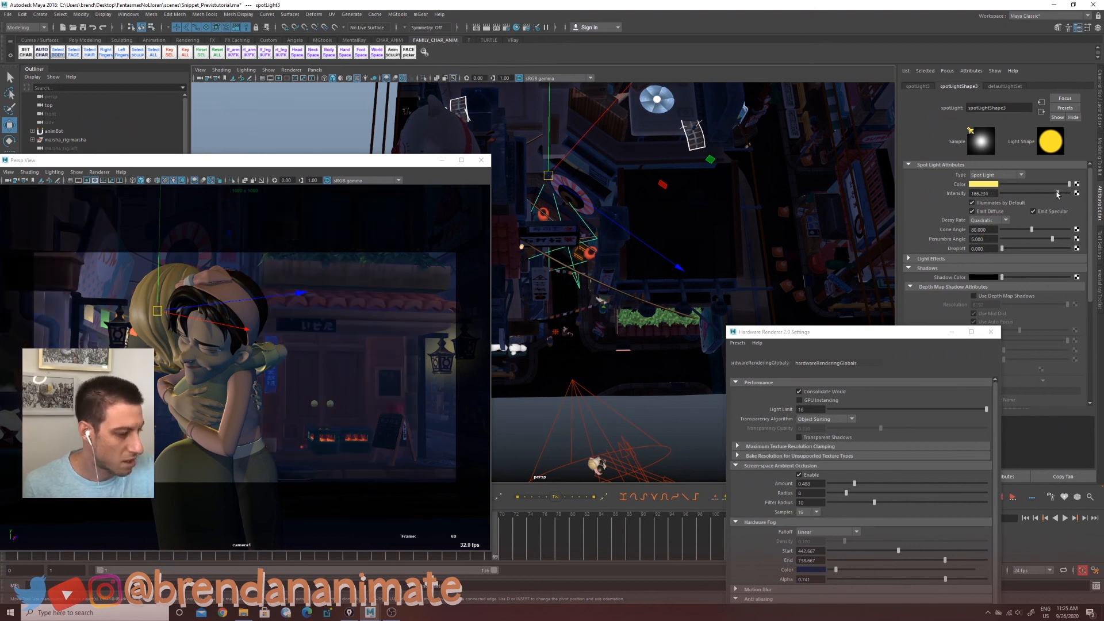
key("ctrl+z")
Step: Orbit around the shop front and select the point lights beside the hanging lanterns
left_click_drag(667, 356, 574, 362, "alt")
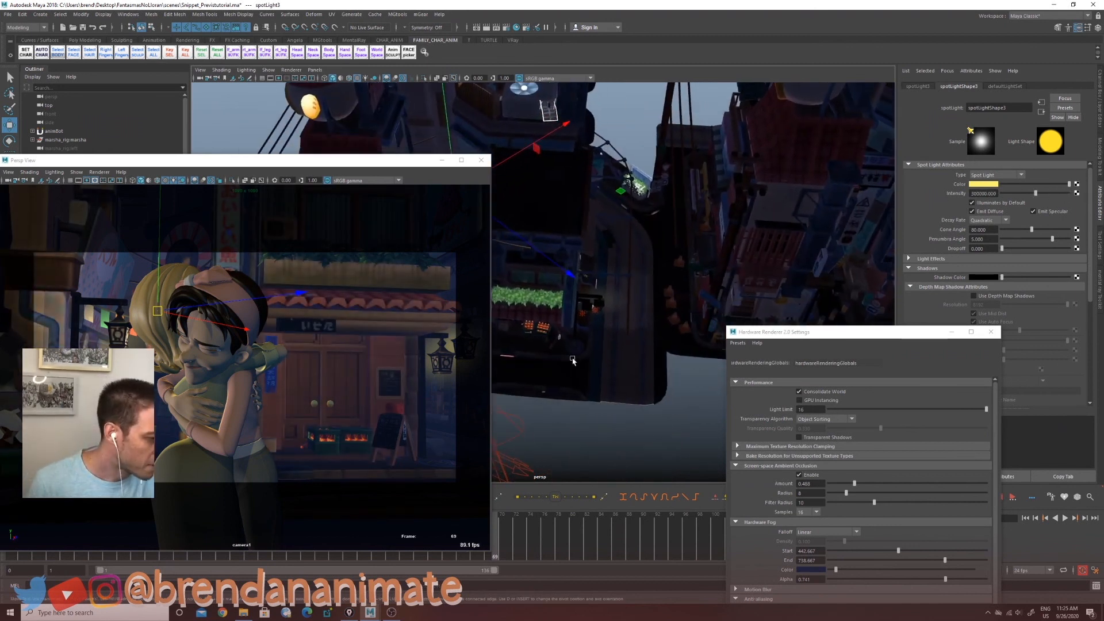
right_click_drag(575, 362, 641, 352, "alt")
left_click_drag(641, 352, 650, 384, "alt")
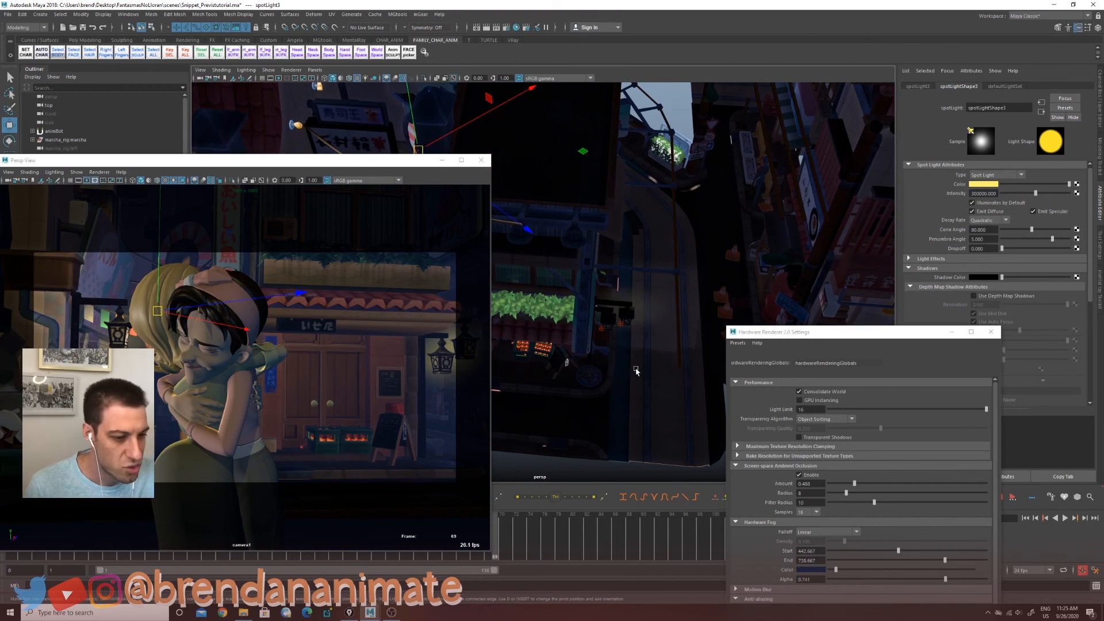
left_click(620, 331)
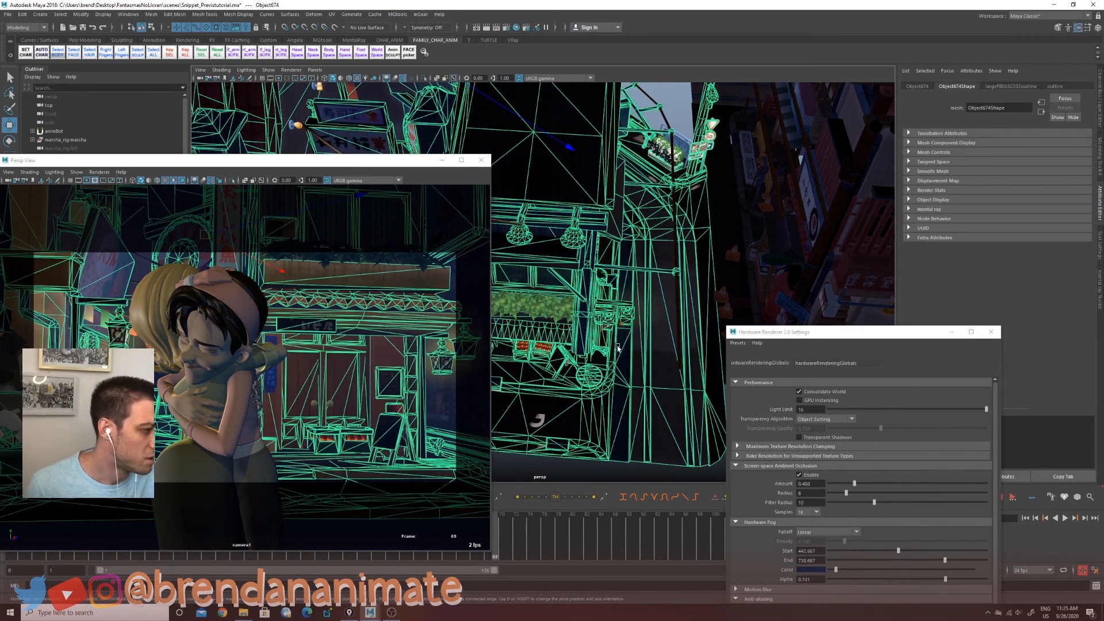
left_click(622, 325)
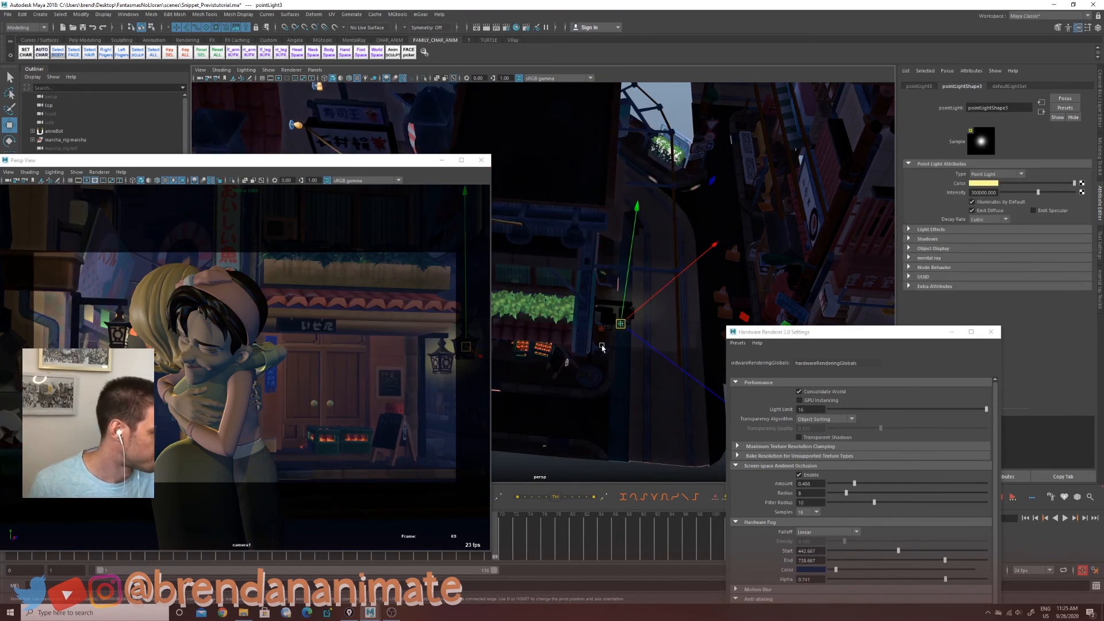
left_click_drag(601, 348, 571, 355, "alt")
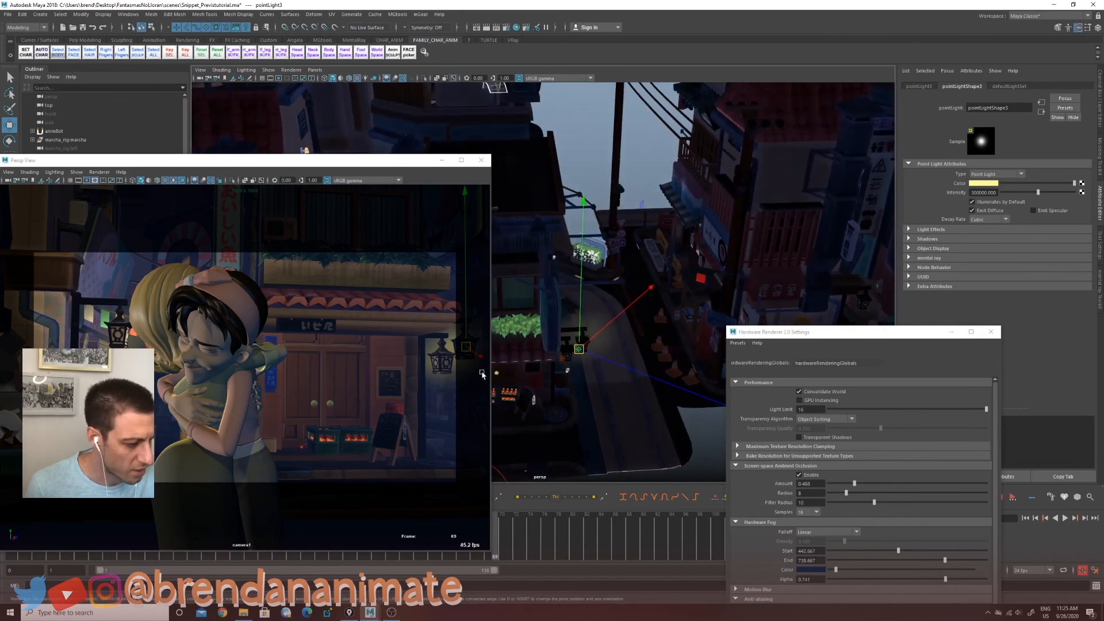
left_click(565, 362)
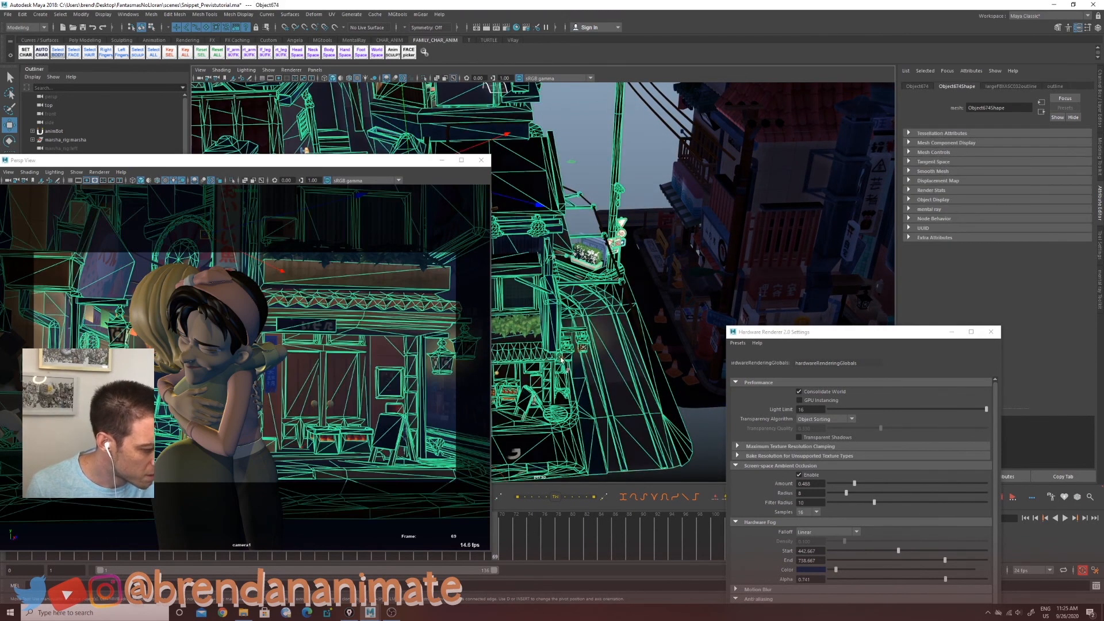
left_click(561, 359)
Step: Try turning the lantern point light's intensity down to 0, then undo it
mouse_move(439, 363)
left_mouse_down()
mouse_move(413, 369)
mouse_move(438, 369)
mouse_move(429, 366)
left_mouse_up()
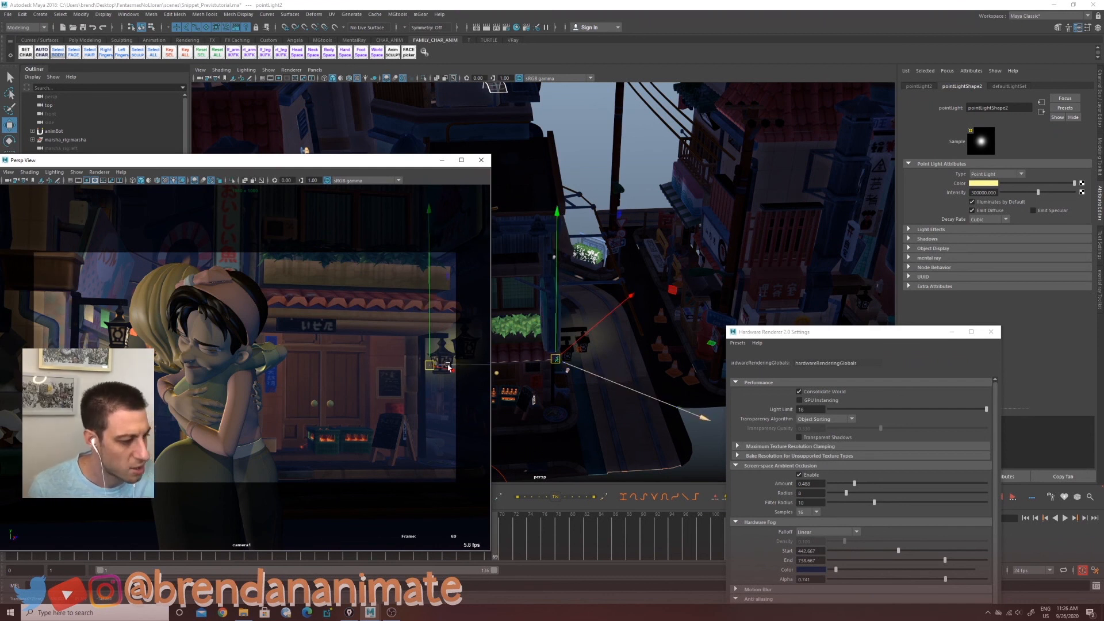
left_click_drag(1038, 192, 986, 197)
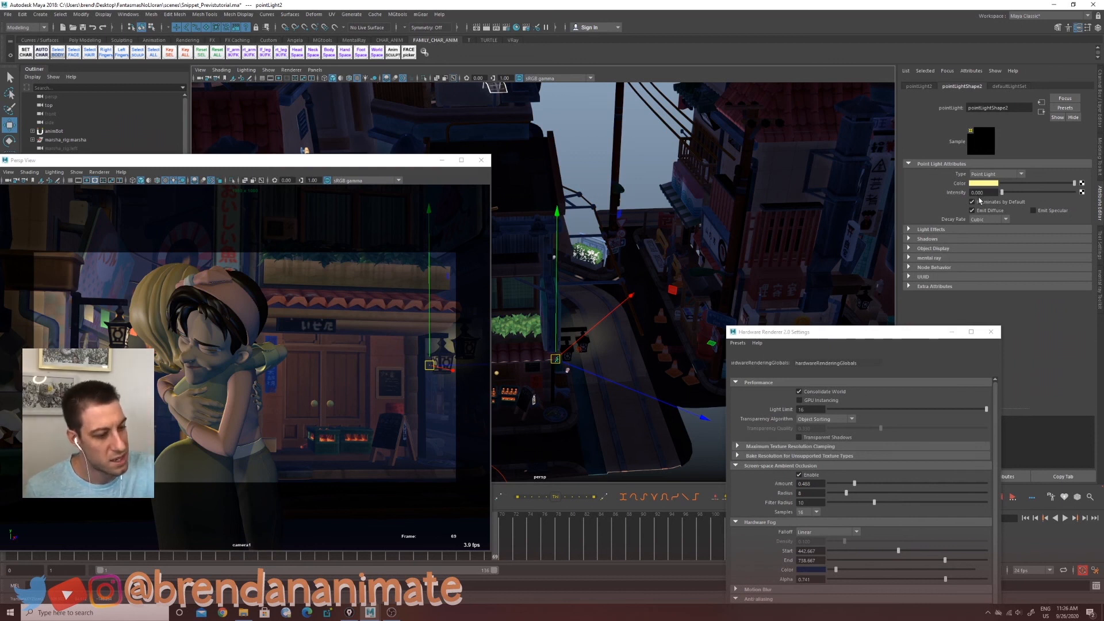
key("ctrl+z")
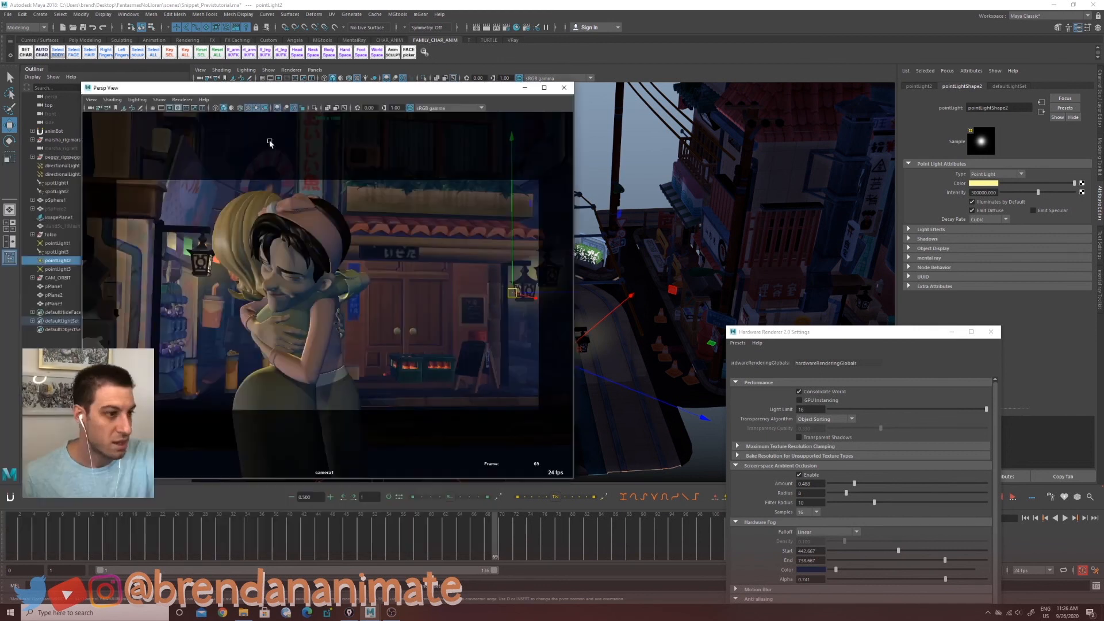
Step: Play the hug animation from the first frame to review the lighting, then stop playback
left_click(256, 109)
left_click(13, 539)
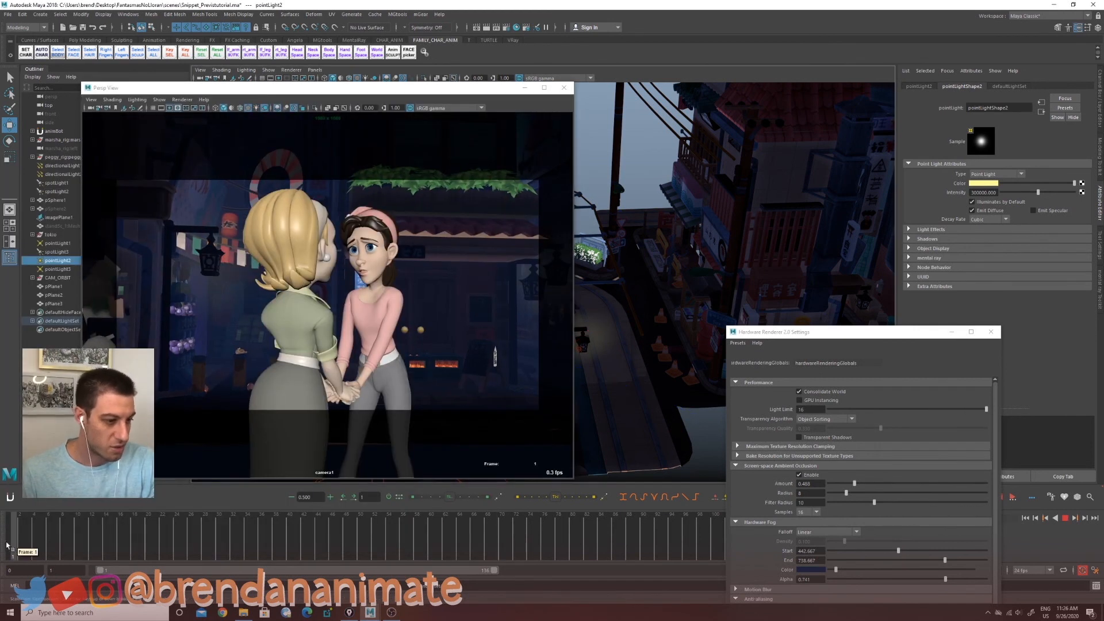
key("alt+v")
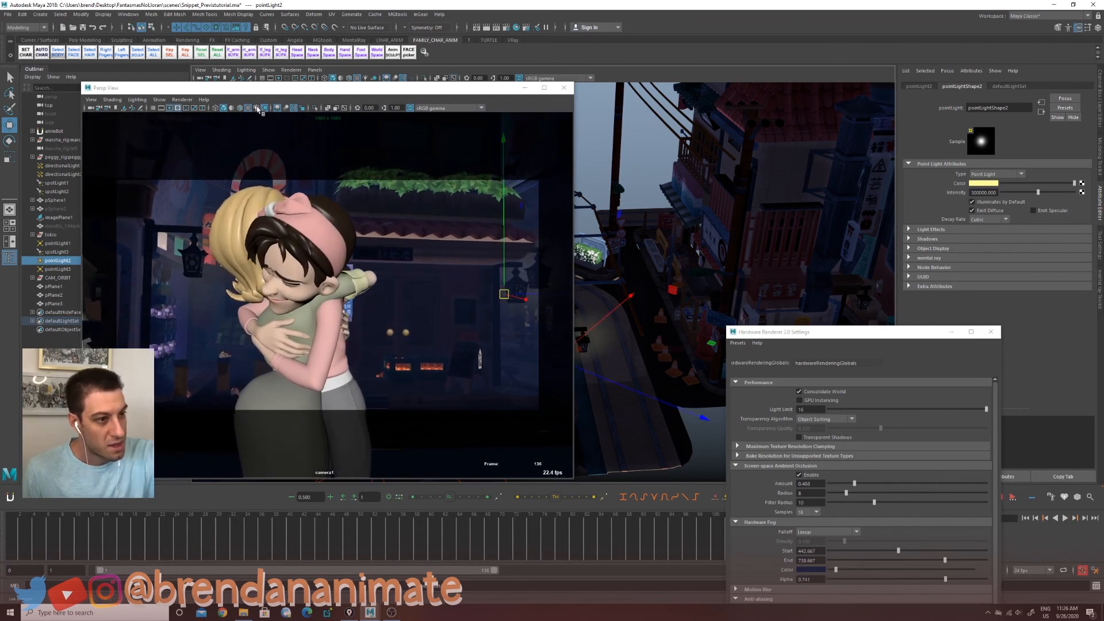
left_click(257, 108)
left_click(42, 541)
key("alt+v")
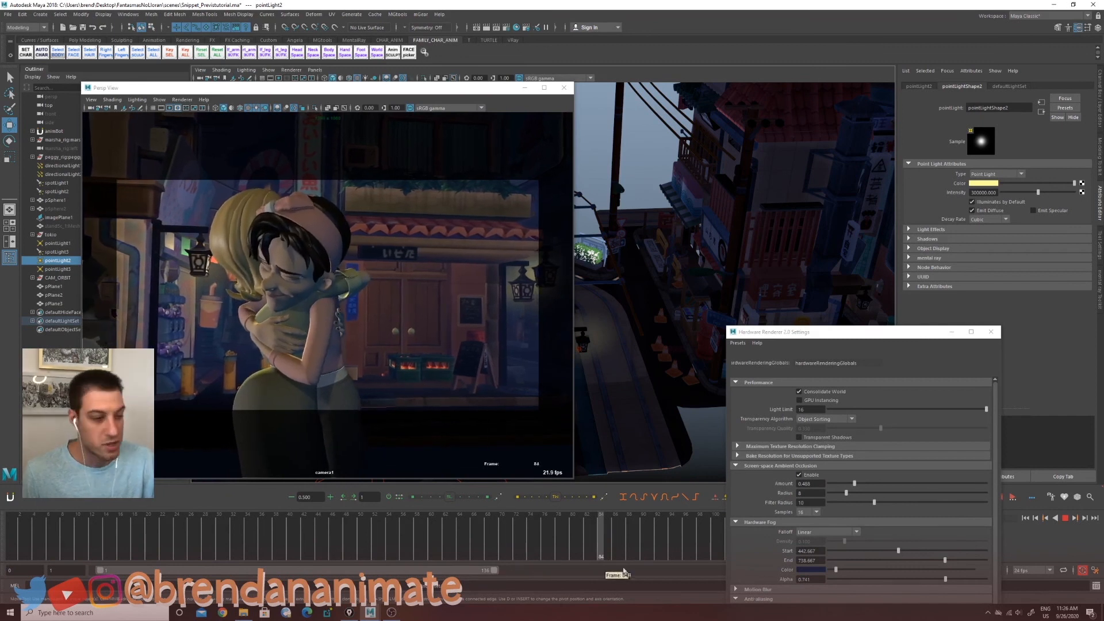
key("alt+v")
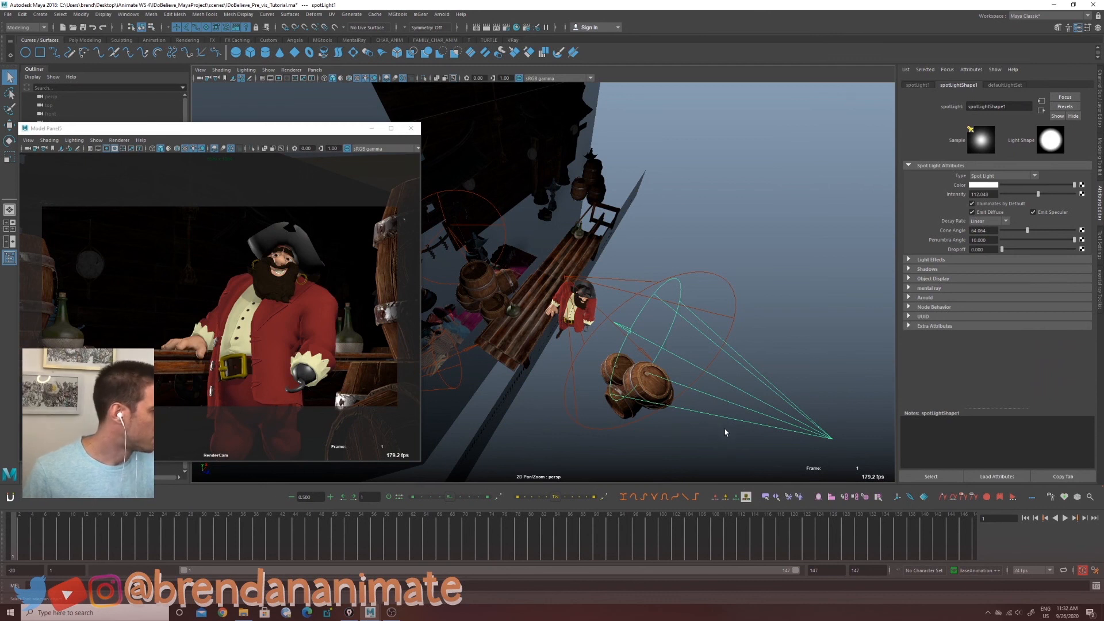
Step: In the pirate scene, inspect the spotlights' shadow settings and enlarge the camera panel
left_click(909, 269)
key("w")
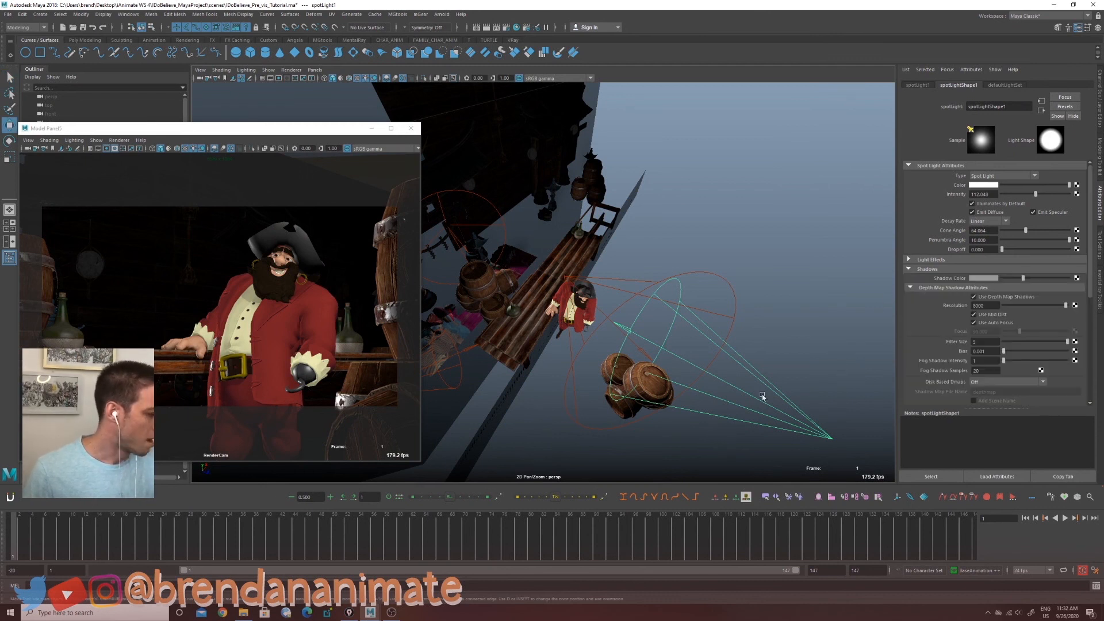
mouse_move(835, 441)
left_mouse_down()
mouse_move(827, 449)
mouse_move(869, 390)
mouse_move(780, 433)
mouse_move(852, 383)
mouse_move(818, 464)
mouse_move(814, 385)
mouse_move(854, 446)
left_mouse_up()
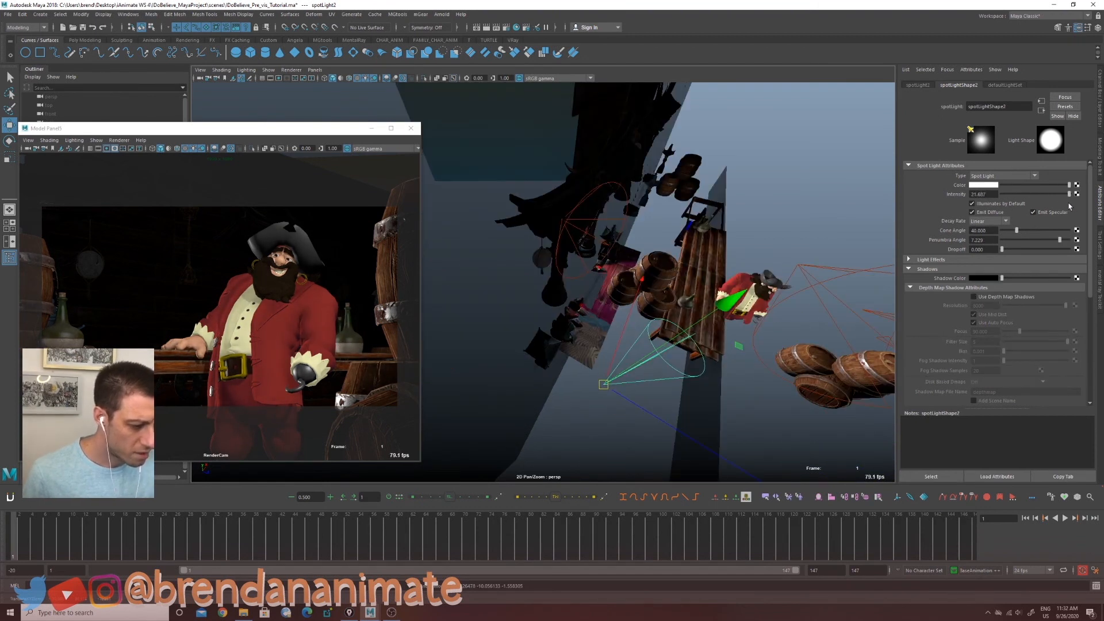
mouse_move(1070, 207)
left_mouse_down()
mouse_move(1014, 207)
mouse_move(1051, 207)
left_mouse_up()
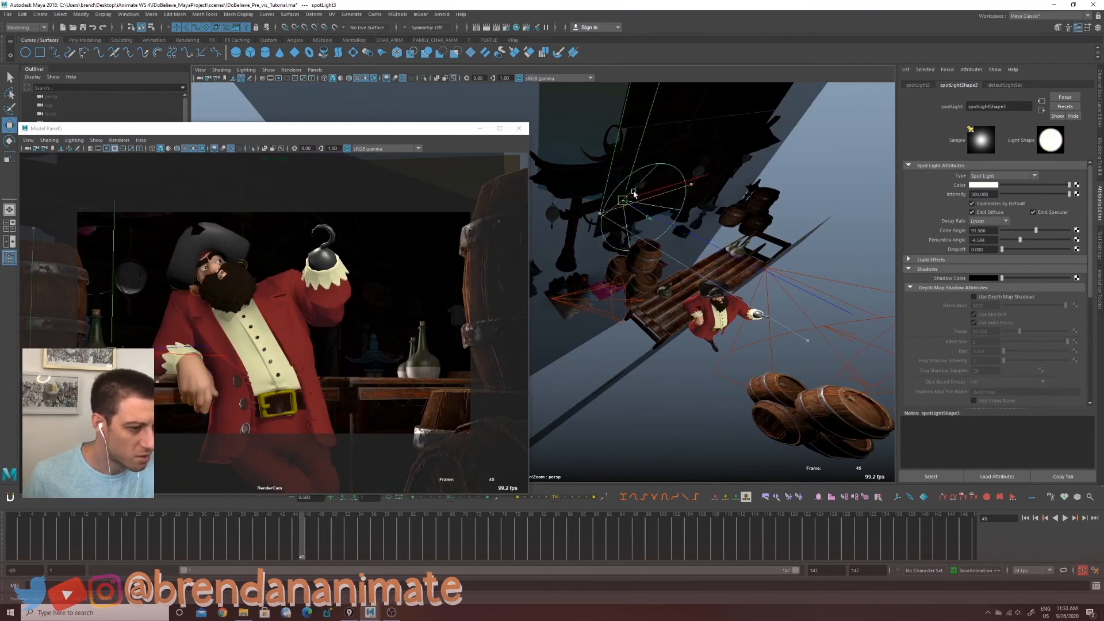
left_click_drag(635, 195, 610, 191)
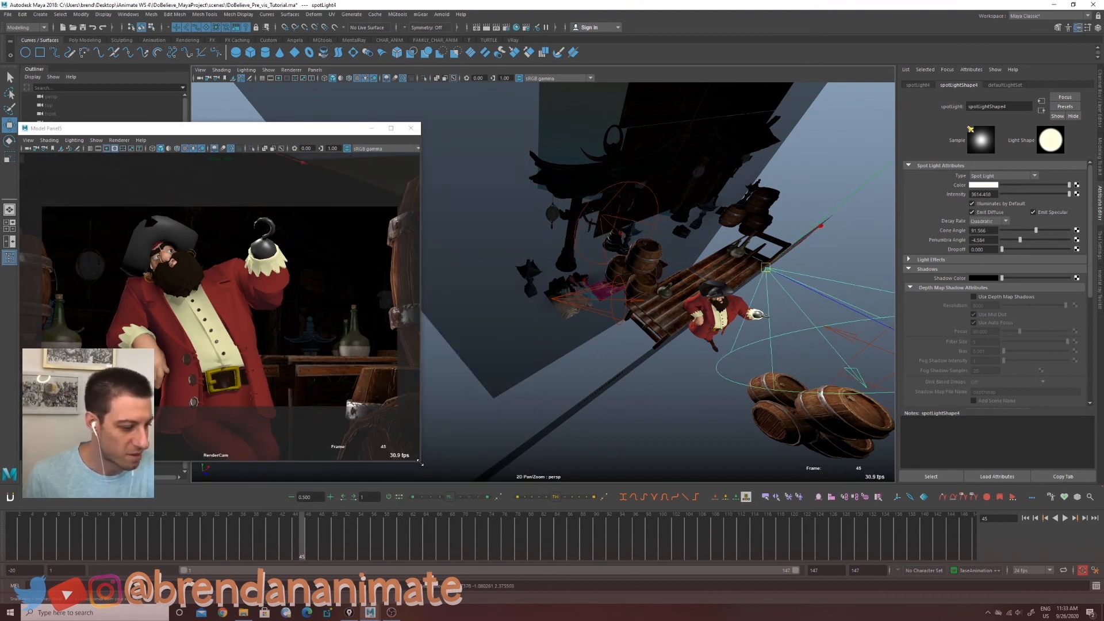
left_click_drag(421, 463, 527, 494)
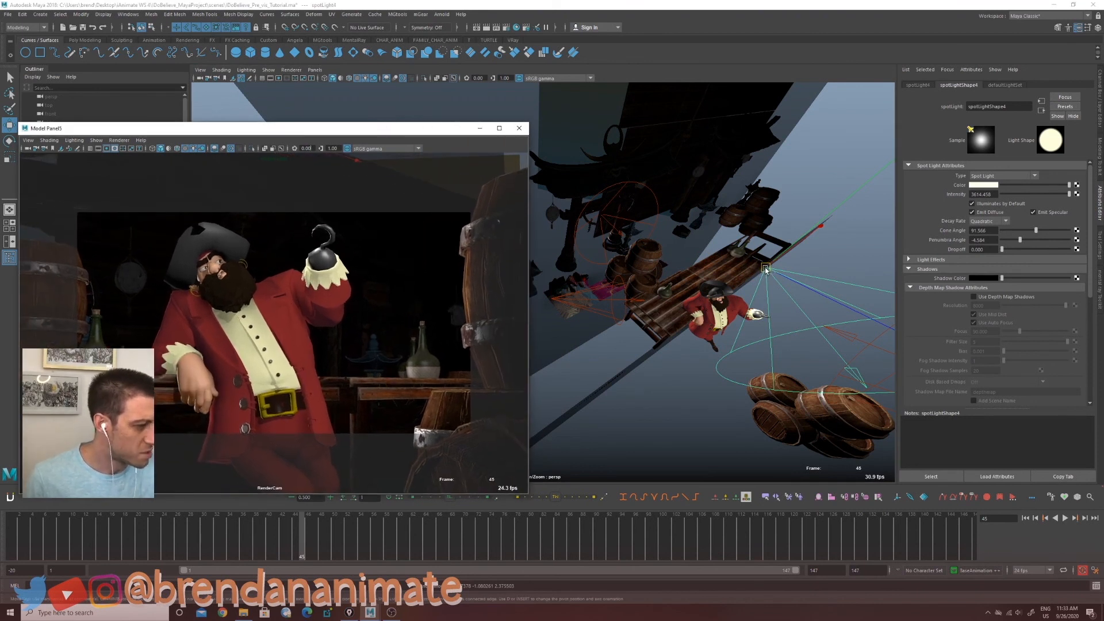
Step: Try nudging the spotlight above the deck, undo it, and play the animation
mouse_move(766, 269)
left_mouse_down()
mouse_move(877, 411)
mouse_move(834, 329)
mouse_move(762, 268)
mouse_move(770, 278)
left_mouse_up()
key("ctrl+z")
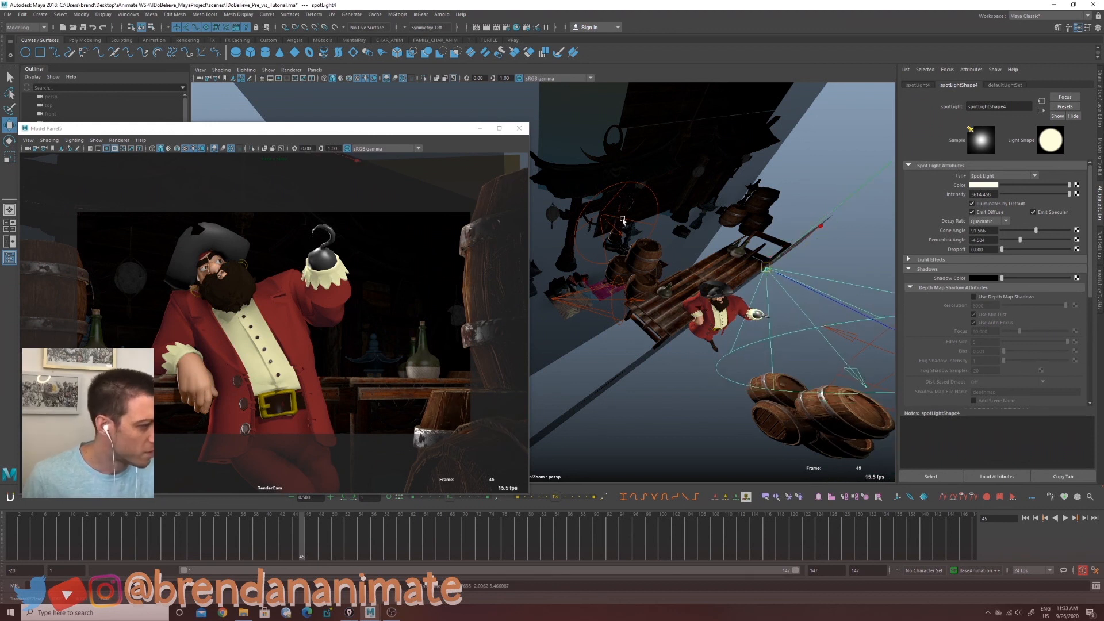
key("ctrl+z")
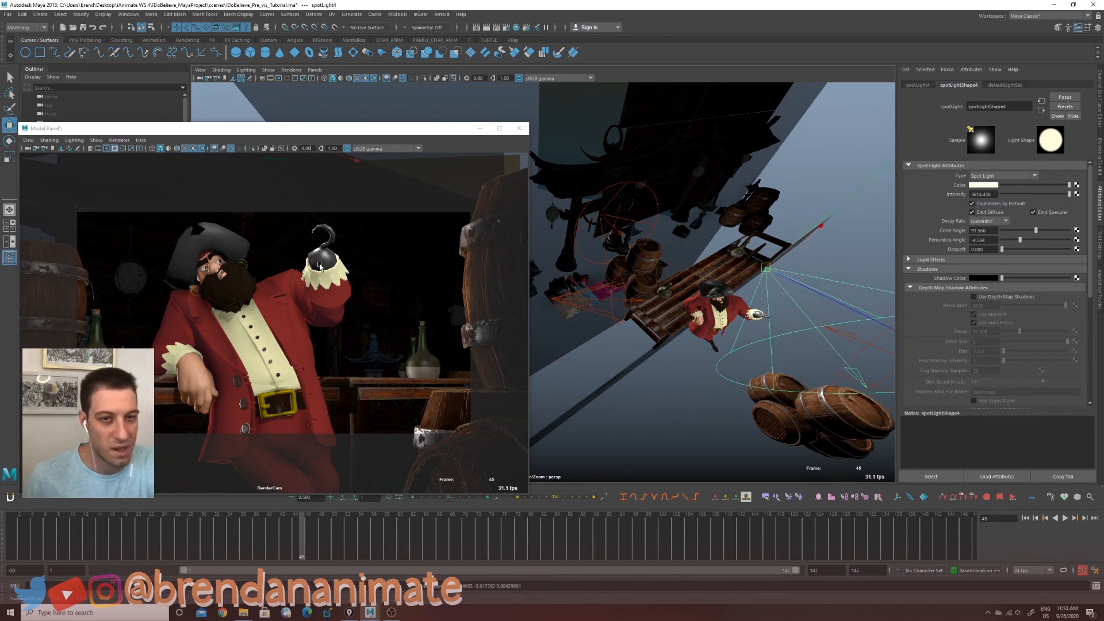
key("alt+v")
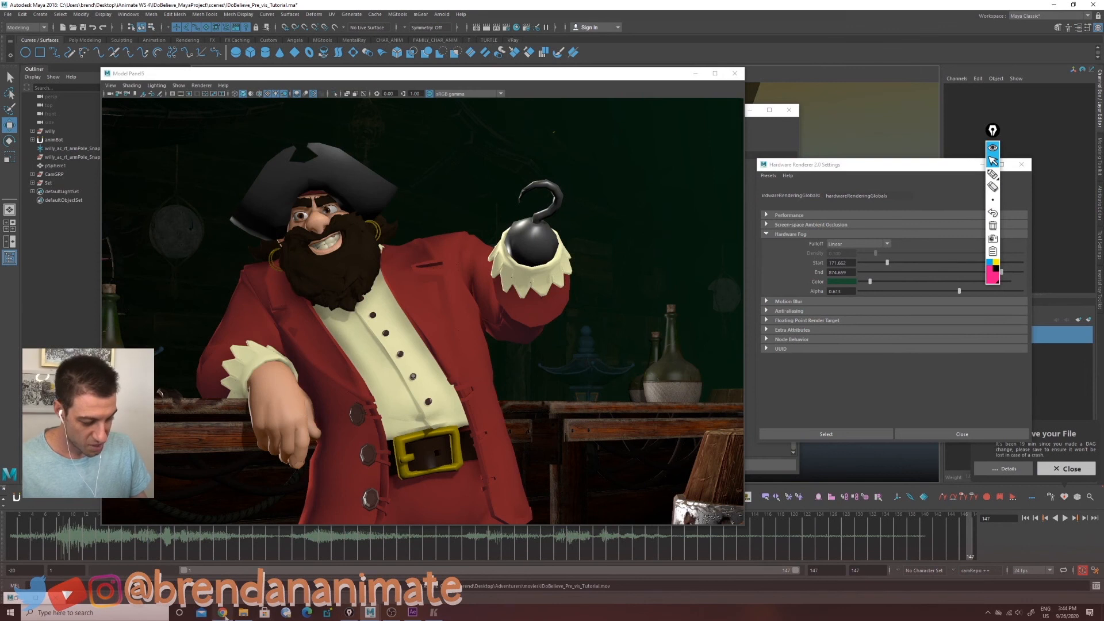
Step: Switch to the untitled barrel scene, close the Hypershade, and delete the duplicate barrel group
mouse_move(371, 613)
left_click(327, 575)
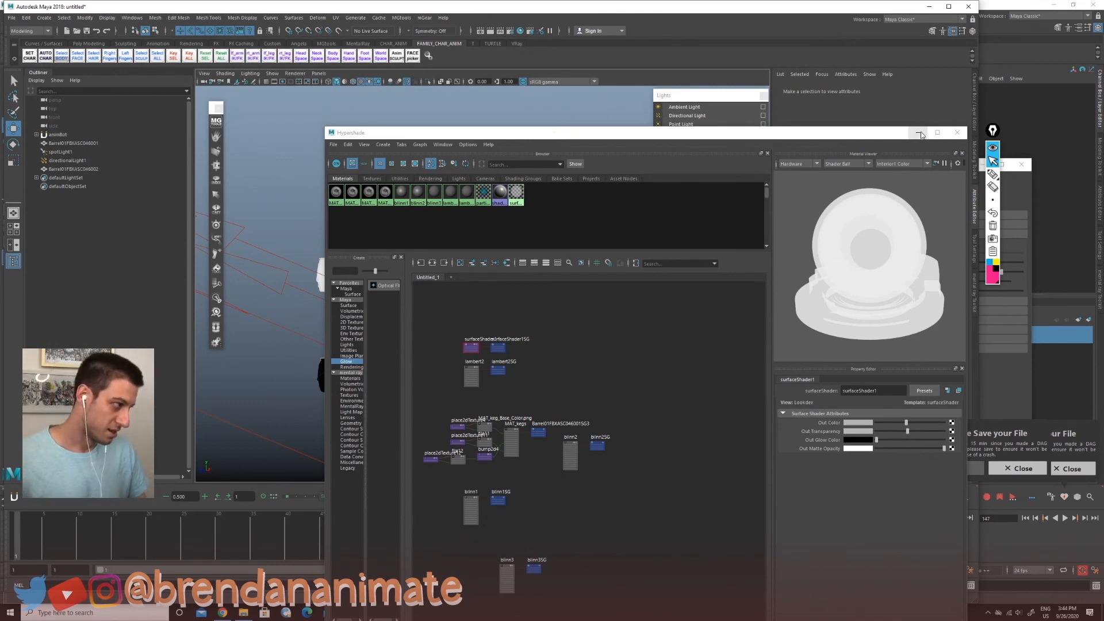
left_click(920, 134)
left_click_drag(448, 298, 419, 270, "alt")
left_click(419, 270)
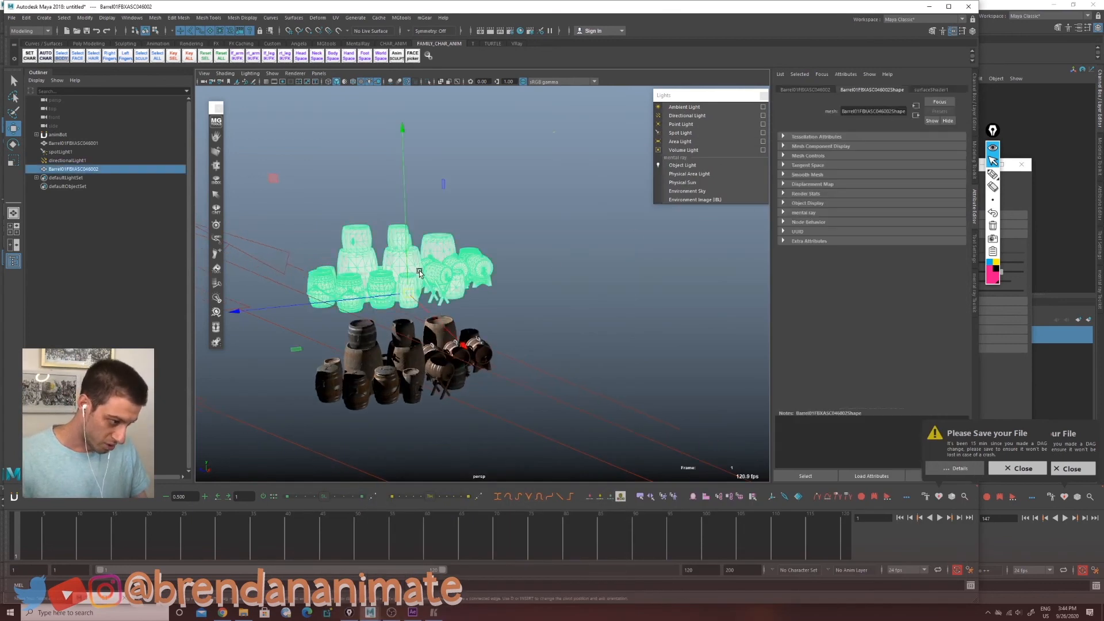
key("Delete")
Step: Select the perspective camera and adjust its far clip plane
right_click_drag(419, 271, 378, 325, "alt")
left_click_drag(292, 269, 320, 298, "alt")
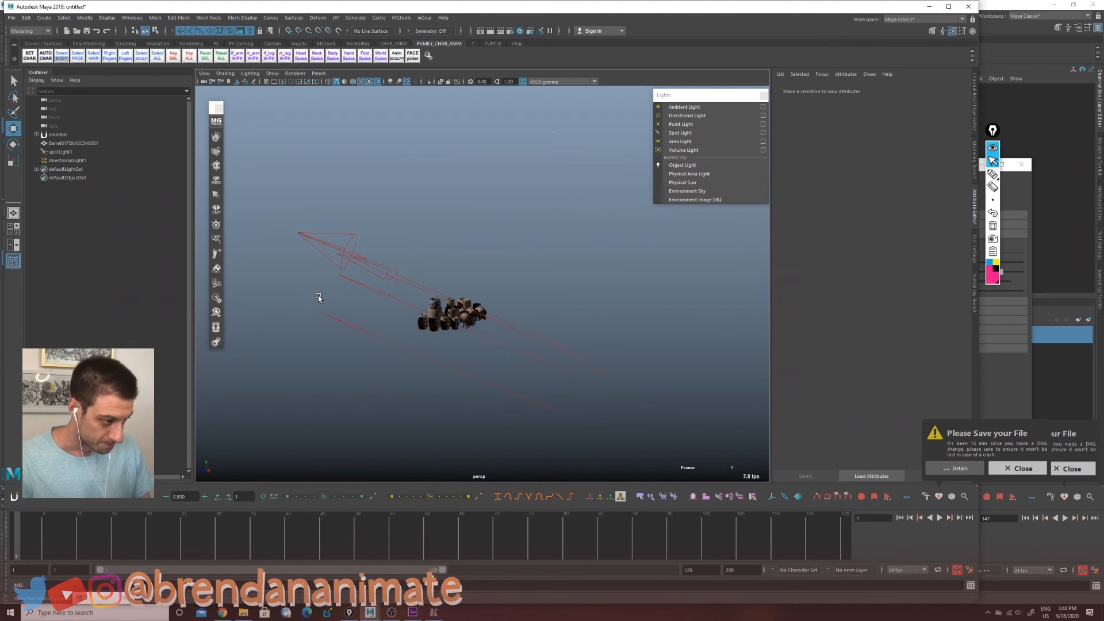
left_click(204, 82)
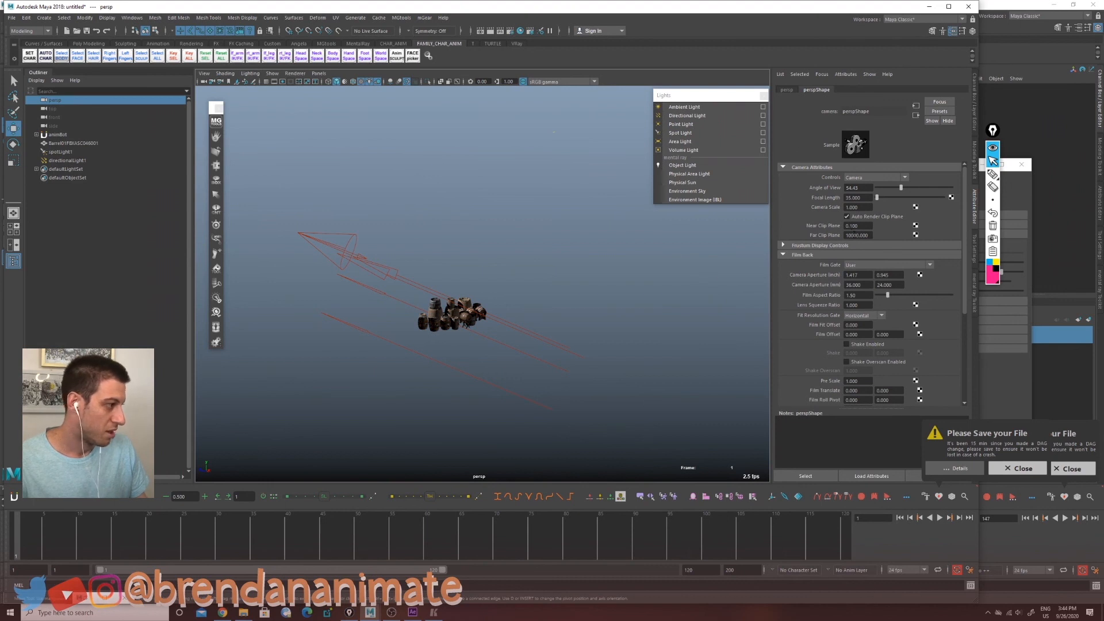
scroll(553, 281, "down", 1)
scroll(552, 281, "up", 1)
scroll(552, 281, "down", 1)
scroll(552, 281, "up", 1)
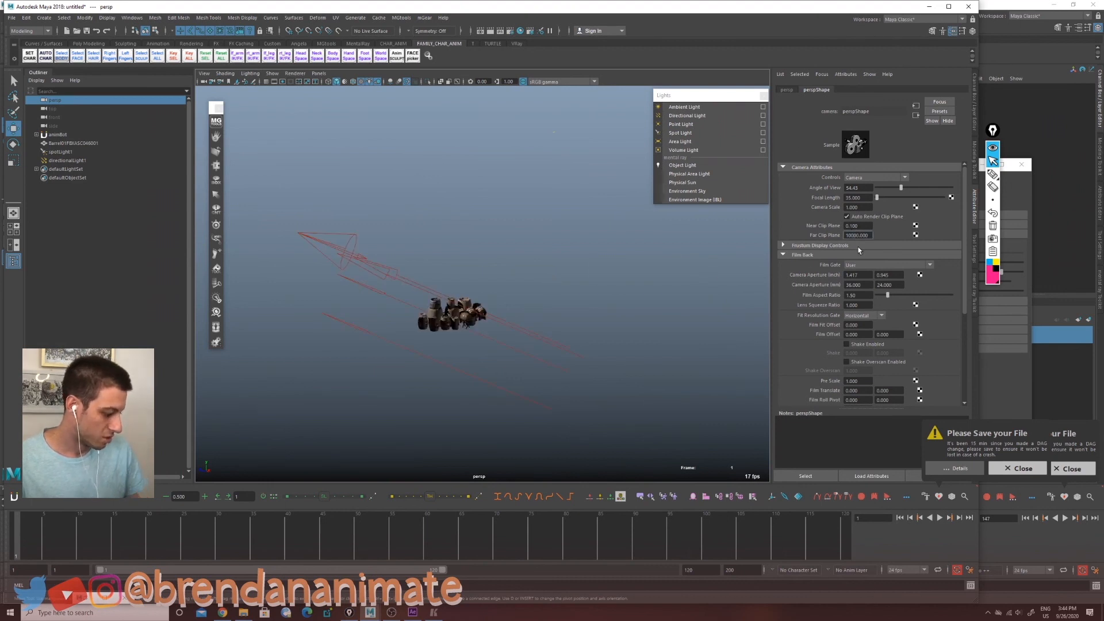
scroll(490, 327, "up", 5)
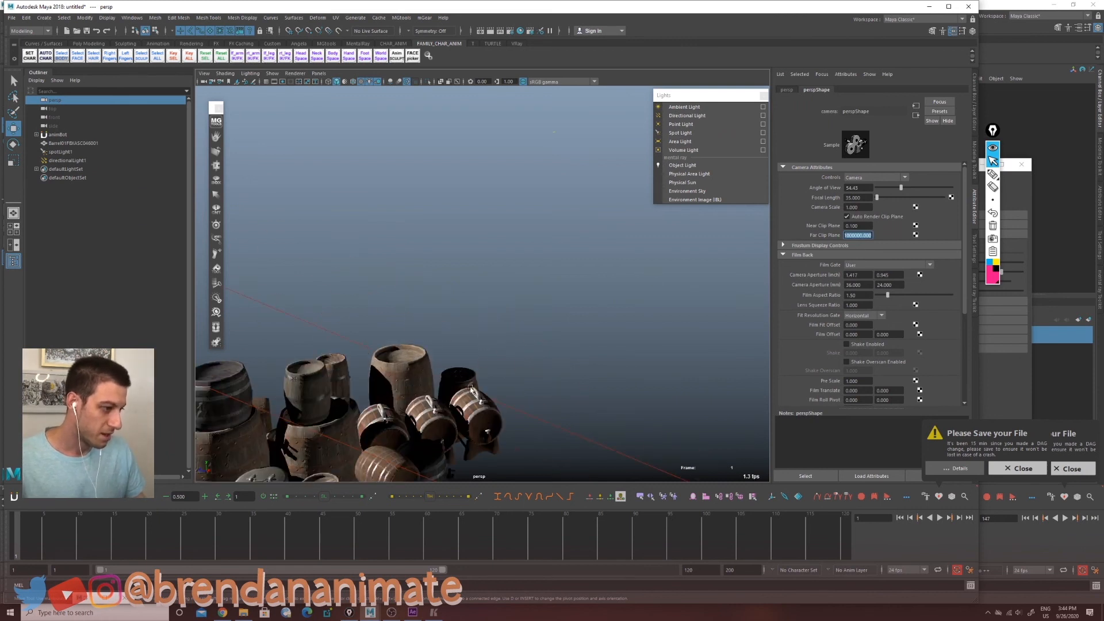
Step: Orbit and zoom around the barrel stack to inspect its shading and shadows
middle_click_drag(470, 386, 480, 247, "alt")
scroll(477, 259, "up", 4)
middle_click_drag(463, 347, 587, 282, "alt")
scroll(551, 232, "down", 8)
left_click_drag(552, 241, 567, 288, "alt")
scroll(566, 288, "up", 1)
middle_click_drag(566, 288, 592, 282, "alt")
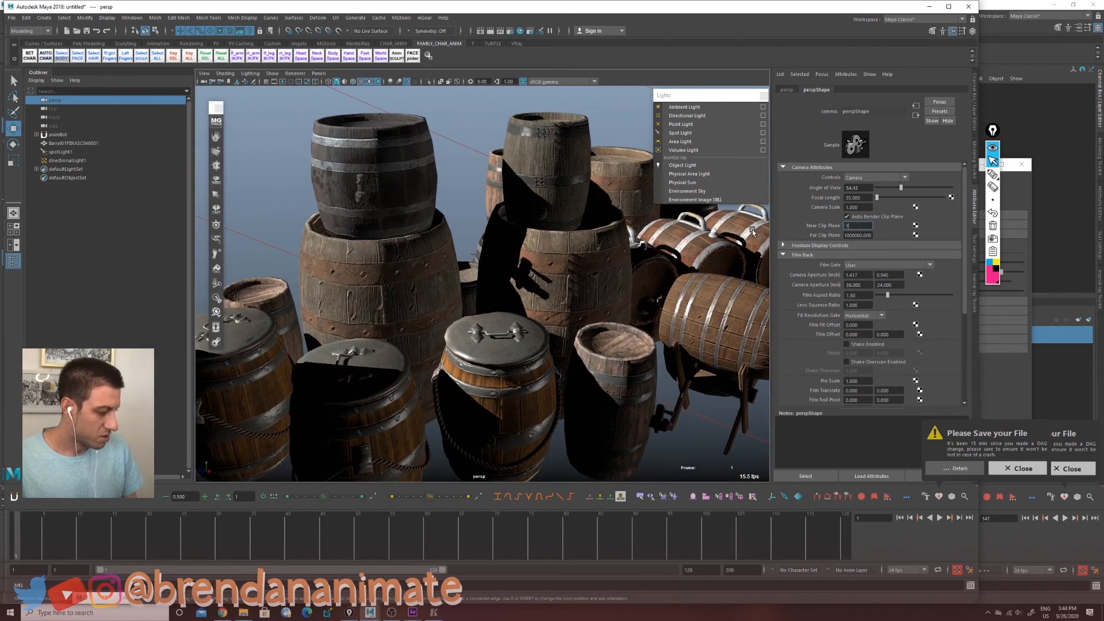
scroll(548, 337, "down", 8)
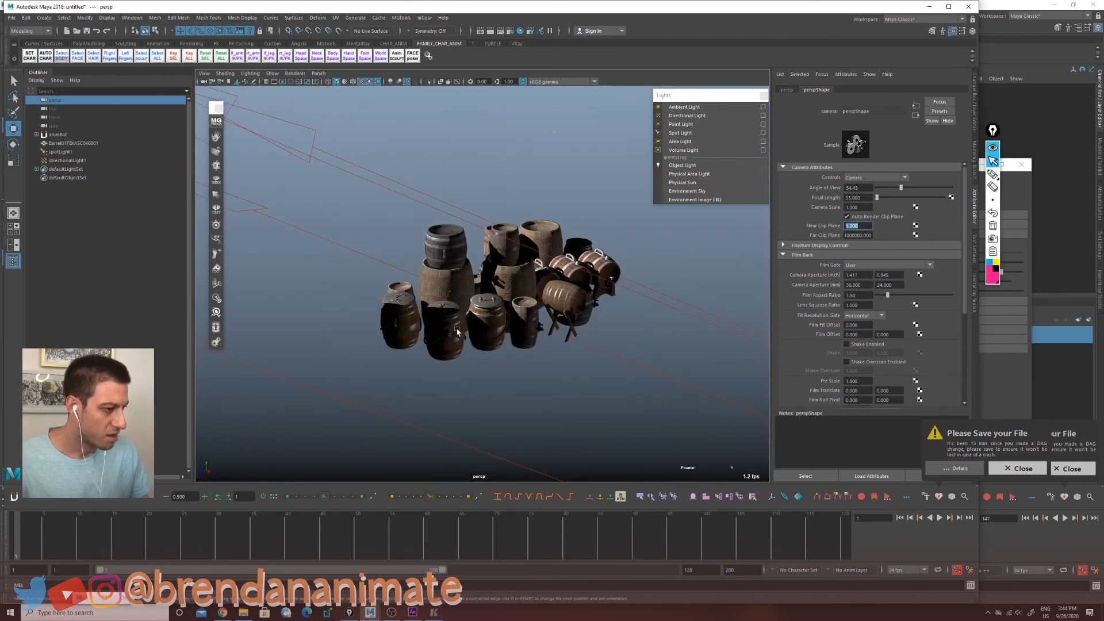
left_click_drag(548, 336, 460, 284, "alt")
scroll(457, 282, "down", 4)
middle_click_drag(457, 281, 486, 339, "alt")
Step: Select the spotlight aimed at the barrels and frame it in the viewport
left_click(238, 133)
scroll(507, 311, "down", 4)
left_click_drag(507, 312, 504, 298, "alt")
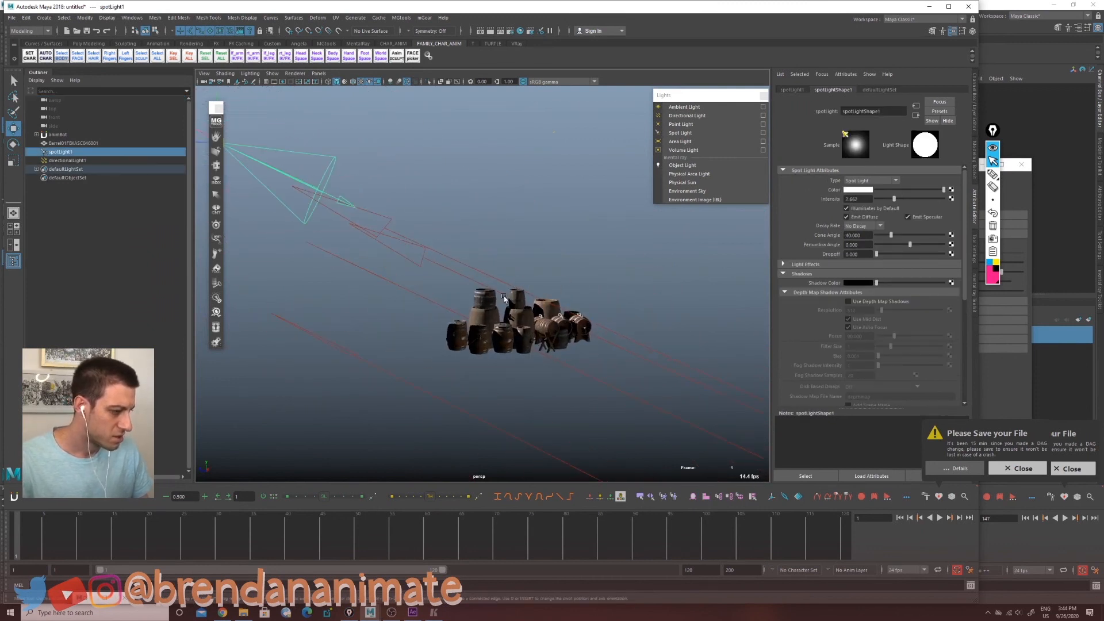
scroll(485, 335, "up", 3)
scroll(463, 352, "down", 6)
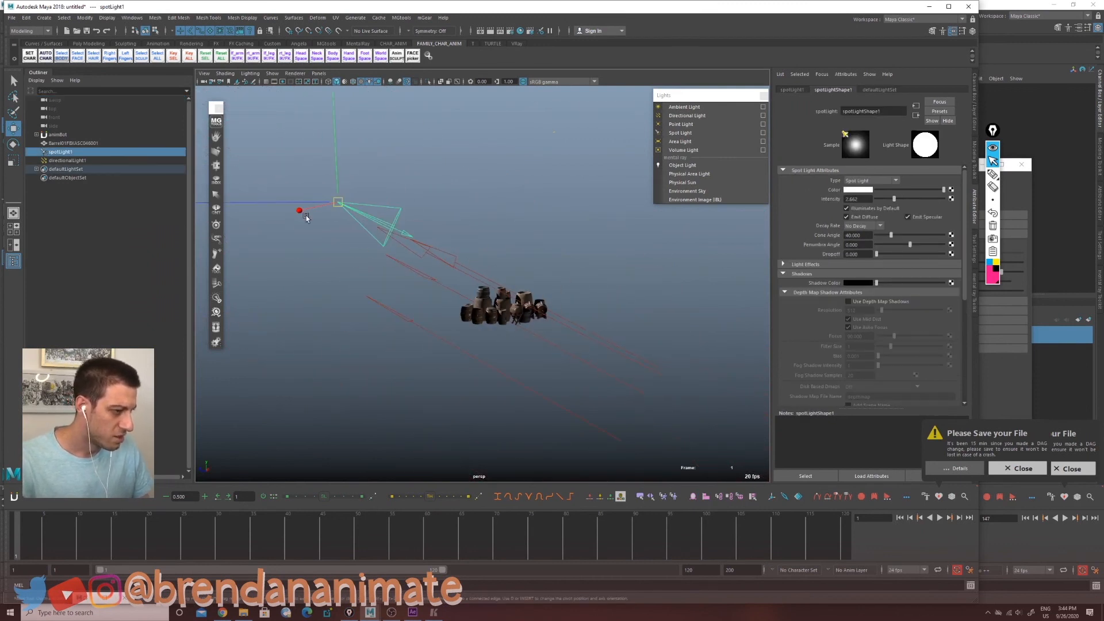
Step: Scale the spotlight and move it down toward the barrel stack
key("r")
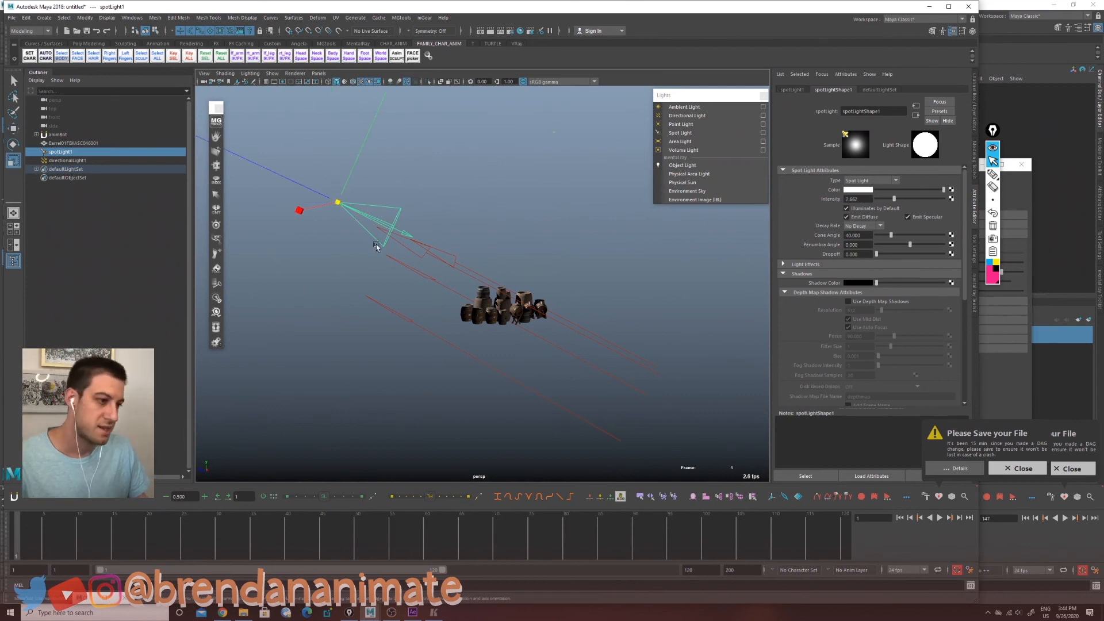
scroll(381, 237, "down", 3)
left_click_drag(378, 228, 198, 66)
key("w")
scroll(385, 240, "down", 3)
scroll(418, 269, "down", 3)
scroll(452, 328, "up", 5)
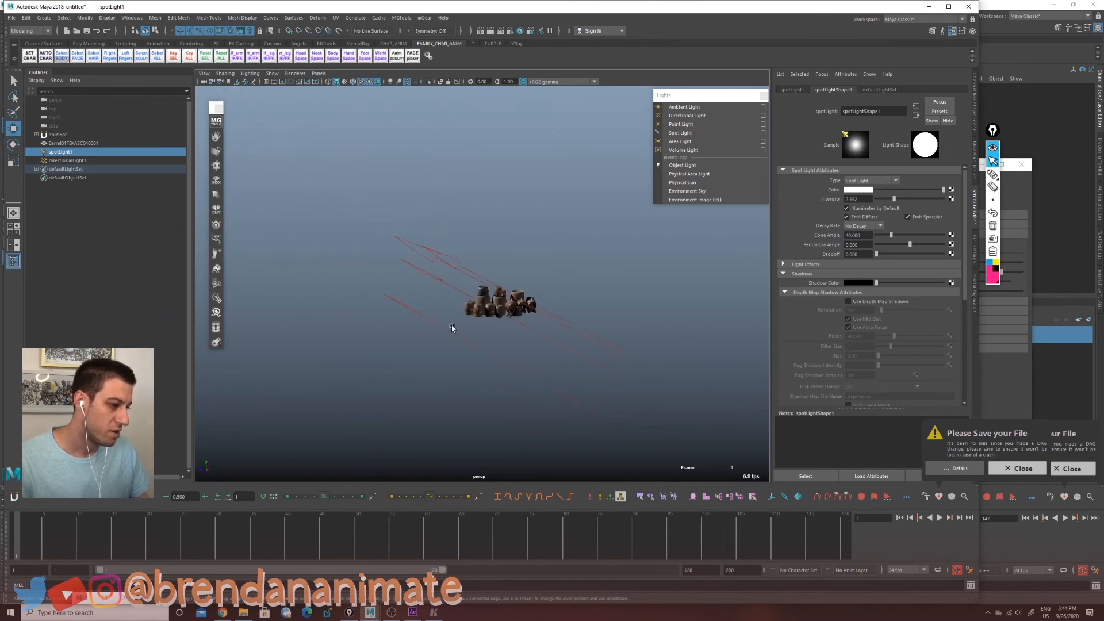
scroll(452, 327, "up", 10)
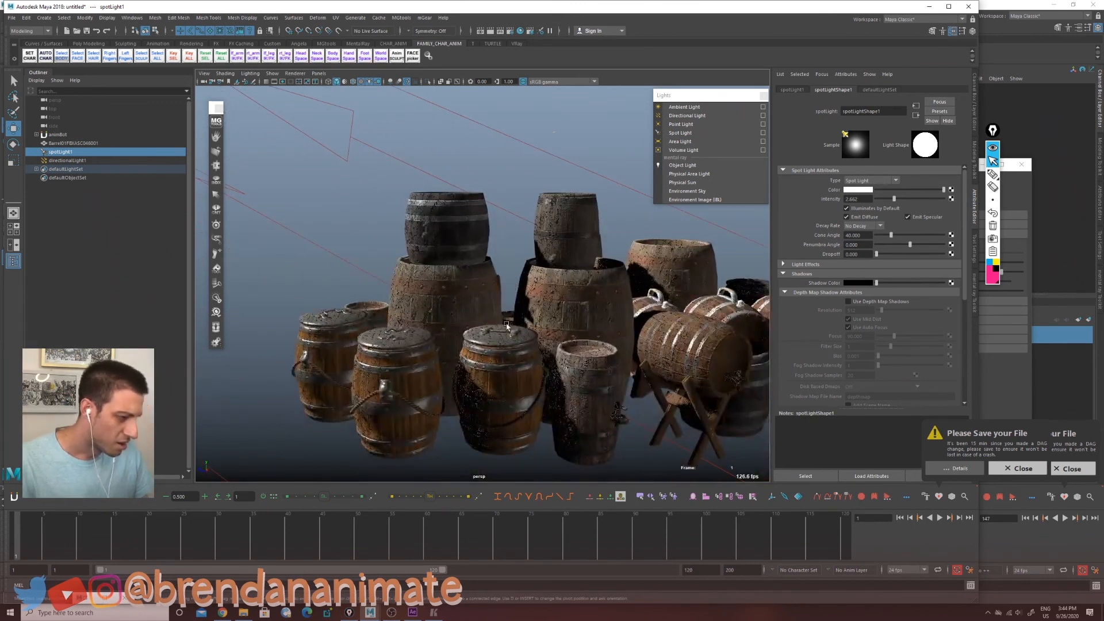
left_click_drag(506, 325, 438, 337, "alt")
scroll(362, 312, "down", 10)
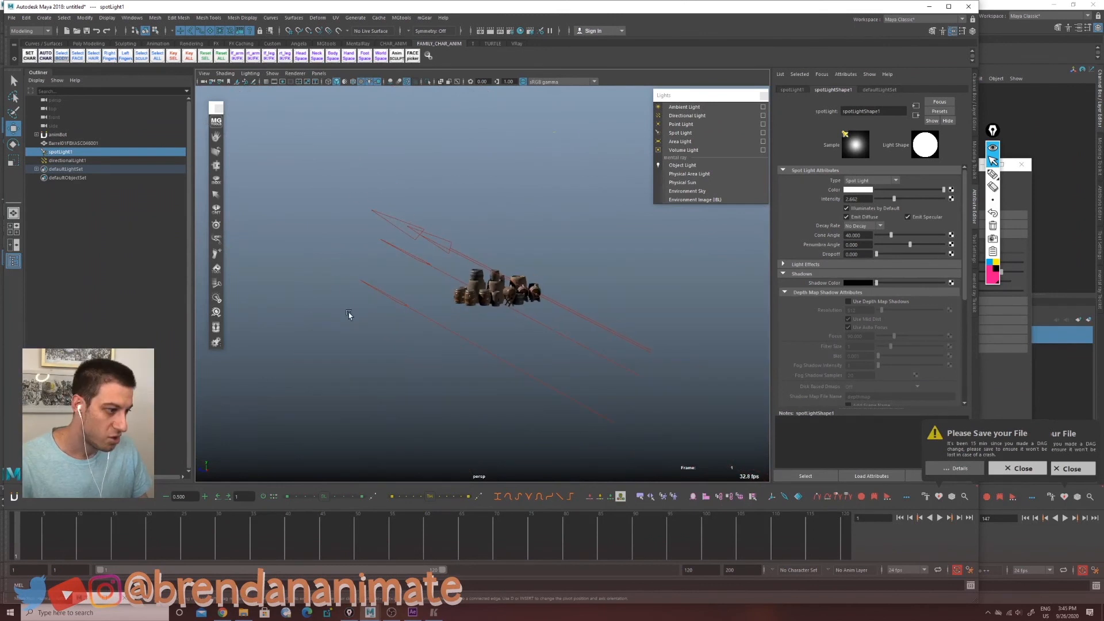
middle_click_drag(349, 315, 405, 320, "alt")
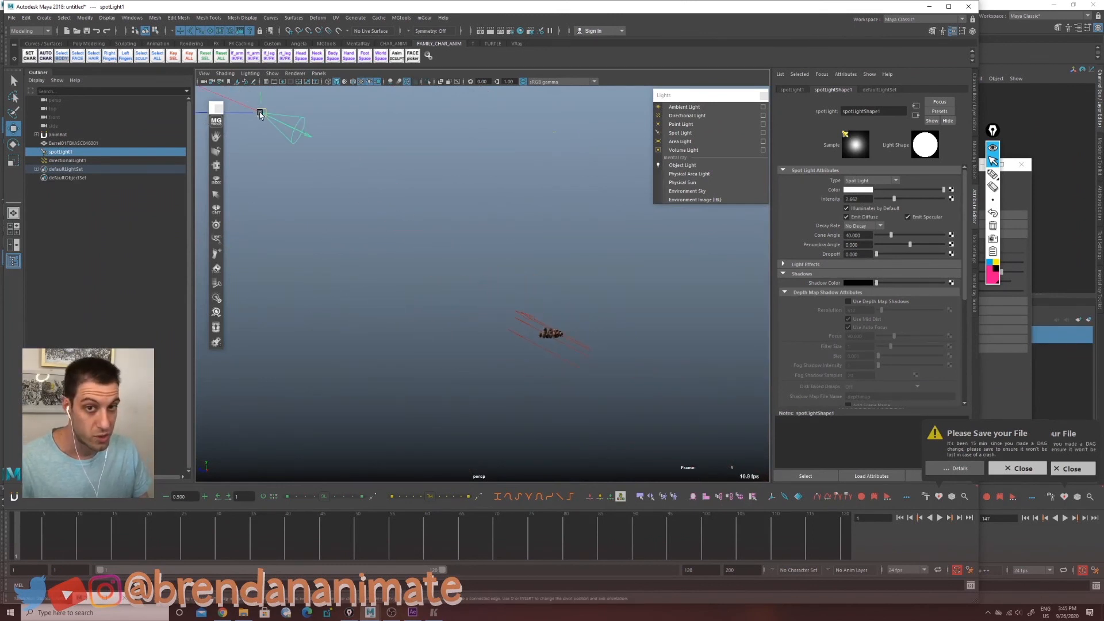
left_click_drag(260, 114, 438, 261)
scroll(495, 325, "up", 7)
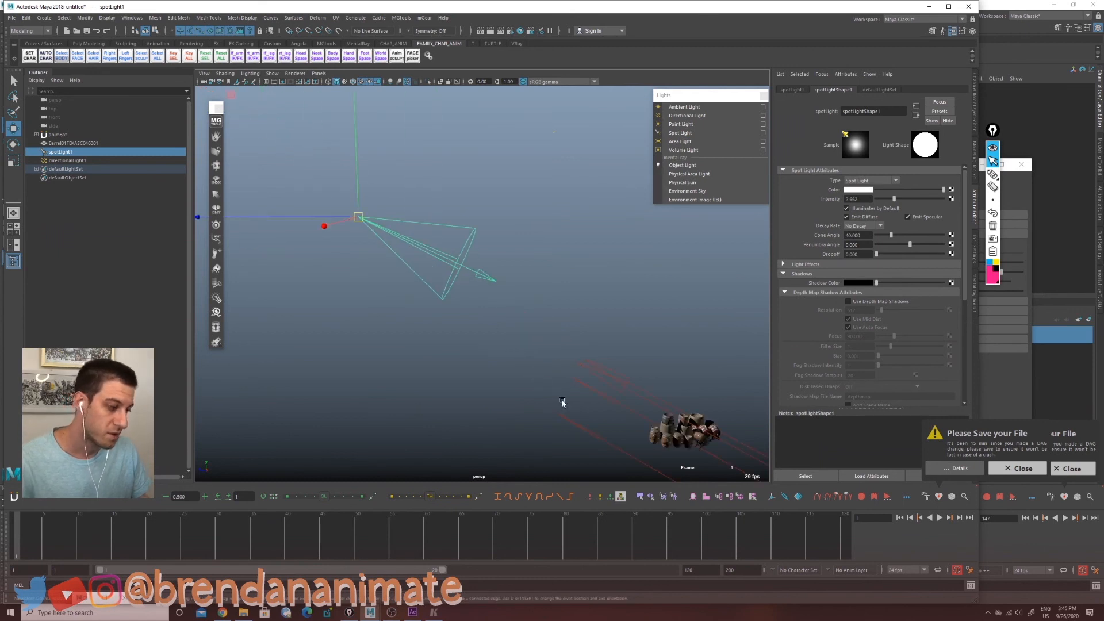
middle_click_drag(614, 387, 394, 213, "alt")
scroll(393, 214, "up", 6)
scroll(474, 317, "up", 8)
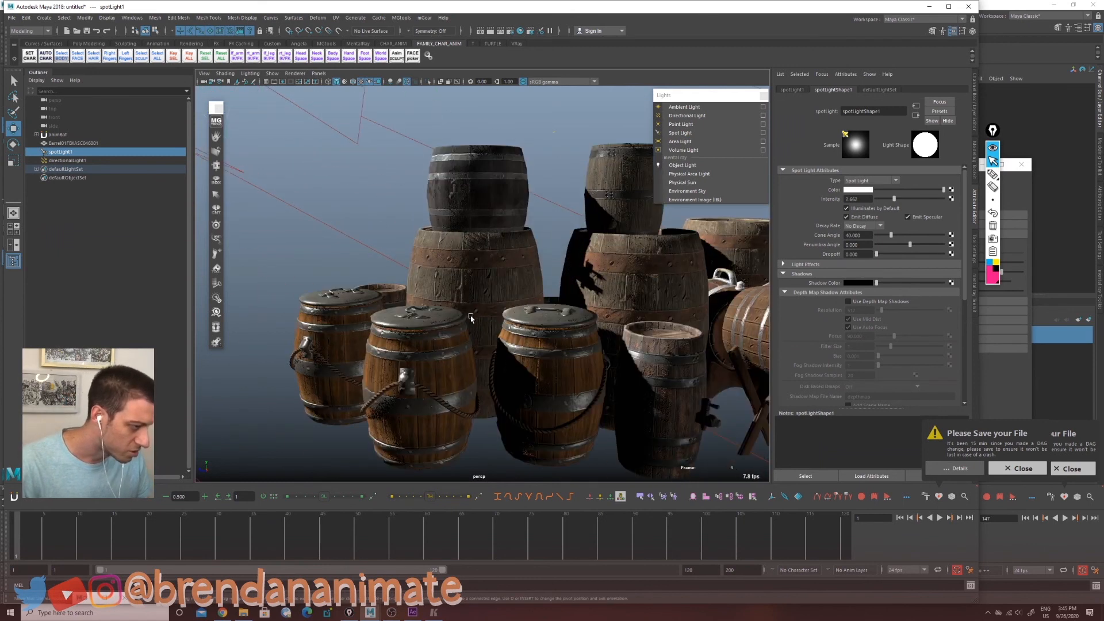
left_click_drag(473, 318, 433, 312, "alt")
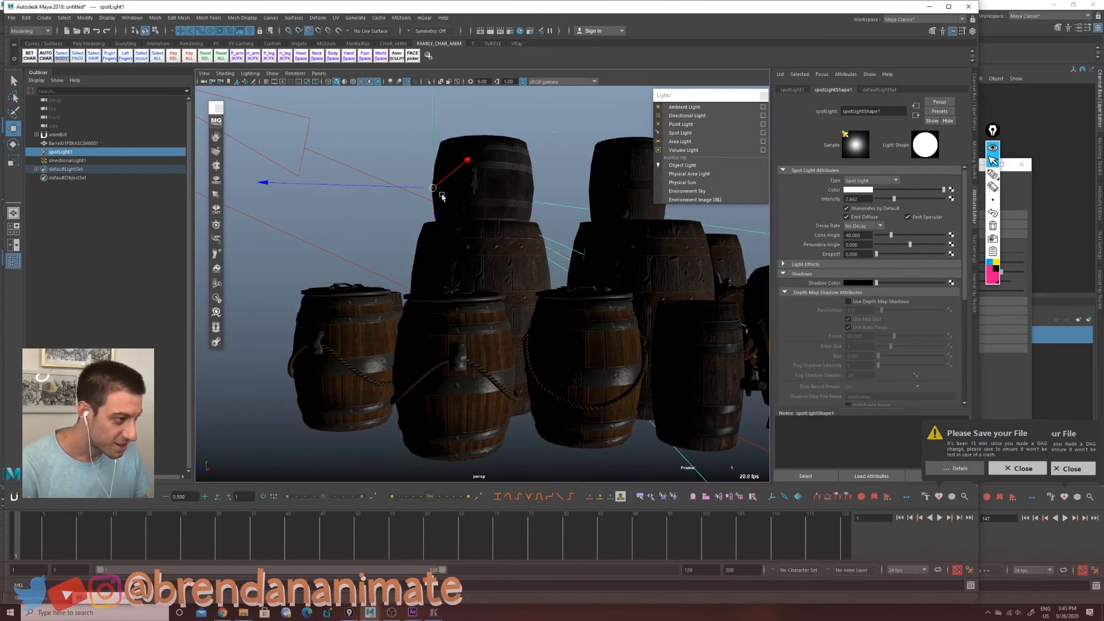
Step: Pull the spotlight back and up so its cone covers the whole barrel stack
scroll(458, 244, "down", 8)
left_click_drag(457, 243, 104, 120)
scroll(464, 342, "up", 8)
scroll(464, 341, "down", 8)
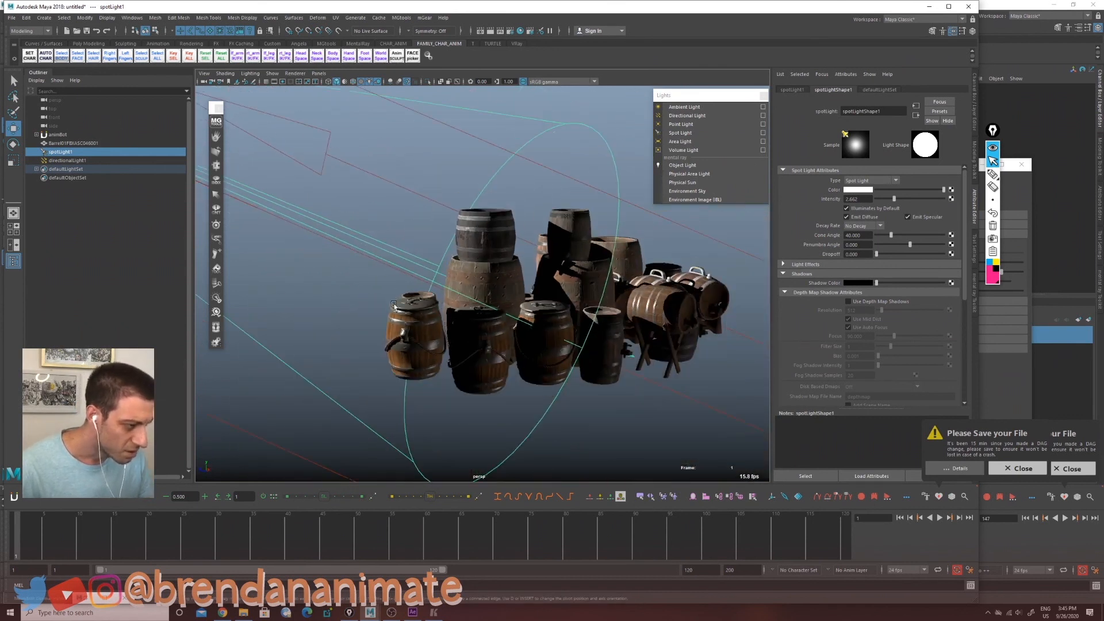
left_click_drag(464, 342, 339, 352, "alt")
left_click_drag(276, 385, 497, 328)
scroll(497, 328, "up", 8)
scroll(498, 327, "up", 6)
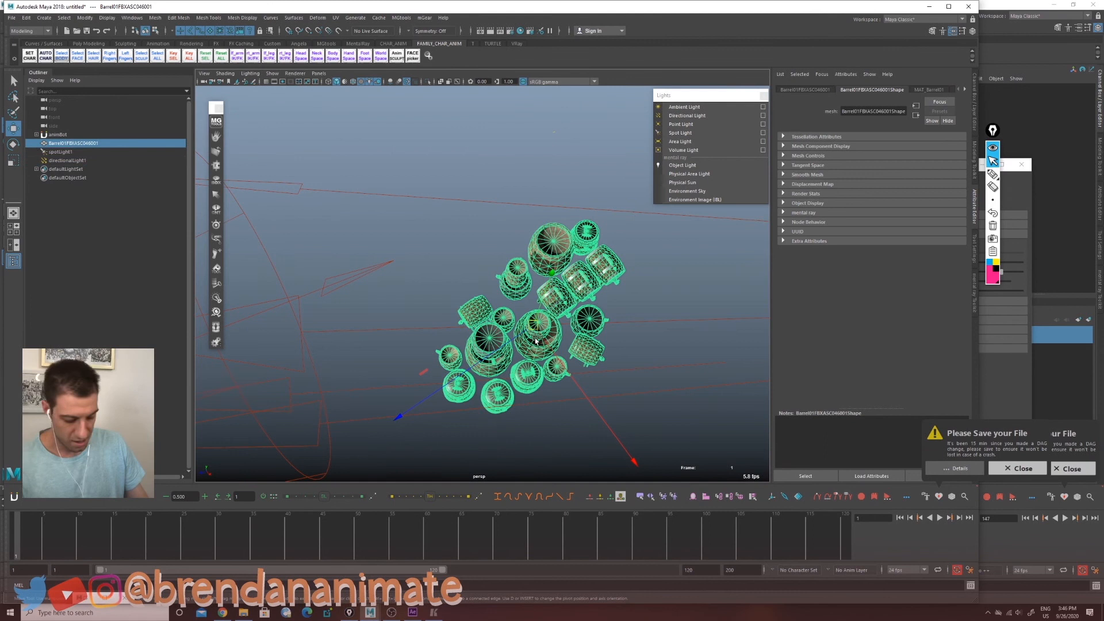
Step: Duplicate the barrel group and move the copy alongside the original
key("ctrl+d")
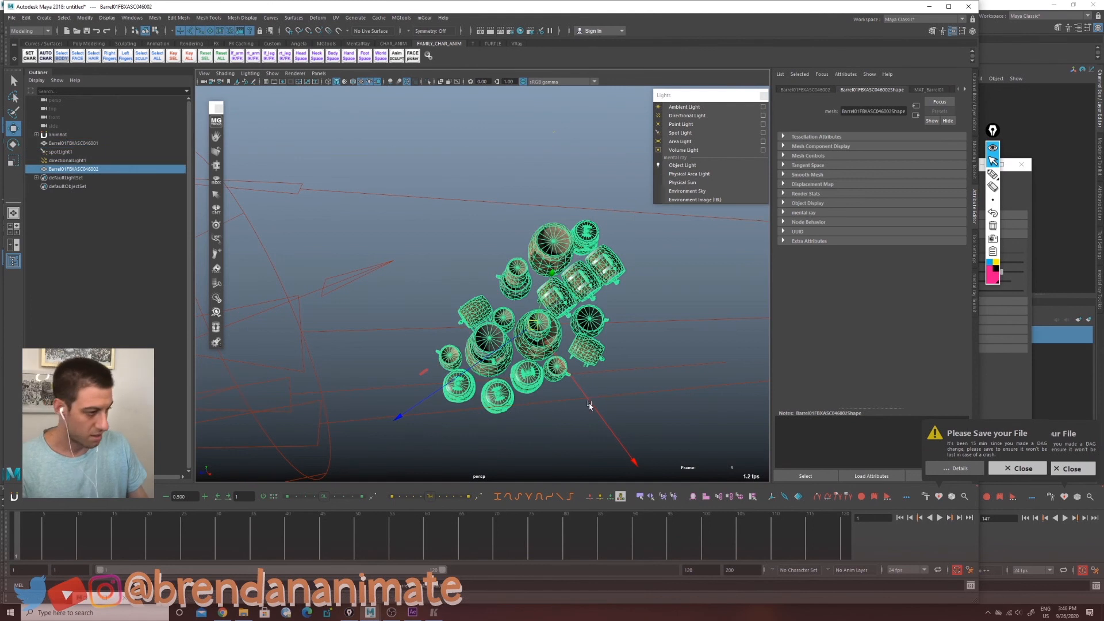
left_click_drag(588, 403, 567, 300)
scroll(529, 293, "down", 5)
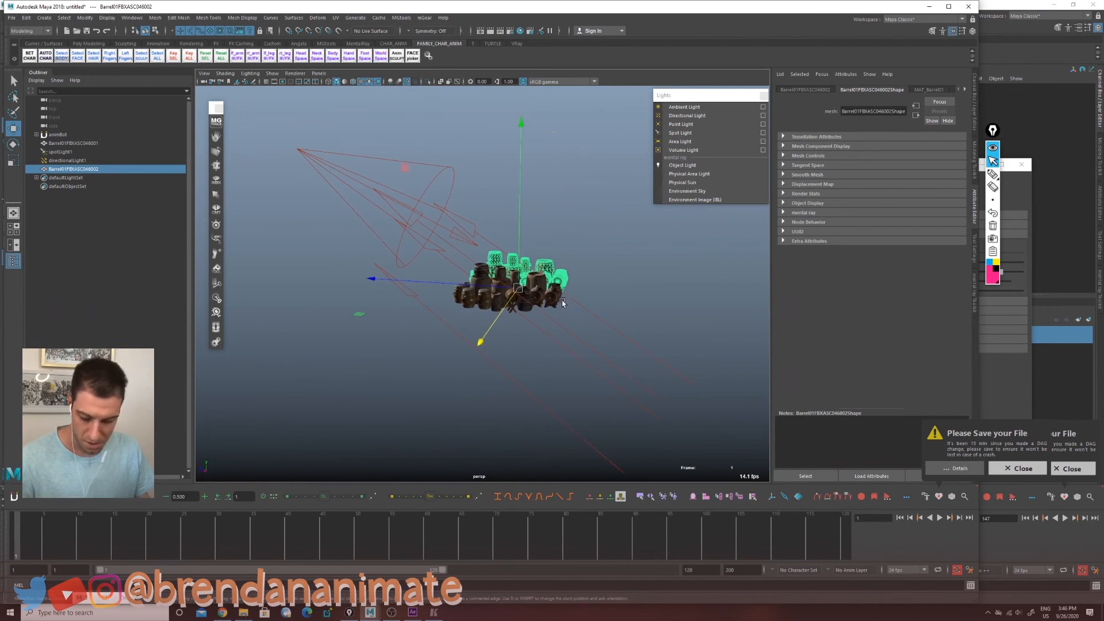
Step: Repeat the duplicate with transform six times to build a long row of barrel groups
key("shift+d")
key("shift+d")
key("shift+d")
key("shift+d")
key("shift+d")
key("shift+d")
key("shift+d")
key("shift+d")
key("shift+d")
key("shift+d")
key("shift+d")
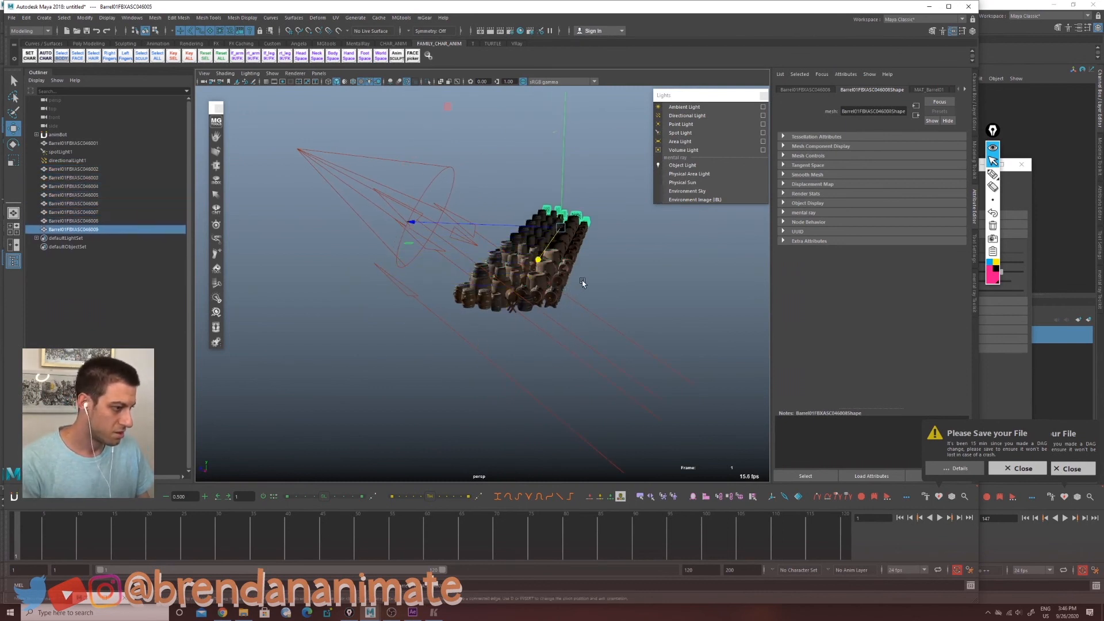
key("shift+d")
key("shift+d")
key("shift+d")
key("shift+d")
key("shift+d")
key("shift+d")
key("shift+d")
key("shift+d")
key("shift+d")
key("shift+d")
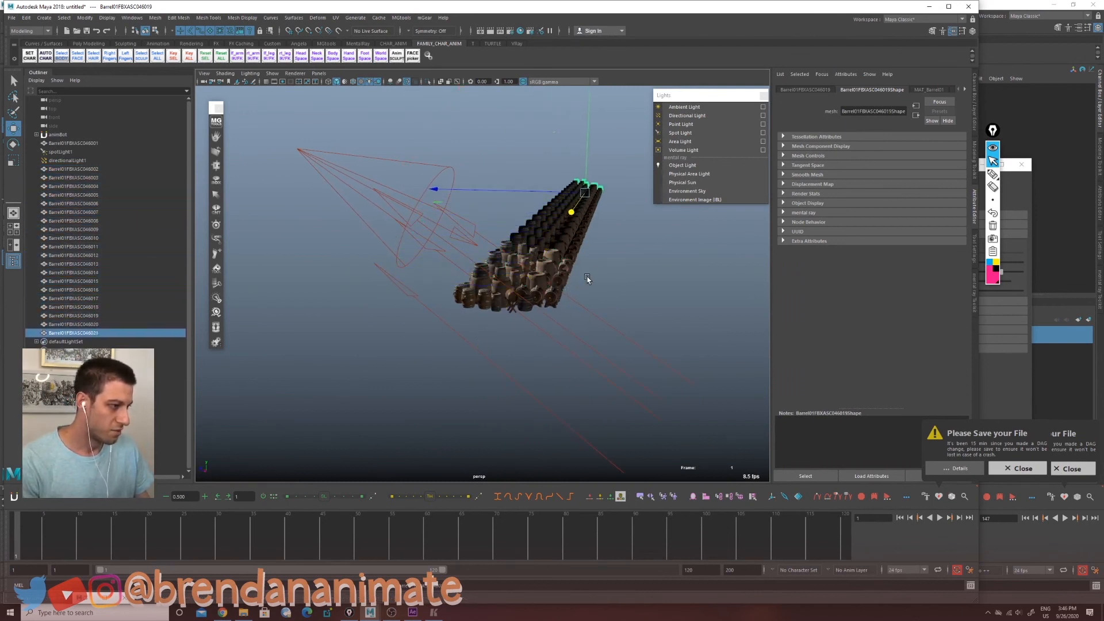
left_click_drag(517, 288, 485, 266, "alt")
Step: Select the spotlight, set its penumbra angle to 5.788 and widen its cone angle to 175.316
key("q")
left_click(412, 195)
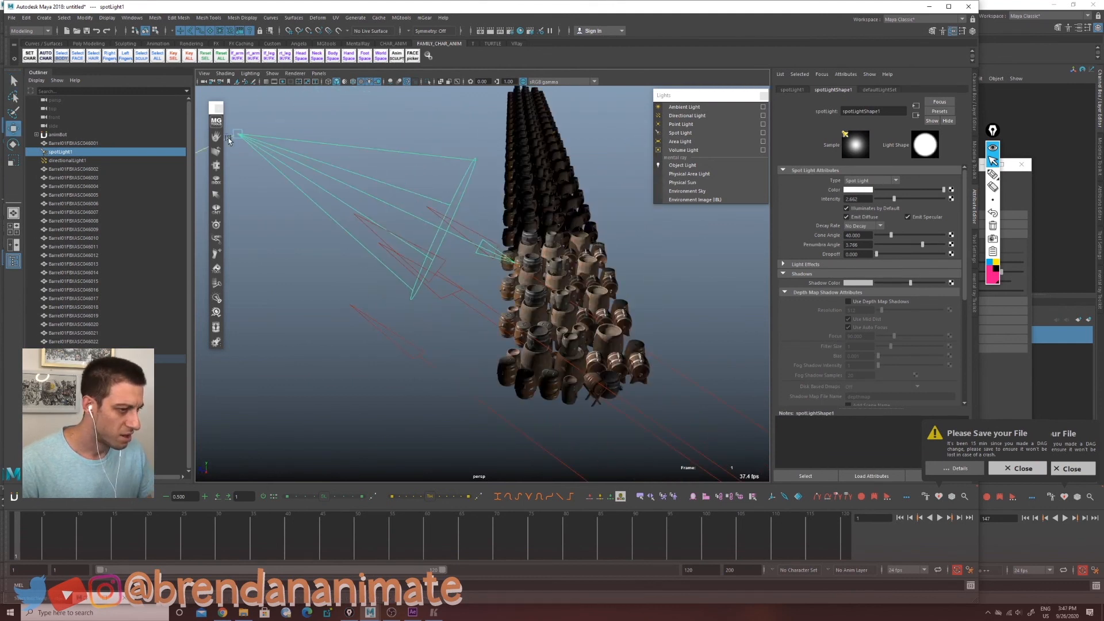
left_click_drag(224, 152, 221, 163)
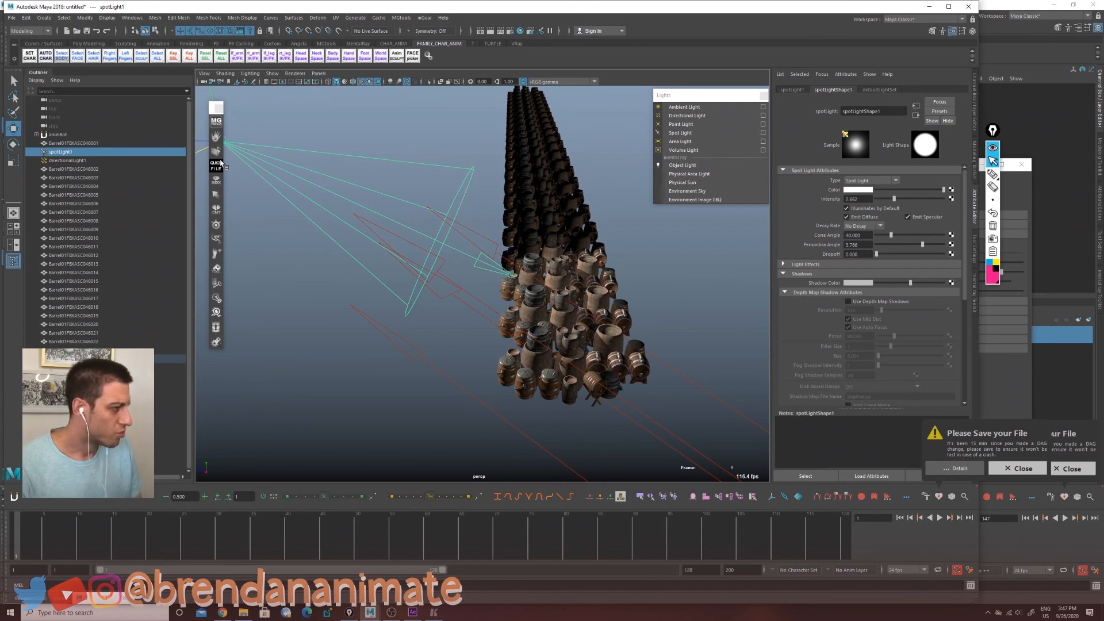
left_click_drag(894, 238, 942, 239)
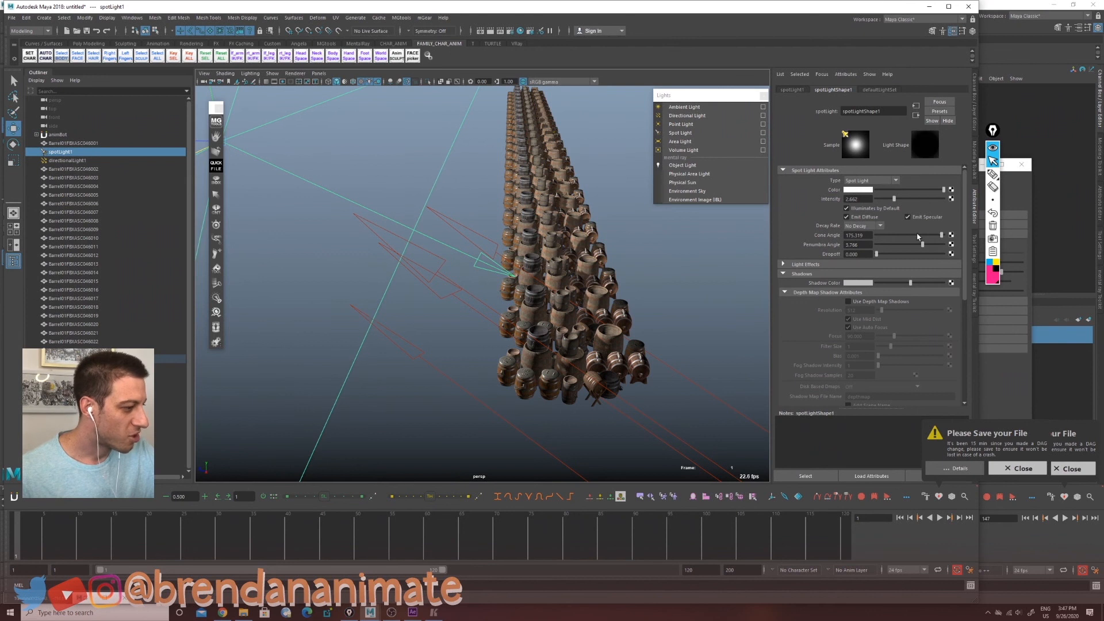
Step: Orbit and zoom around the barrel rows to inspect the spotlight's illumination and shadows
left_click_drag(661, 382, 569, 341, "alt")
left_click_drag(616, 380, 535, 343, "alt")
right_click_drag(534, 342, 655, 371, "alt")
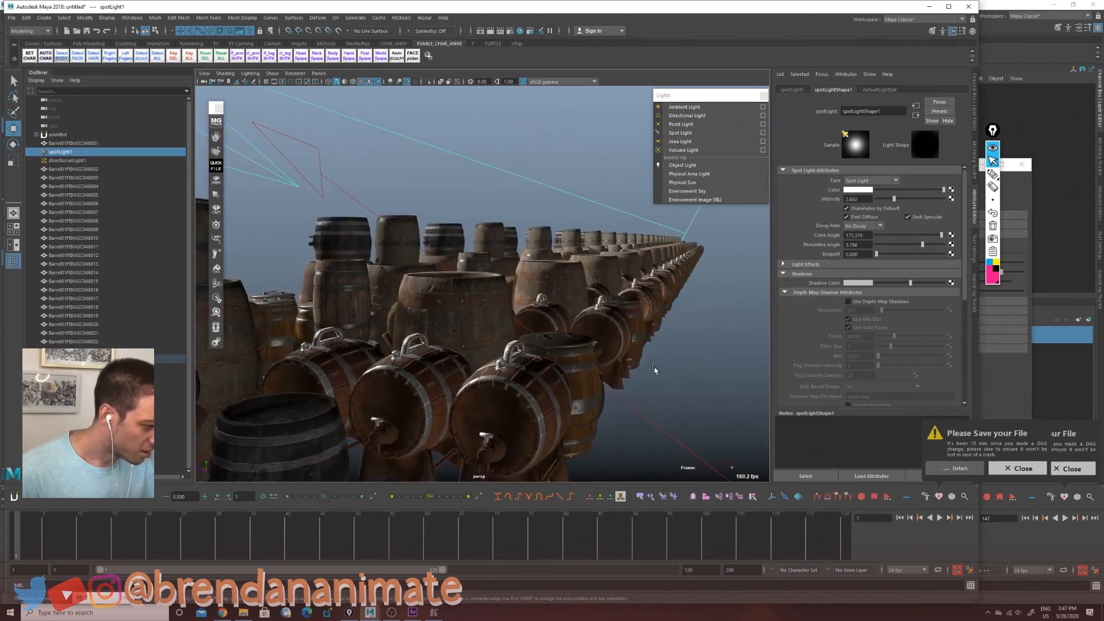
left_click_drag(655, 372, 554, 374, "alt")
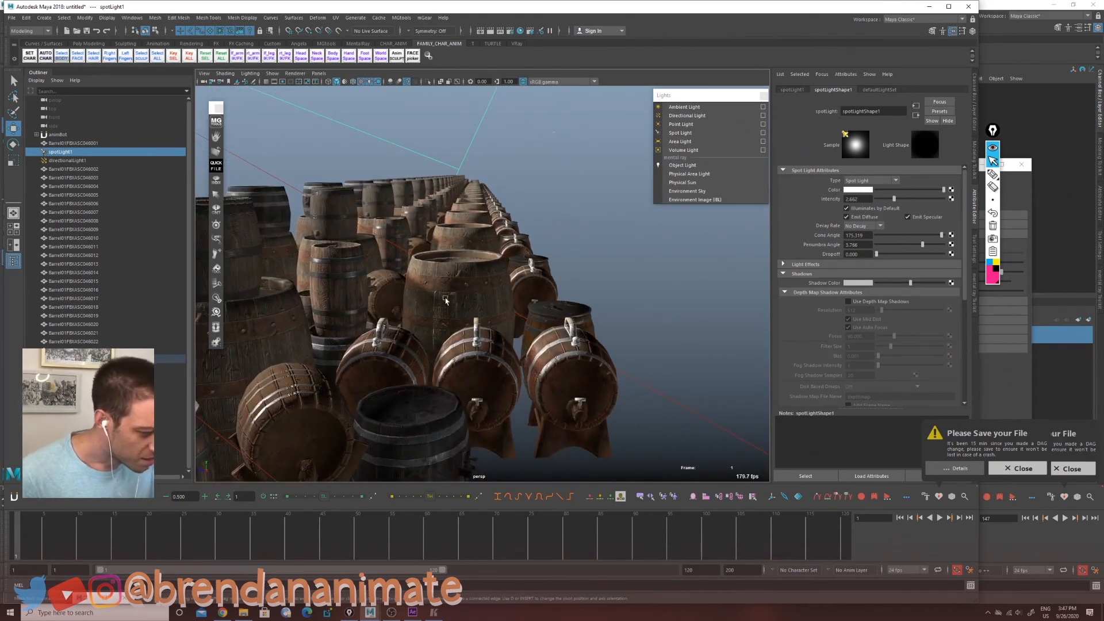
middle_click_drag(442, 330, 540, 313, "alt")
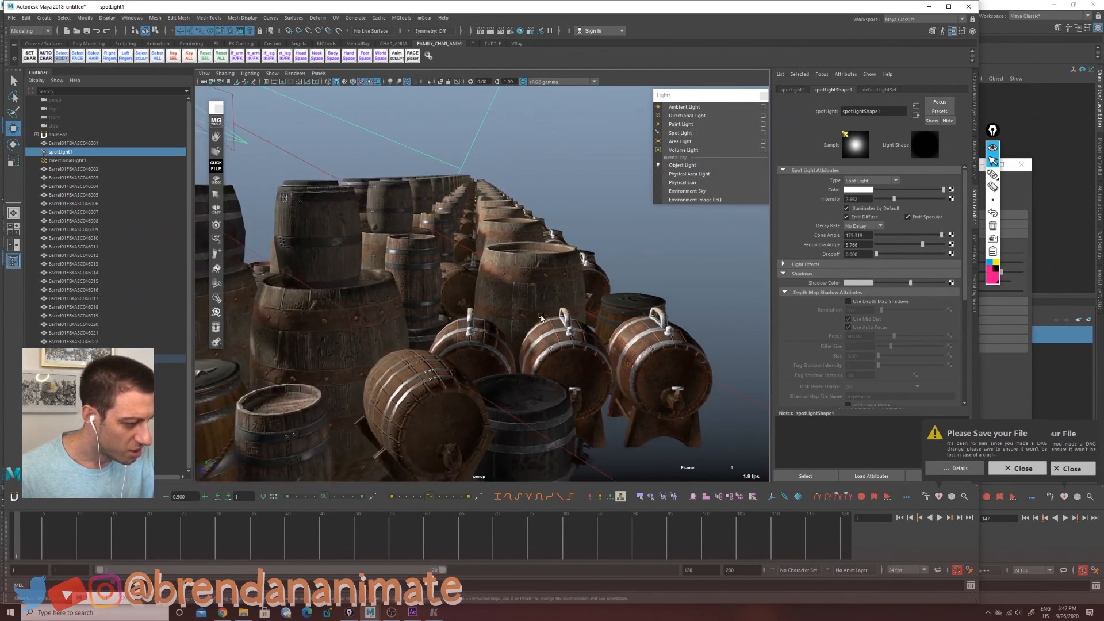
right_click_drag(540, 314, 358, 329, "alt")
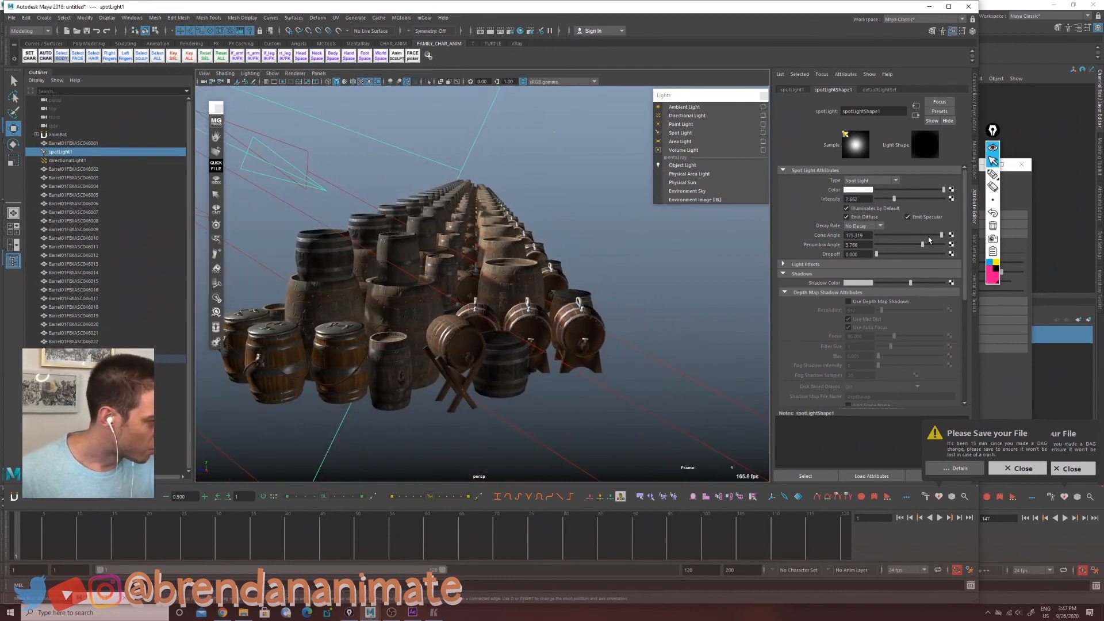
Step: Narrow the spotlight's cone angle to 42.081 and inspect the lit barrels
left_click_drag(928, 236, 892, 247)
left_click_drag(386, 336, 442, 344, "alt")
right_click_drag(443, 345, 627, 403, "alt")
middle_click_drag(627, 402, 693, 283, "alt")
right_click_drag(692, 283, 436, 341, "alt")
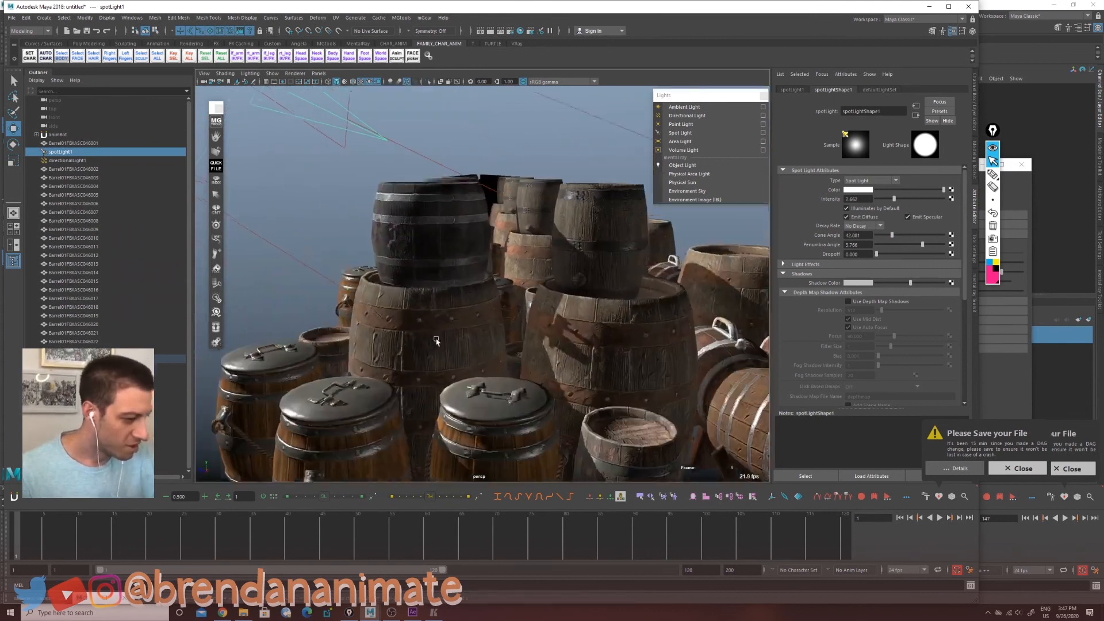
middle_click_drag(435, 341, 505, 353, "alt")
right_click_drag(505, 353, 465, 359, "alt")
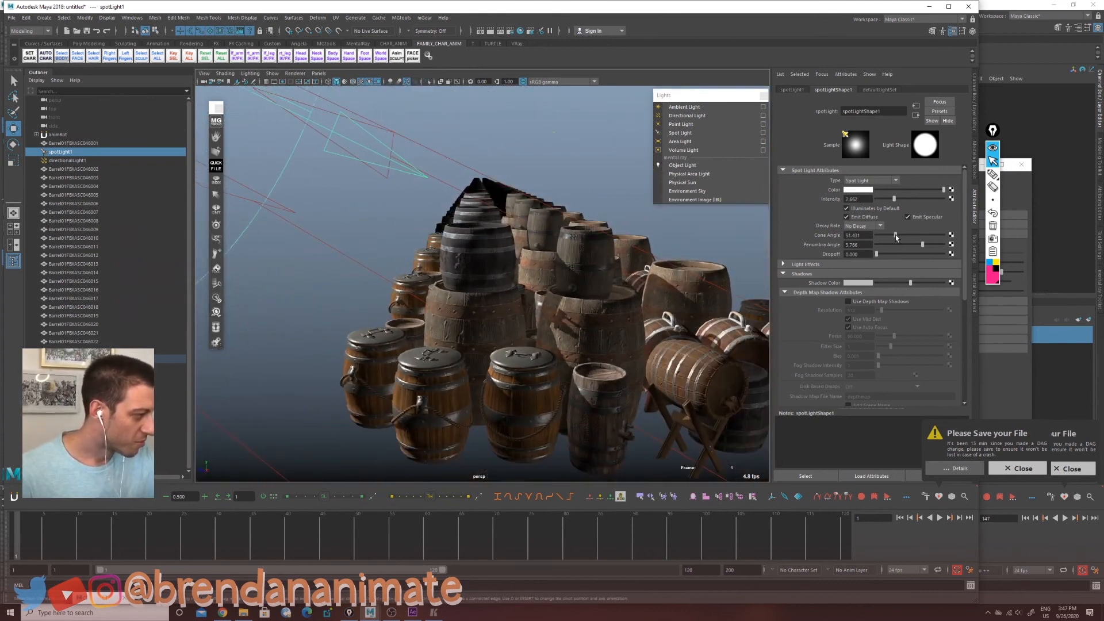
Step: Widen the spotlight's cone angle to 147.268 and inspect the barrels' shading
left_click_drag(895, 235, 931, 244)
left_click_drag(630, 352, 604, 351, "alt")
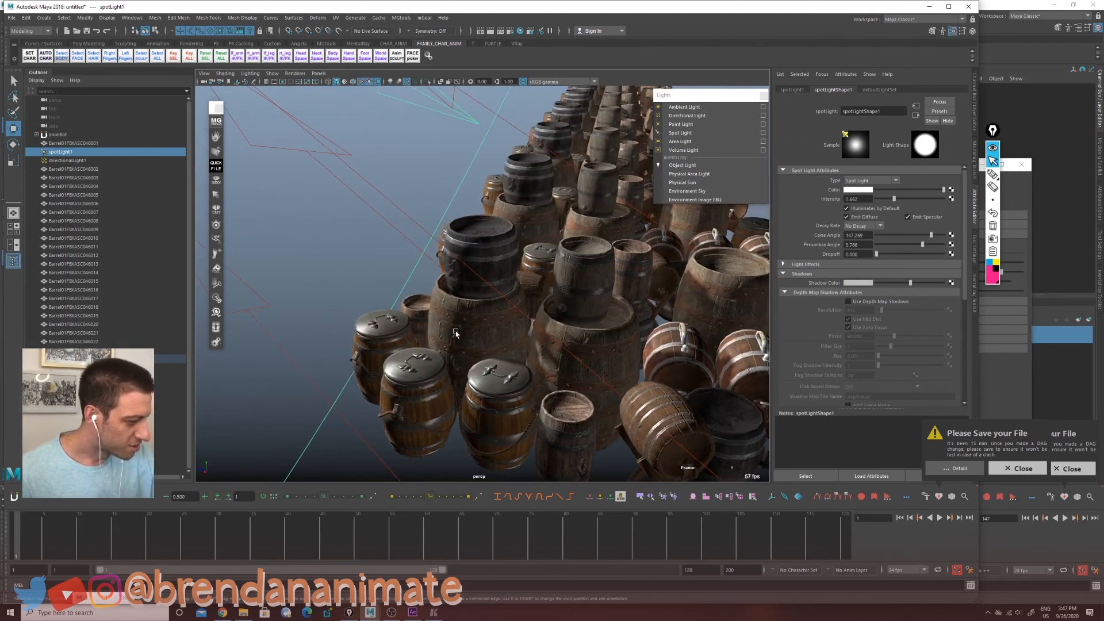
left_click_drag(396, 413, 485, 341, "alt")
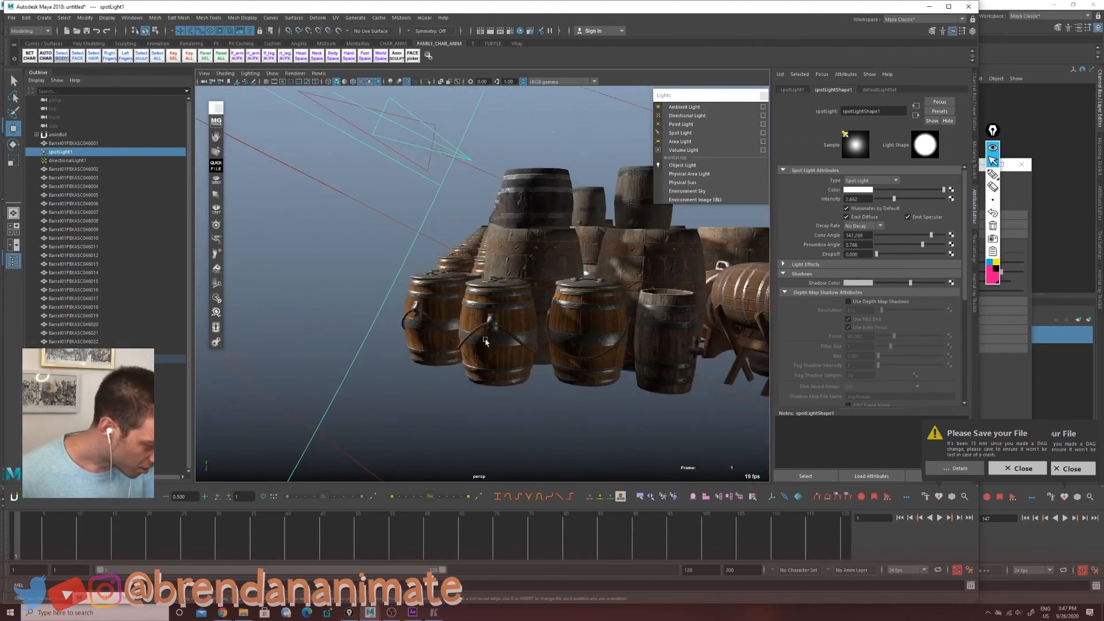
right_click_drag(485, 340, 670, 347, "alt")
left_click_drag(551, 363, 450, 367, "alt")
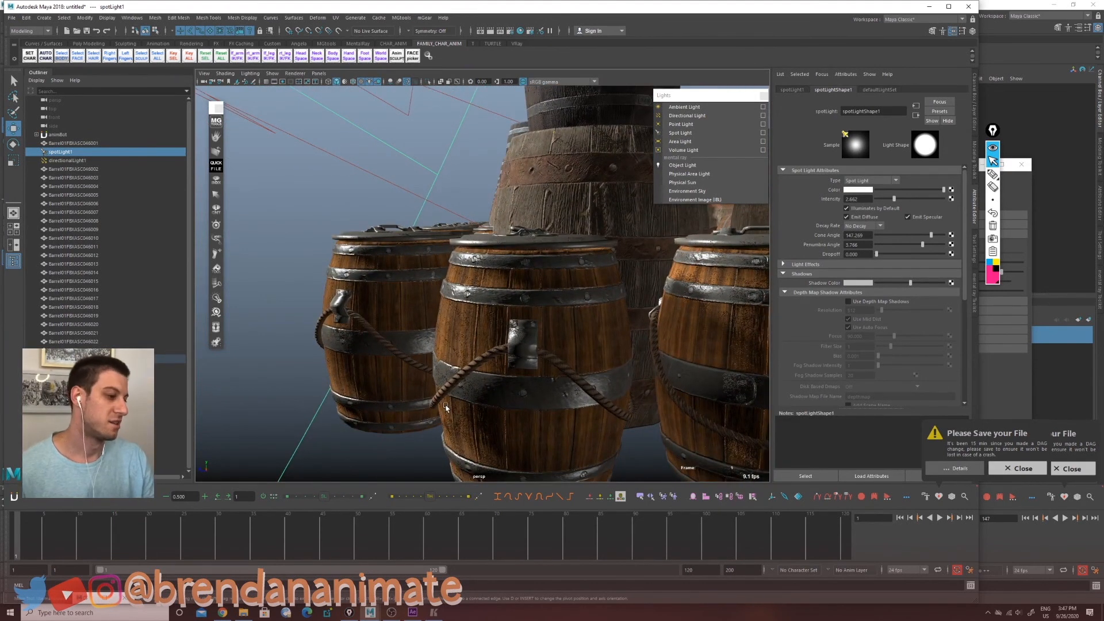
Step: Set the spotlight's cone angle to 44.418 and orbit out over the whole barrel field
left_click_drag(932, 235, 896, 242)
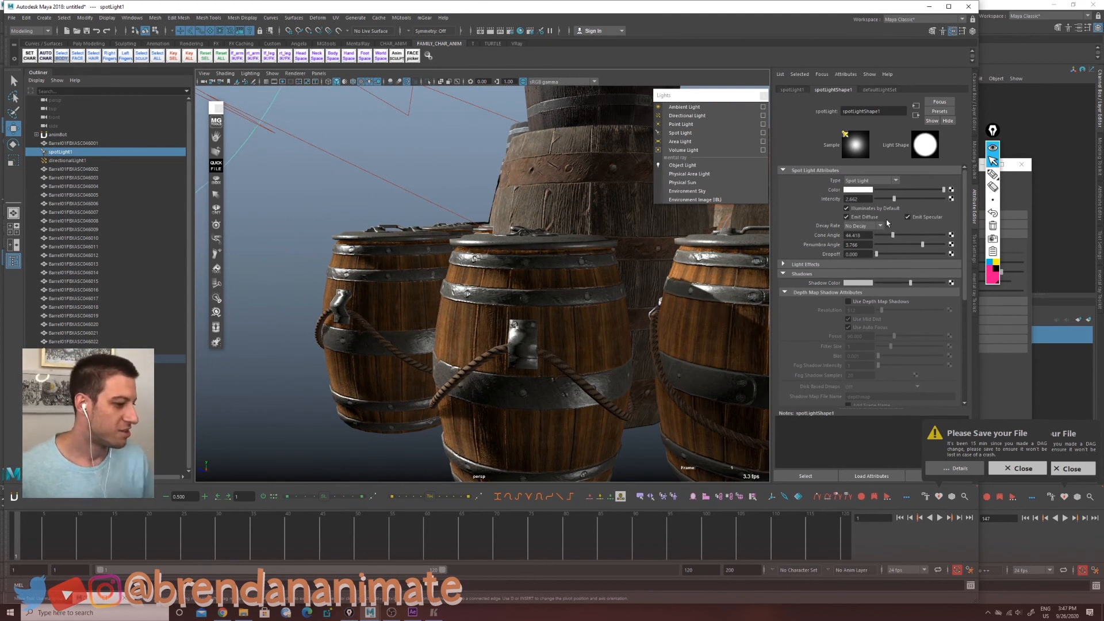
right_click_drag(626, 216, 496, 280, "alt")
left_click_drag(590, 239, 448, 327, "alt")
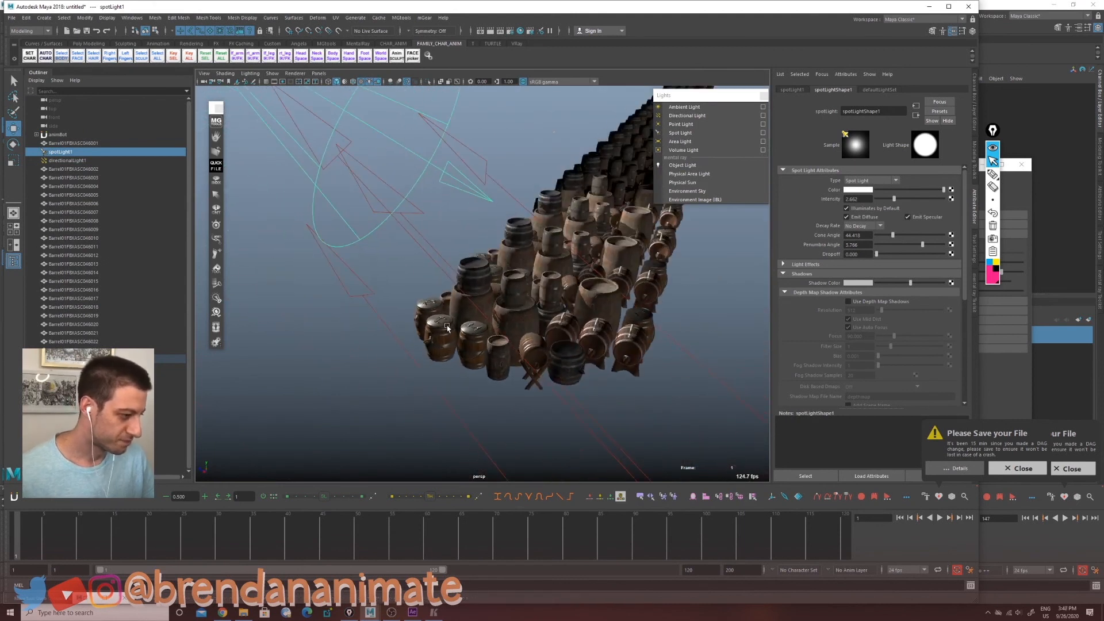
left_click_drag(459, 271, 525, 288, "alt")
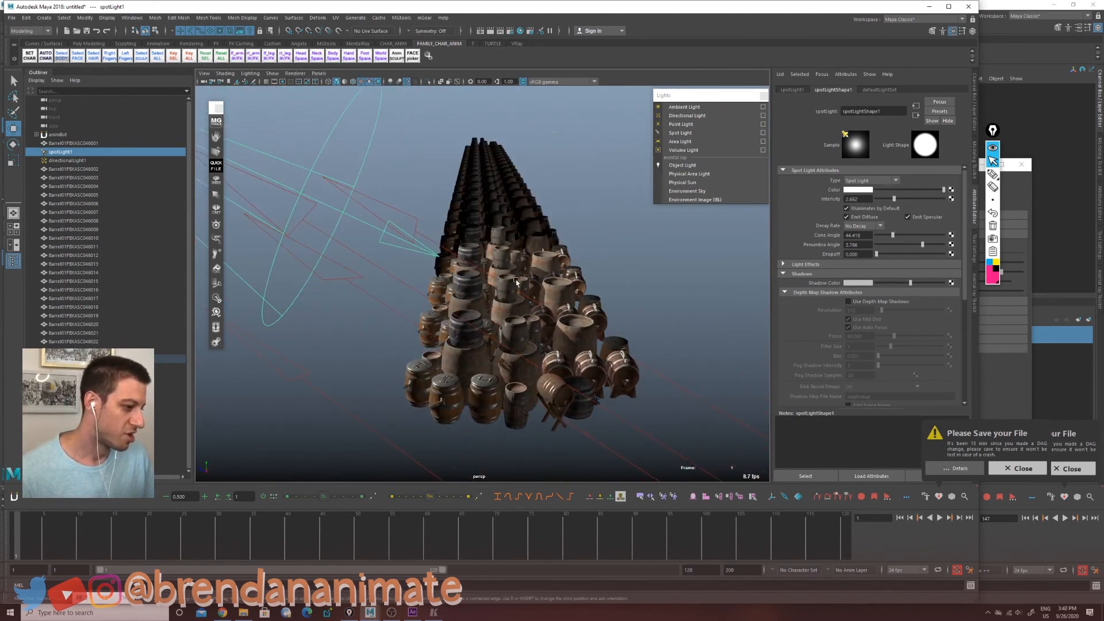
right_click_drag(489, 297, 546, 305, "alt")
left_click_drag(526, 328, 514, 287, "alt")
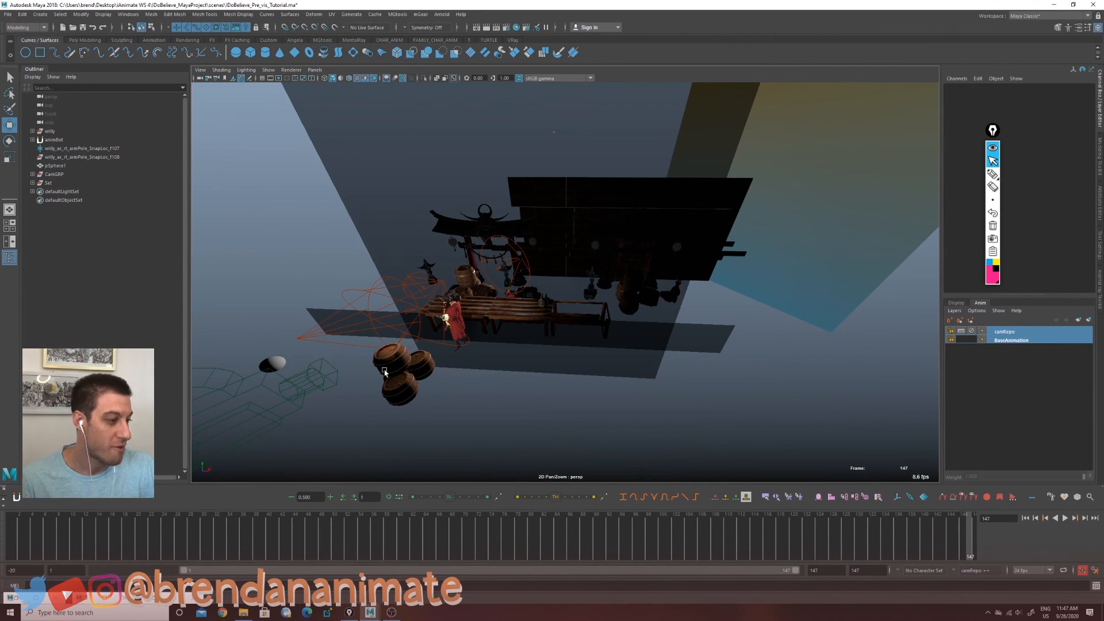
Step: Switch to the web browser, open sketchfab.com and scroll through the bar model search results
left_click(222, 612)
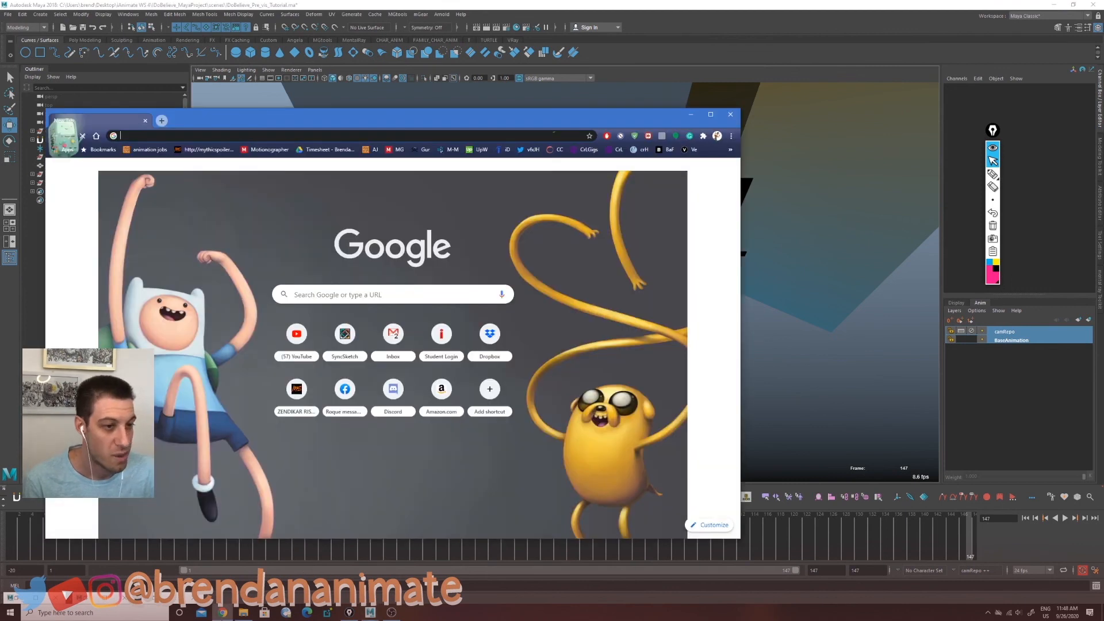
type("sk")
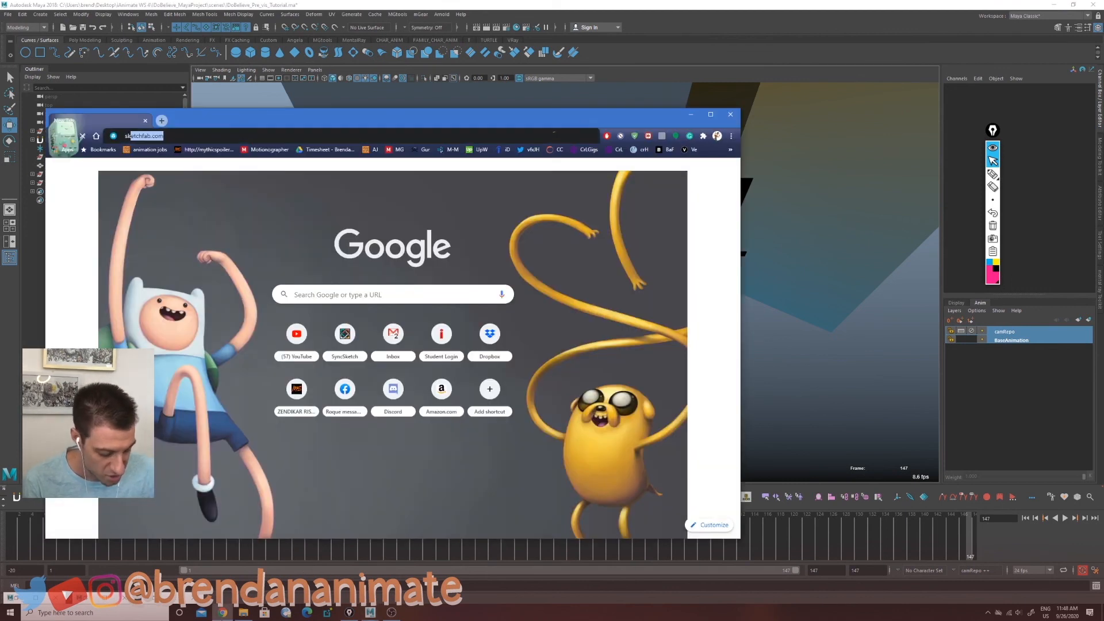
type("e")
key("Return")
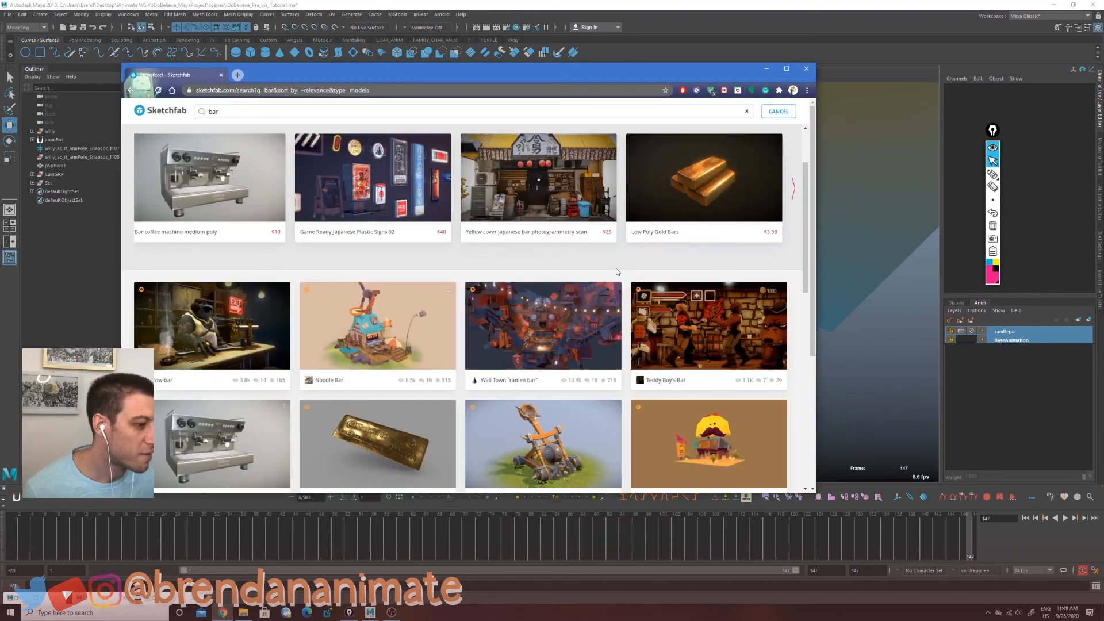
scroll(616, 268, "down", 5)
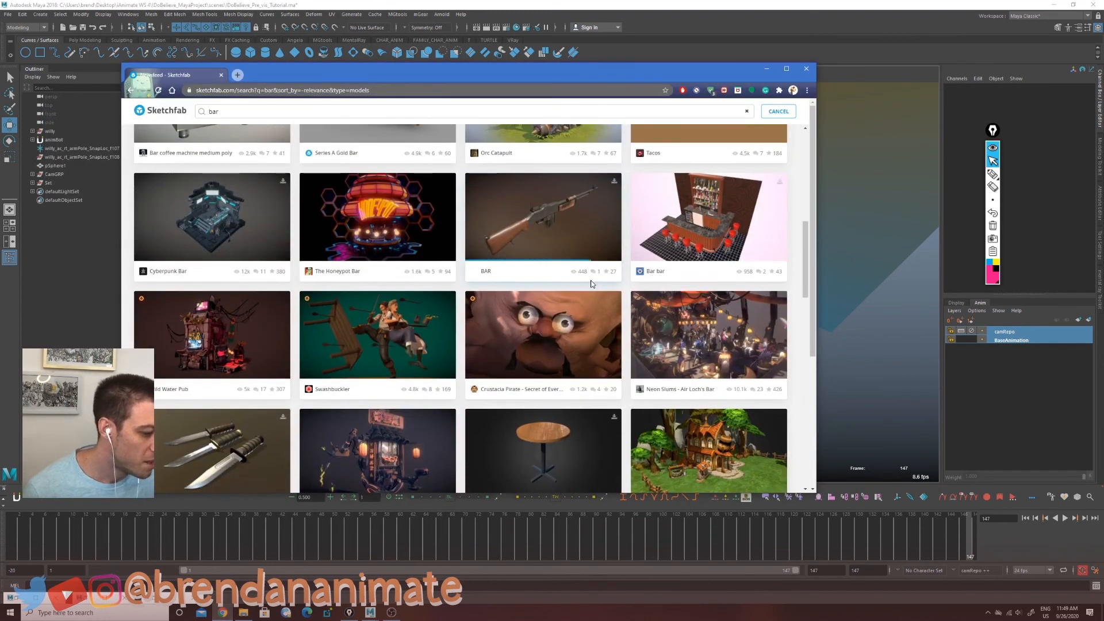
scroll(344, 212, "up", 6)
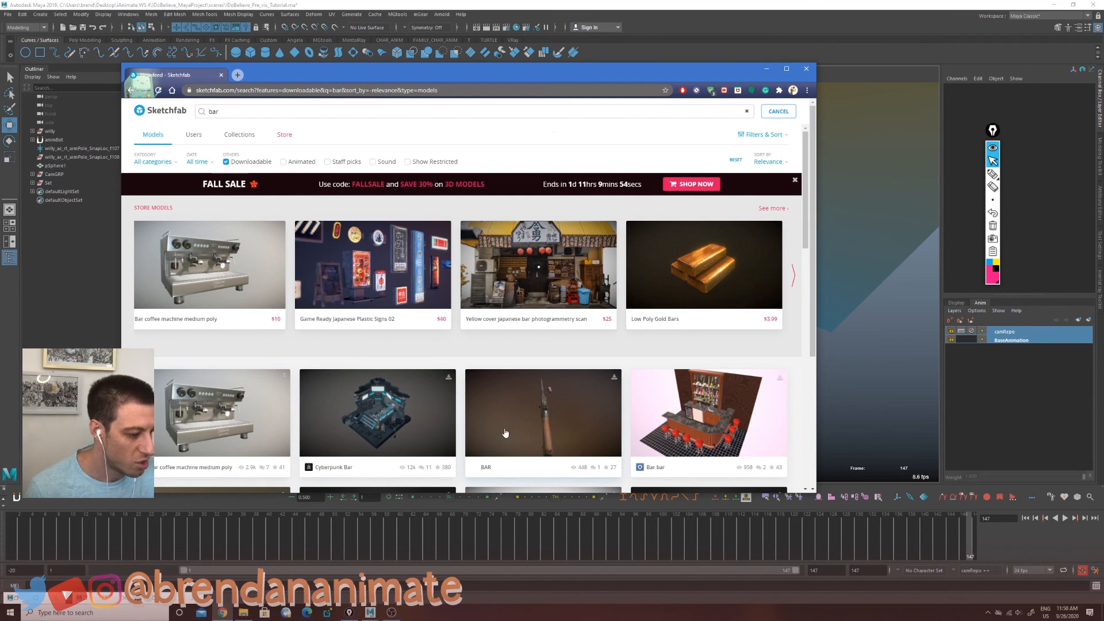
Step: Open the Cyberpunk Bar model page, close it, and browse through the bar search results
left_click(395, 424)
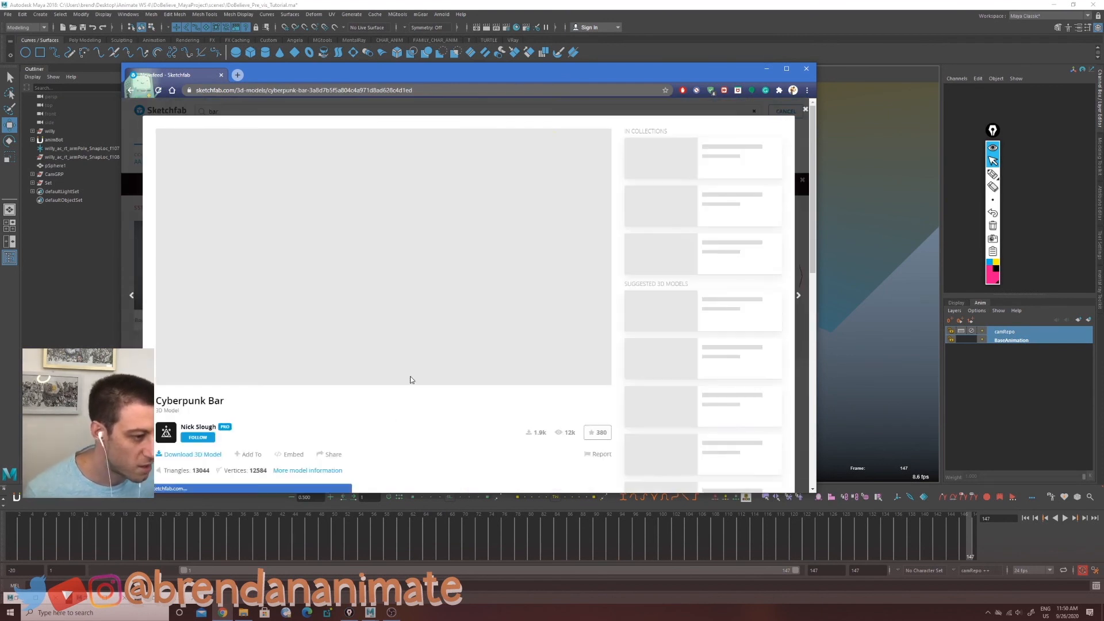
key("Escape")
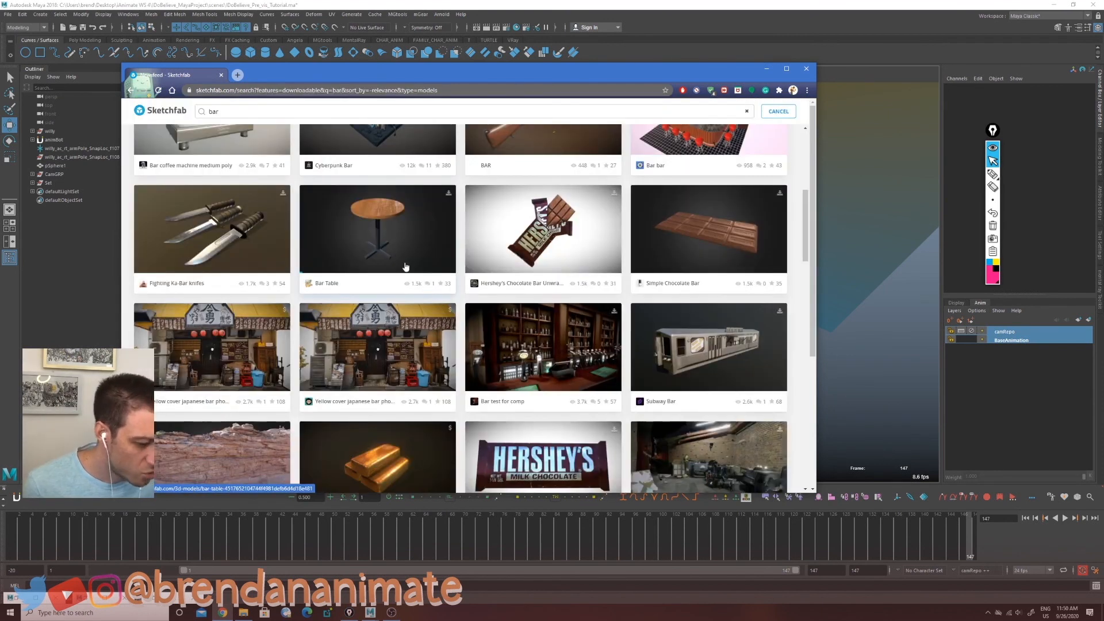
scroll(426, 273, "down", 2)
scroll(426, 273, "down", 2)
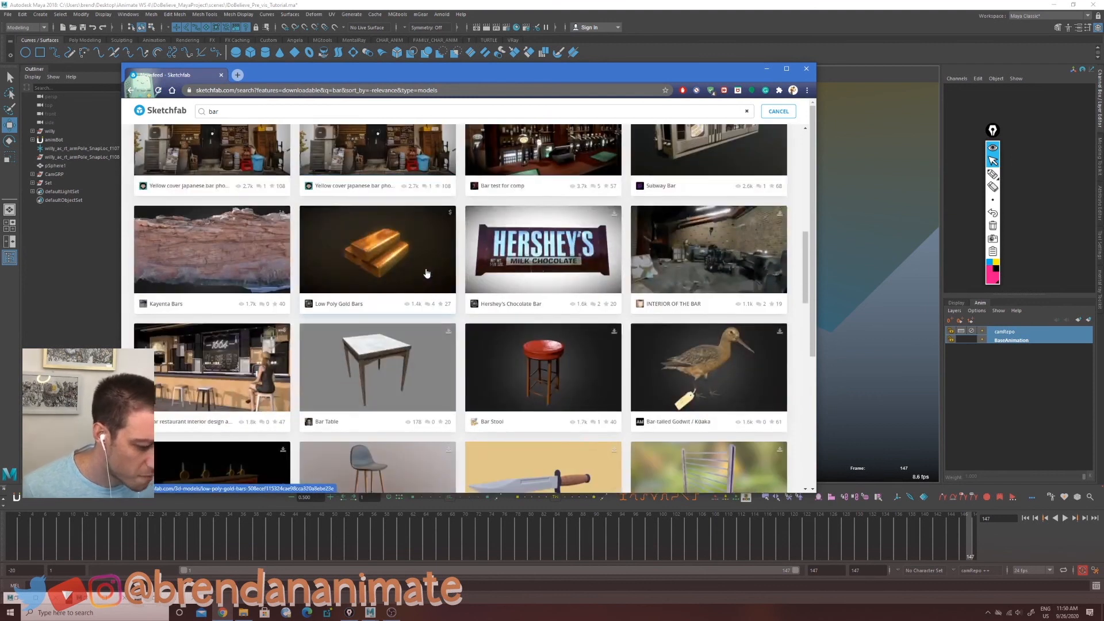
scroll(430, 275, "up", 8)
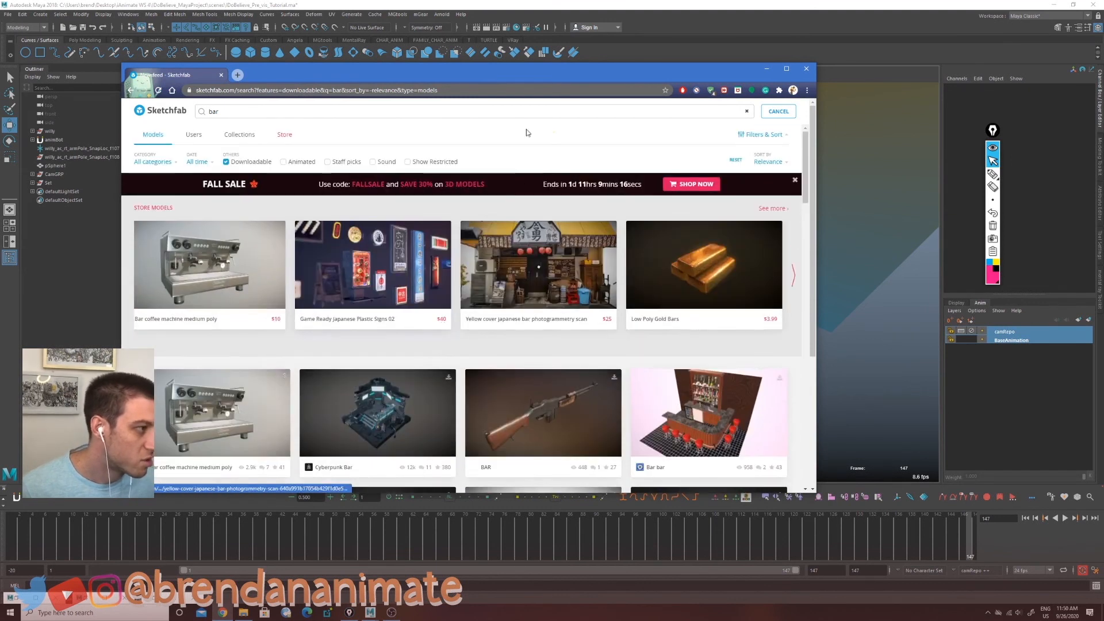
Step: Search Sketchfab for pirate ship and scroll through the downloadable results
mouse_move(512, 74)
left_mouse_down()
mouse_move(511, 417)
mouse_move(518, 172)
left_mouse_up()
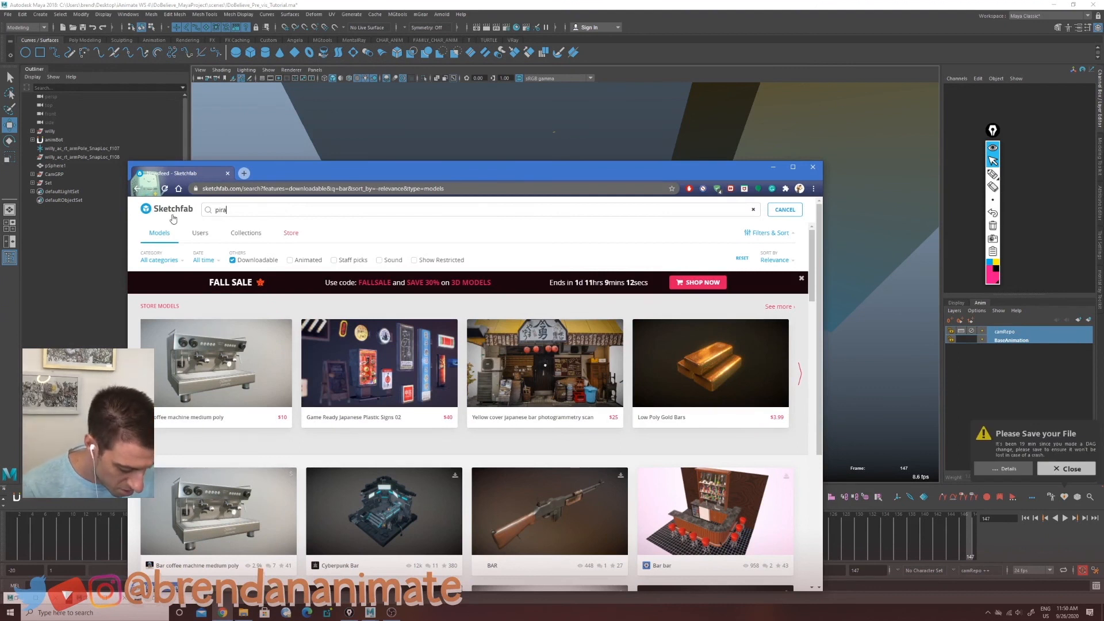
key("Return")
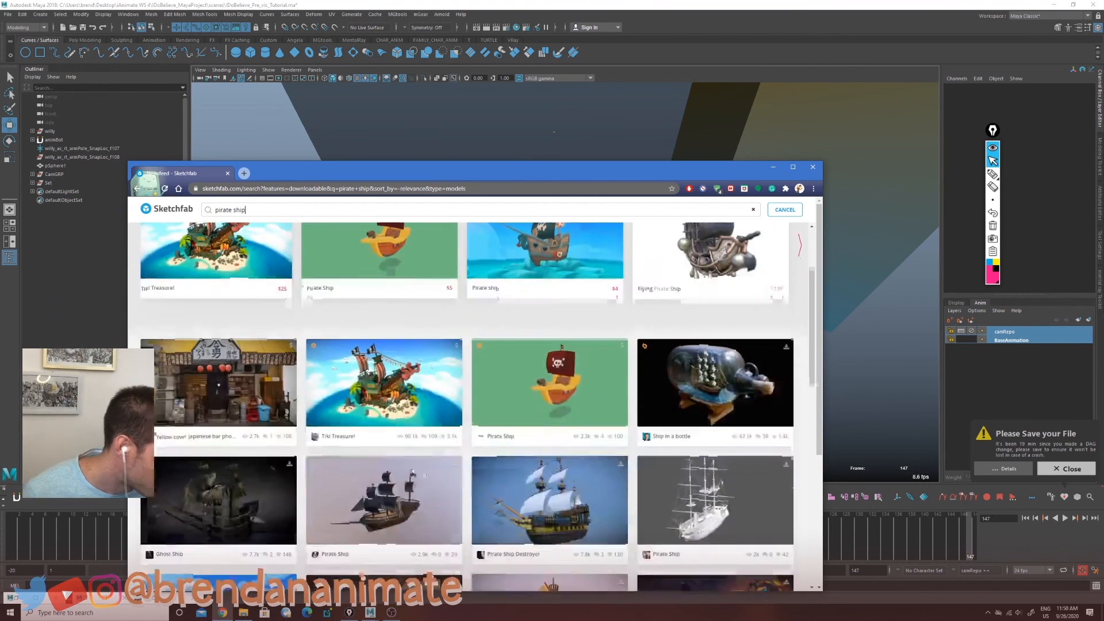
scroll(561, 423, "down", 2)
scroll(433, 417, "down", 1)
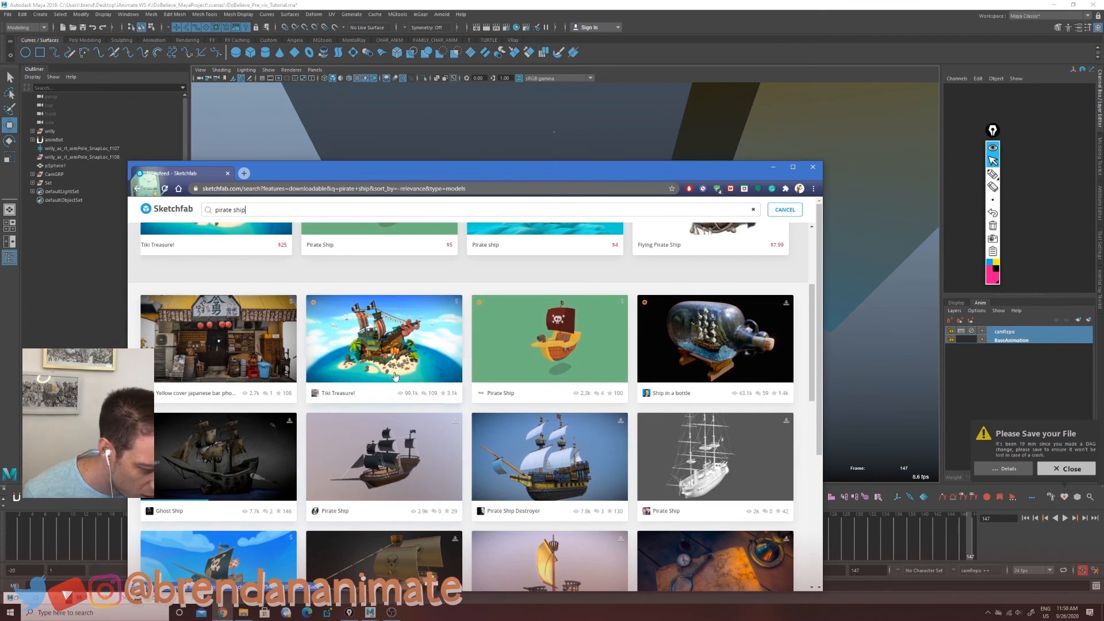
Step: Open the Tiki Treasure model, zoom and orbit its 3D preview, then return to the results
left_click(391, 351)
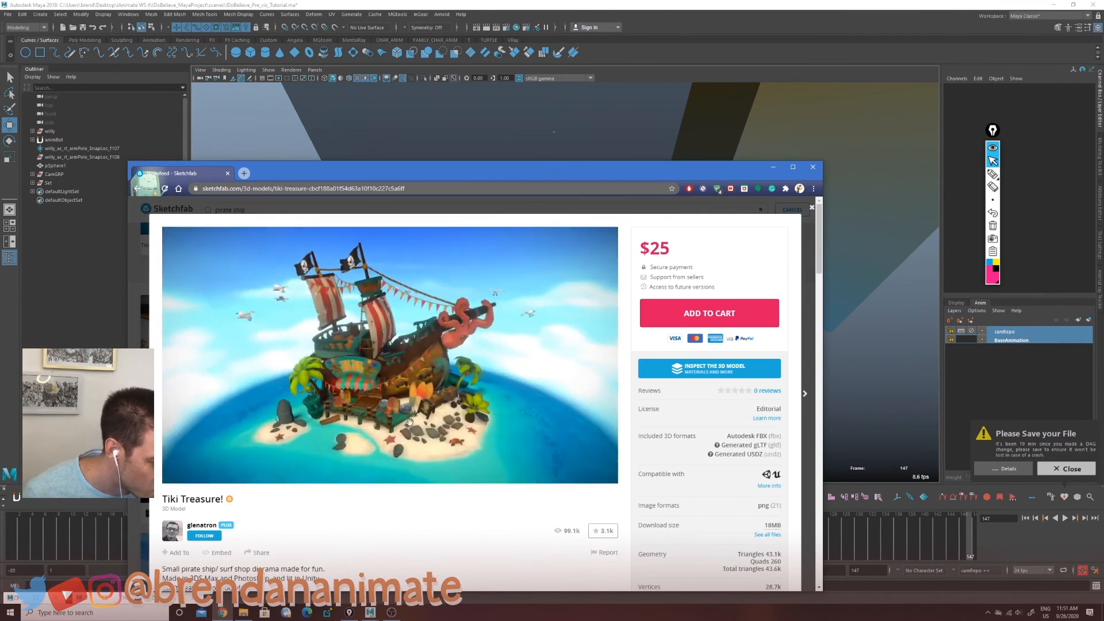
scroll(410, 421, "up", 10)
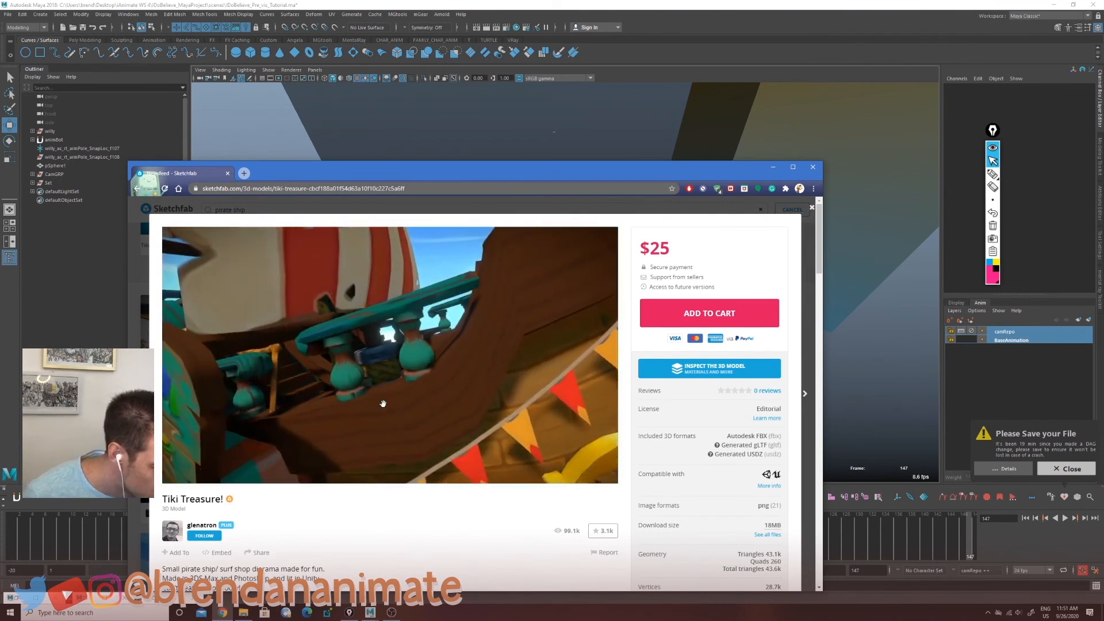
mouse_move(383, 404)
left_mouse_down()
mouse_move(377, 375)
mouse_move(407, 373)
mouse_move(372, 381)
mouse_move(438, 397)
left_mouse_up()
left_click(139, 267)
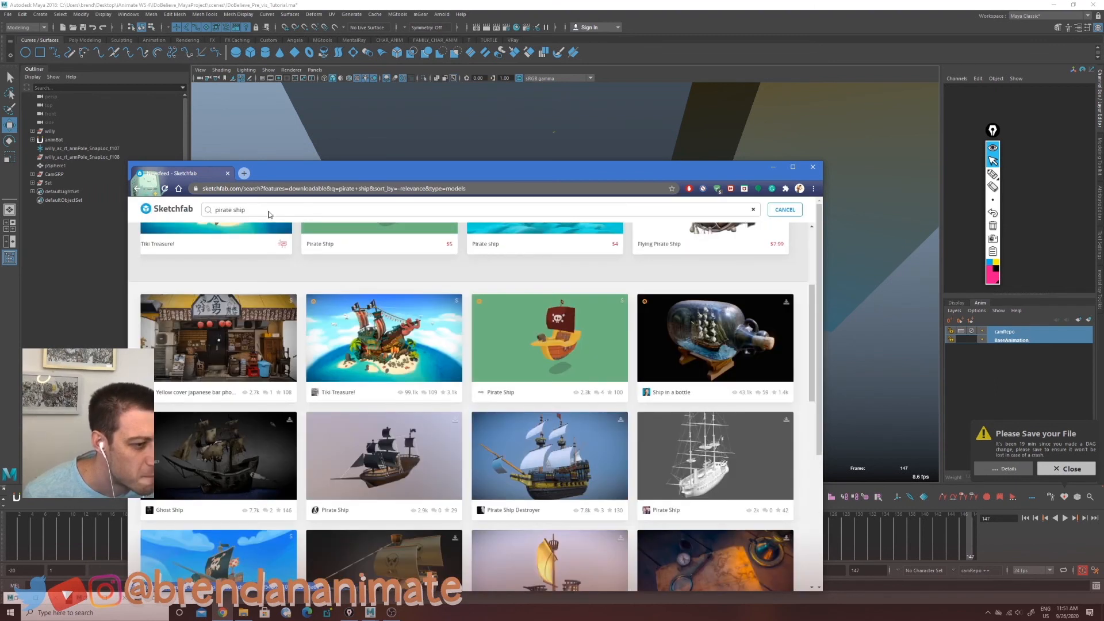
Step: Replace the search with barrel and browse the downloadable barrel models
left_click_drag(234, 212, 176, 213)
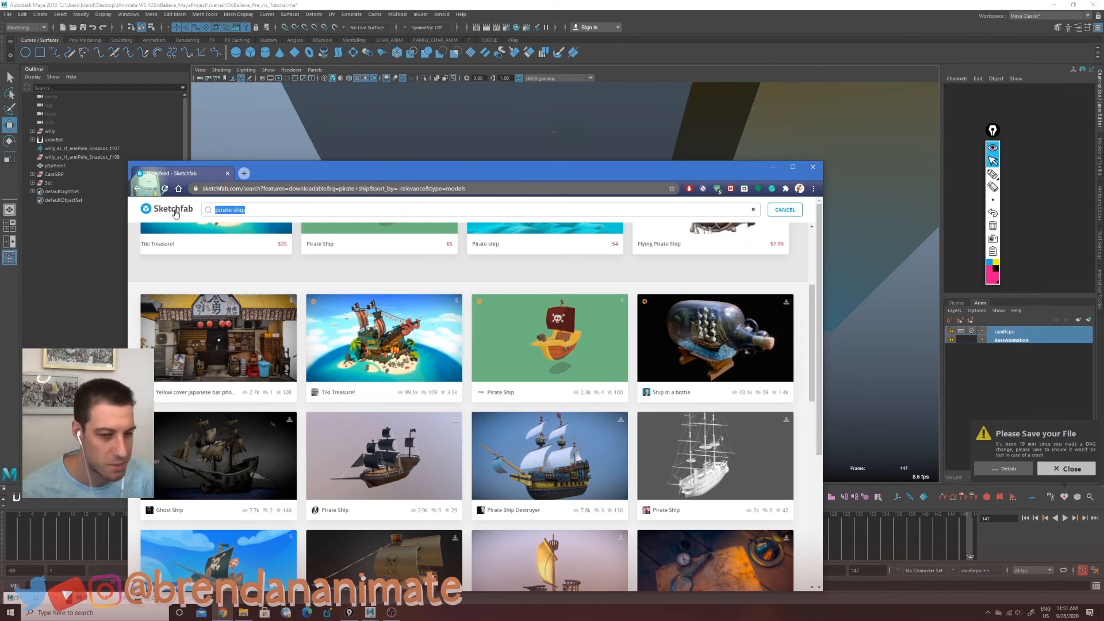
type("b")
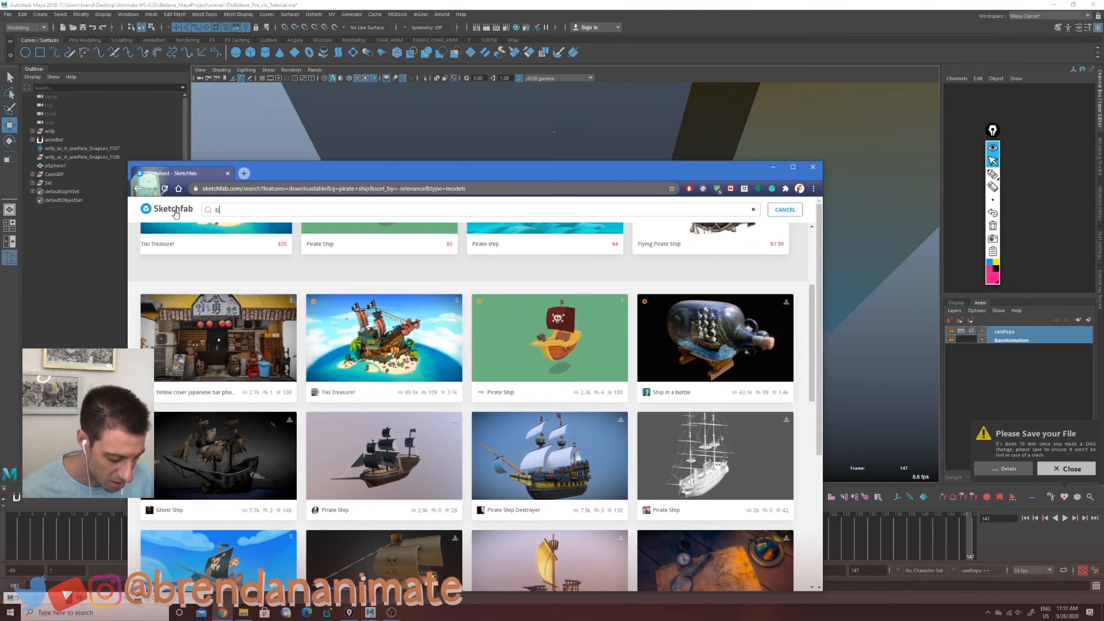
type("arrel")
key("Return")
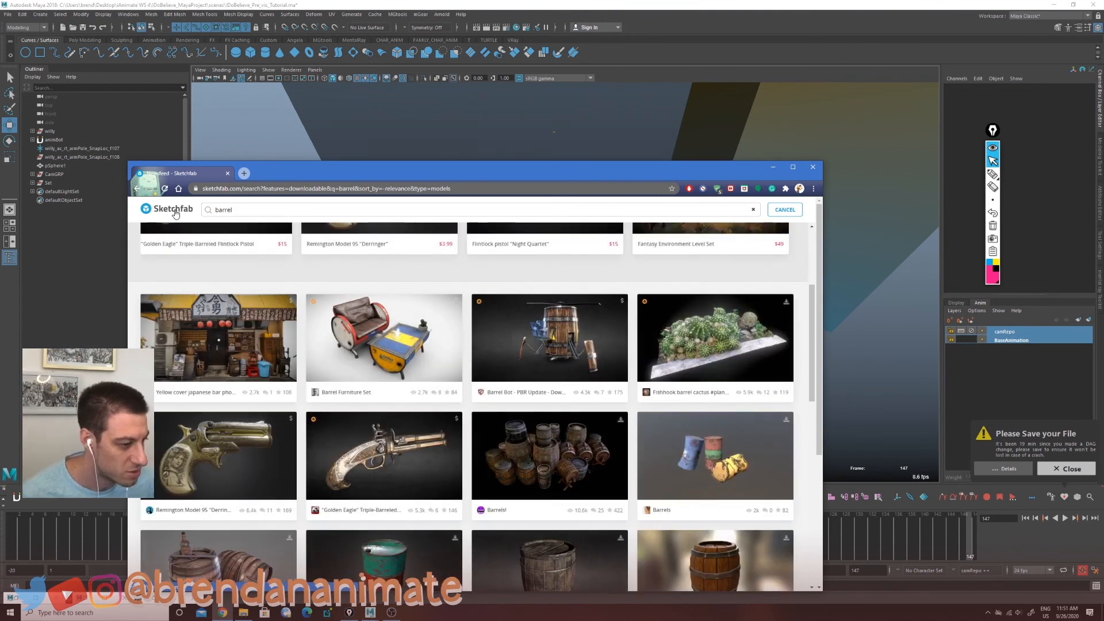
scroll(667, 429, "down", 2)
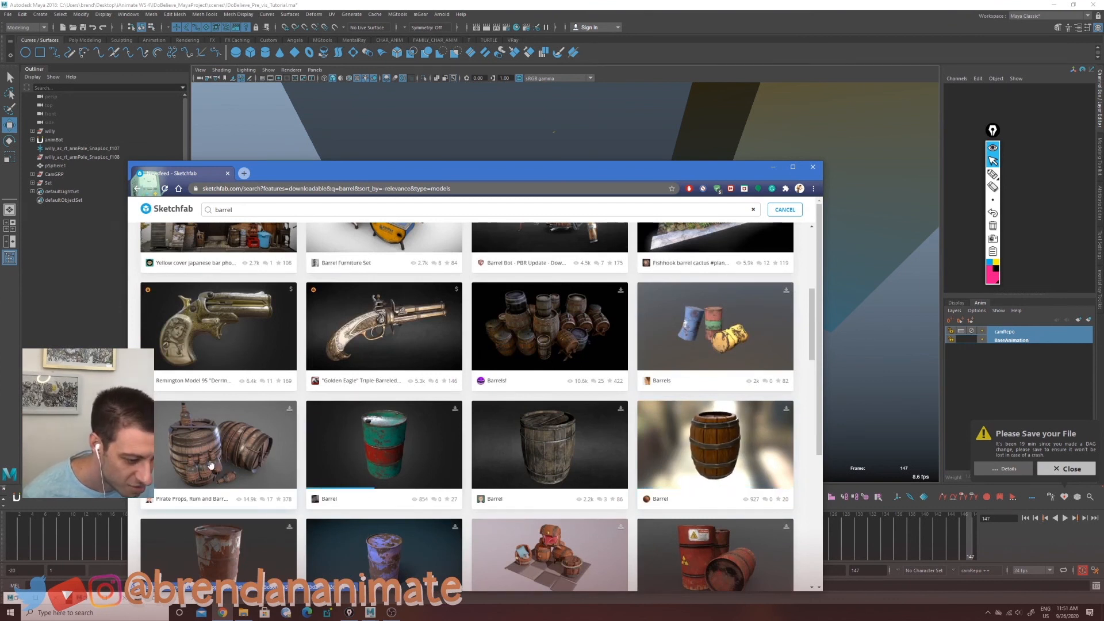
scroll(380, 410, "up", 1)
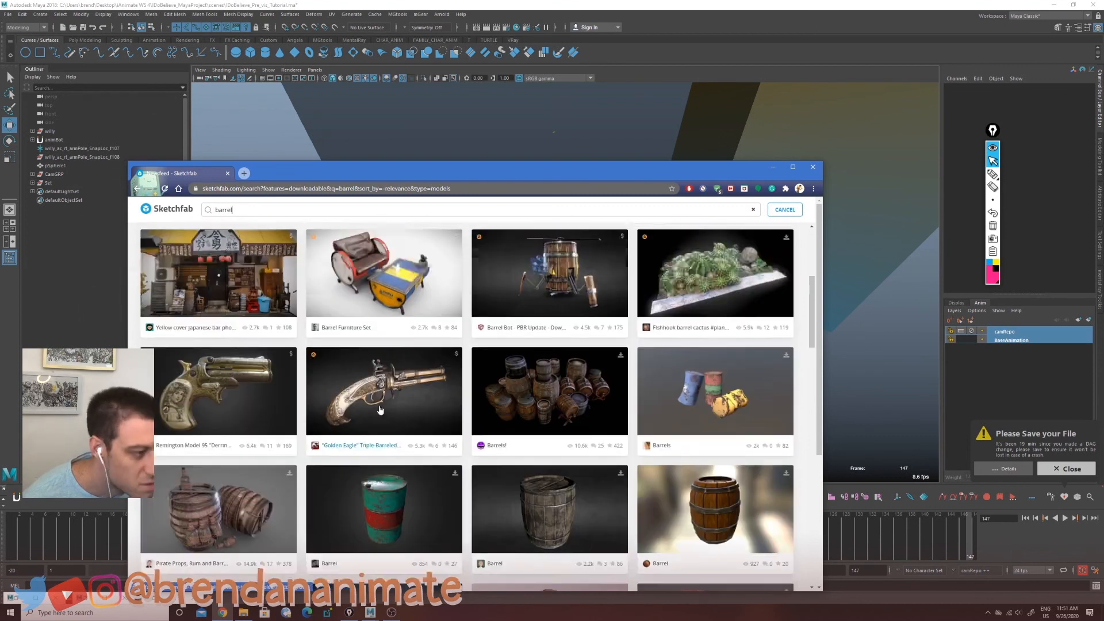
scroll(380, 409, "up", 4)
Step: Open the Barrels! model by TooManyDemons and bring up its download options
scroll(385, 411, "down", 2)
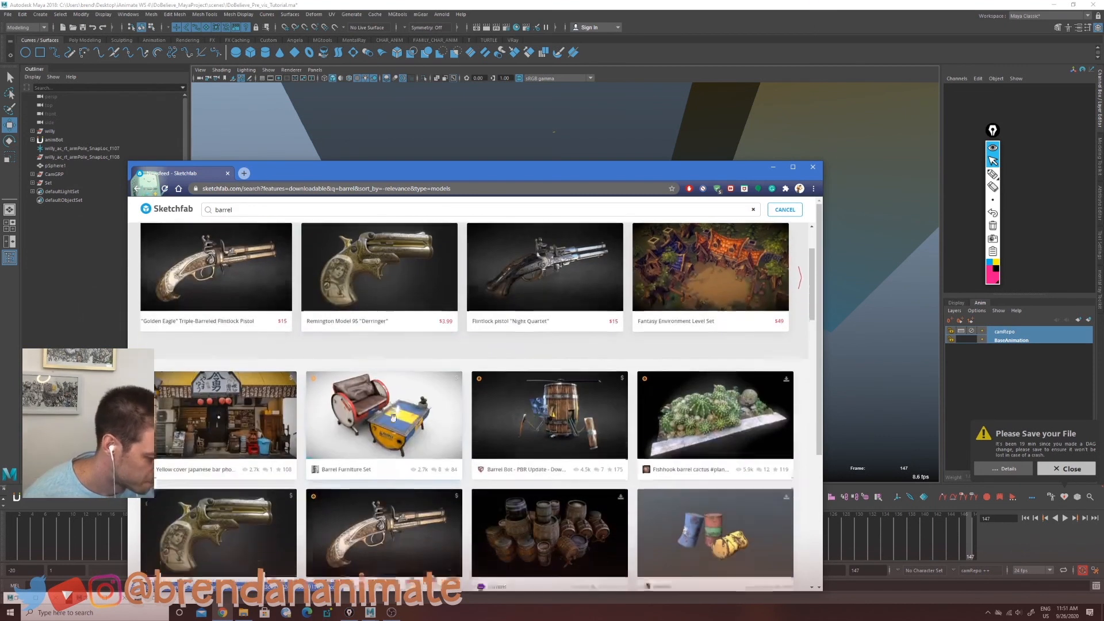
scroll(393, 418, "down", 1)
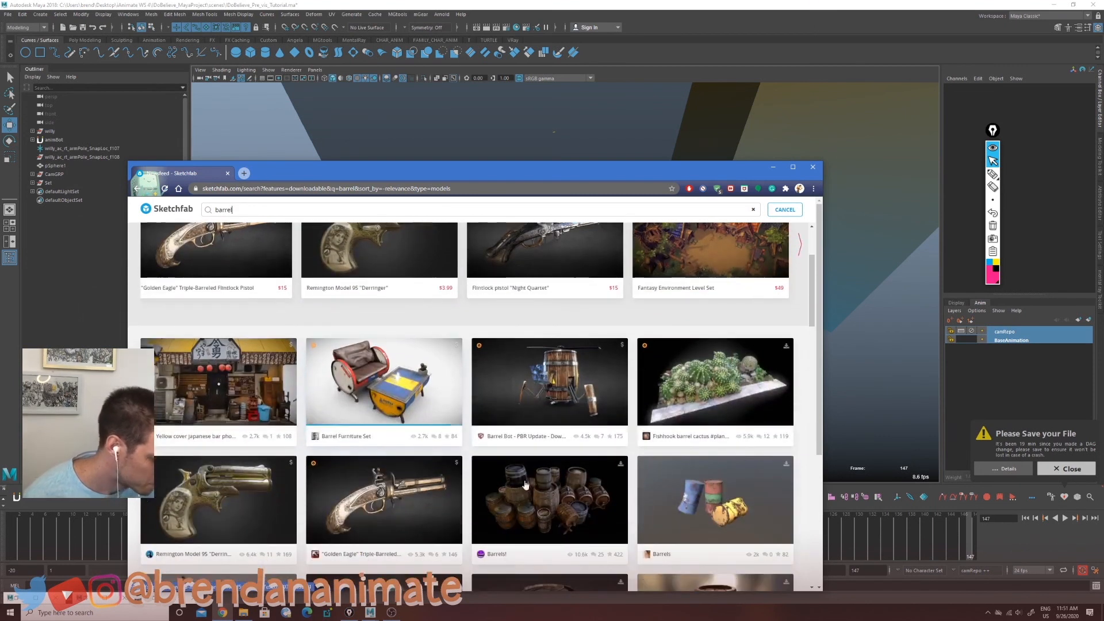
left_click(557, 504)
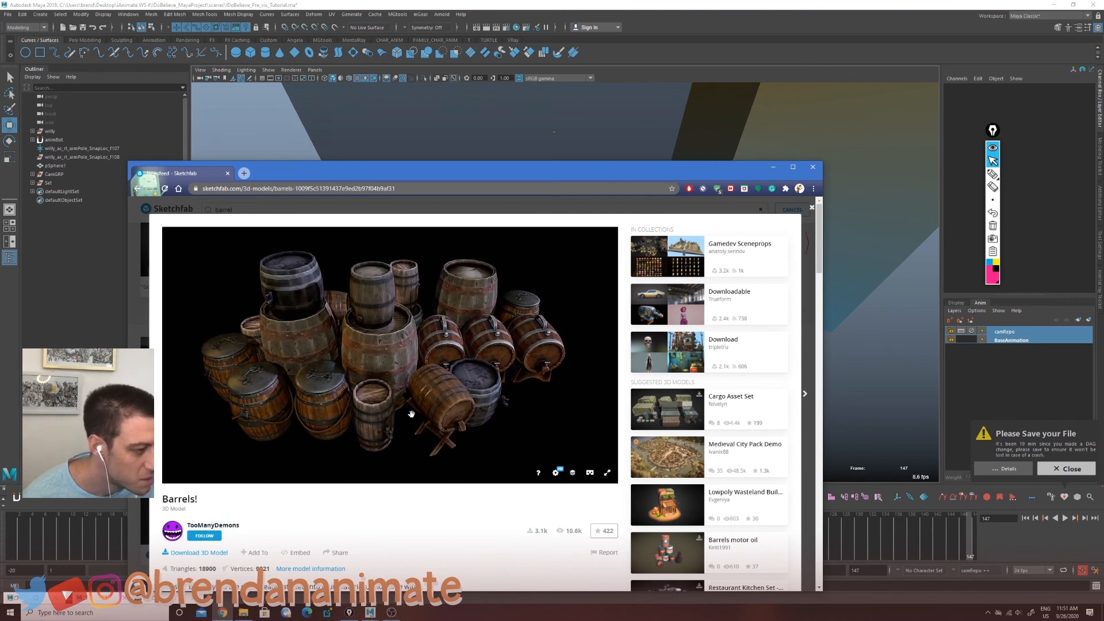
left_click(201, 553)
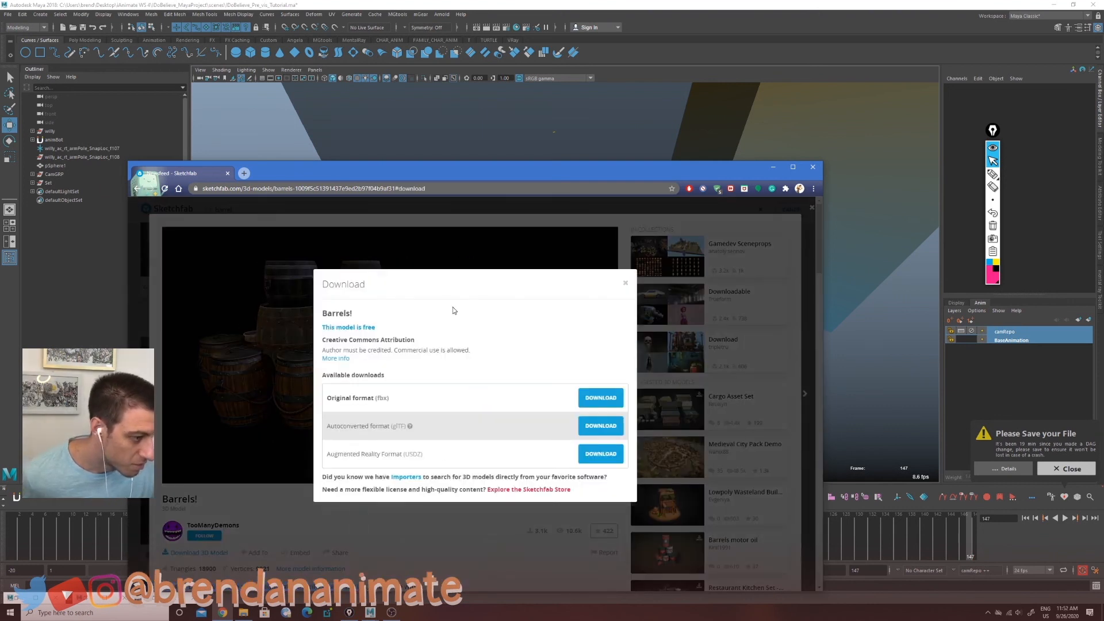
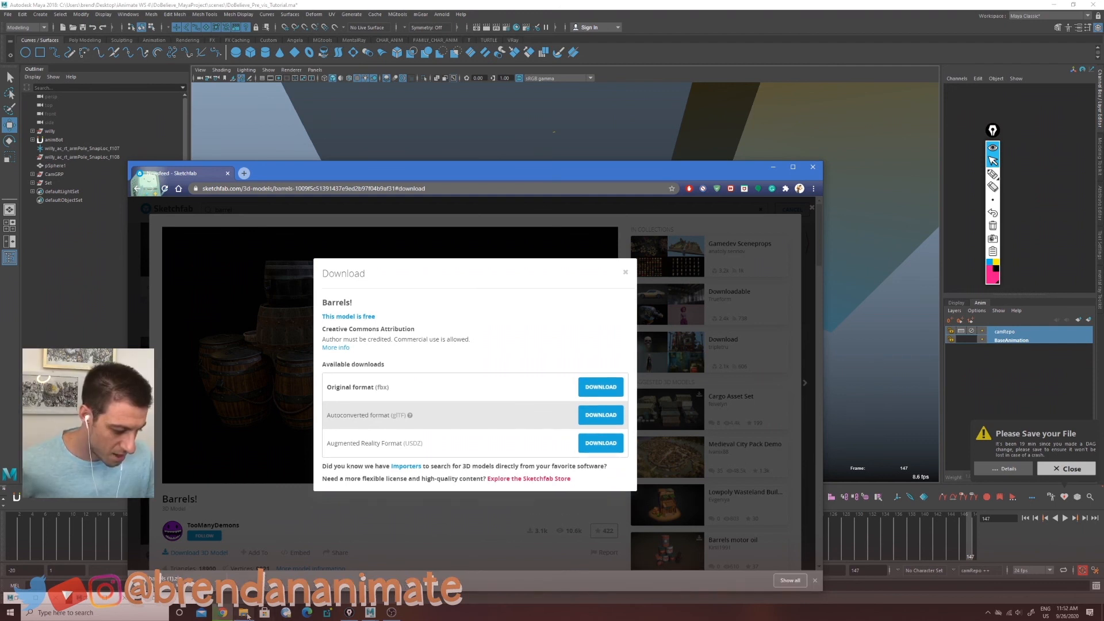
Step: Open the downloaded barrels archive in Downloads and extract its source and textures folders
left_click(245, 612)
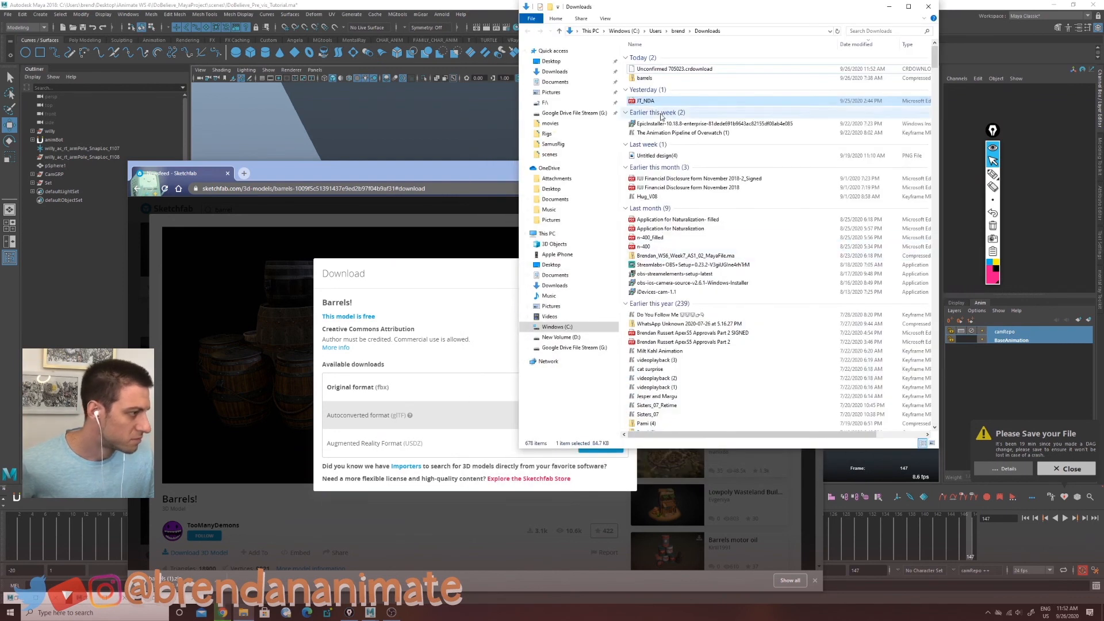
left_click(644, 78)
double_click(645, 78)
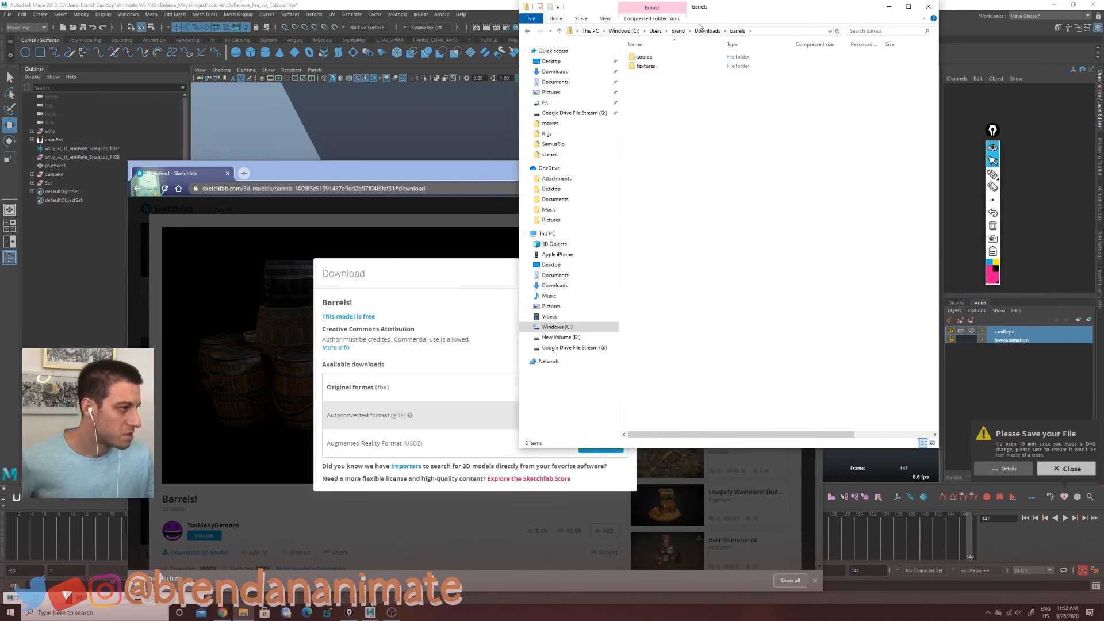
left_click_drag(734, 14, 361, 92)
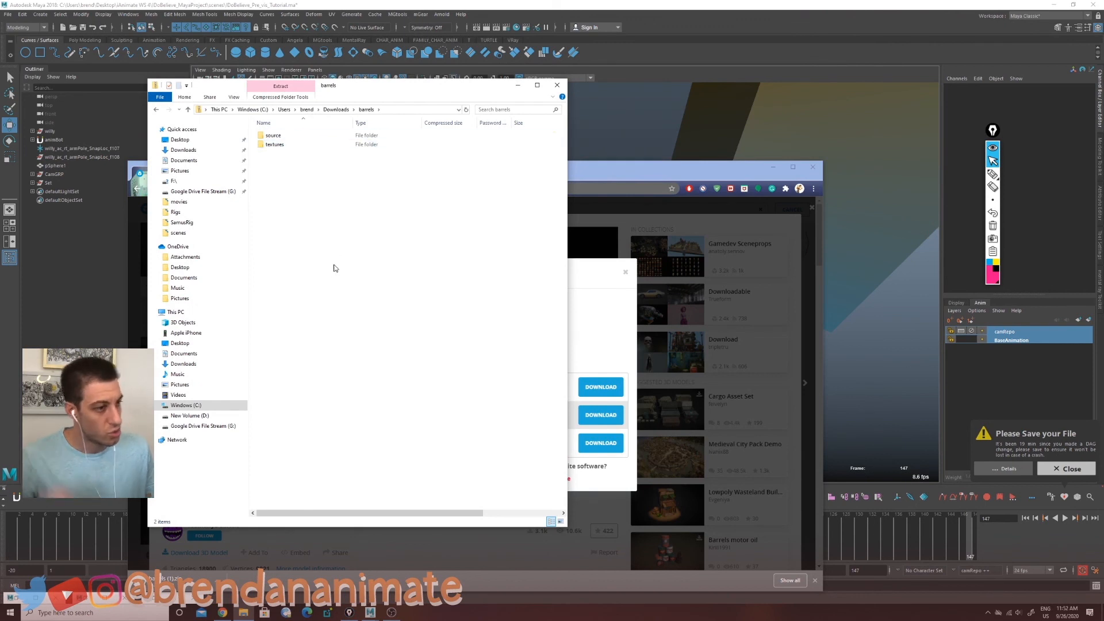
left_click_drag(288, 163, 276, 133)
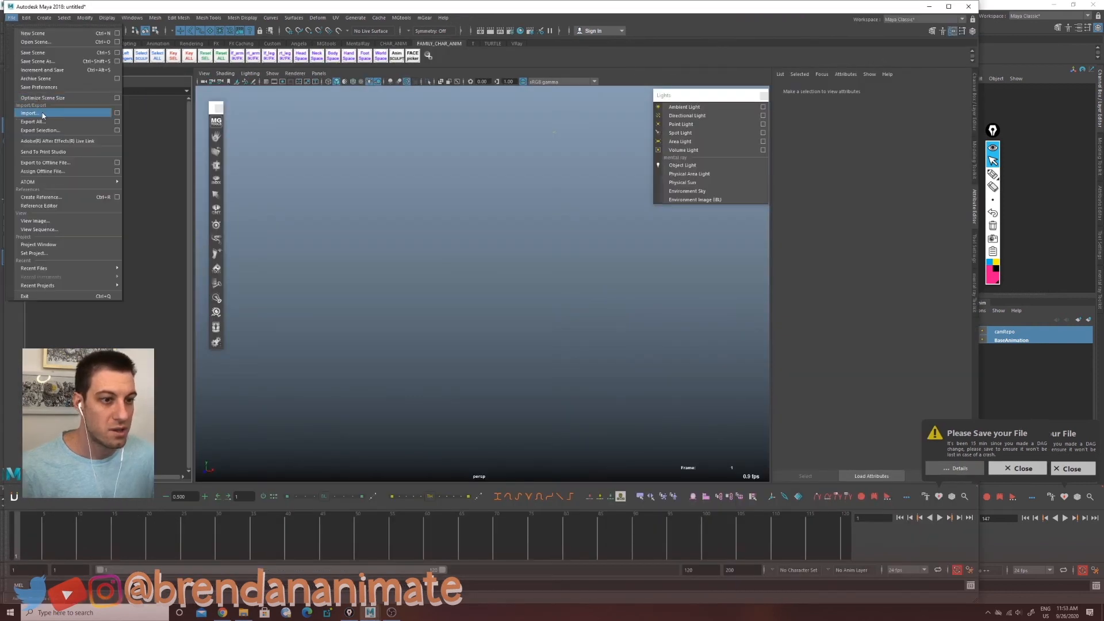
left_click(34, 114)
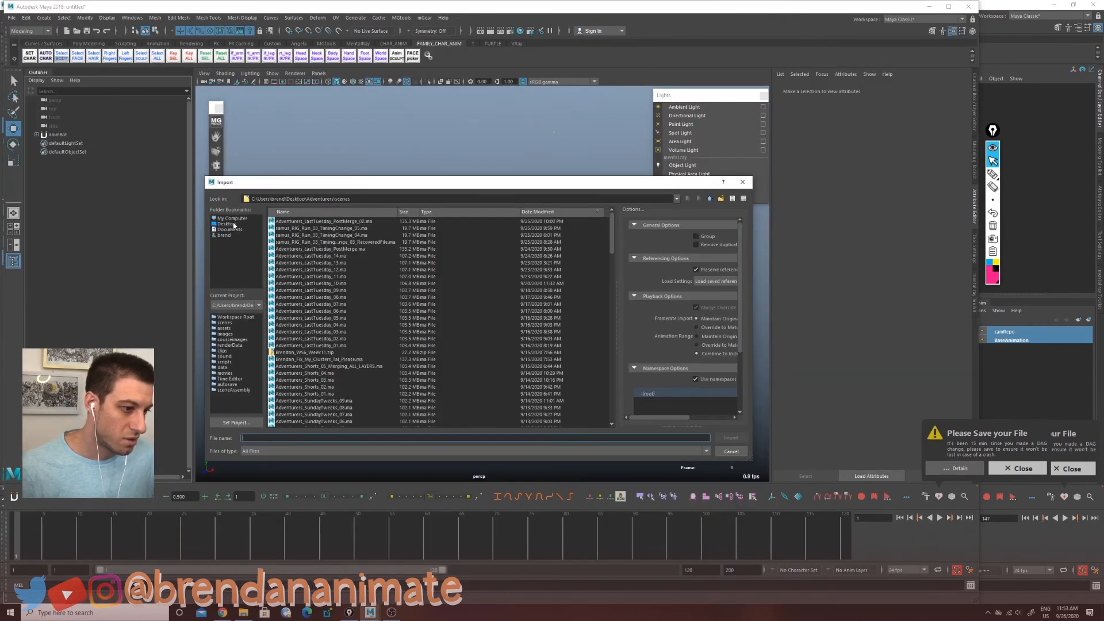
Step: Import Barrels_Scene.fbx from the textureTest source folder on the Desktop into the scene
left_click(238, 220)
left_click(227, 224)
double_click(289, 326)
double_click(285, 227)
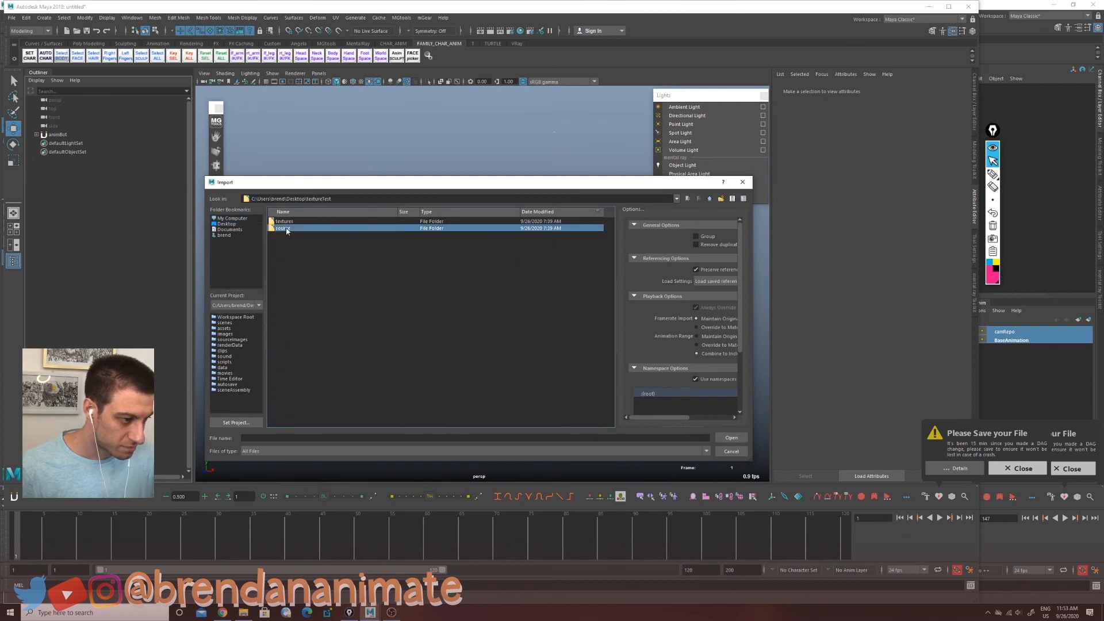
left_click(297, 223)
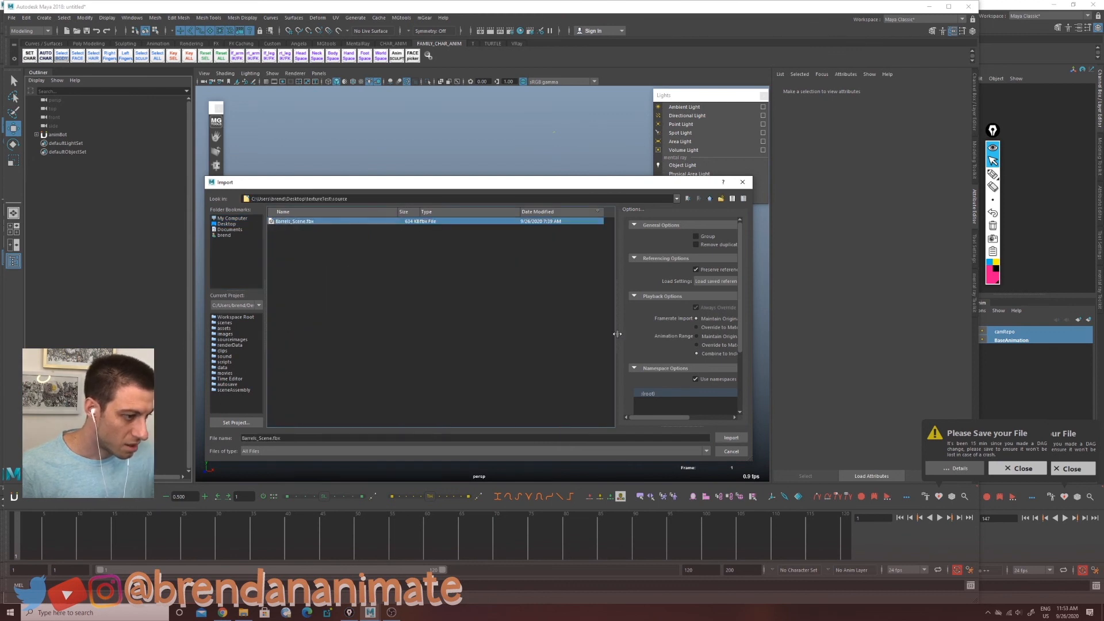
left_click(731, 437)
Step: Select the imported barrels mesh and inspect it from several angles
key("w")
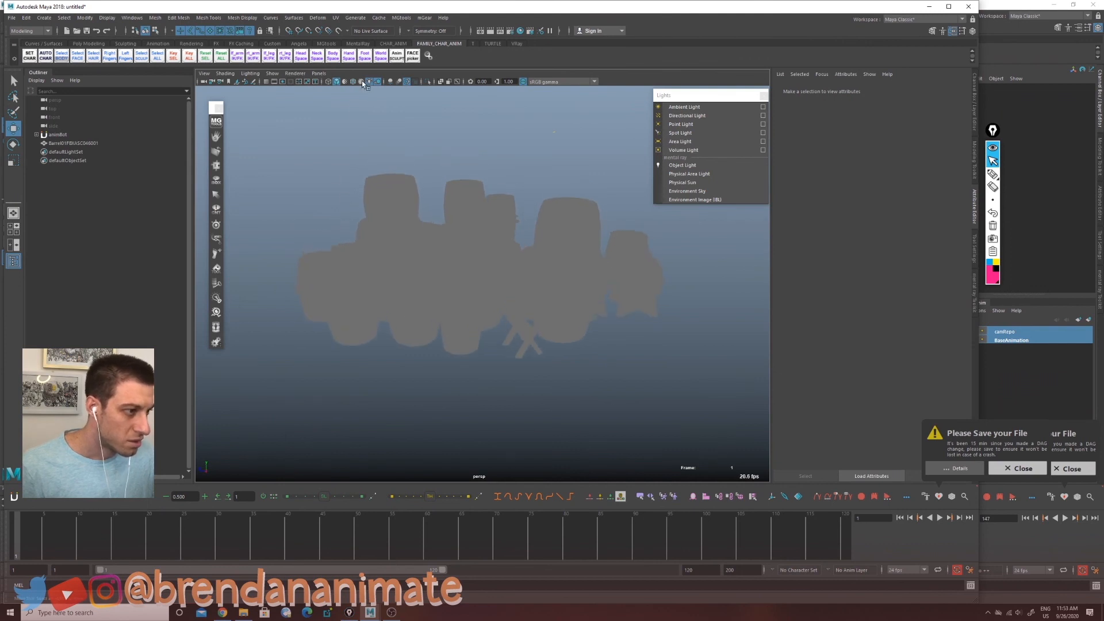
left_click_drag(410, 203, 466, 264, "alt")
left_click(467, 264)
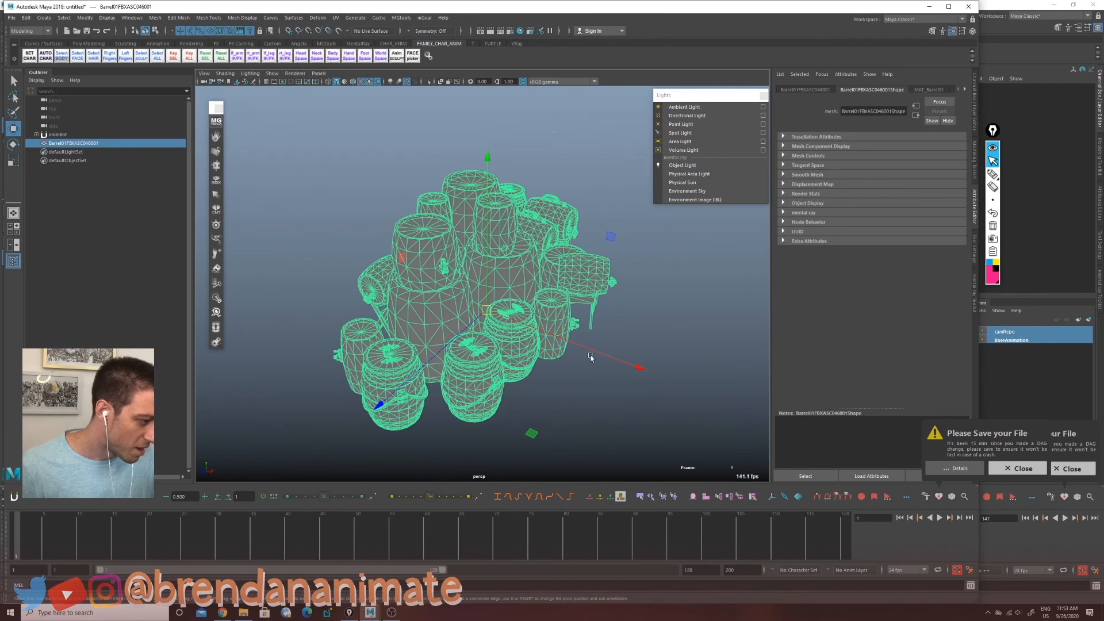
left_click_drag(563, 357, 521, 337, "alt")
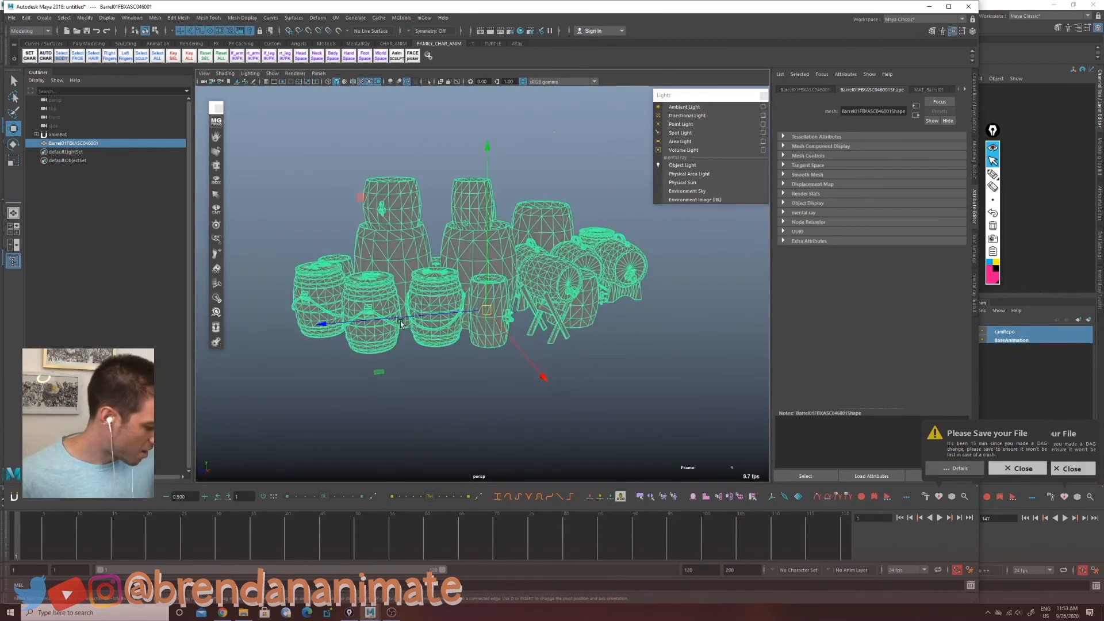
left_click(524, 402)
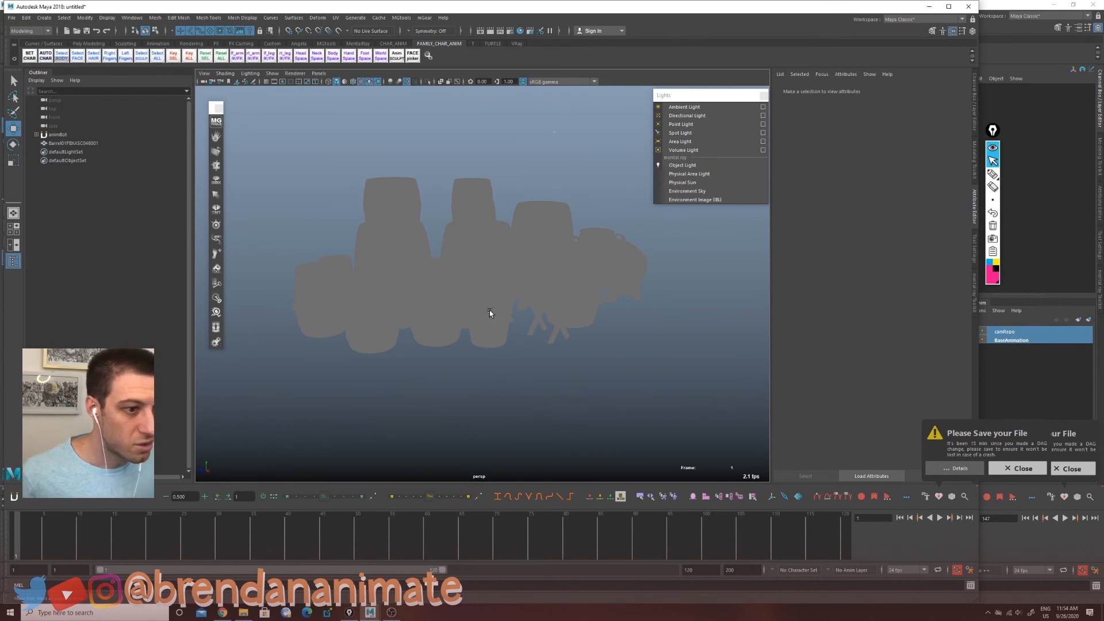
Step: Open Hypershade and graph the MAT_Barrel01 material network
left_click(520, 32)
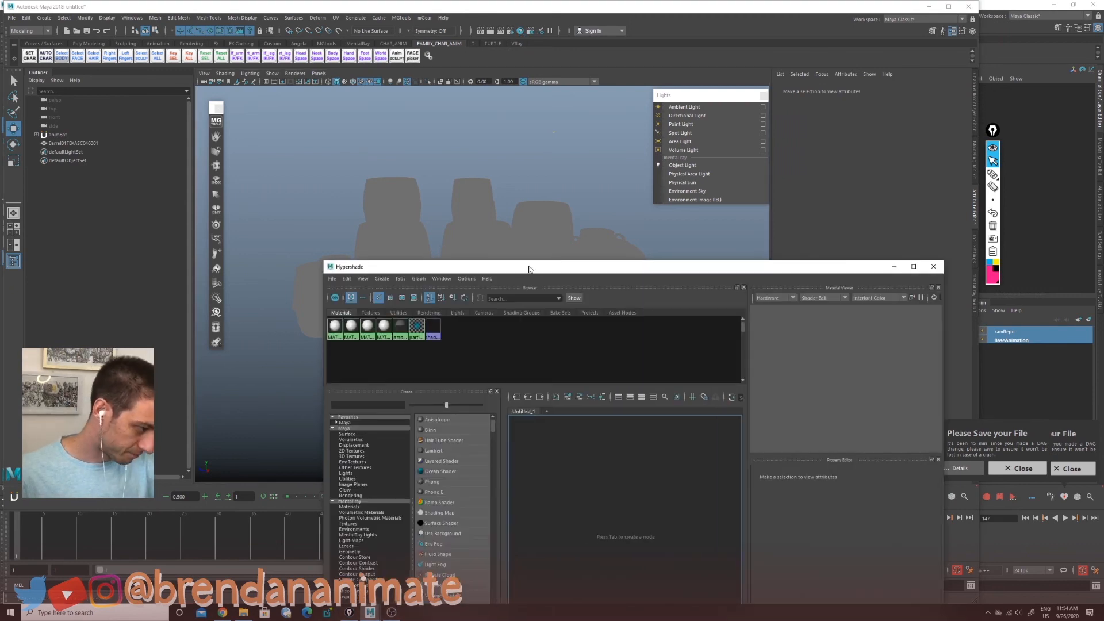
left_click_drag(529, 269, 525, 82)
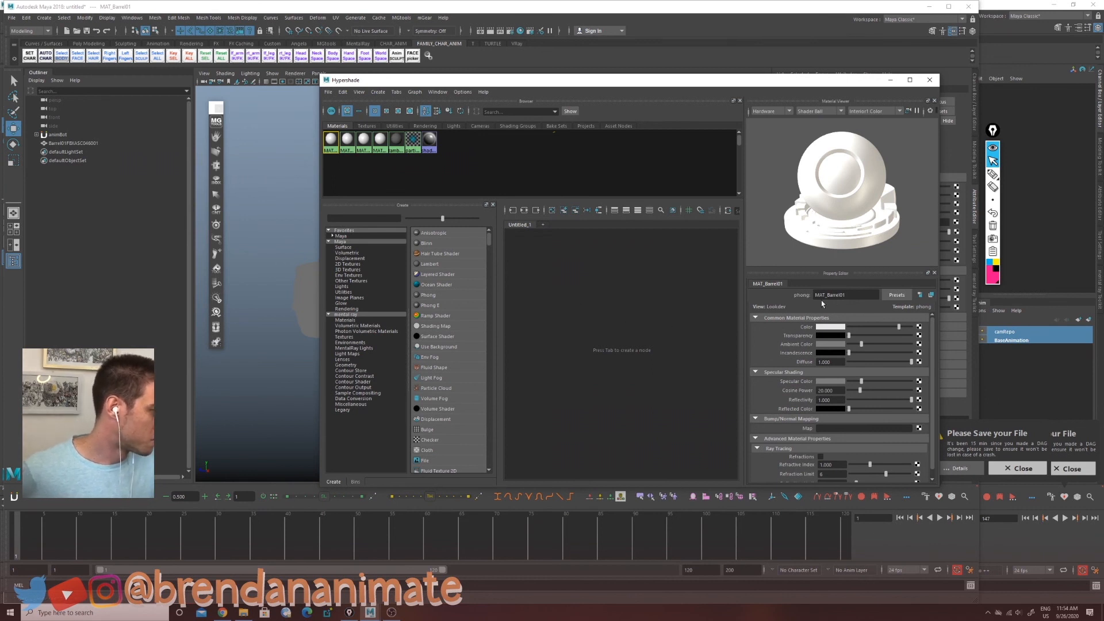
left_click(364, 146)
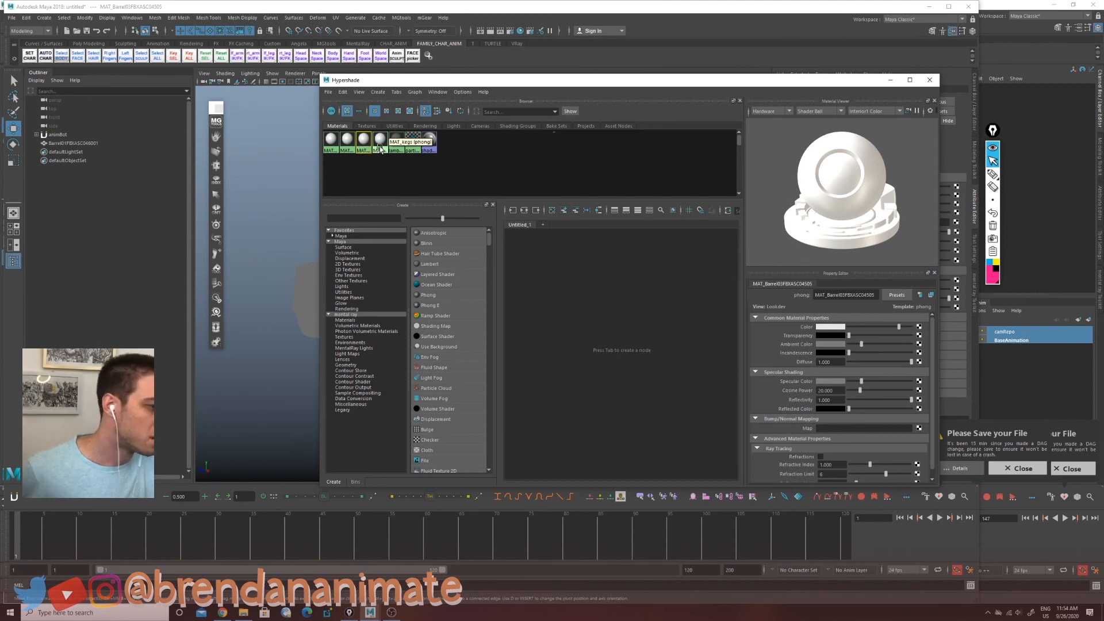
left_click(378, 149)
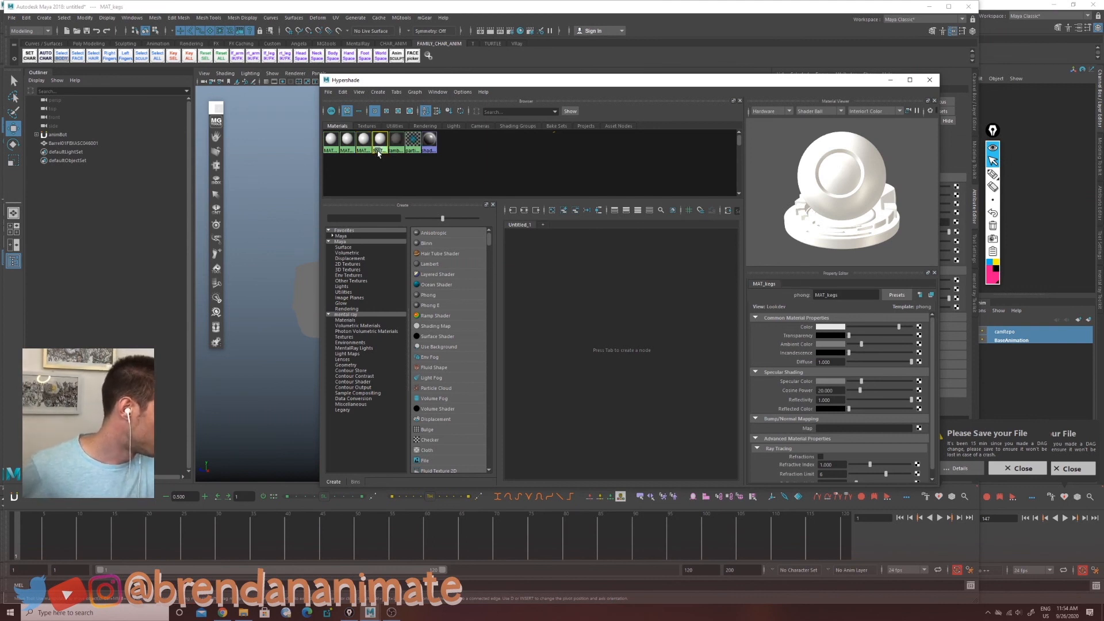
left_click(331, 141)
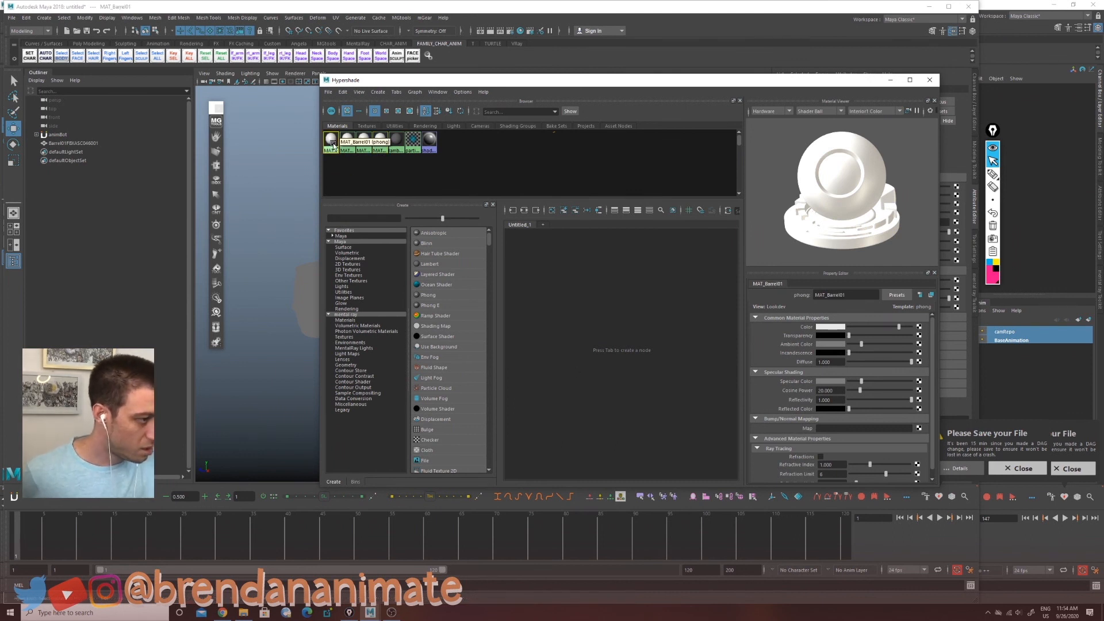
left_click(414, 92)
left_click(477, 130)
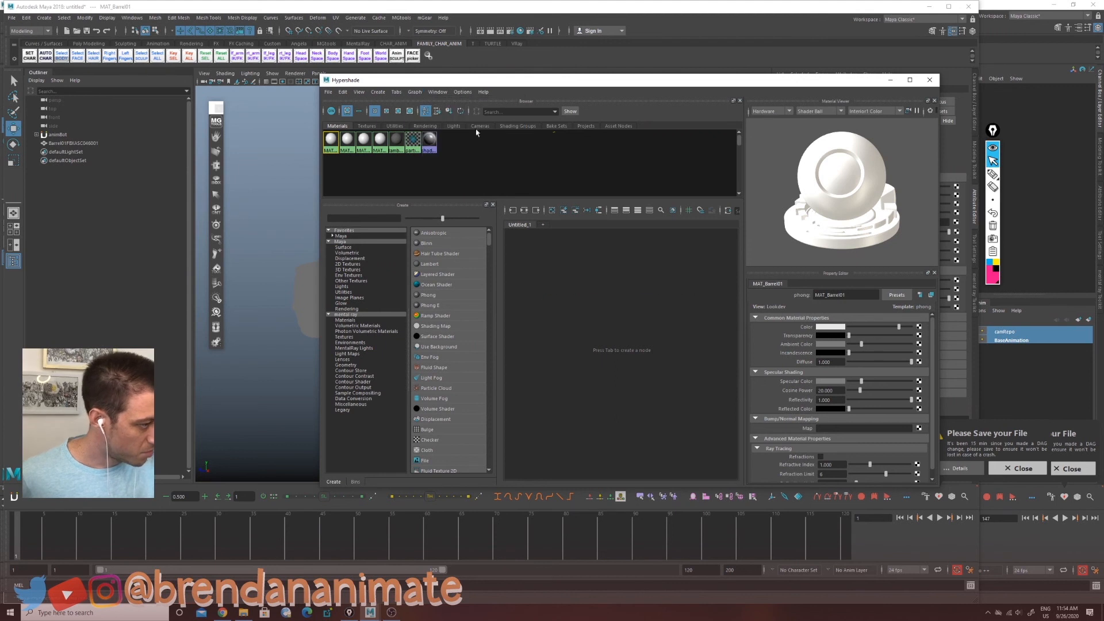
left_click_drag(566, 312, 575, 313)
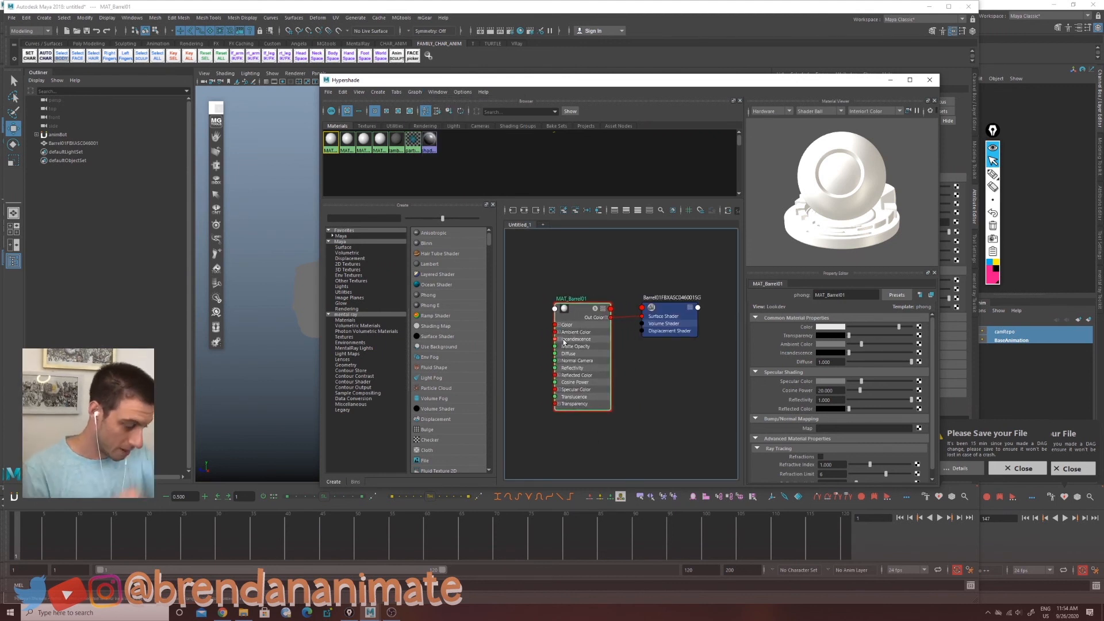
middle_click_drag(532, 375, 551, 376, "alt")
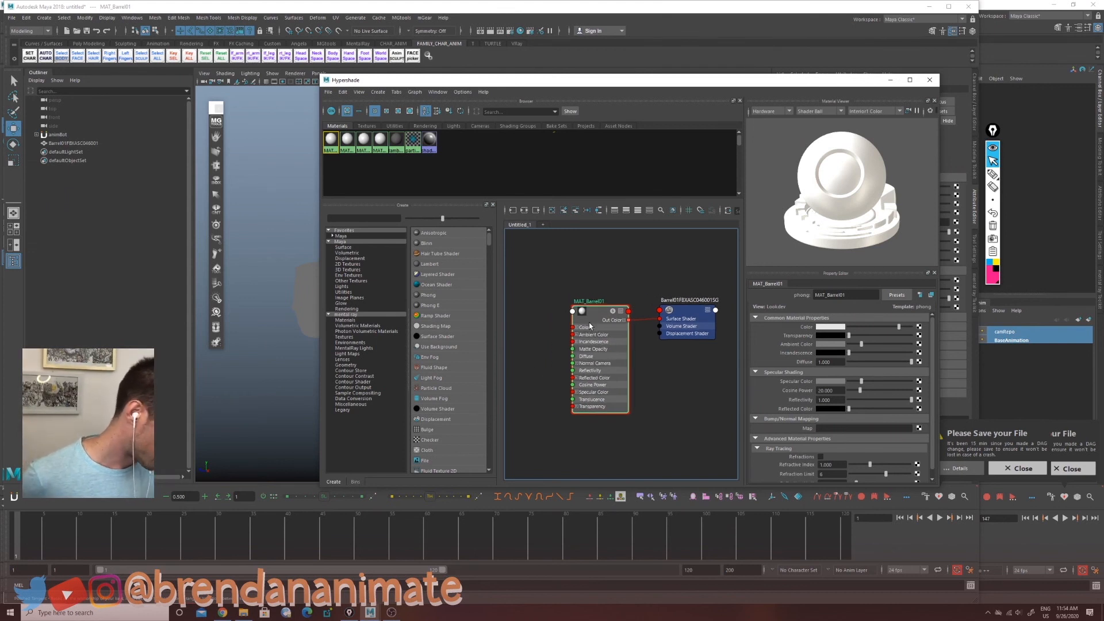
Step: Connect a file texture to MAT_Barrel01's color and load None_Base_Color.png from the textures folder
left_click(919, 328)
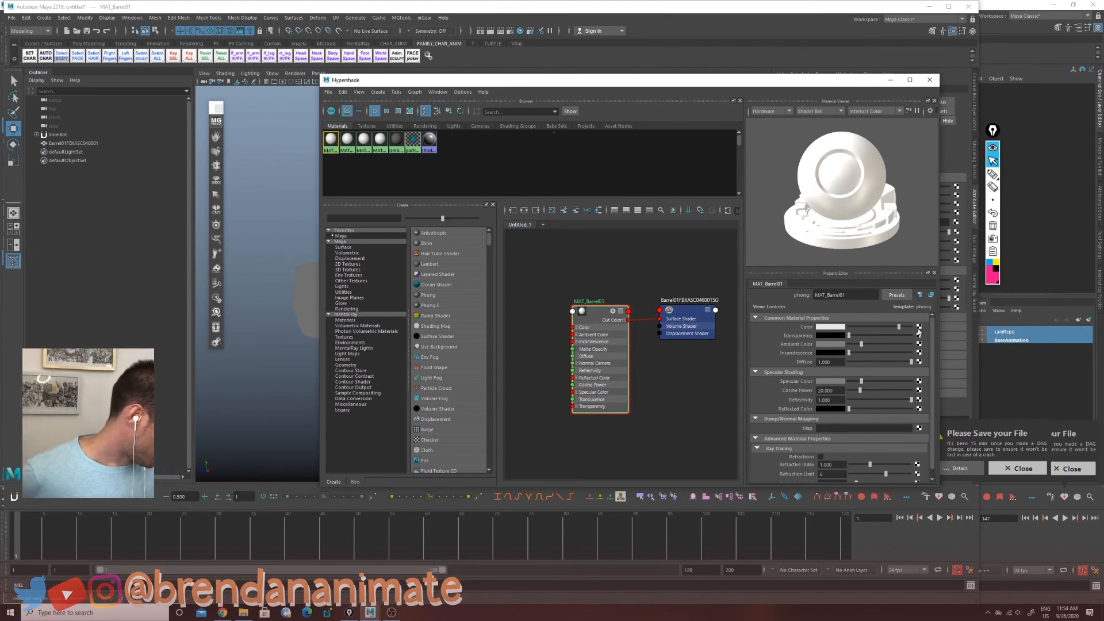
left_click(476, 278)
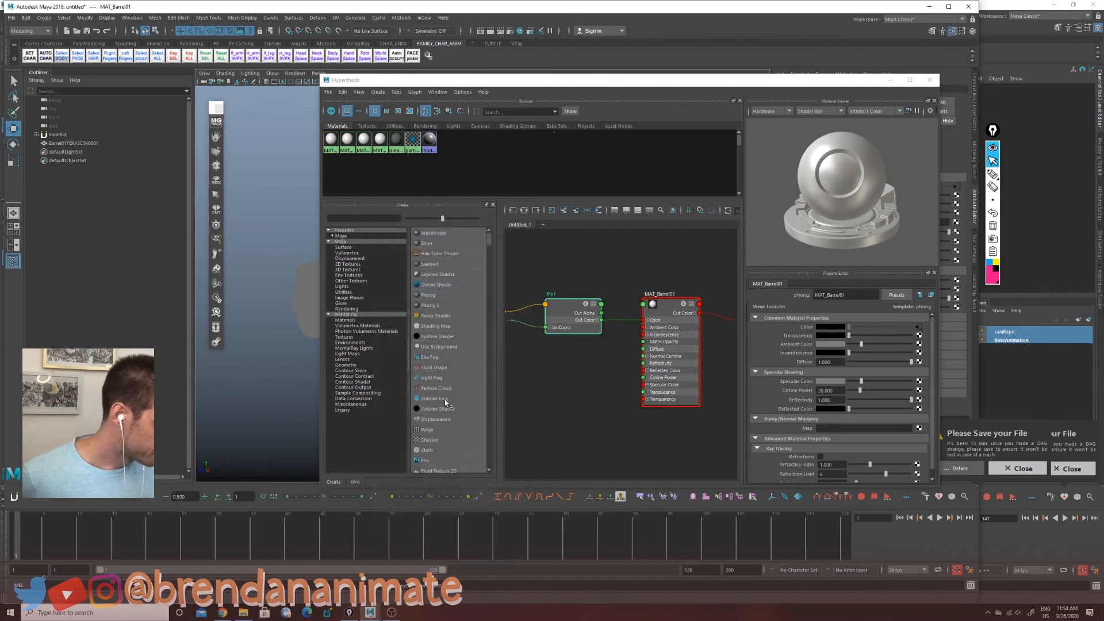
left_click(927, 354)
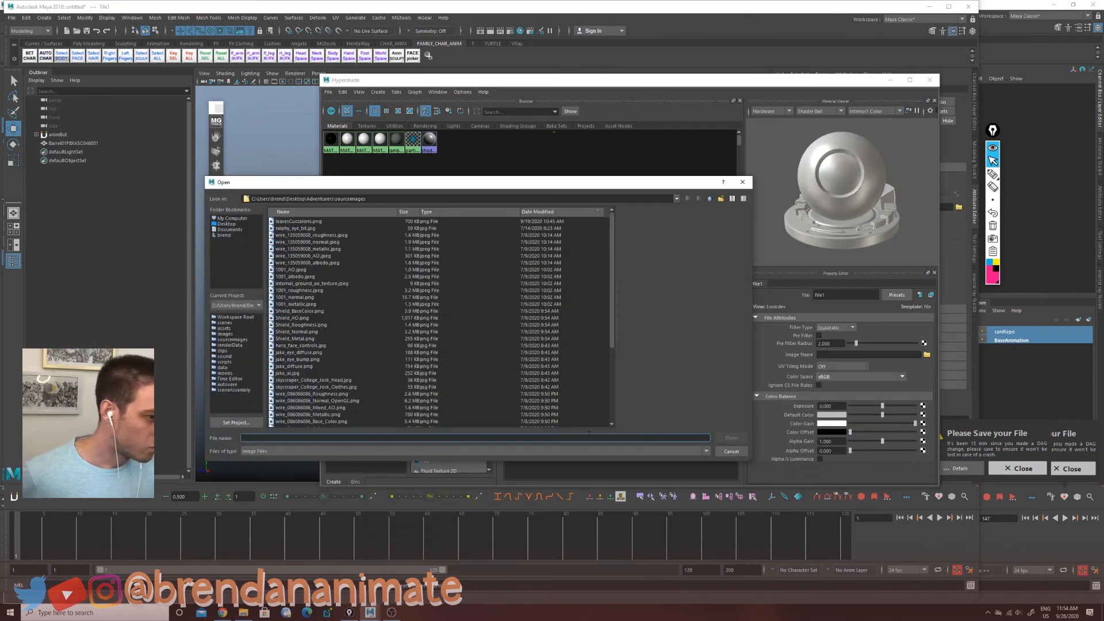
left_click(227, 224)
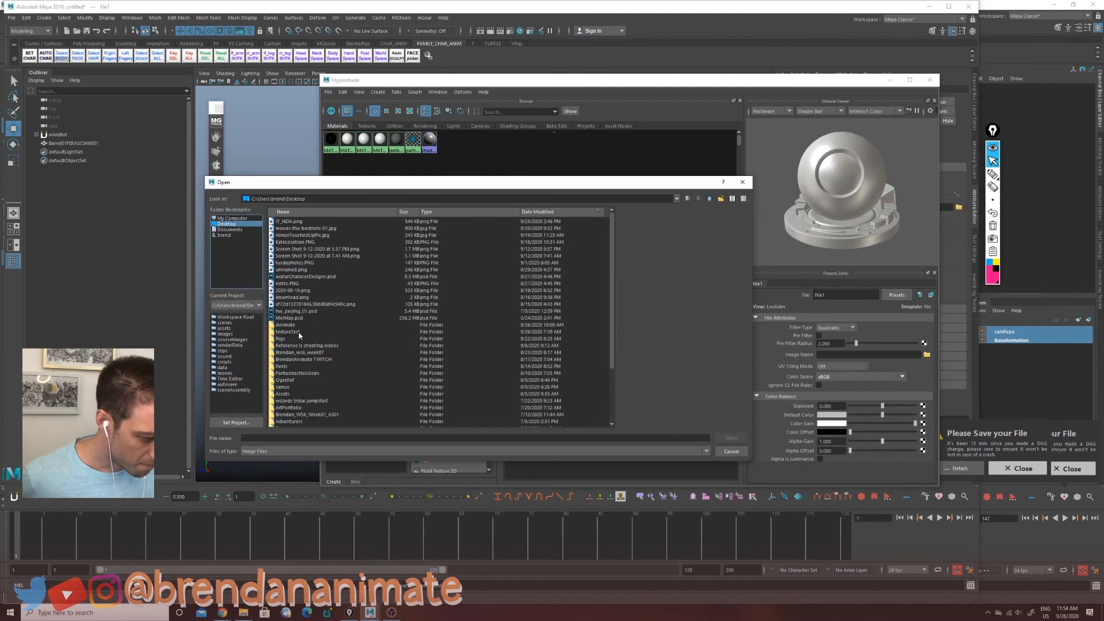
double_click(299, 332)
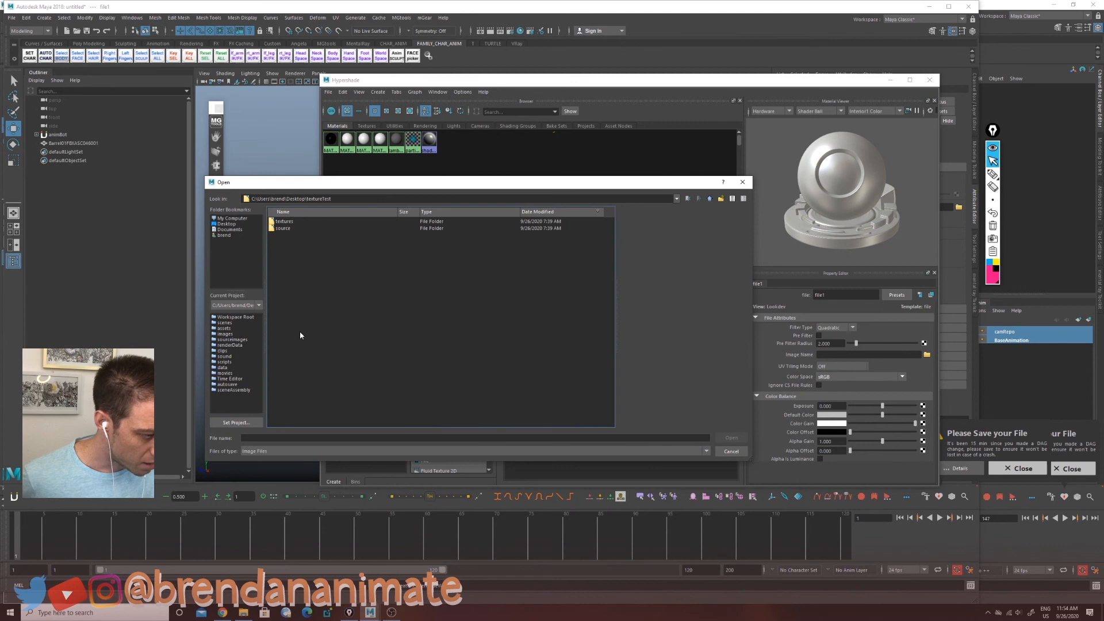
double_click(291, 223)
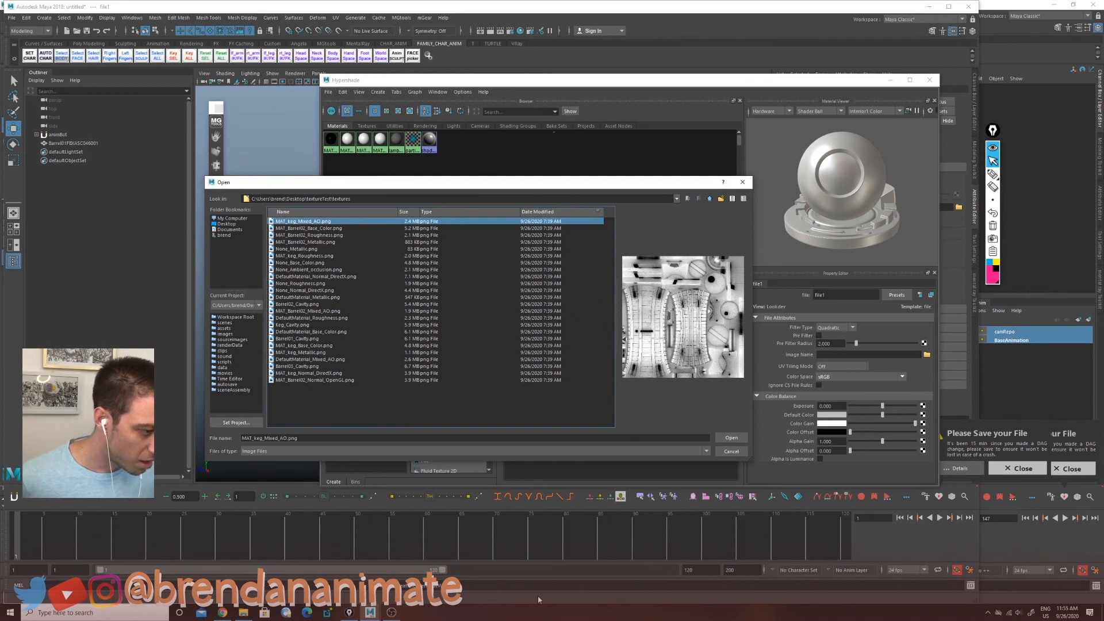
left_click(311, 229)
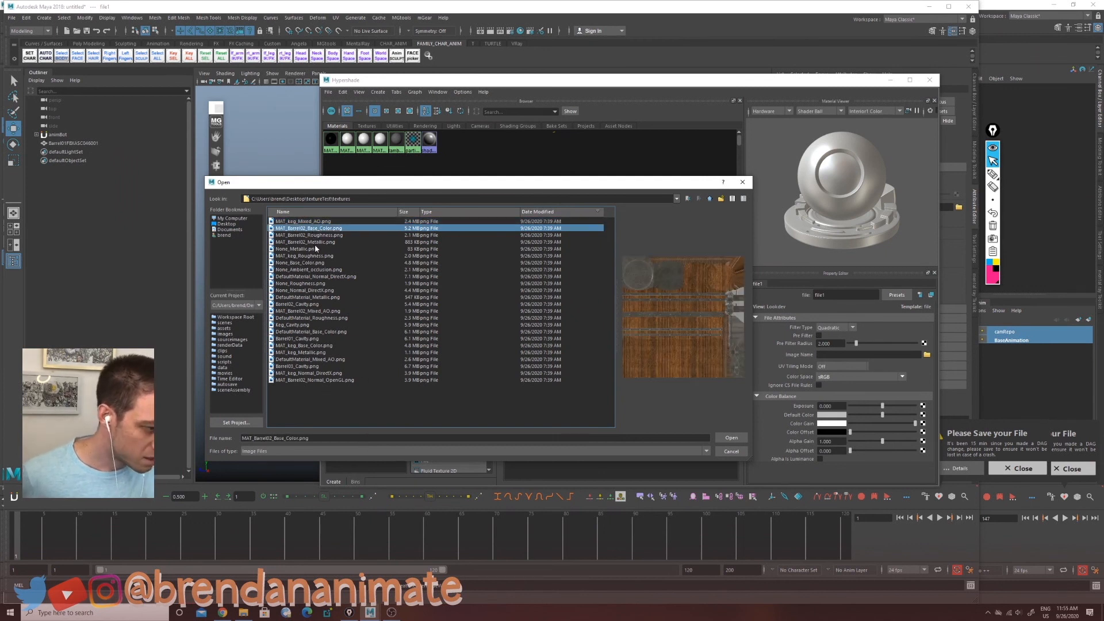
left_click(315, 263)
left_click(732, 437)
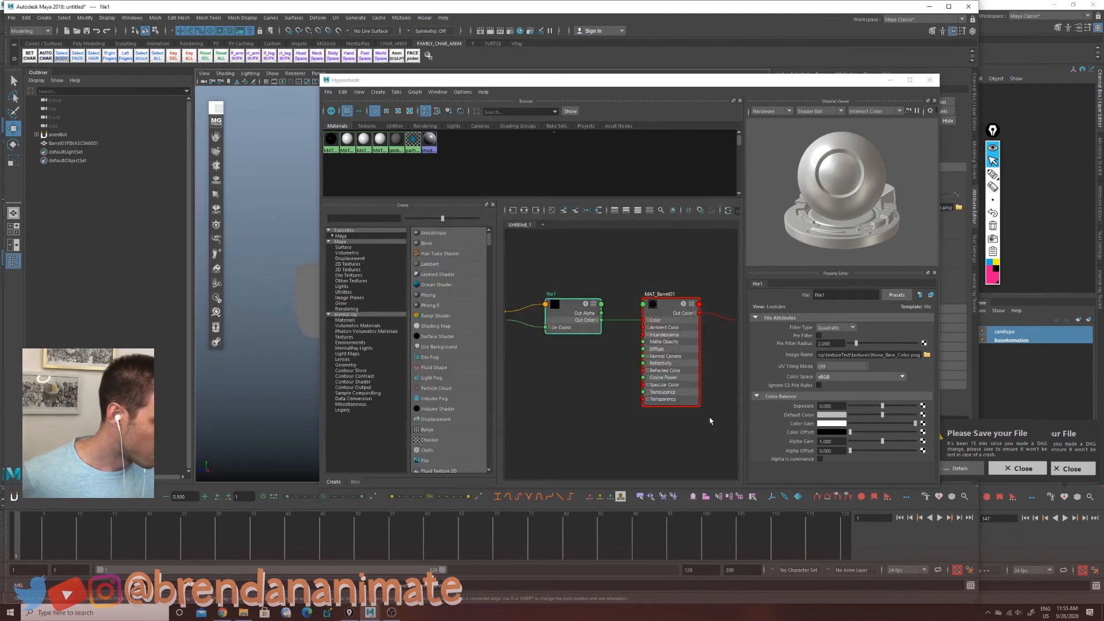
Step: Rearrange the Hypershade window and frame the texture node network
left_click_drag(322, 77, 543, 75)
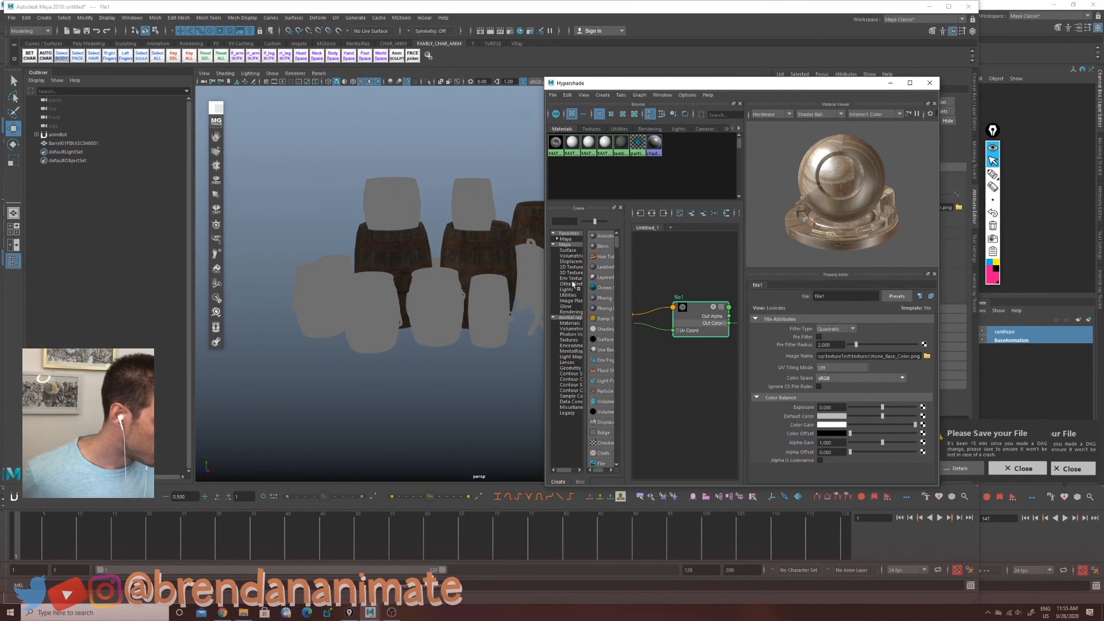
left_click_drag(780, 85, 814, 57)
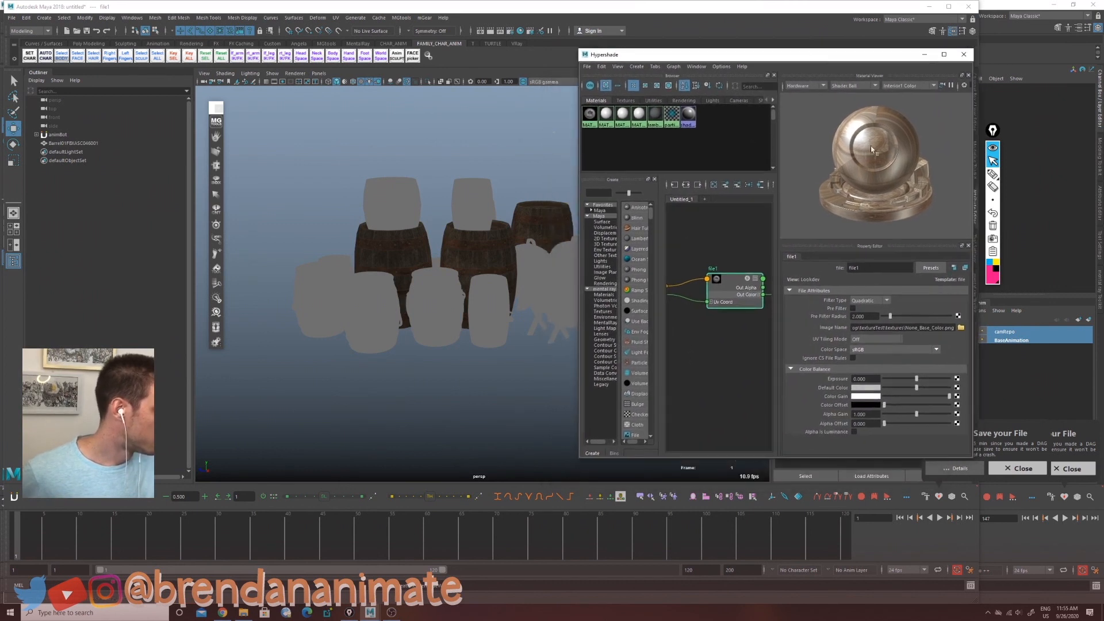
left_click_drag(661, 331, 630, 369)
left_click(630, 370)
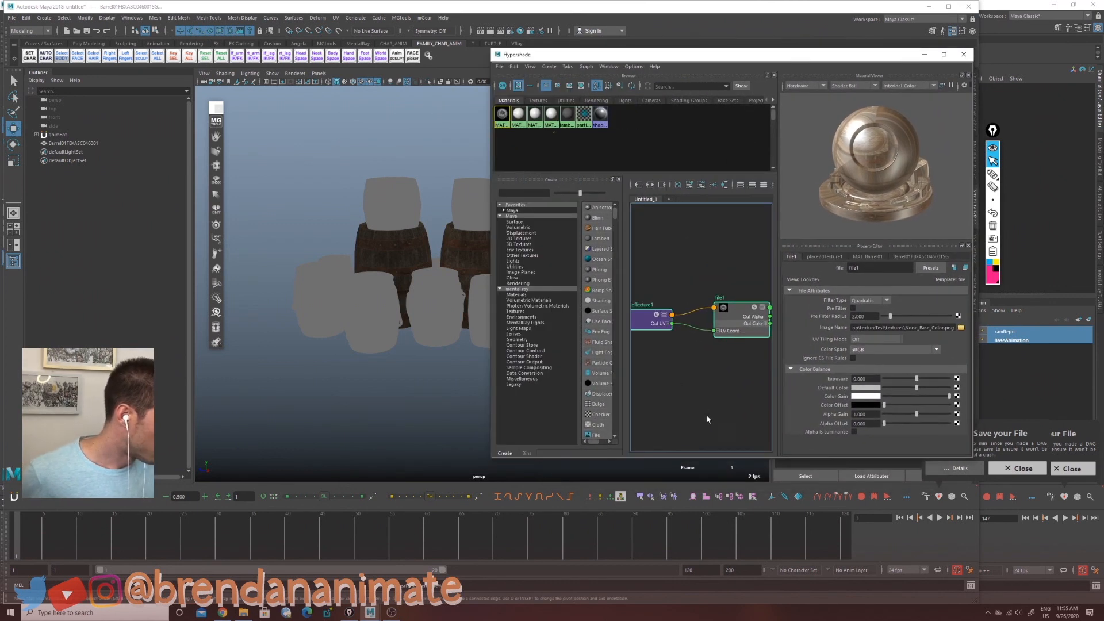
key("a")
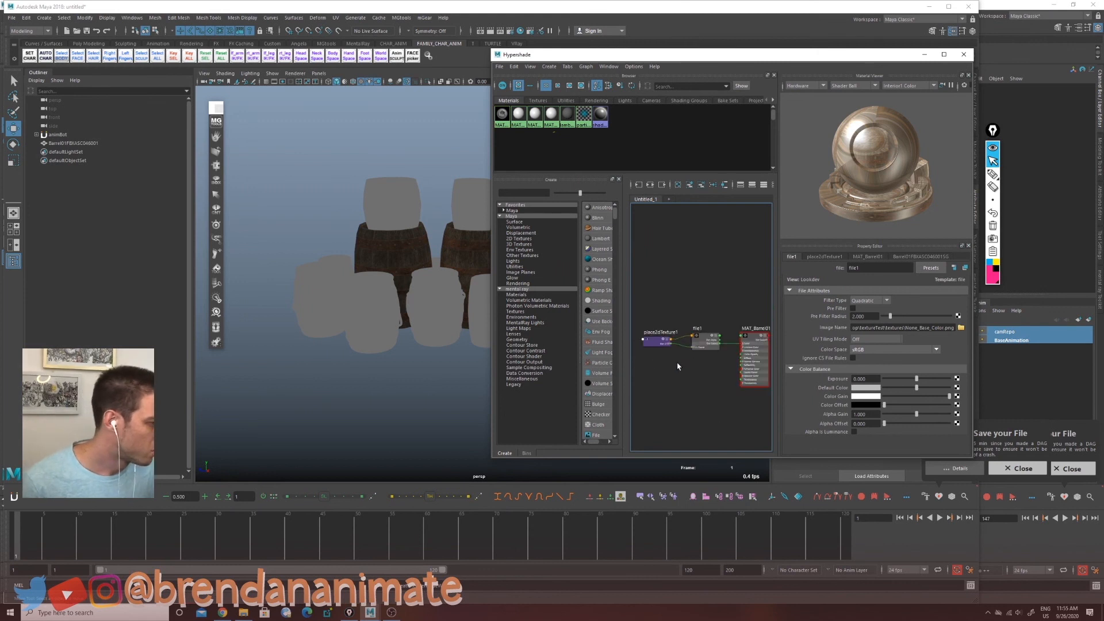
middle_click_drag(426, 368, 357, 402, "alt")
Step: Assign MAT_Barrel02_Base_Color.png as a file texture on MAT_Barrel02's color
left_click(518, 114)
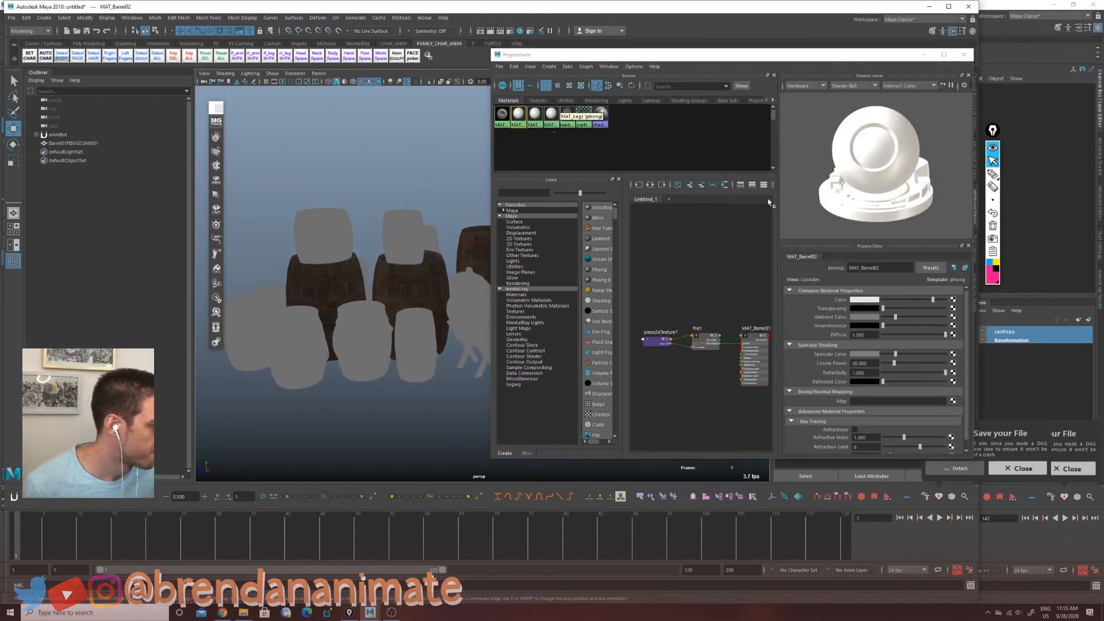
left_click(953, 299)
left_click(463, 270)
left_click(961, 328)
left_click(314, 227)
left_click(730, 438)
Step: Assign DefaultMaterial_Base_Color.png as a file texture on MAT_Barrel03FBXASC04505's color
left_click(535, 114)
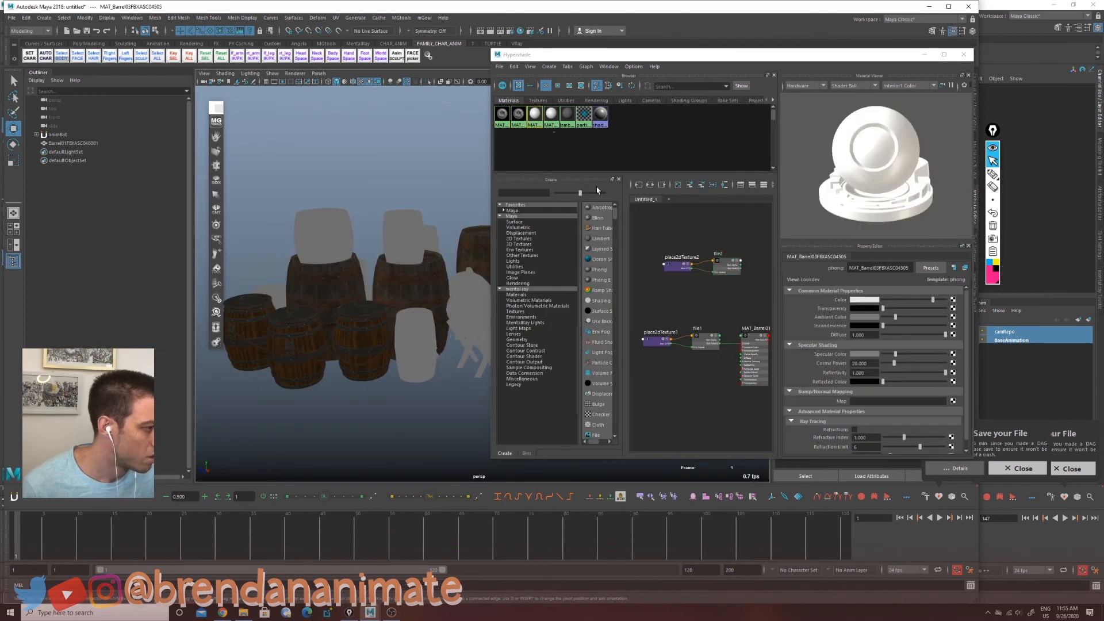
left_click(953, 300)
left_click(463, 270)
left_click(961, 327)
left_click(345, 323)
left_click(730, 439)
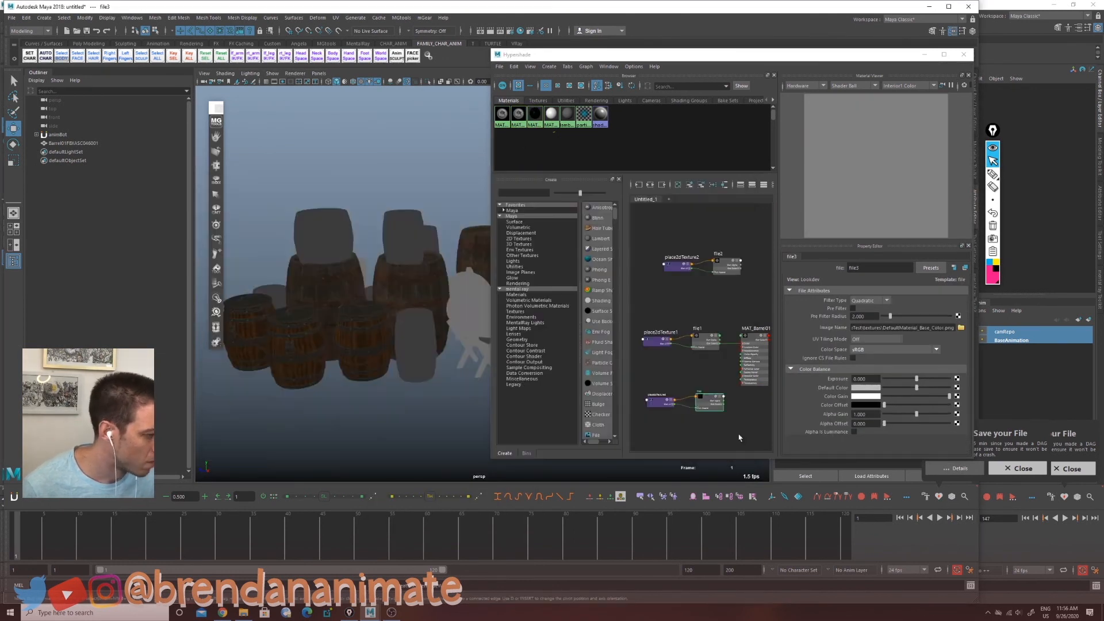
Step: Assign MAT_keg_Base_Color.png as a file texture on the keg material's color
left_click(953, 299)
left_click(462, 270)
left_click(961, 328)
left_click(313, 276)
left_click(309, 257)
left_click(322, 345)
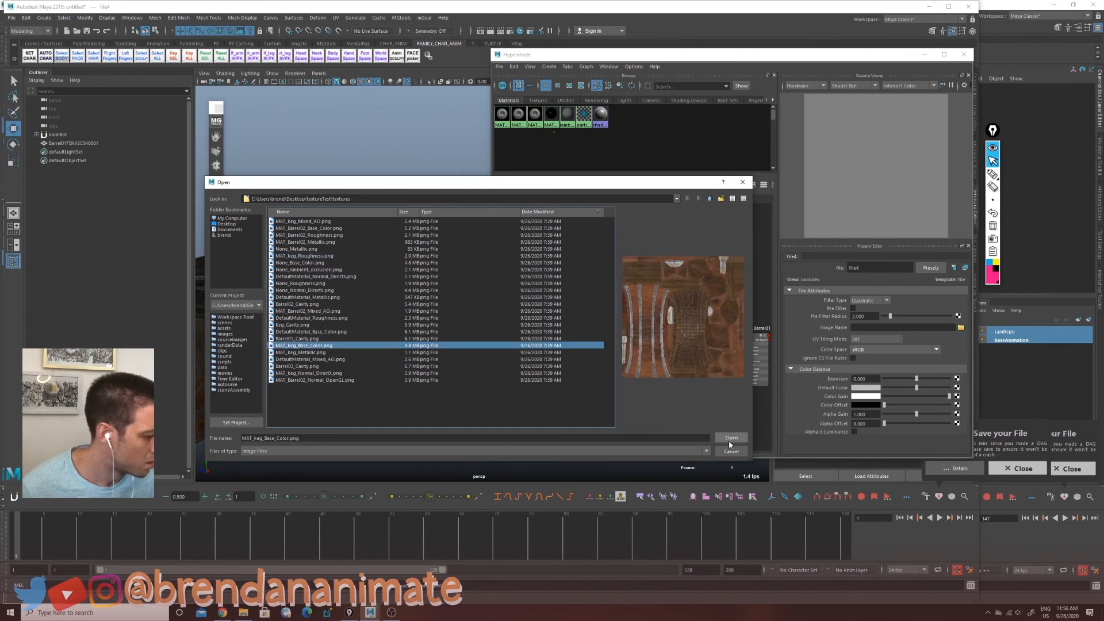
left_click(730, 440)
Step: Create a spot light and position it so it aims at the group of barrels
left_click_drag(345, 308, 381, 332, "alt")
left_click_drag(327, 288, 264, 244, "alt")
left_click(45, 18)
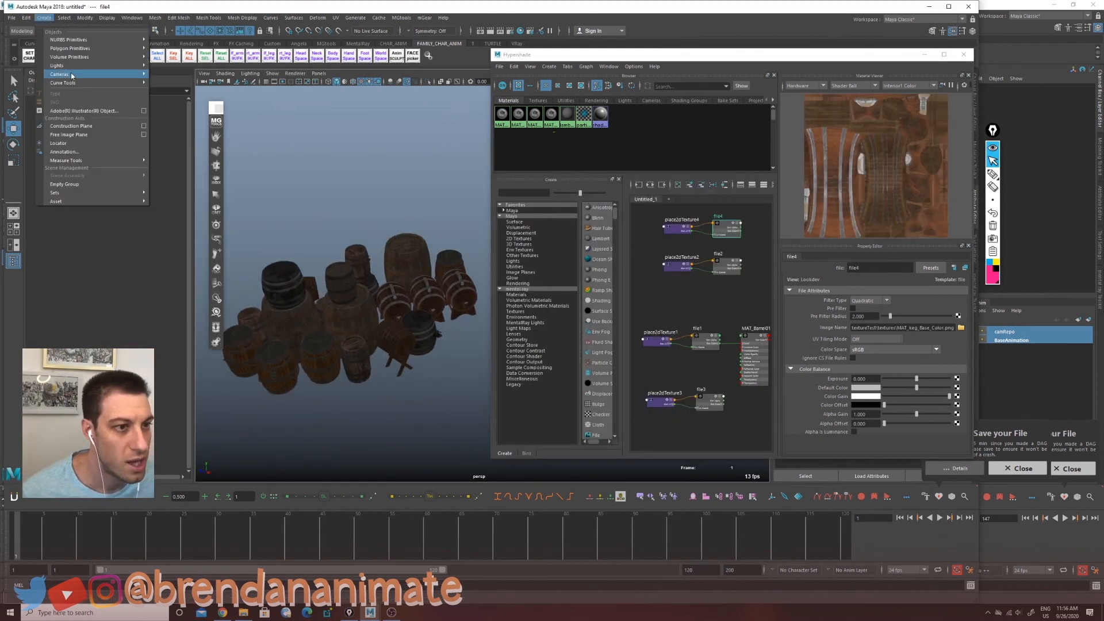
mouse_move(72, 69)
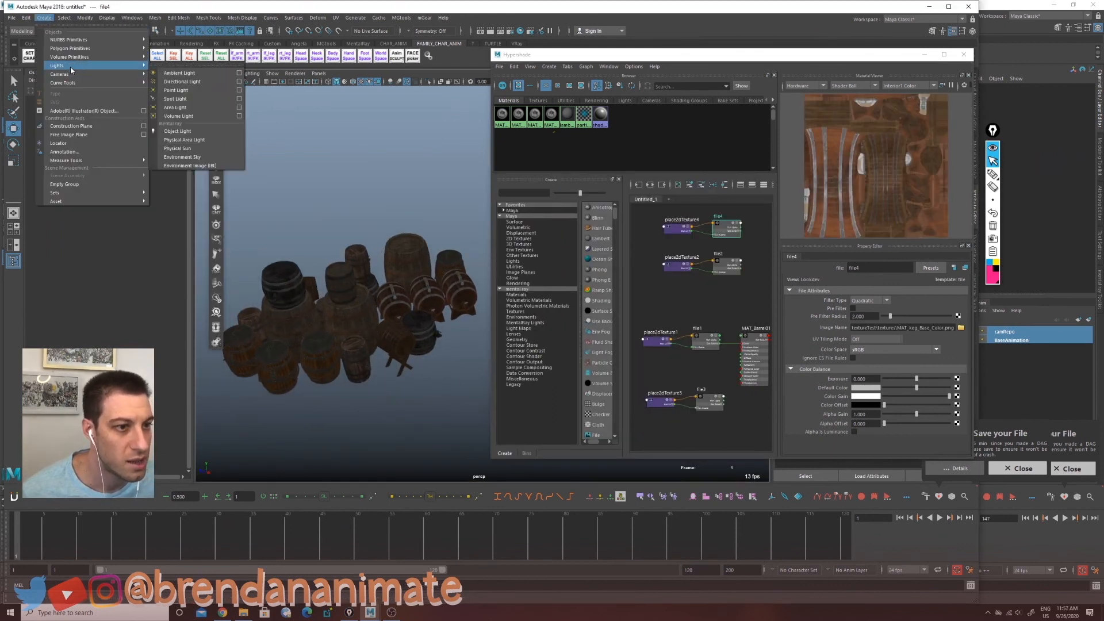
left_click(175, 99)
left_click_drag(341, 268, 250, 350, "alt")
key("r")
key("w")
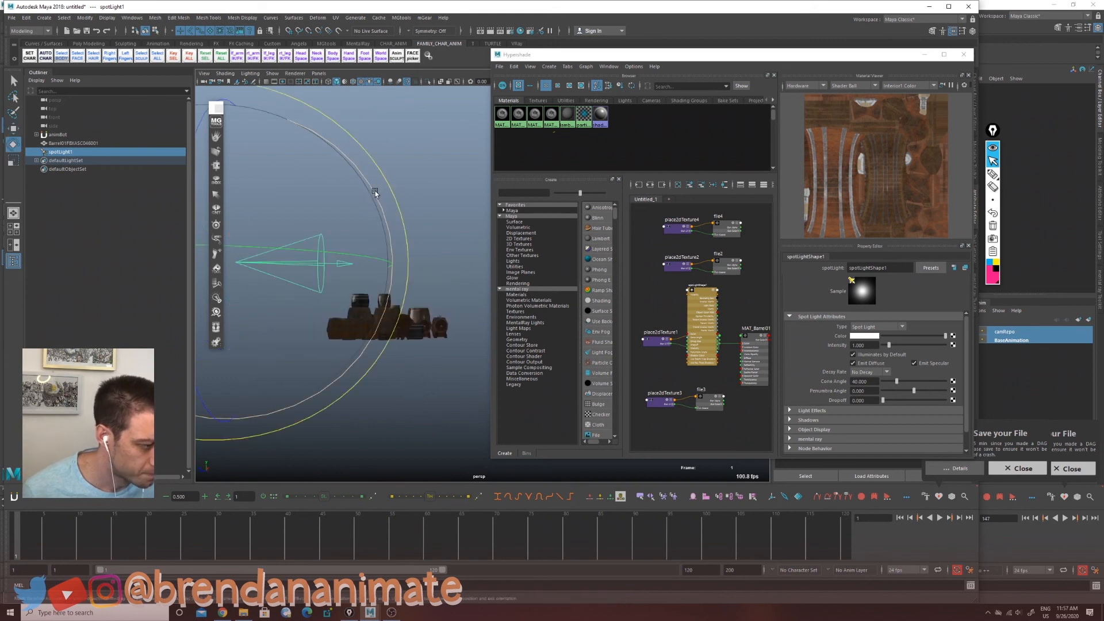
left_click_drag(375, 193, 380, 357)
middle_click_drag(380, 357, 357, 397, "alt")
scroll(356, 391, "up", 3)
left_click_drag(354, 382, 372, 357, "alt")
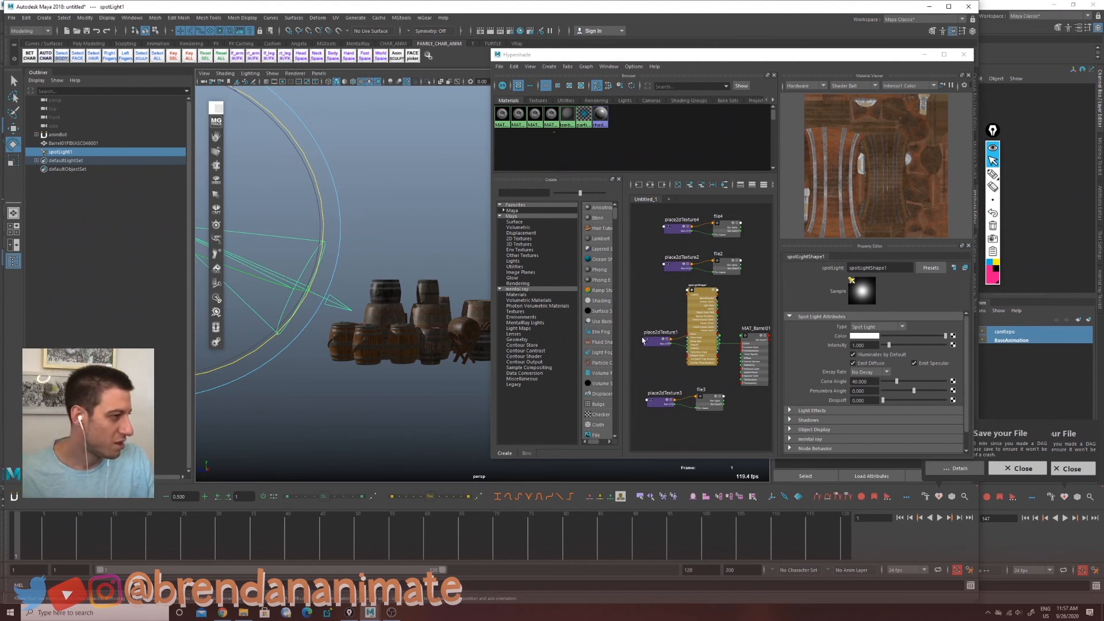
Step: Darken the ambient color of MAT_Barrel01 and MAT_Barrel02 to near black
left_click(755, 345)
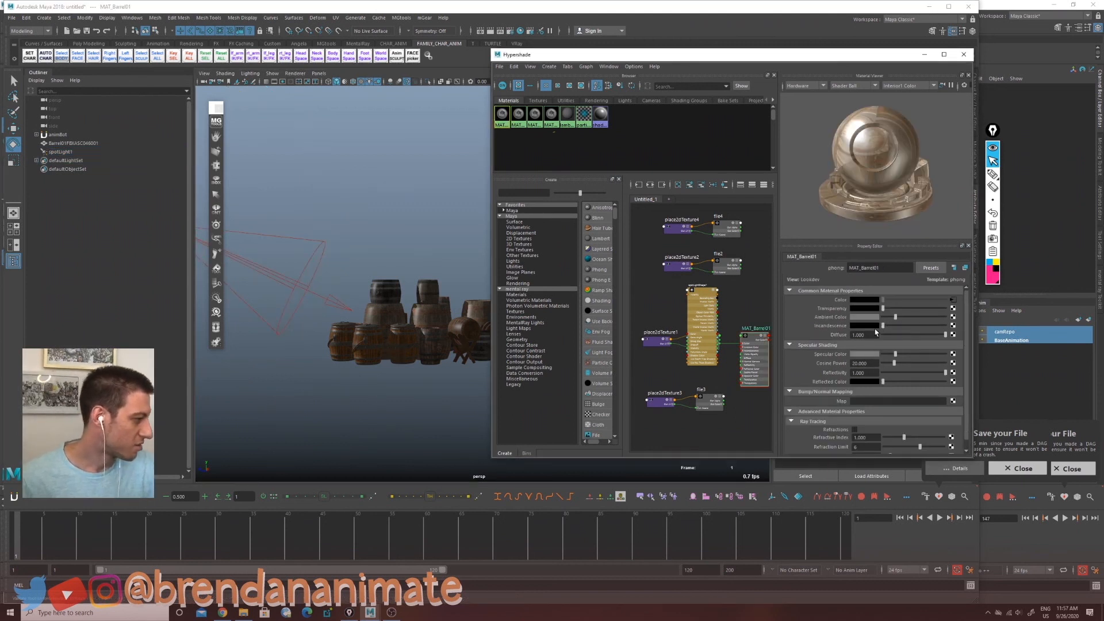
left_click_drag(894, 317, 874, 322)
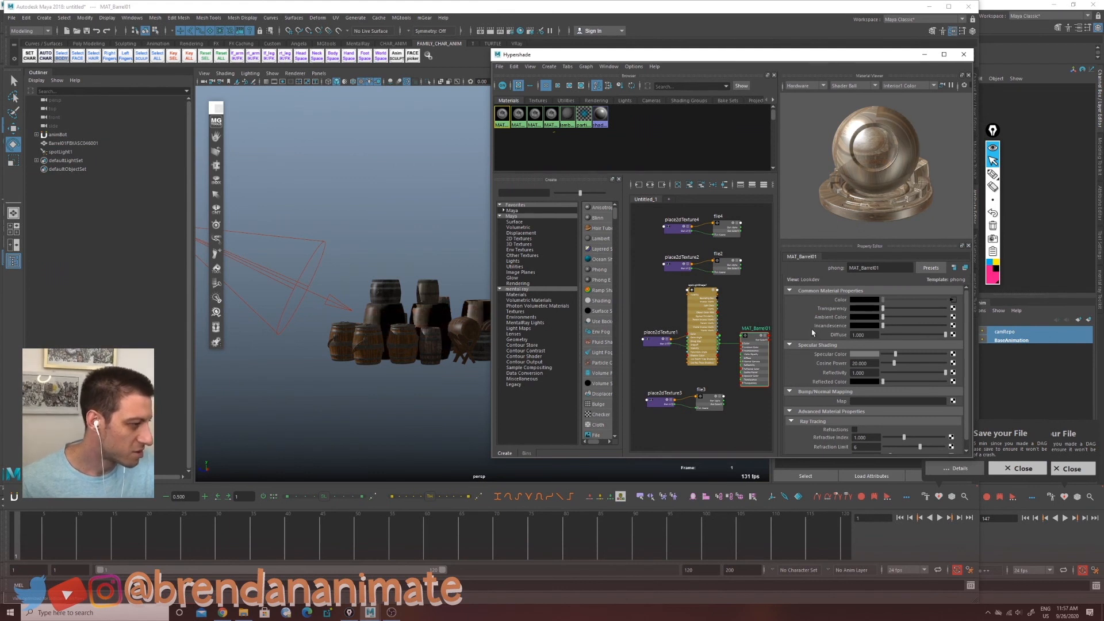
left_click(518, 115)
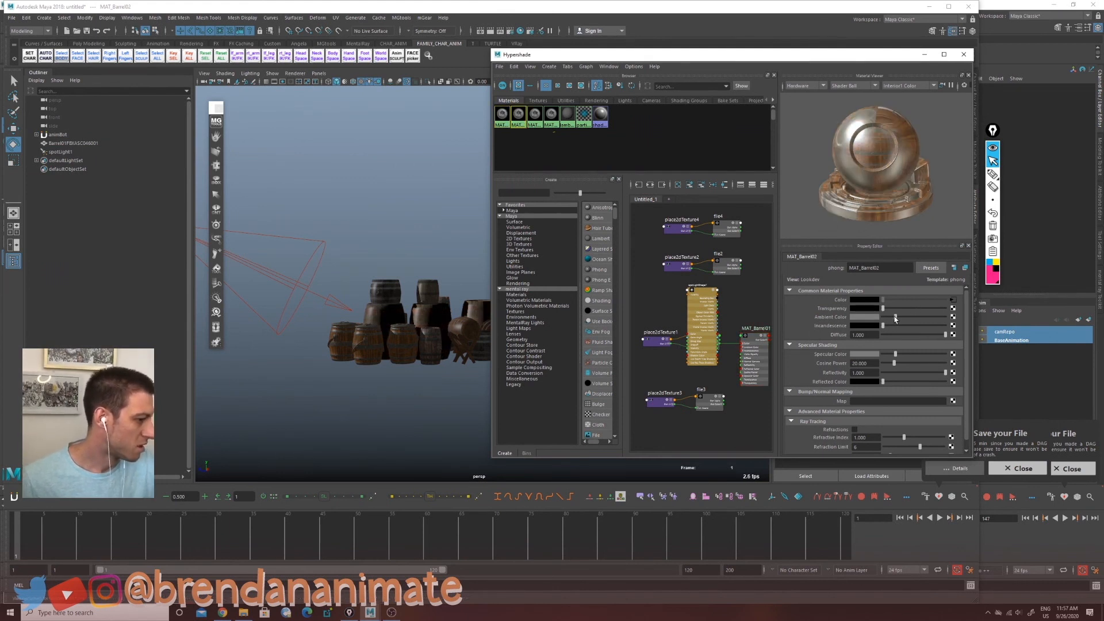
left_click_drag(895, 320, 890, 321)
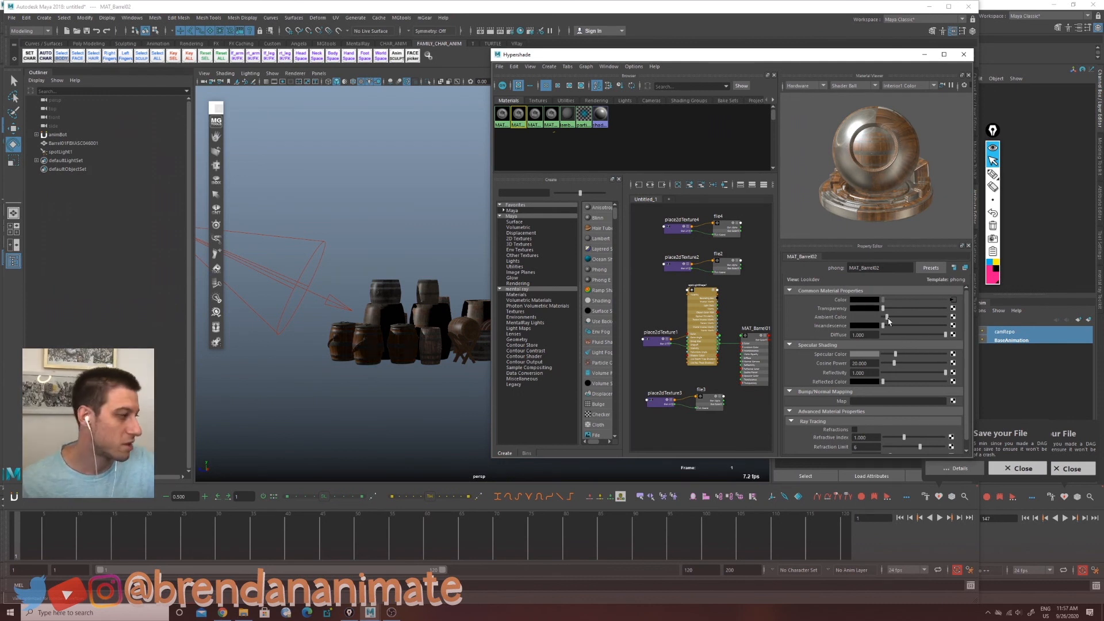
left_click(876, 318)
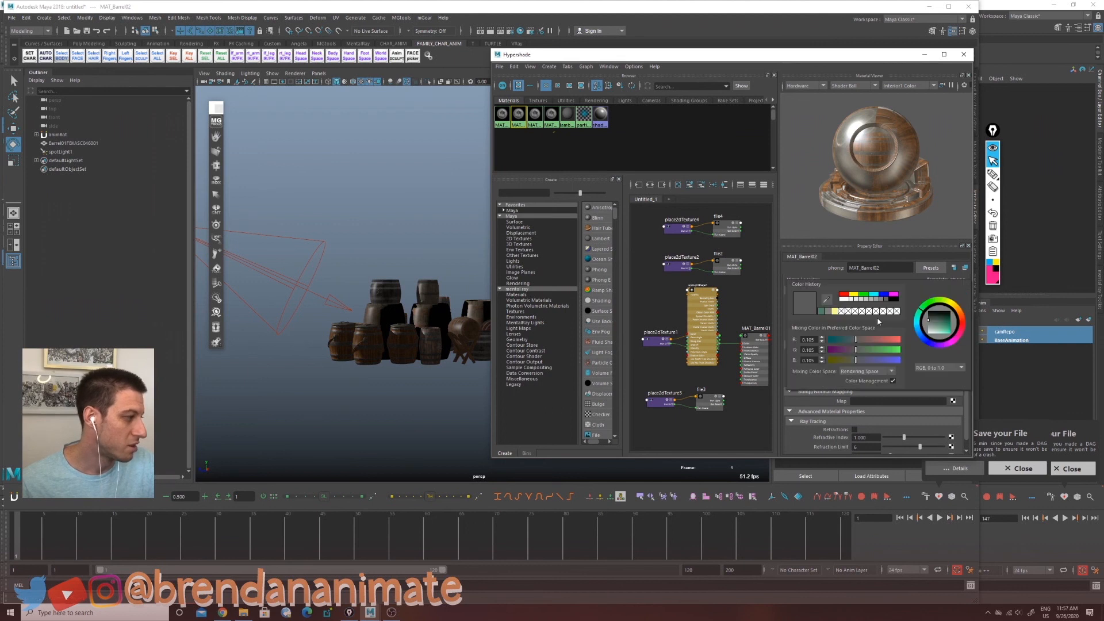
left_click(859, 296)
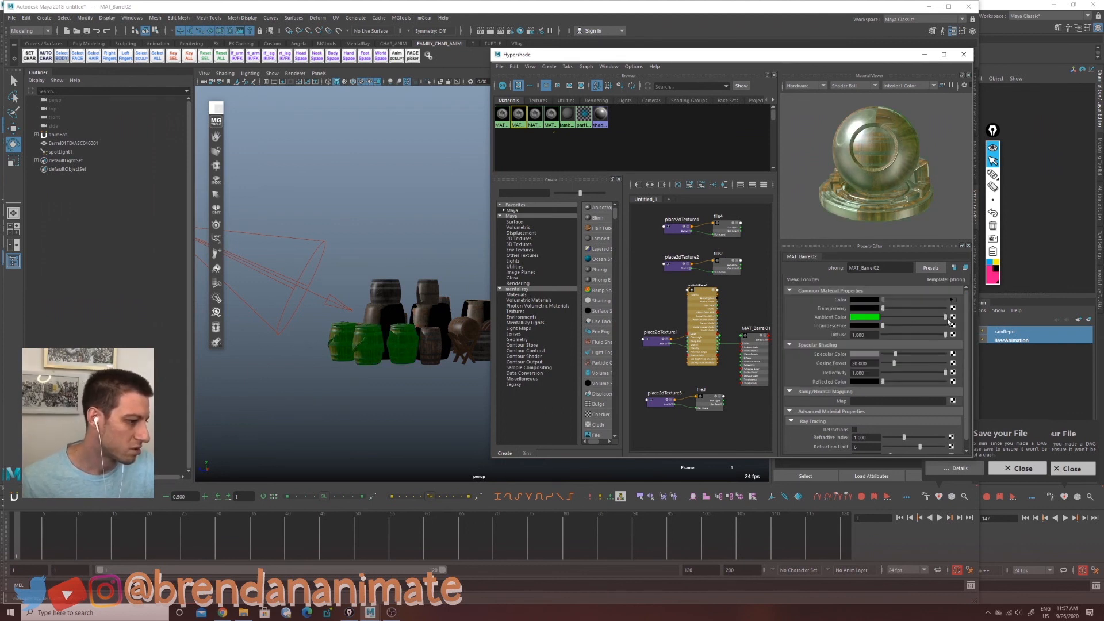
left_click_drag(947, 318, 789, 342)
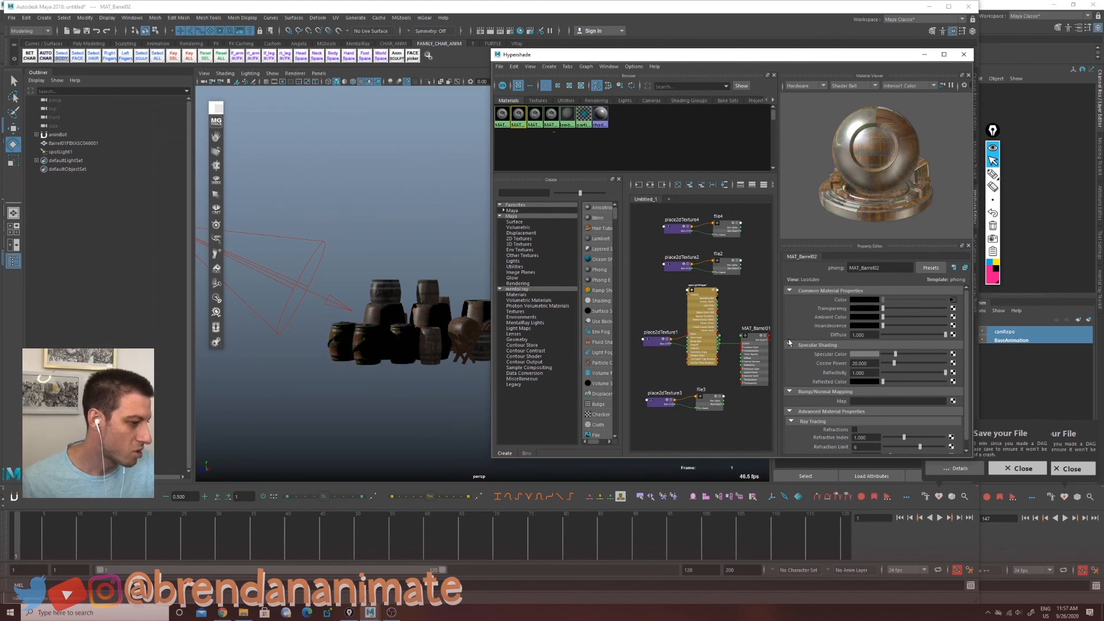
Step: Create a directional light above the barrels and switch to rotating it
left_click(534, 114)
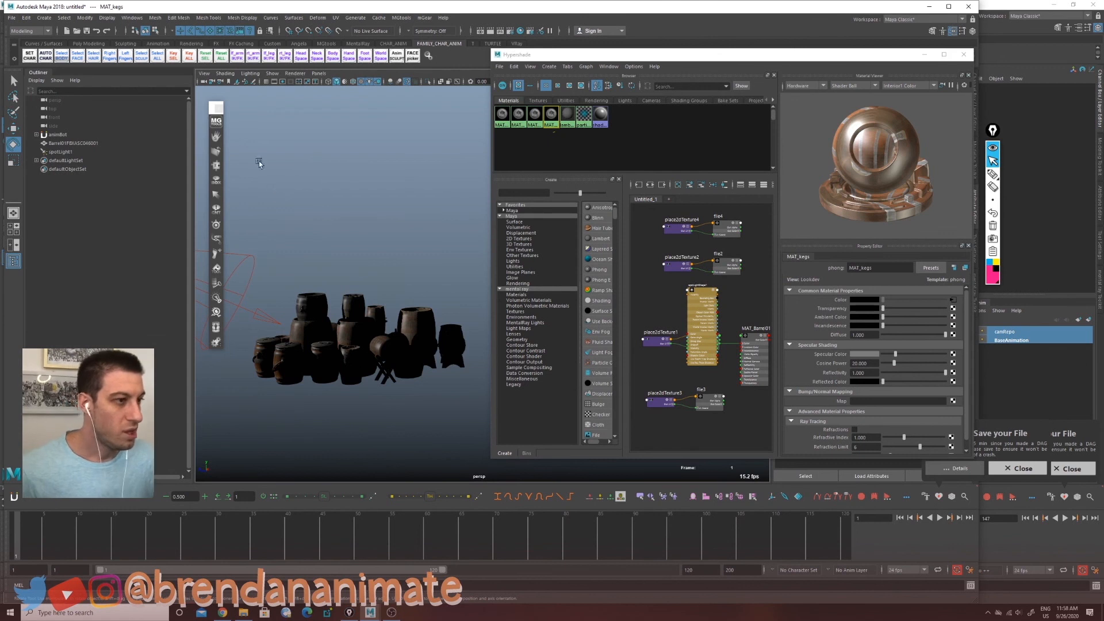
left_click(45, 18)
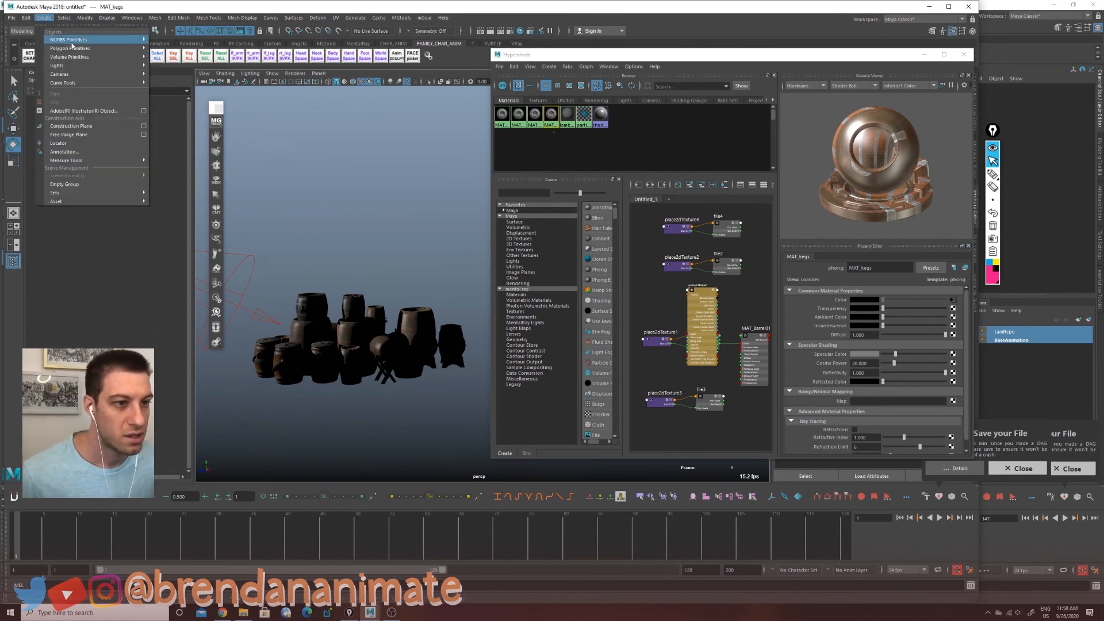
mouse_move(83, 60)
left_click(193, 81)
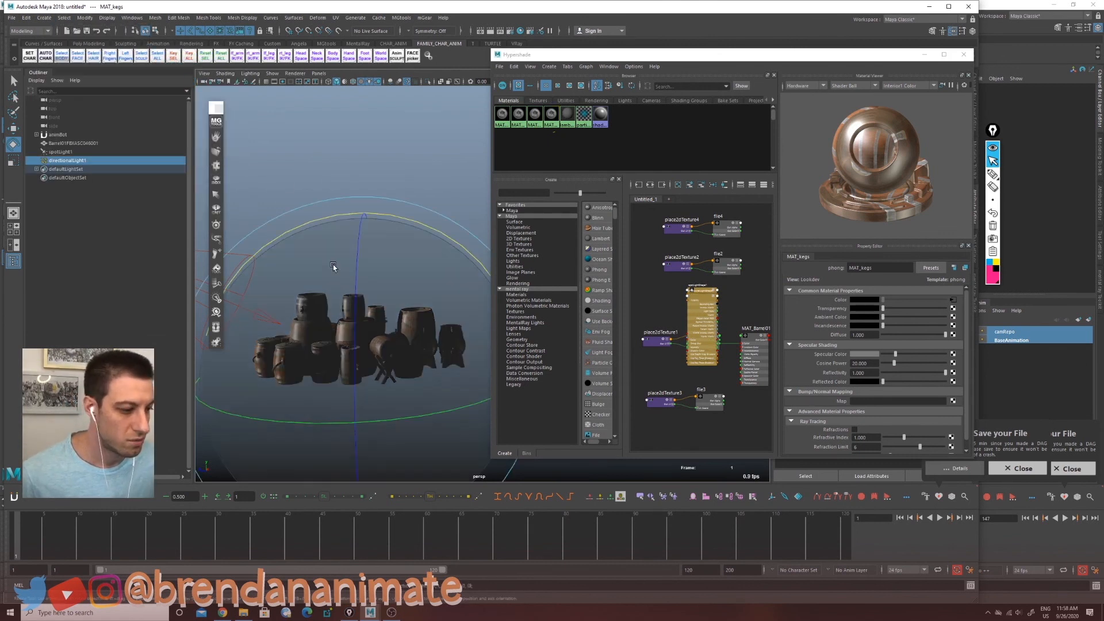
right_click_drag(402, 238, 330, 236, "alt")
key("r")
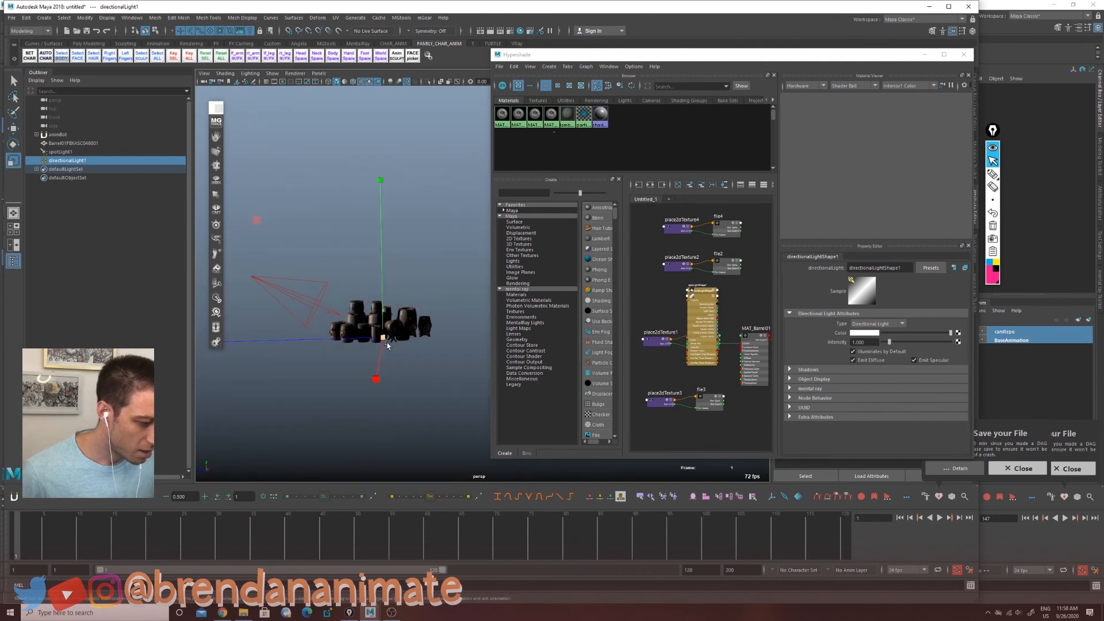
key("e")
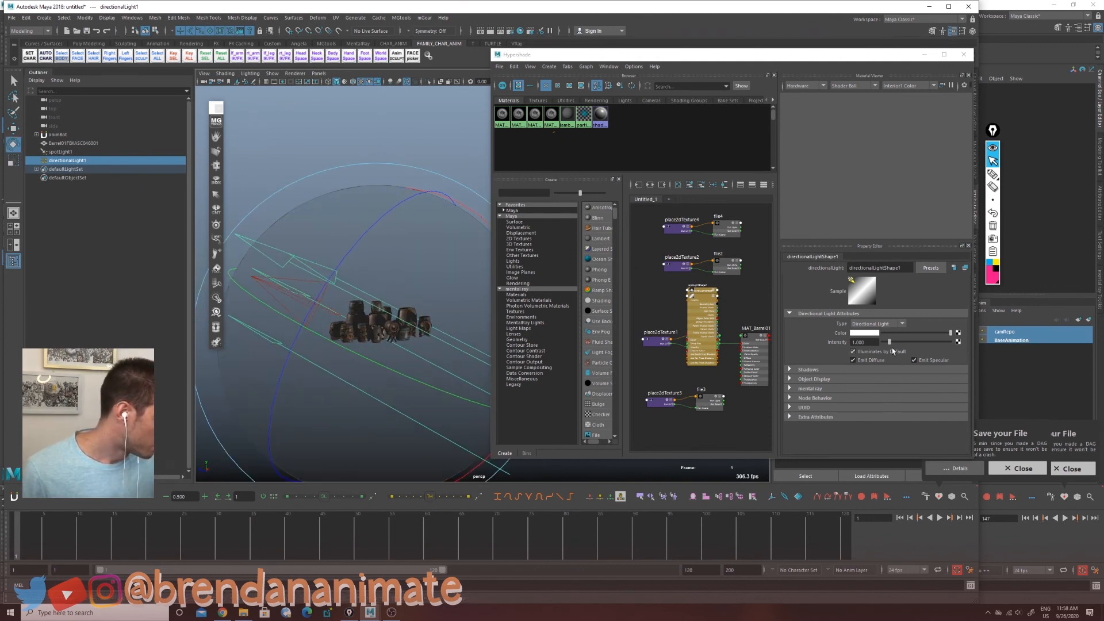
Step: Enable ray trace shadows on the directional light and set its intensity to 0.150
left_click(799, 372)
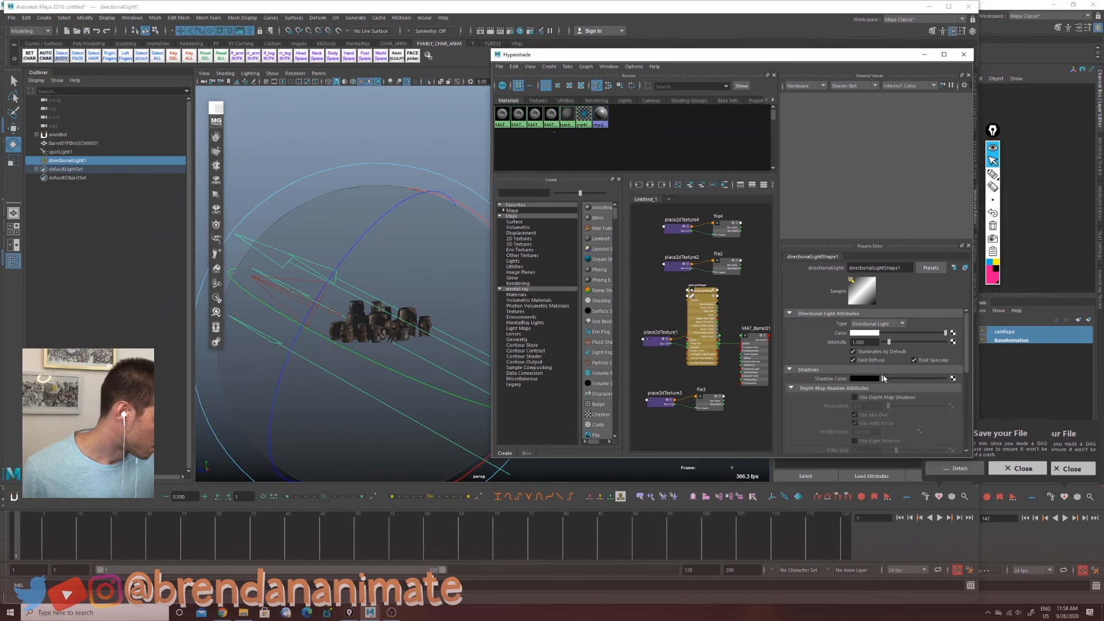
scroll(884, 379, "down", 5)
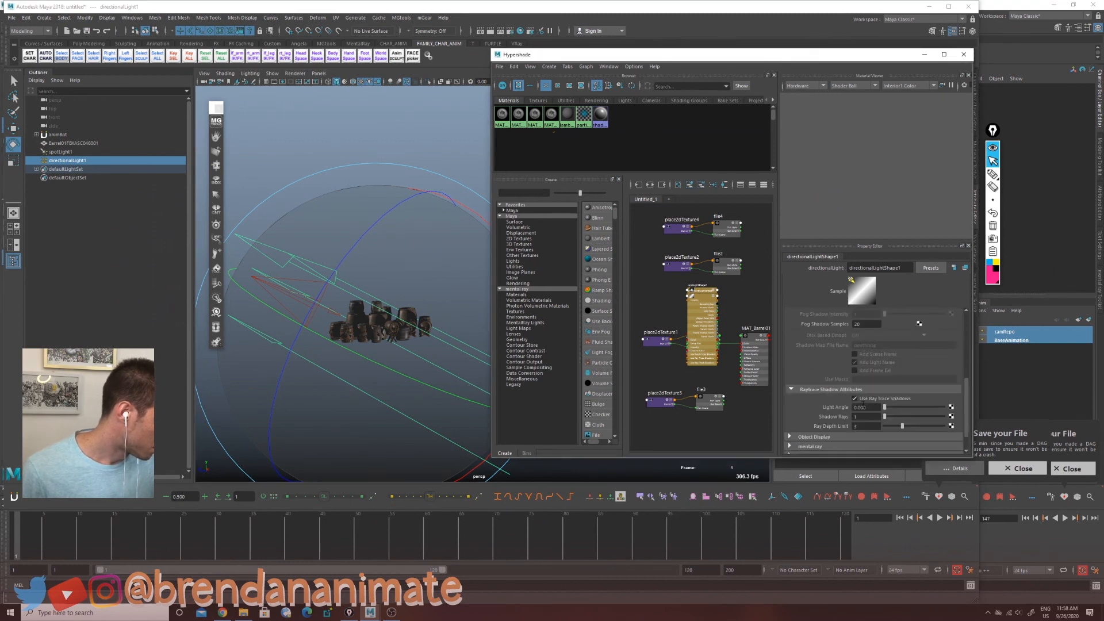
left_click(855, 398)
left_click_drag(967, 384, 886, 343)
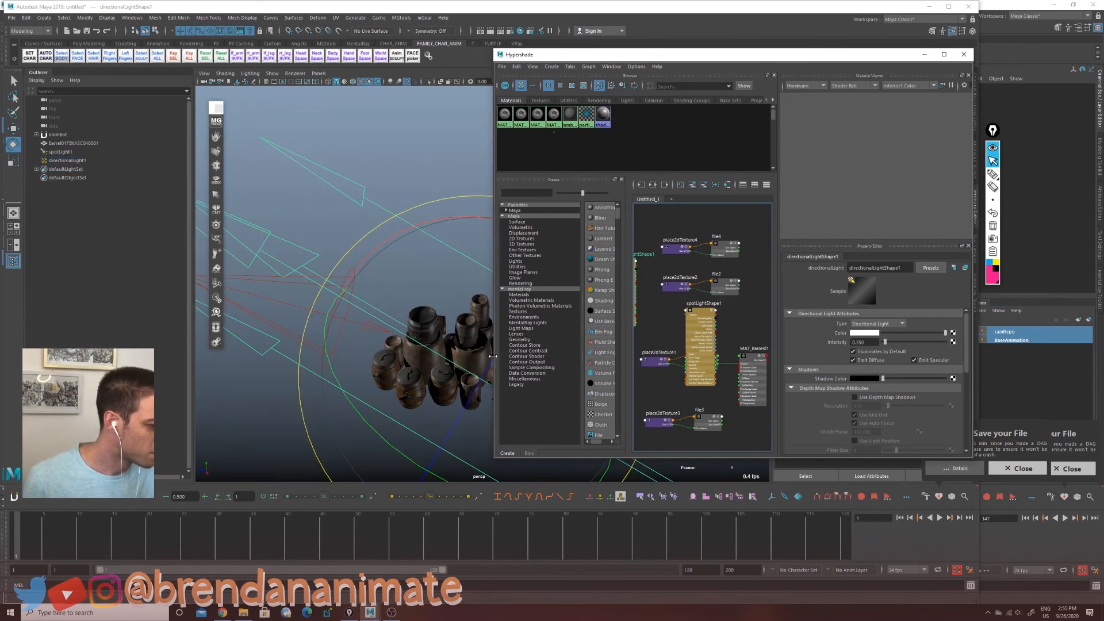
Step: Clear the Hypershade graph and graph the input and output connections of MAT_Barrel01
left_click_drag(493, 353, 425, 352)
left_click(525, 67)
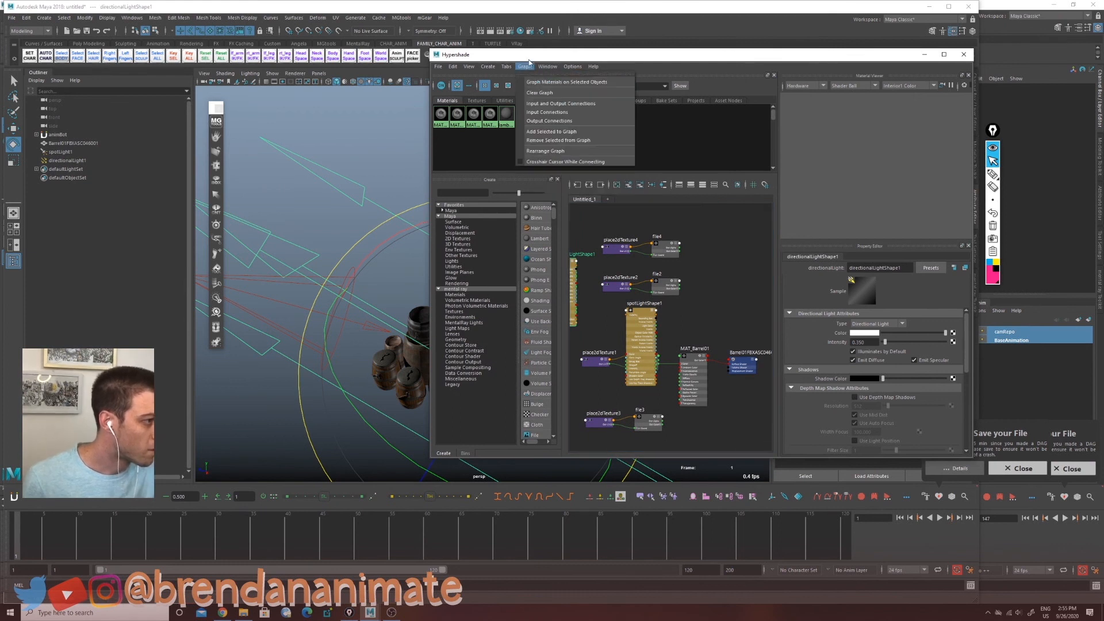
left_click(568, 95)
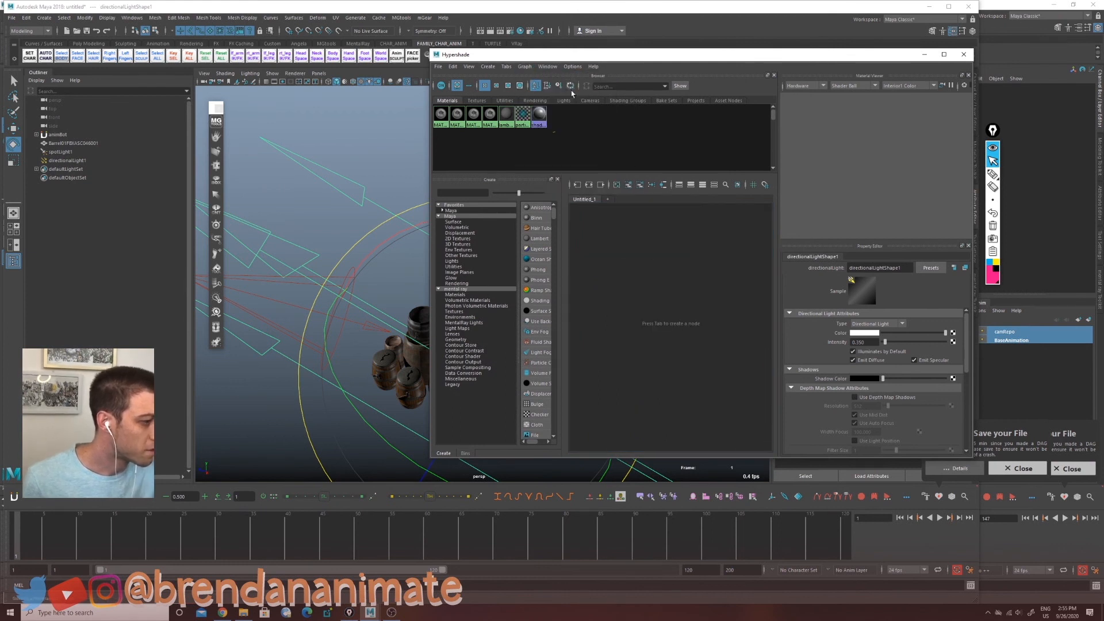
left_click(441, 115)
left_click(529, 68)
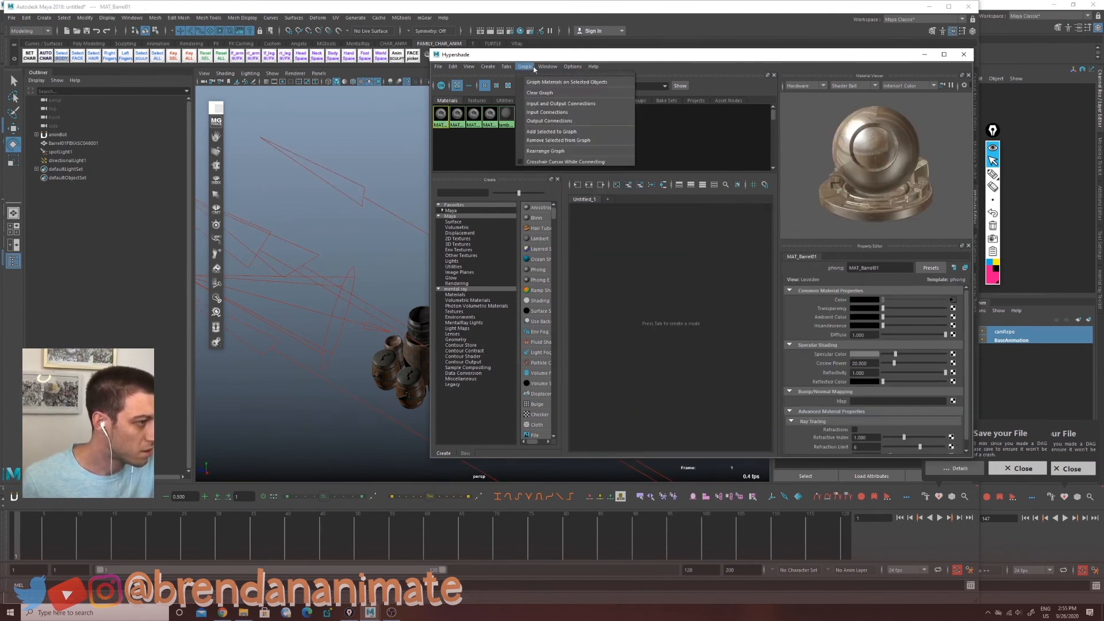
left_click(586, 104)
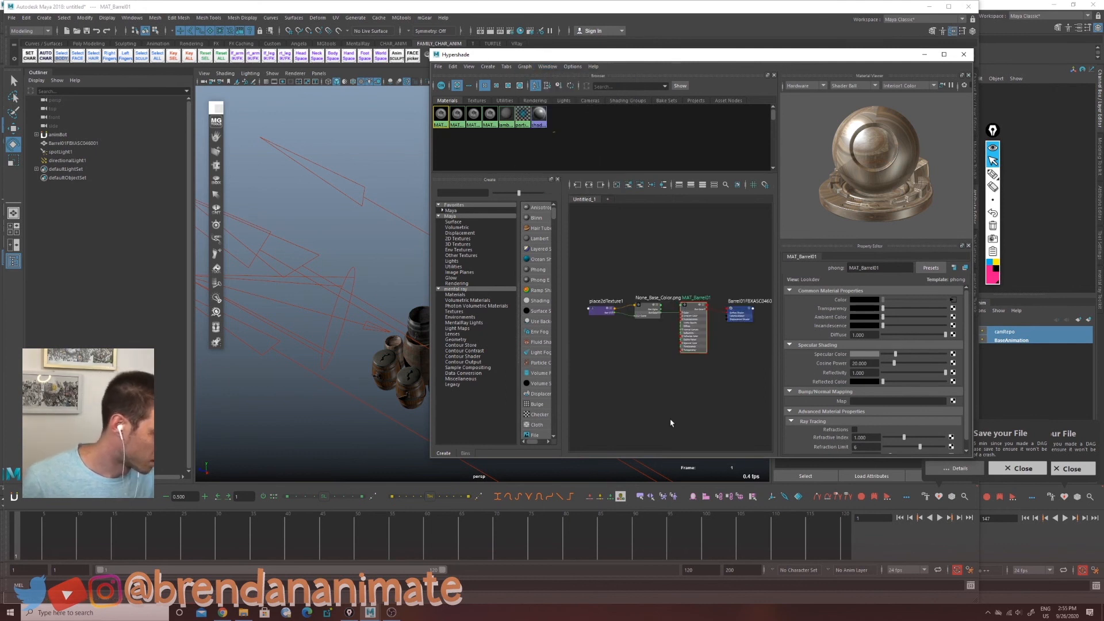
Step: Assign None_Metallic.png as a file texture on MAT_Barrel01's specular color
double_click(693, 328)
left_click_drag(682, 55, 433, 130)
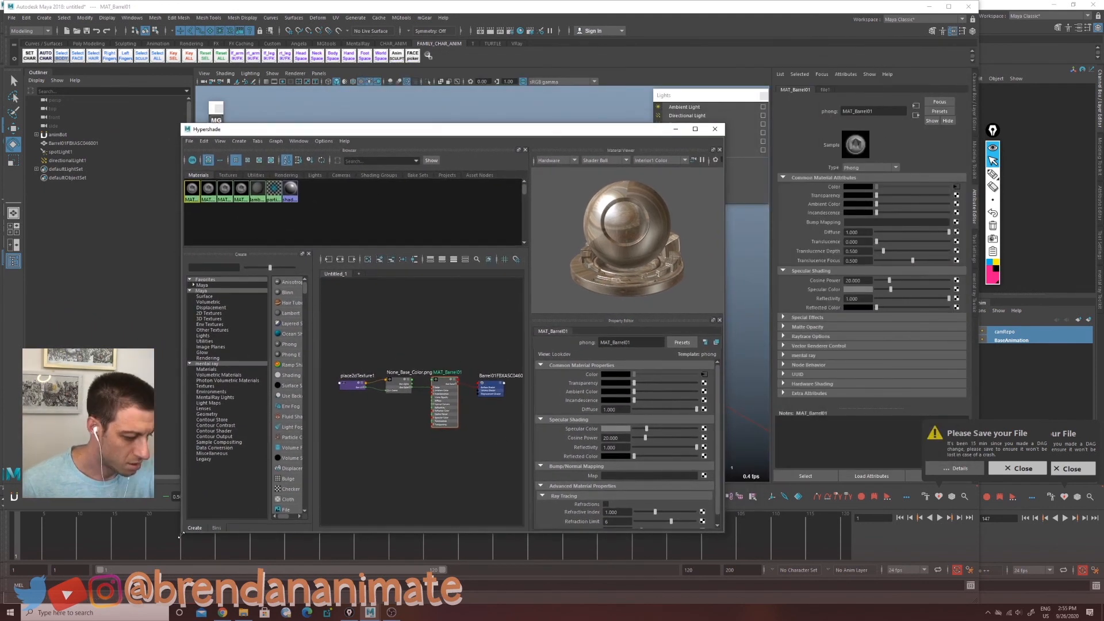
left_click_drag(182, 535, 381, 461)
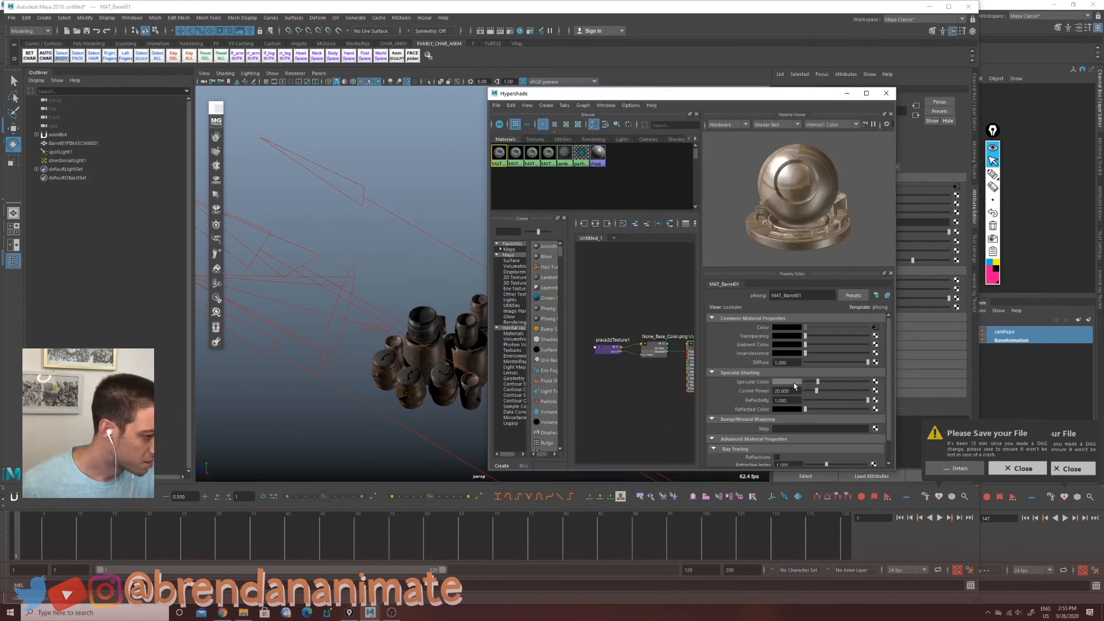
left_click(875, 381)
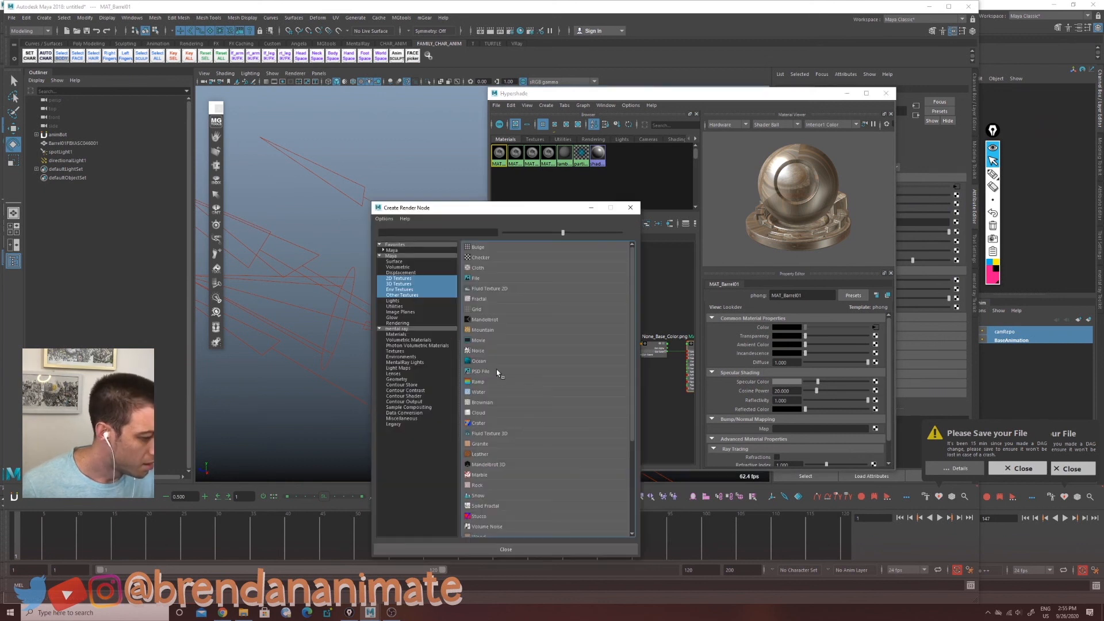
left_click(498, 280)
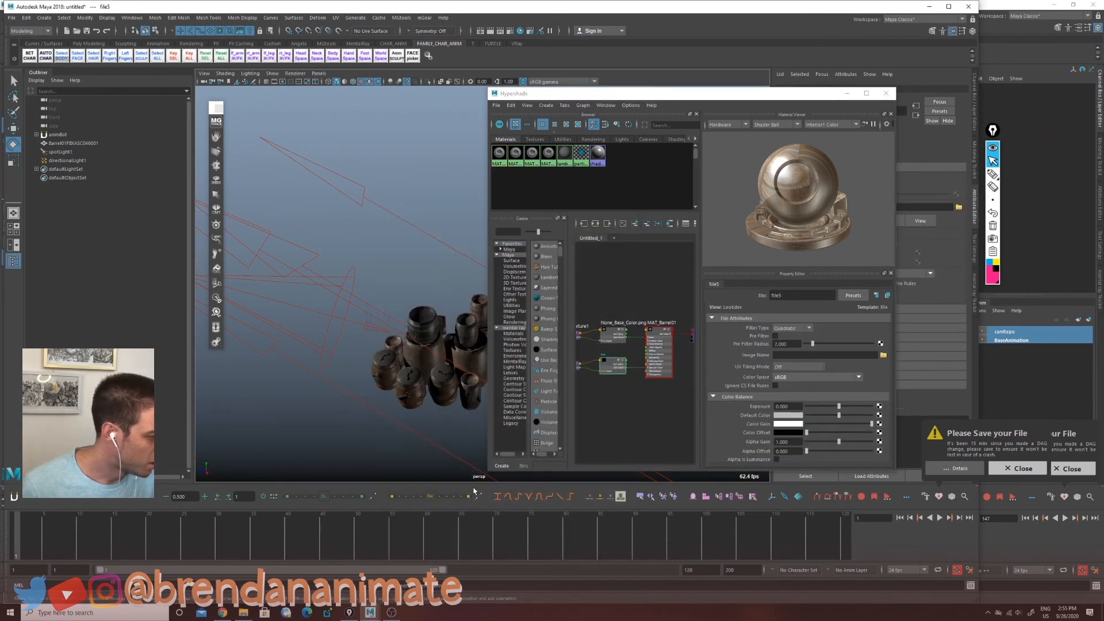
left_click(882, 355)
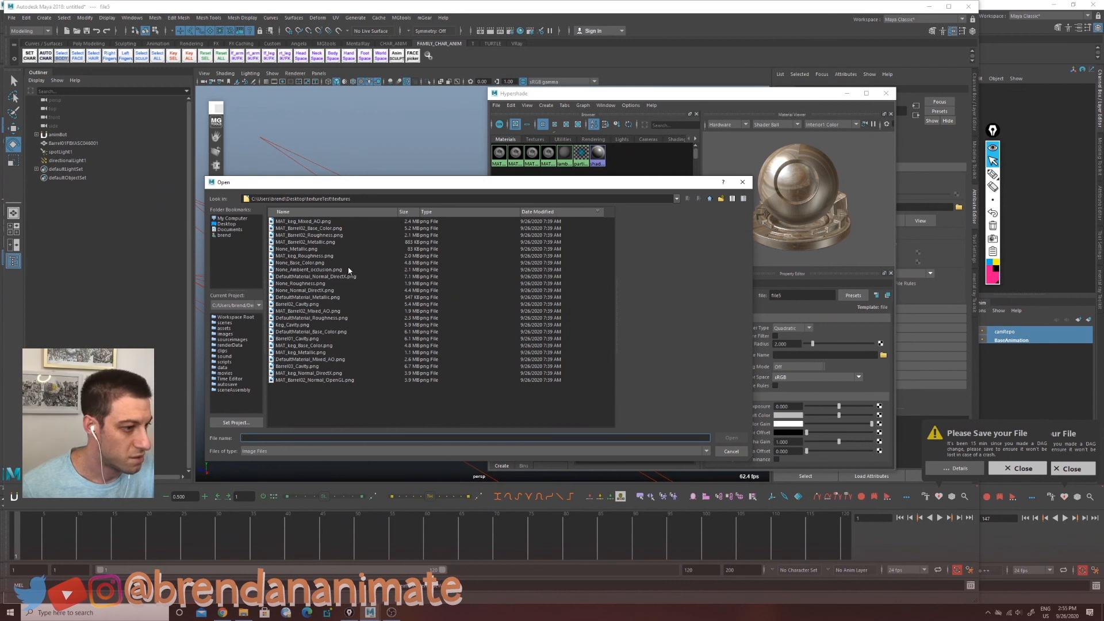
left_click(310, 228)
left_click(332, 242)
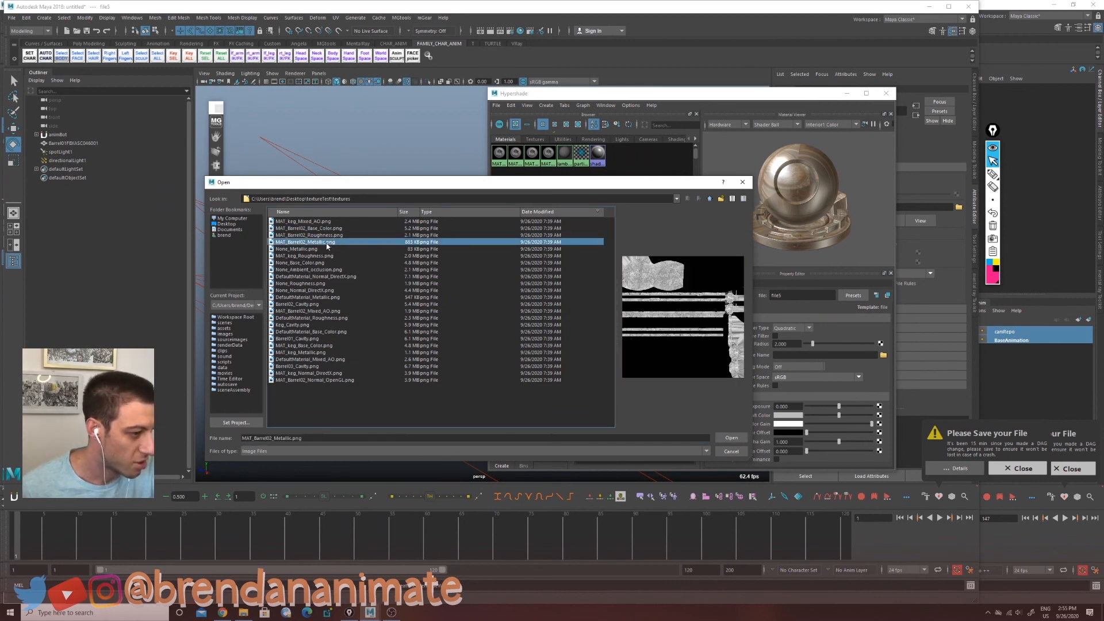
left_click(330, 235)
left_click(328, 242)
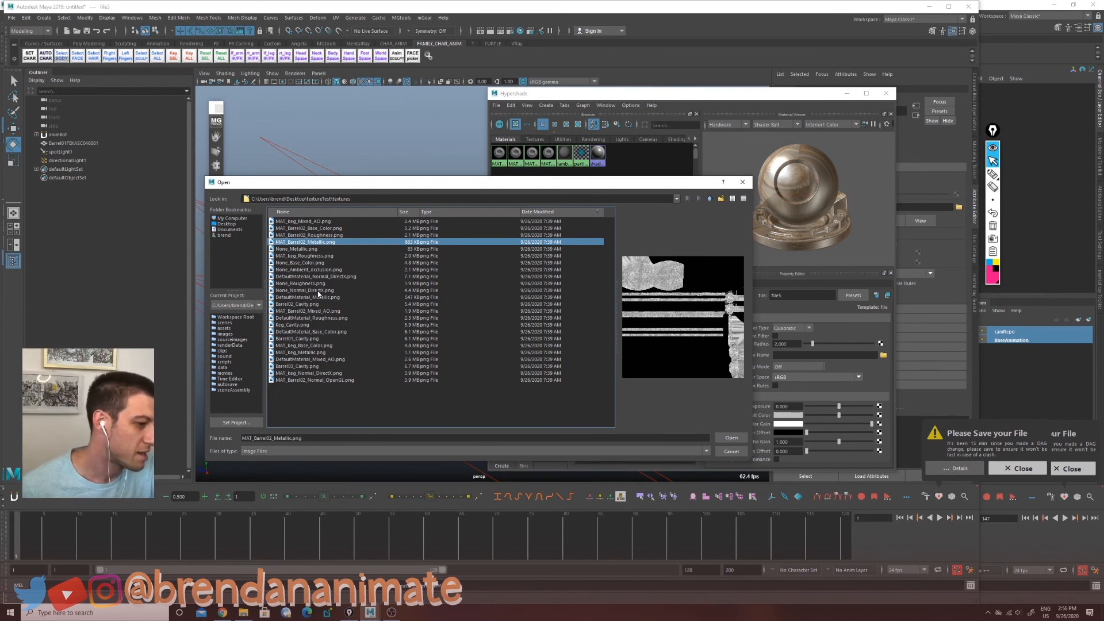
left_click_drag(410, 185, 246, 174)
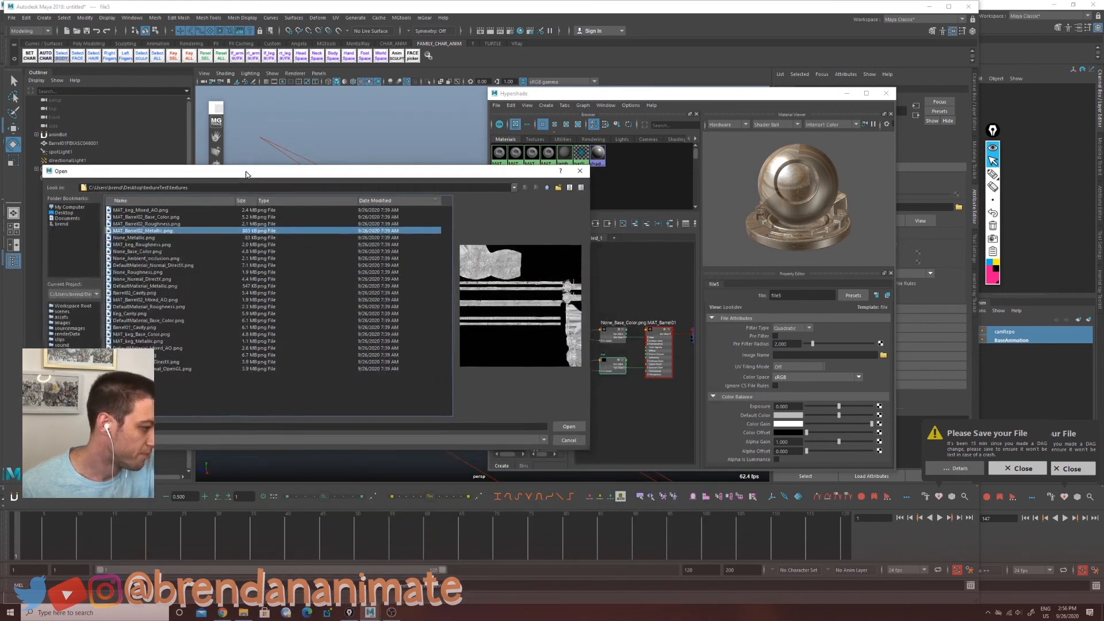
left_click(182, 237)
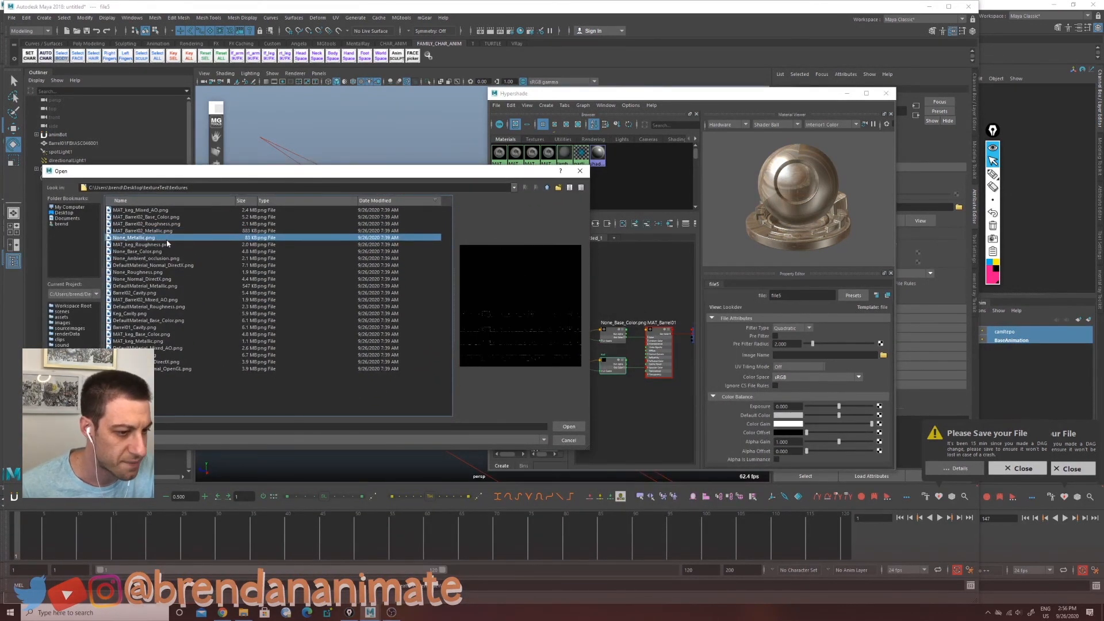
left_click(162, 252)
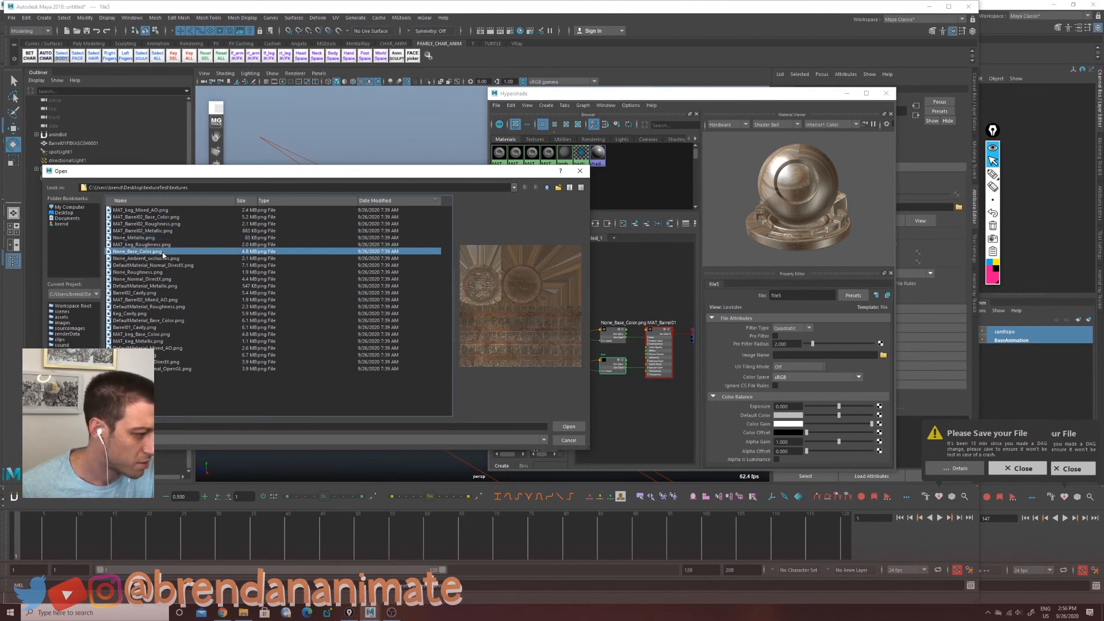
left_click(160, 238)
left_click_drag(254, 176, 702, 230)
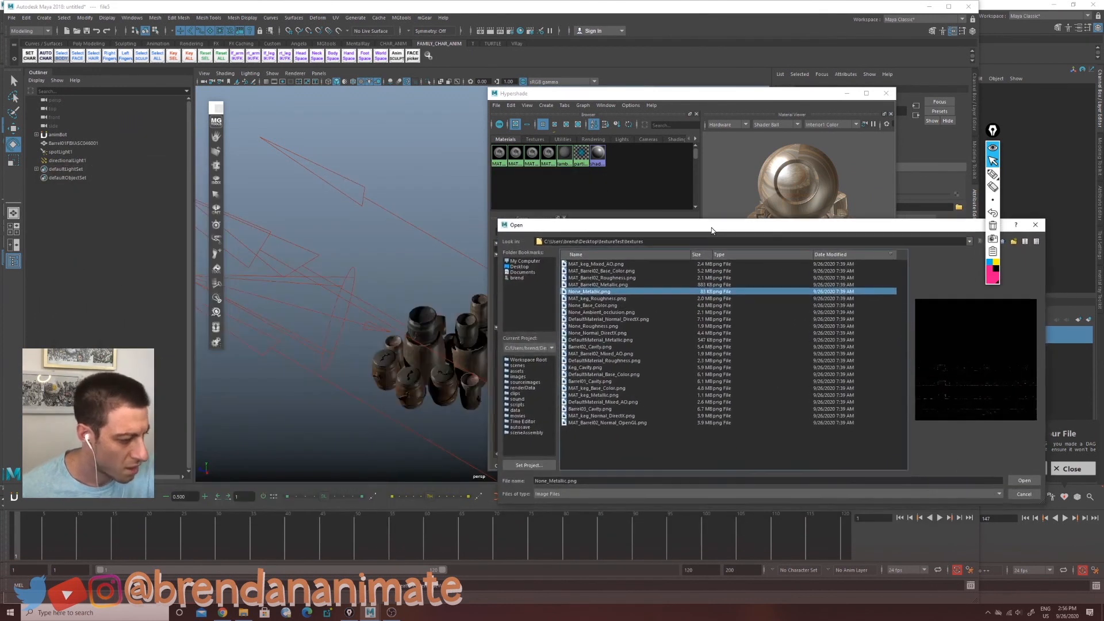
left_click(1015, 481)
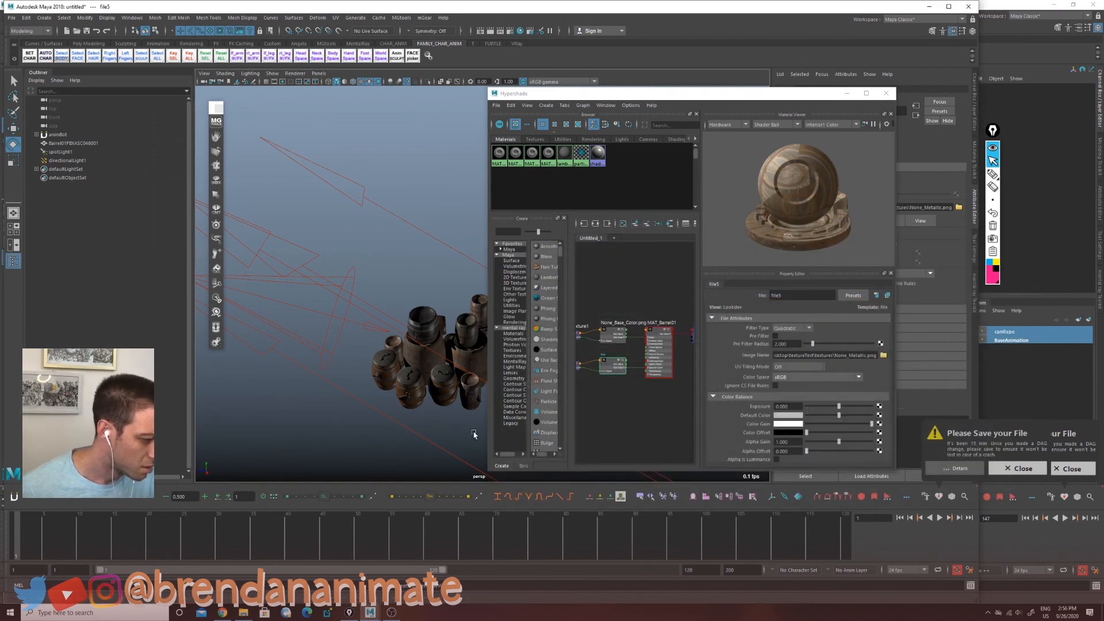
Step: Orbit and zoom around the barrels to inspect how the specular texture looks on them
scroll(423, 409, "up", 5)
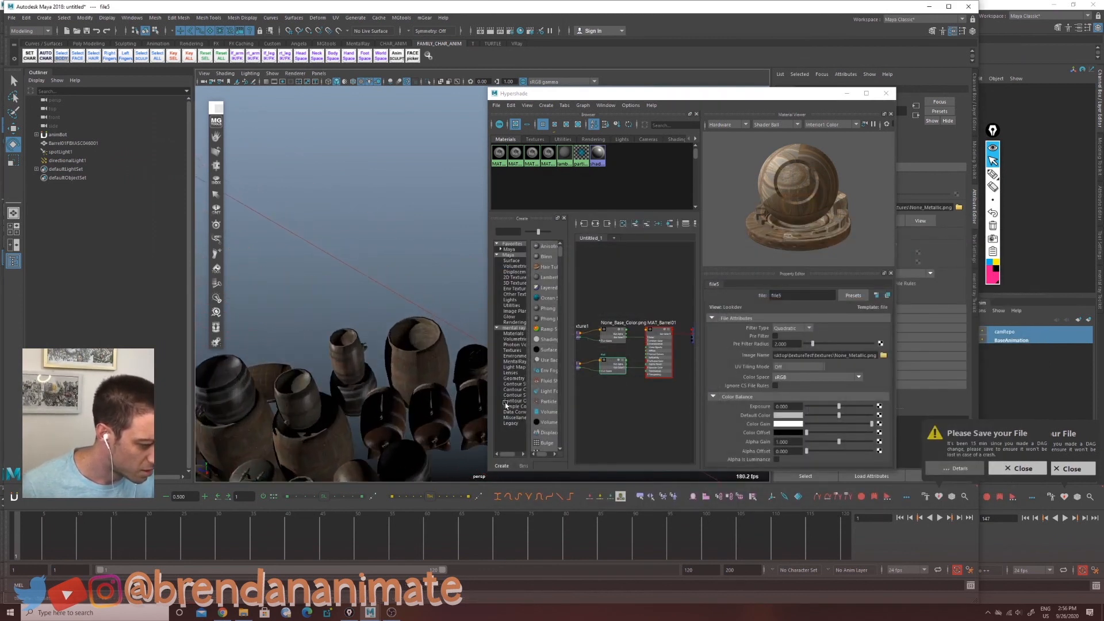
left_click_drag(505, 405, 342, 370, "alt")
right_click_drag(343, 370, 451, 377, "alt")
left_click_drag(451, 377, 370, 397, "alt")
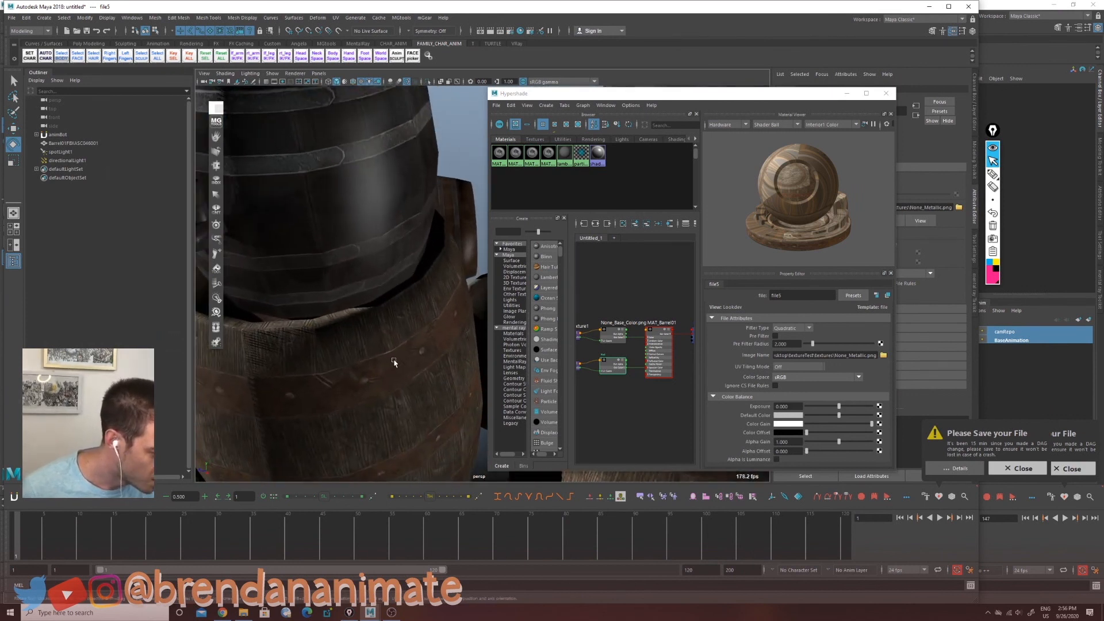
left_click_drag(391, 401, 415, 397, "alt")
right_click_drag(415, 397, 338, 389, "alt")
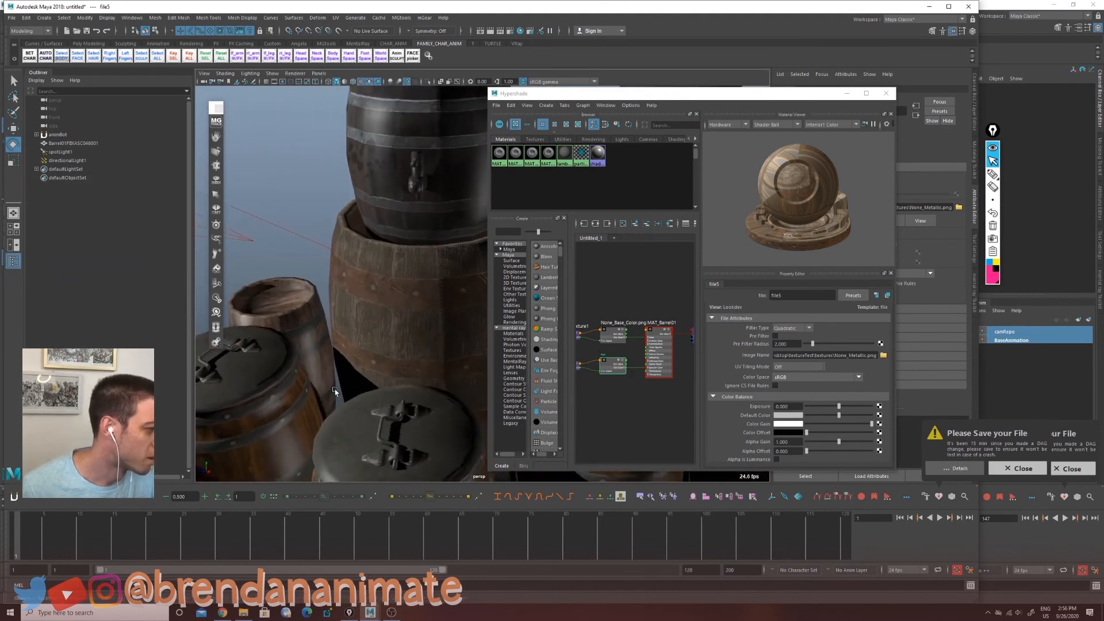
middle_click_drag(340, 385, 365, 406, "alt")
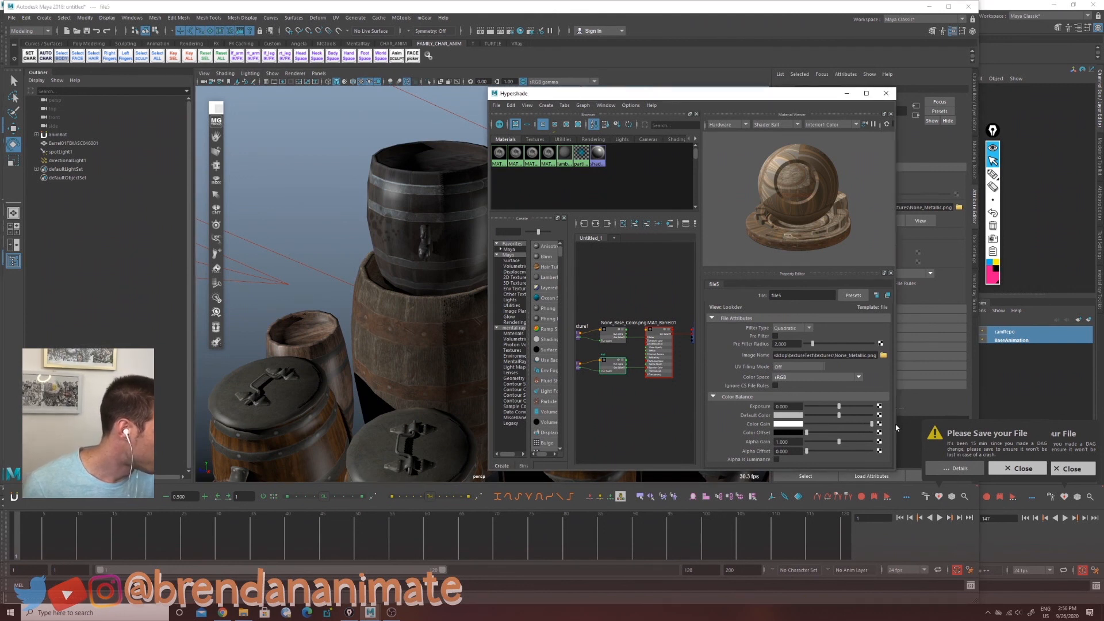
Step: Connect a file texture to MAT_Barrel01's bump mapping and load None_Normal_DirectX.png into it
left_click(665, 343)
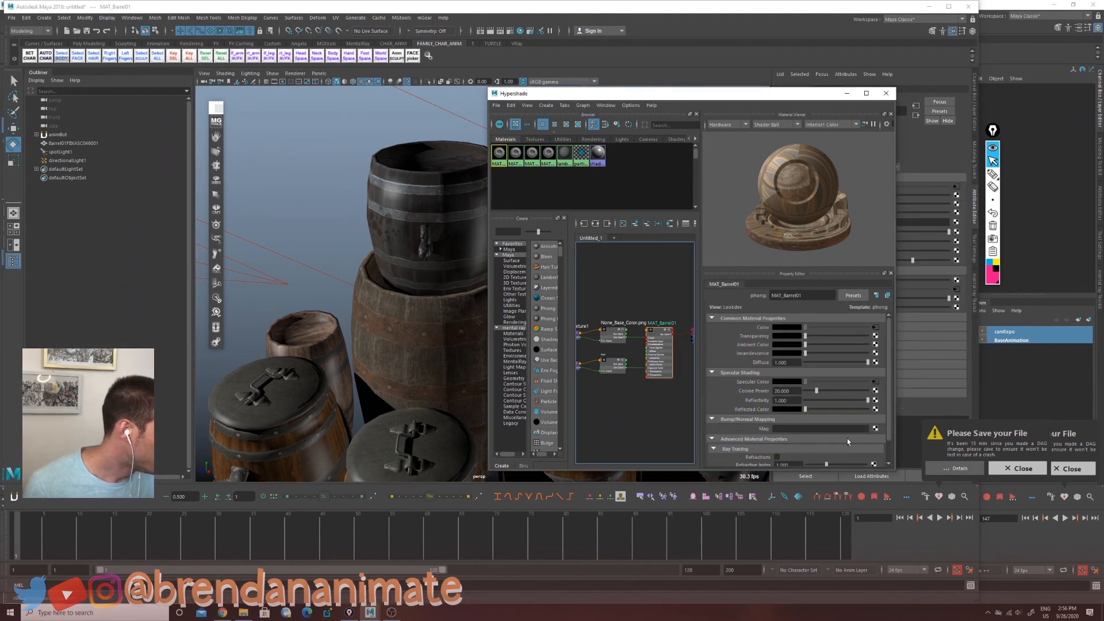
left_click(875, 429)
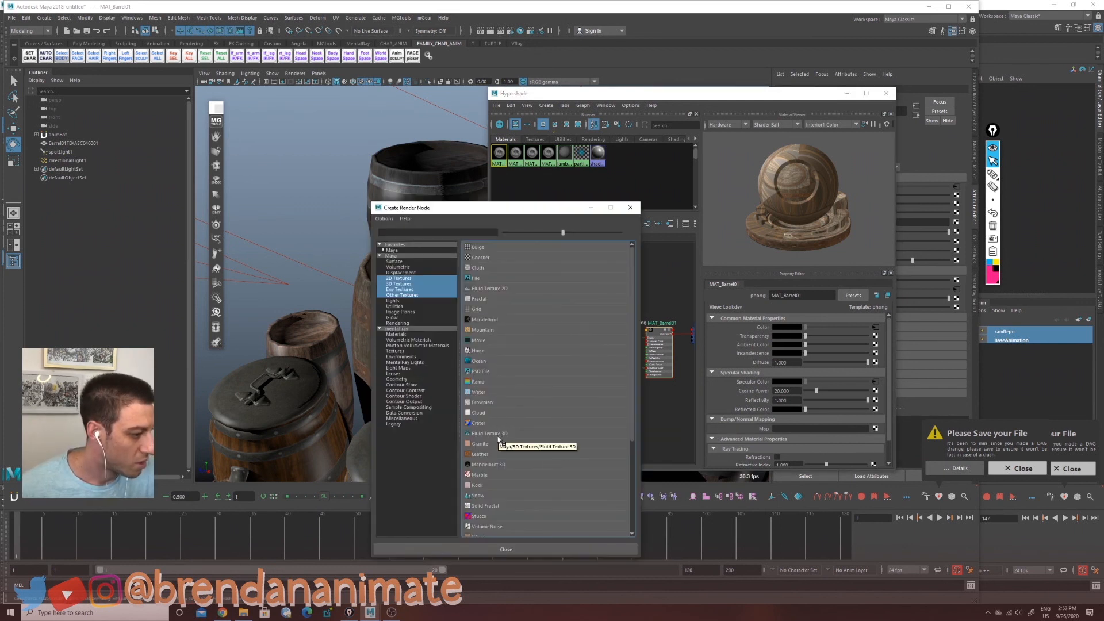
left_click(495, 279)
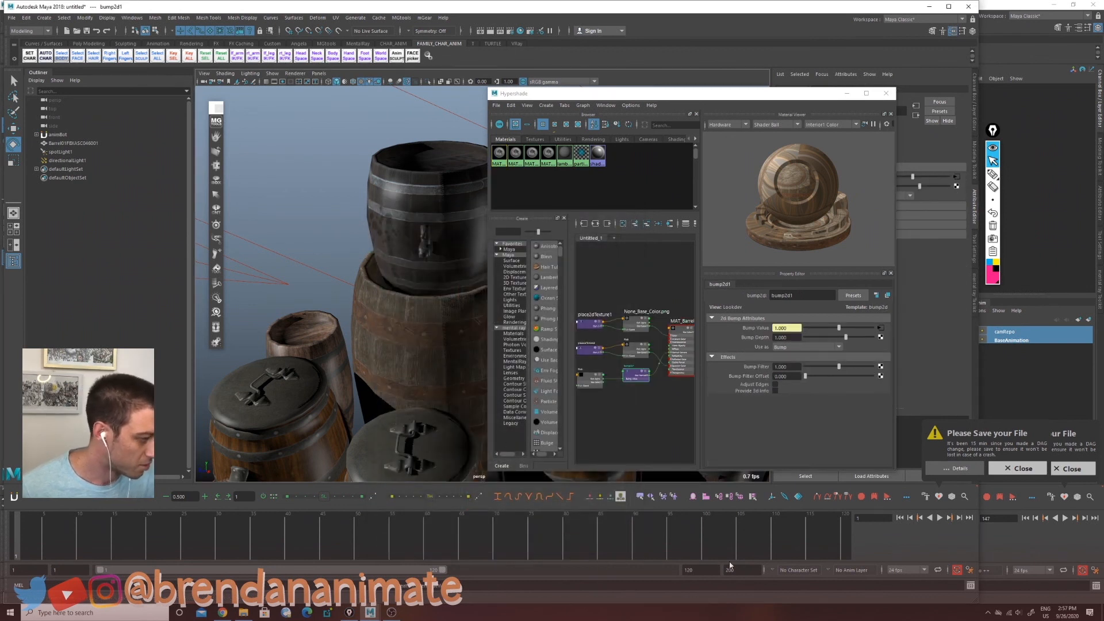
middle_click_drag(635, 420, 653, 429, "alt")
right_click_drag(653, 430, 597, 417, "alt")
mouse_move(644, 421)
middle_mouse_down("alt")
mouse_move(641, 406)
mouse_move(611, 397)
mouse_move(639, 401)
middle_mouse_up("alt")
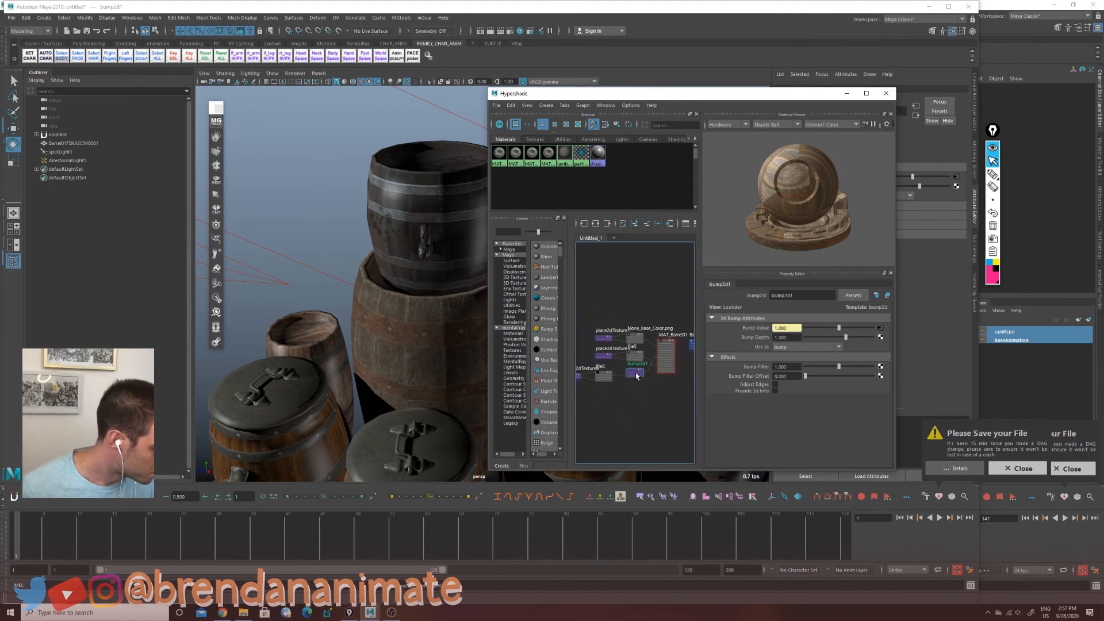
left_click(599, 375)
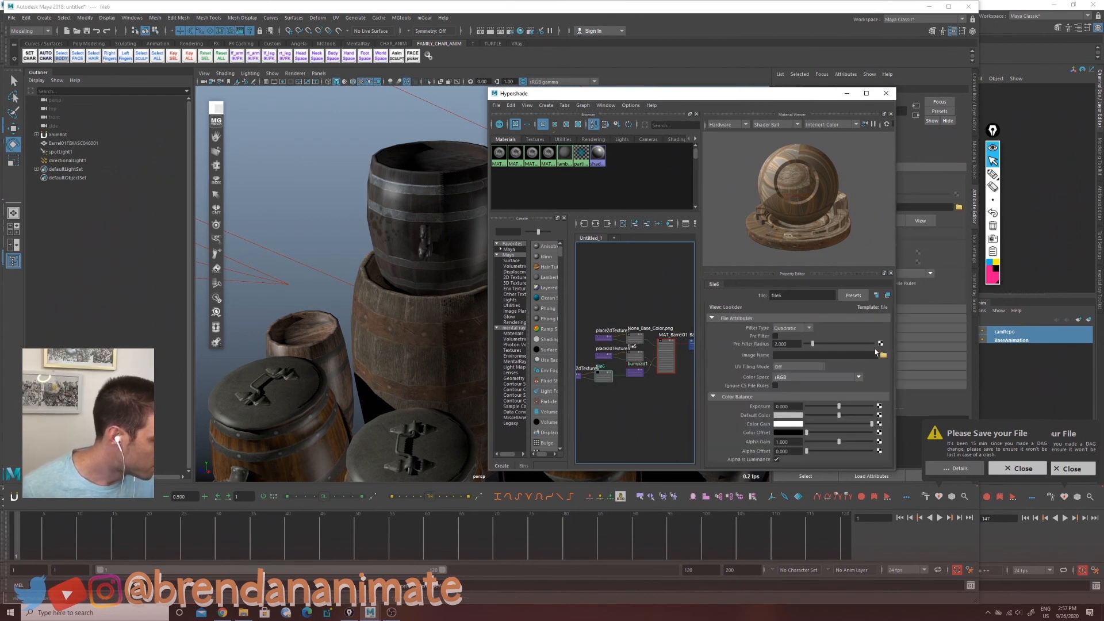
left_click(884, 358)
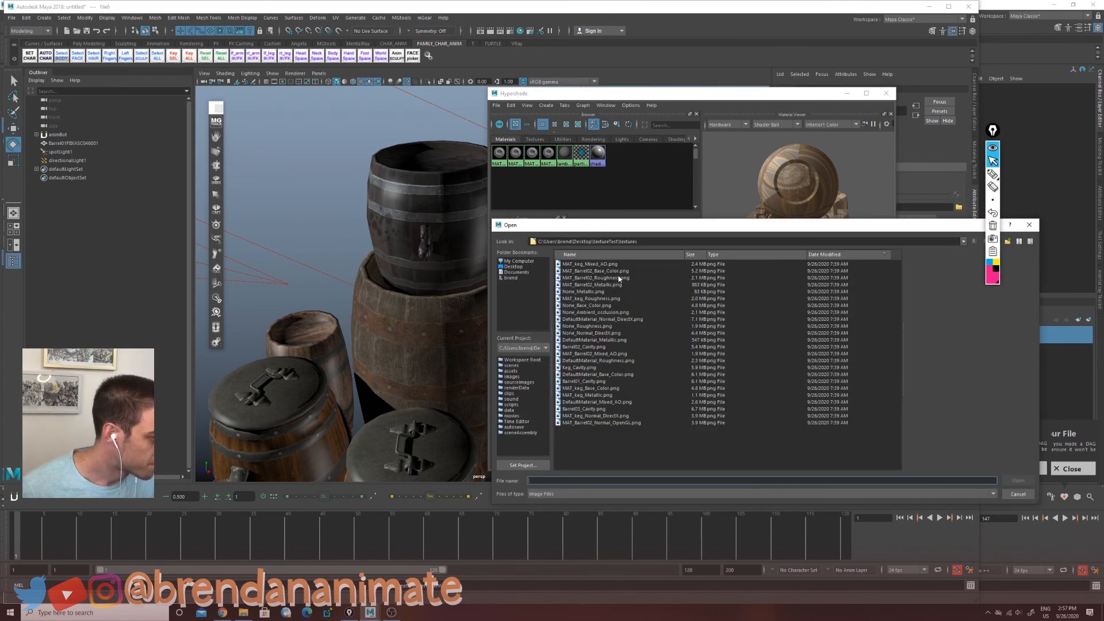
left_click(602, 334)
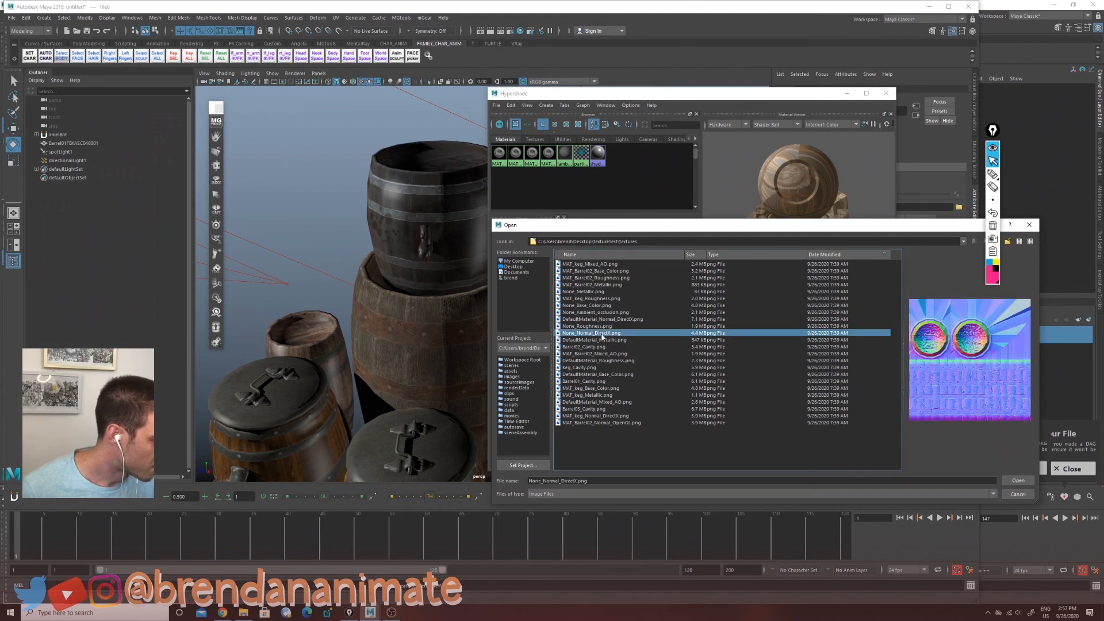
left_click(1017, 481)
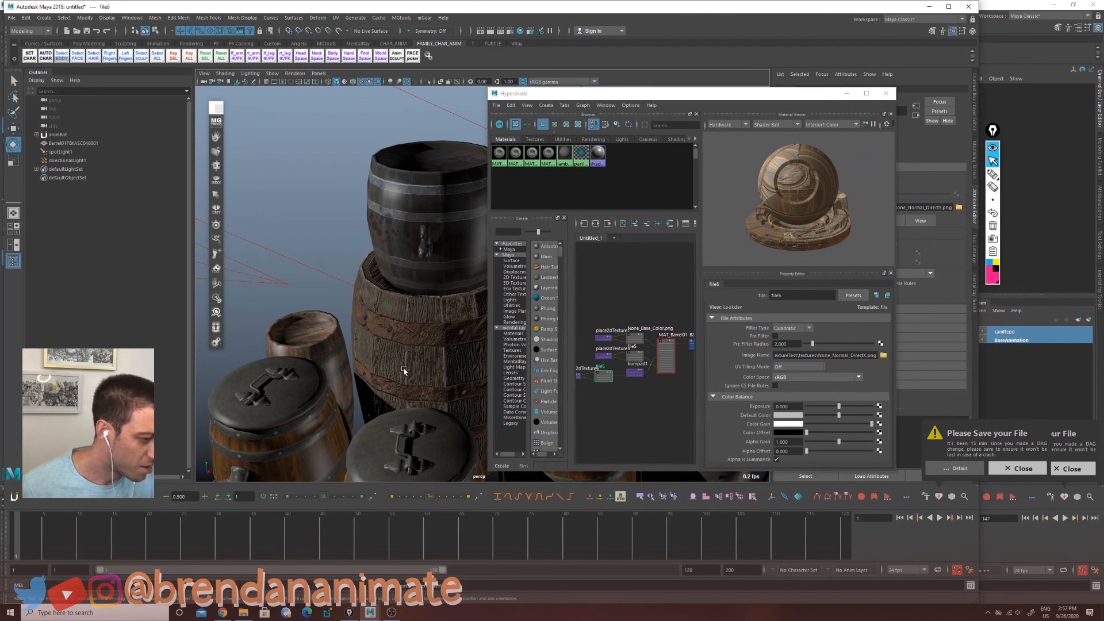
Step: Set the bump depth of MAT_Barrel01's bump node to 0.1, toggling between 1 and 0.1 to compare
mouse_move(422, 405)
left_mouse_down("alt")
mouse_move(375, 422)
mouse_move(402, 408)
left_mouse_up("alt")
right_click_drag(402, 409, 431, 404, "alt")
left_click_drag(431, 404, 388, 406, "alt")
left_click(639, 375)
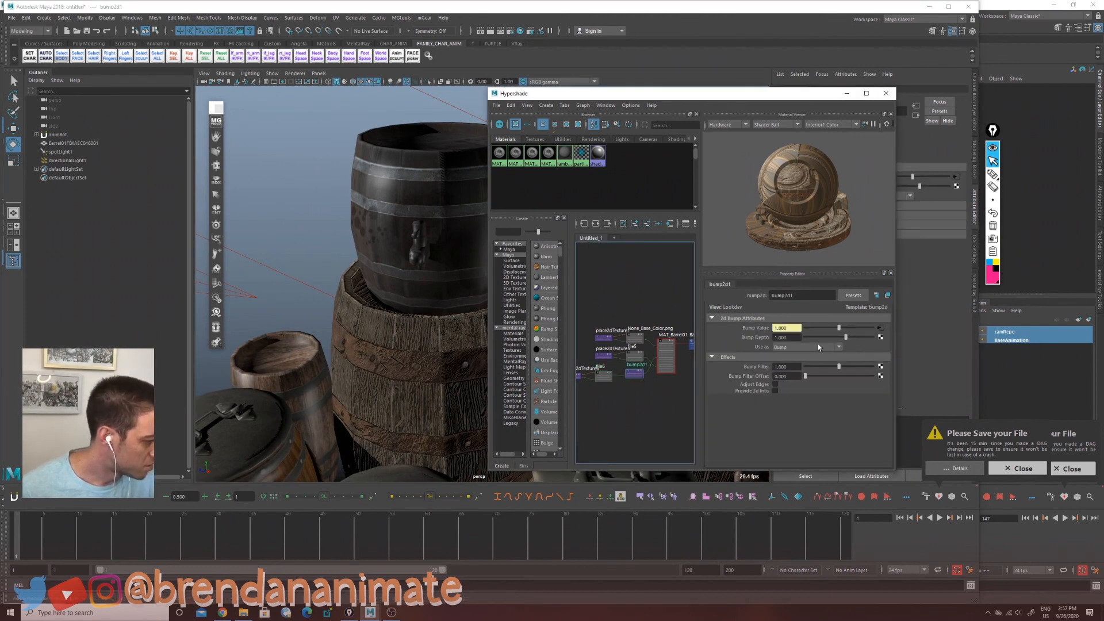
left_click_drag(848, 339, 840, 342)
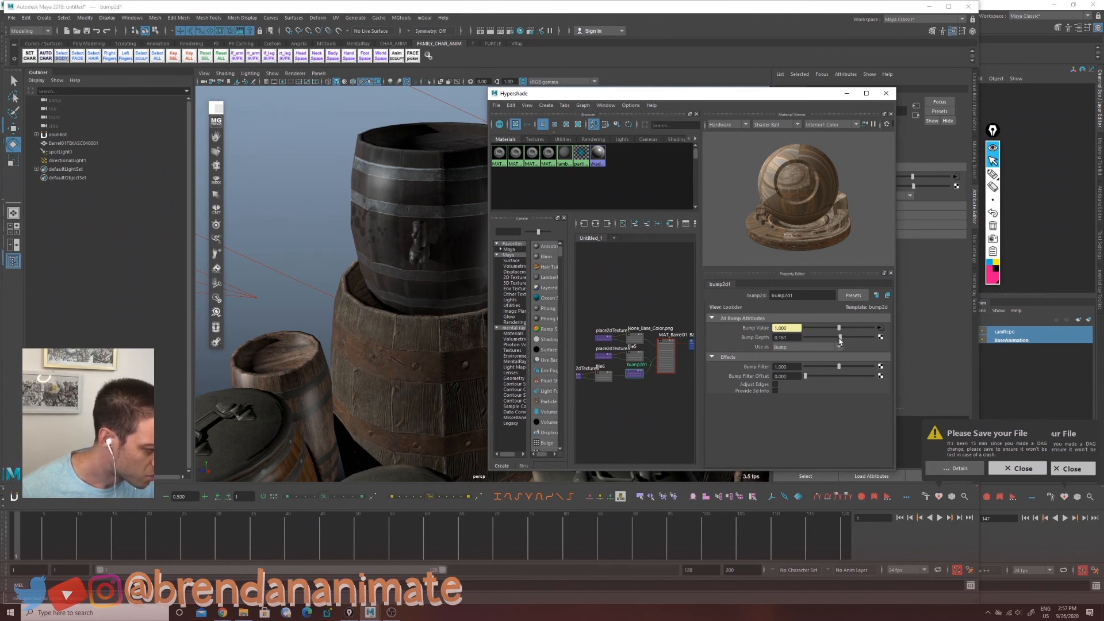
double_click(783, 338)
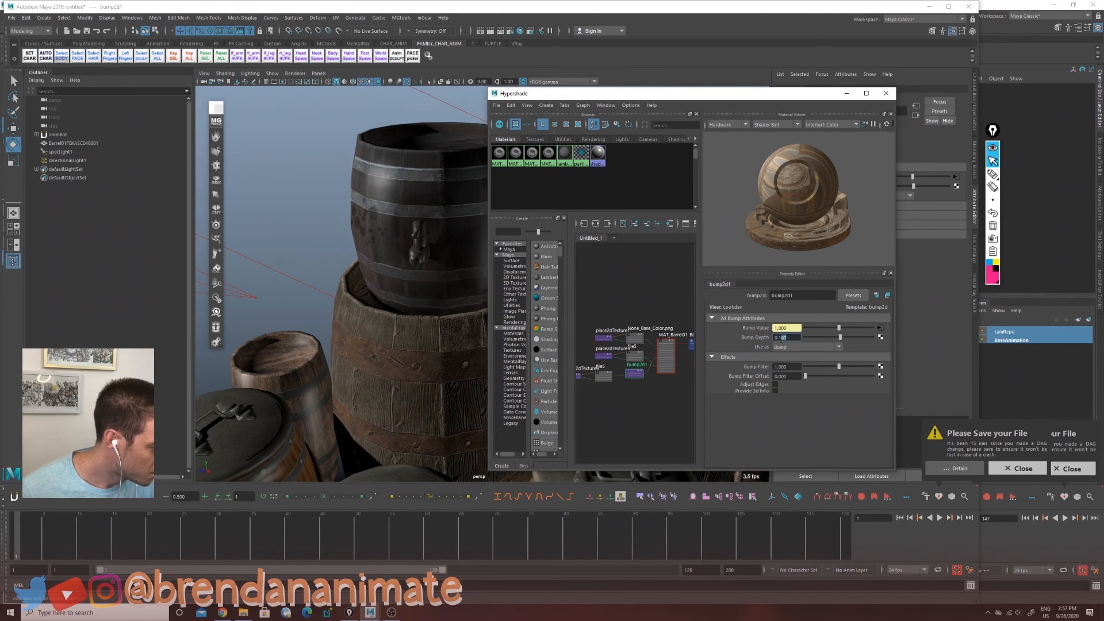
type("1")
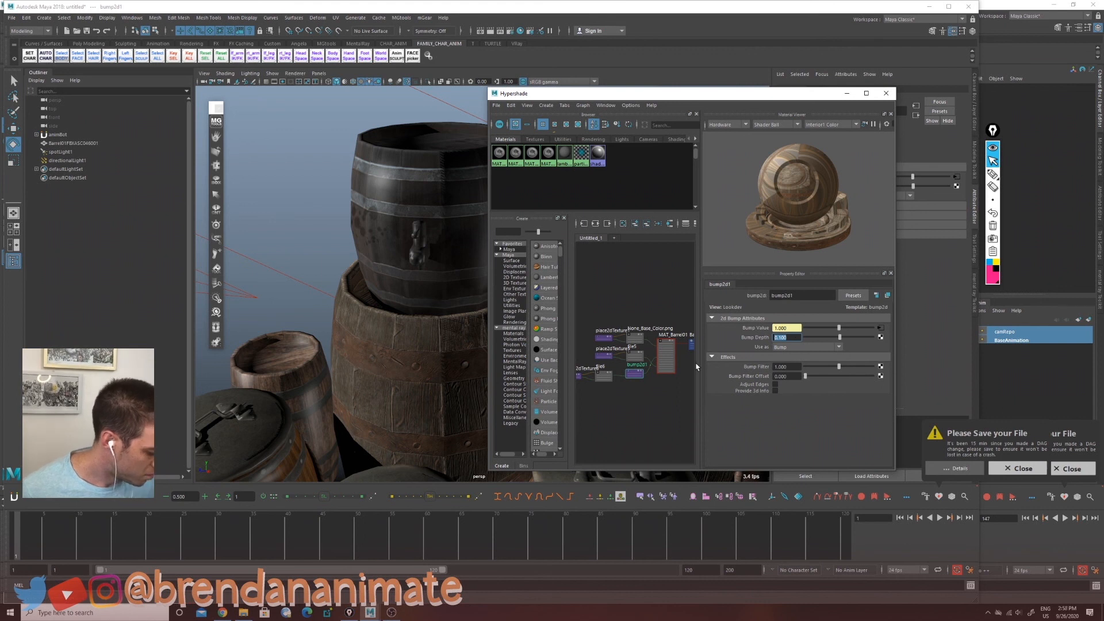
key("Return")
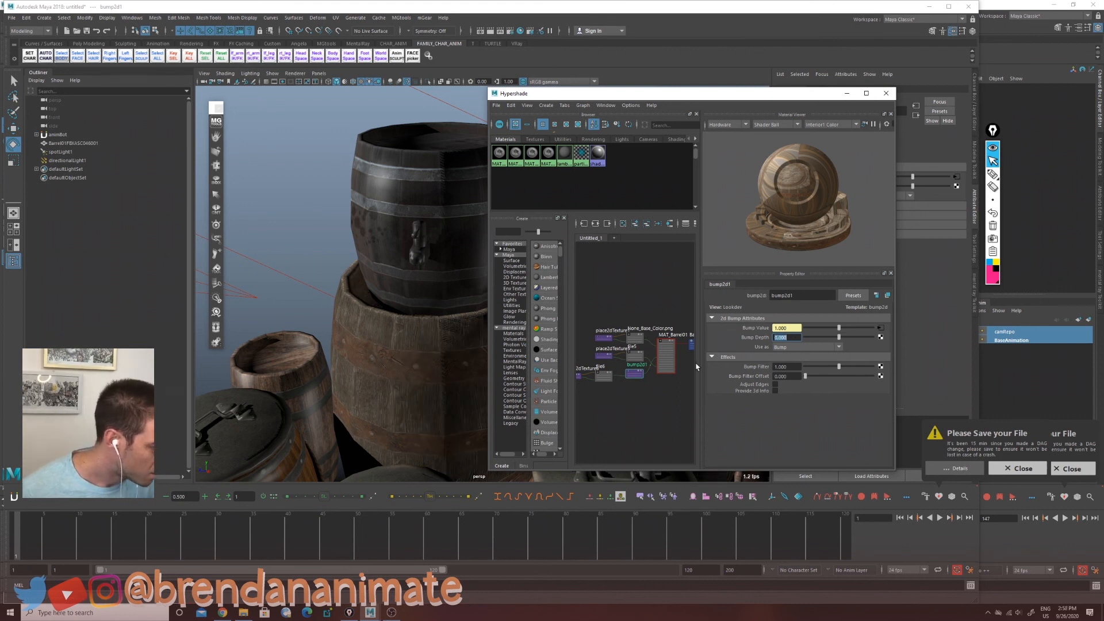
type("0.1")
key("Return")
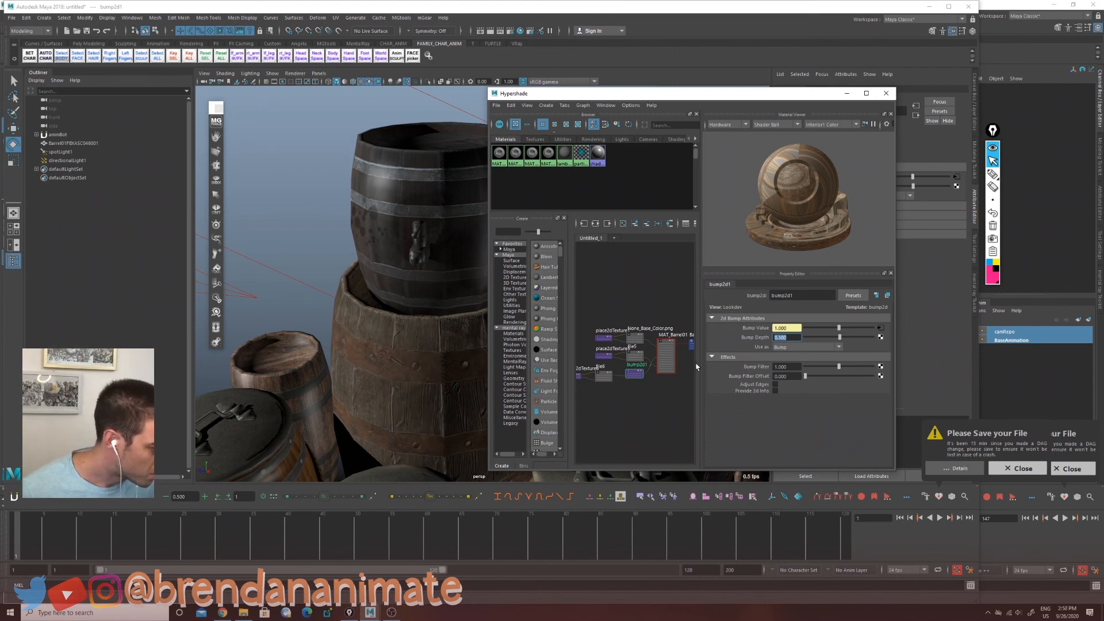
type("1")
key("Return")
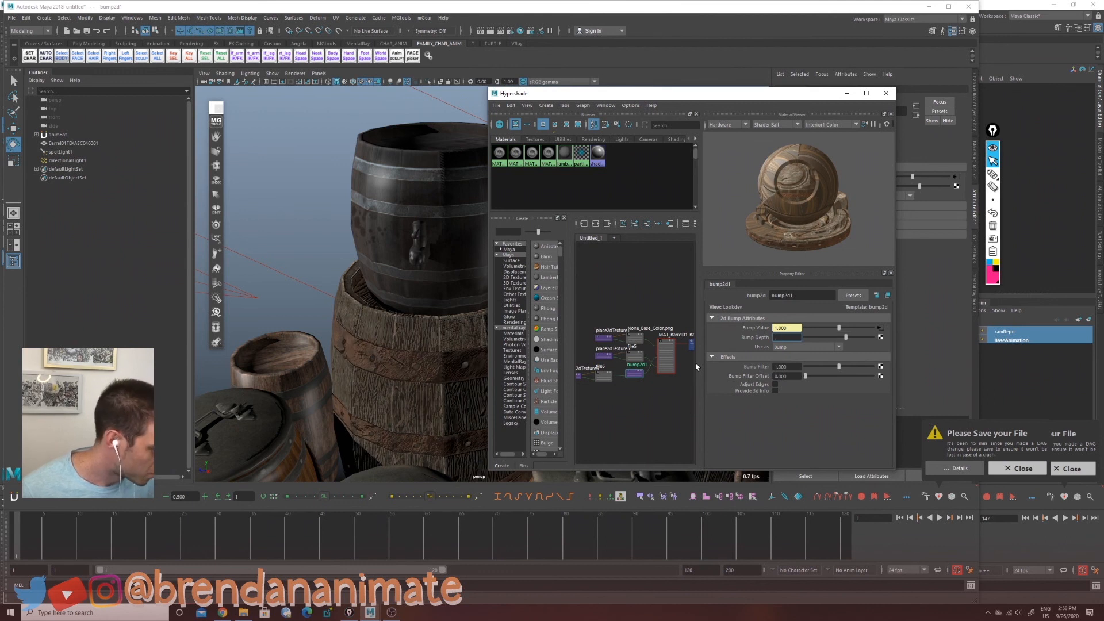
type("0.1")
key("Return")
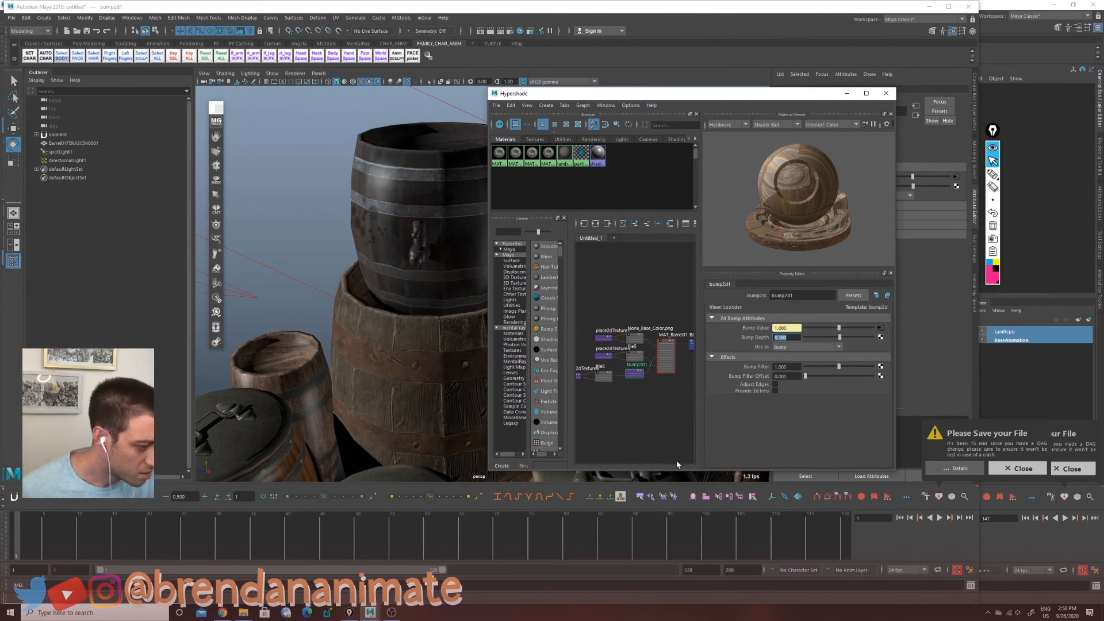
Step: Orbit around the barrel group and the lights to inspect the bump effect on the barrels
right_click_drag(416, 396, 320, 409, "alt")
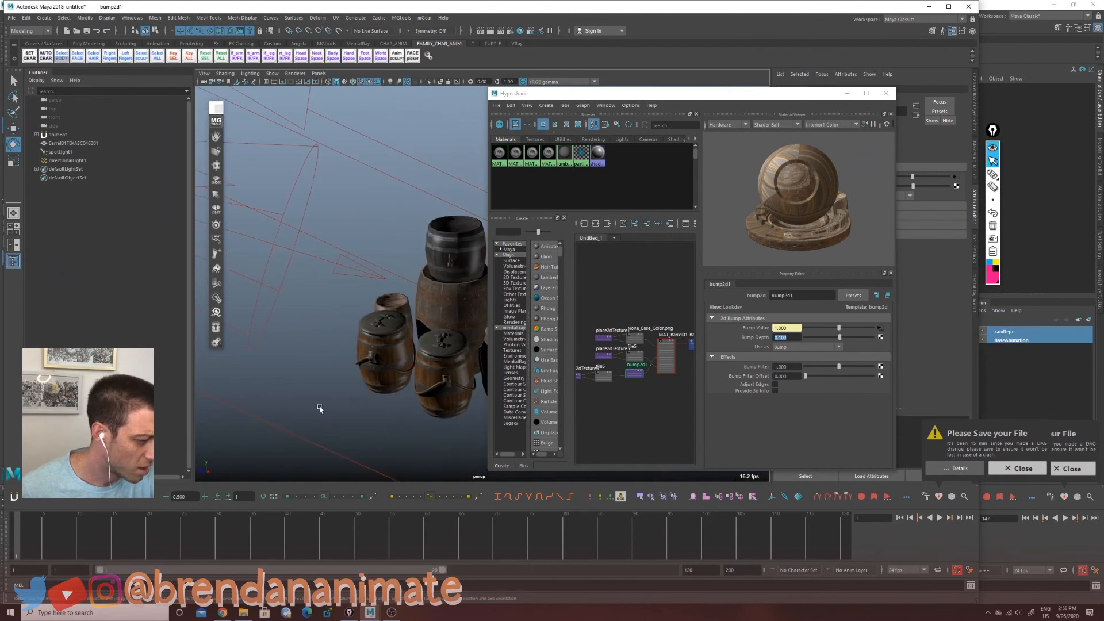
left_click_drag(319, 409, 365, 390, "alt")
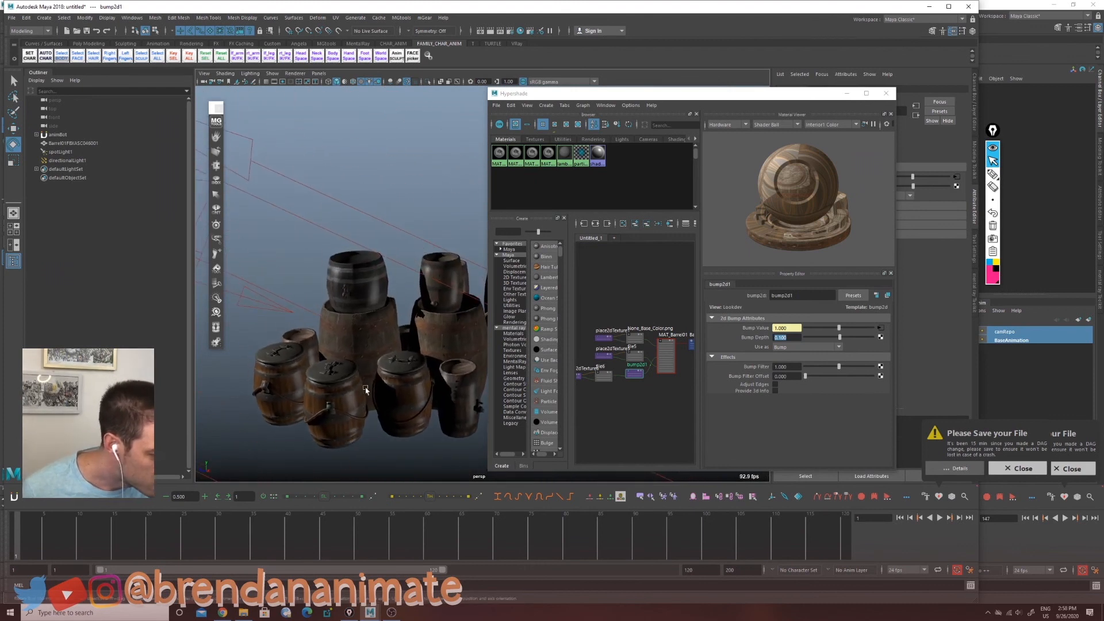
left_click_drag(256, 259, 299, 309)
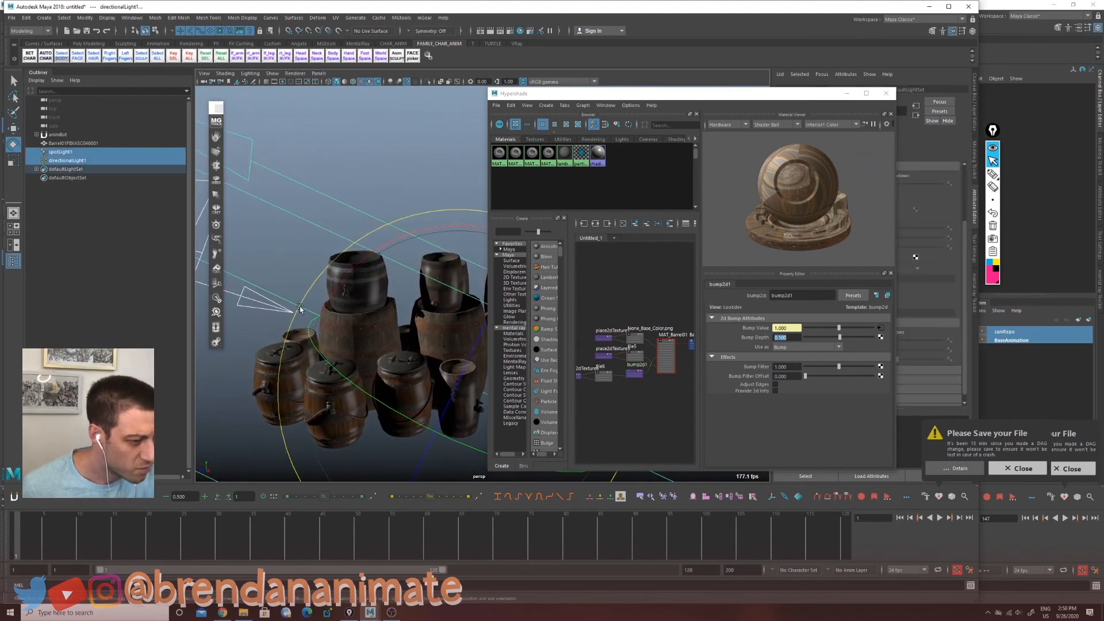
middle_click_drag(299, 309, 364, 363, "alt")
left_click(277, 407)
left_click_drag(237, 377, 266, 343)
key("w")
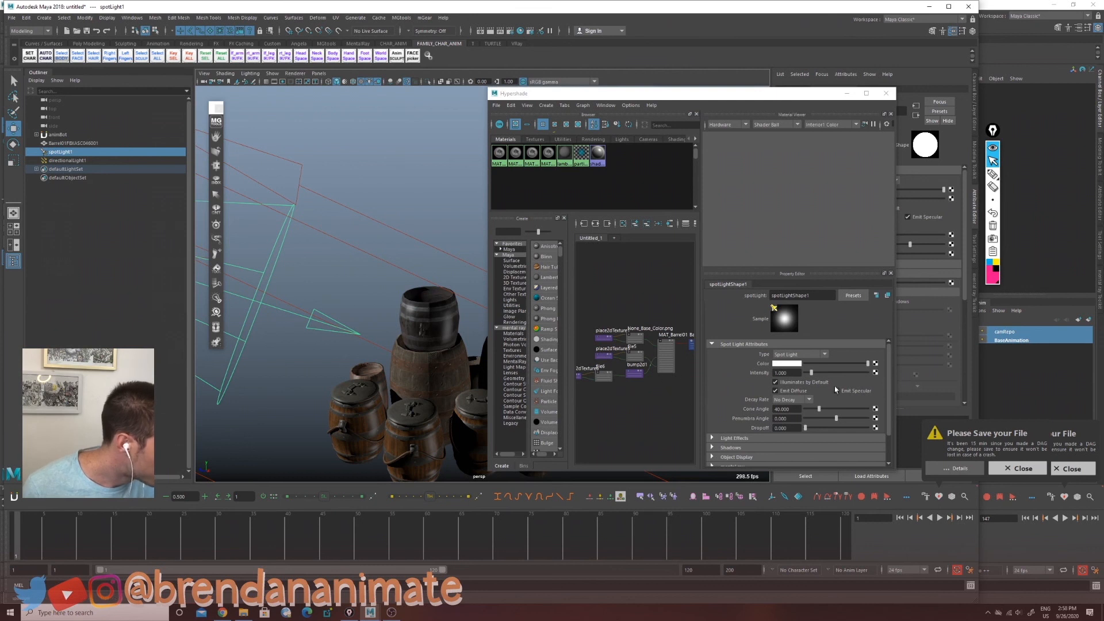
left_click(634, 375)
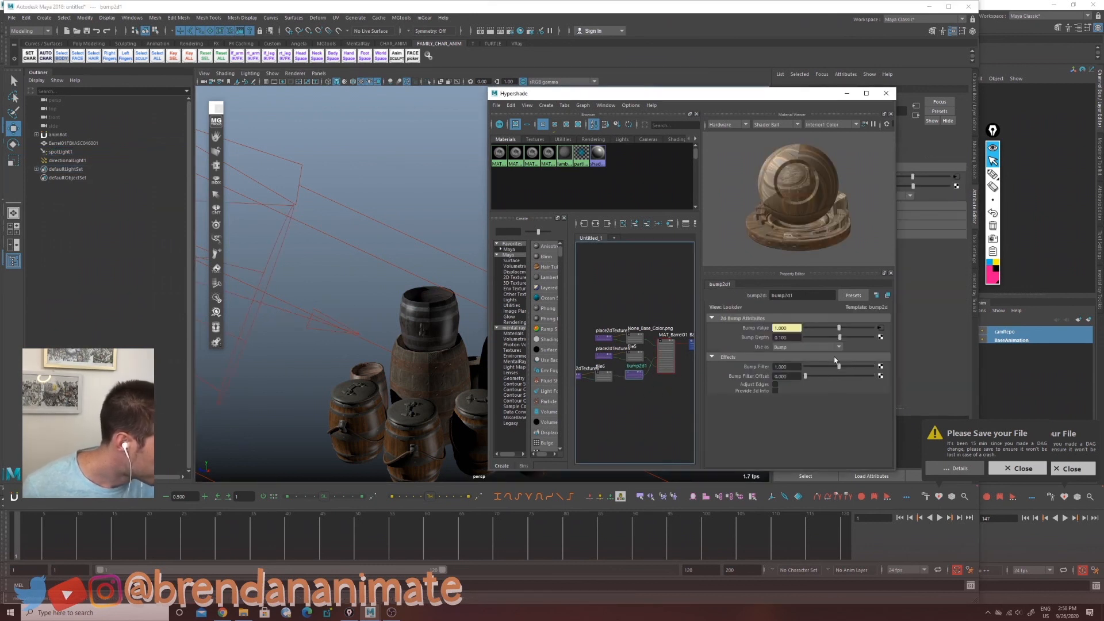
left_click_drag(800, 338, 705, 373)
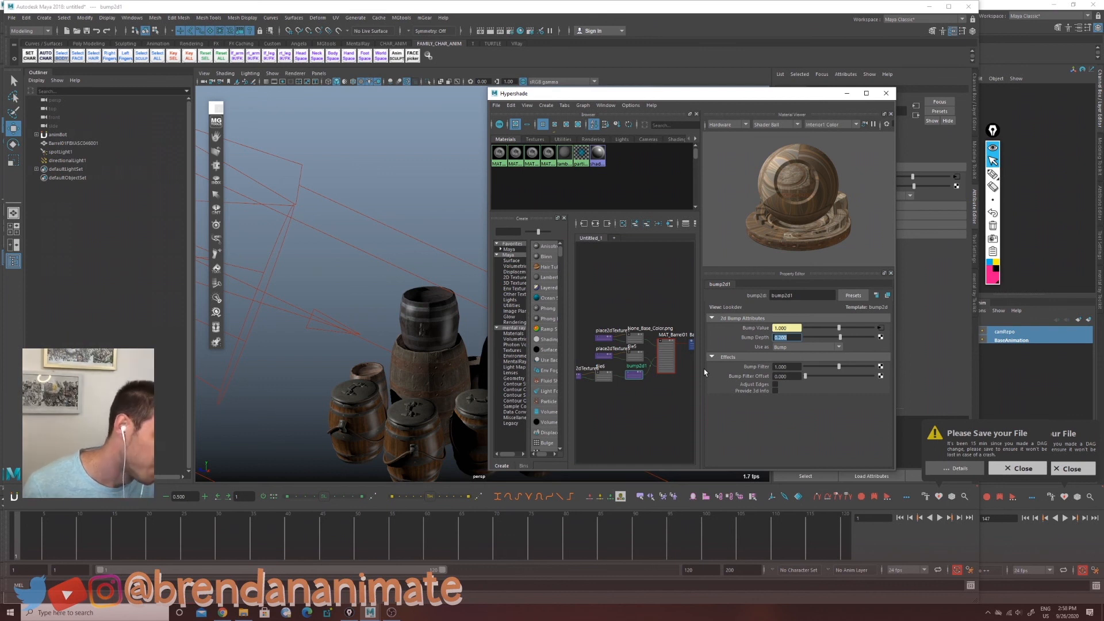
left_click_drag(374, 372, 388, 419, "alt")
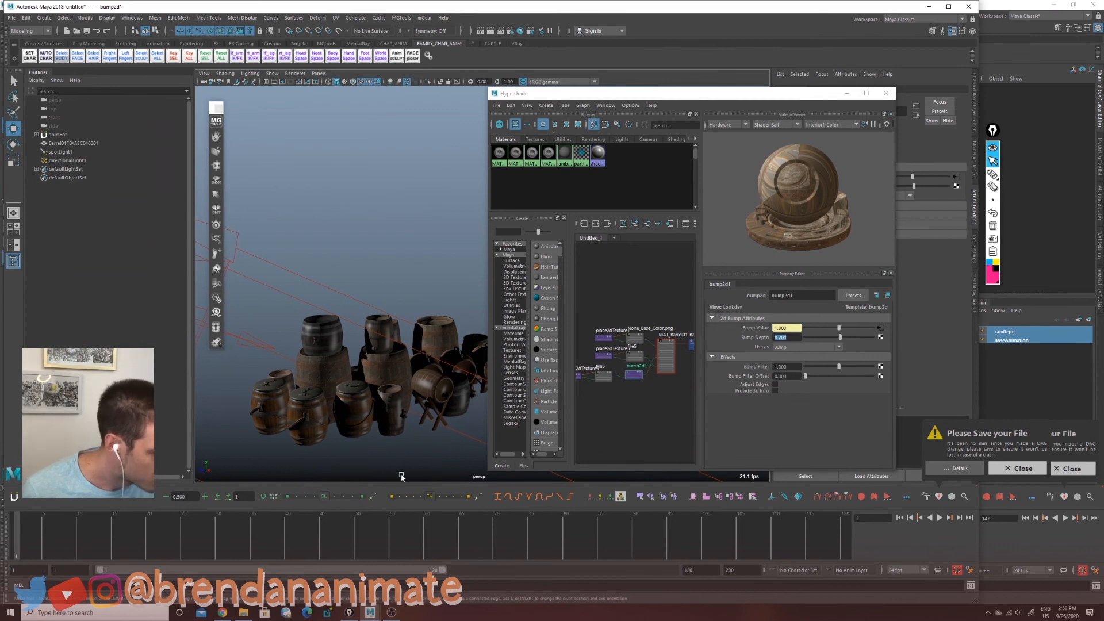
Step: Add a file-texture bump map to MAT_Barrel02 and set its bump depth to 0.15
left_click(515, 154)
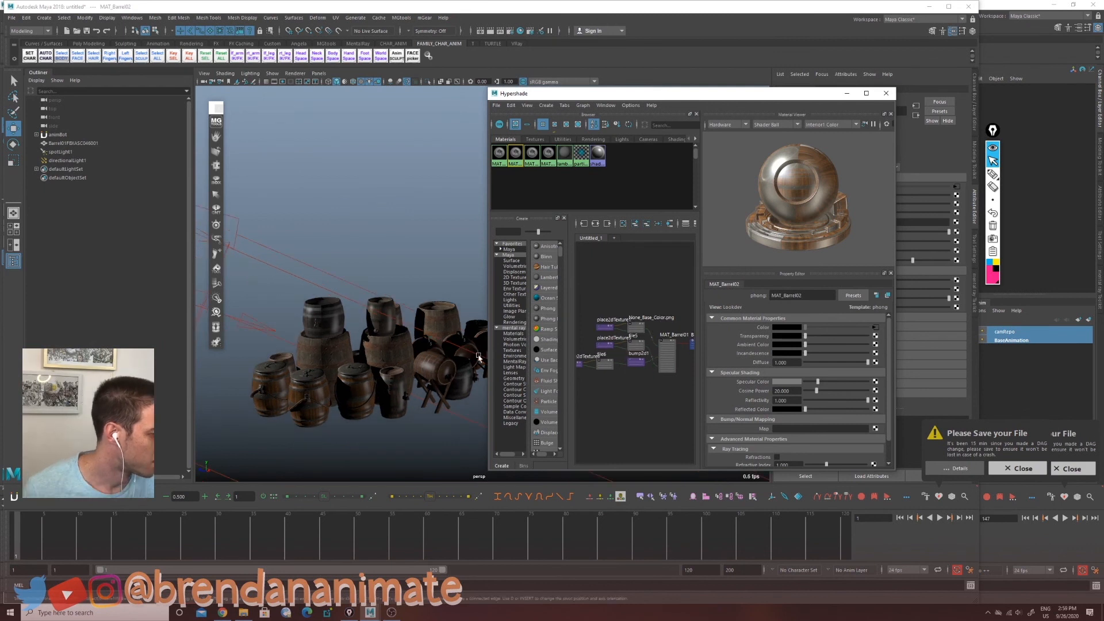
left_click(582, 105)
left_click(600, 151)
left_click(875, 382)
left_click(526, 278)
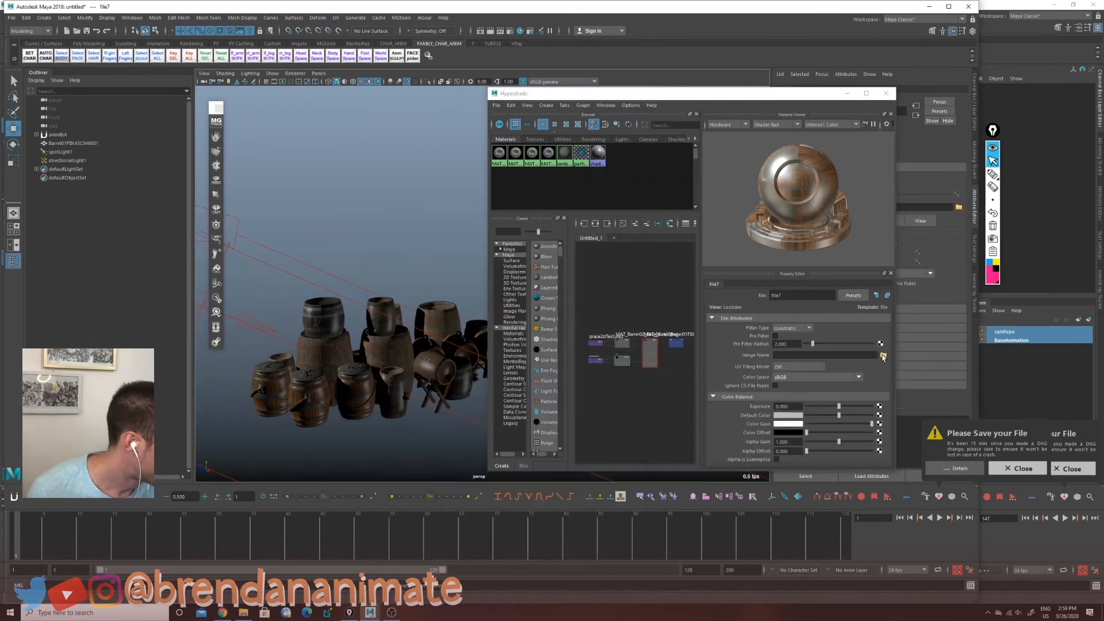
left_click(883, 356)
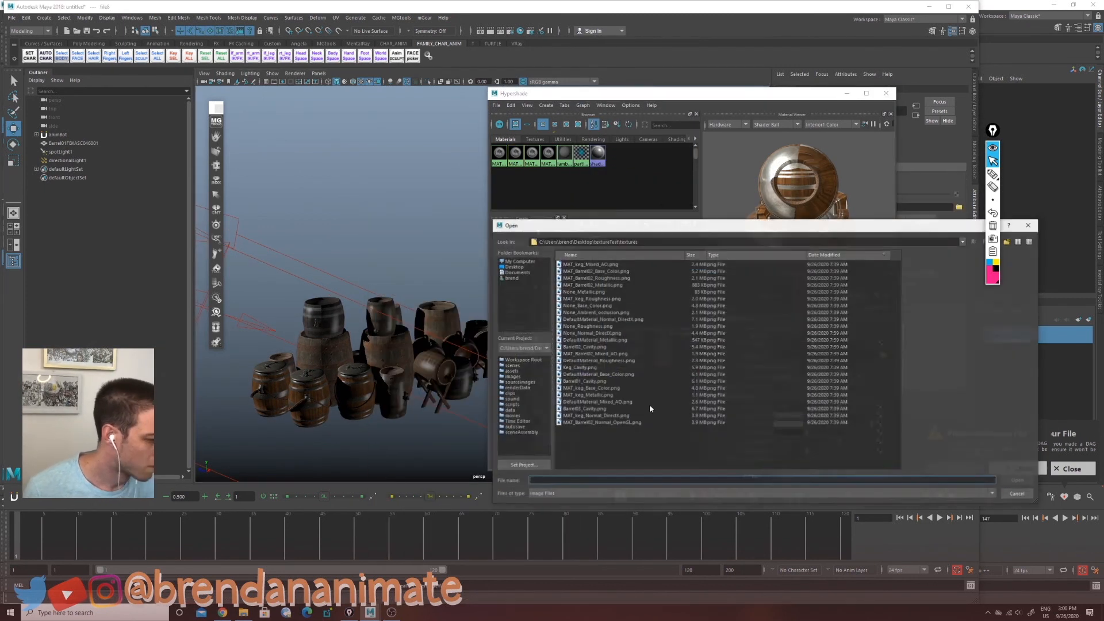
left_click(592, 338)
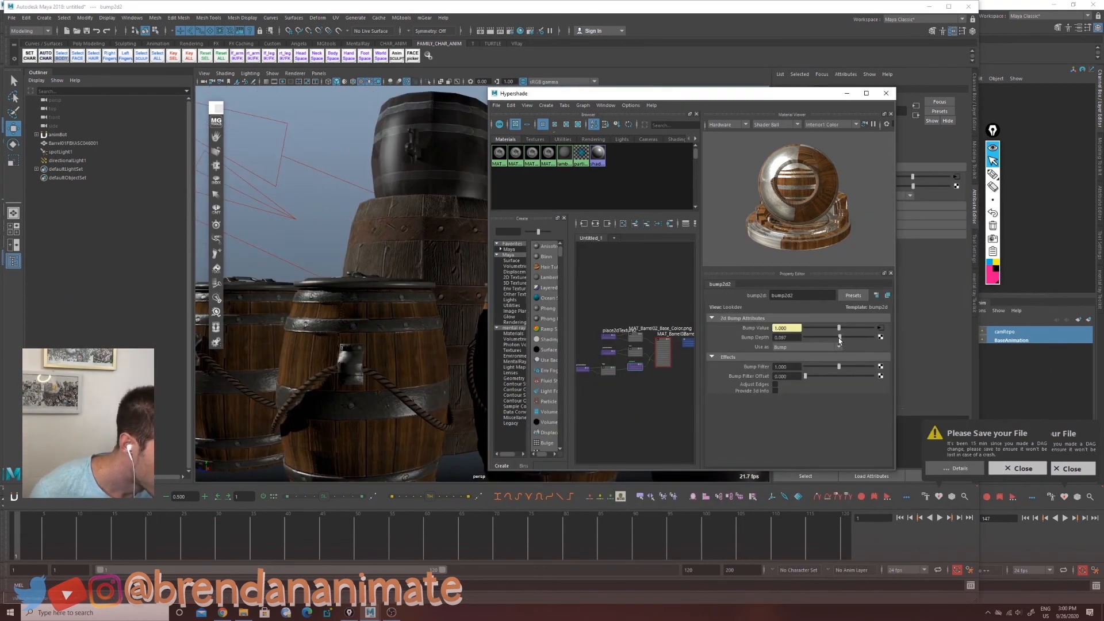
type("0.15")
key("Return")
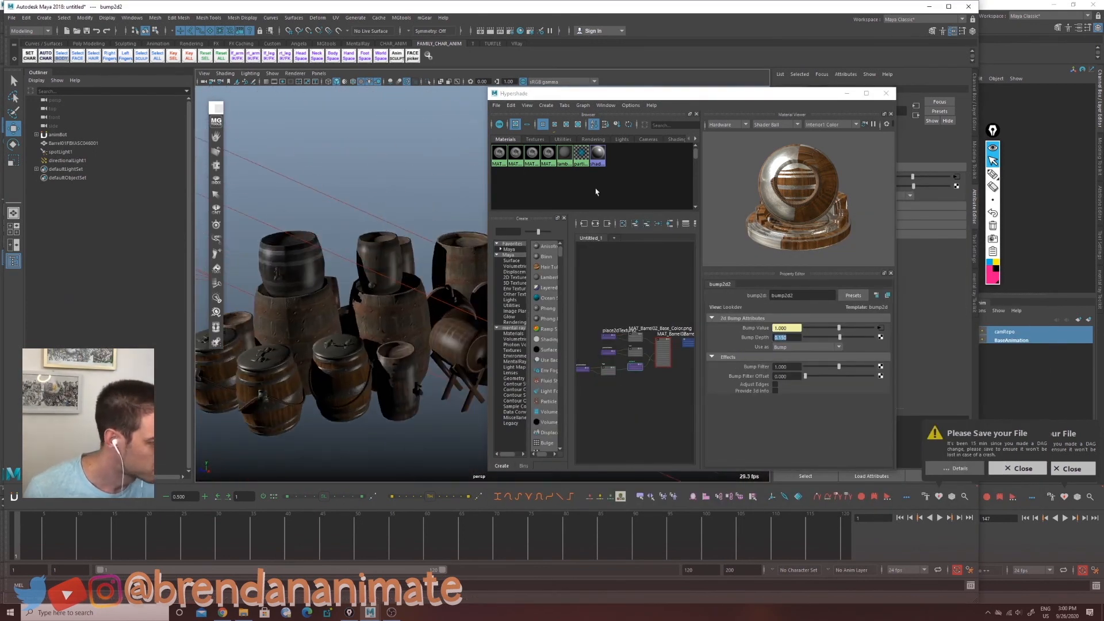
Step: Add a file texture loading DefaultMaterial_Base_Color.png to the MAT_Barrel03FBXASC04505 material
left_click(532, 153)
left_click(881, 395)
left_click(509, 280)
left_click(883, 358)
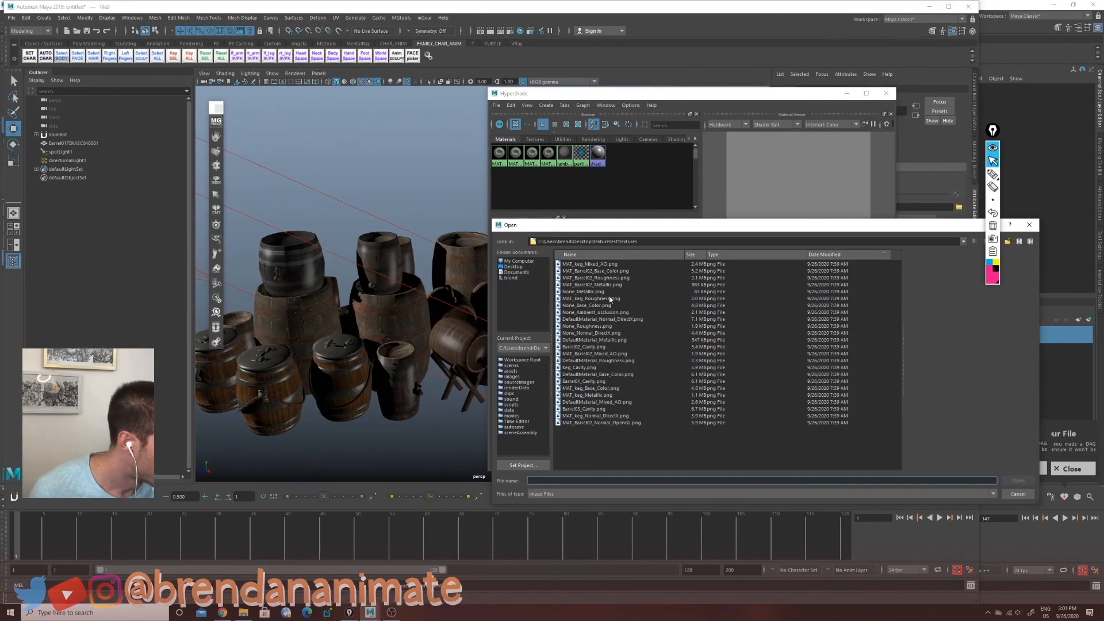
left_click(595, 409)
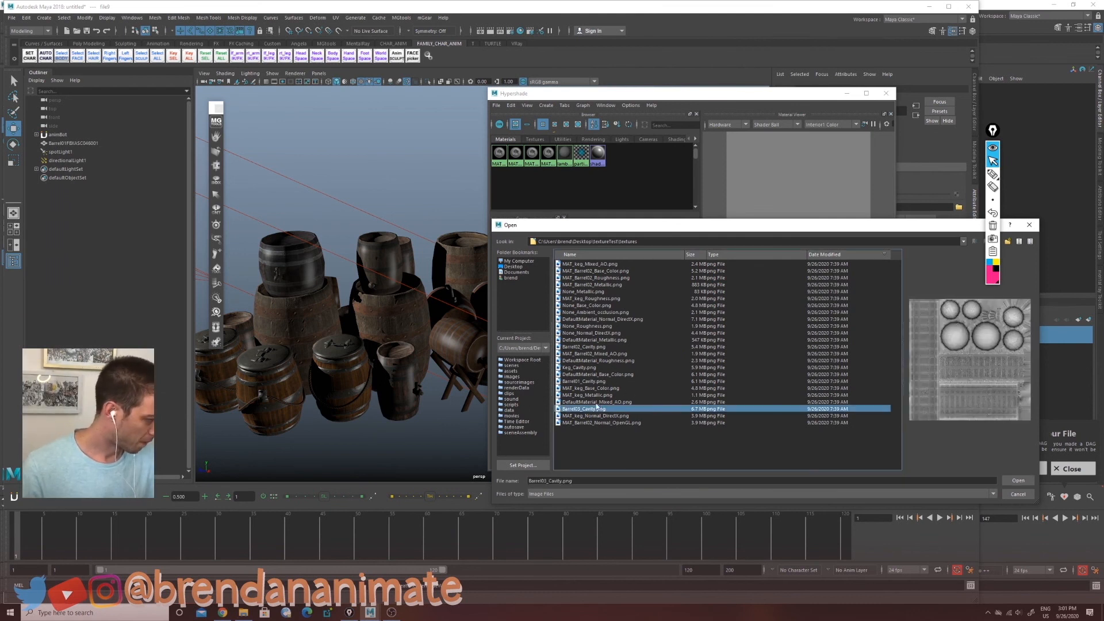
left_click(594, 389)
left_click(593, 381)
double_click(594, 375)
left_click(532, 153)
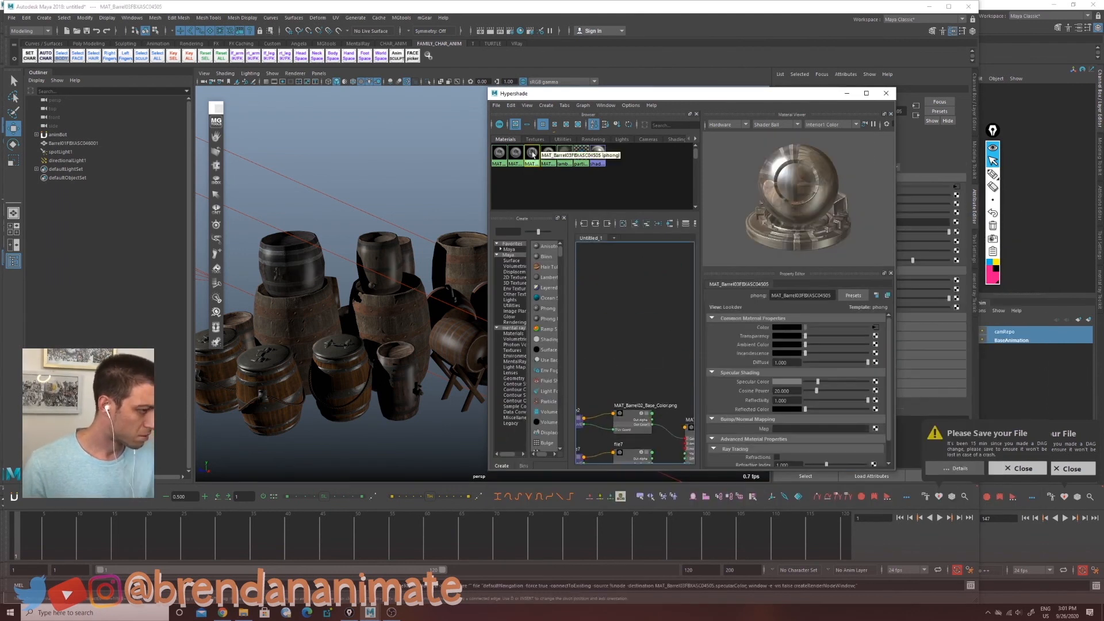
Step: Connect a file texture loading DefaultMaterial_Metallic.png to the MAT_Barrel03FBXASC04505 material's specular shading
left_click(881, 394)
left_click(883, 356)
left_click(596, 409)
left_click(625, 375)
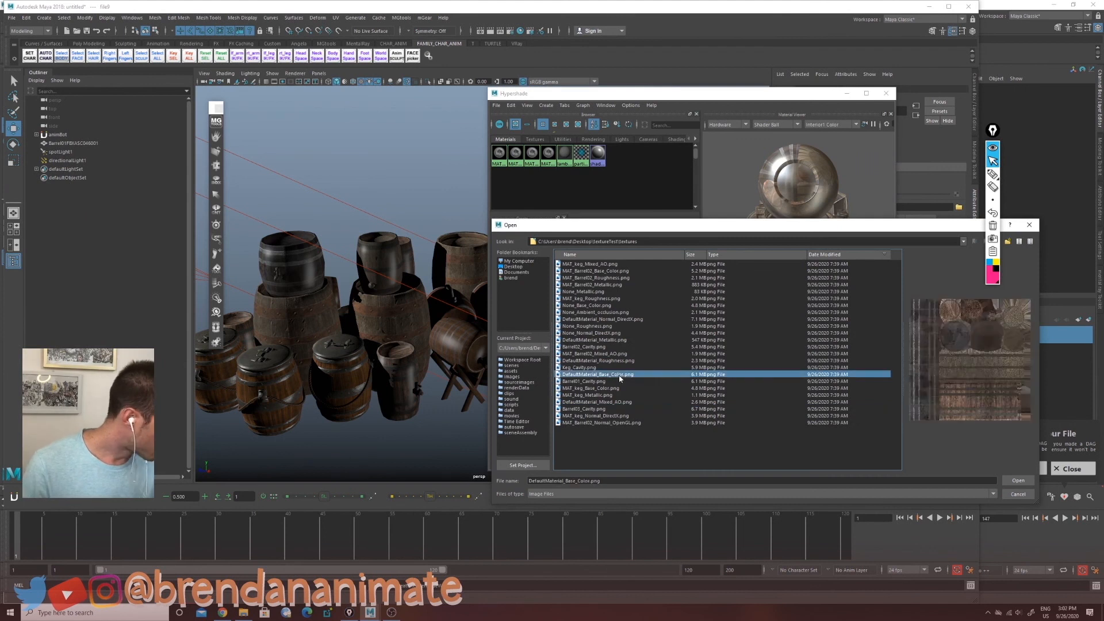
left_click(618, 361)
left_click(612, 340)
left_click(1018, 480)
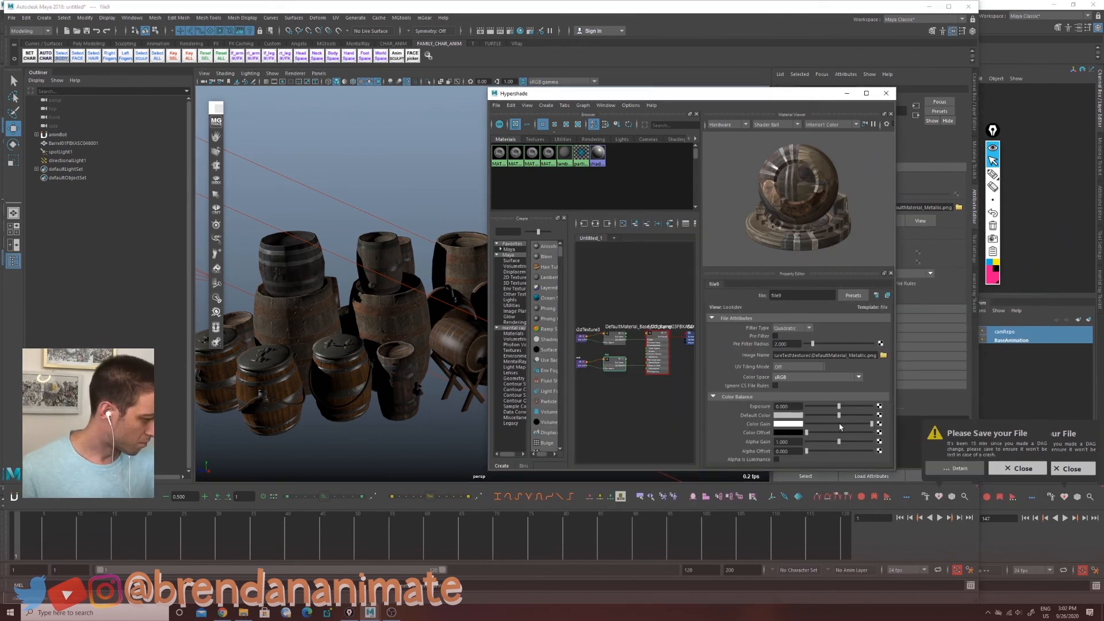
Step: Add a bump map file texture using DefaultMaterial_Normal_DirectX.png to the MAT_Barrel03FBXASC04505 material
left_click(657, 351)
left_click(879, 368)
left_click(489, 278)
left_click(880, 328)
left_click(884, 356)
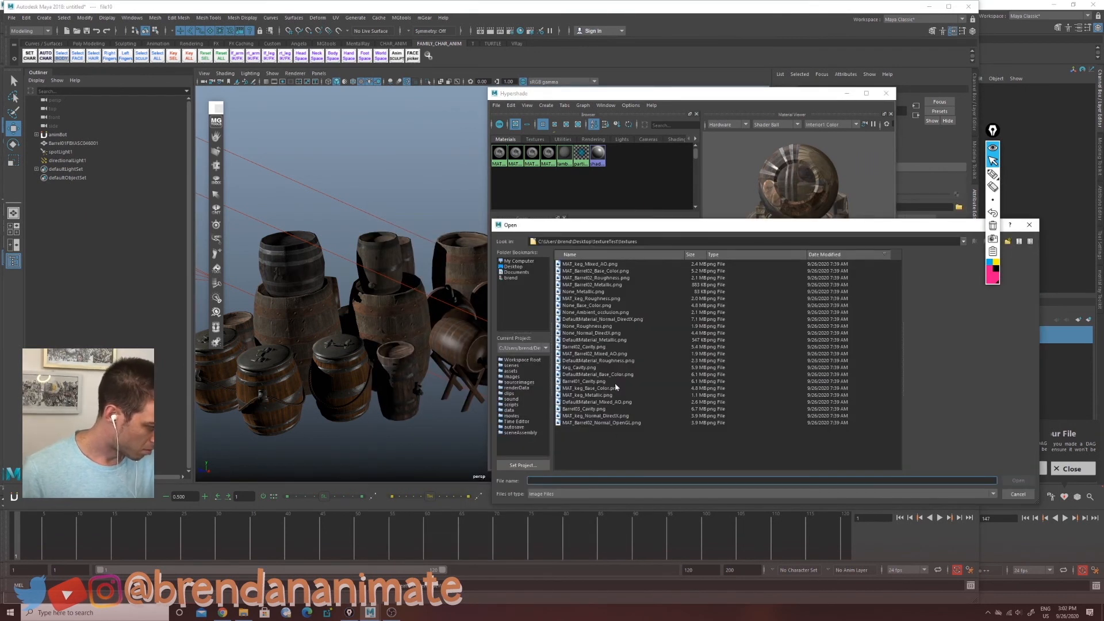
left_click(603, 319)
left_click(1018, 480)
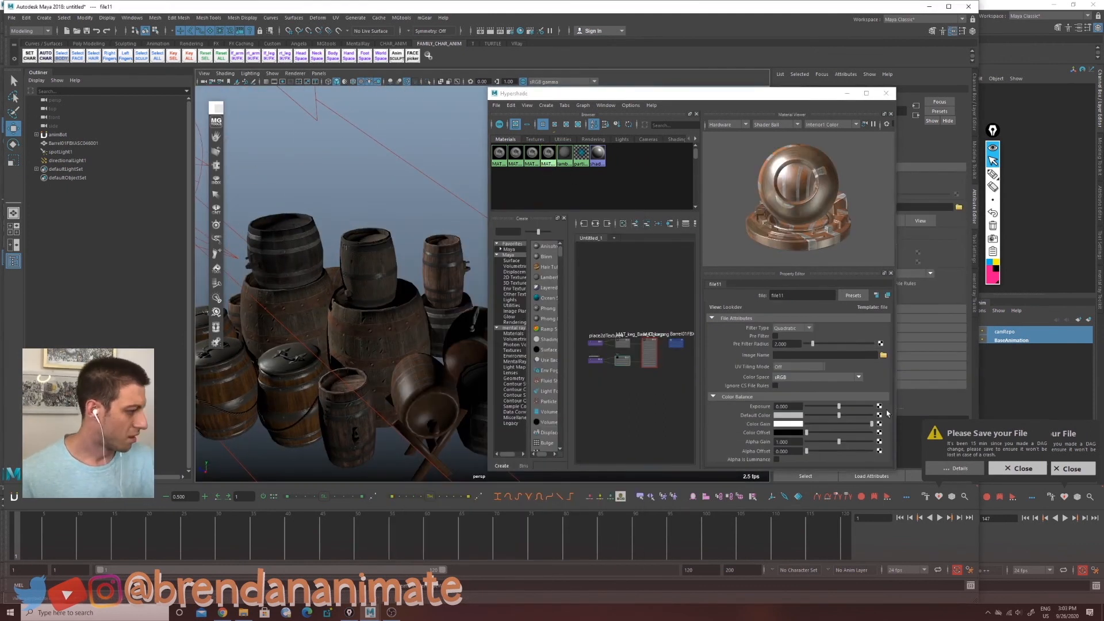
Step: Load MAT_keg_Metallic.png into the file11 texture node and select the MAT_kegs material
left_click(883, 355)
left_click(597, 395)
left_click(1018, 480)
left_click(649, 346)
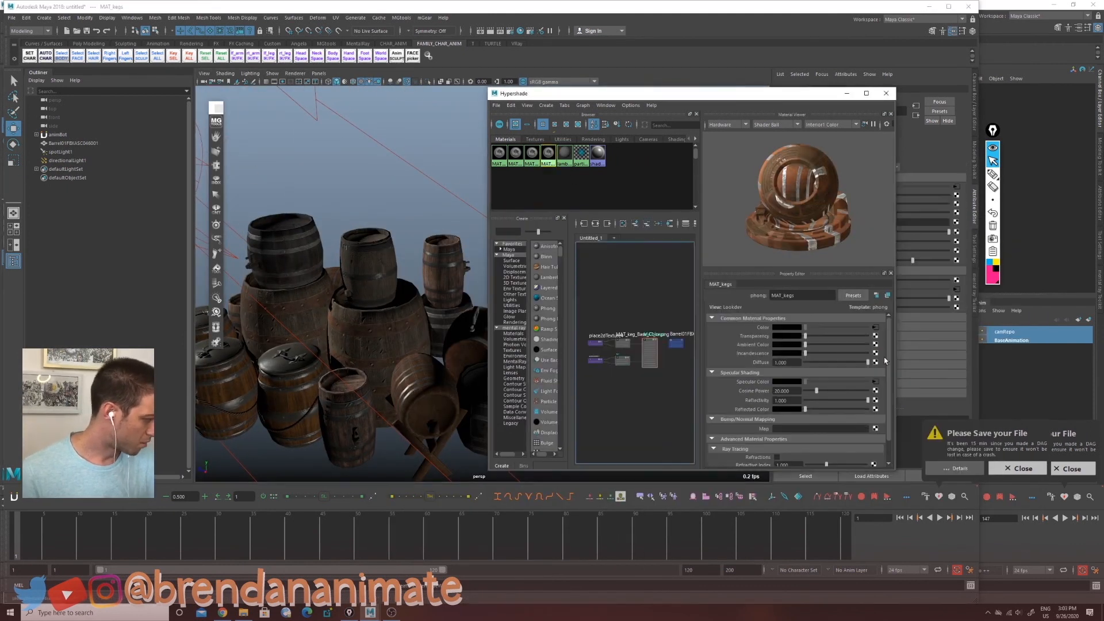
Step: Add a MAT_keg_Normal_DirectX.png bump map to MAT_kegs and set its bump depth to 0.3
left_click(886, 361)
left_click(521, 275)
left_click(884, 329)
left_click(883, 355)
left_click(595, 416)
left_click(1018, 481)
left_click(636, 368)
double_click(785, 338)
type("0.3")
key("Return")
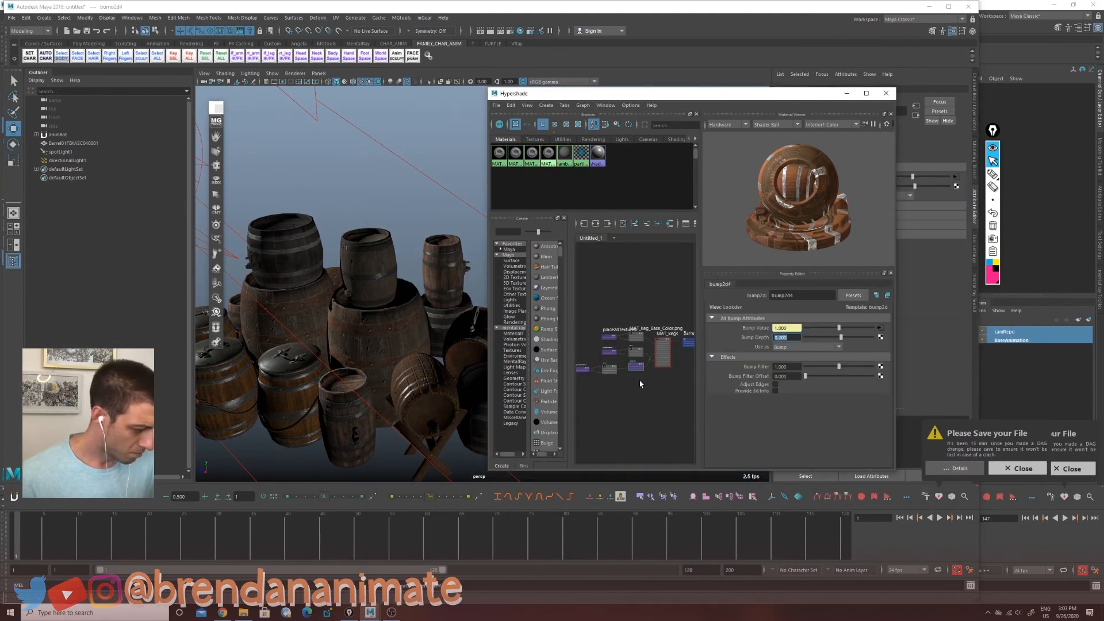
Step: Orbit and zoom around the barrels to inspect the textures and bump detail up close
left_click_drag(310, 434, 397, 428, "alt")
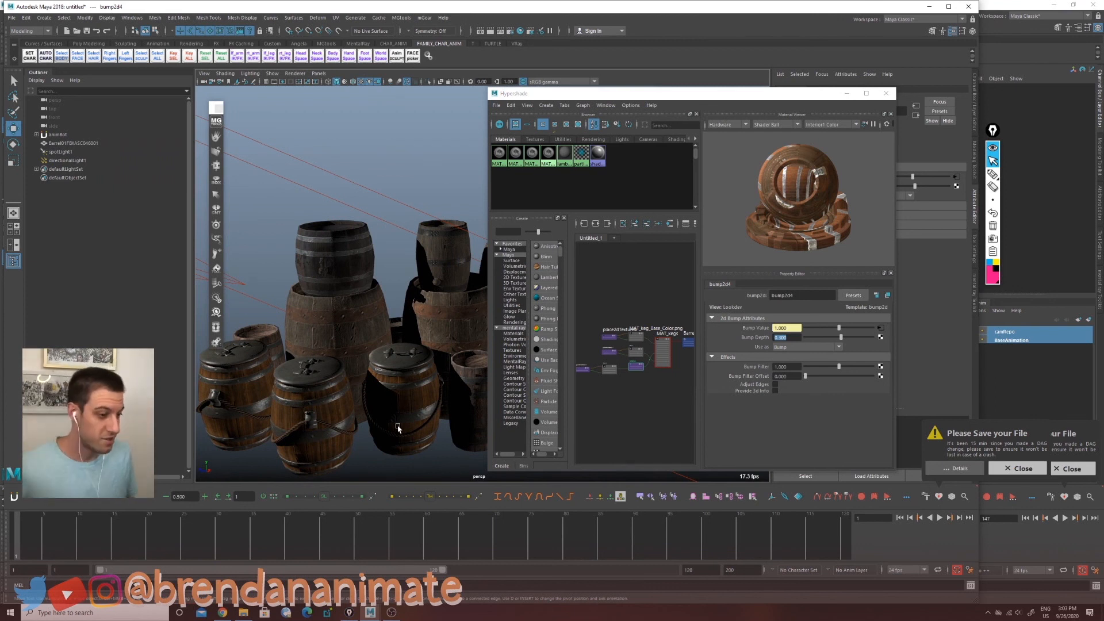
scroll(344, 396, "up", 3)
middle_click_drag(337, 412, 292, 447, "alt")
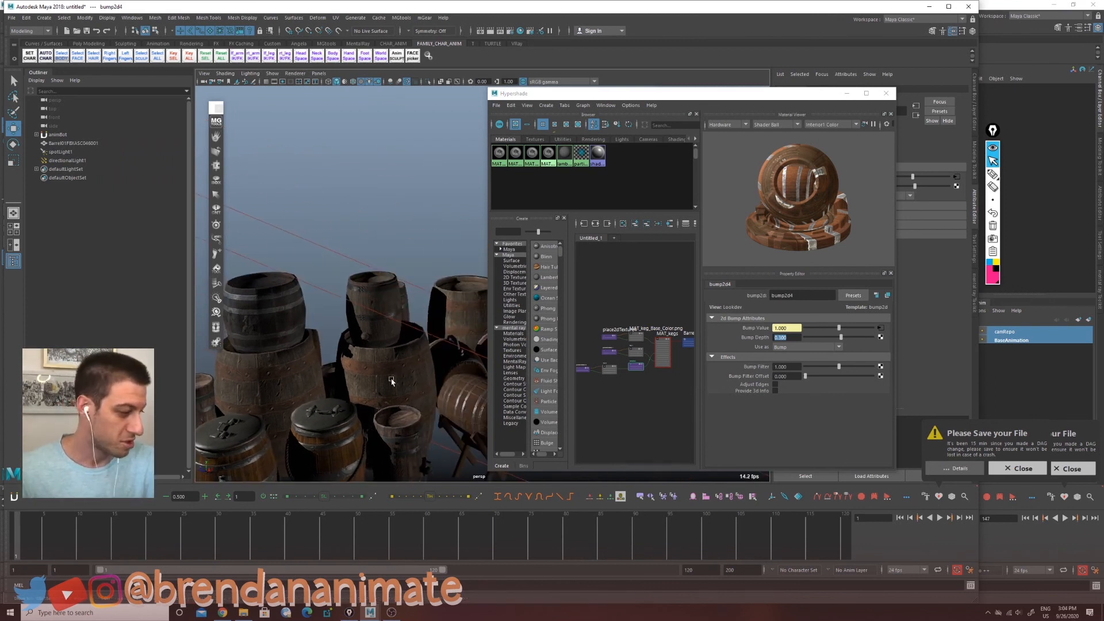
left_click_drag(391, 382, 559, 339, "alt")
scroll(318, 394, "up", 3)
mouse_move(318, 395)
middle_mouse_down("alt")
mouse_move(389, 347)
mouse_move(301, 396)
middle_mouse_up("alt")
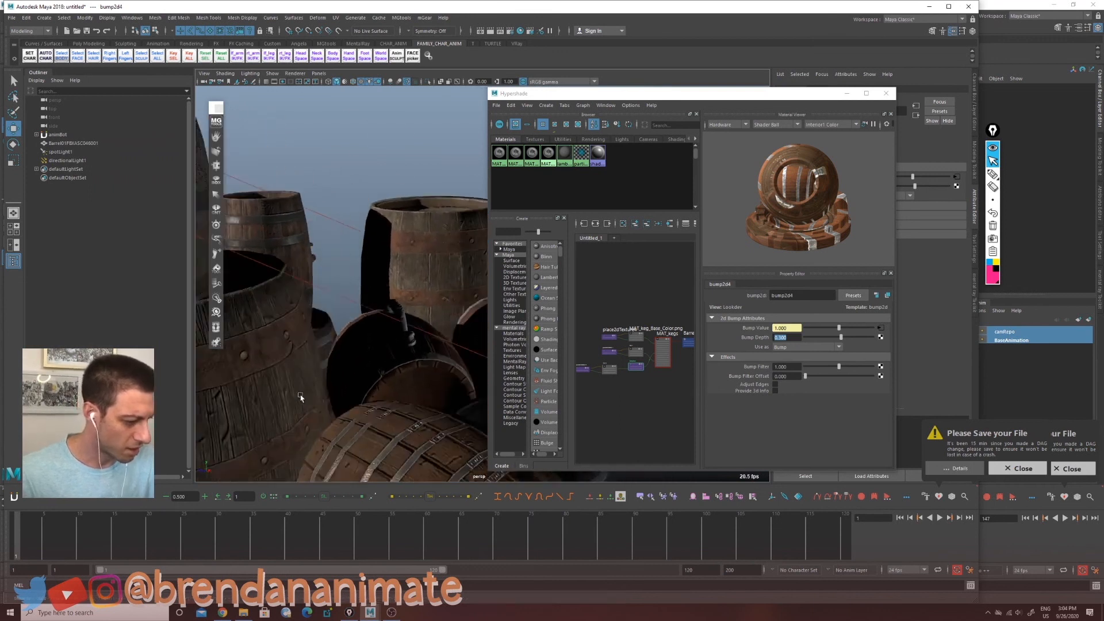
left_click_drag(301, 396, 320, 385, "alt")
left_click_drag(398, 417, 372, 418, "alt")
middle_click_drag(372, 419, 402, 399, "alt")
left_click_drag(402, 399, 351, 408, "alt")
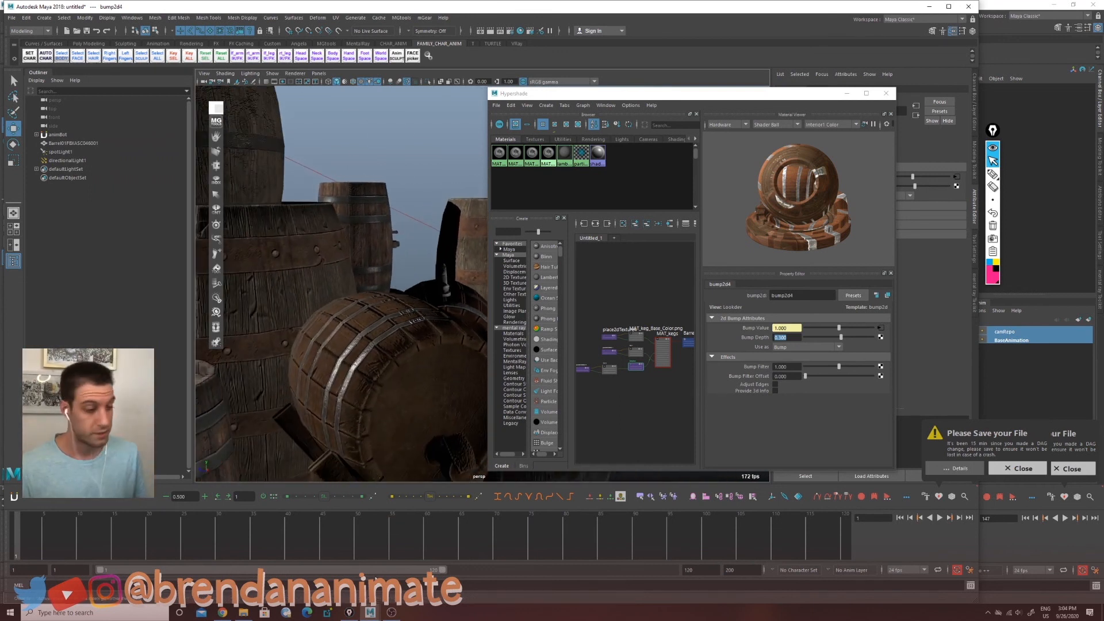
scroll(356, 391, "down", 10)
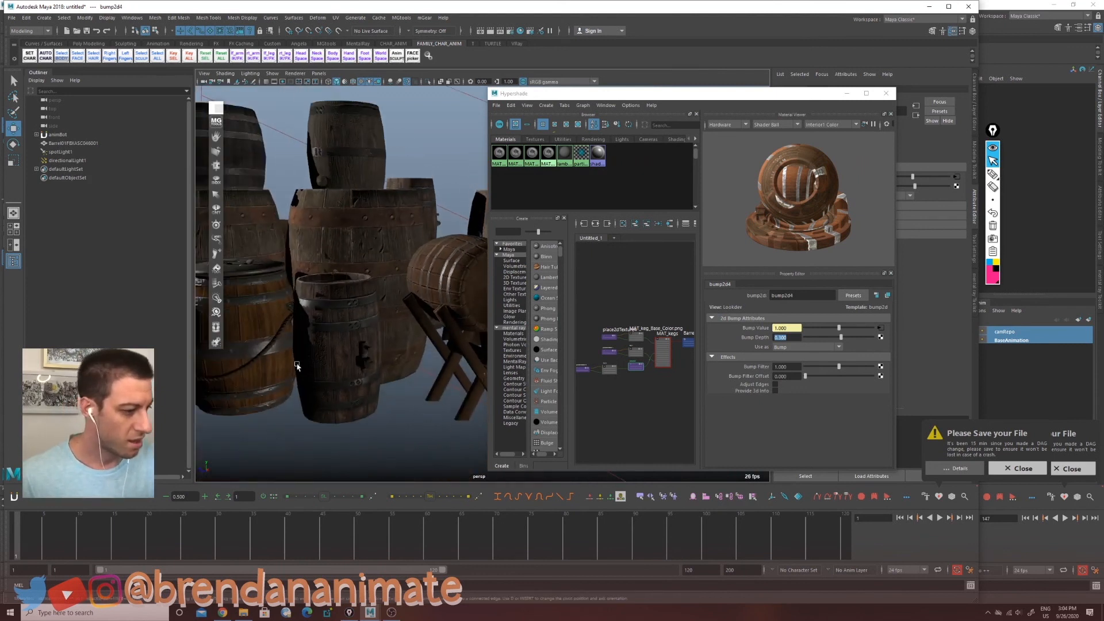
left_click_drag(363, 396, 348, 427, "alt")
right_click_drag(347, 428, 244, 440, "alt")
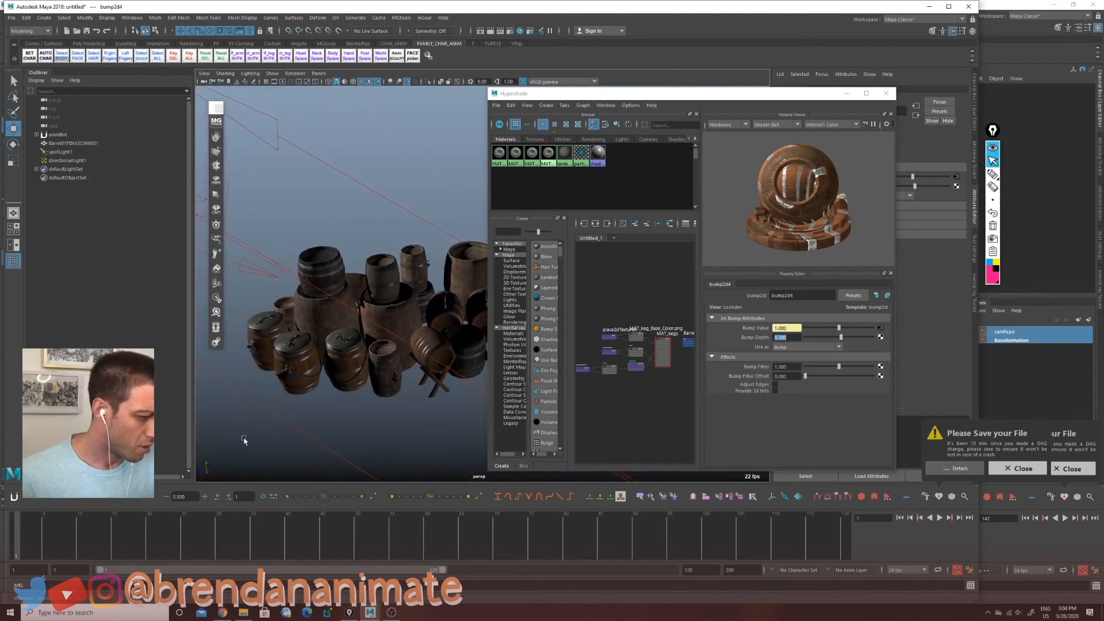
left_click_drag(362, 420, 393, 396, "alt")
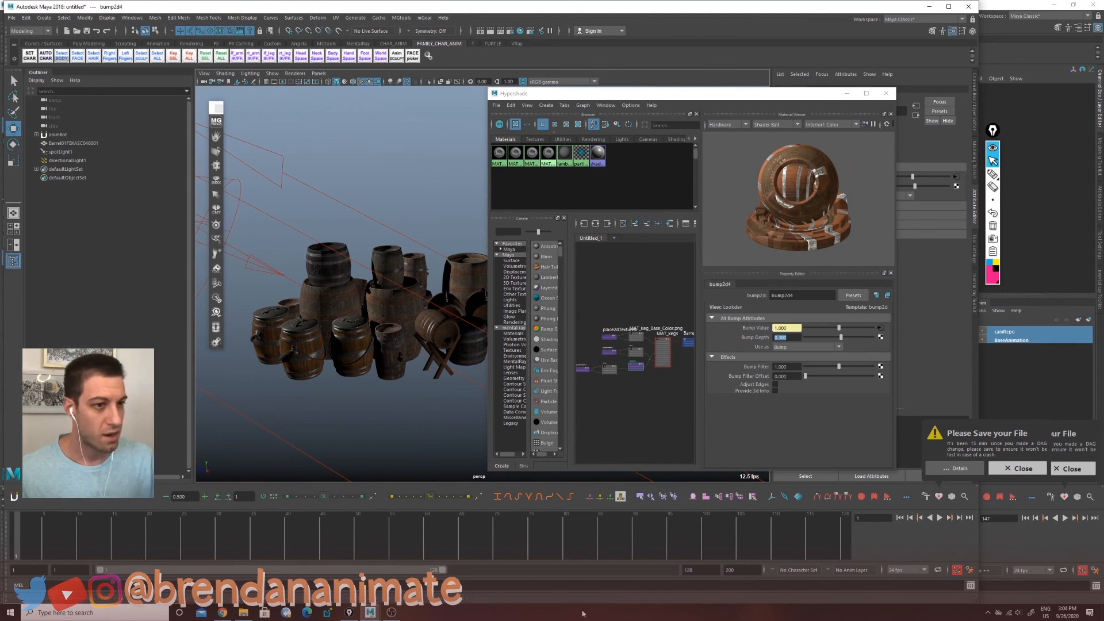
left_click_drag(437, 420, 384, 443, "alt")
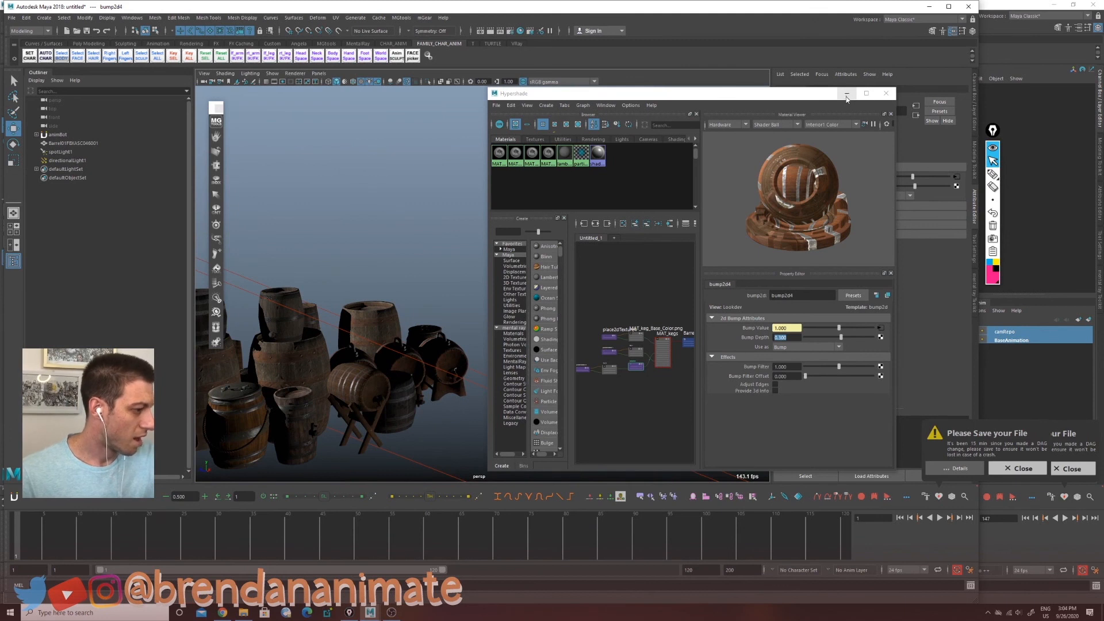
Step: Create new Lambert and Blinn materials in the Hypershade graph
left_click(486, 375)
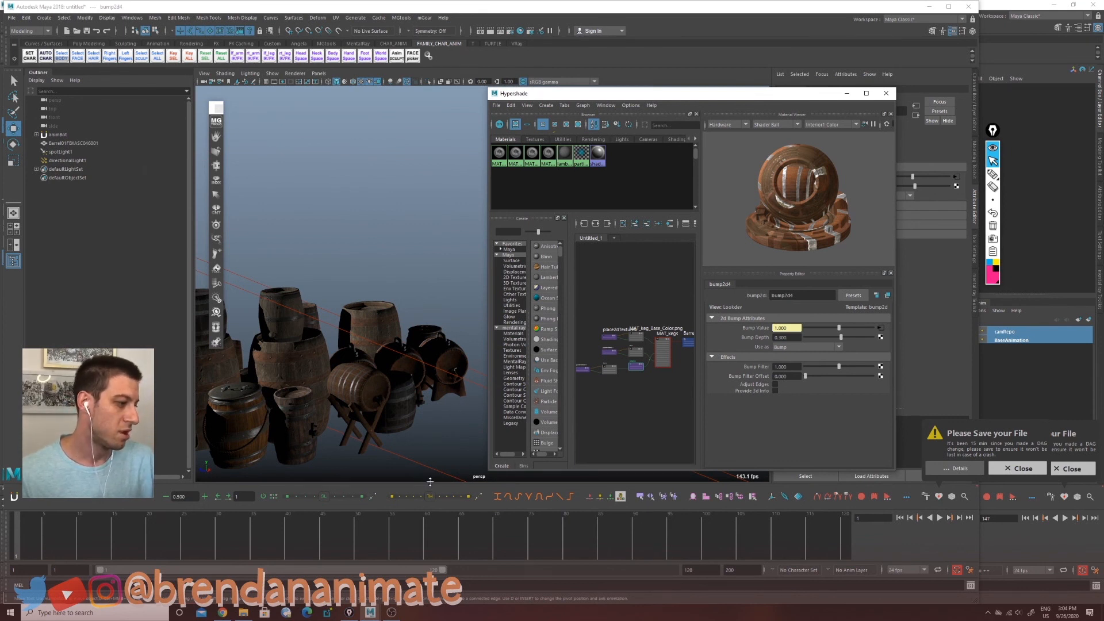
left_click(550, 276)
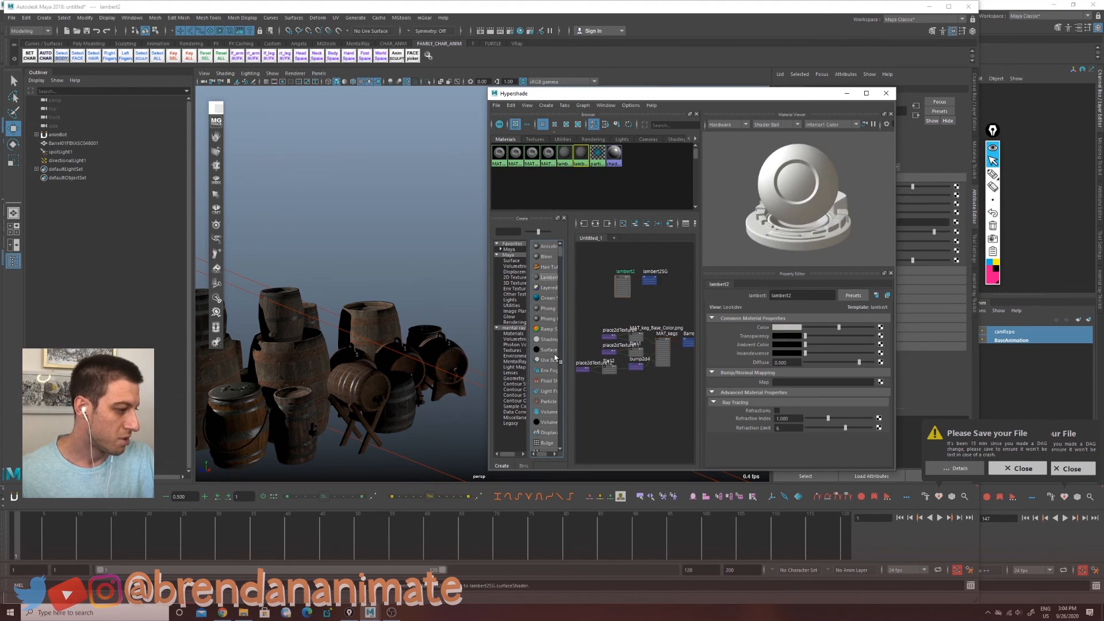
left_click(546, 256)
left_click(553, 352)
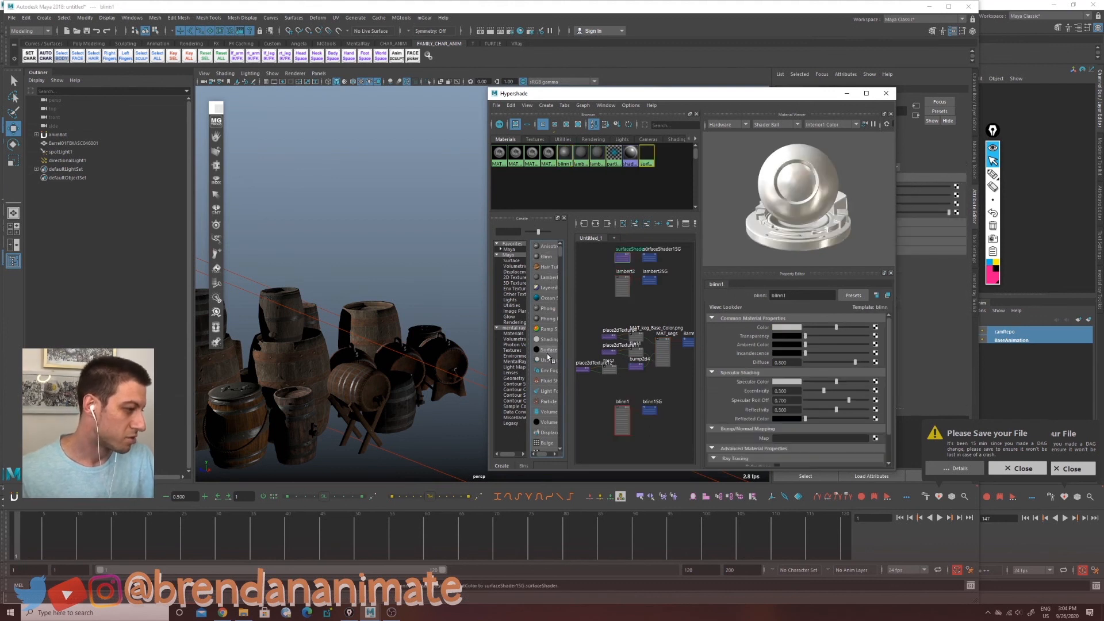
middle_click_drag(615, 340, 614, 379, "alt")
left_click(623, 329)
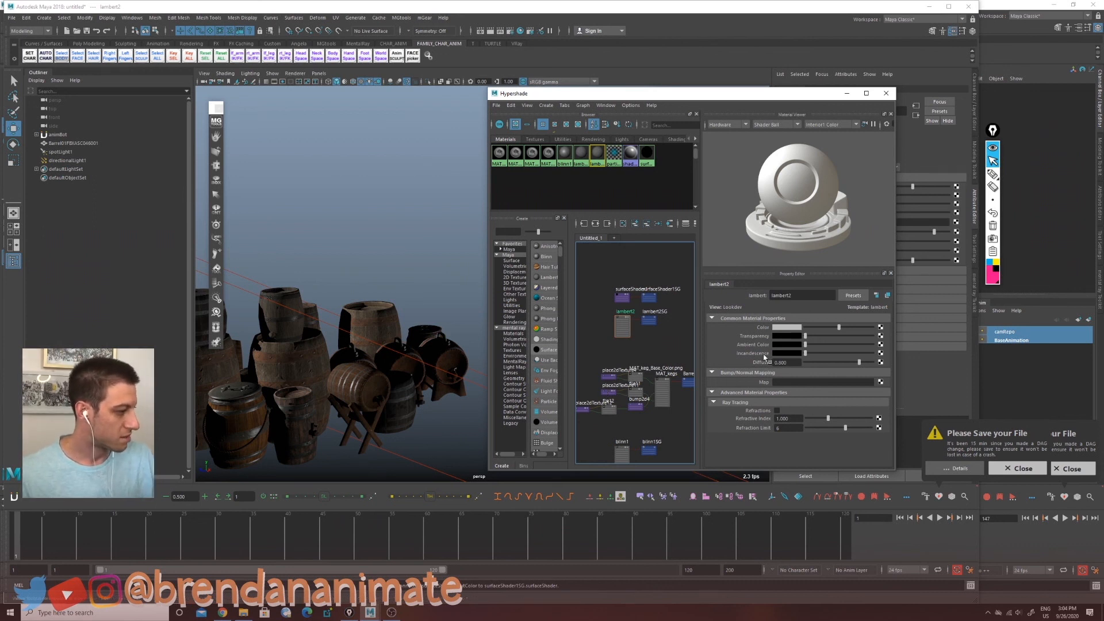
Step: Enlarge the Hypershade window and create two more Blinn materials
left_click_drag(896, 469, 978, 597)
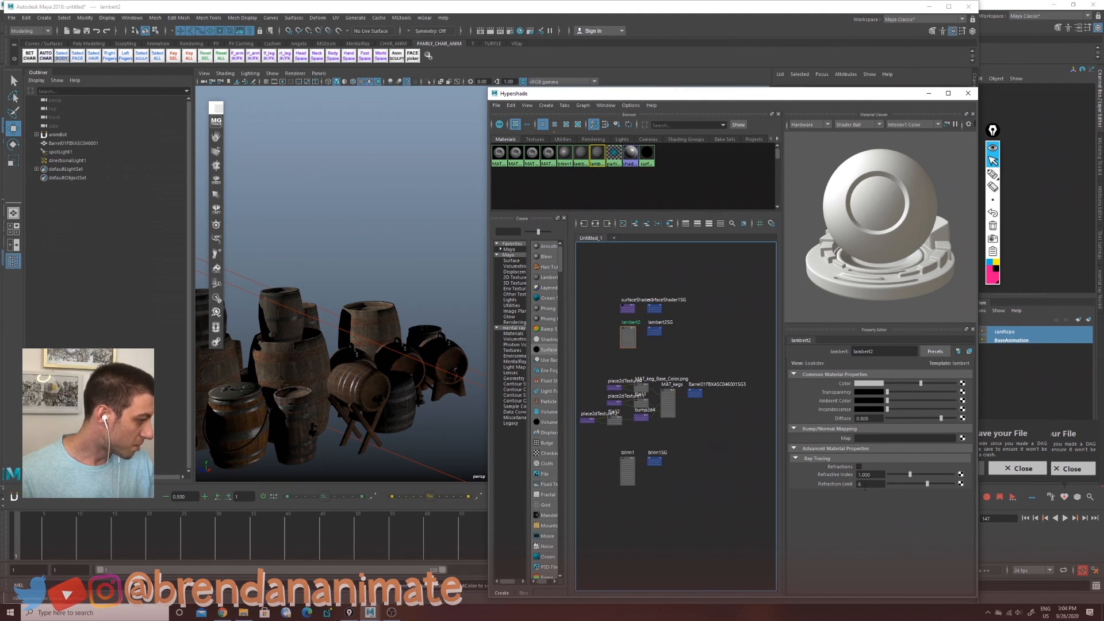
left_click(547, 256)
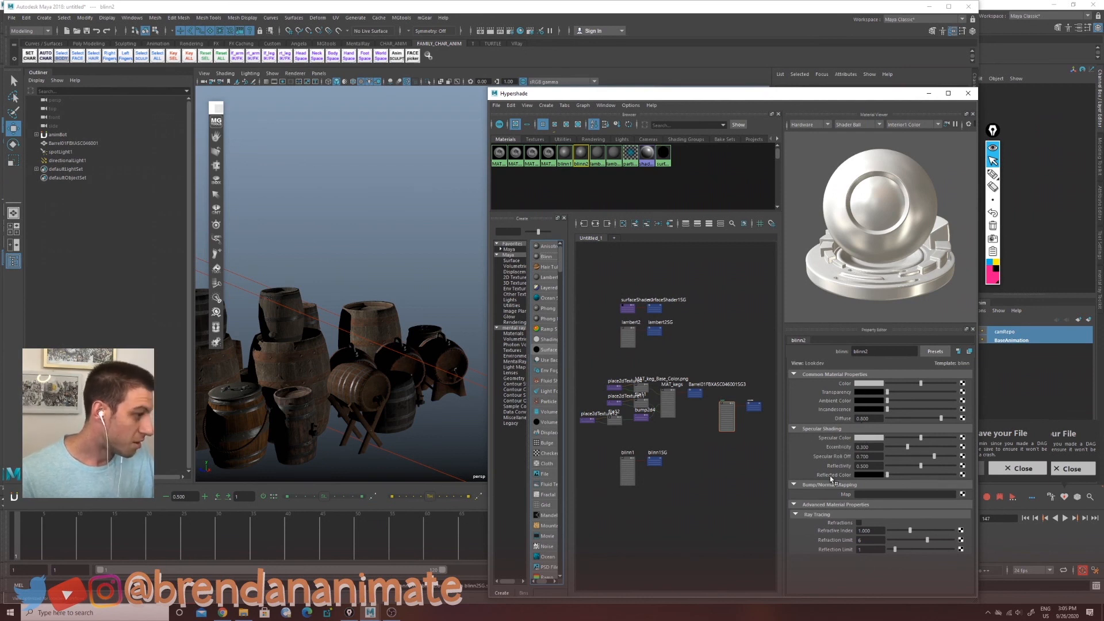
scroll(369, 401, "down", 5)
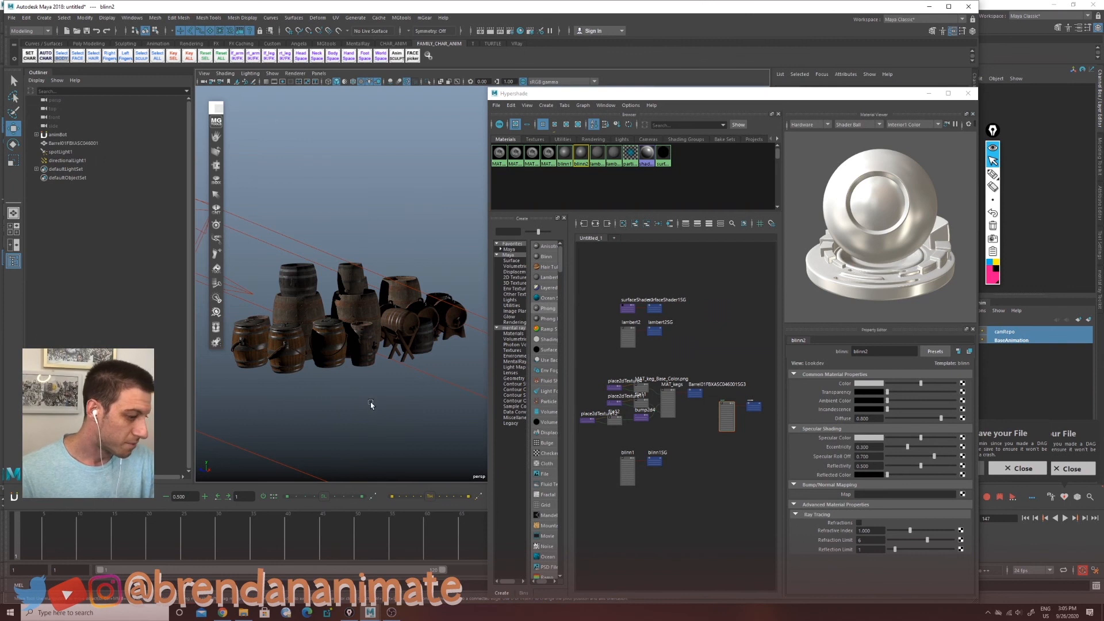
left_click(555, 255)
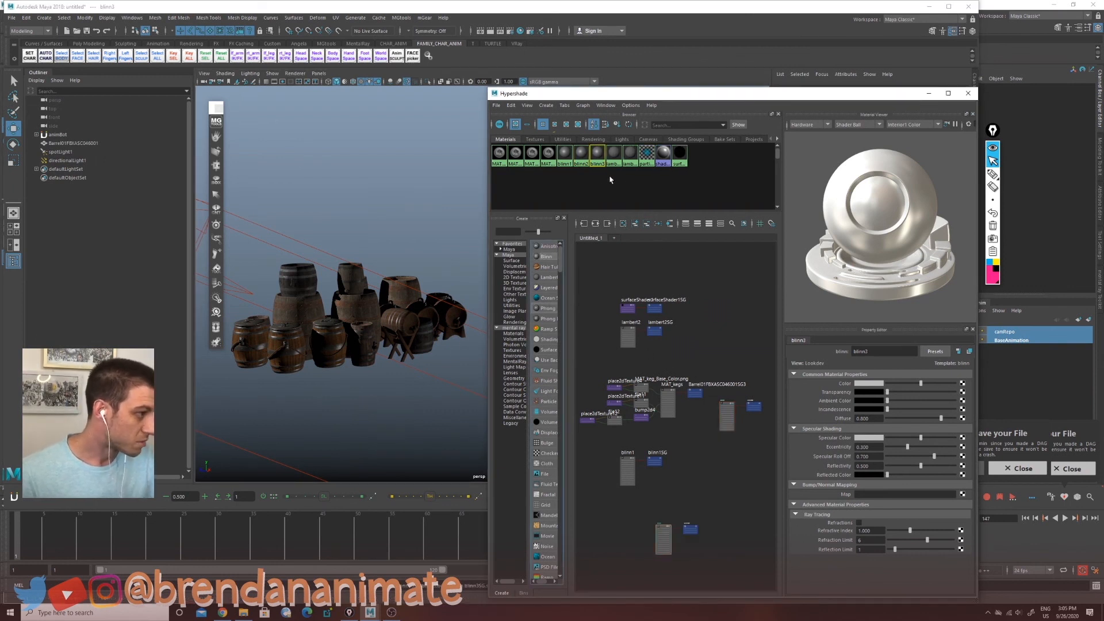
Step: Try assigning a Blinn material to the barrel group, then undo the assignment
left_click(579, 156)
middle_click_drag(578, 161, 414, 299)
left_click_drag(402, 328, 392, 346, "alt")
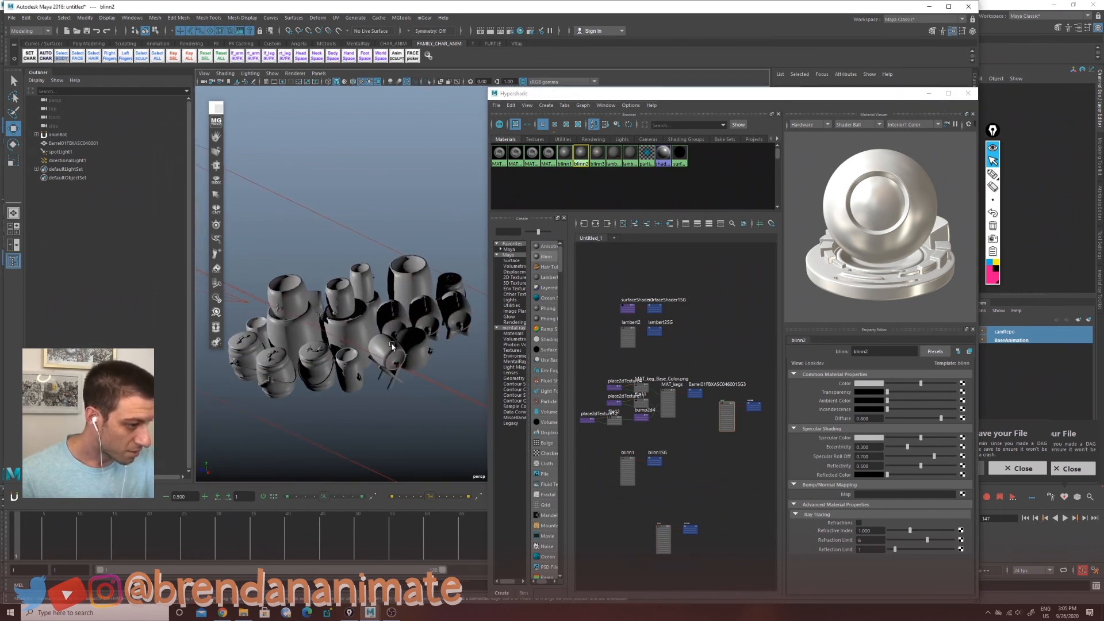
left_click(417, 281)
scroll(330, 372, "up", 5)
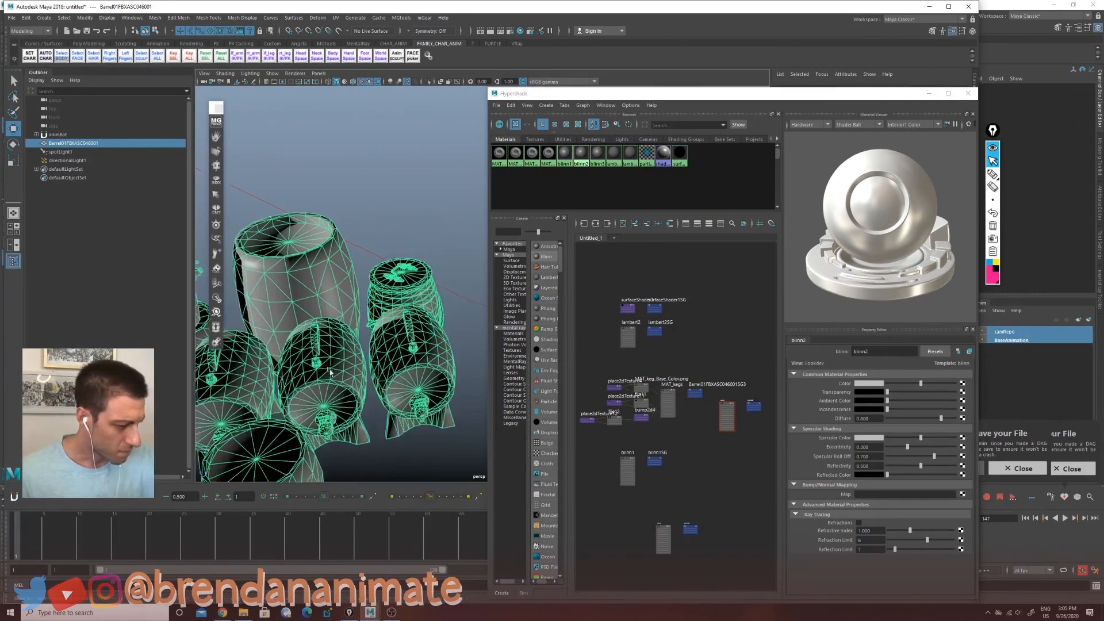
middle_click_drag(330, 373, 399, 431, "alt")
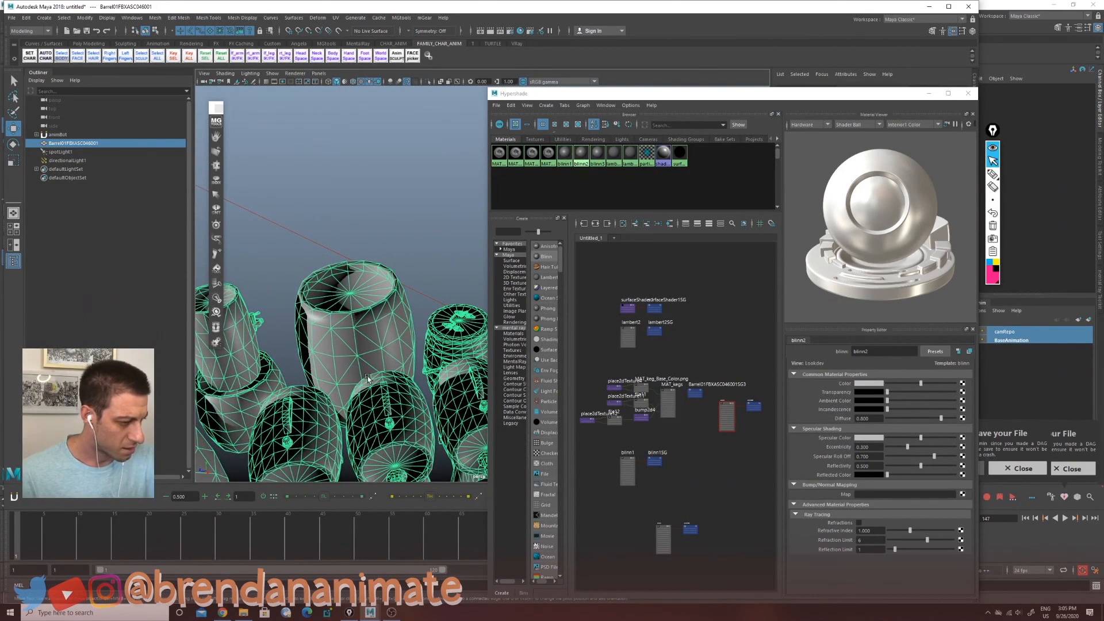
key("ctrl+z")
key("ctrl+z")
Step: Duplicate the barrel group and move the copy upward above the original
middle_click_drag(390, 401, 415, 325, "alt")
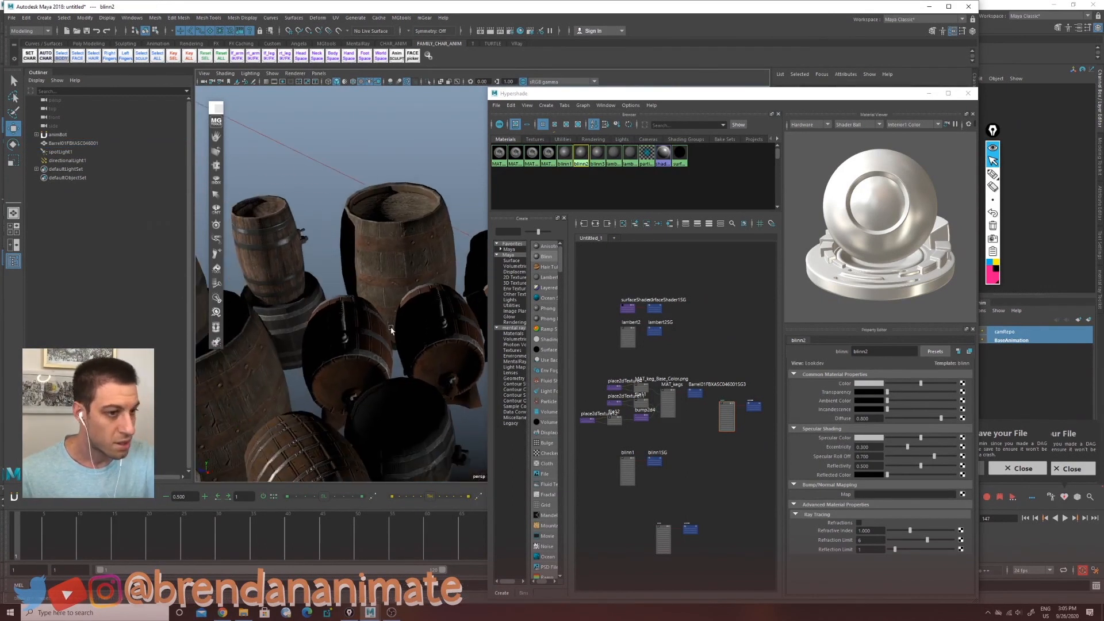
right_click_drag(415, 325, 216, 396, "alt")
middle_click_drag(345, 376, 311, 460, "alt")
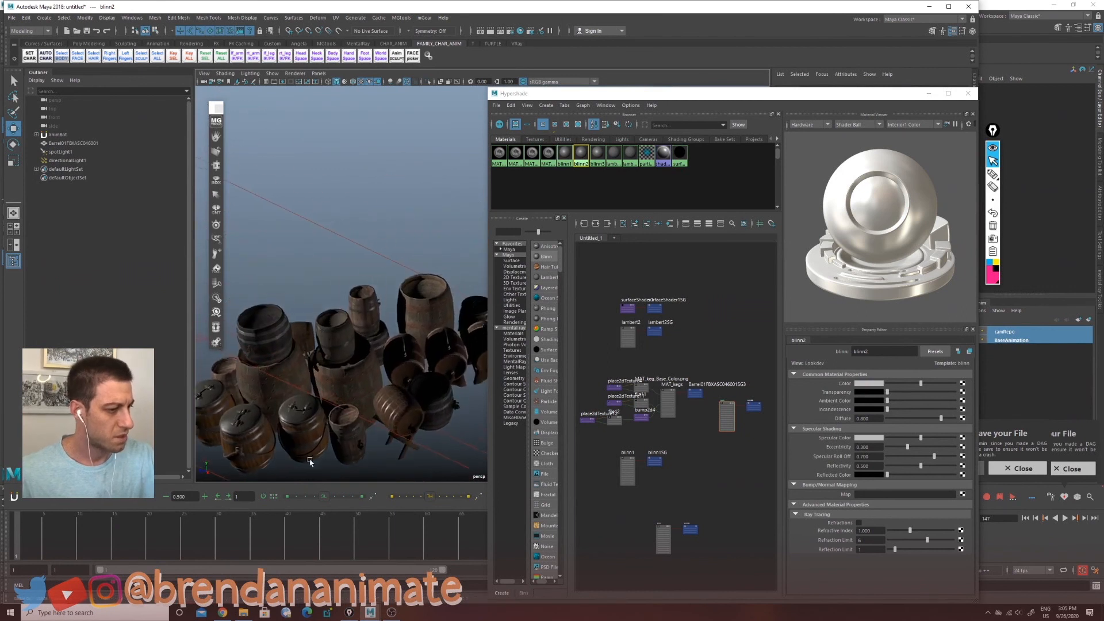
left_click_drag(311, 460, 372, 327, "alt")
left_click(371, 347)
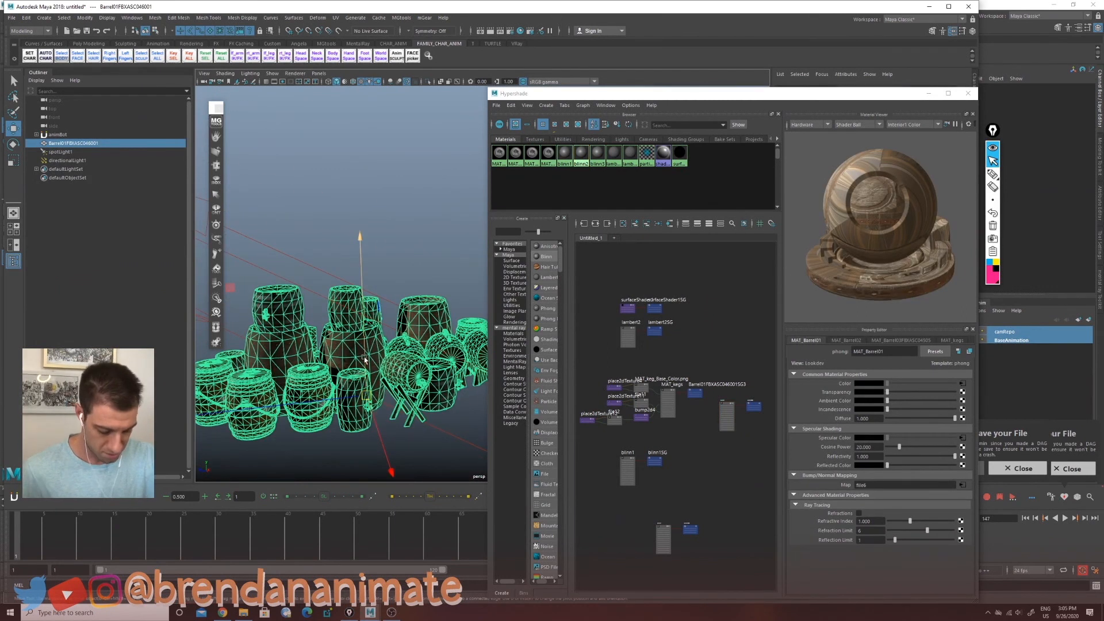
key("ctrl+d")
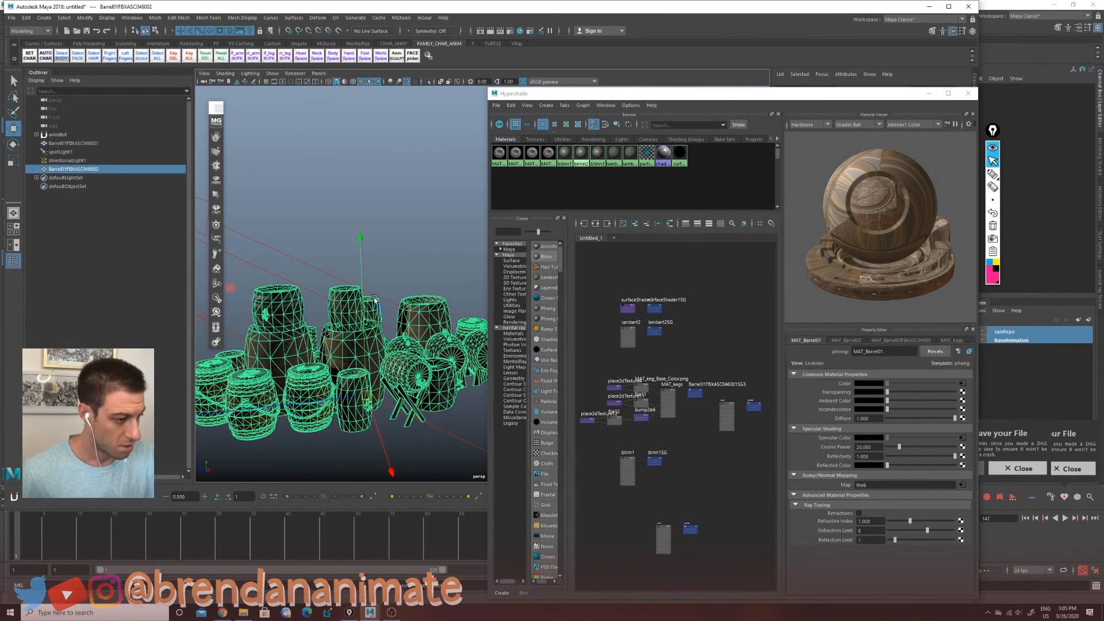
left_click_drag(362, 273, 342, 103)
middle_click_drag(365, 207, 382, 331, "alt")
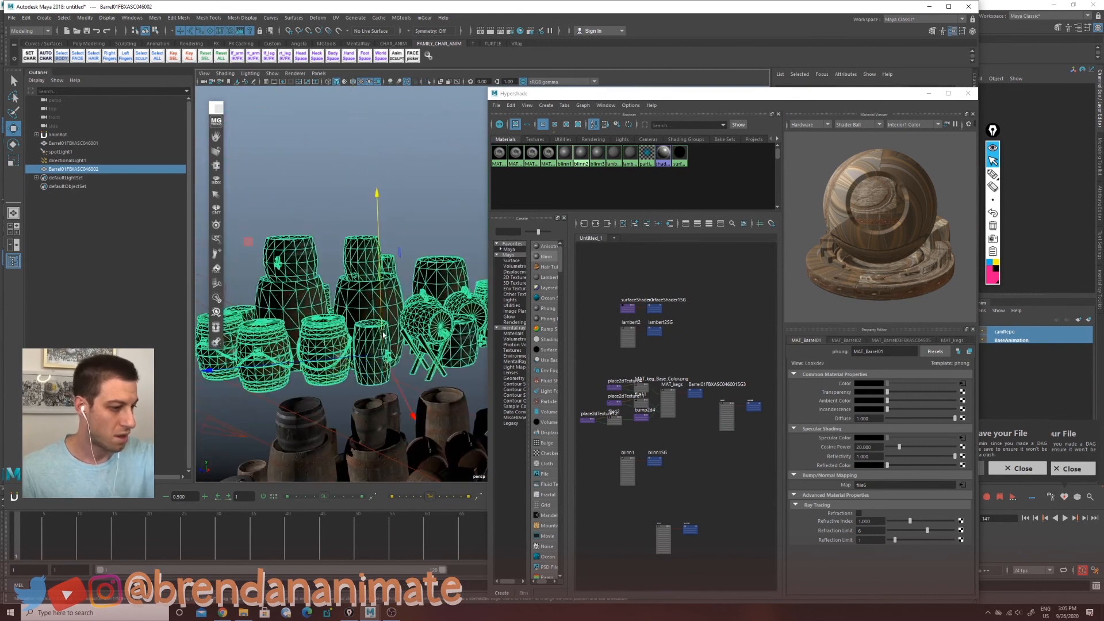
Step: Select the spotlight in the scene
left_click(412, 232)
right_click_drag(352, 430, 242, 402, "alt")
left_click(364, 314)
left_click_drag(233, 398, 350, 374, "alt")
middle_click_drag(350, 375, 322, 384, "alt")
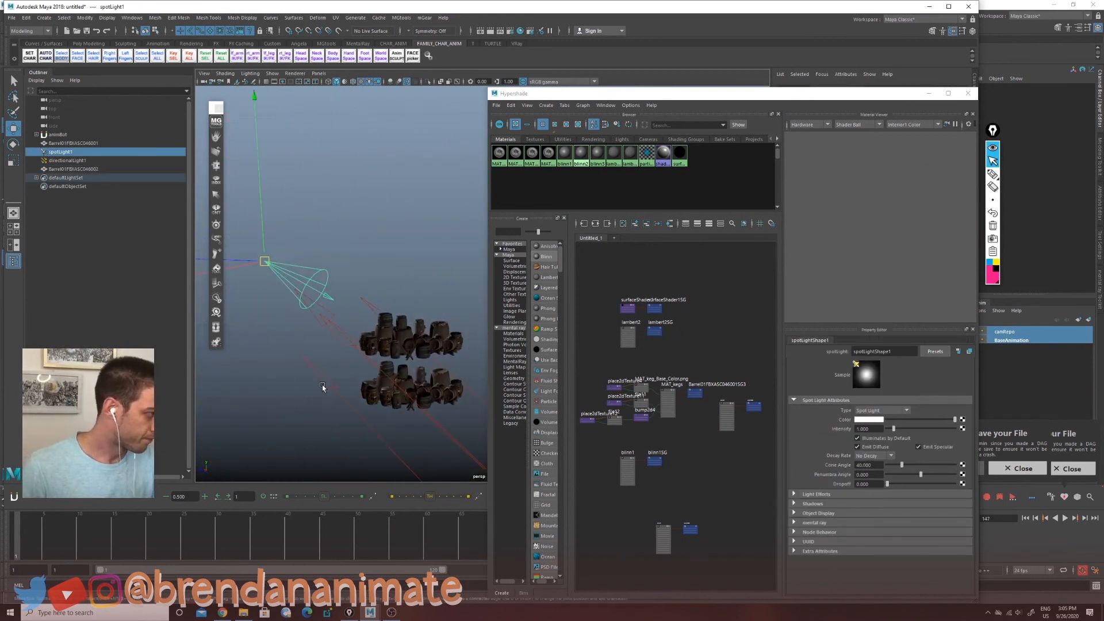
Step: Reposition the Hypershade window and set the spotlight intensity to about 2.66
left_click_drag(917, 93, 801, 411)
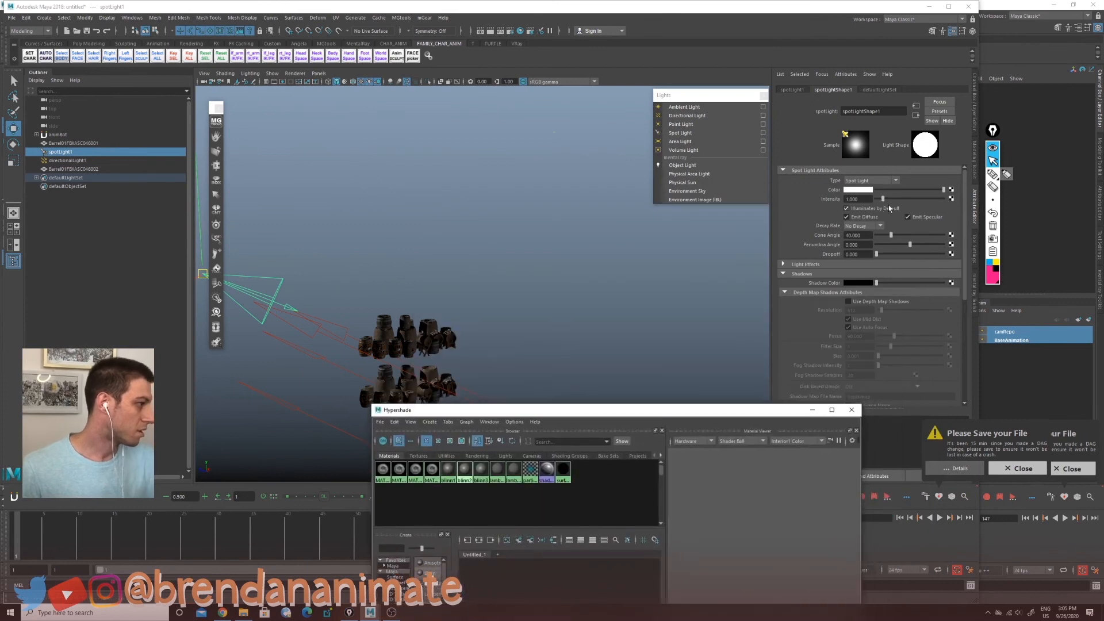
mouse_move(884, 199)
left_mouse_down()
mouse_move(902, 200)
mouse_move(890, 203)
left_mouse_up()
left_click_drag(572, 414, 677, 136)
middle_click_drag(362, 411, 339, 259, "alt")
scroll(324, 465, "up", 5)
scroll(349, 338, "up", 5)
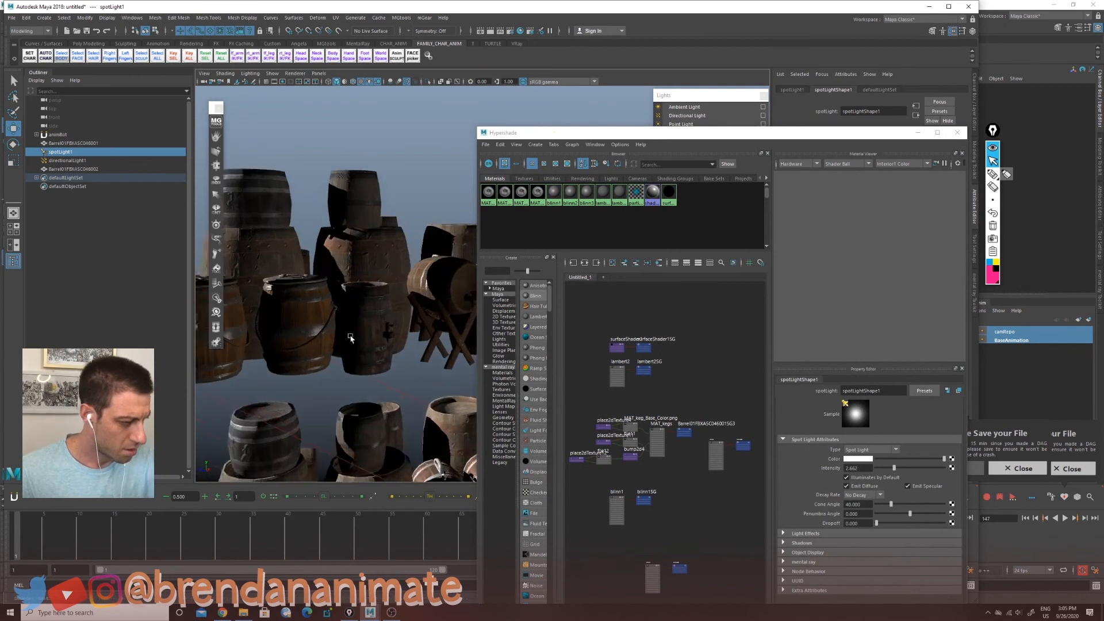
Step: Assign the blinn3 material to the duplicated barrels and set its eccentricity to about 0.05
left_click_drag(349, 345, 314, 400, "alt")
scroll(378, 407, "down", 5)
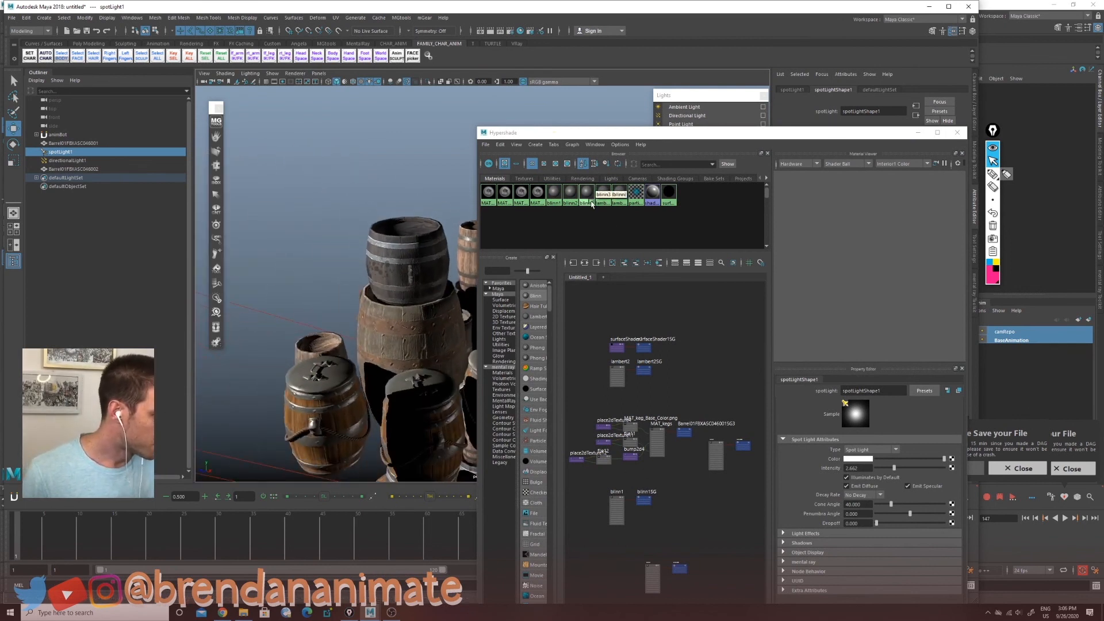
left_click(587, 202)
middle_click_drag(587, 202, 458, 407)
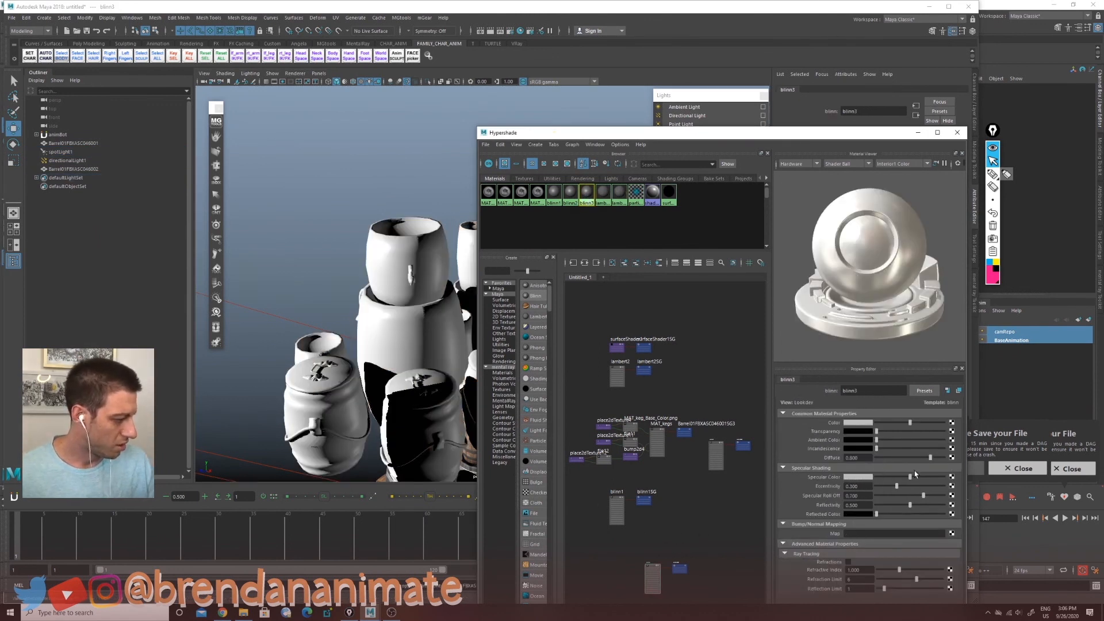
left_click_drag(895, 488, 879, 496)
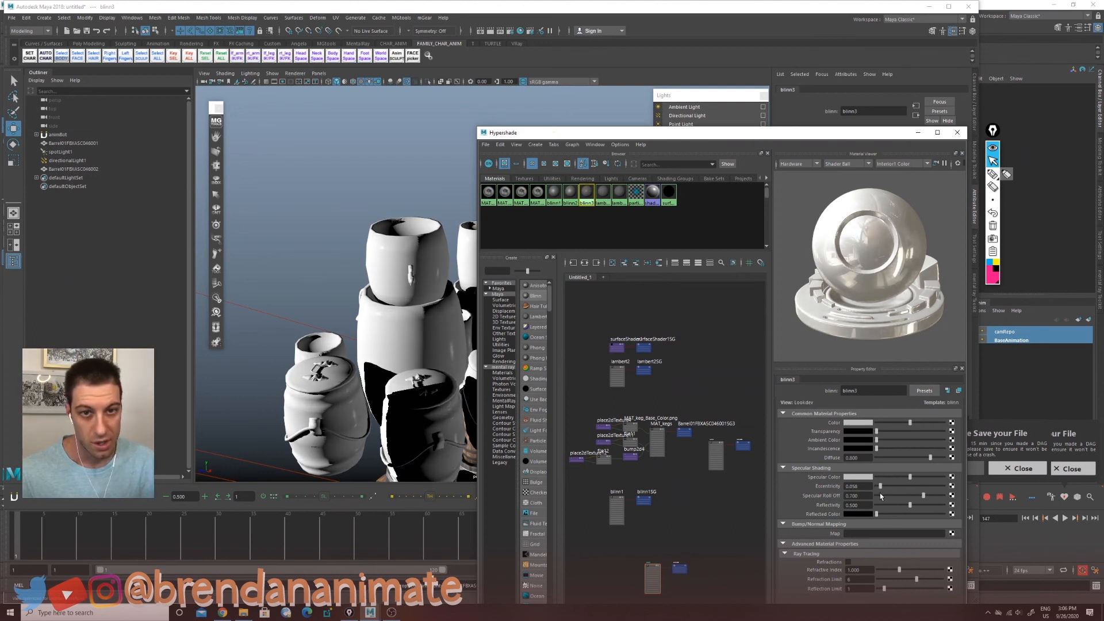
Step: Lower the blinn3 material's specular roll-off and reflectivity
mouse_move(880, 496)
left_mouse_down()
mouse_move(918, 497)
mouse_move(897, 499)
left_mouse_up()
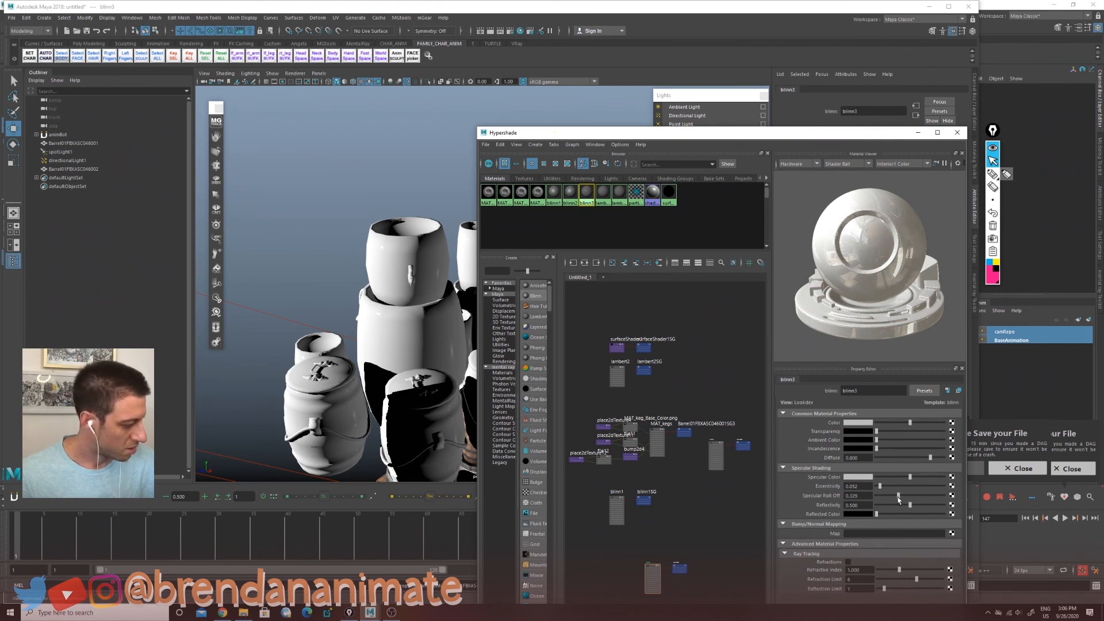
left_click_drag(912, 508, 930, 508)
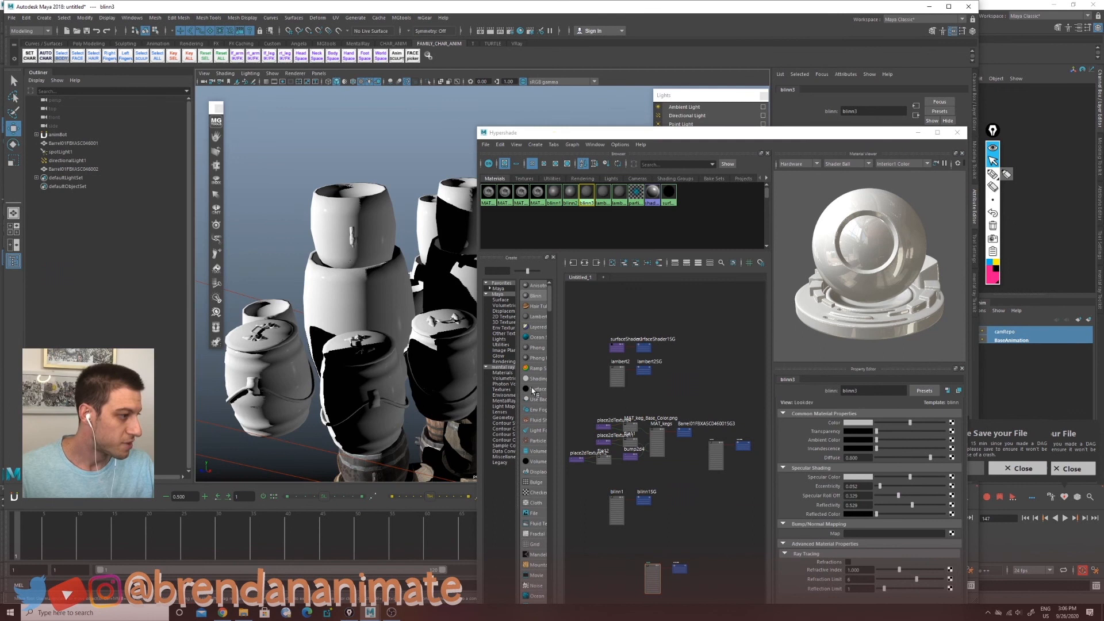
Step: Select the surfaceShader1 material and brighten its out color
left_click(669, 196)
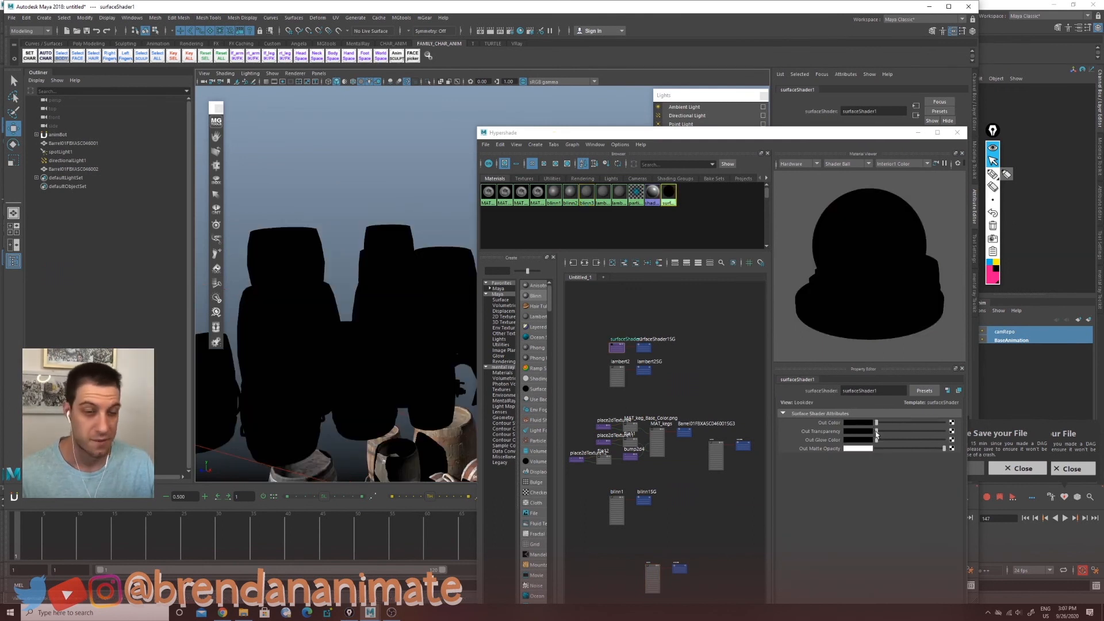
left_click_drag(876, 424, 892, 423)
Step: Select the directional light, try raising its intensity, and undo the change
right_click_drag(347, 380, 288, 408, "alt")
left_click_drag(305, 303, 287, 345)
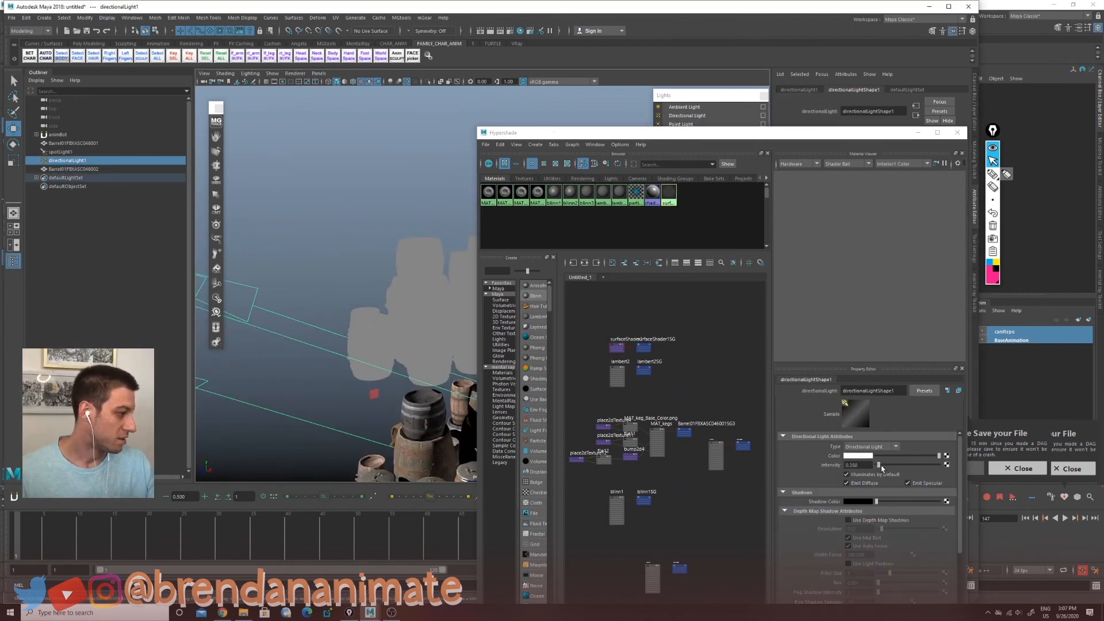
left_click_drag(882, 469, 911, 467)
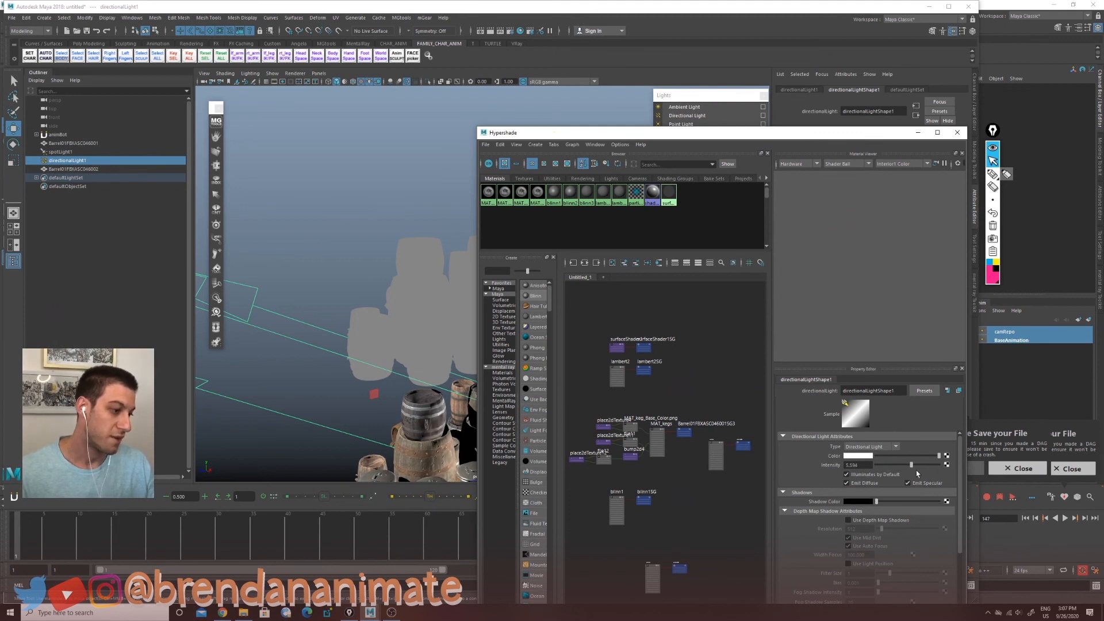
key("ctrl+z")
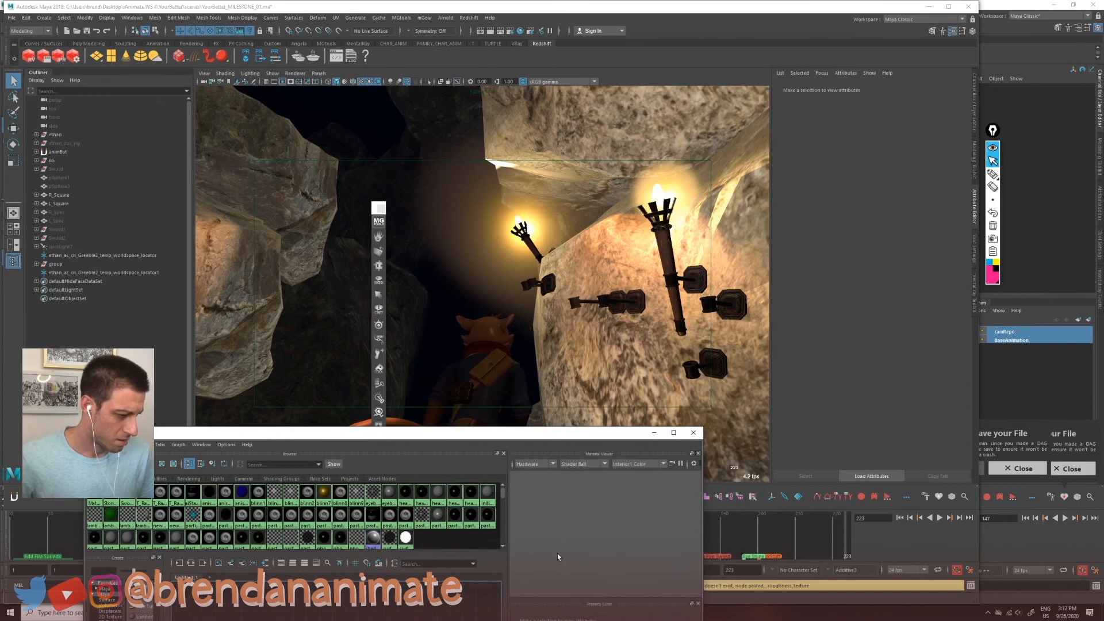
Step: Minimize the Hypershade window in the cave scene and move the floating tools bar aside
left_click(654, 432)
left_click_drag(361, 214, 66, 314)
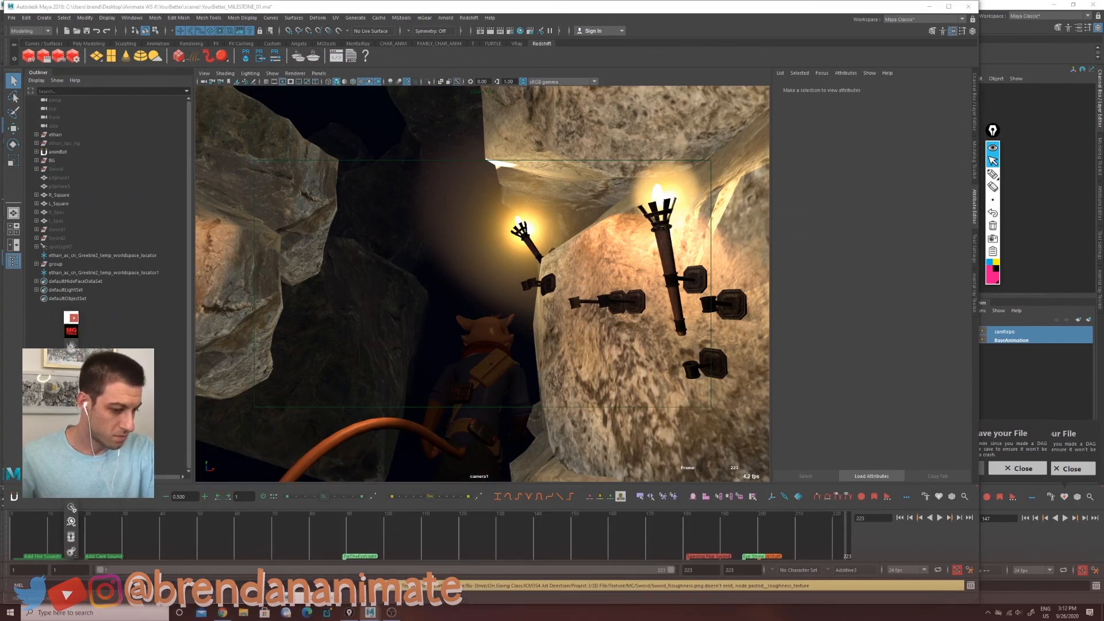
Step: Play back the cave scene animation from the start of the timeline
left_click(113, 542)
key("alt+v")
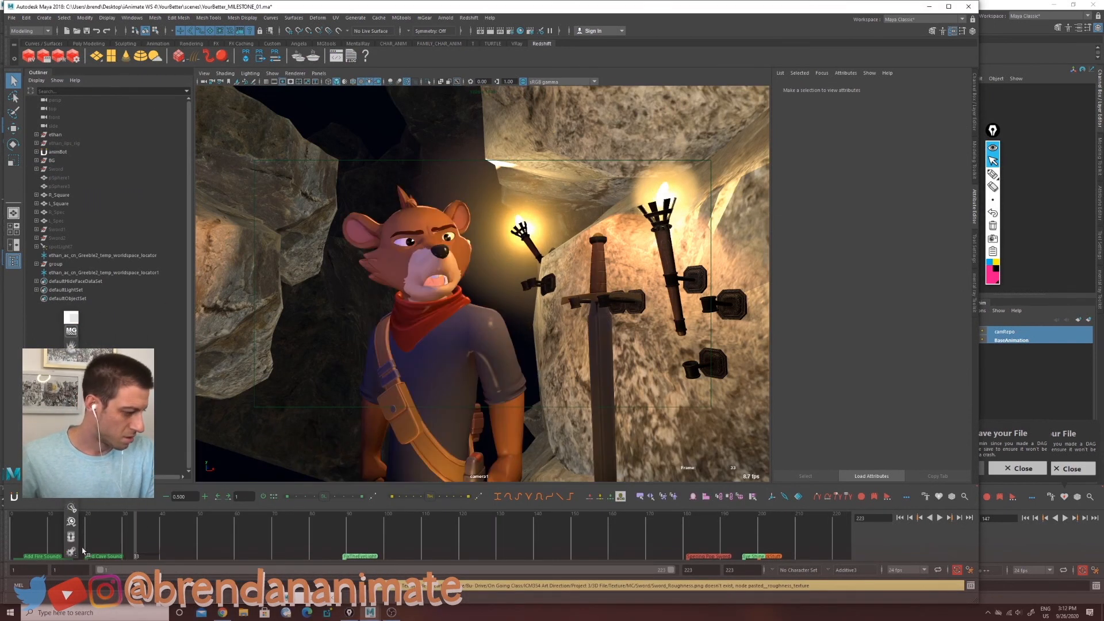
key("Escape")
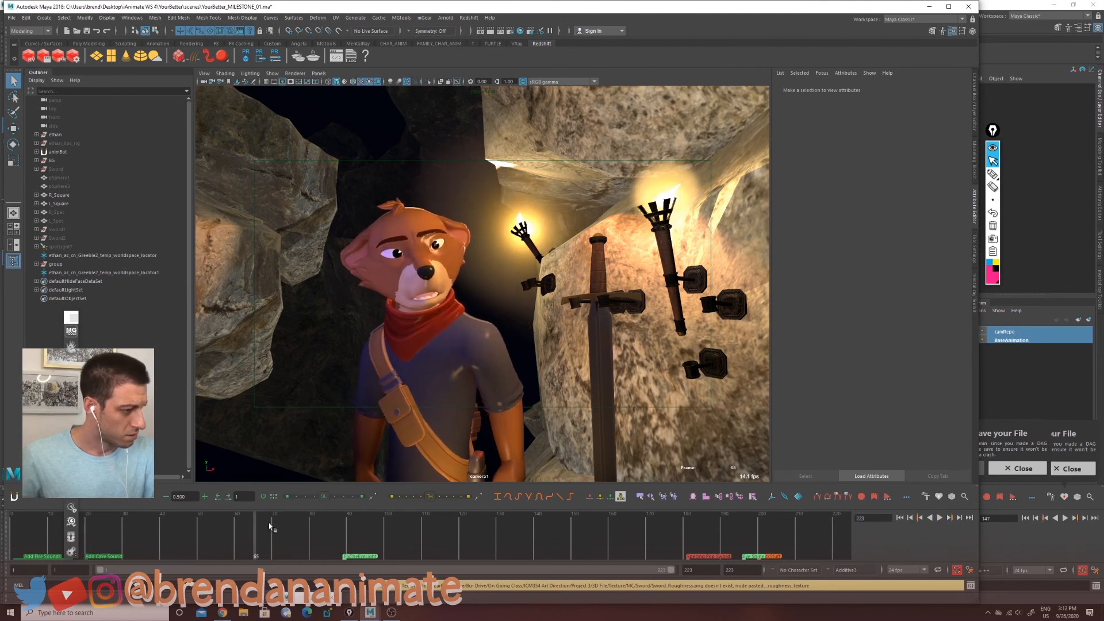
Step: Compare playback with the scene lights turned off, then switch the viewport back to all lights
left_click(362, 82)
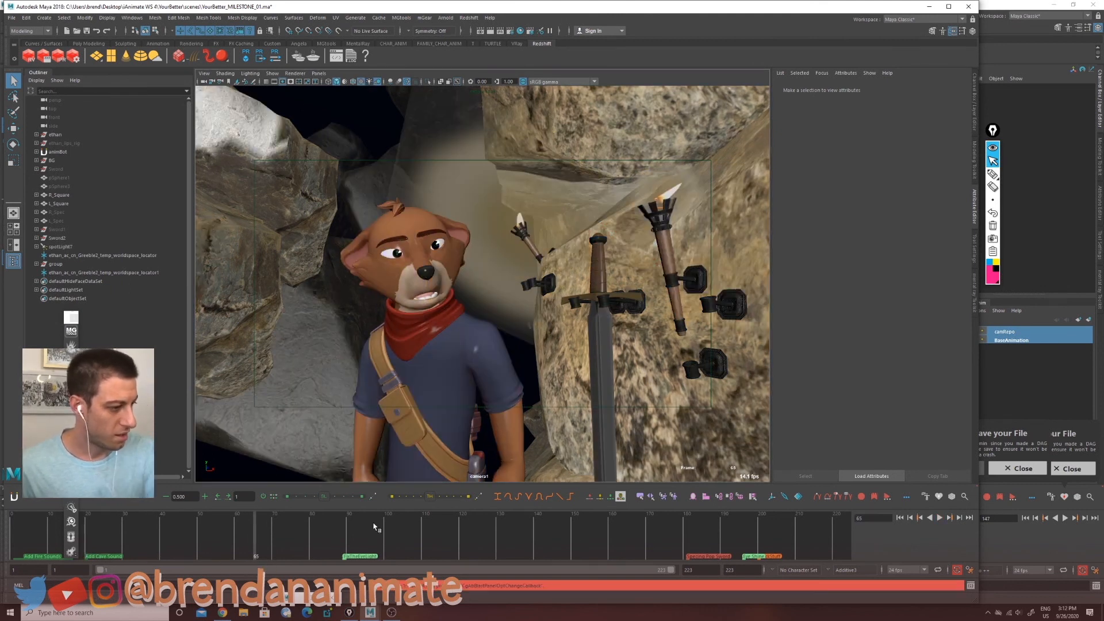
key("alt+v")
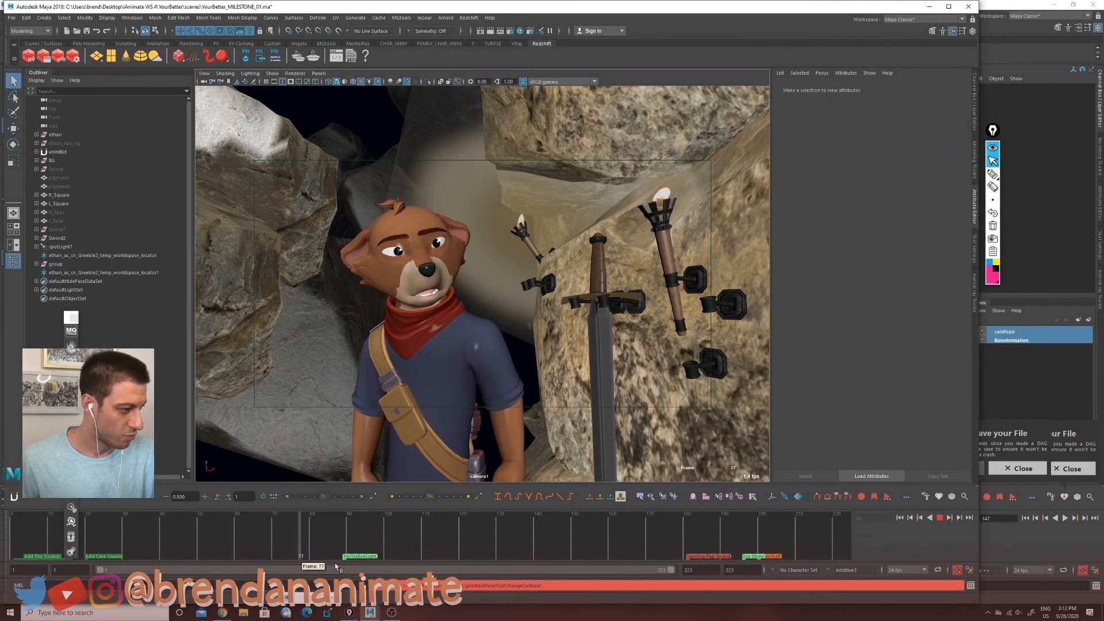
left_click(589, 544)
key("Escape")
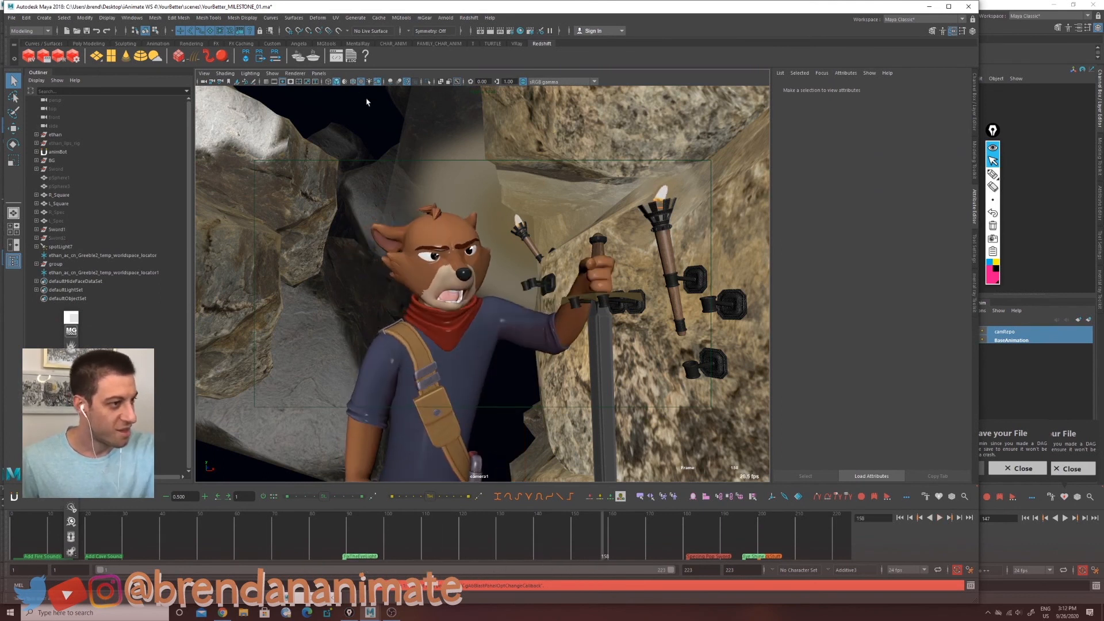
key("7")
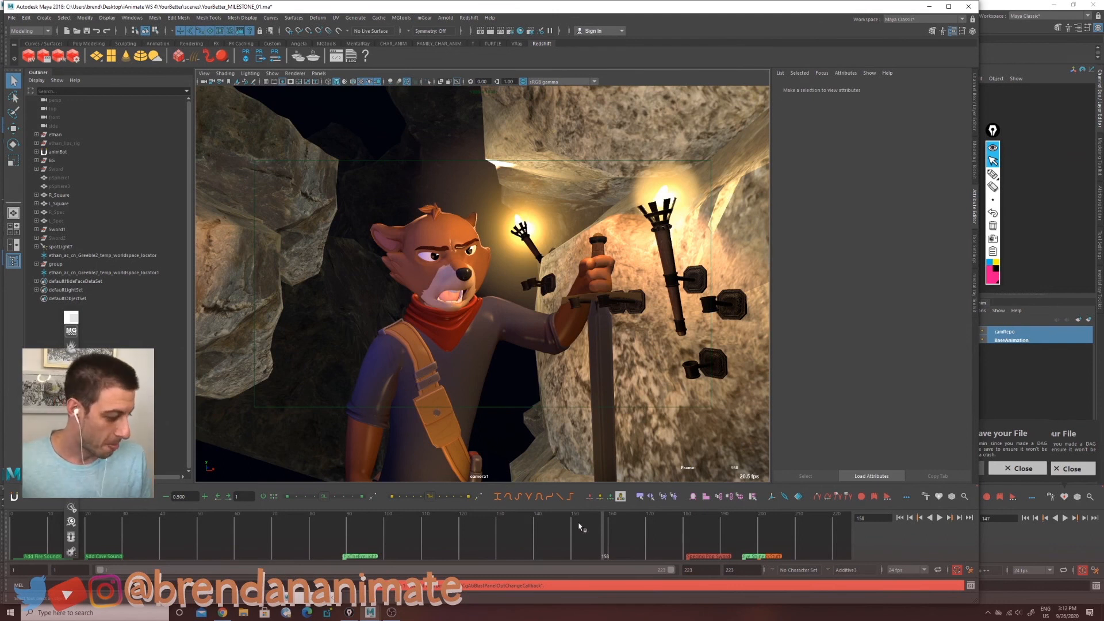
Step: Scrub the timeline and select the torch's flame plane
left_click(585, 540)
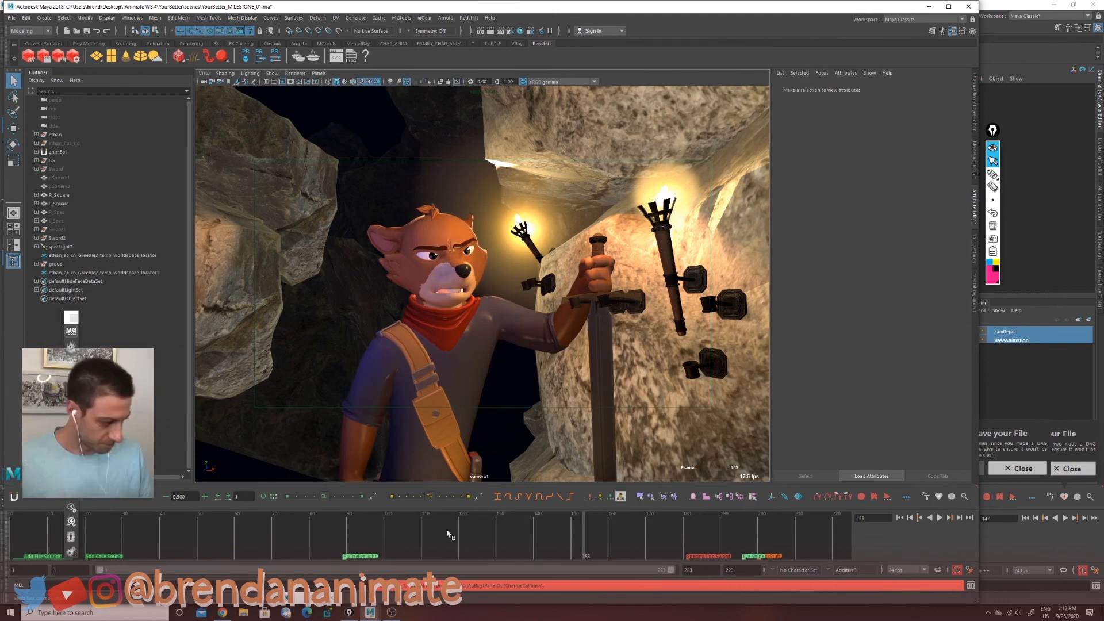
left_click_drag(447, 535, 610, 532)
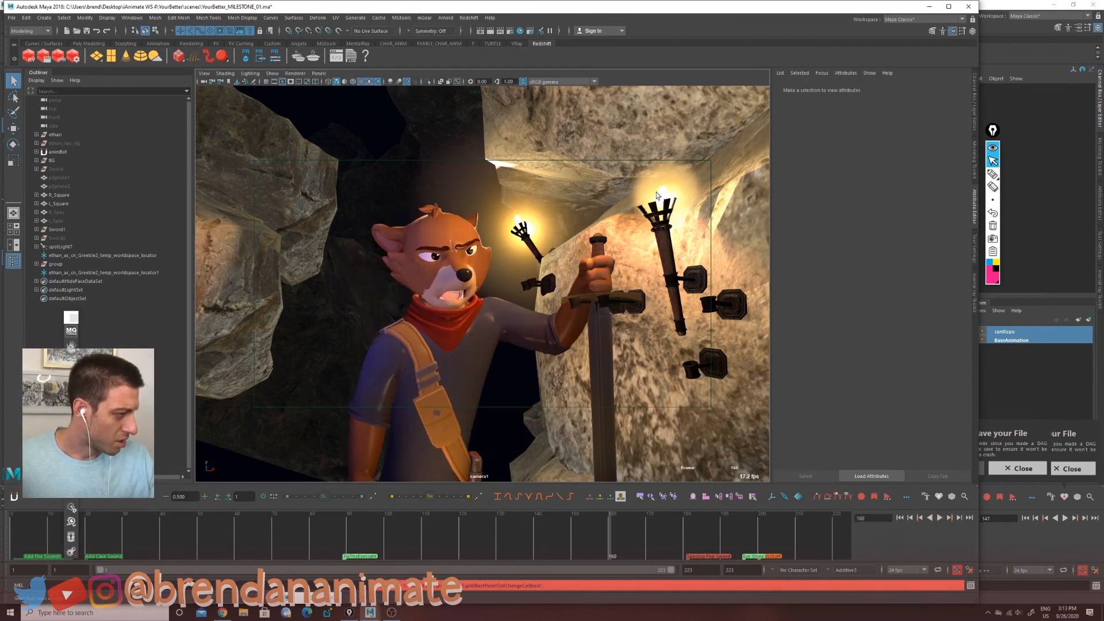
left_click(660, 189)
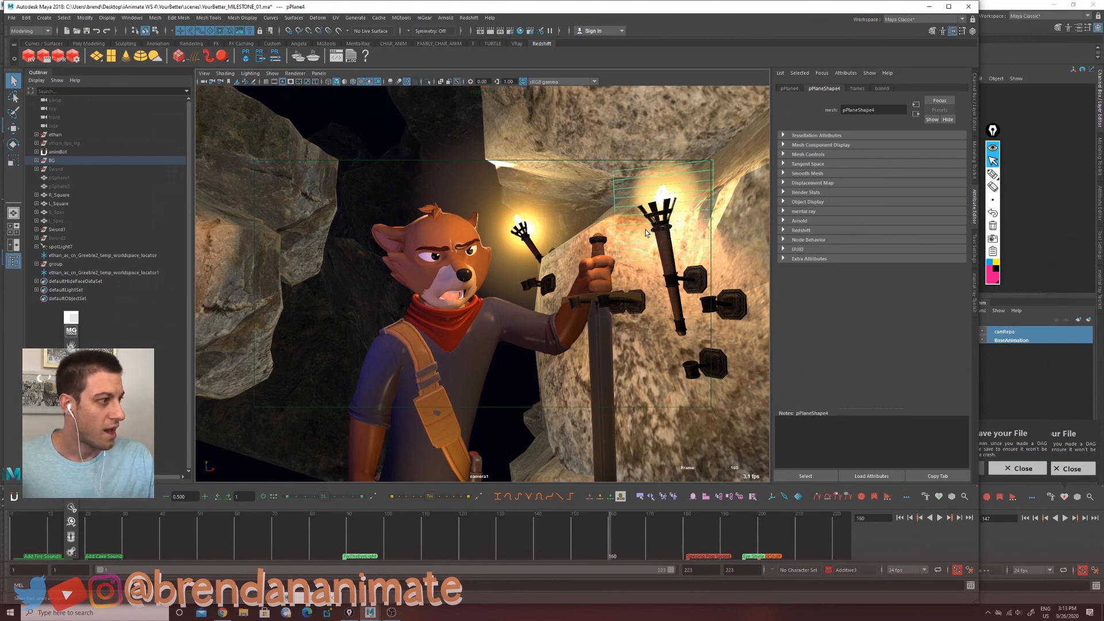
mouse_move(619, 533)
left_mouse_down()
mouse_move(506, 554)
mouse_move(340, 553)
mouse_move(478, 549)
left_mouse_up()
Step: Open the Hypershade and inspect the flame material's image-sequence file texture
left_click(520, 30)
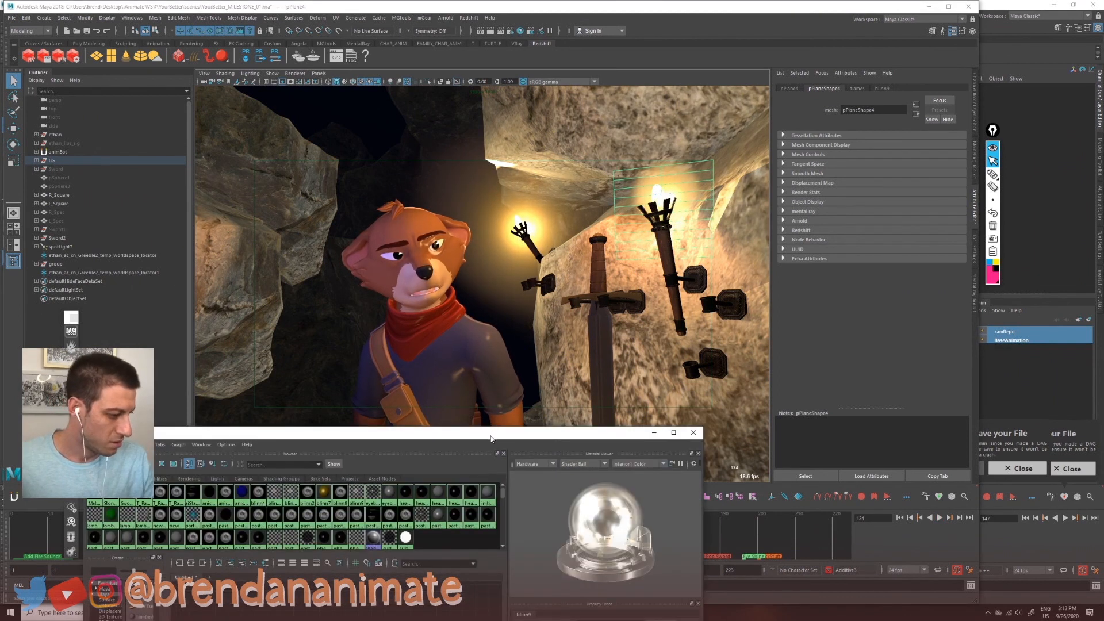
left_click_drag(491, 438, 434, 84)
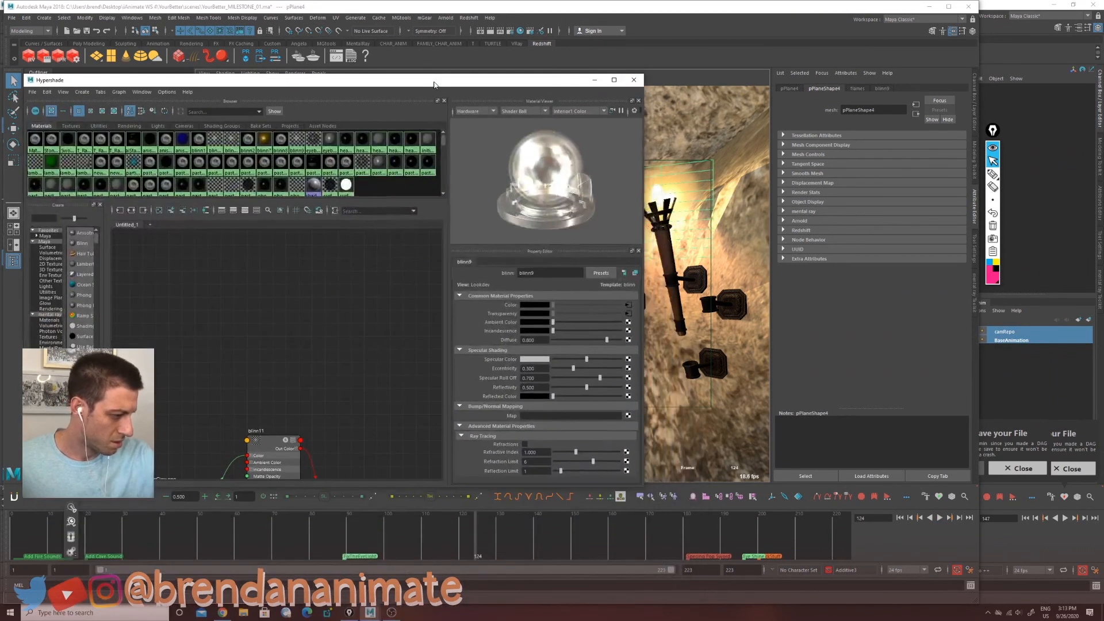
left_click(627, 313)
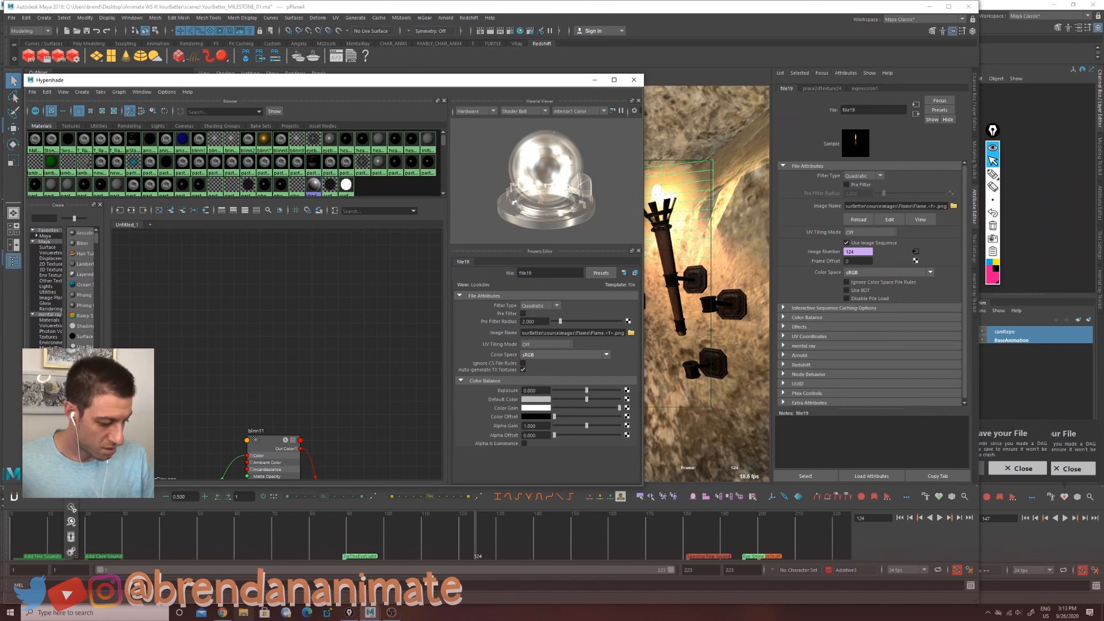
Step: Open File Explorer and view a frame of the Flame image sequence in sourceimages
key("super+e")
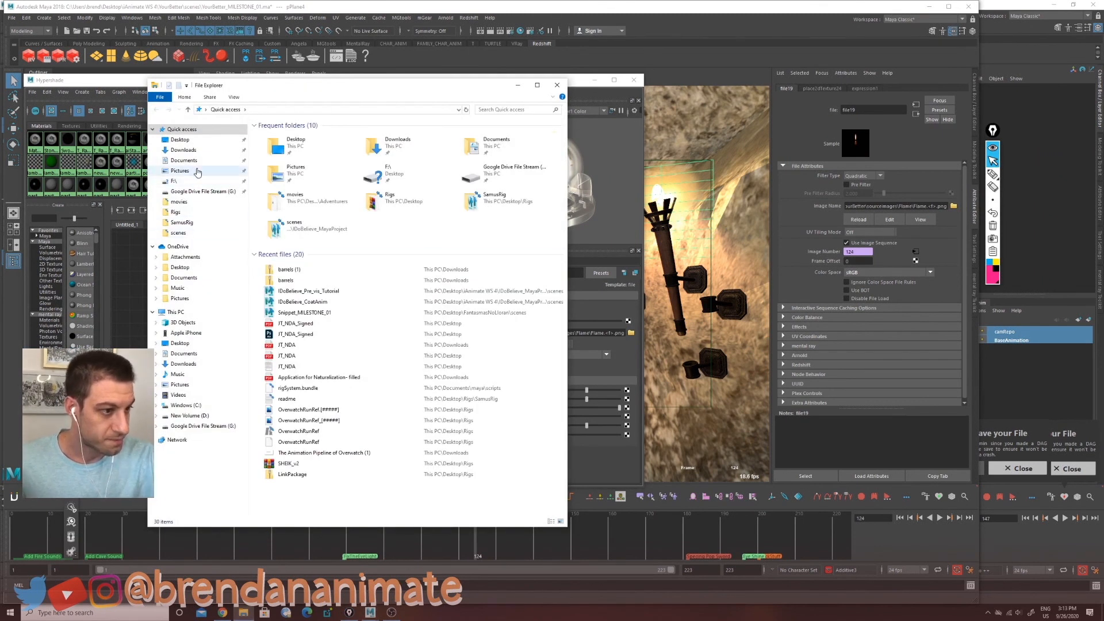
left_click(180, 140)
double_click(279, 266)
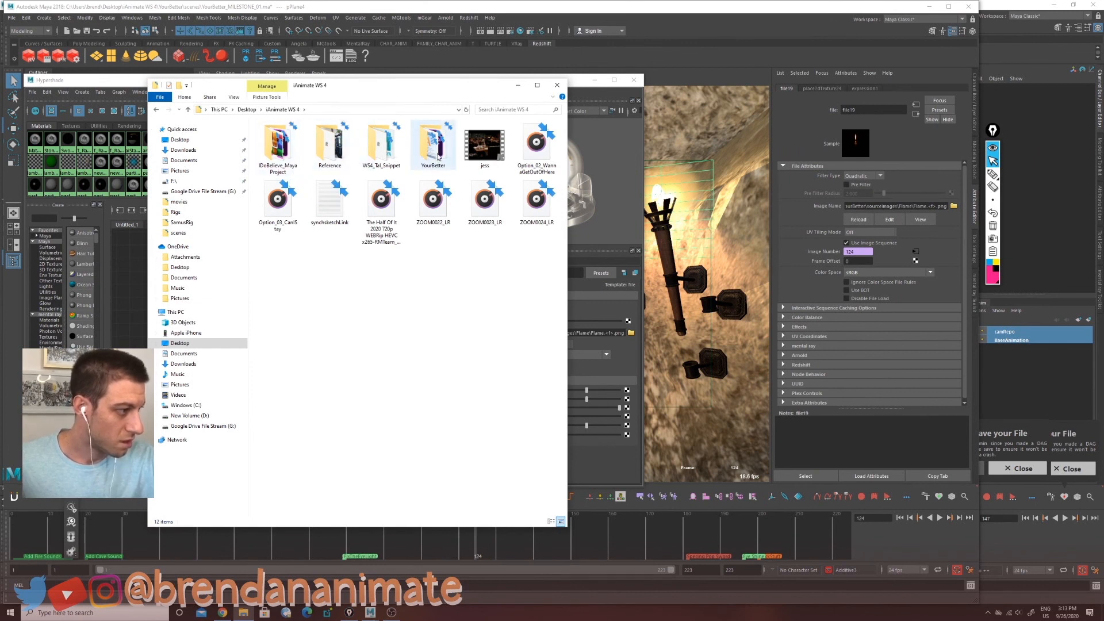
double_click(341, 144)
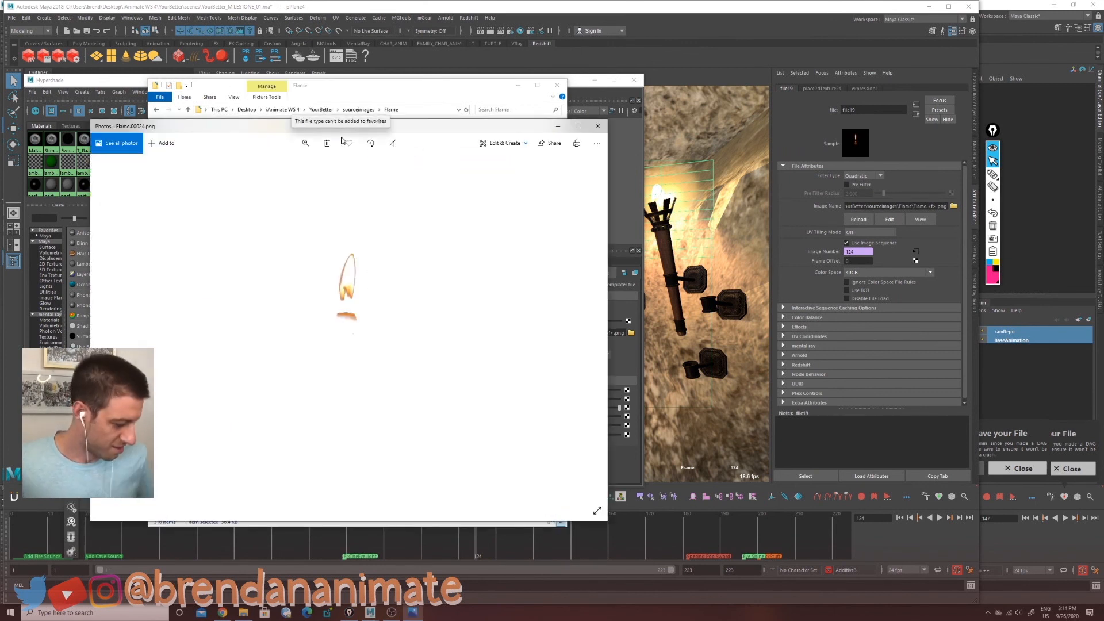
Step: Step through the Flame image sequence frames and close the photo viewer
key("Right")
key("Right")
key("Right")
key("Right")
key("Right")
key("Right")
key("Right")
key("Right")
key("Right")
key("Right")
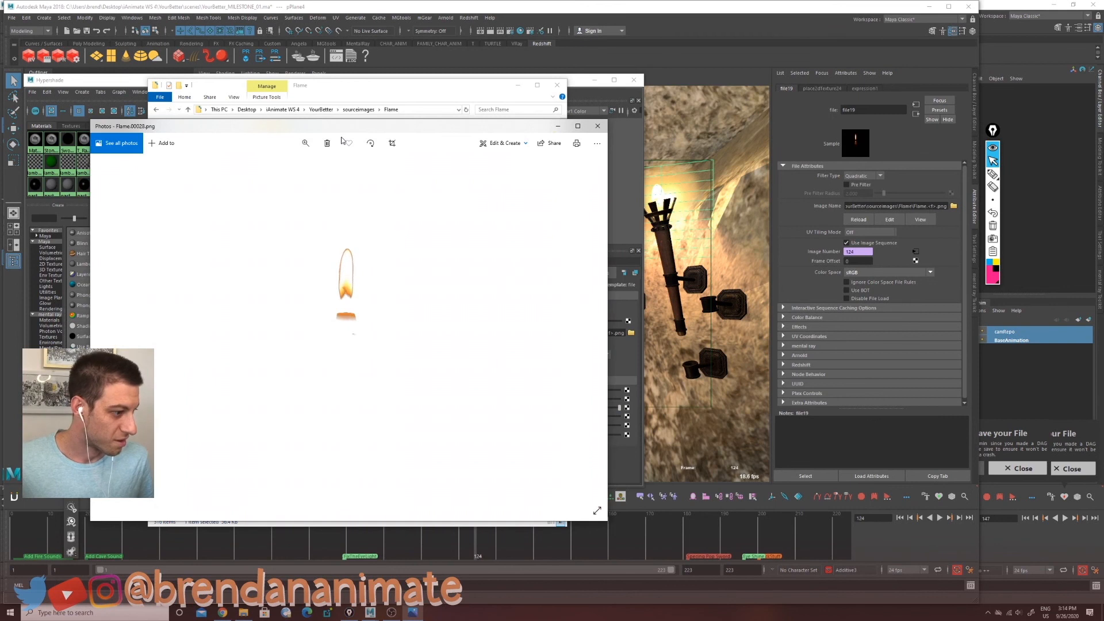
key("Right")
key("Right")
key("Right")
key("Right")
key("Right")
key("Right")
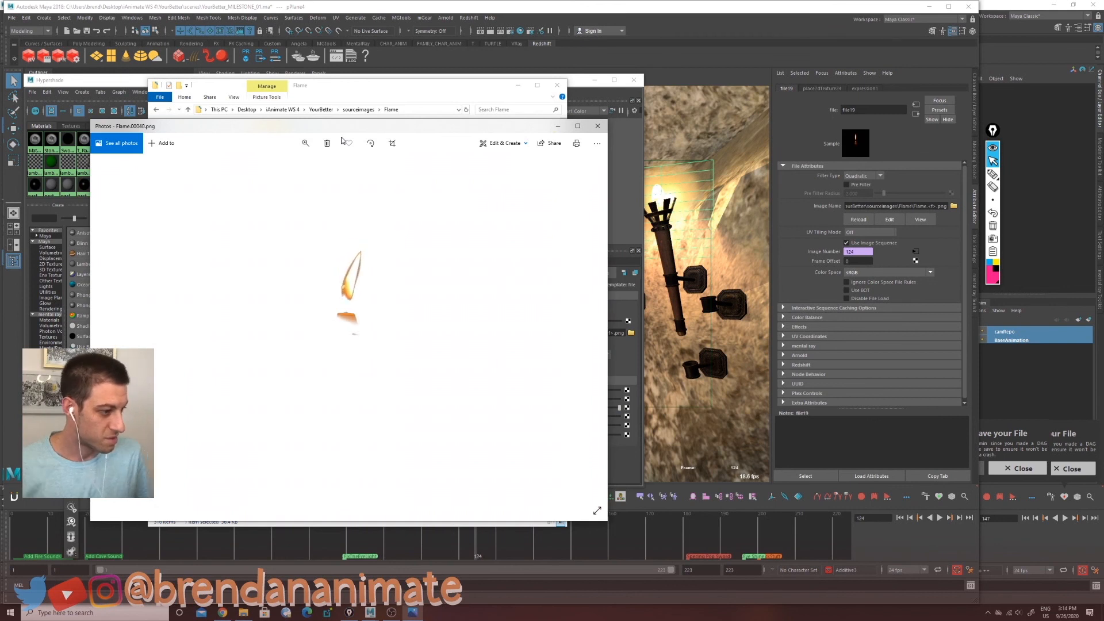
key("Right")
key("Right")
key("Right")
key("Right")
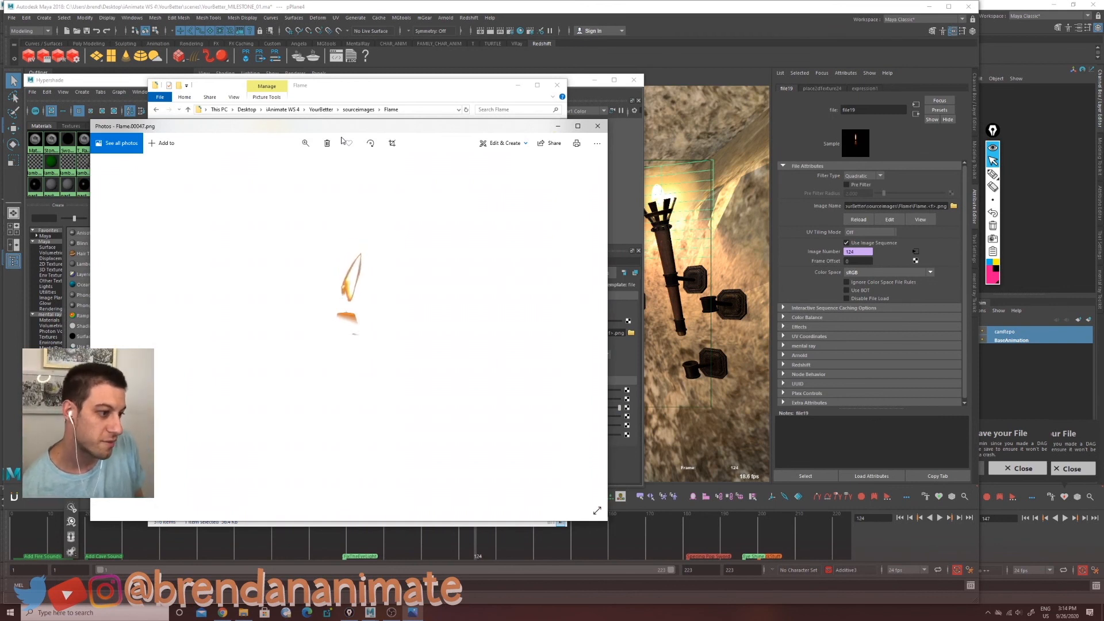
key("Right")
key("Right")
key("Right")
key("Right")
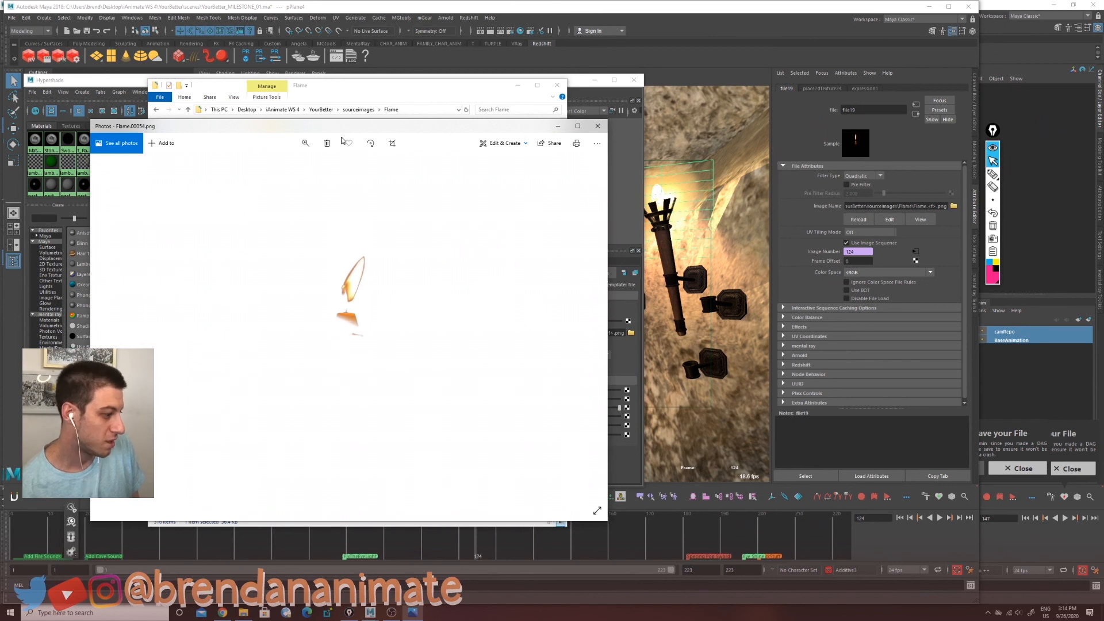
left_click(597, 125)
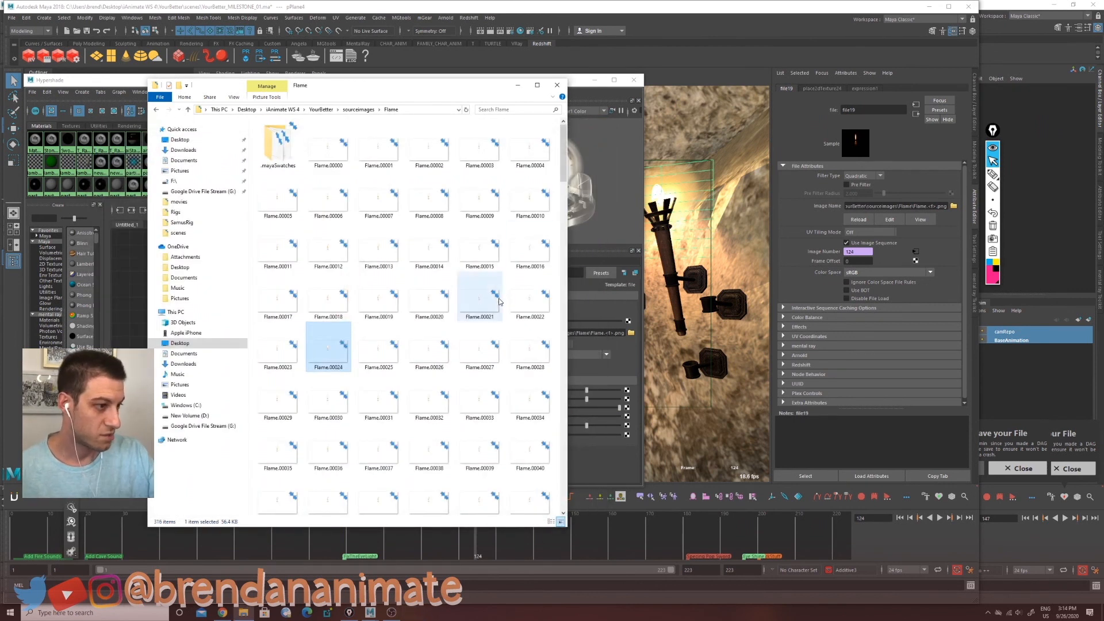
Step: Switch to After Effects and create a new composition from the candle flame footage
left_click(360, 110)
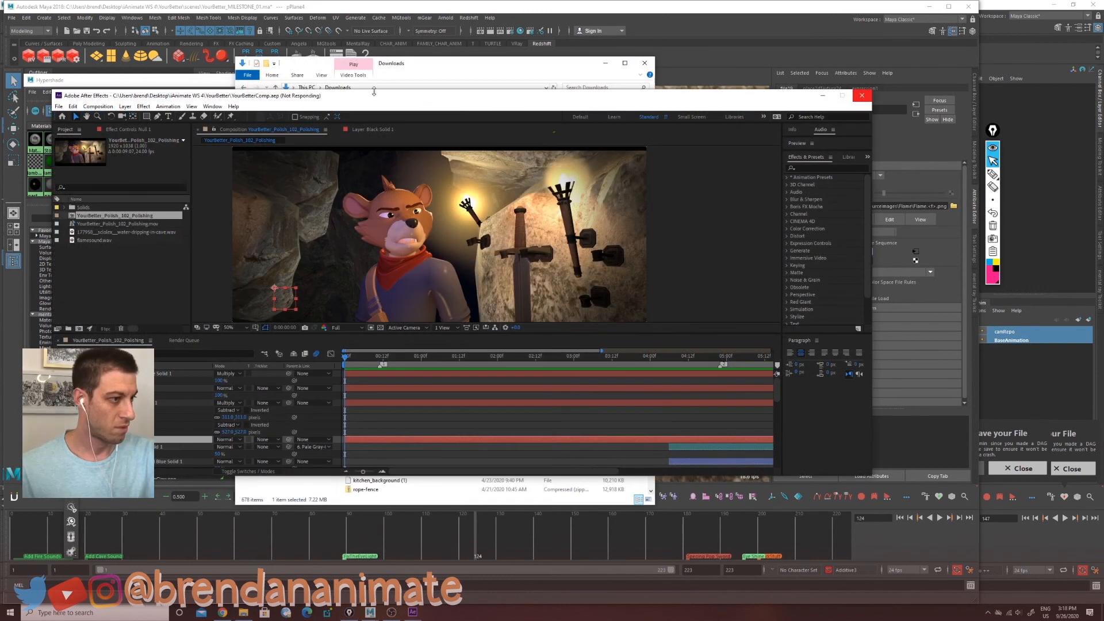
left_click_drag(484, 141, 339, 369)
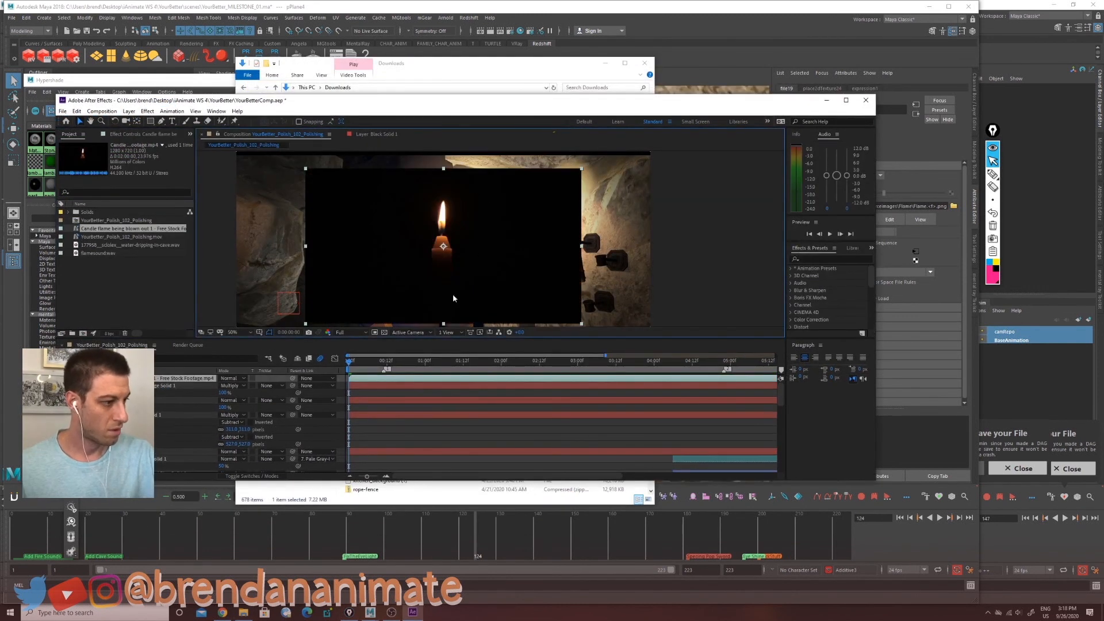
left_click_drag(475, 231, 466, 234)
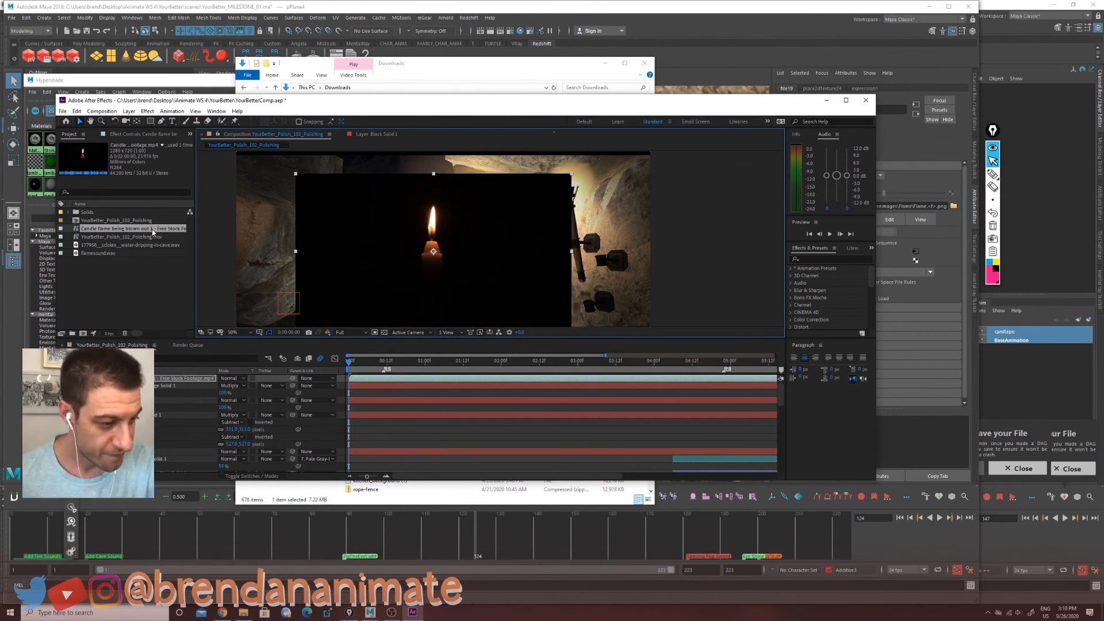
left_click_drag(152, 232, 82, 334)
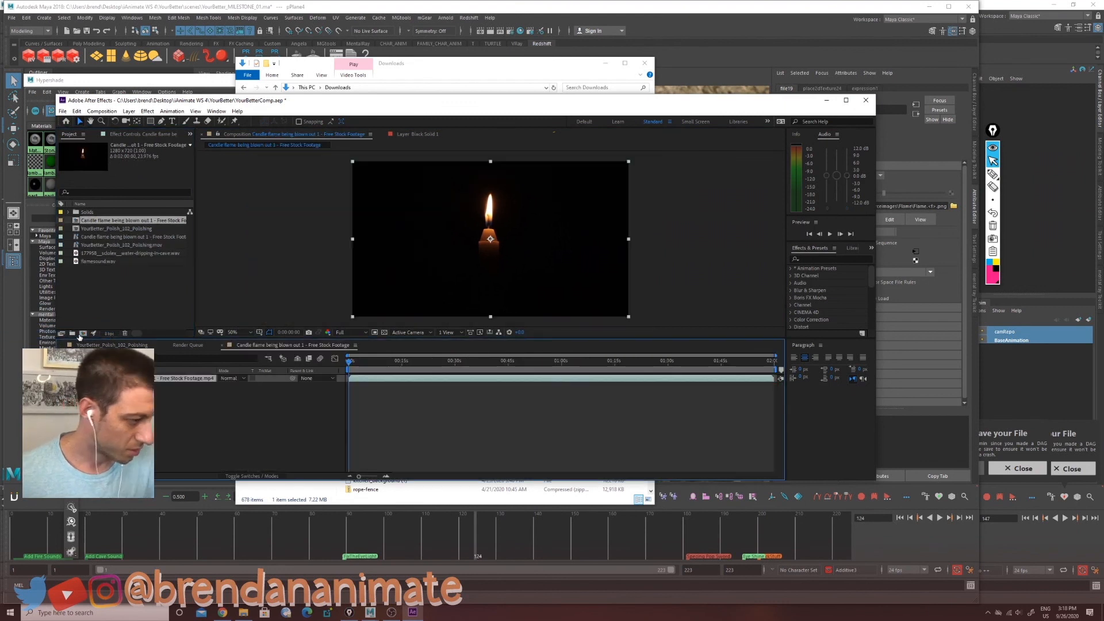
left_click_drag(403, 363, 362, 379)
Step: Apply the Extract keying effect to the candle footage and adjust its black point
left_click(147, 111)
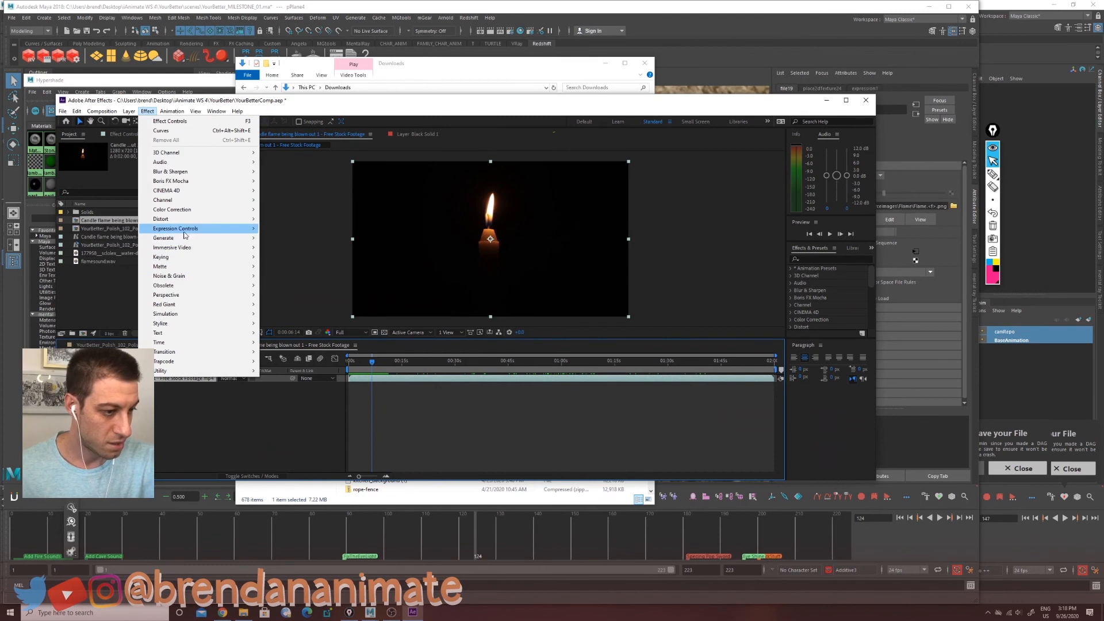
mouse_move(191, 259)
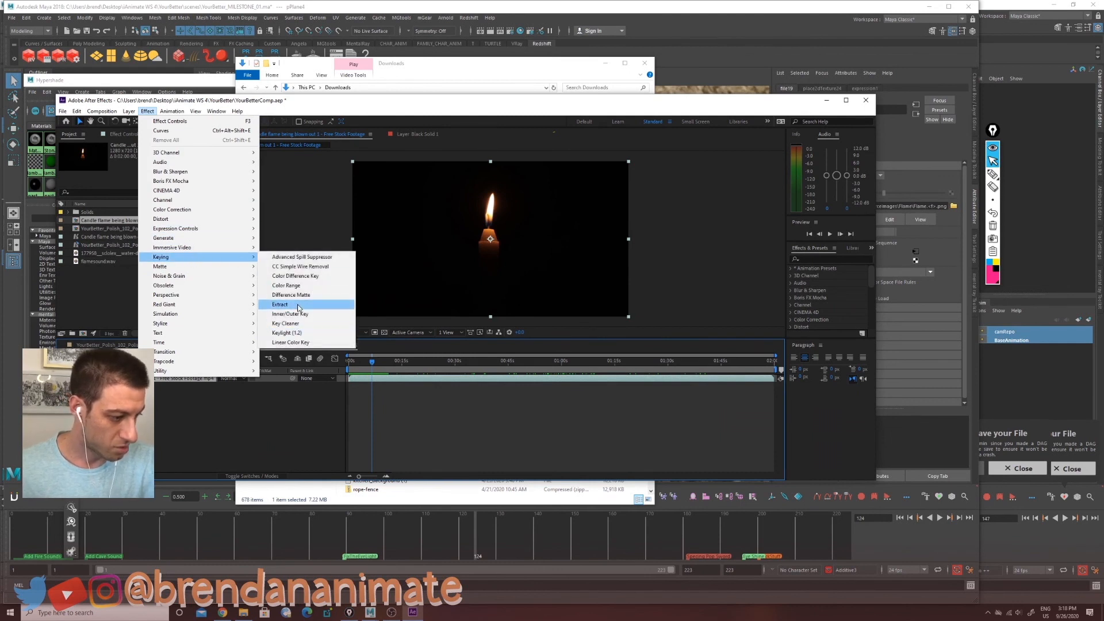
left_click(282, 305)
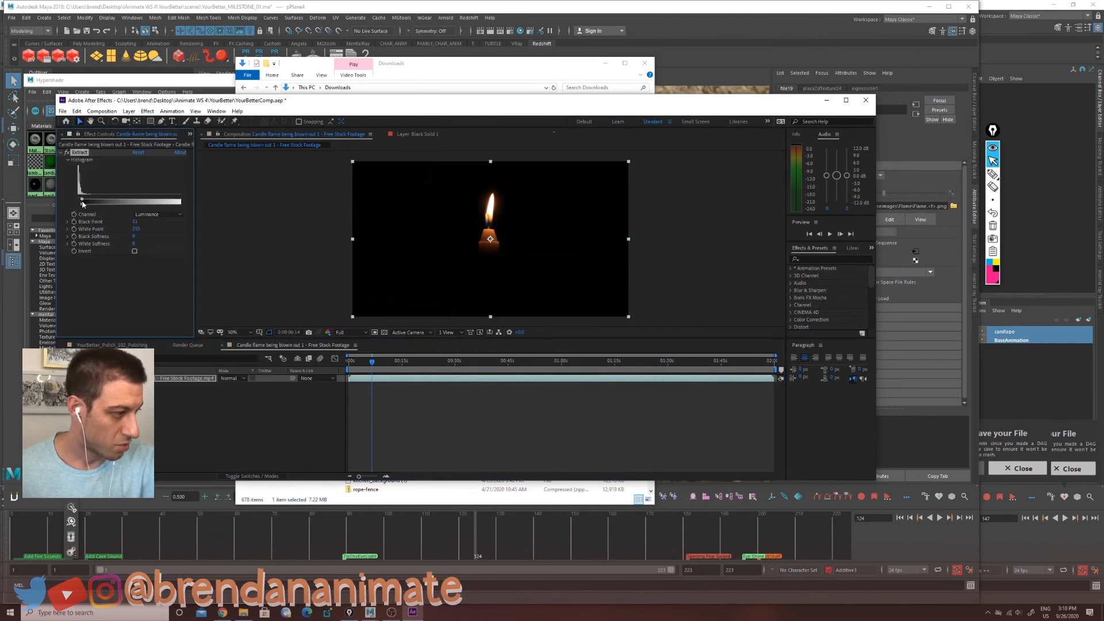
left_click_drag(86, 203, 42, 212)
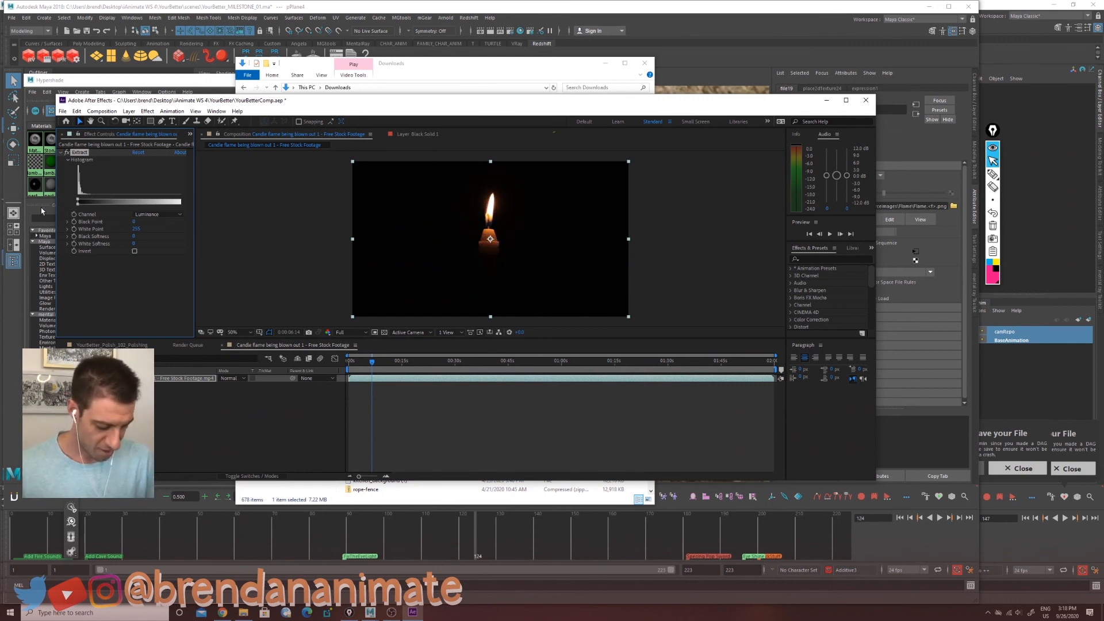
Step: Set the composition background color to red and raise the Extract effect's black point
key("ctrl+k")
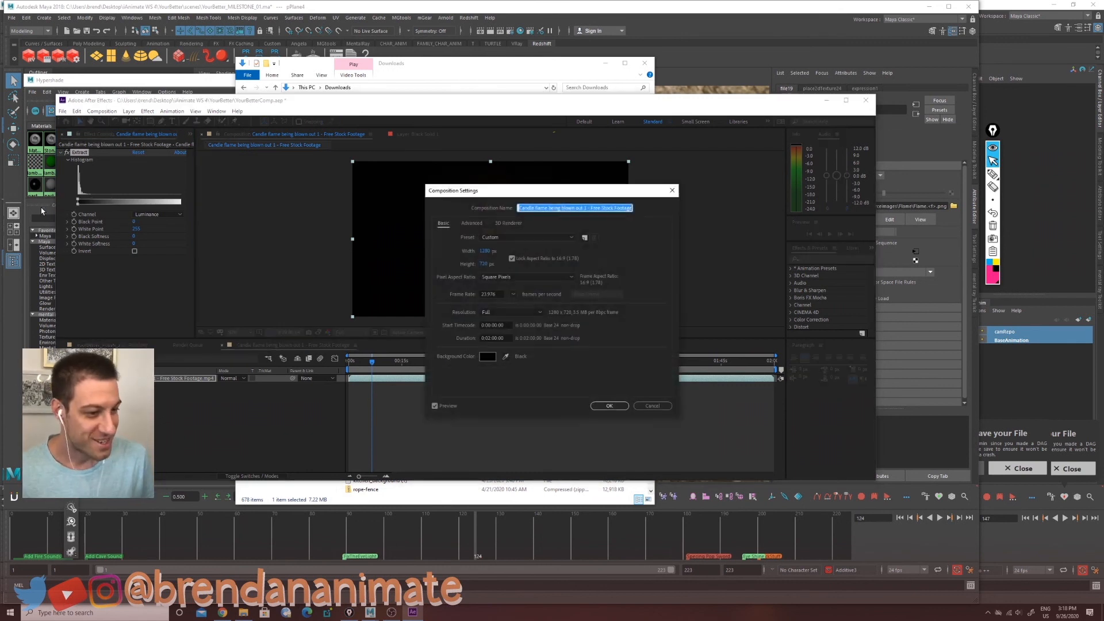
left_click(488, 357)
left_click(636, 252)
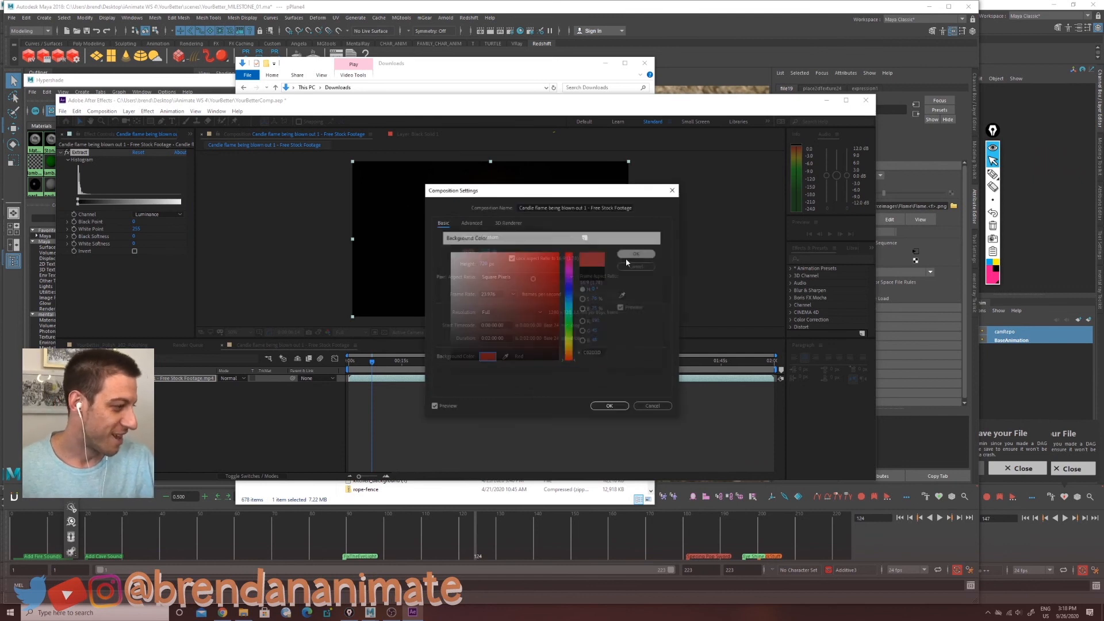
left_click(609, 405)
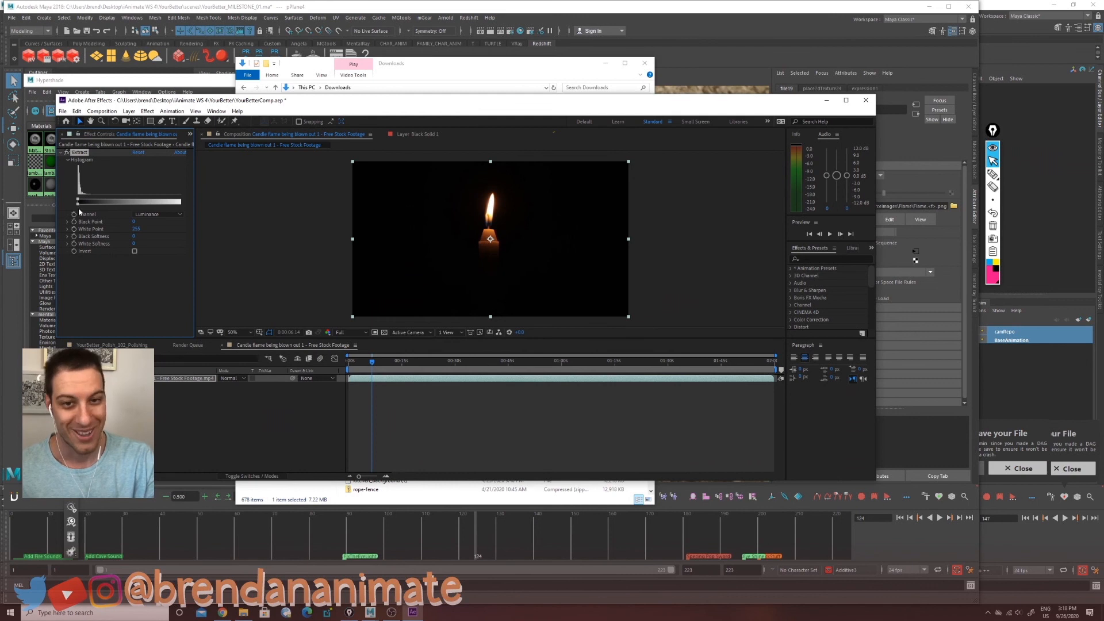
left_click_drag(78, 203, 109, 204)
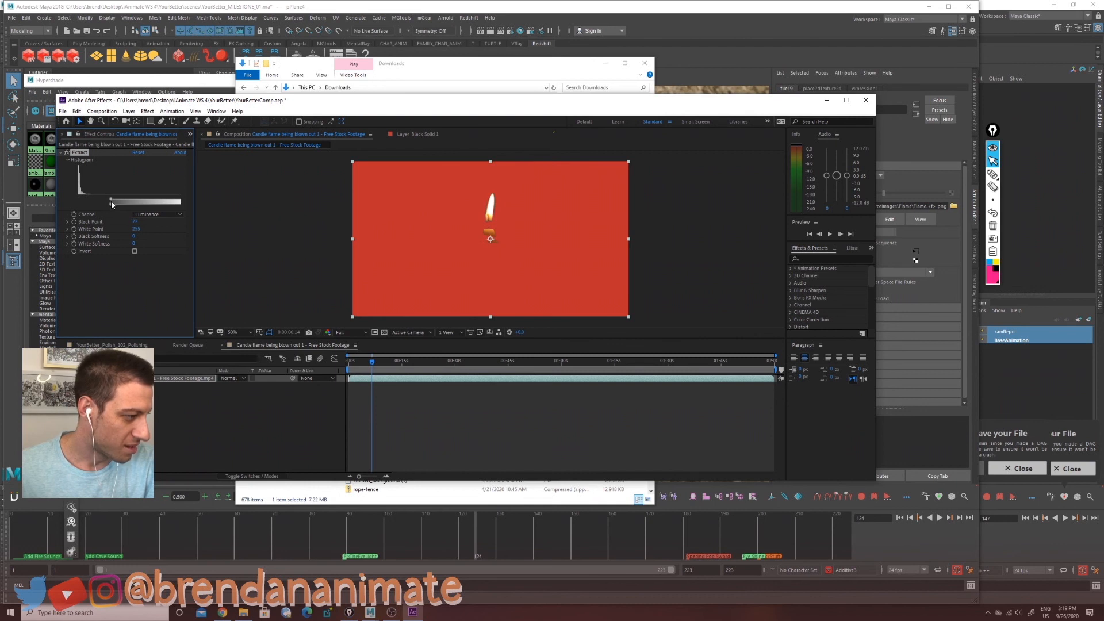
Step: Set the work area to a short stretch of the flame footage and preview it over the transparency grid
left_click_drag(373, 361, 406, 374)
left_click_drag(490, 373, 463, 371)
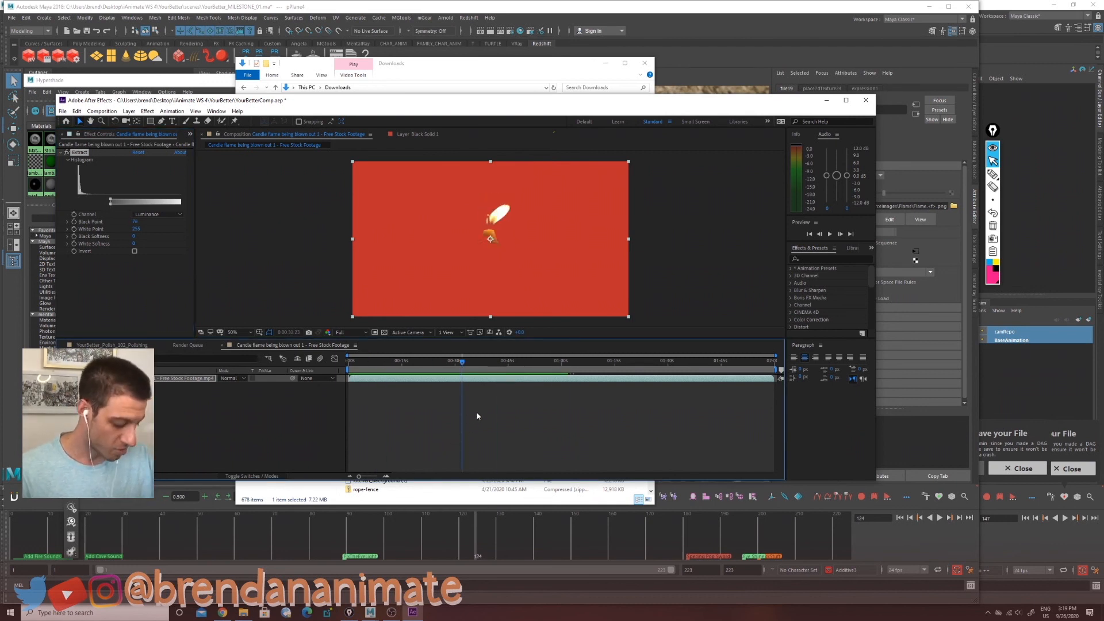
left_click_drag(463, 363, 493, 363)
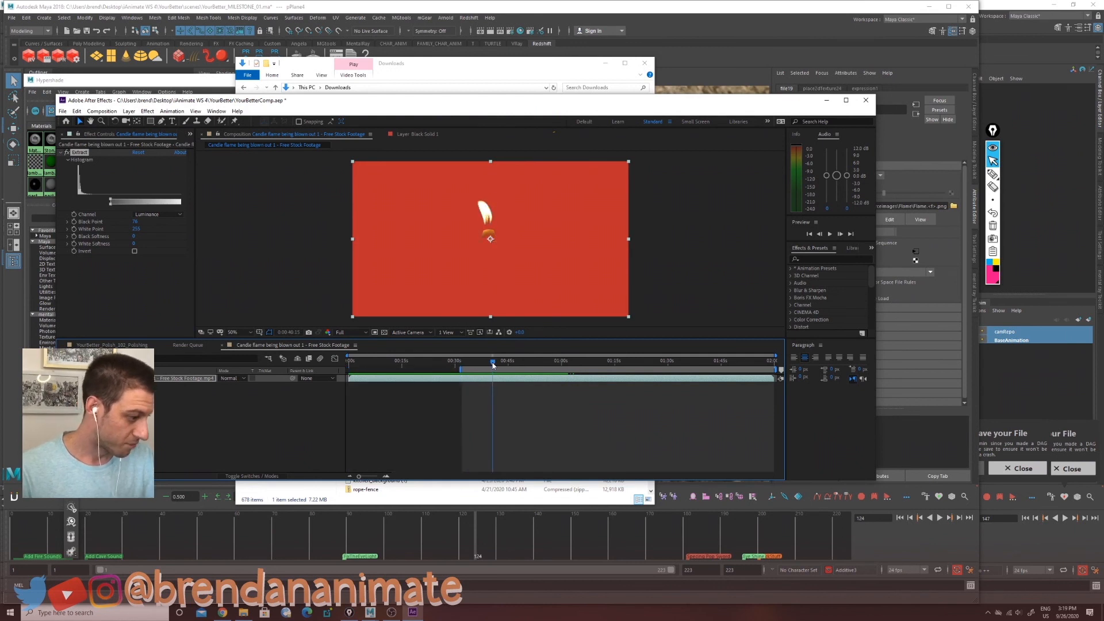
key("n")
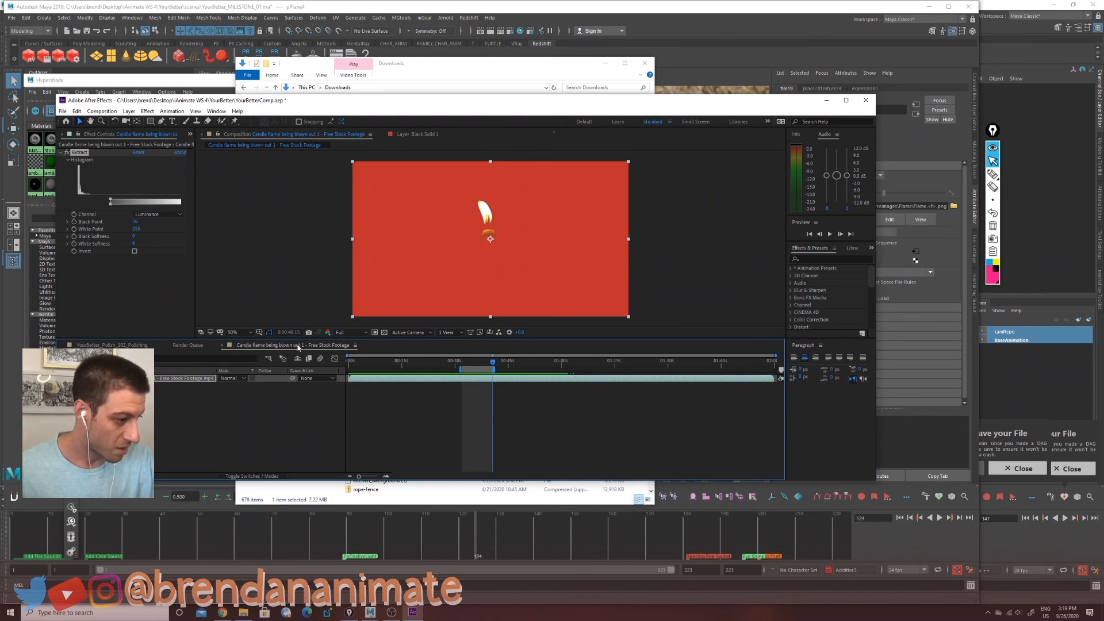
left_click(384, 332)
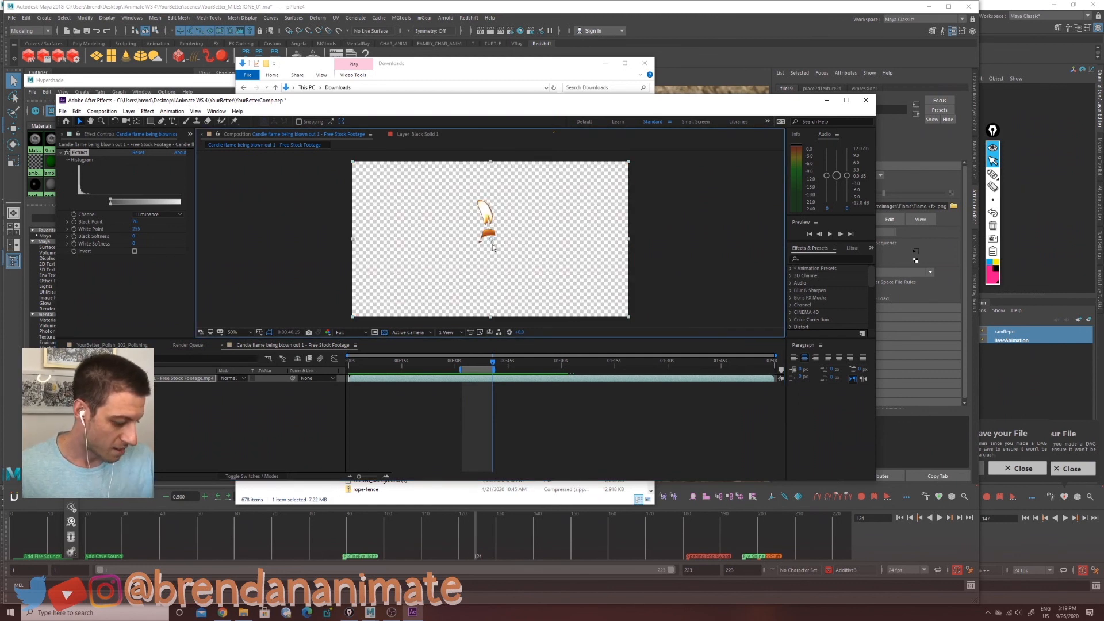
Step: Add the composition to the render queue with PNG Sequence output, RGB + Alpha channels, and comp frame numbering turned off
key("ctrl+m")
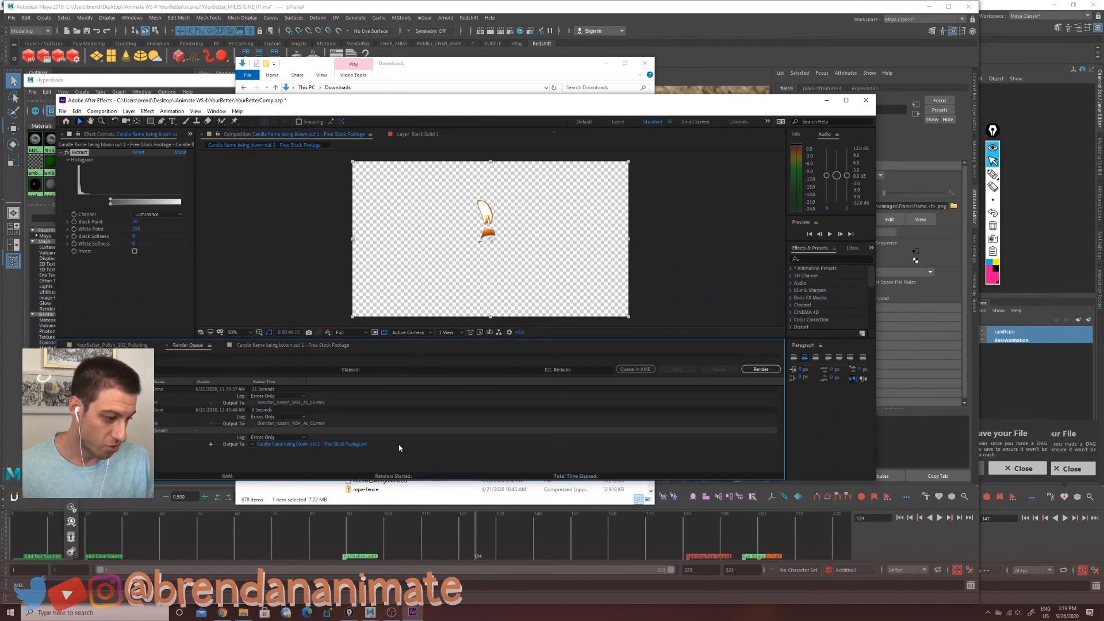
left_click(126, 444)
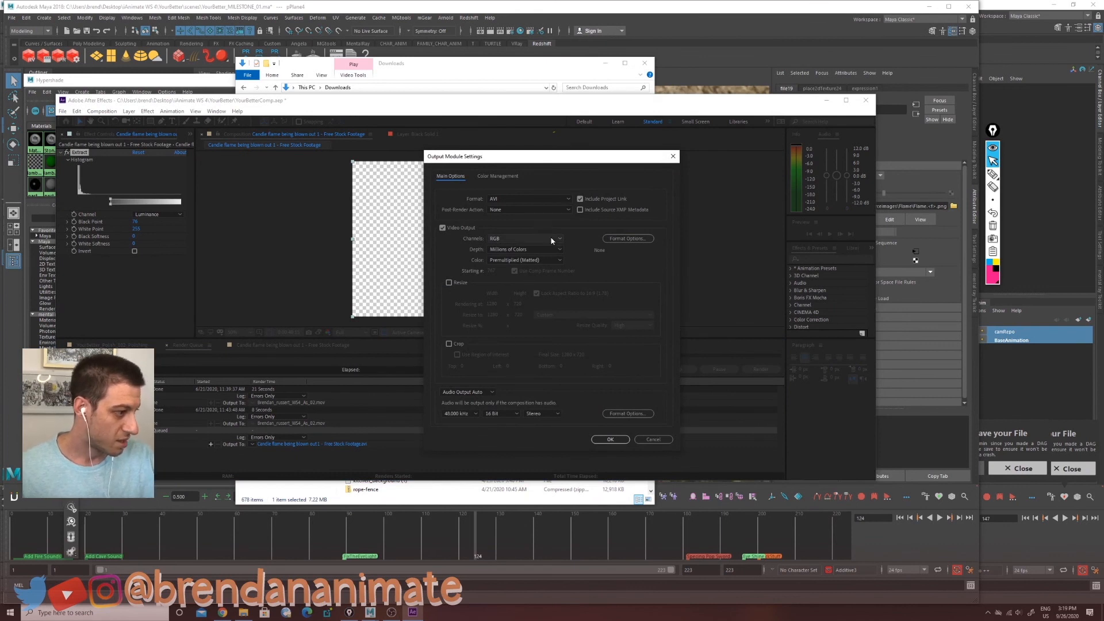
left_click(569, 199)
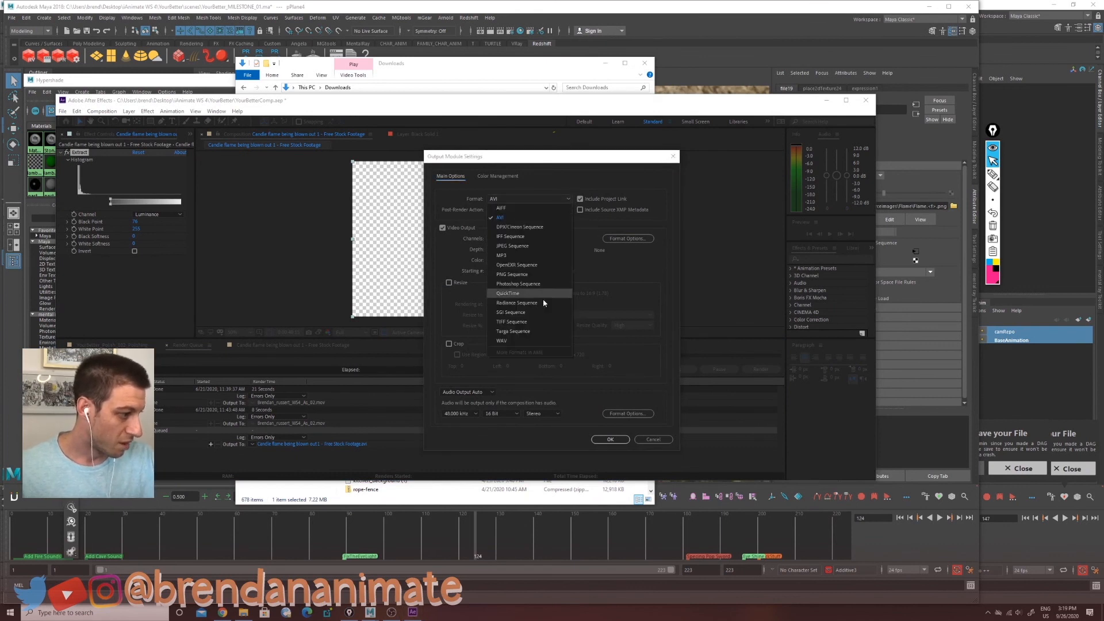
left_click(544, 275)
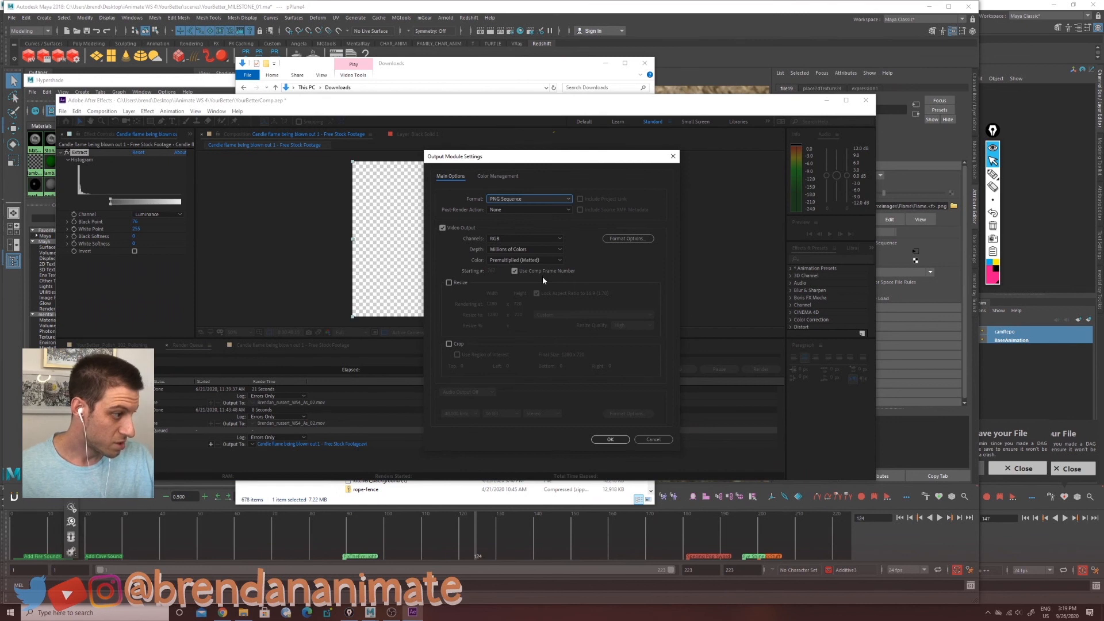
left_click(561, 238)
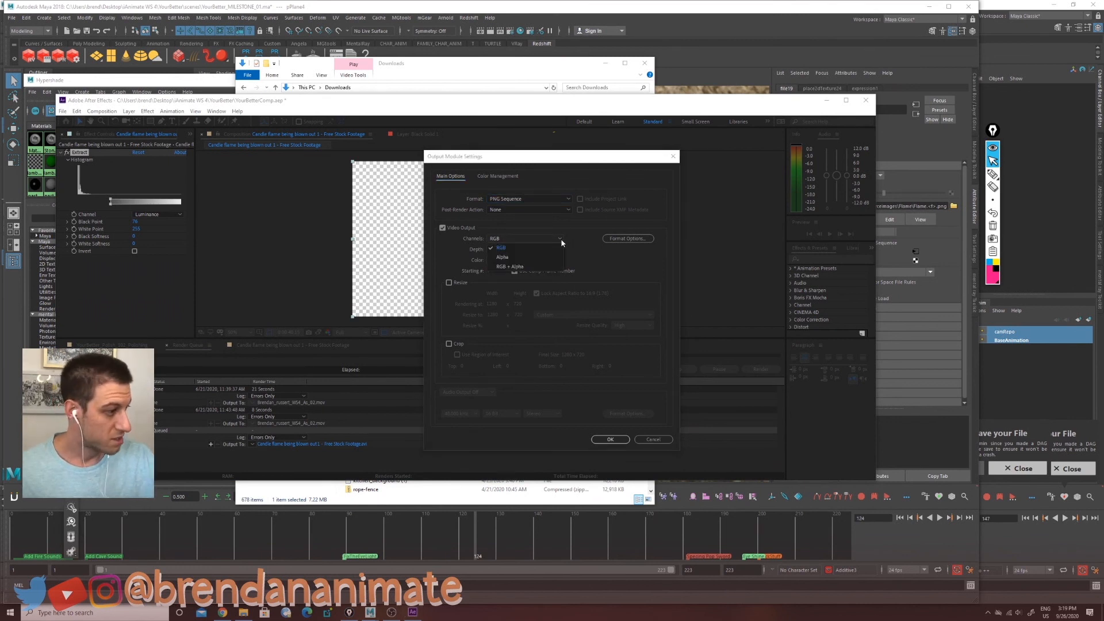
left_click(547, 266)
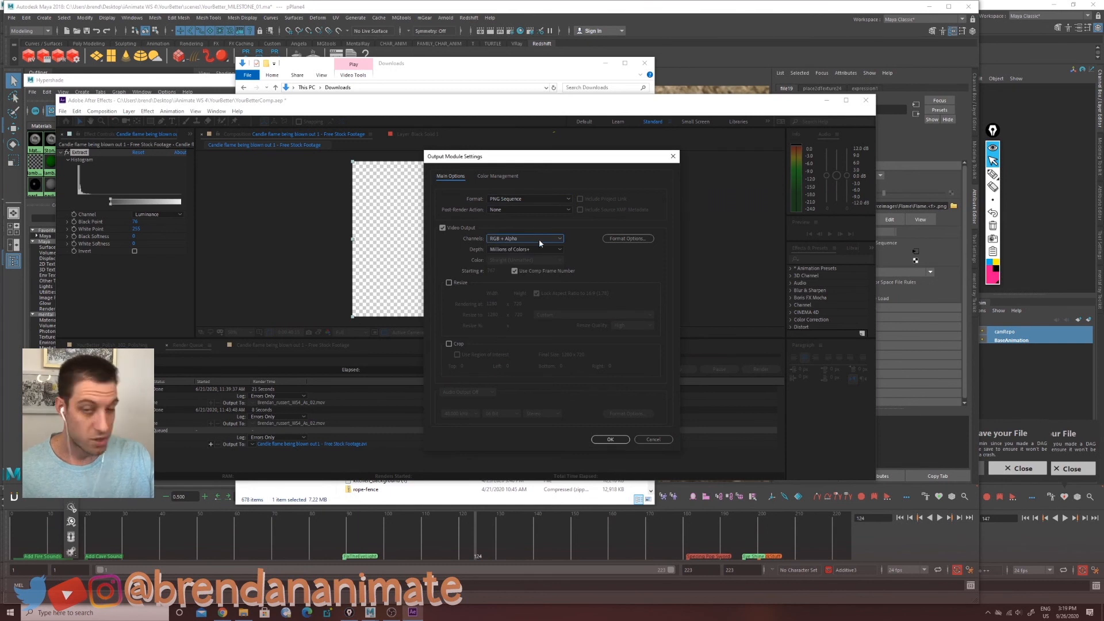
left_click(514, 271)
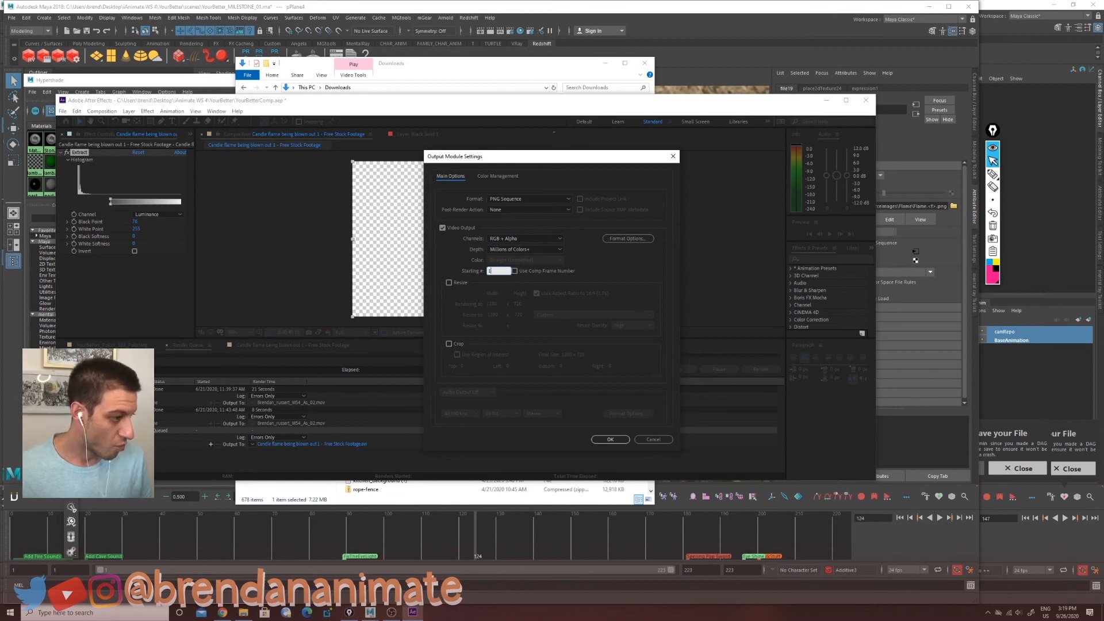
key("Return")
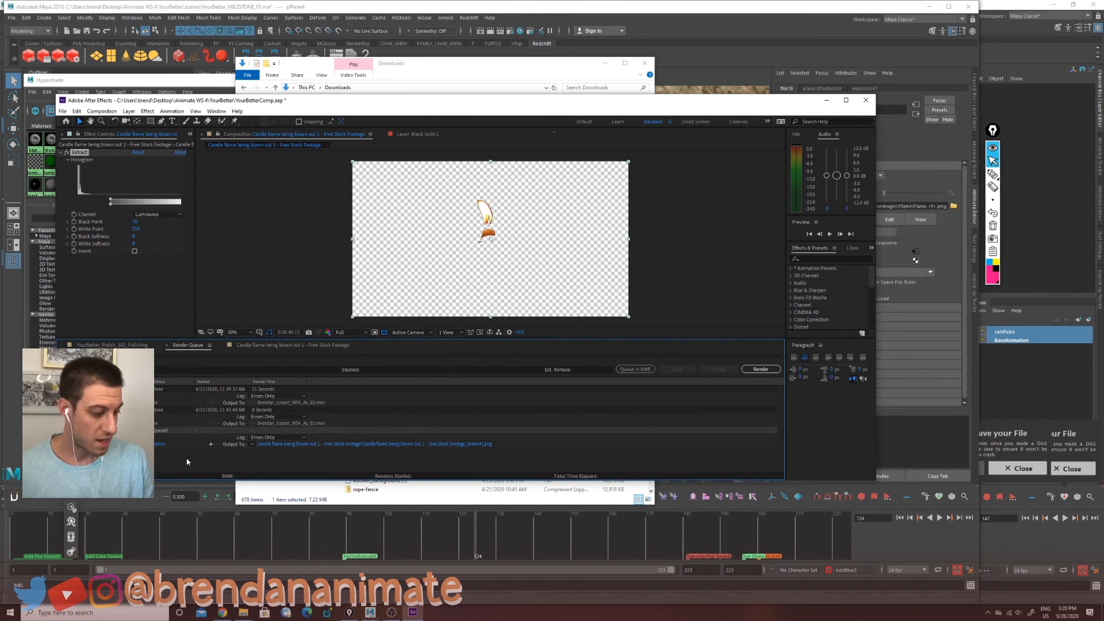
Step: Set the render output to the YouBetter project's sourceimages folder and shorten the output file name
left_click(312, 447)
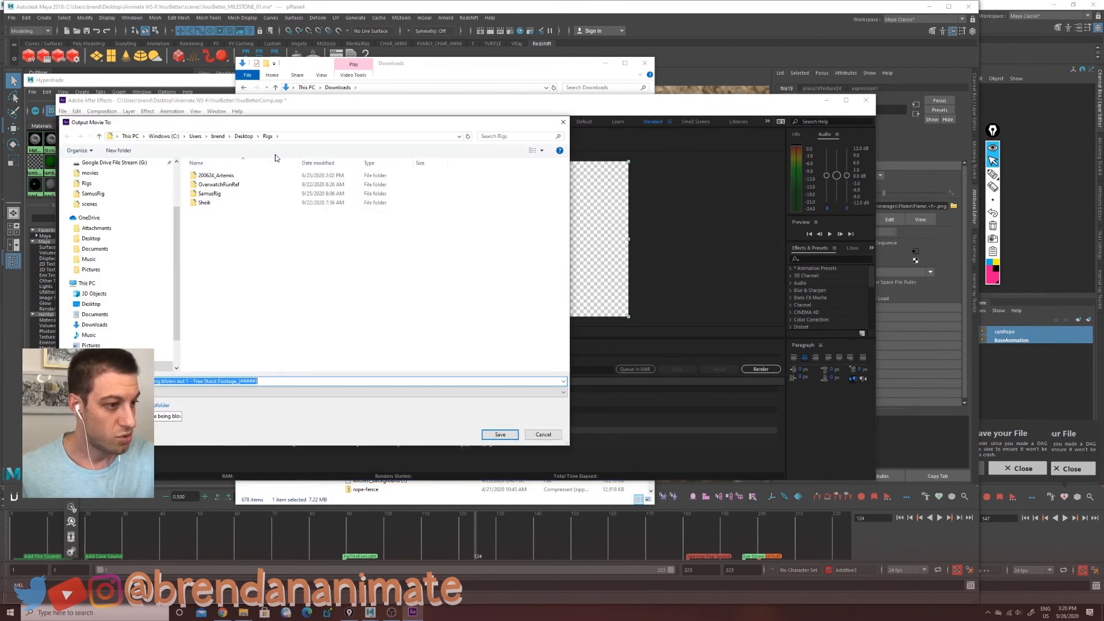
left_click(245, 137)
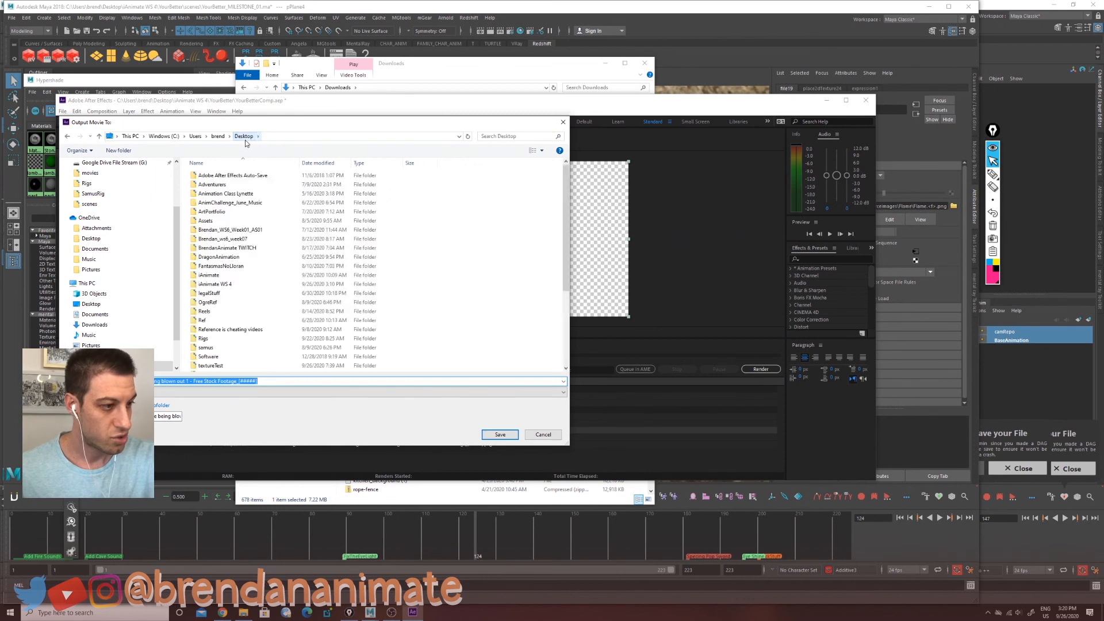
double_click(350, 231)
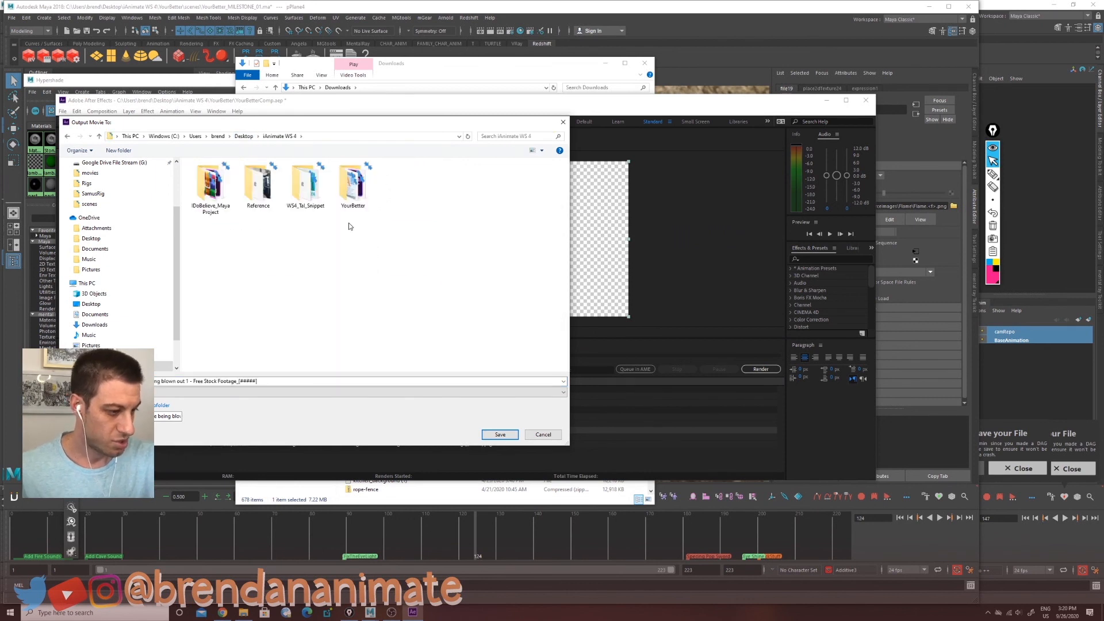
double_click(353, 185)
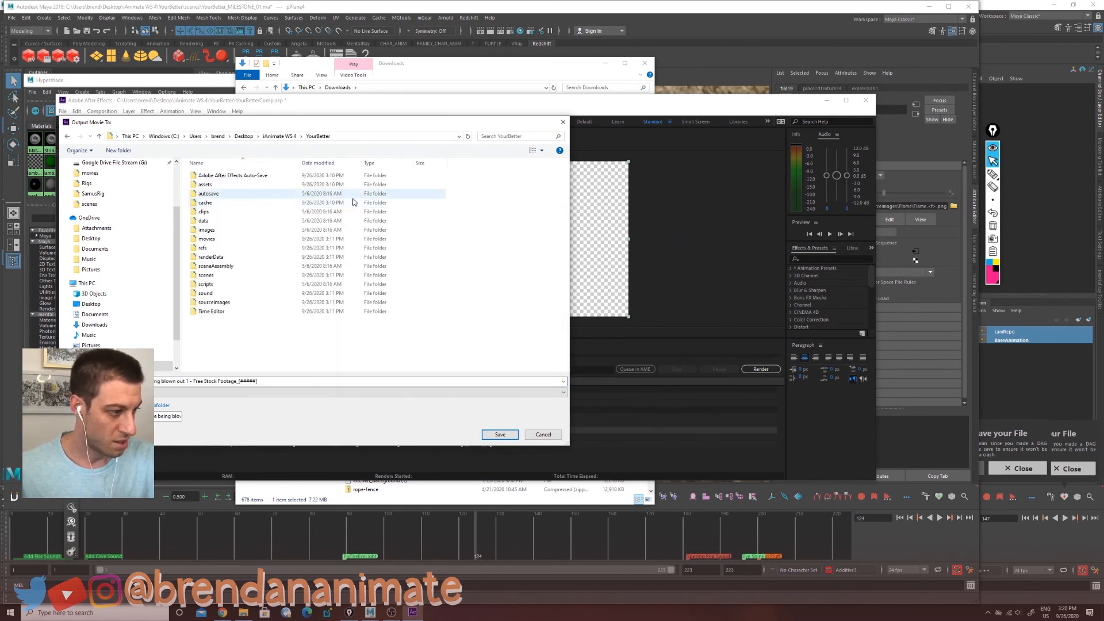
double_click(241, 306)
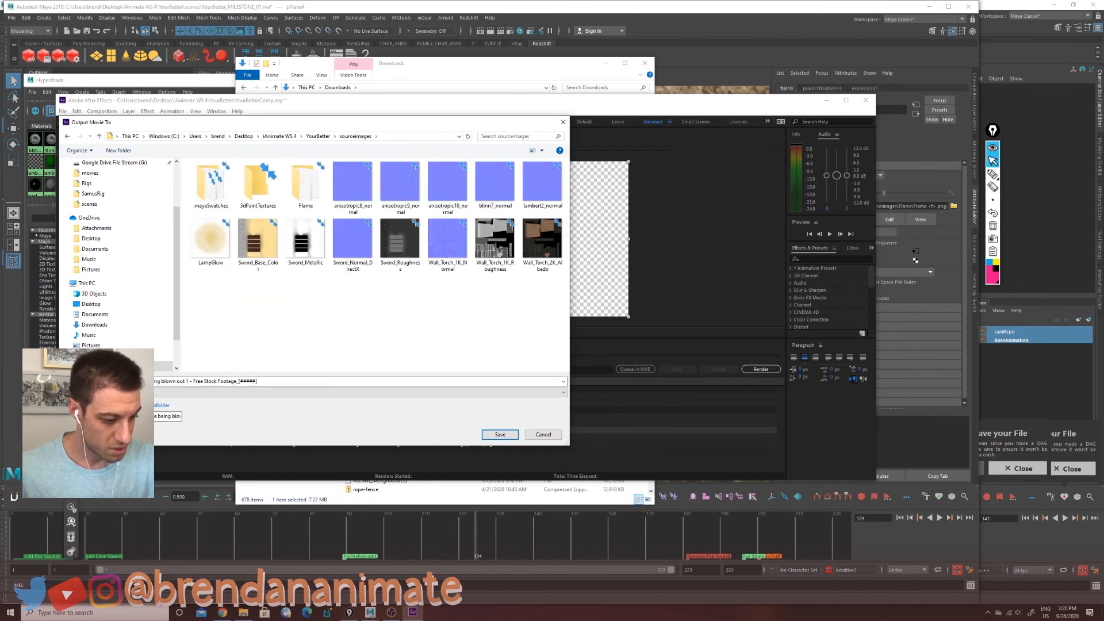
left_click_drag(121, 416, 488, 454)
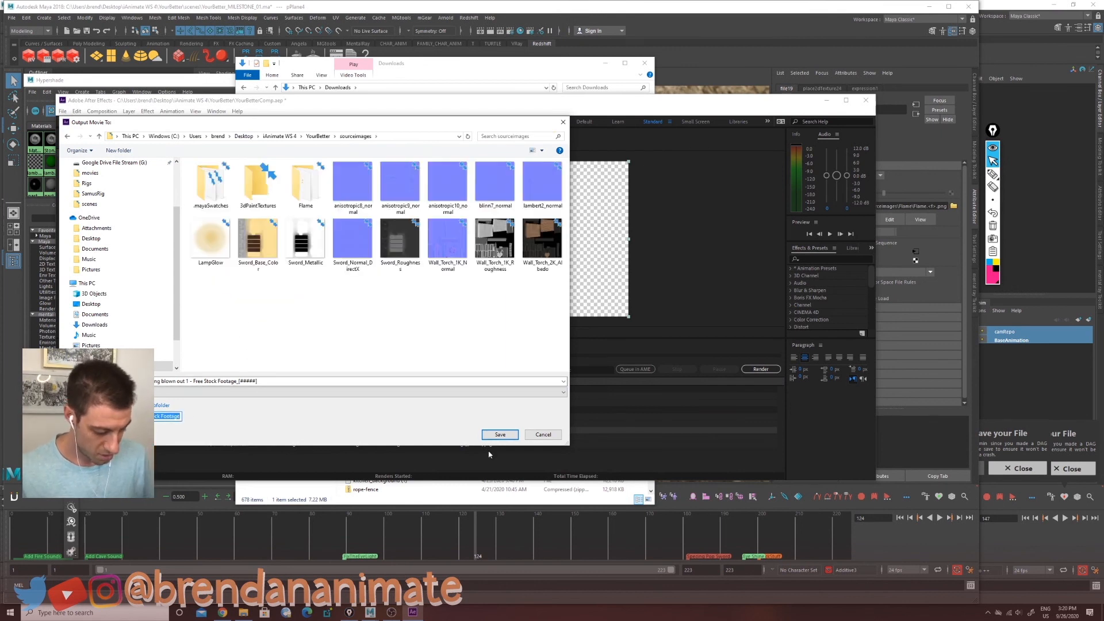
key("BackSpace")
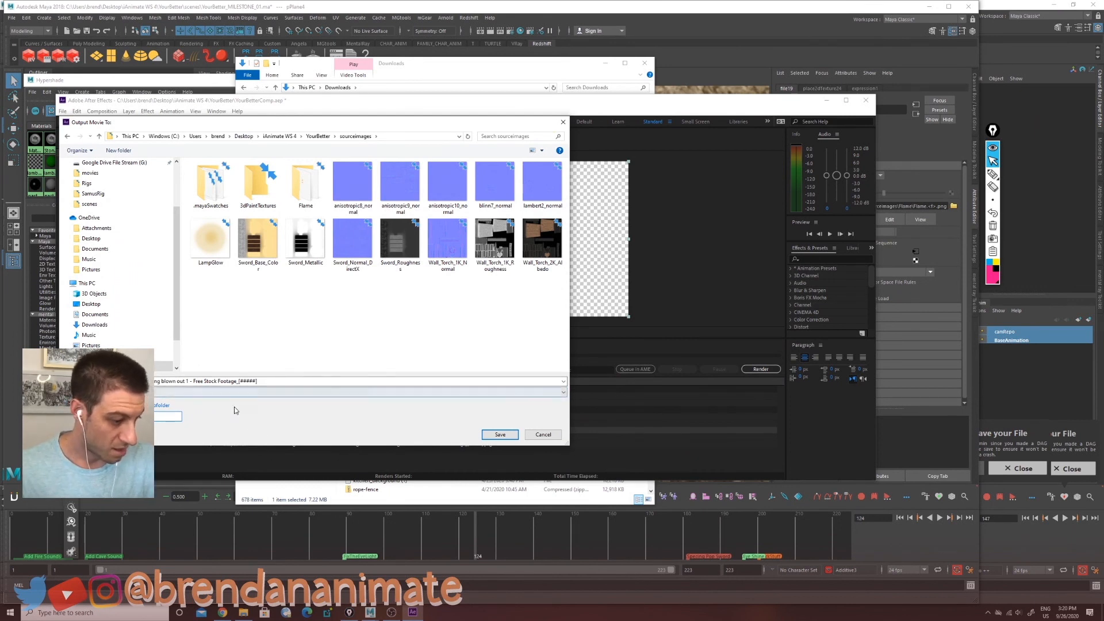
left_click(247, 381)
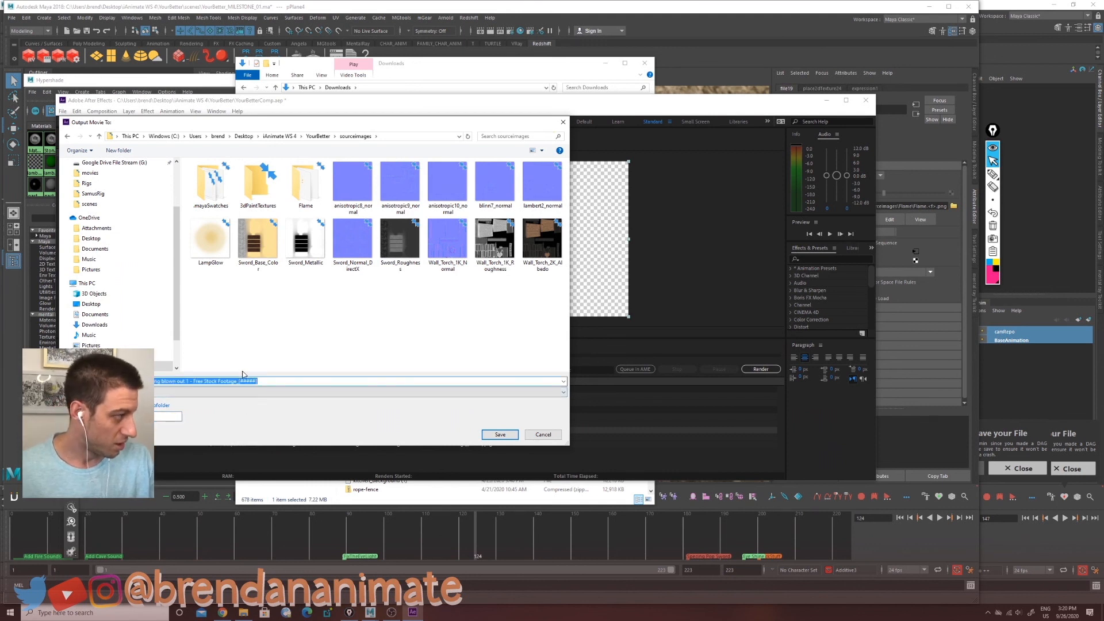
left_click(211, 382)
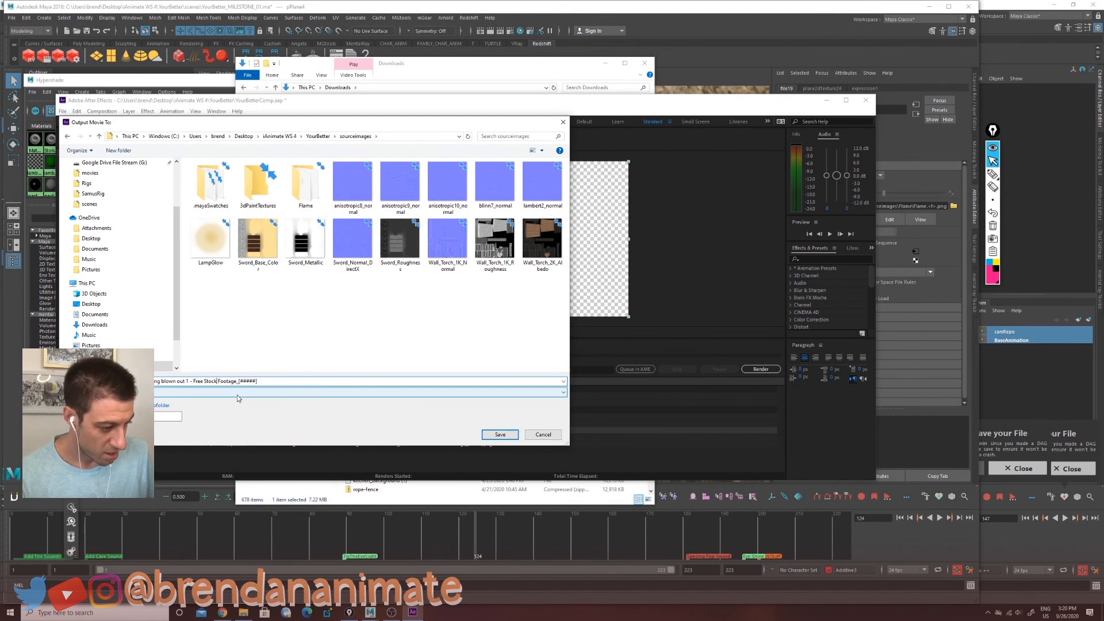
key("BackSpace")
key("BackSpace")
key("BackSpace")
key("BackSpace")
key("BackSpace")
key("BackSpace")
key("BackSpace")
key("BackSpace")
key("BackSpace")
key("BackSpace")
key("BackSpace")
key("BackSpace")
key("BackSpace")
key("BackSpace")
key("BackSpace")
key("BackSpace")
key("BackSpace")
key("BackSpace")
key("BackSpace")
key("BackSpace")
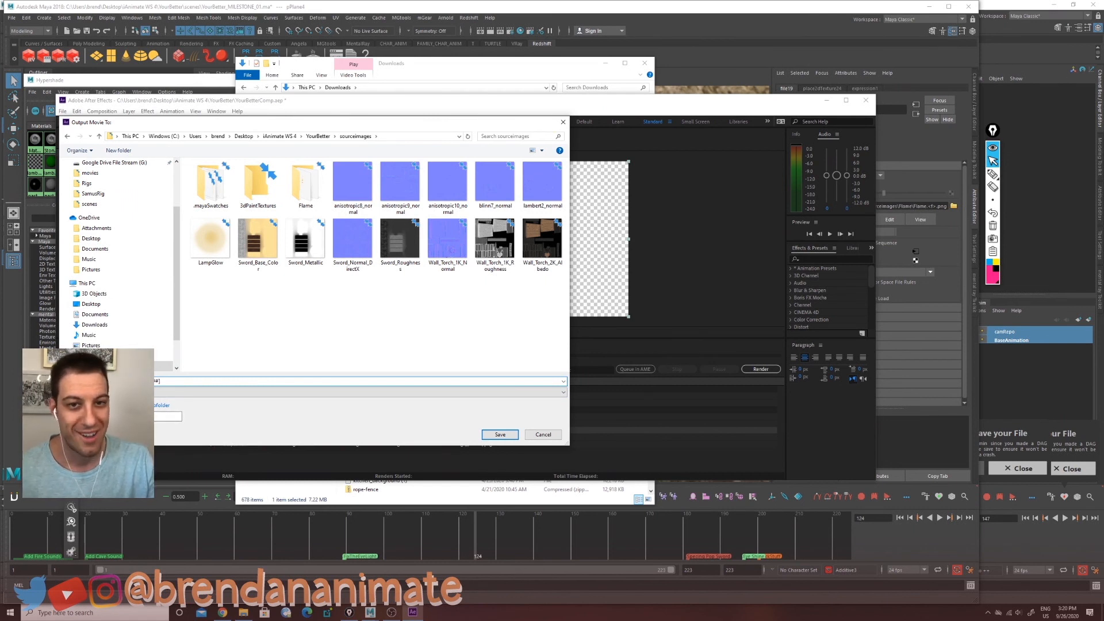
left_click(498, 435)
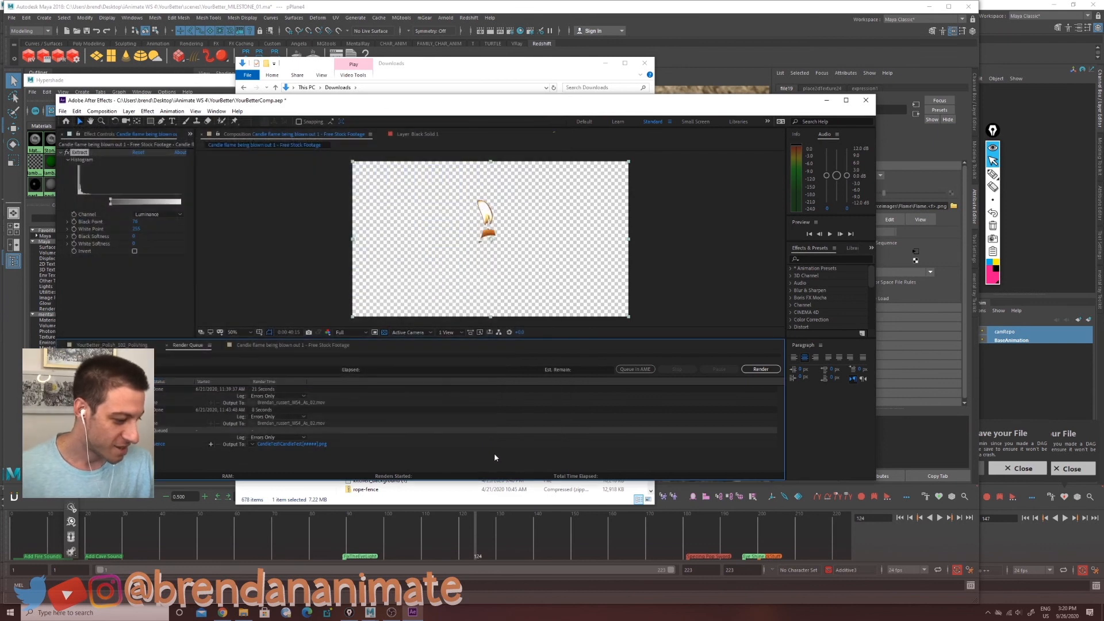
Step: Render the queued flame PNG sequence and minimize After Effects
left_click(760, 369)
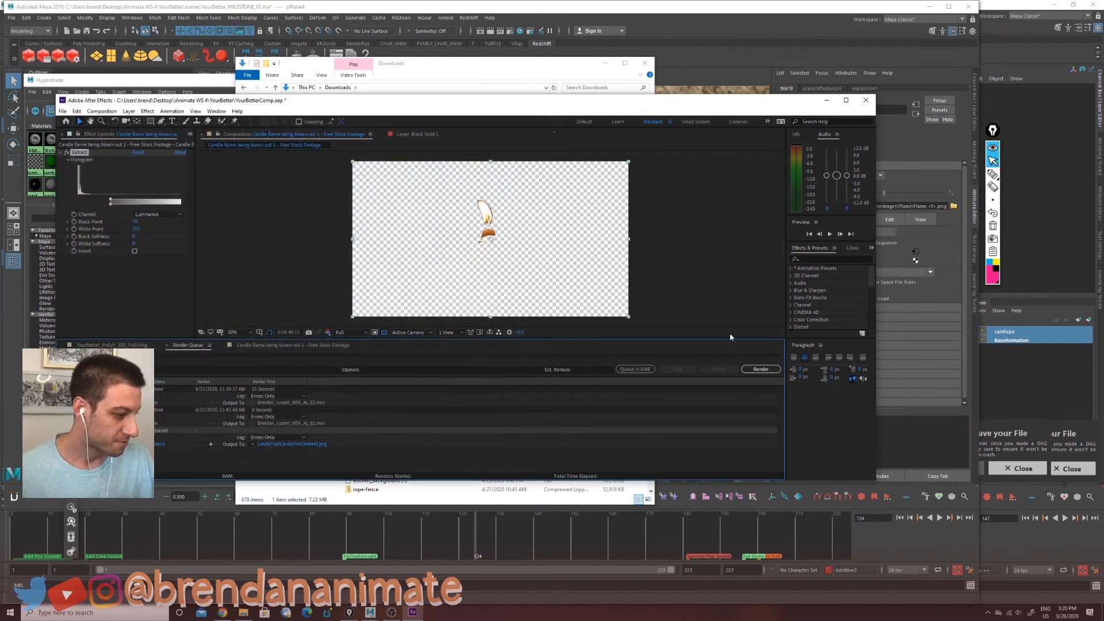
left_click(826, 100)
left_click(724, 73)
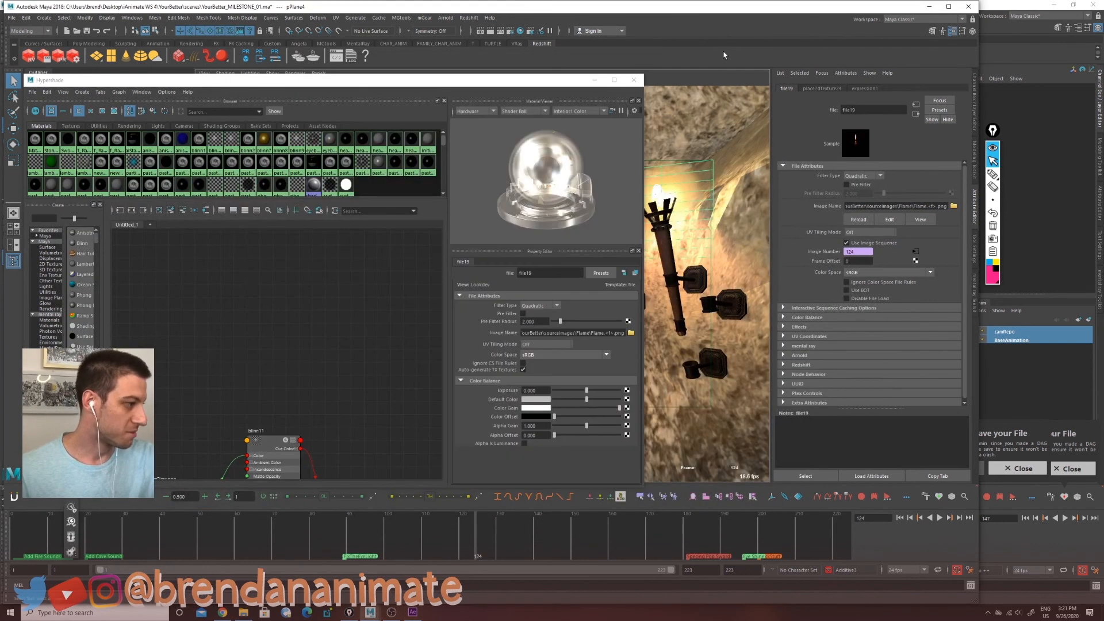
Step: Close the Hypershade and scrub the timeline to watch the flame on the cave torches
left_click(595, 80)
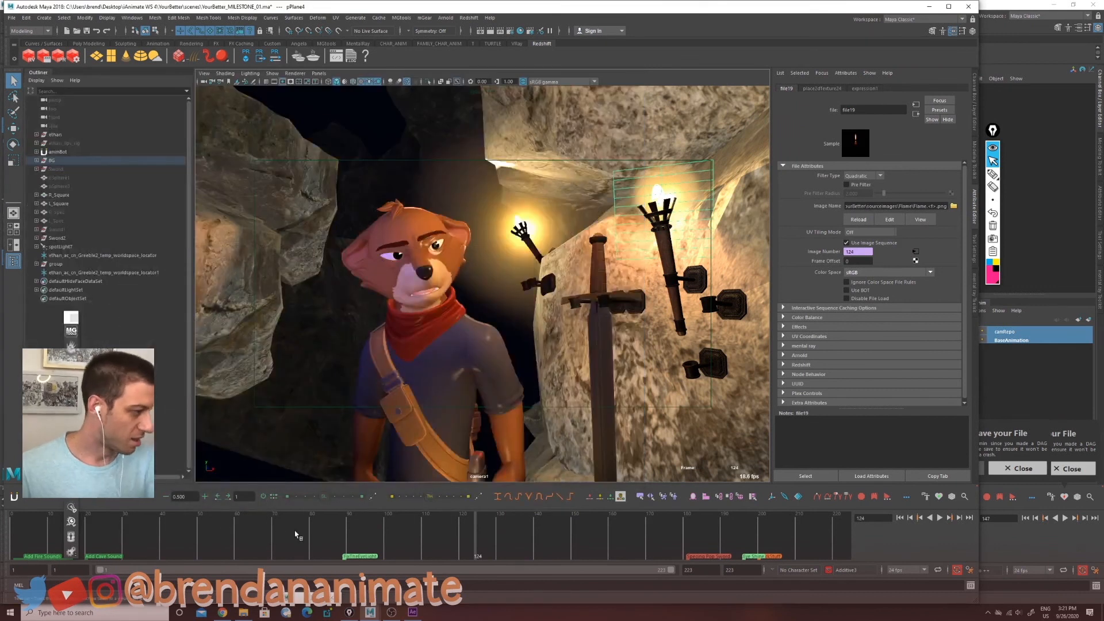
left_click_drag(298, 535, 736, 549)
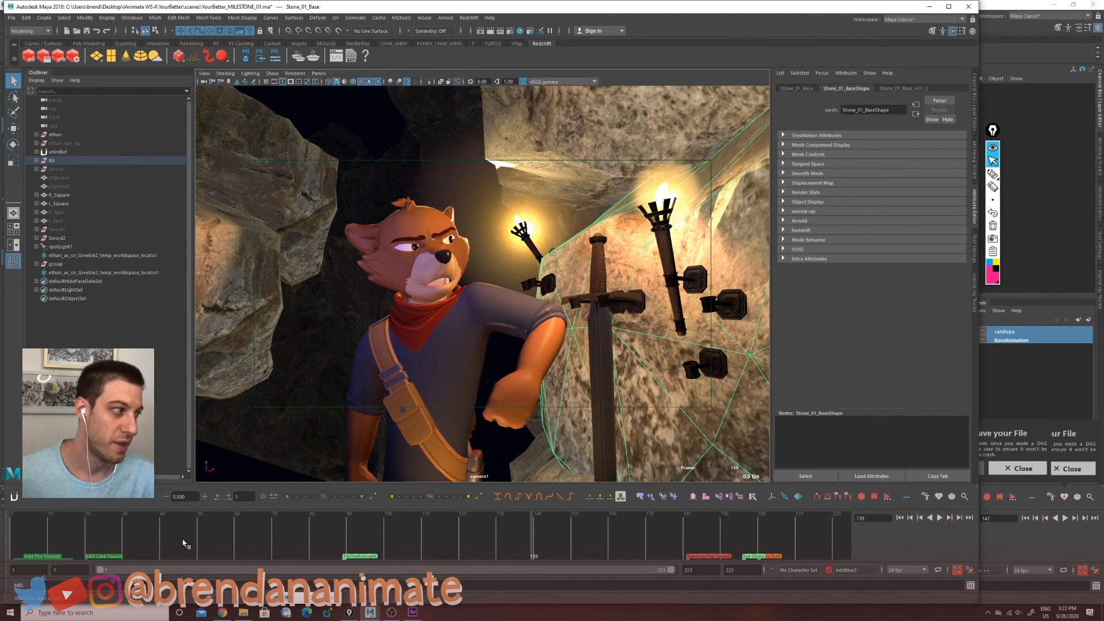
left_click_drag(184, 543, 423, 551)
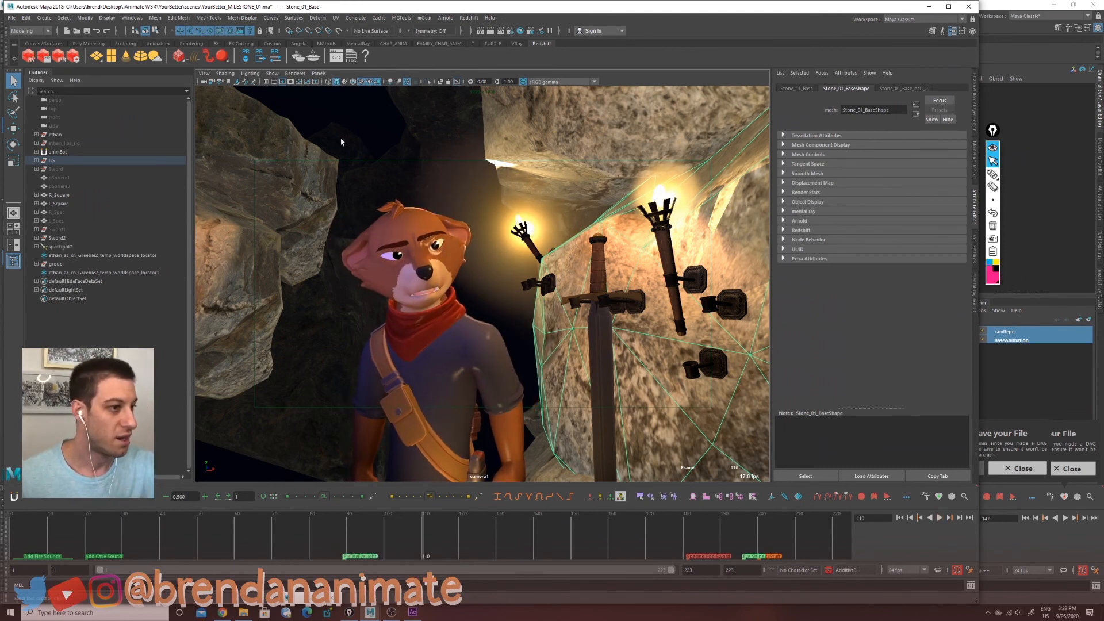
Step: Show lights in the viewport and select the point light near the torch
left_click(272, 73)
left_click(293, 188)
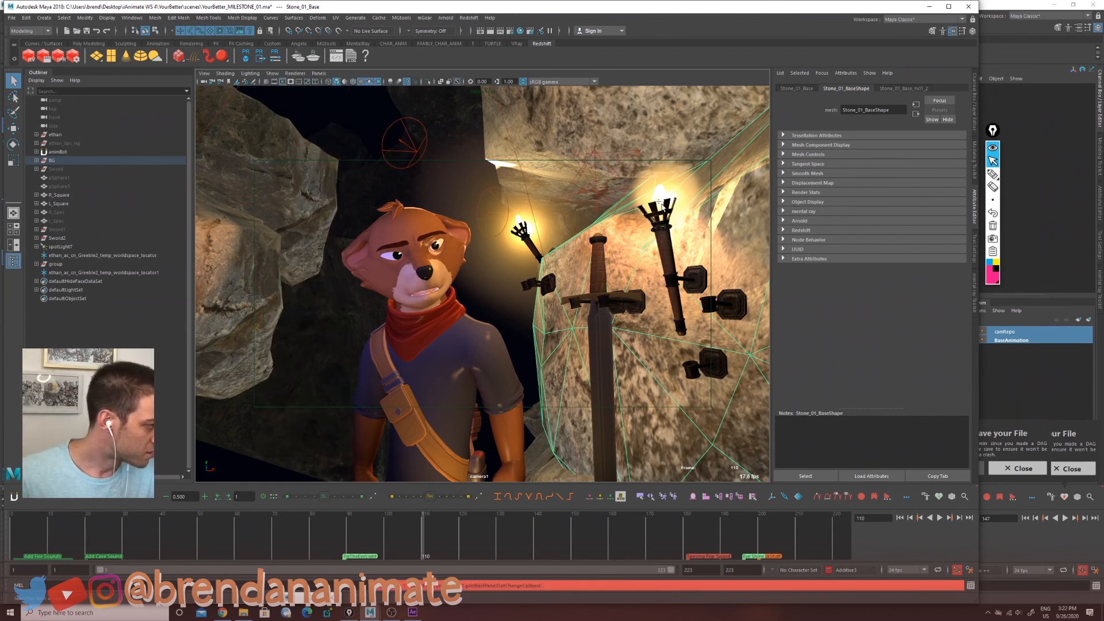
left_click(272, 73)
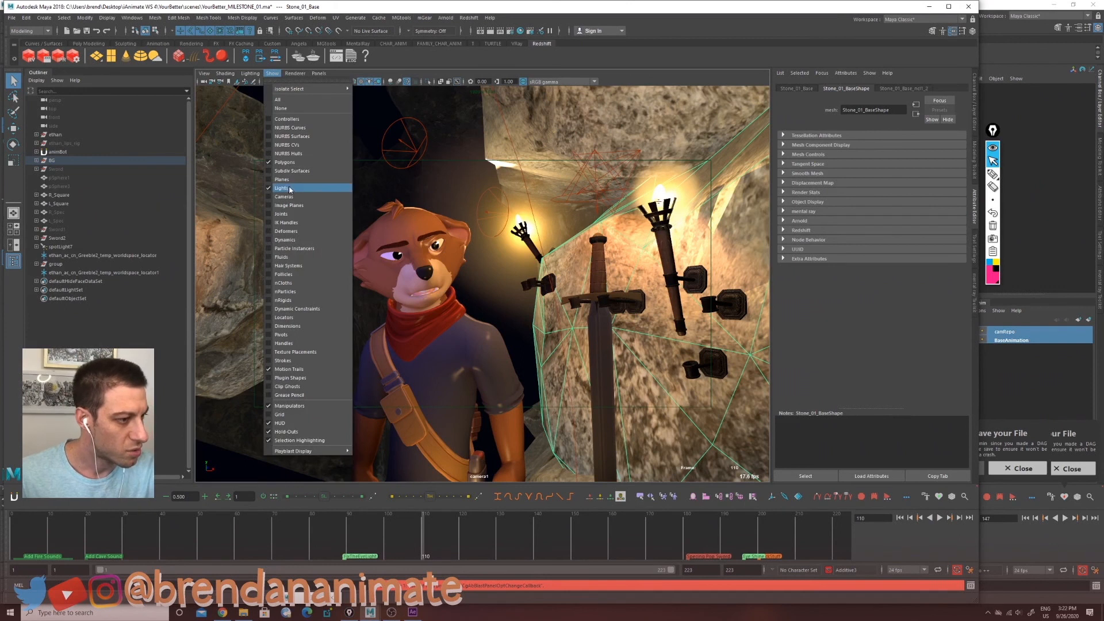
left_click(296, 162)
left_click(659, 202)
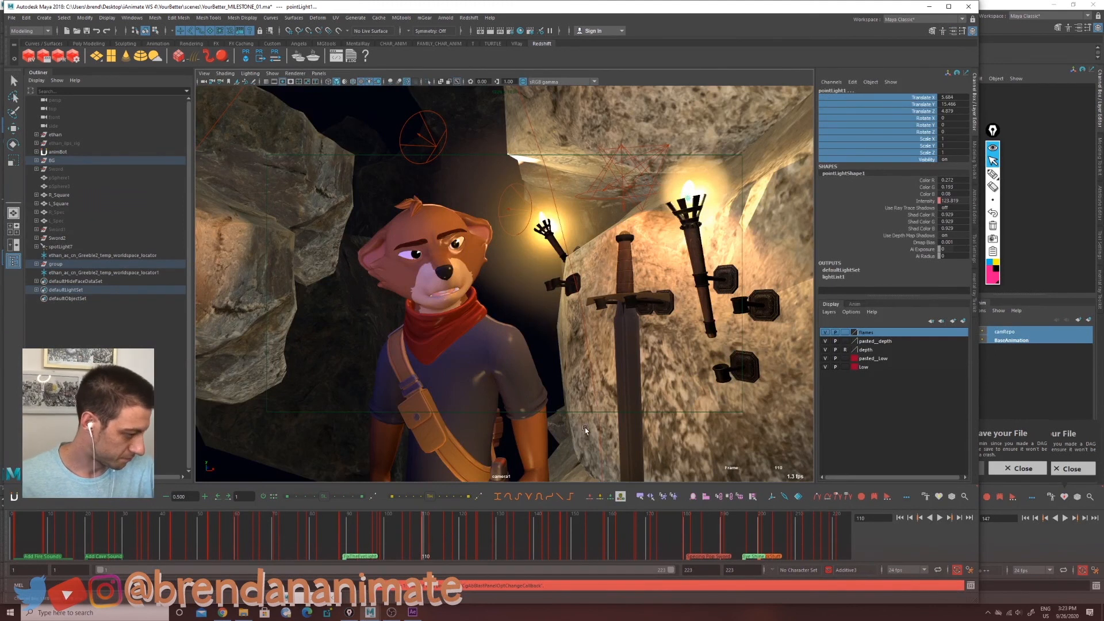
Step: Play the animation and open the Graph Editor to examine the point lights' flickering intensity curves
key("alt+v")
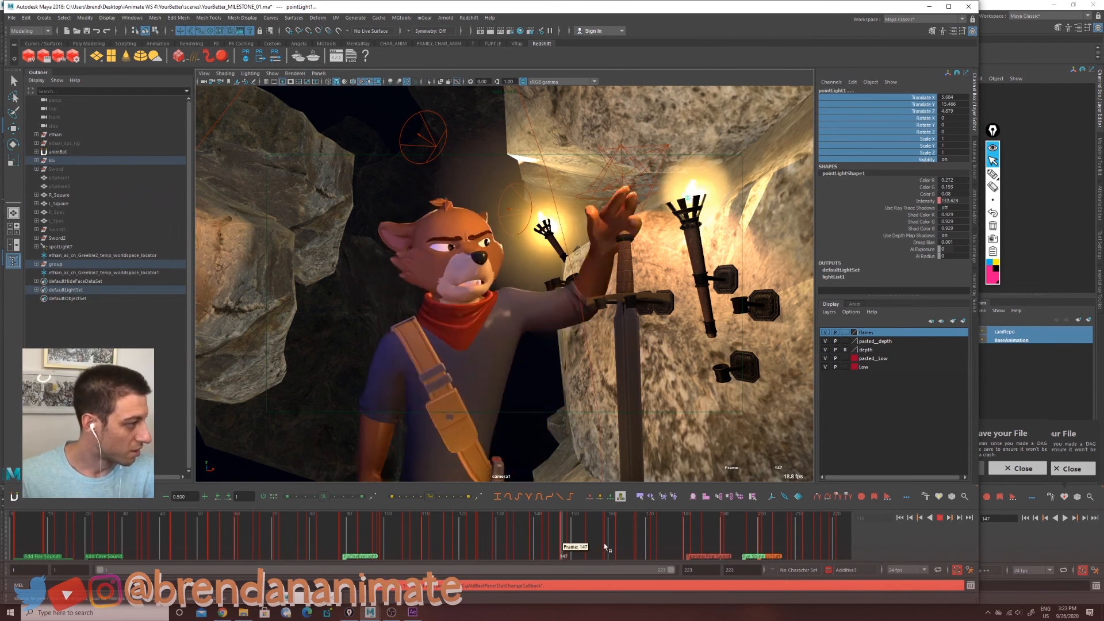
key("alt+v")
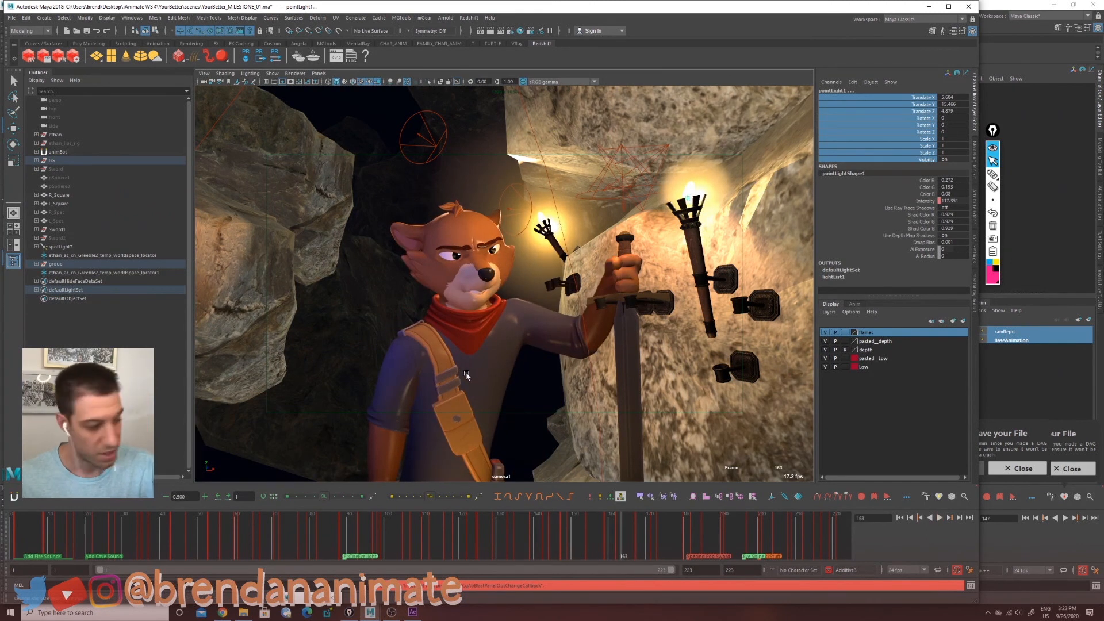
key("ctrl+g")
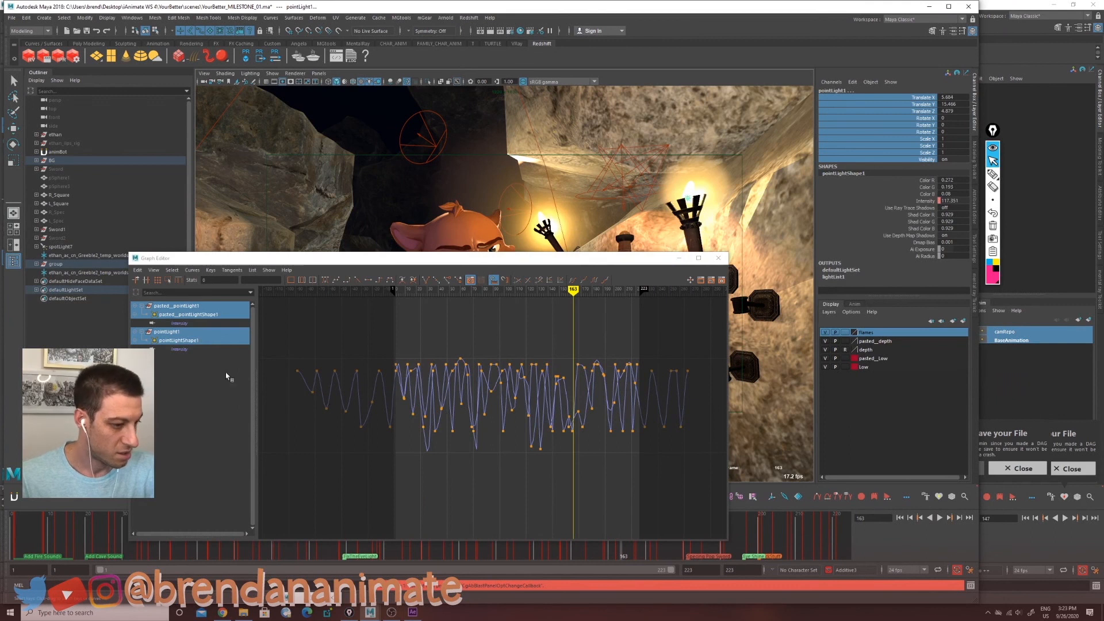
middle_click_drag(469, 445, 439, 460, "alt")
mouse_move(441, 461)
right_mouse_down("alt")
mouse_move(516, 467)
mouse_move(435, 468)
mouse_move(451, 466)
right_mouse_up("alt")
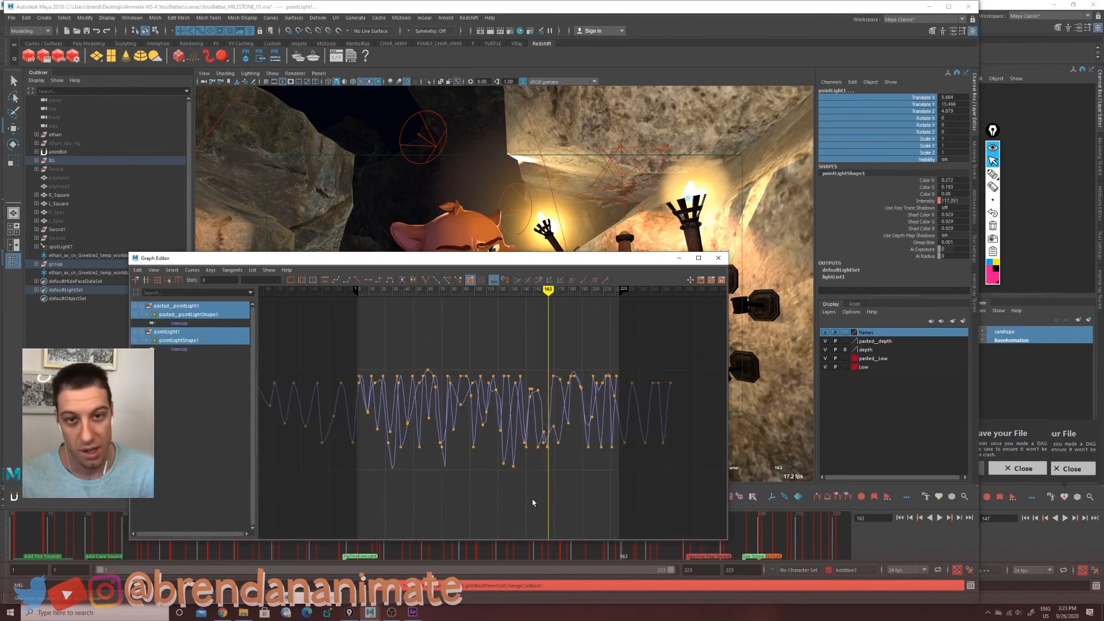
left_click_drag(562, 260, 409, 95)
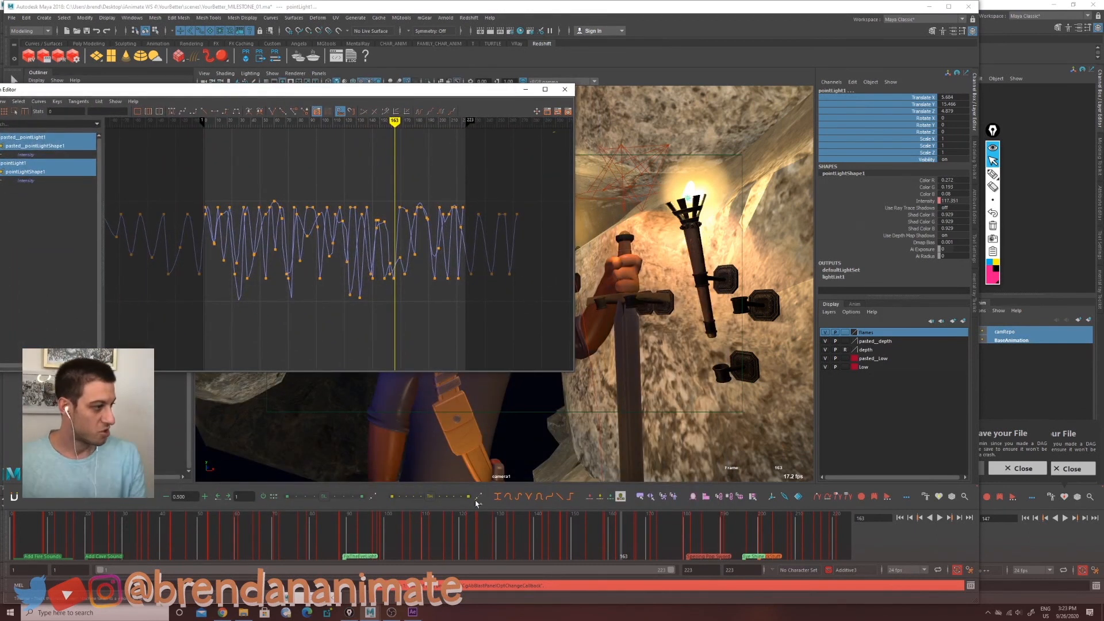
left_click_drag(369, 534, 690, 541)
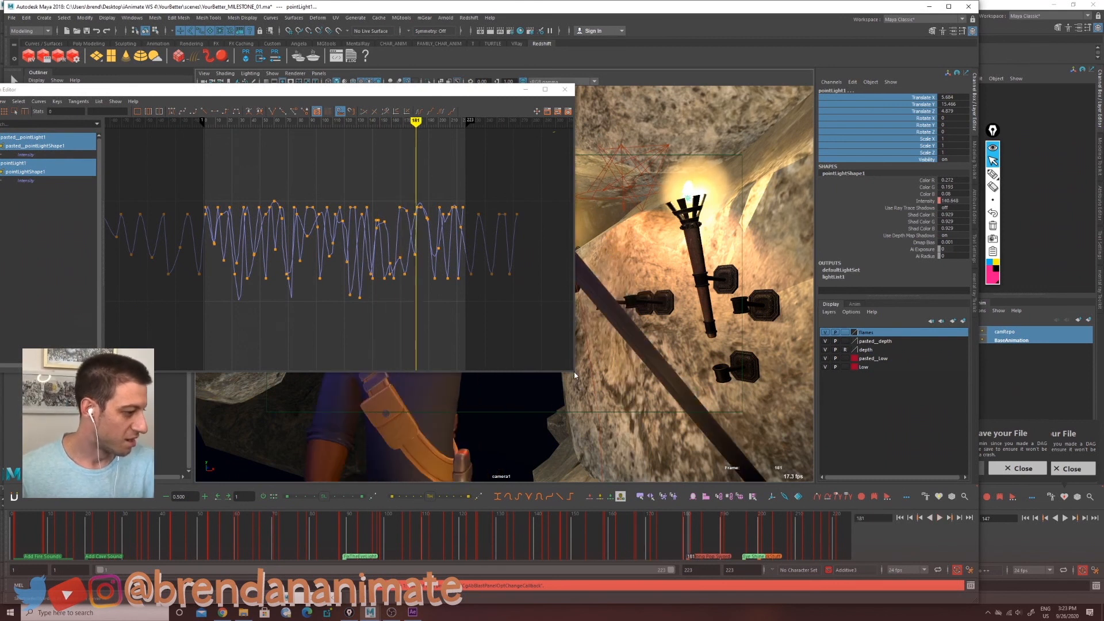
left_click_drag(575, 375, 365, 329)
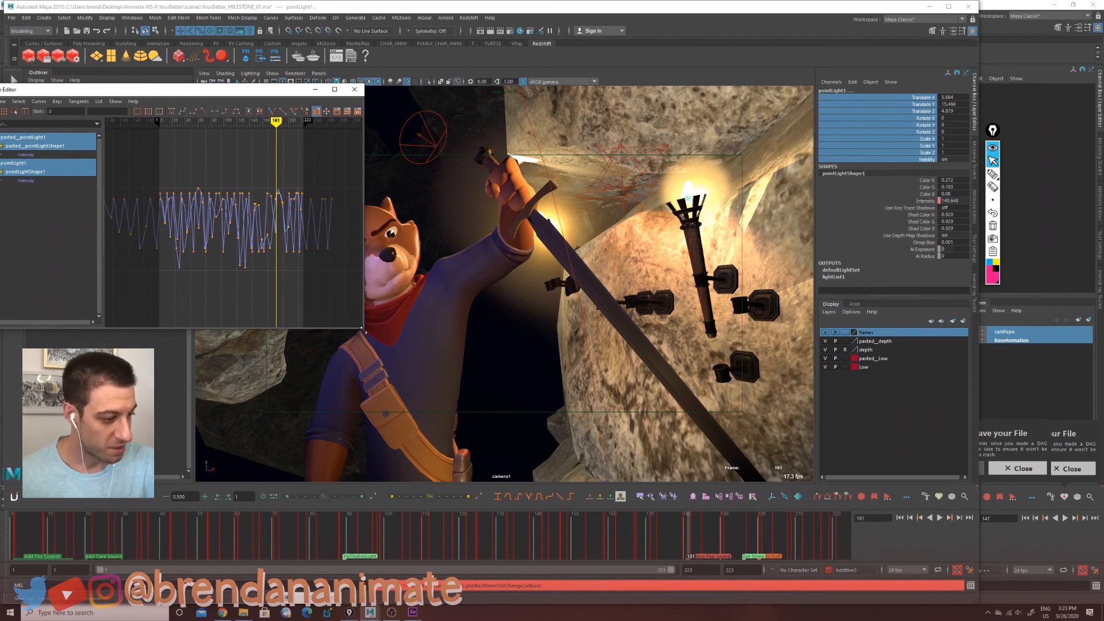
left_click_drag(368, 334, 387, 333)
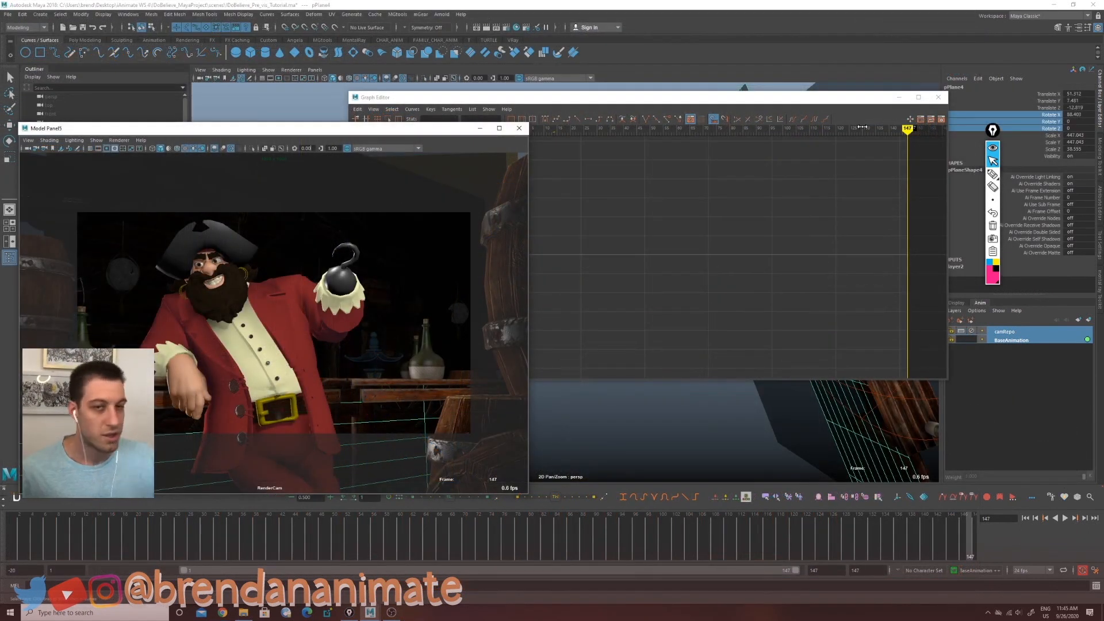
Step: Open the Hardware Fog settings for the viewport and lighten the fog color slightly
left_click(50, 141)
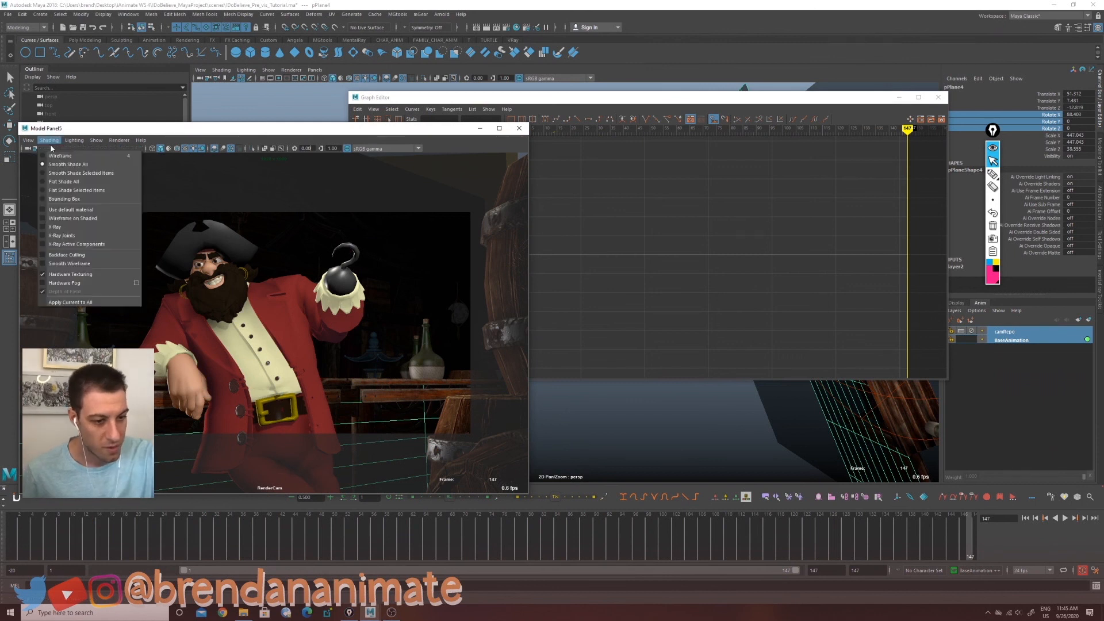
left_click(139, 284)
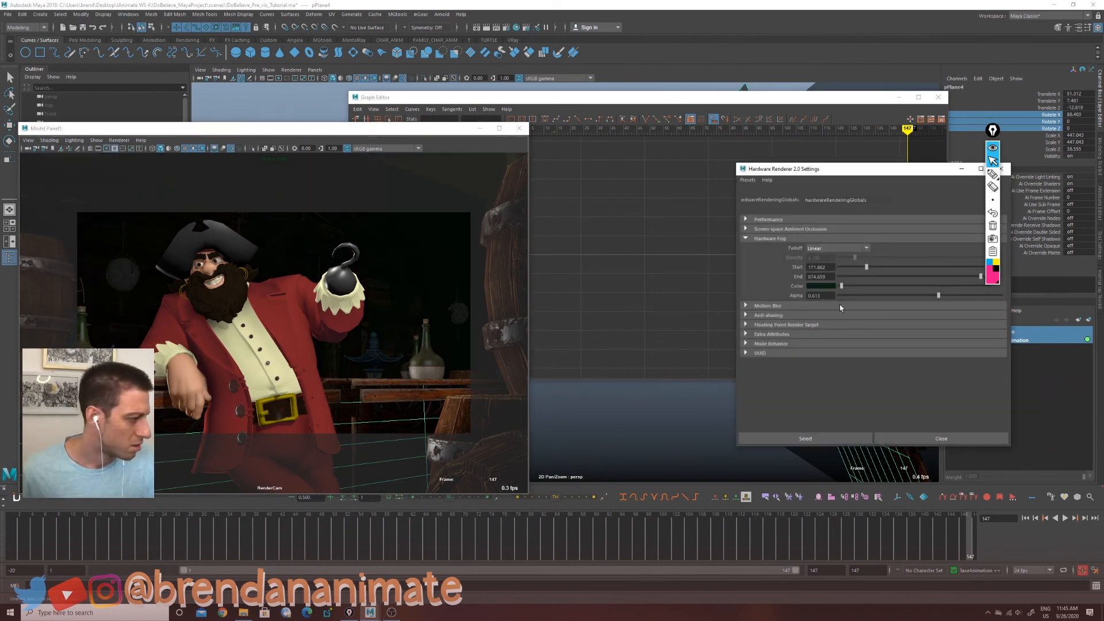
mouse_move(843, 287)
left_mouse_down()
mouse_move(867, 293)
mouse_move(850, 293)
left_mouse_up()
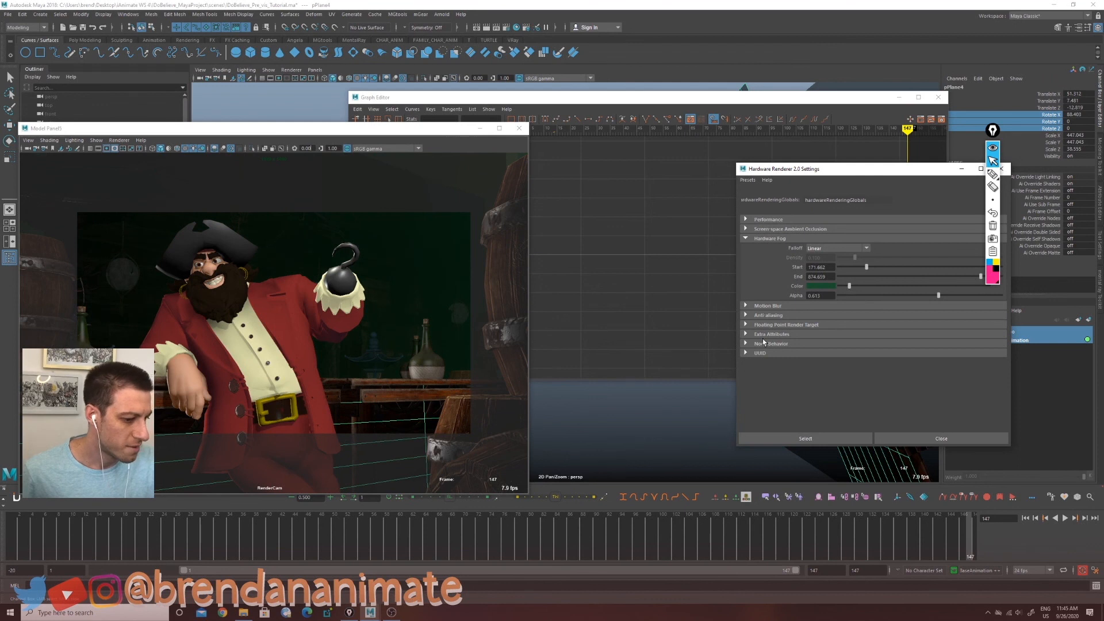
Step: Scrub the timeline and toggle Hardware Fog off and on to compare the viewport
left_click_drag(17, 536, 413, 538)
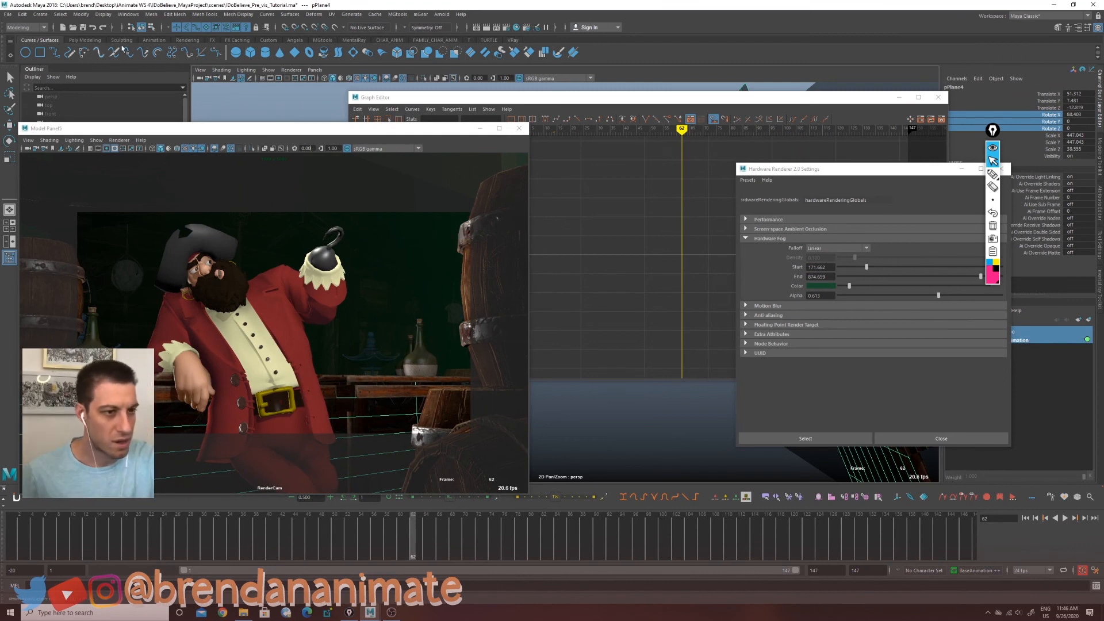
left_click(90, 150)
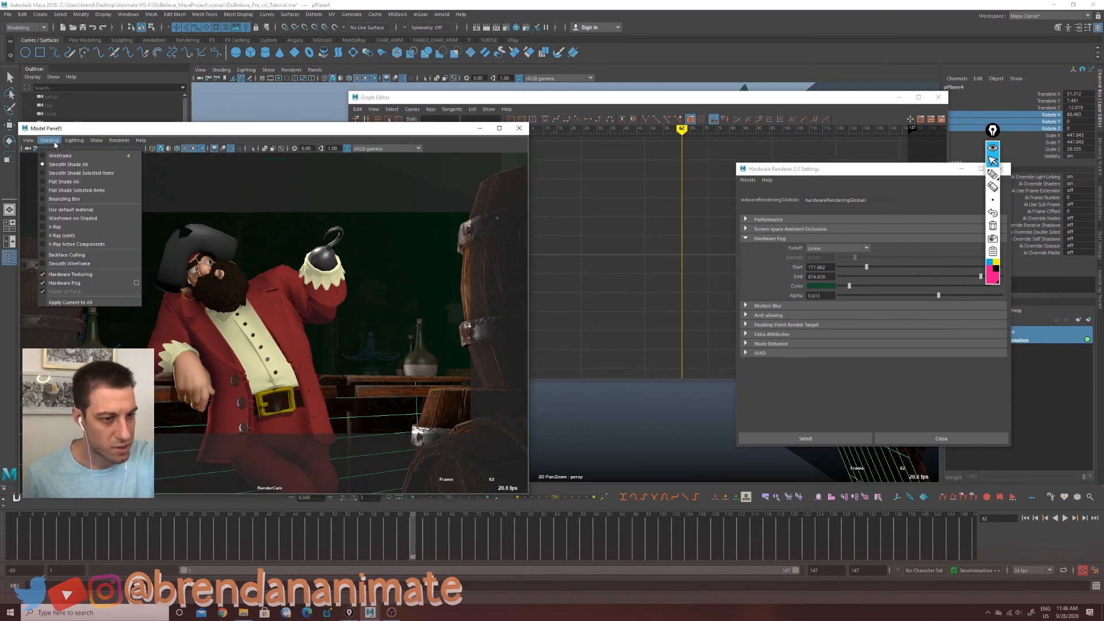
left_click(131, 285)
left_click(49, 139)
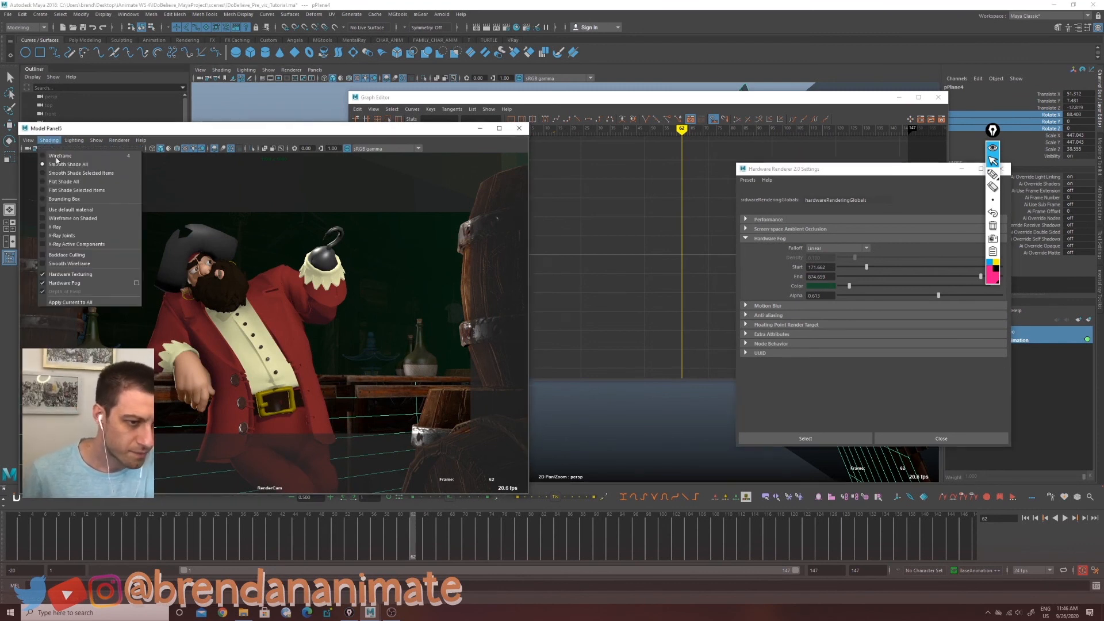
left_click(42, 285)
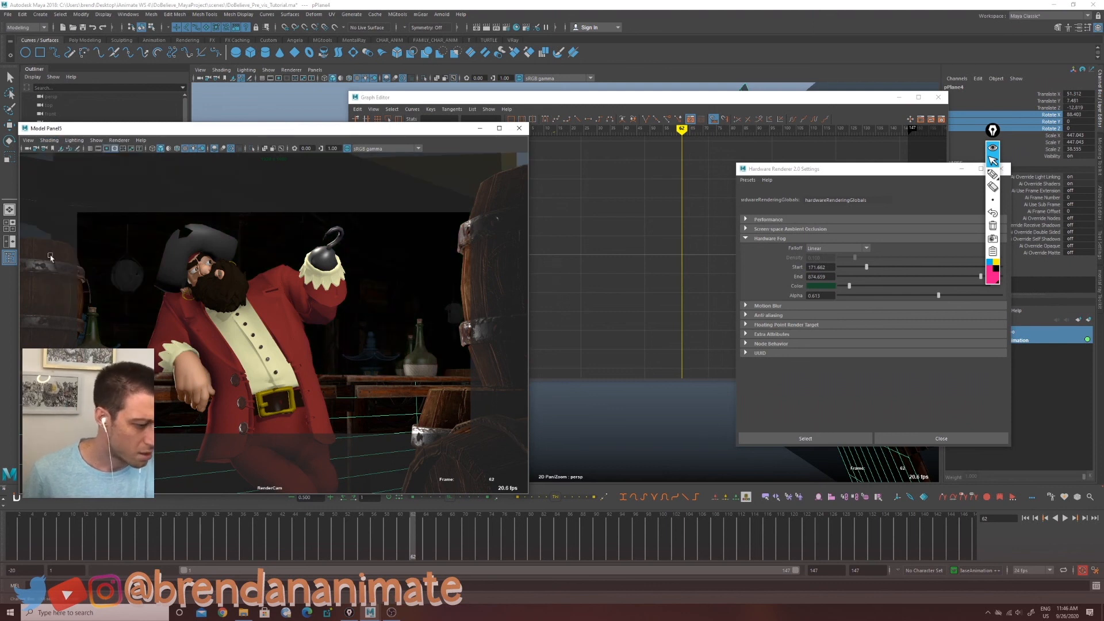
left_click(49, 140)
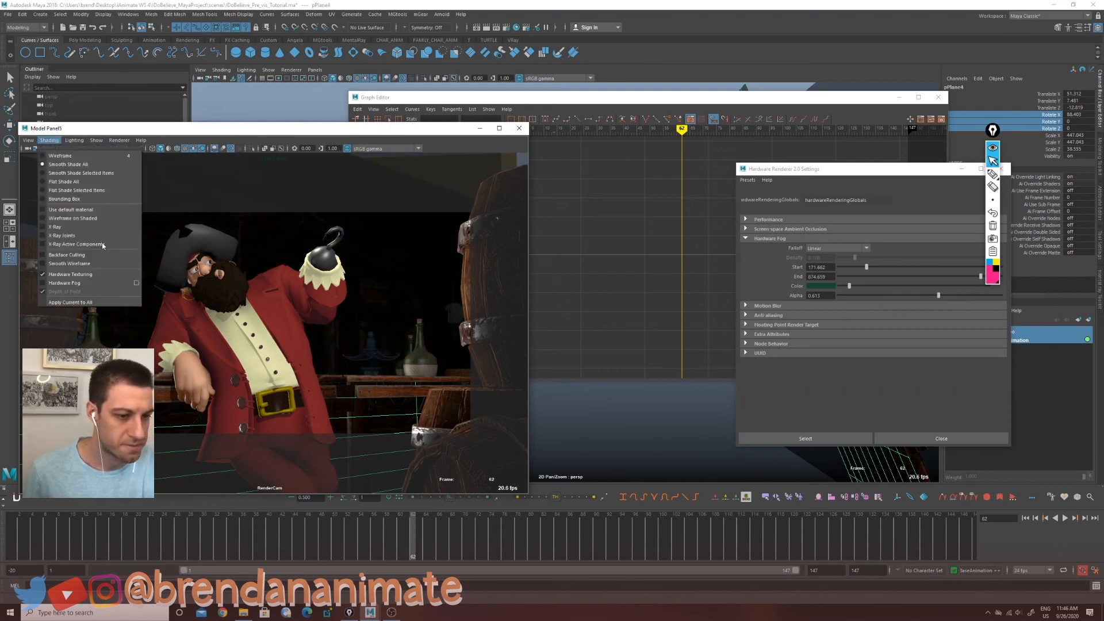
left_click(49, 283)
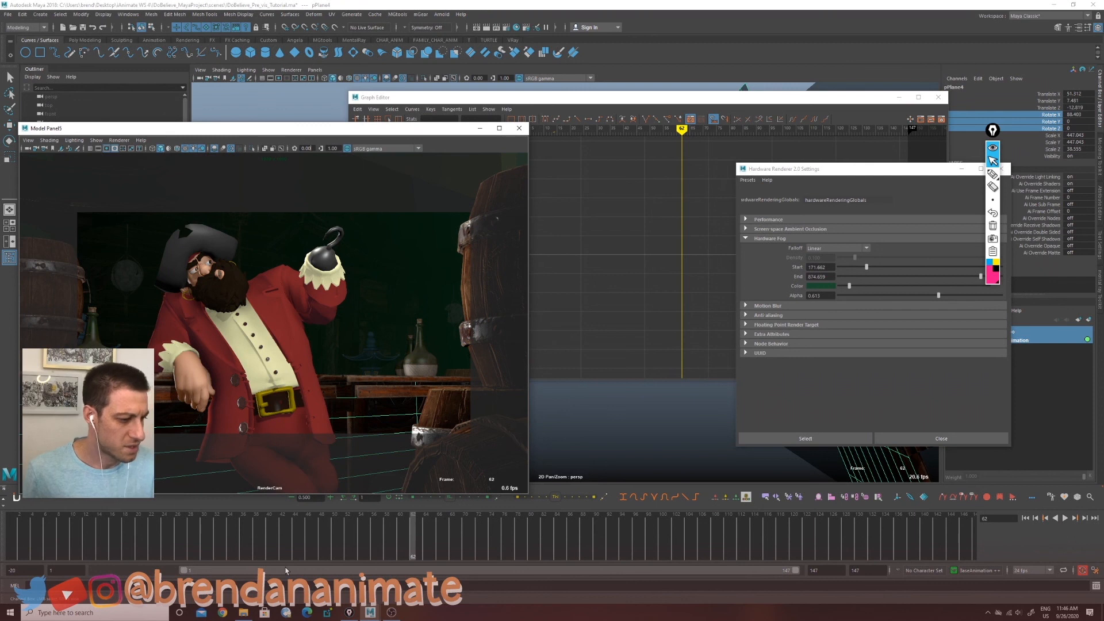
left_click(564, 453)
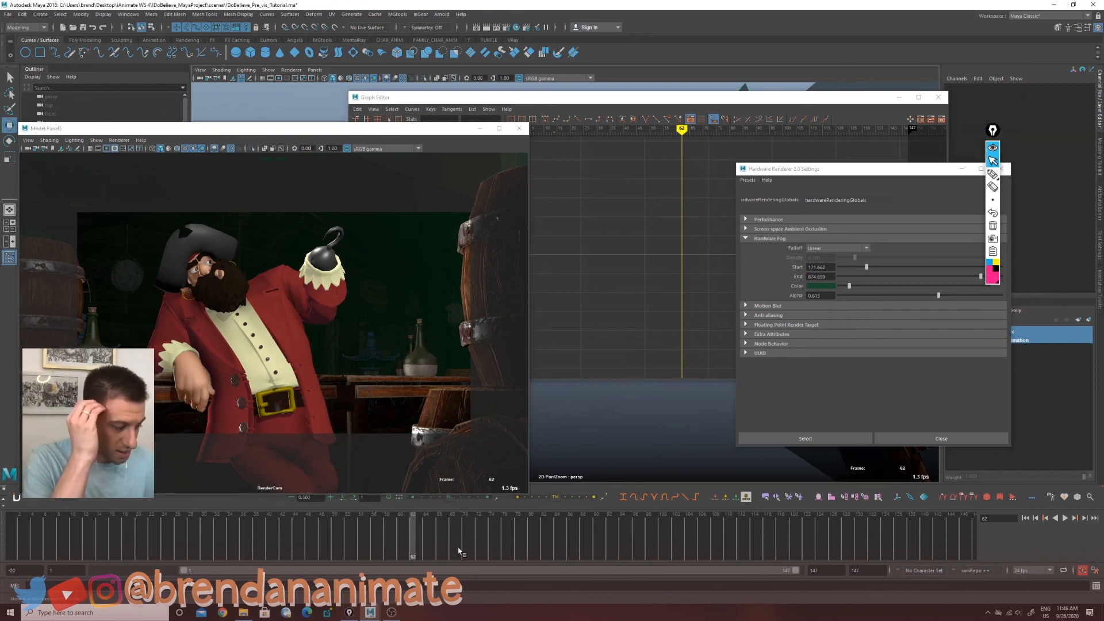
Step: Minimize the Graph Editor and select the background card plane in the perspective view
left_click(899, 97)
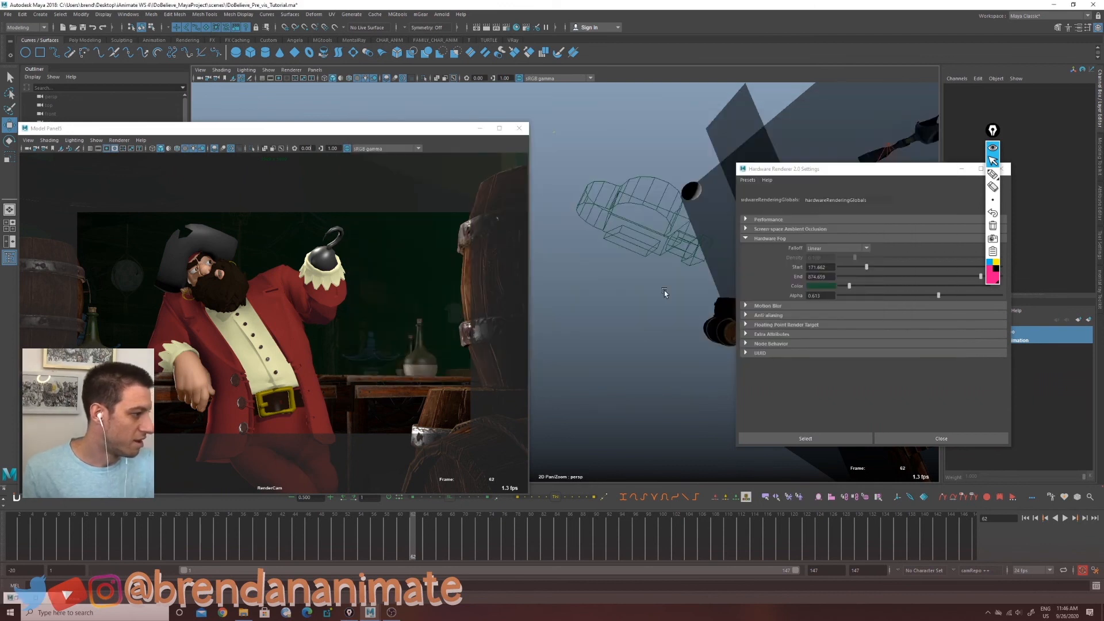
left_click_drag(664, 288, 614, 403, "alt")
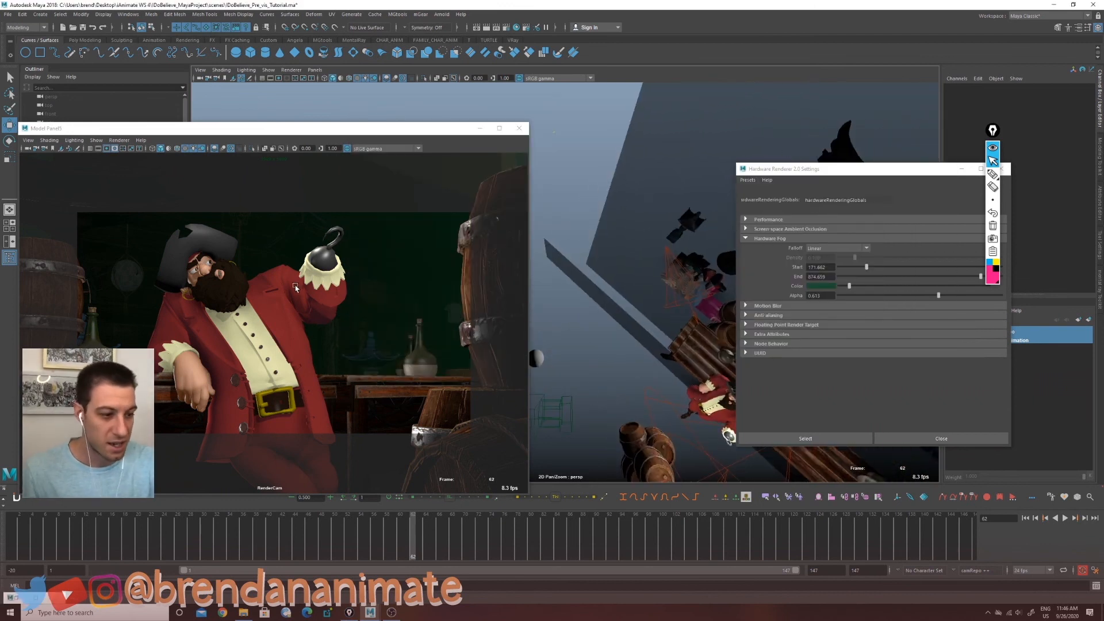
left_click_drag(581, 377, 551, 420, "alt")
left_click_drag(609, 212, 625, 182)
left_click_drag(605, 423, 628, 345, "alt")
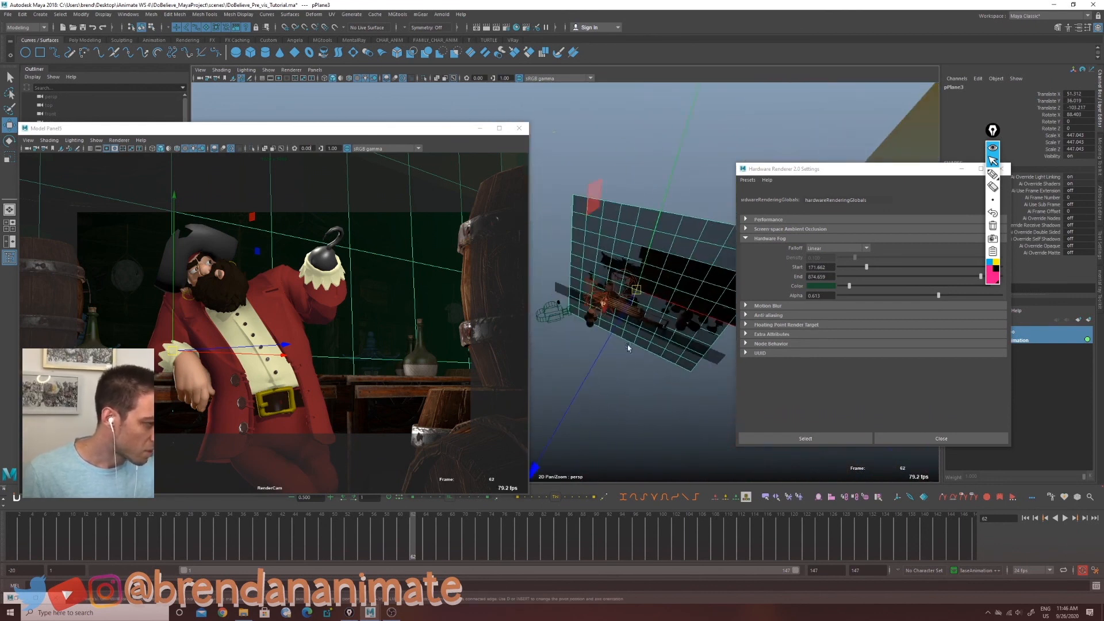
Step: Try repositioning the background card planes, undoing each move and clearing the selection
left_click(558, 290)
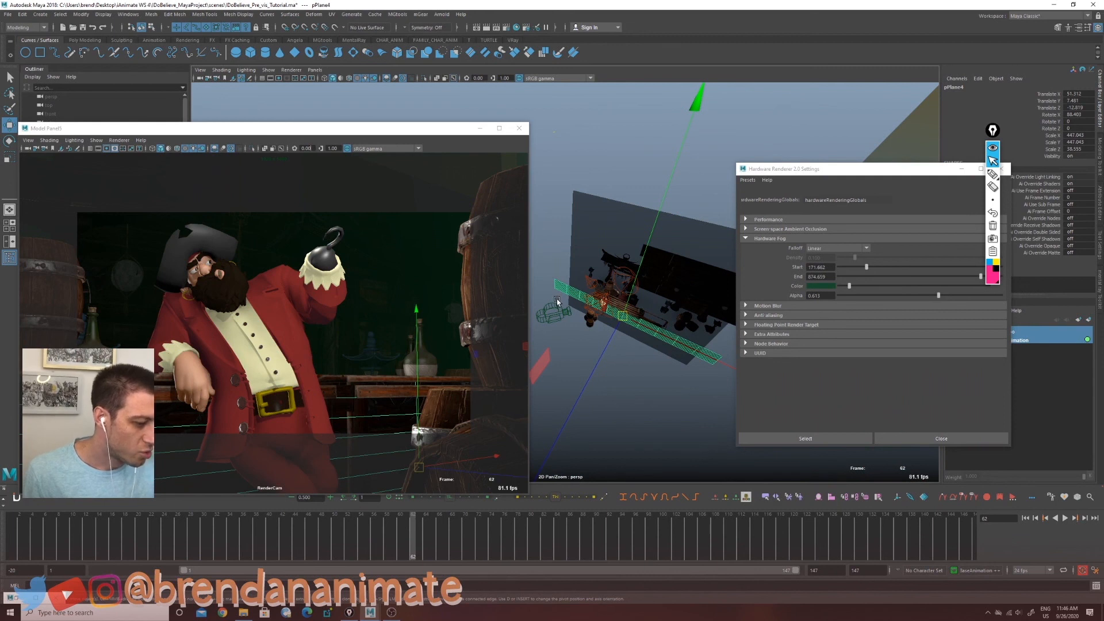
left_click_drag(595, 364, 502, 496)
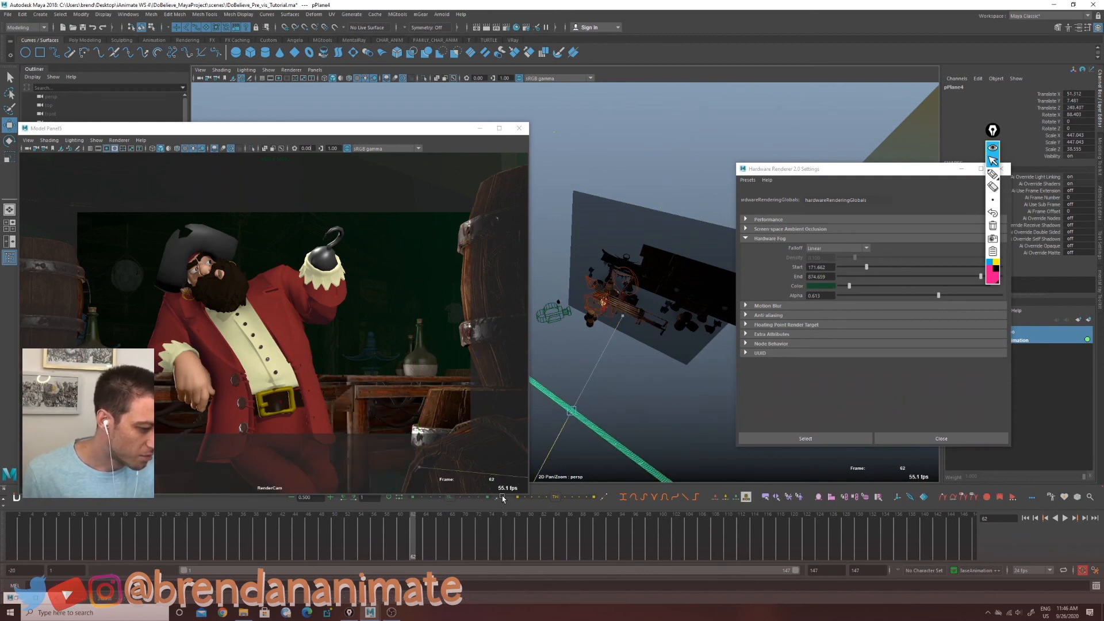
key("ctrl+z")
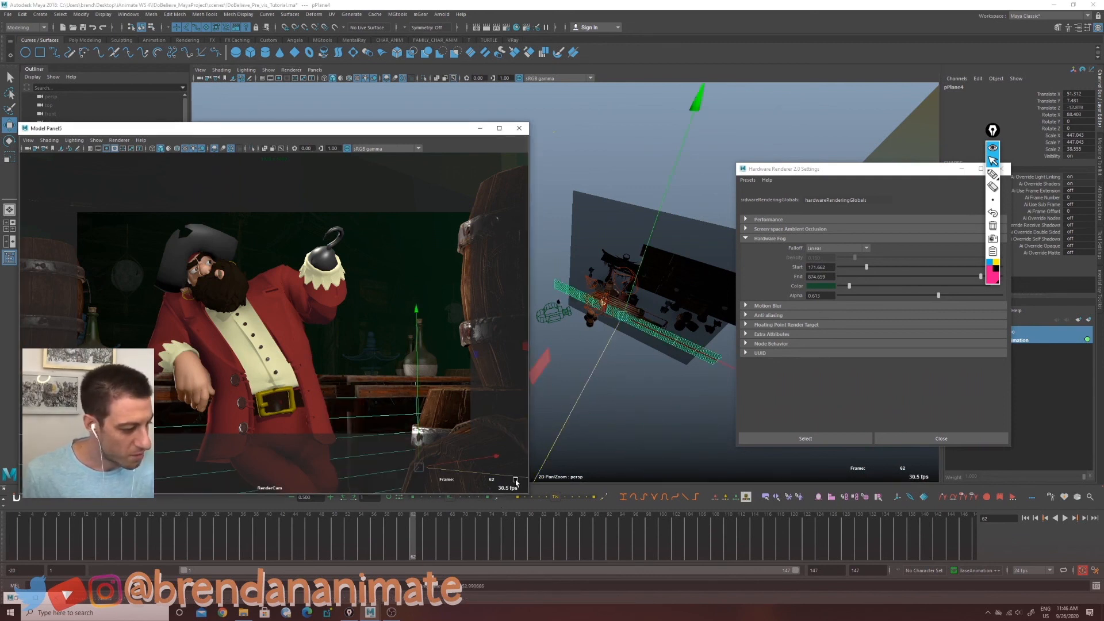
left_click_drag(581, 378, 508, 518)
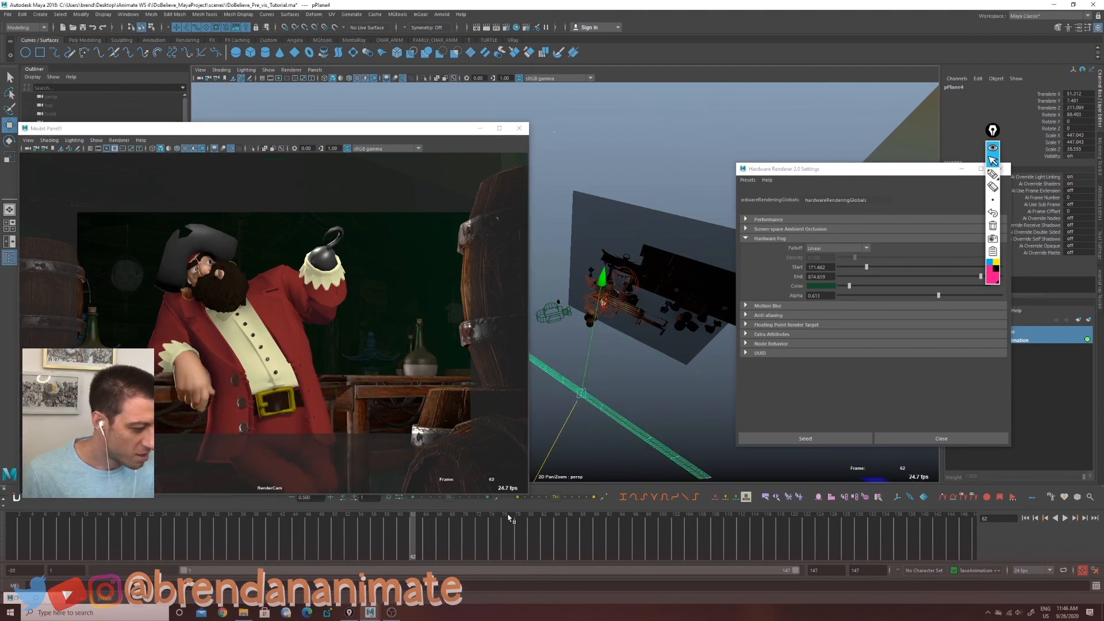
key("ctrl+z")
key("ctrl+z")
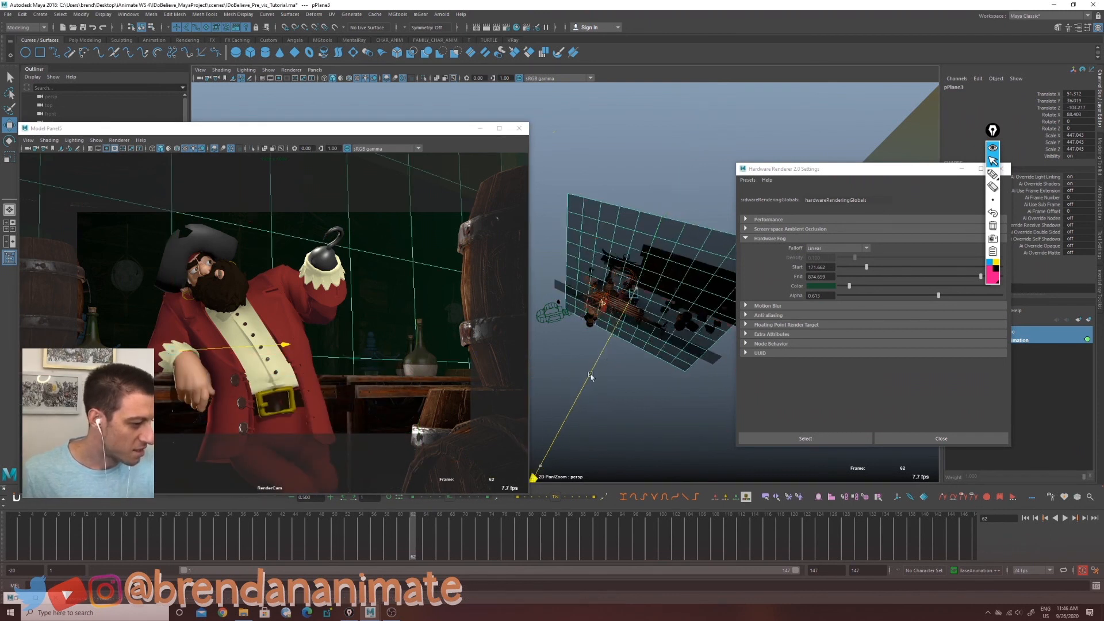
left_click_drag(591, 377, 477, 532)
key("ctrl+z")
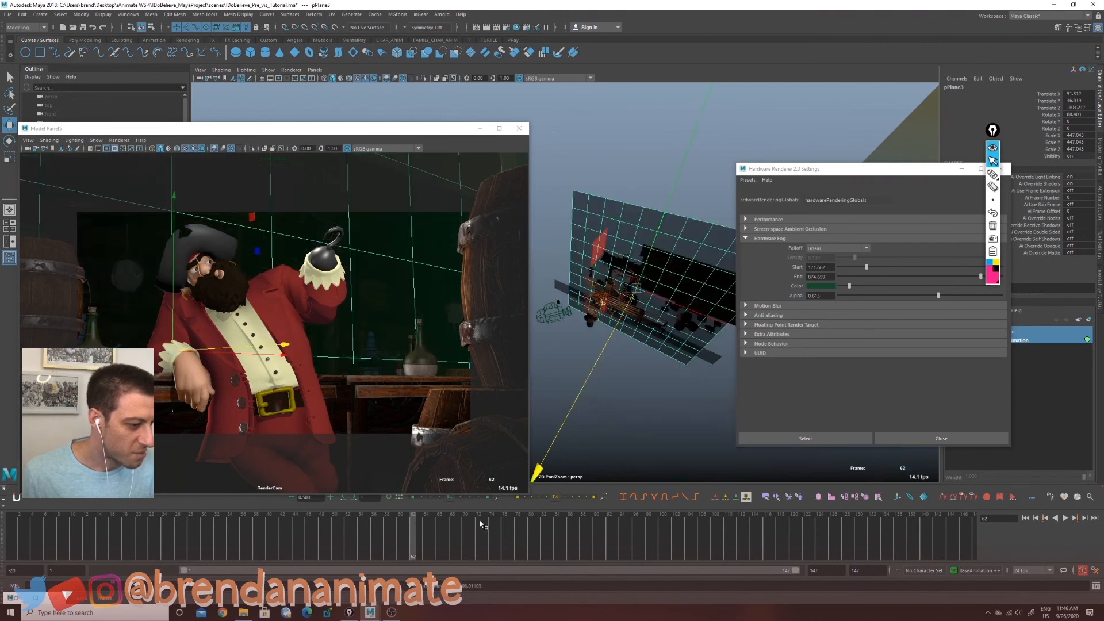
left_click(633, 444)
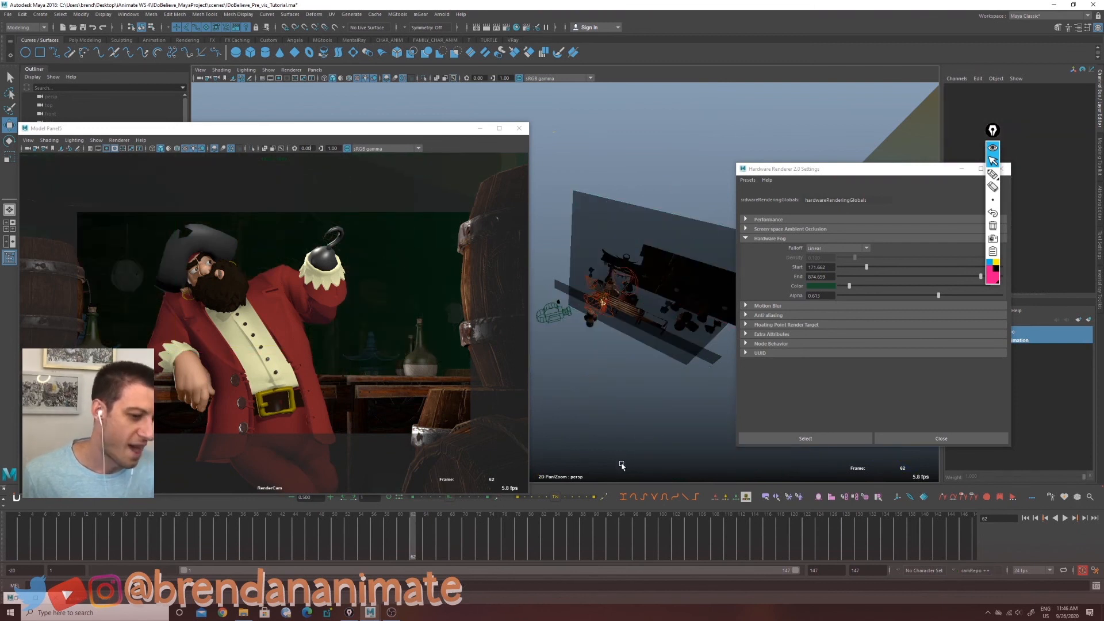
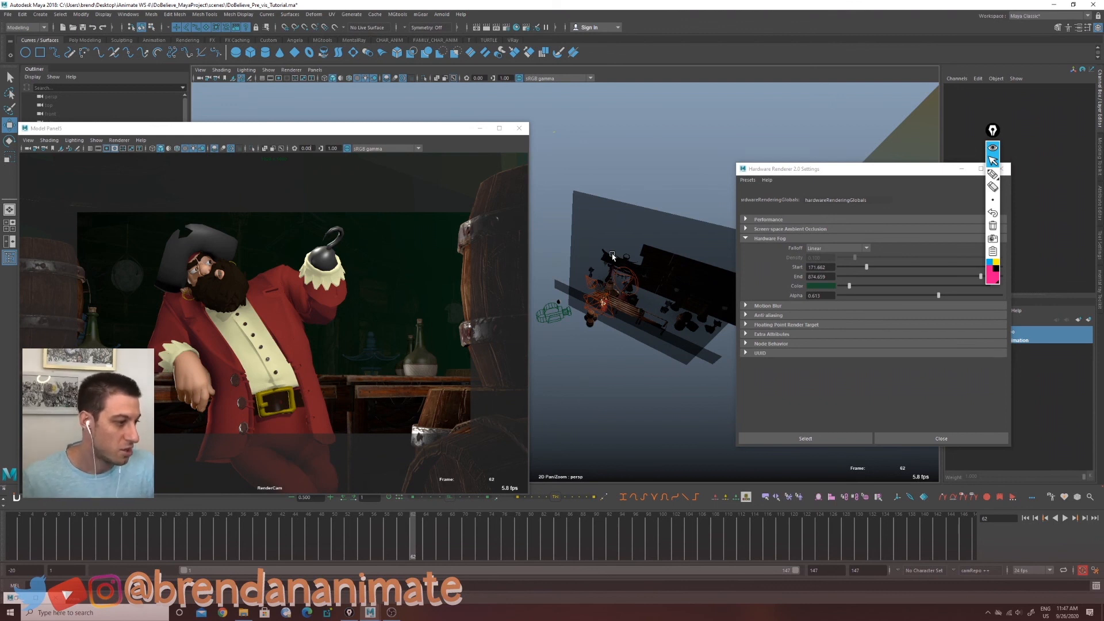
Step: Minimize the Hardware Renderer 2.0 Settings window
left_click_drag(659, 377, 614, 430, "alt")
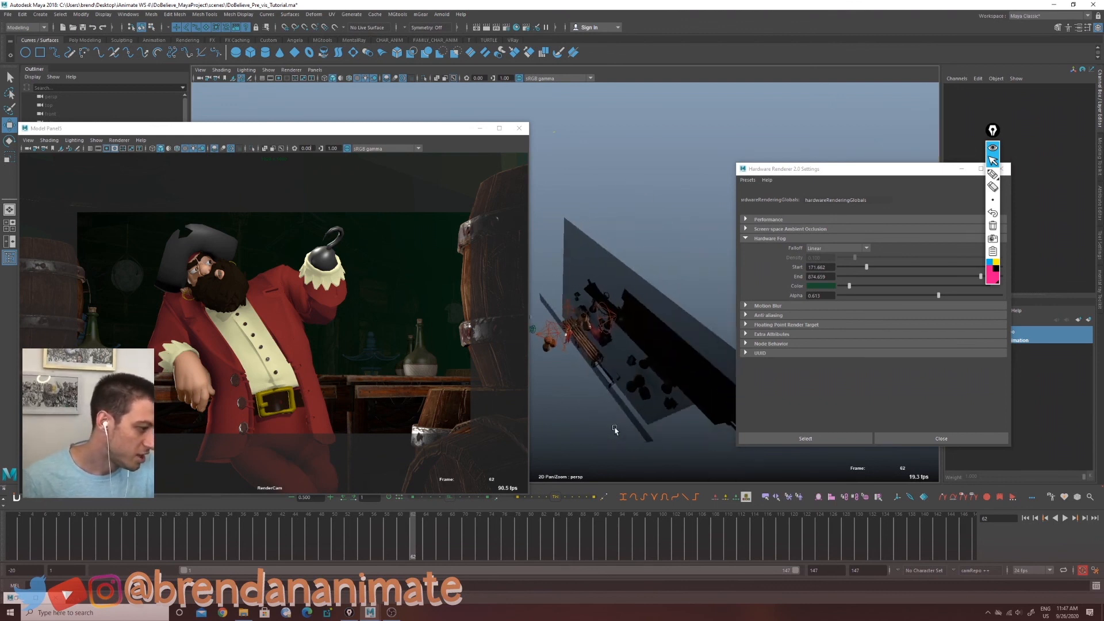
middle_click_drag(615, 430, 594, 394, "alt")
right_click_drag(594, 394, 690, 414, "alt")
middle_click_drag(625, 420, 575, 360, "alt")
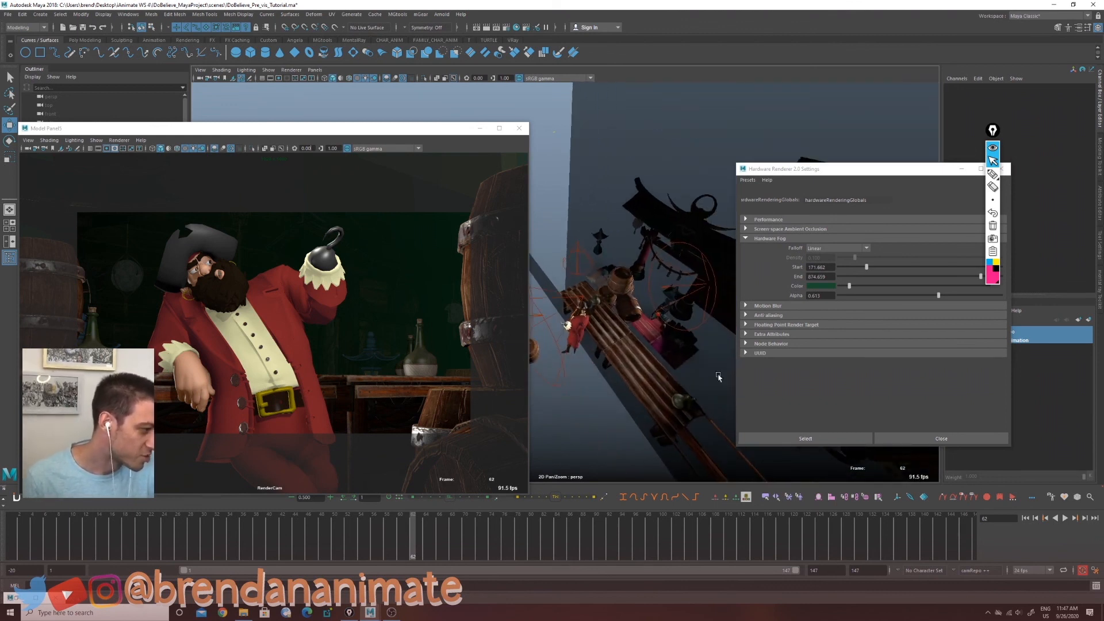
left_click_drag(437, 141, 349, 110)
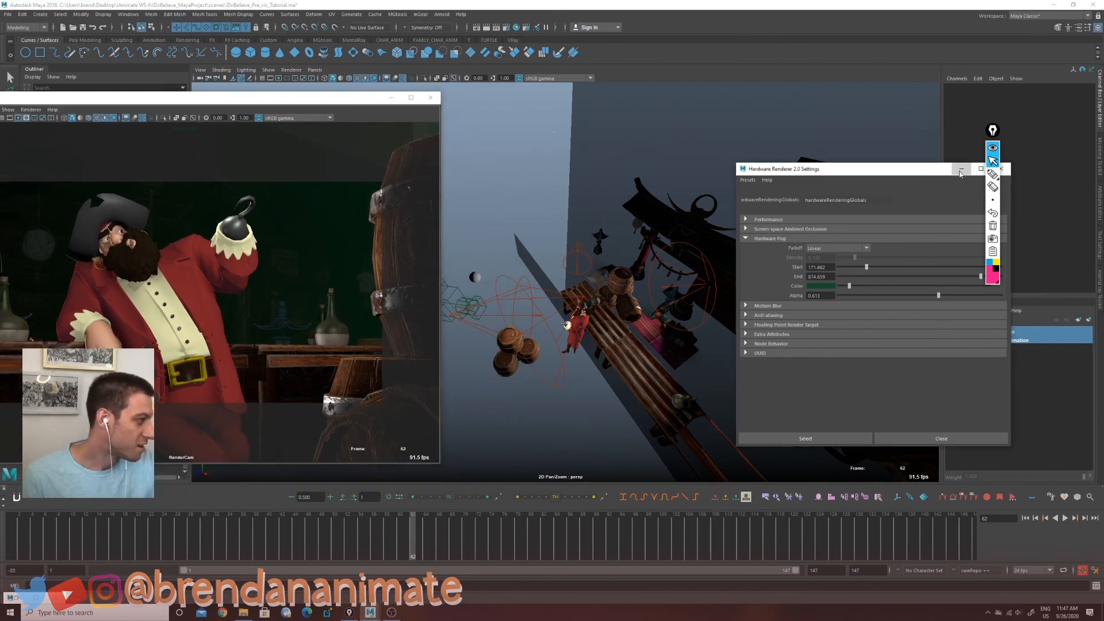
left_click(961, 168)
Step: Move the floating render-camera panel and play back the scene animation in the viewports
left_click_drag(631, 427, 637, 430, "alt")
middle_click_drag(688, 415, 631, 435, "alt")
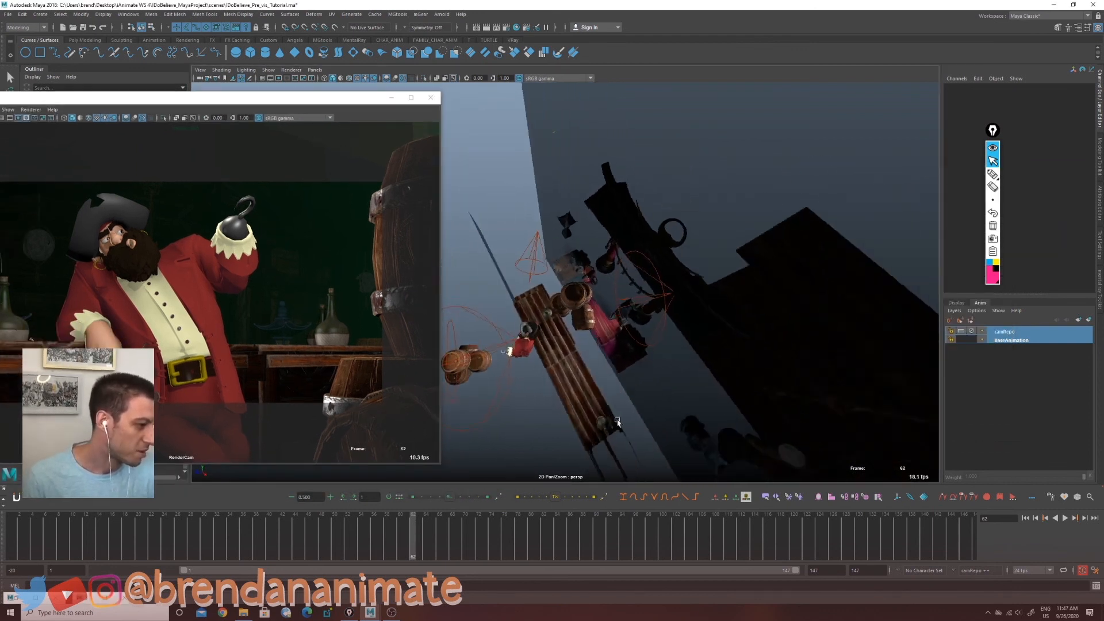
left_click_drag(631, 436, 688, 418, "alt")
left_click_drag(299, 97, 471, 73)
key("alt+v")
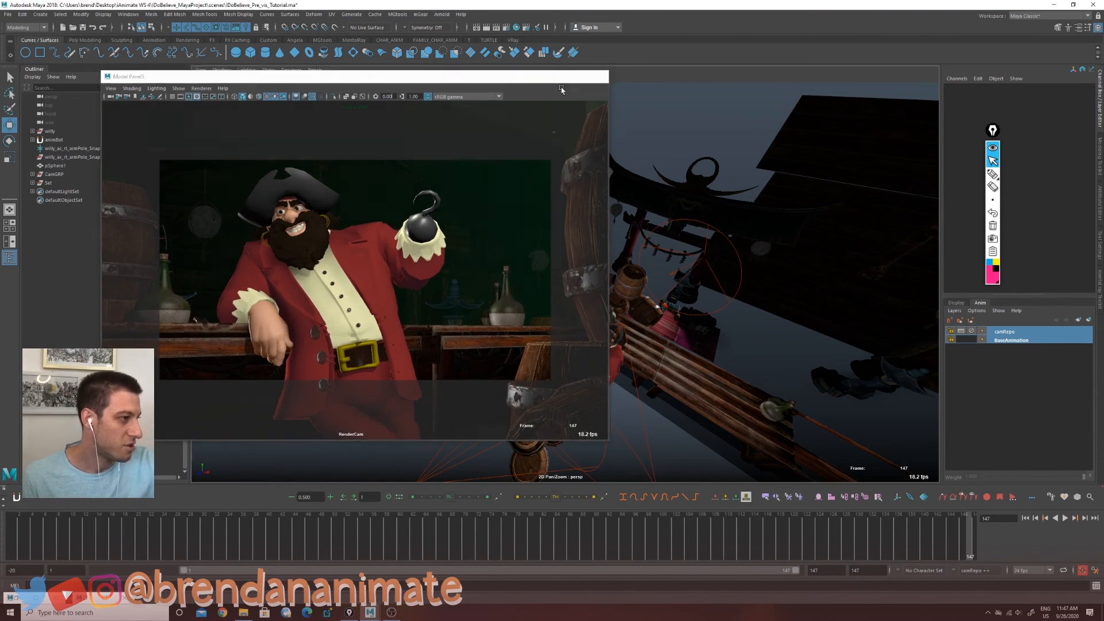
left_click(602, 73)
left_click_drag(682, 448, 500, 382, "alt")
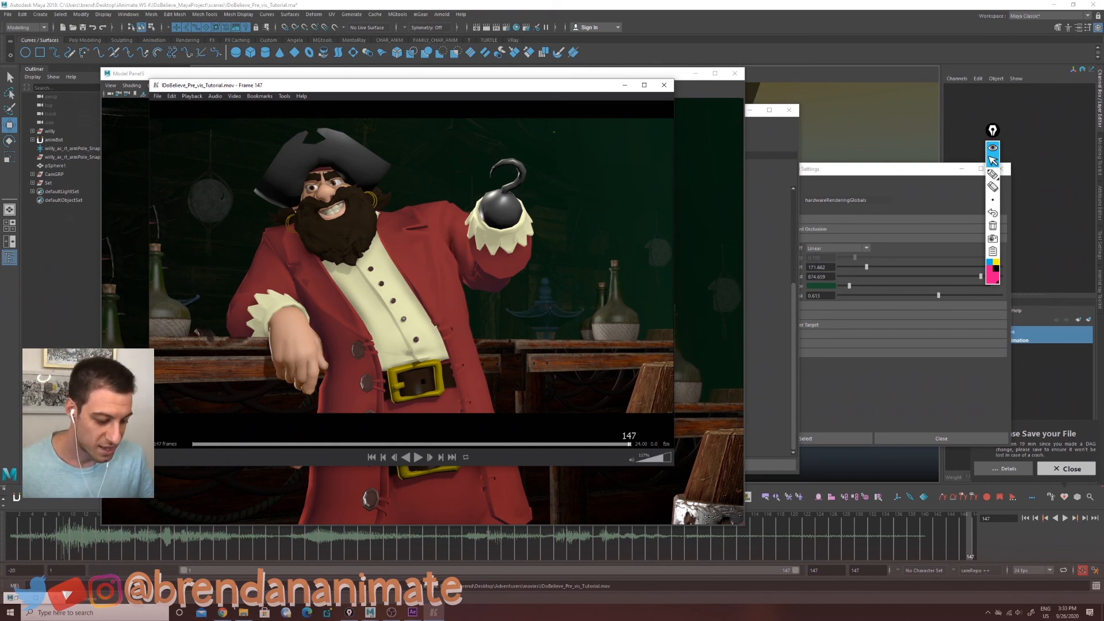
Step: Switch to the web browser, close the download dialog and open the shotdeck.com login page
mouse_move(224, 610)
left_click(225, 577)
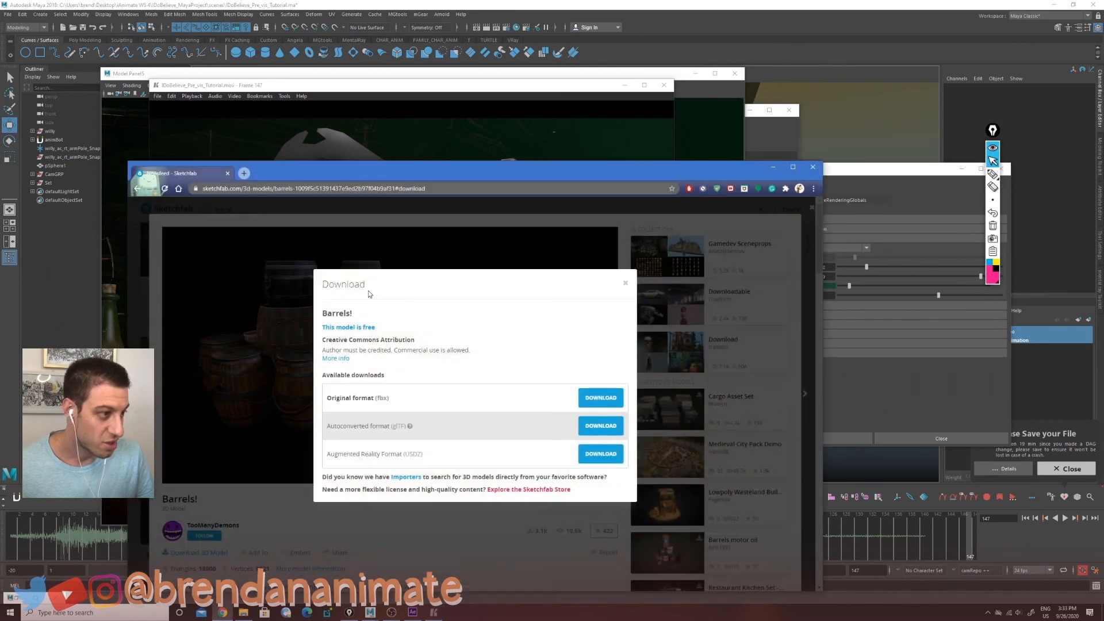
left_click(374, 189)
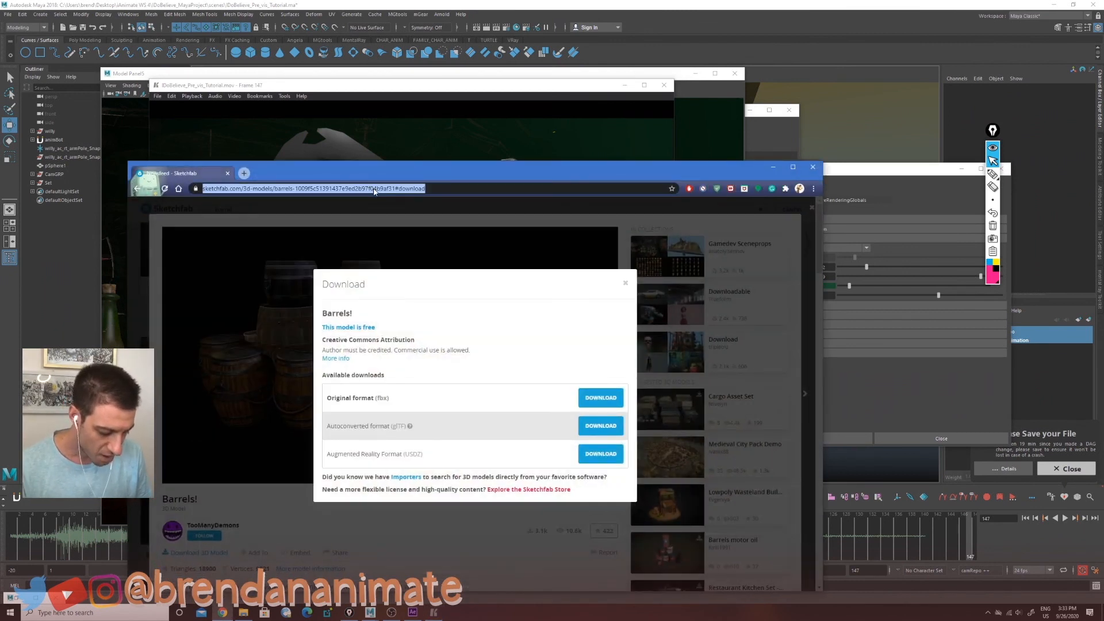
type("sho")
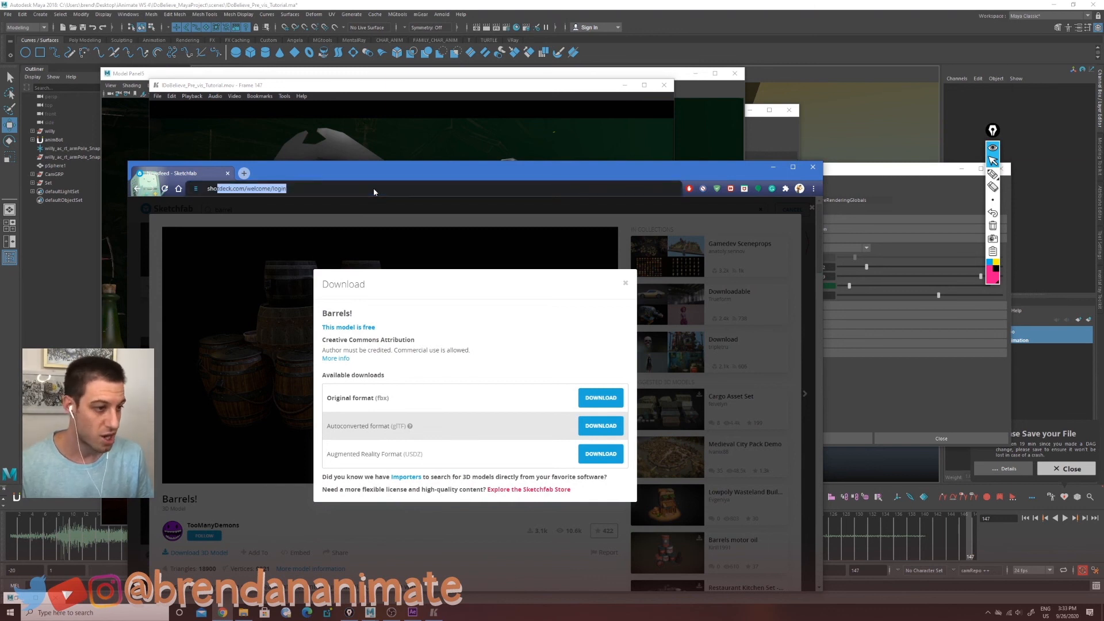
key("Return")
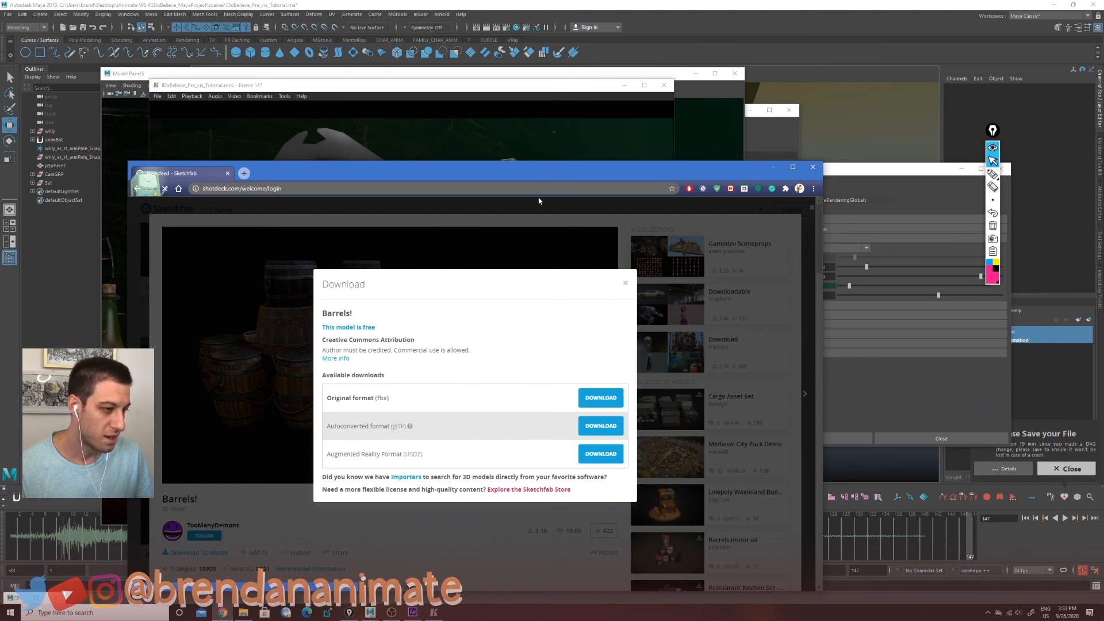
left_click_drag(509, 170, 459, 86)
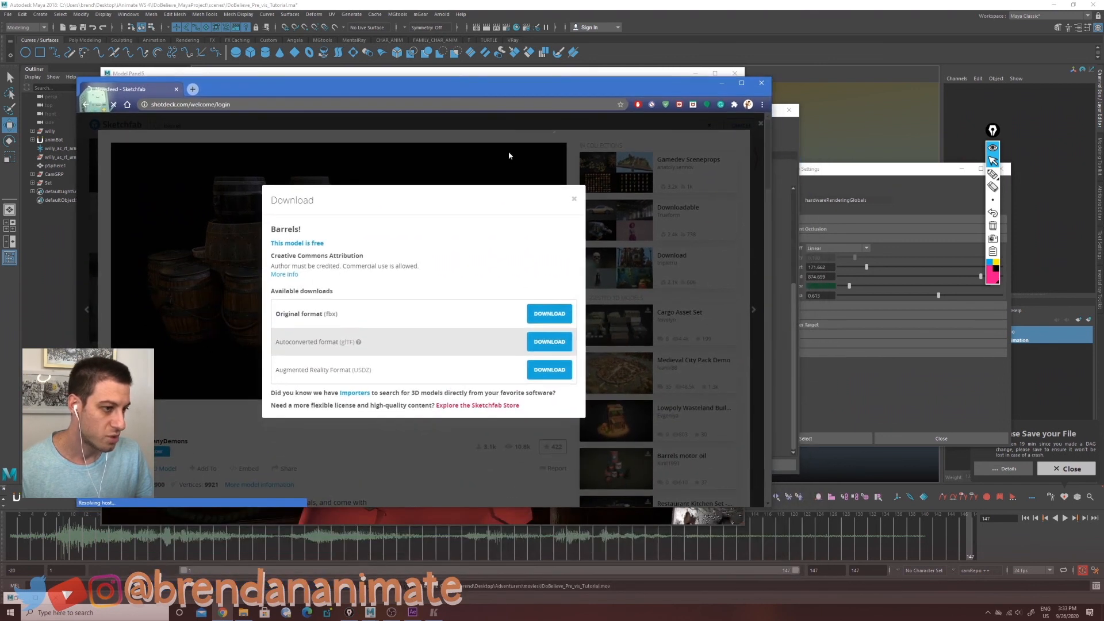
left_click(574, 200)
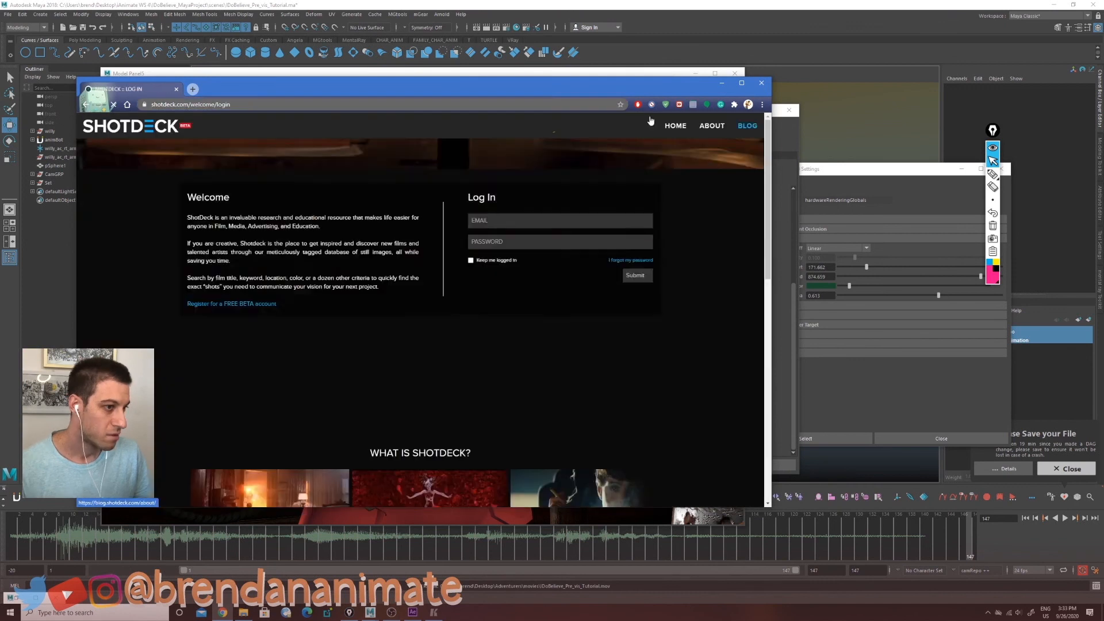
Step: Log in to ShotDeck with the account e-mail and password
left_click(522, 222)
left_click(523, 240)
left_click(523, 241)
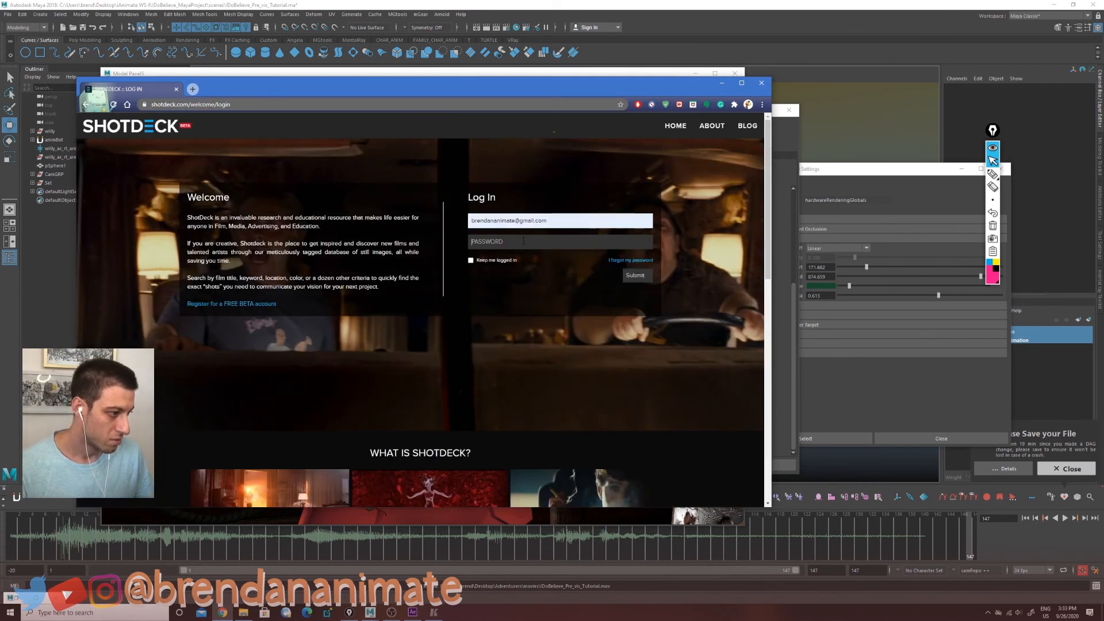
type("***")
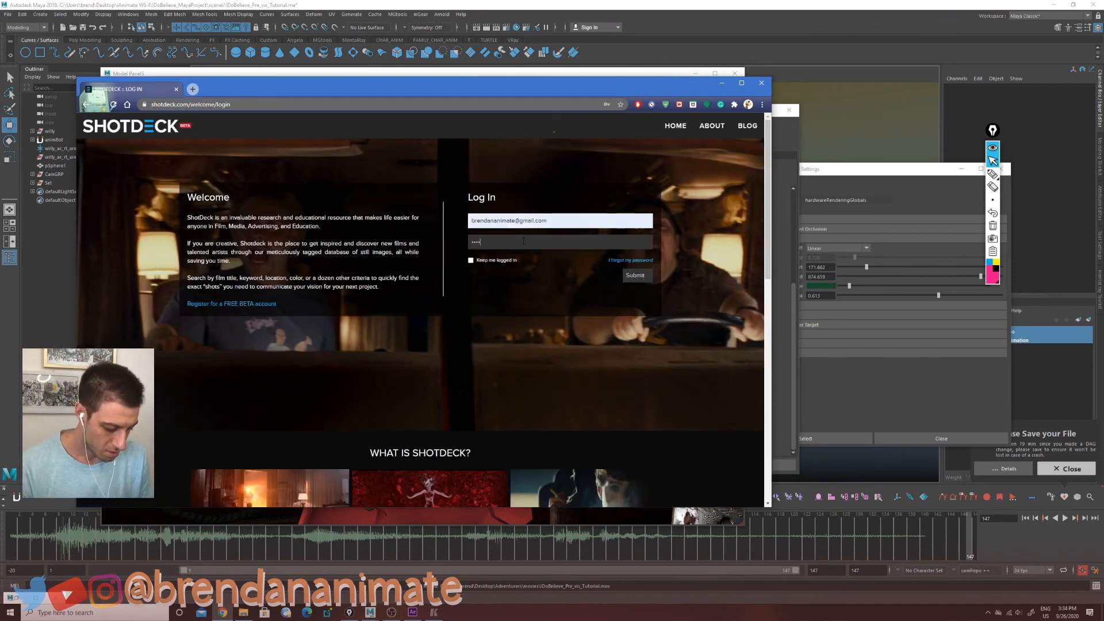
key("Return")
Step: Search ShotDeck shots for moody lighting
left_click(424, 303)
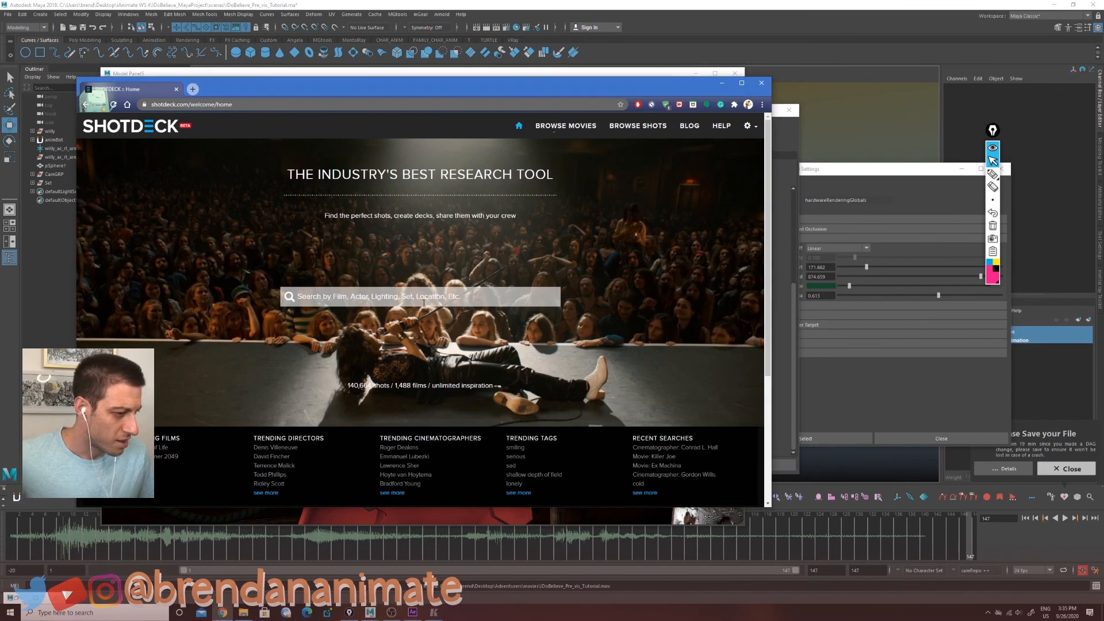
type("moody lighting")
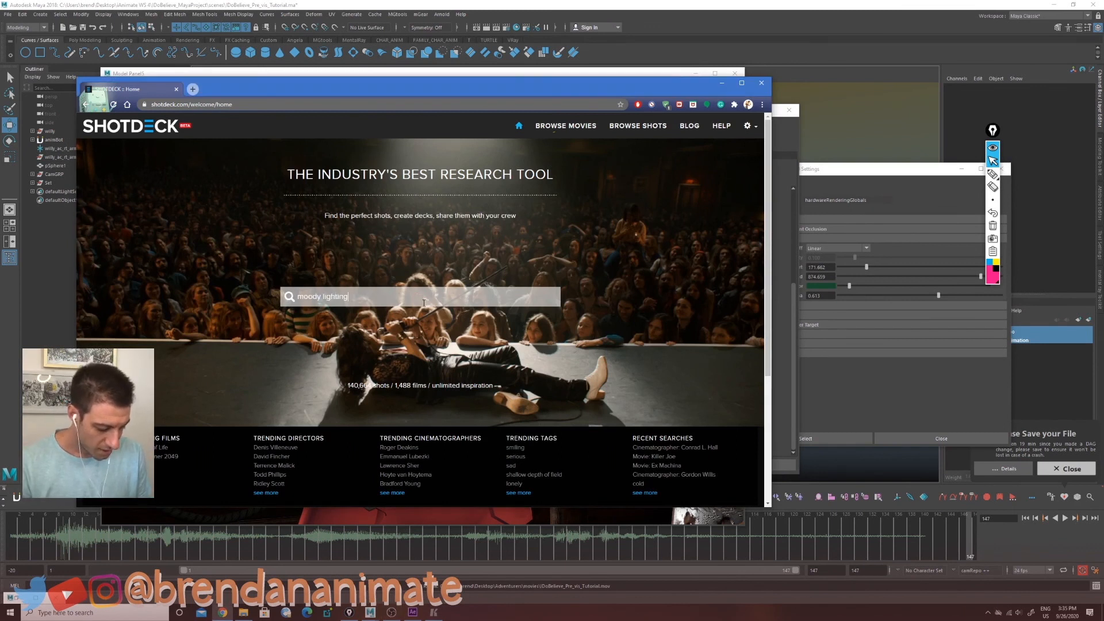
key("Return")
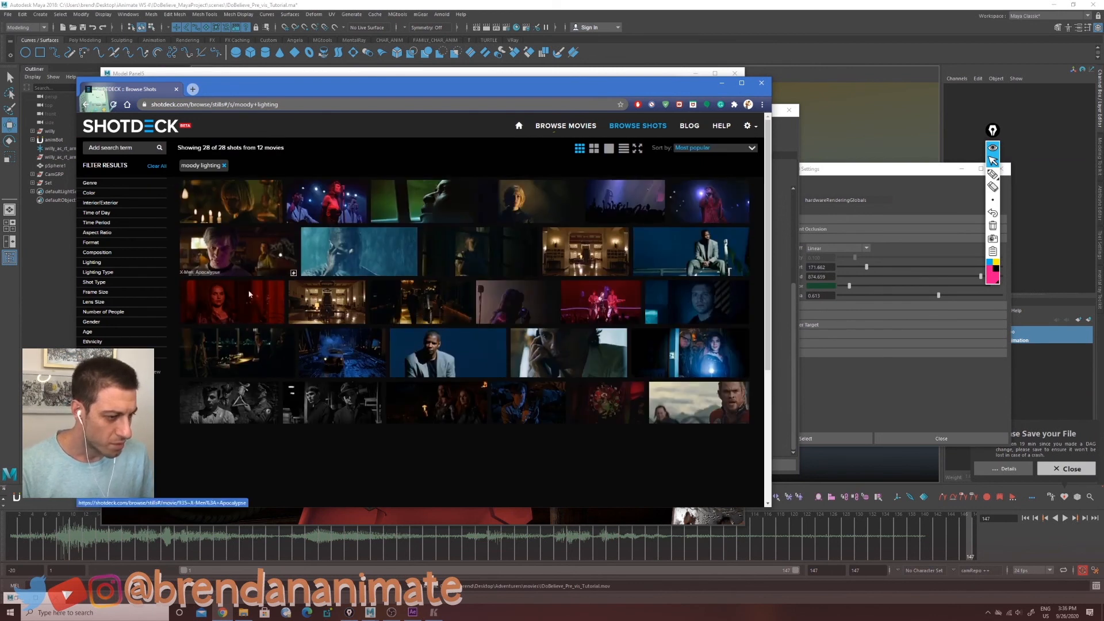
Step: Open individual moody lighting shots to examine their lighting details
left_click(249, 207)
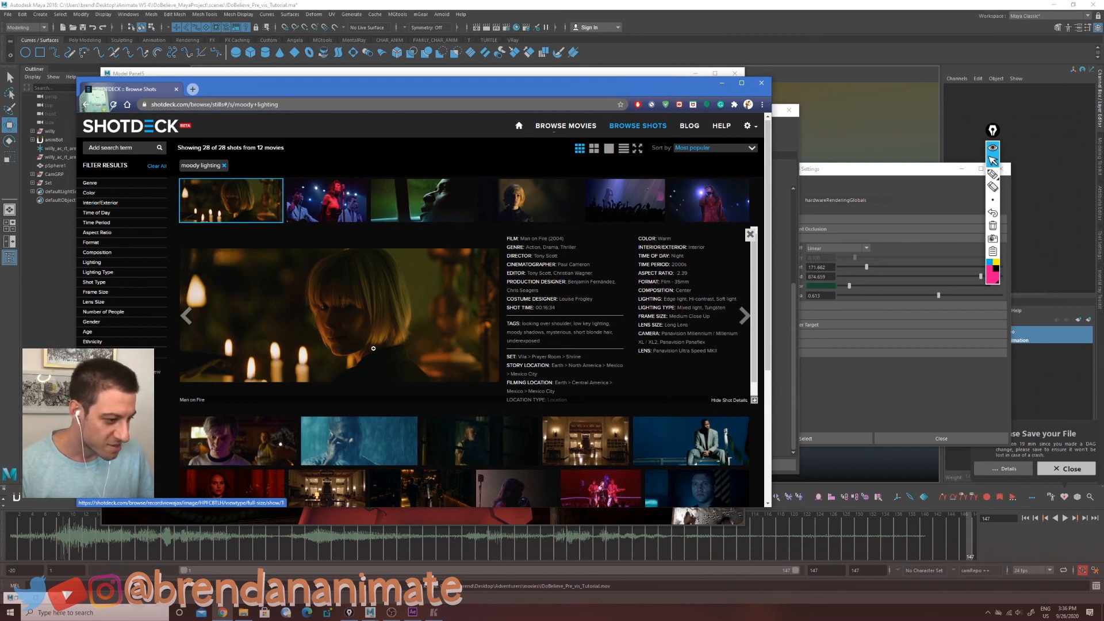
left_click(239, 440)
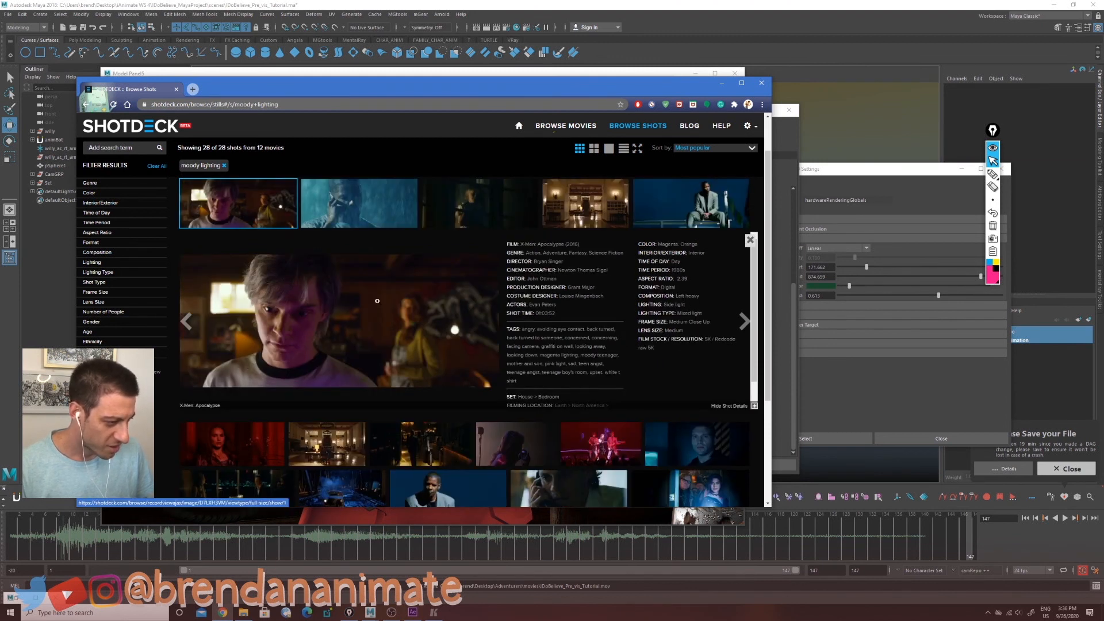
left_click(691, 226)
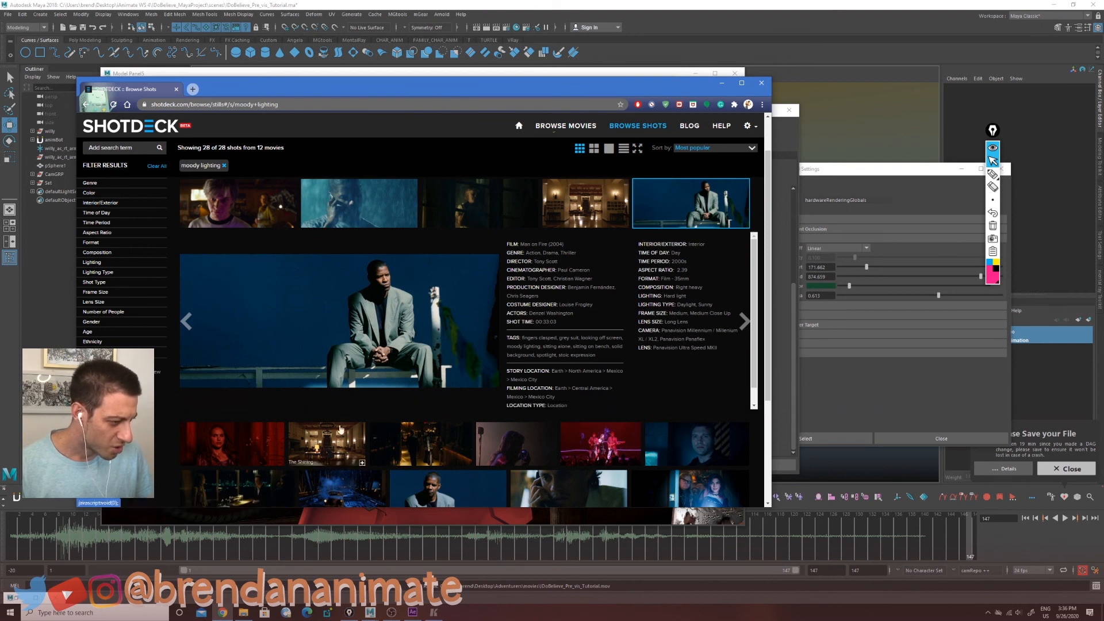
scroll(371, 271, "up", 1)
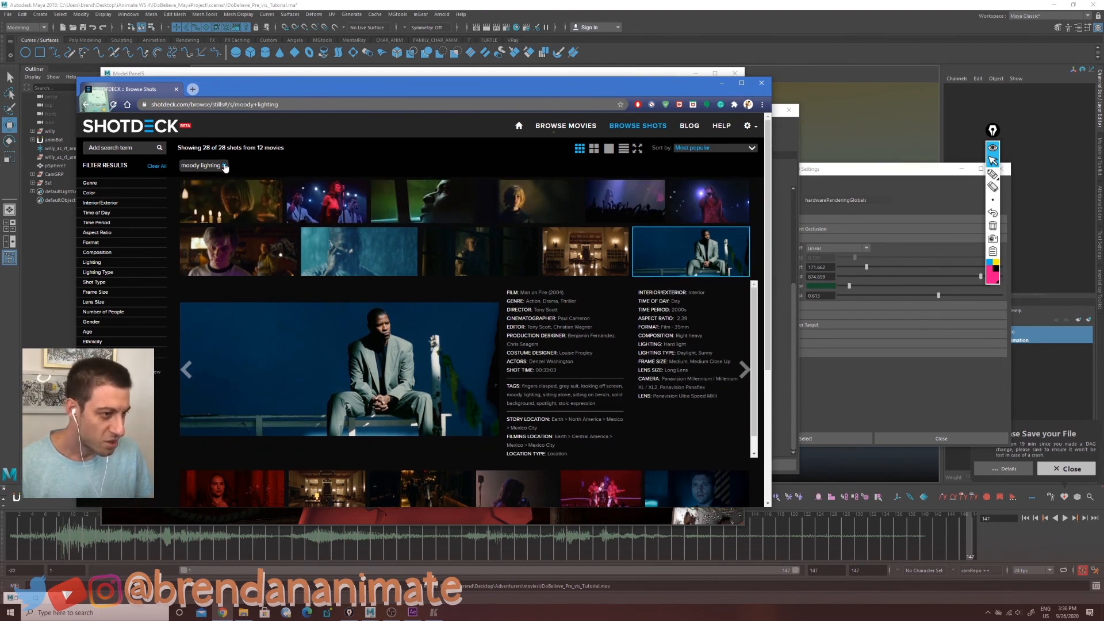
Step: Remove the moody lighting search and filter shots by Cool and Magenta color
left_click(225, 166)
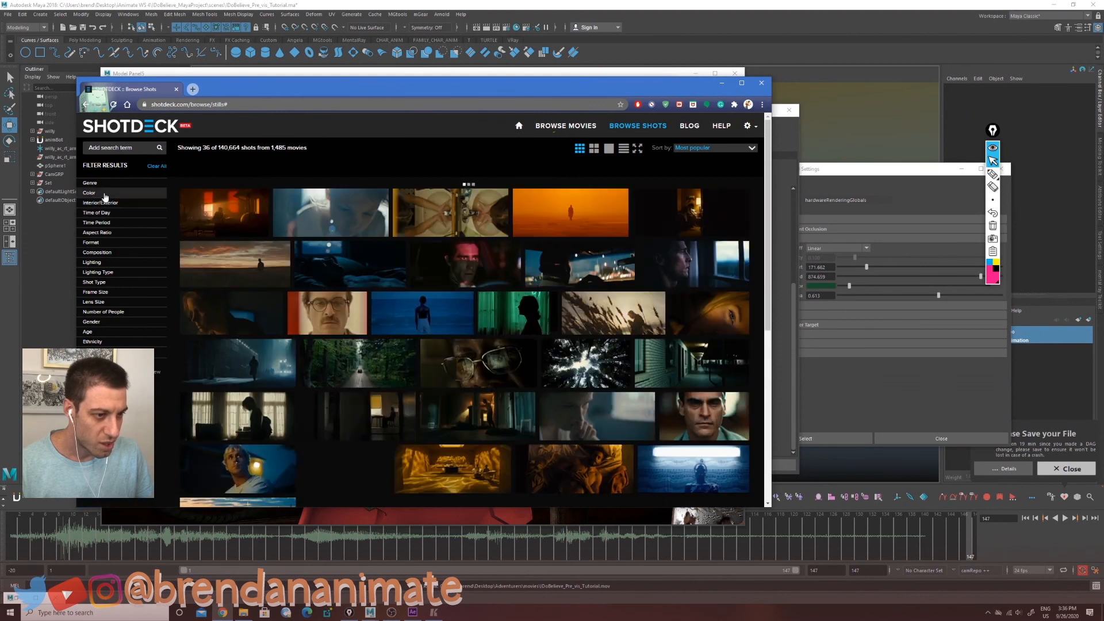
left_click(103, 194)
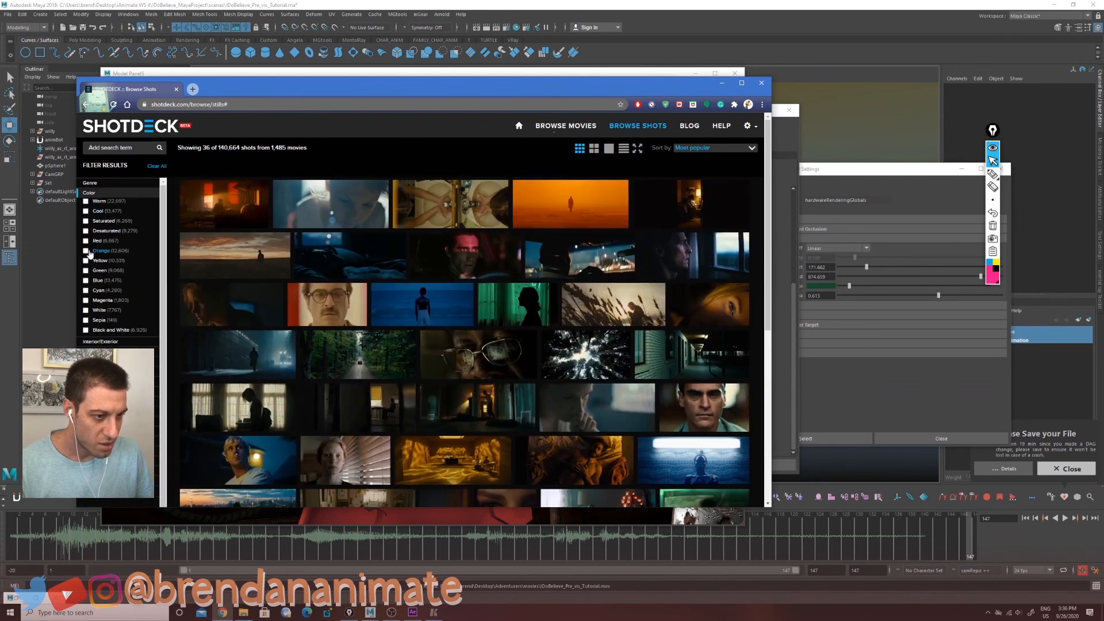
left_click(86, 211)
scroll(452, 358, "down", 1)
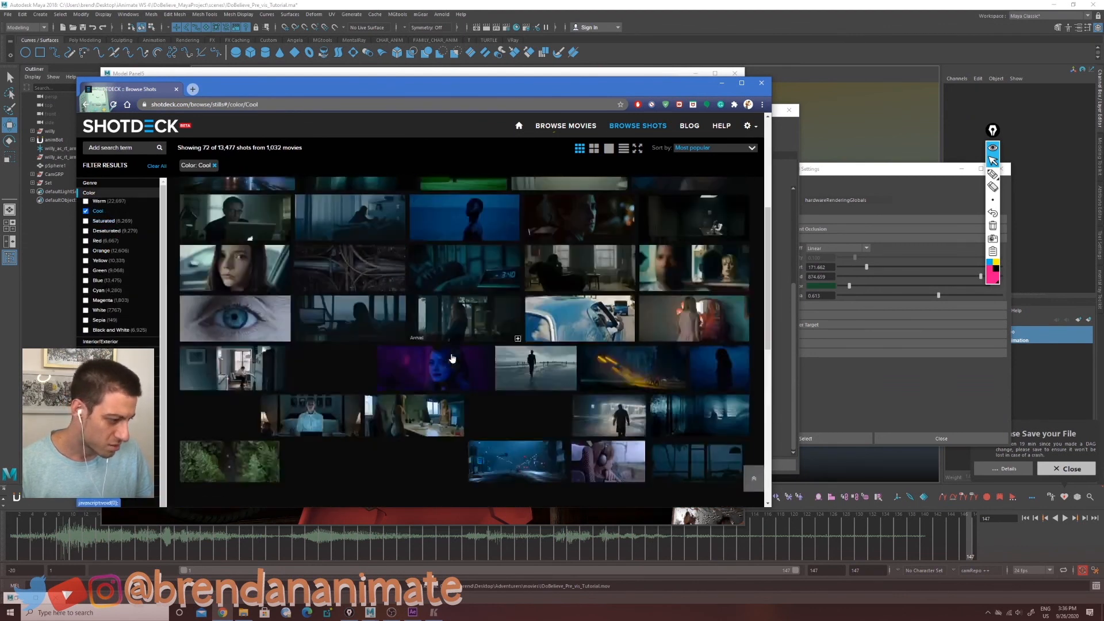
left_click(86, 301)
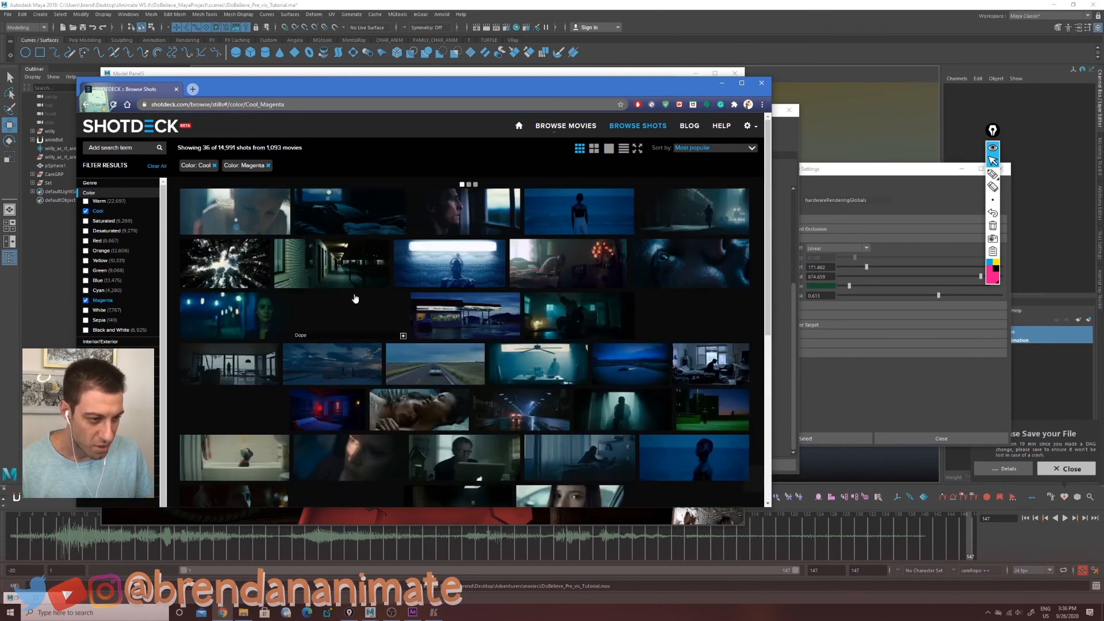
Step: Clear the color filters and filter shots by Night time of day
left_click(85, 213)
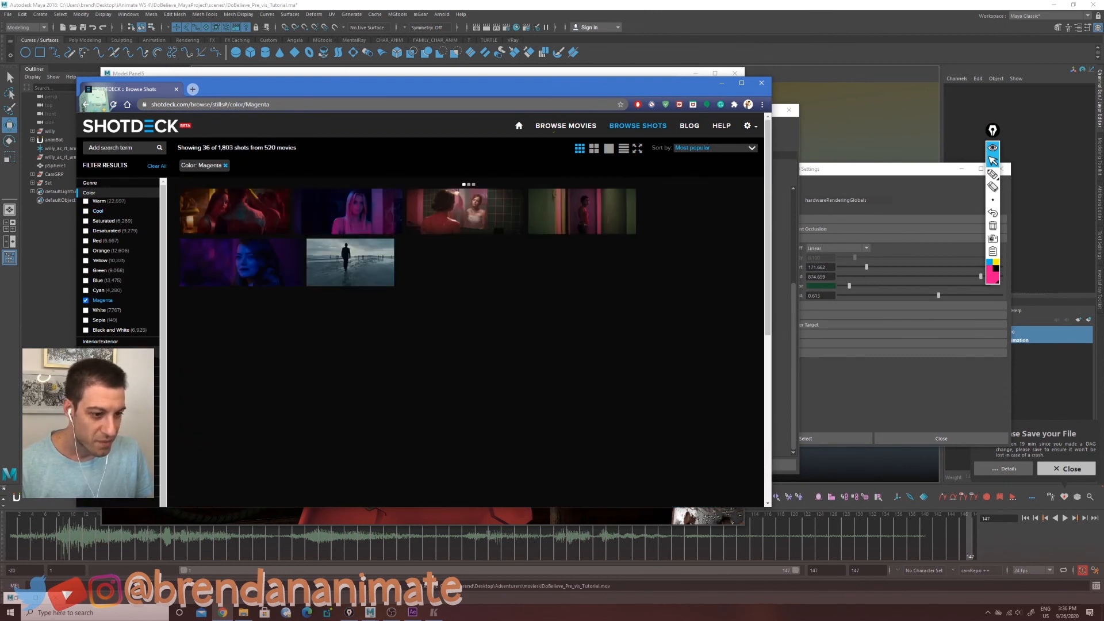
left_click(86, 301)
left_click(99, 351)
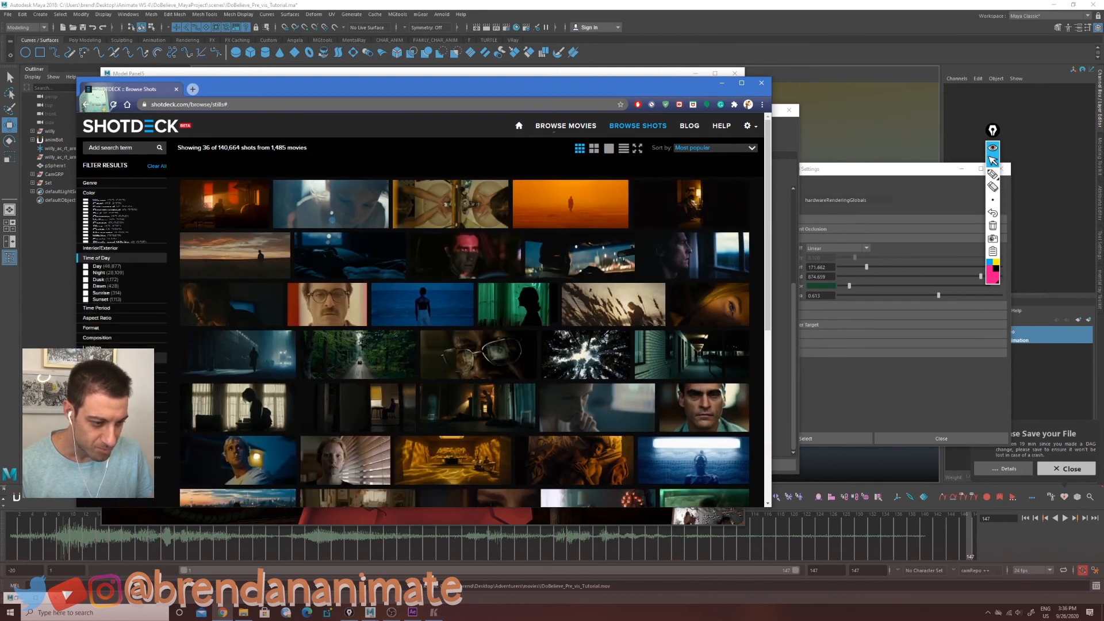
left_click(86, 231)
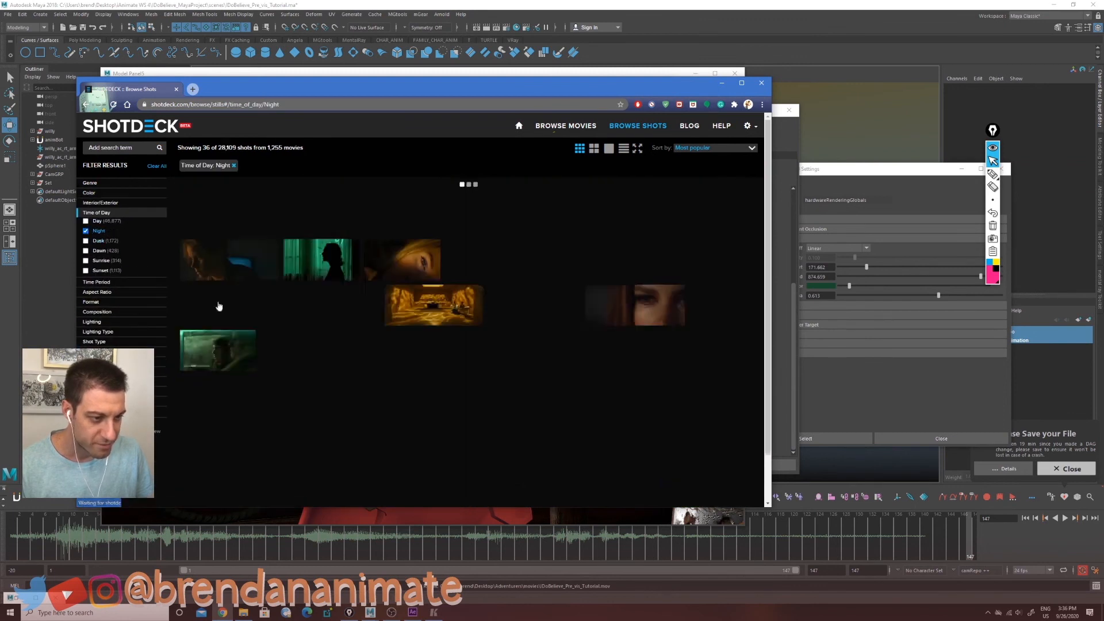
Step: Browse the night shots and open individual shot details for lighting reference
scroll(388, 308, "down", 4)
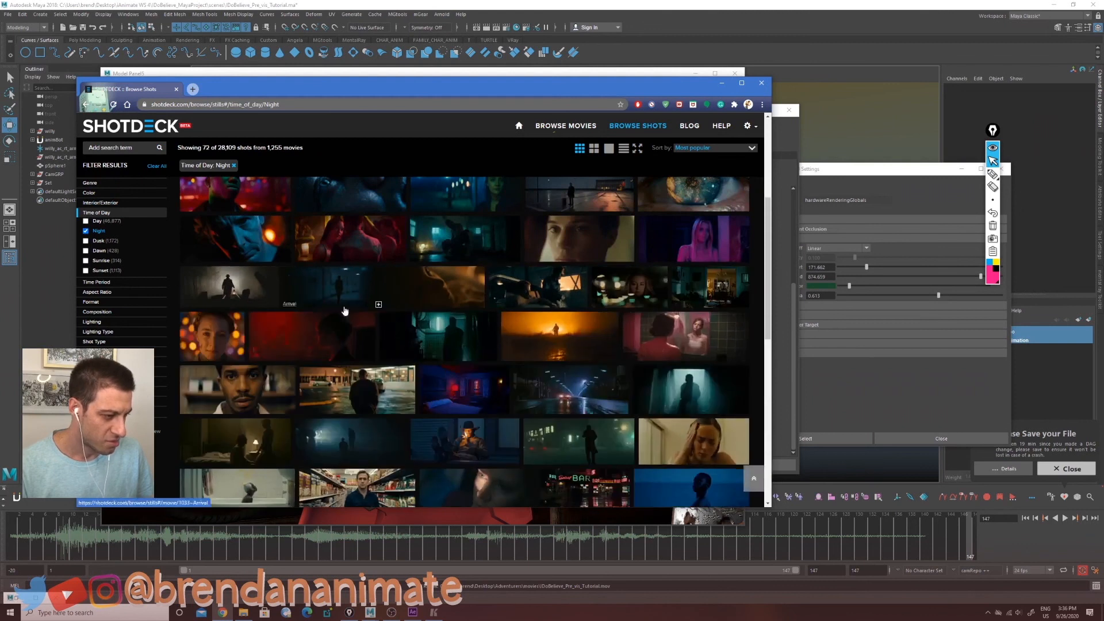
left_click(247, 241)
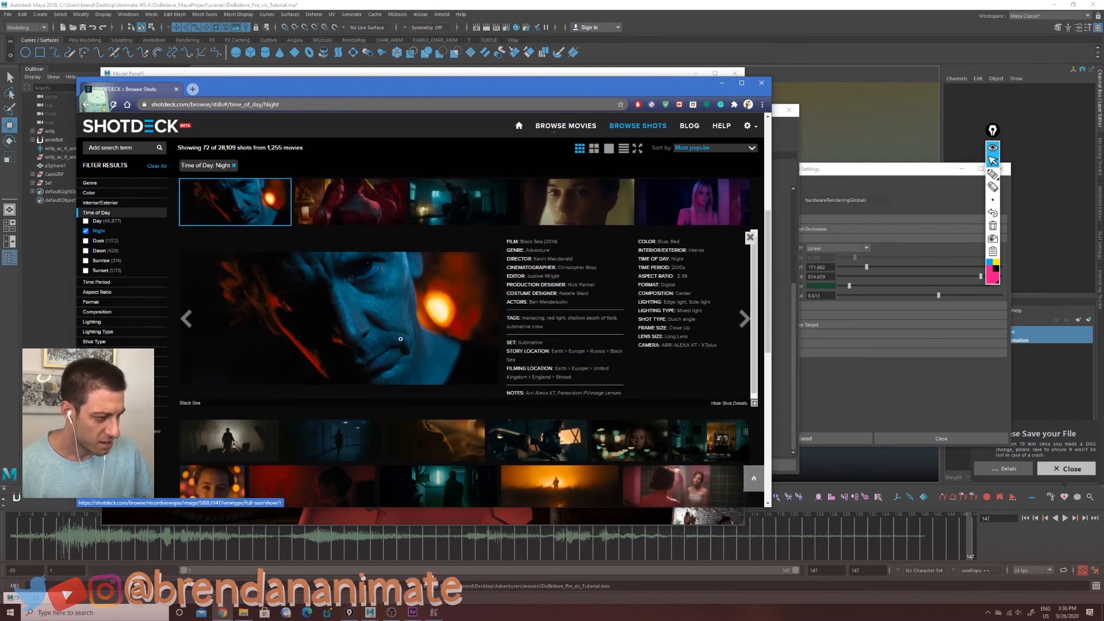
scroll(402, 367, "down", 5)
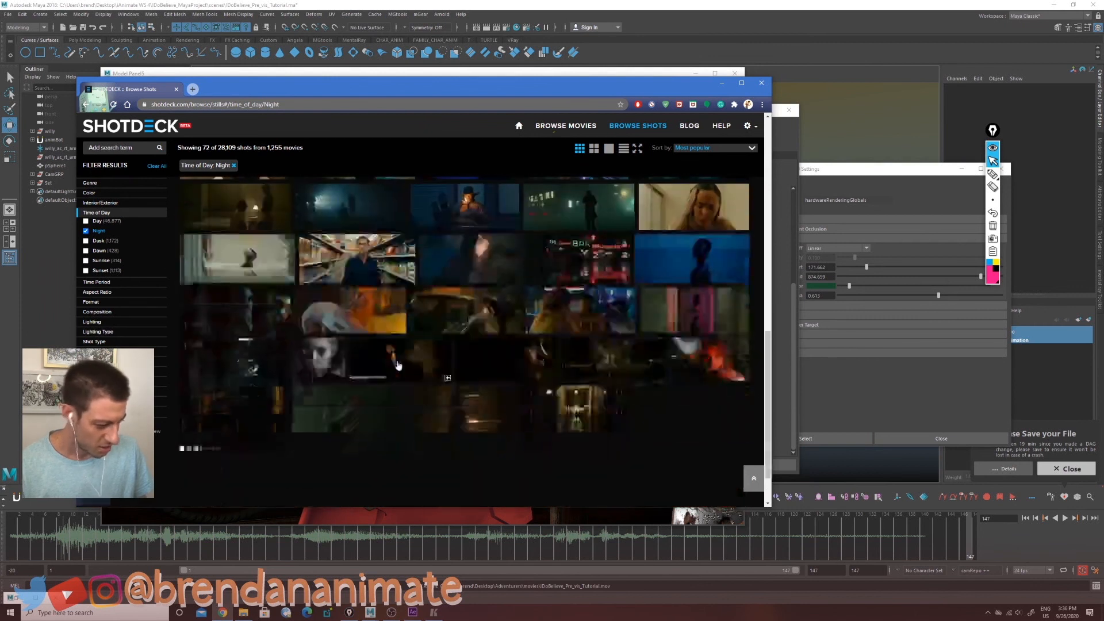
scroll(394, 364, "down", 4)
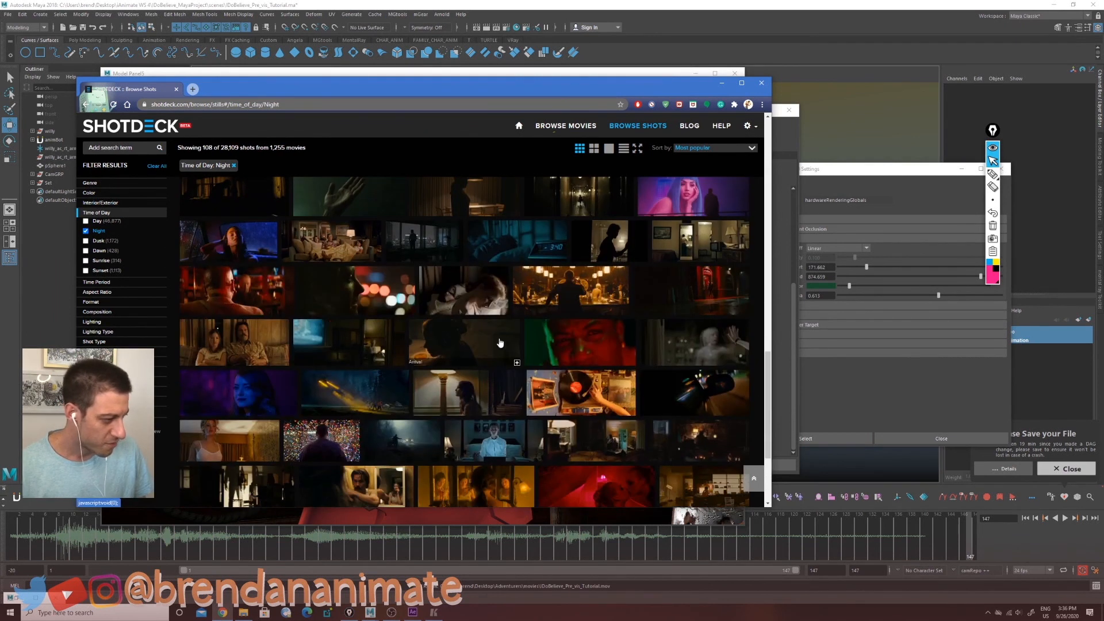
left_click(241, 397)
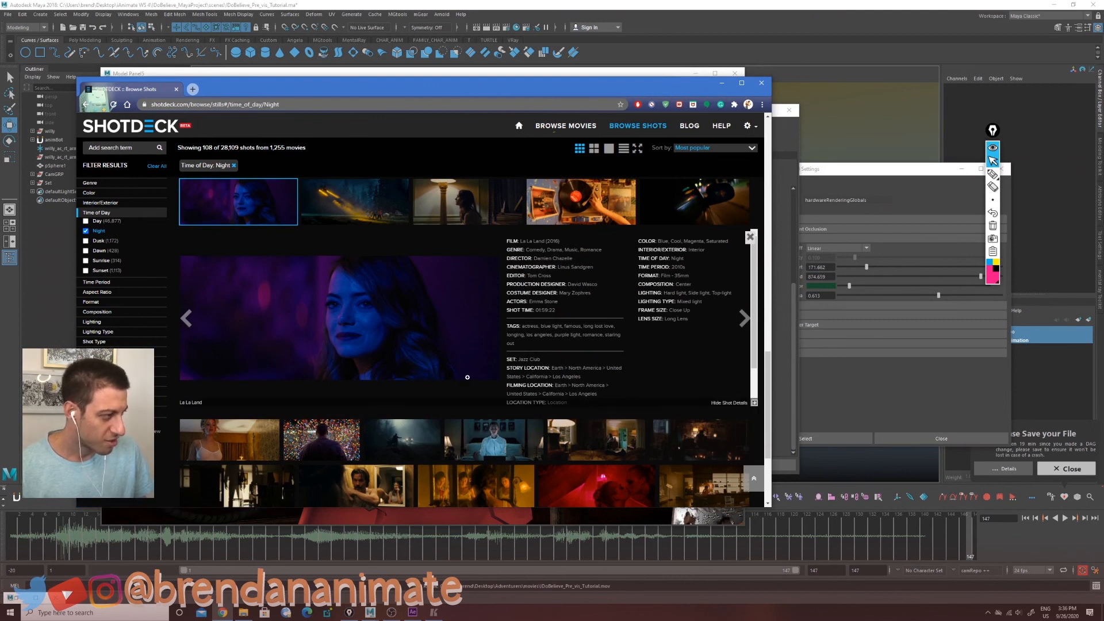
scroll(442, 396, "down", 1)
scroll(443, 396, "down", 10)
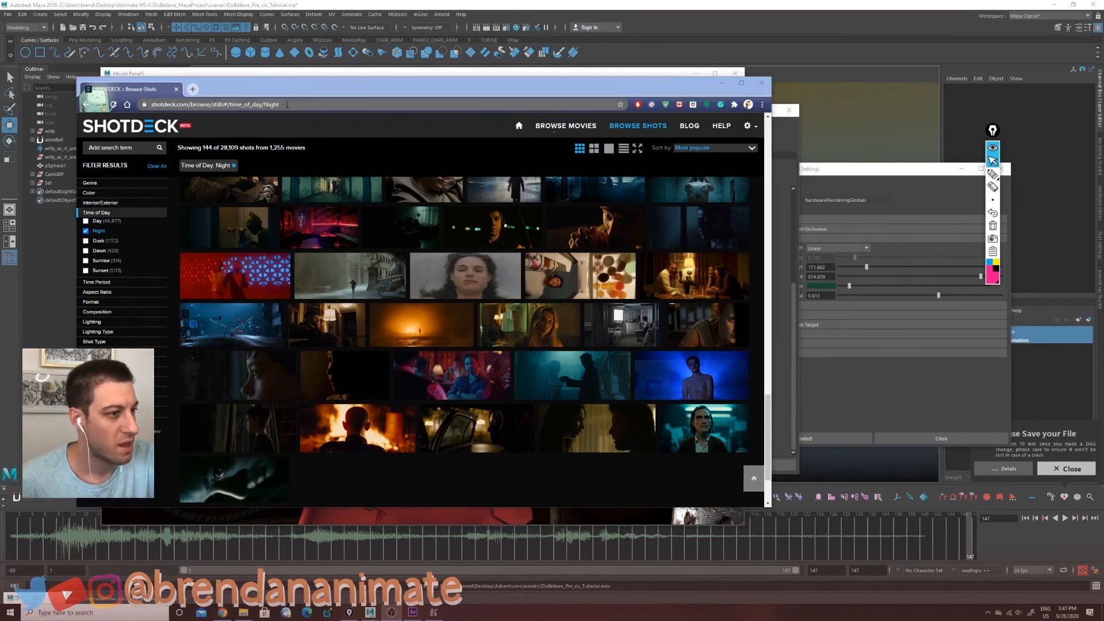
left_click(287, 105)
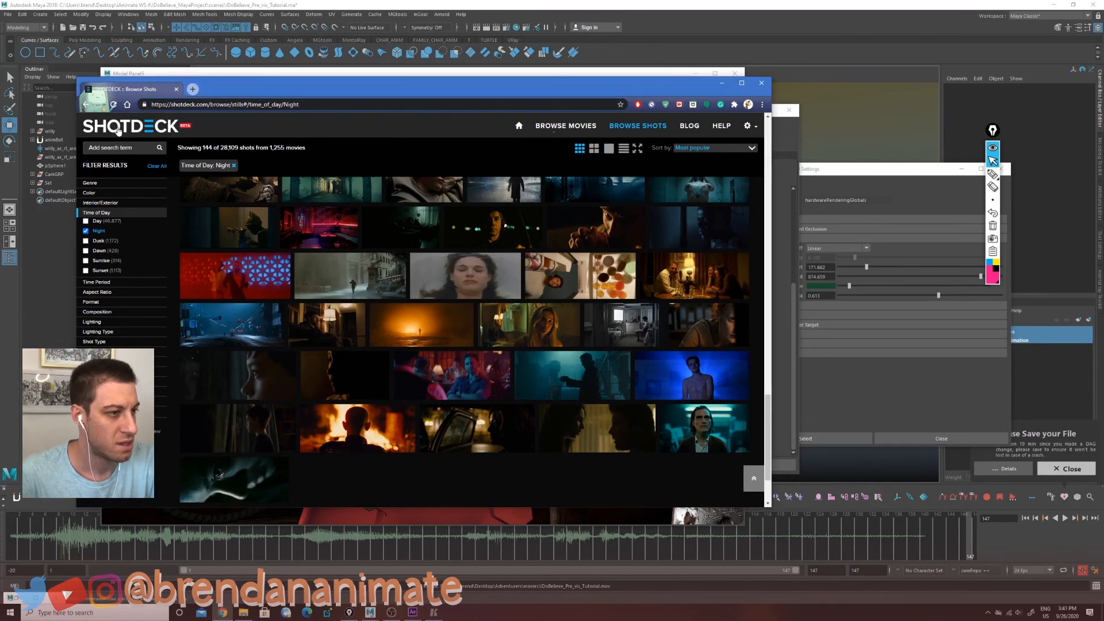
Step: Go to evanerichards.com in the browser's address bar
key("BackSpace")
key("BackSpace")
key("BackSpace")
key("BackSpace")
key("BackSpace")
key("BackSpace")
key("BackSpace")
key("BackSpace")
key("BackSpace")
key("BackSpace")
key("BackSpace")
key("BackSpace")
key("BackSpace")
key("BackSpace")
key("BackSpace")
key("BackSpace")
key("BackSpace")
key("BackSpace")
key("BackSpace")
key("BackSpace")
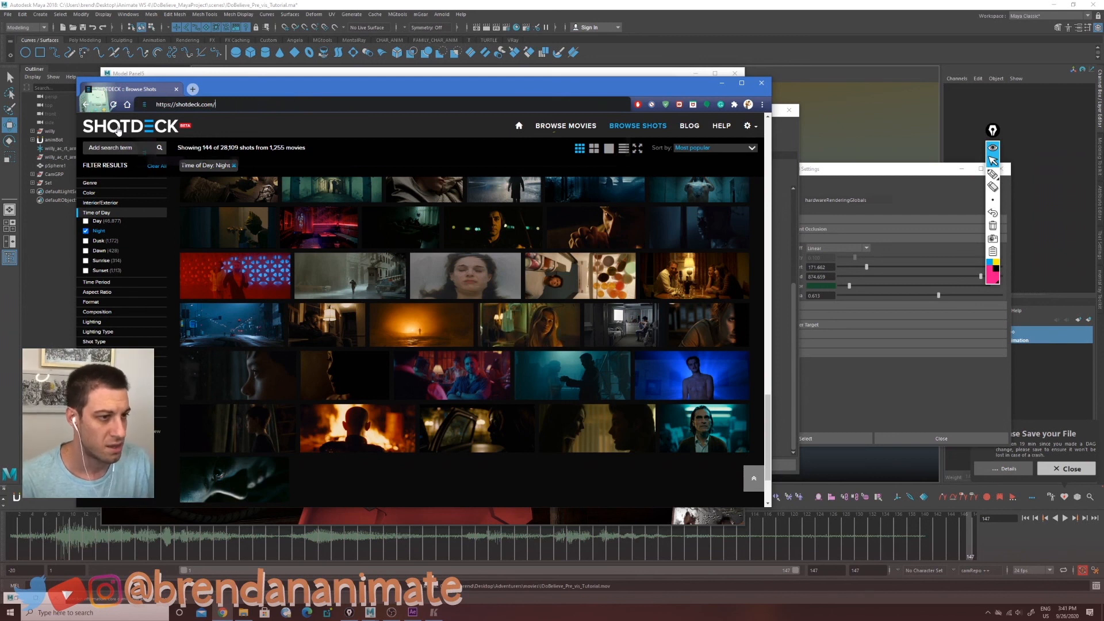
key("BackSpace")
key("BackSpace")
key("BackSpace")
key("BackSpace")
key("BackSpace")
key("BackSpace")
key("BackSpace")
key("BackSpace")
key("BackSpace")
key("BackSpace")
key("BackSpace")
key("BackSpace")
key("BackSpace")
key("BackSpace")
key("BackSpace")
key("BackSpace")
key("BackSpace")
key("BackSpace")
key("BackSpace")
key("BackSpace")
type("ev")
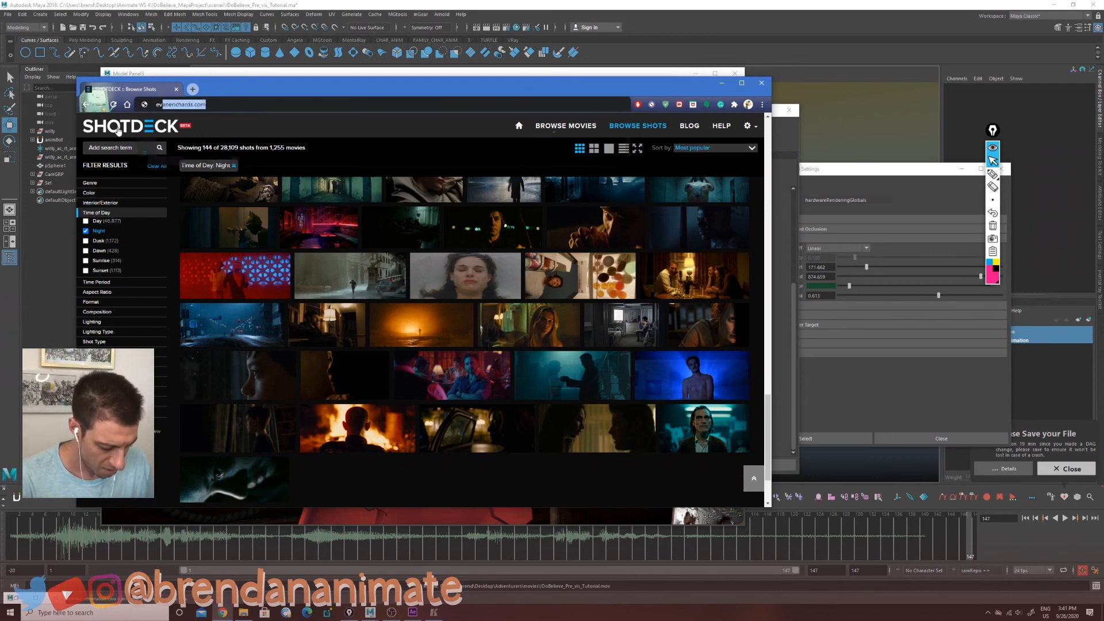
type("anerichards")
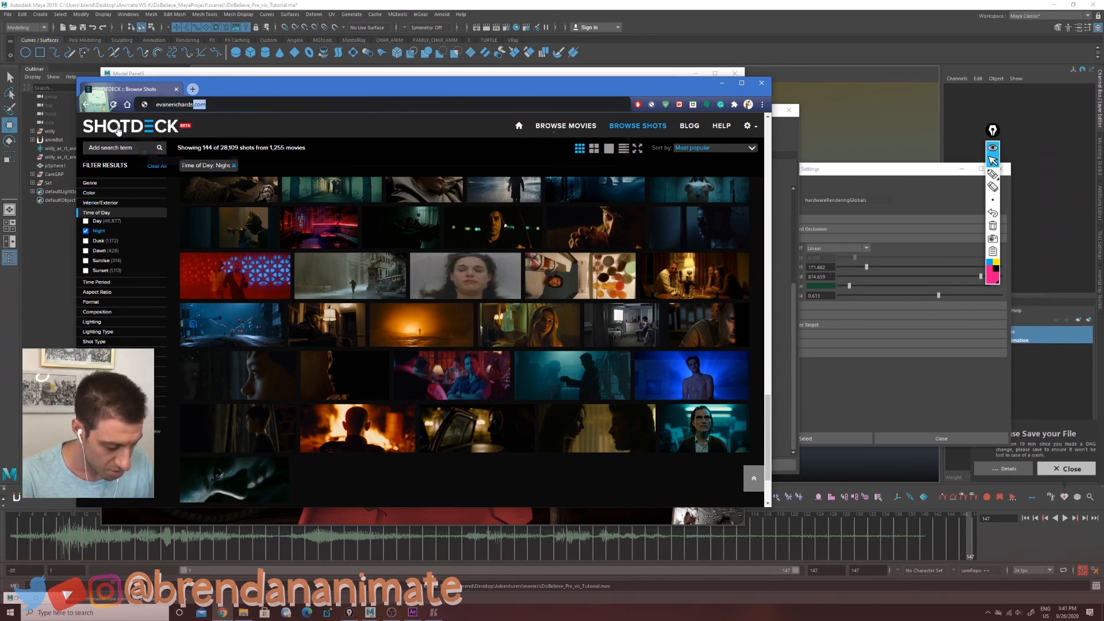
key("Return")
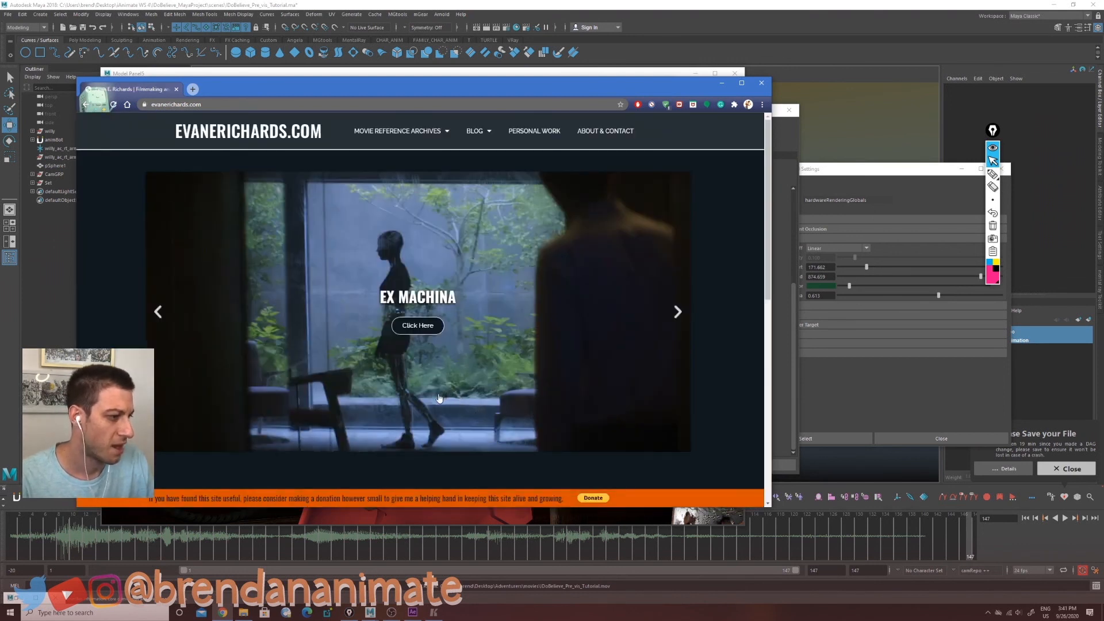
Step: Open the featured Ex Machina cinematography gallery and browse its frames, enlarging one shot for lighting reference
left_click(425, 336)
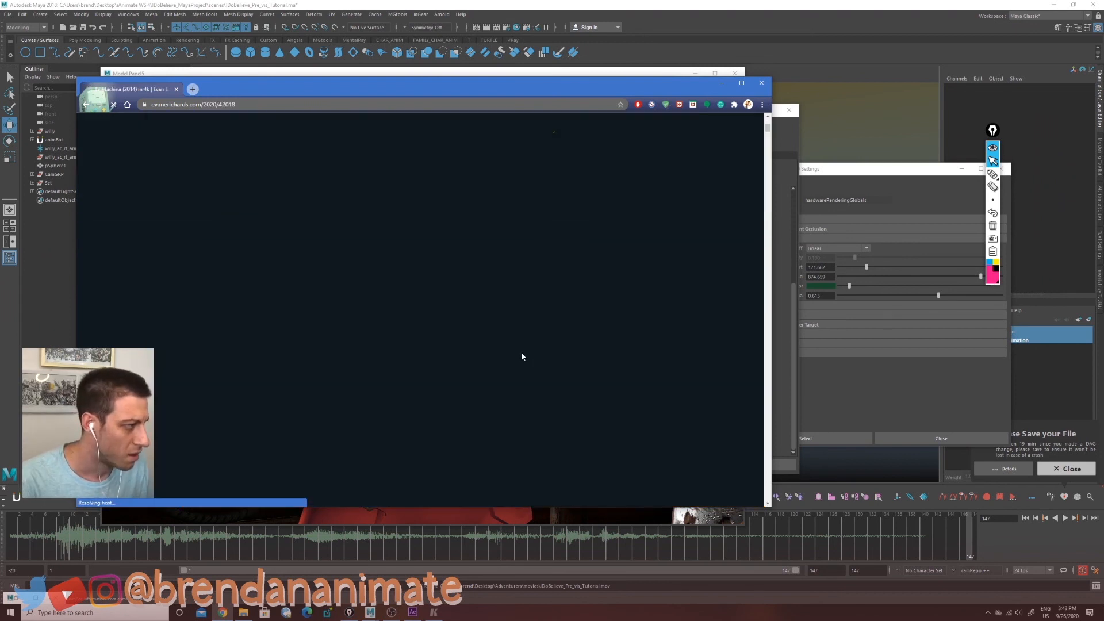
scroll(523, 359, "down", 3)
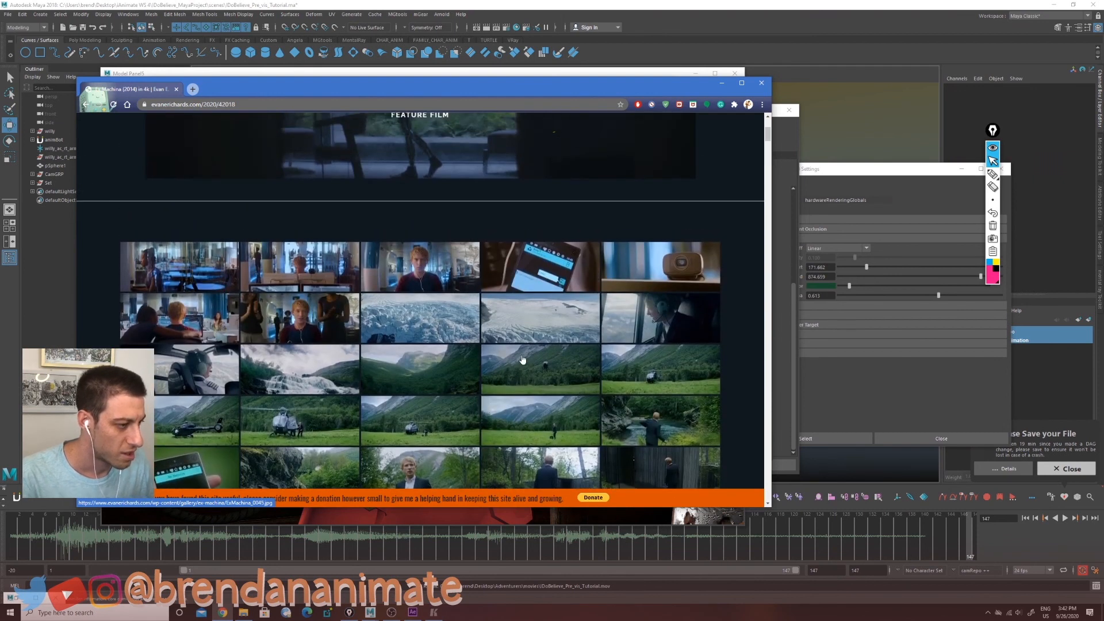
scroll(522, 360, "down", 5)
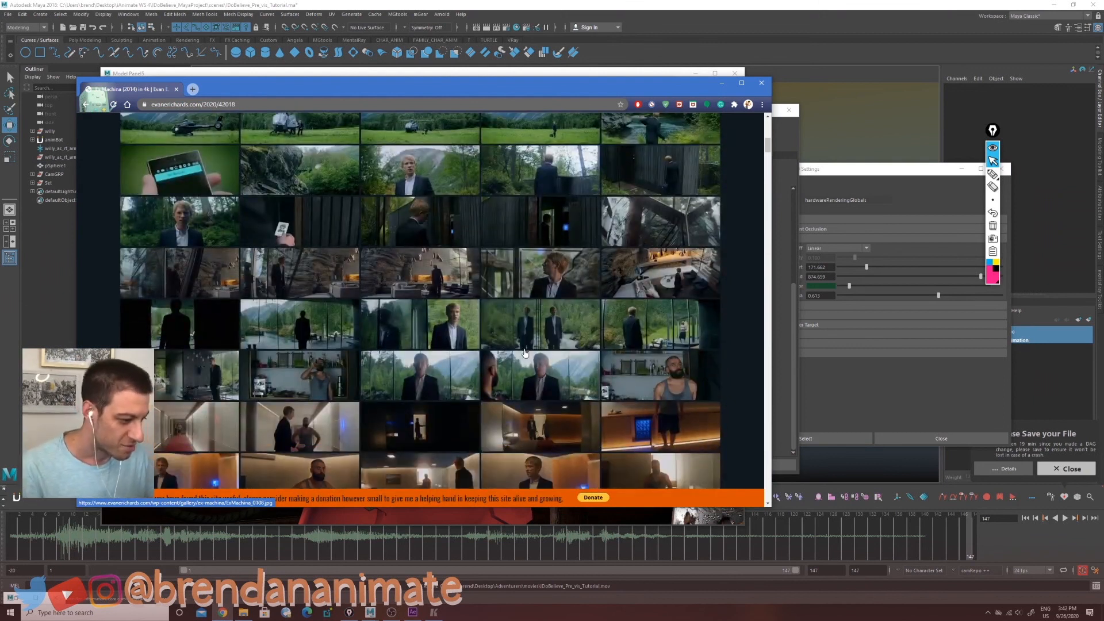
scroll(524, 353, "down", 10)
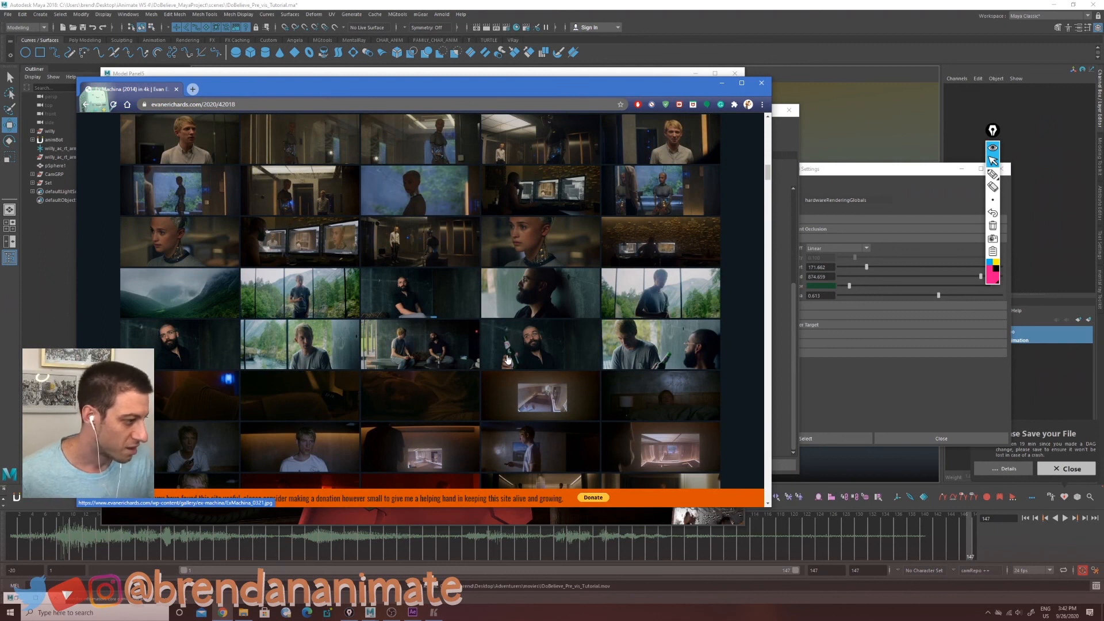
left_click(535, 357)
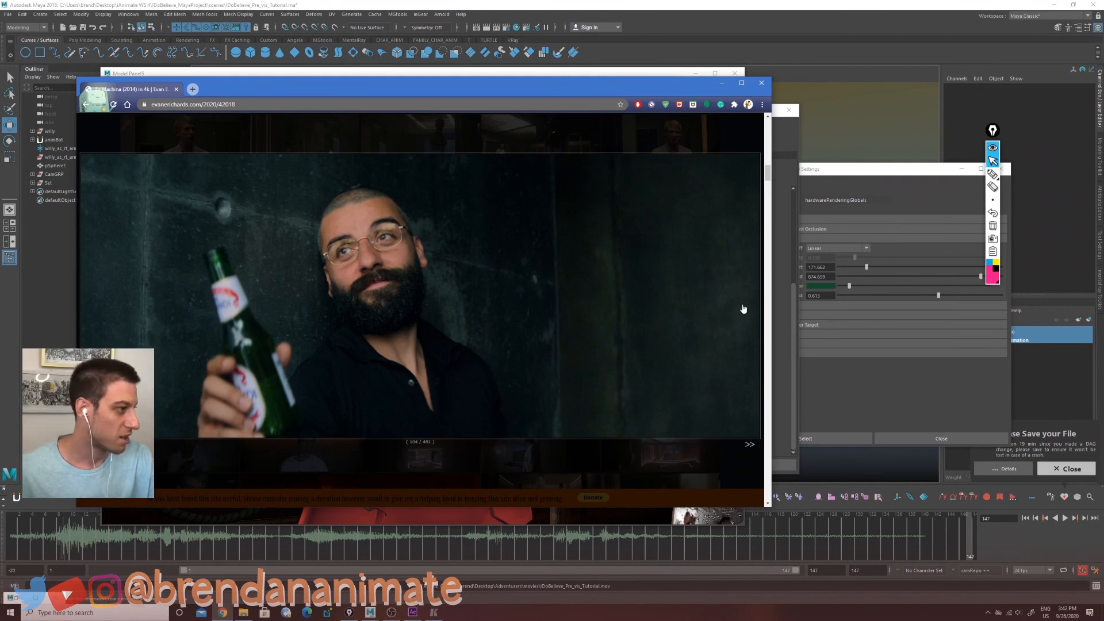
left_click(573, 188)
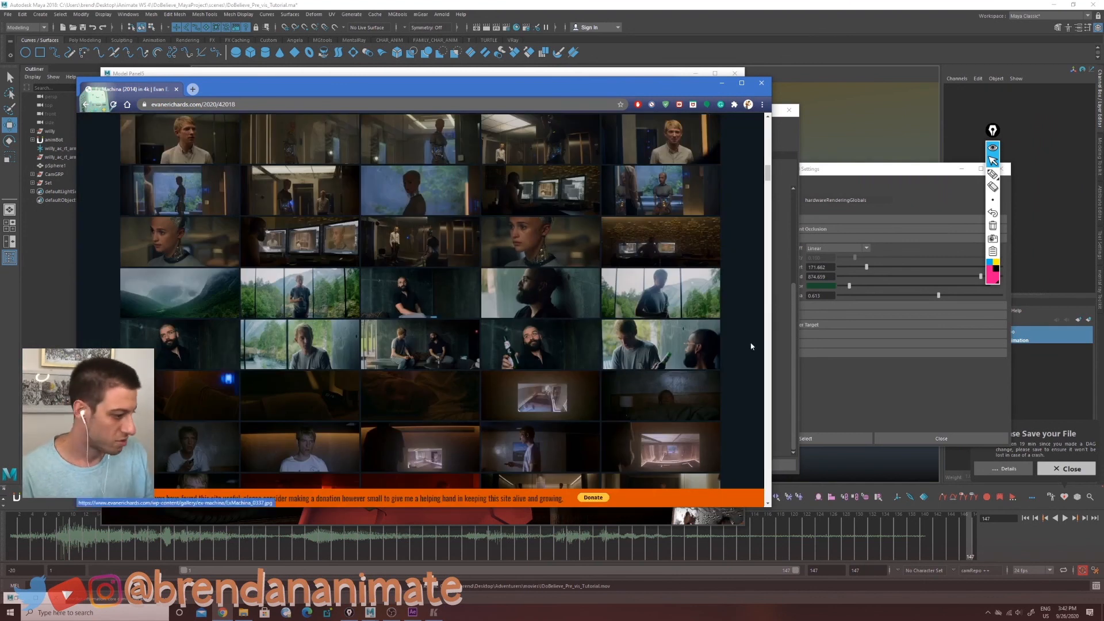
scroll(406, 358, "down", 10)
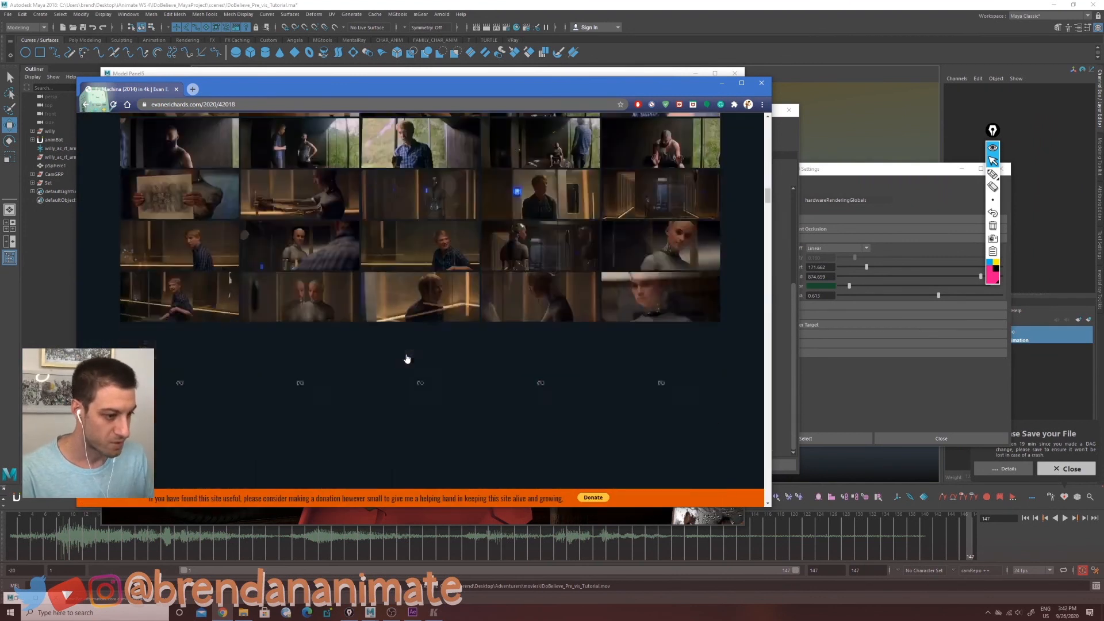
scroll(406, 359, "down", 15)
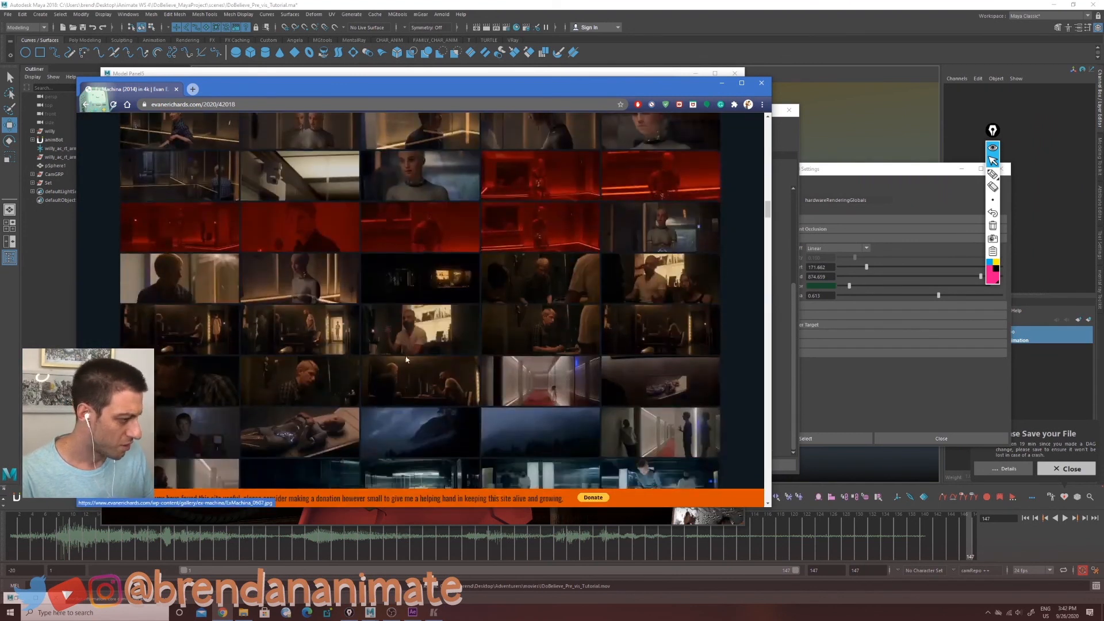
scroll(352, 334, "up", 15)
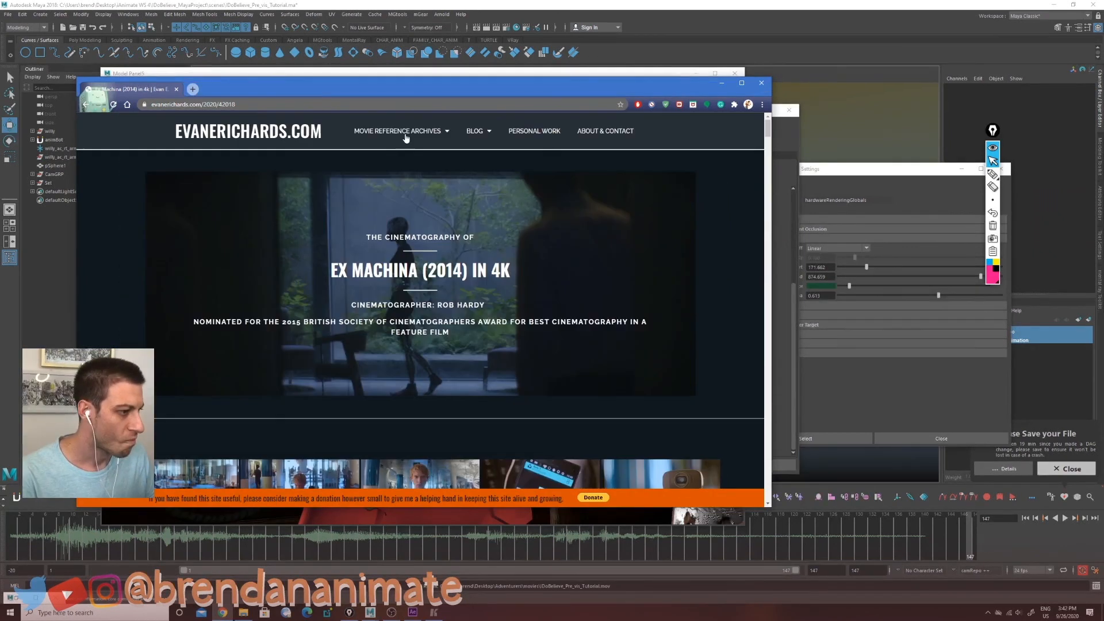
Step: Open the Movie Reference Archives index and choose Hellboy II: The Golden Army from the list
mouse_move(388, 136)
left_click(386, 160)
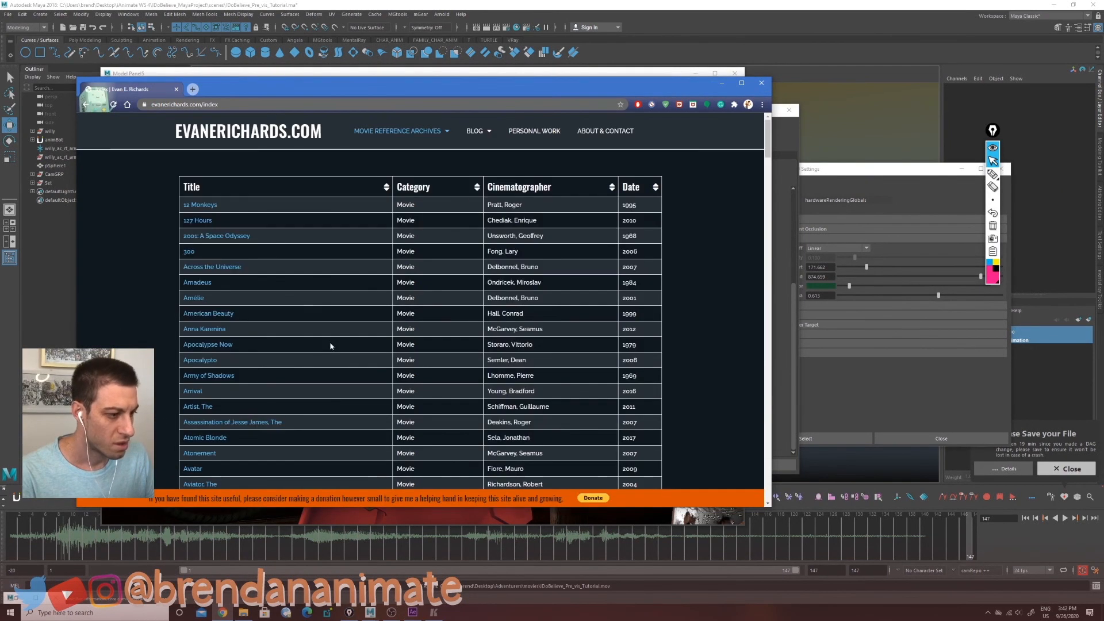
scroll(329, 299, "down", 5)
scroll(328, 296, "down", 10)
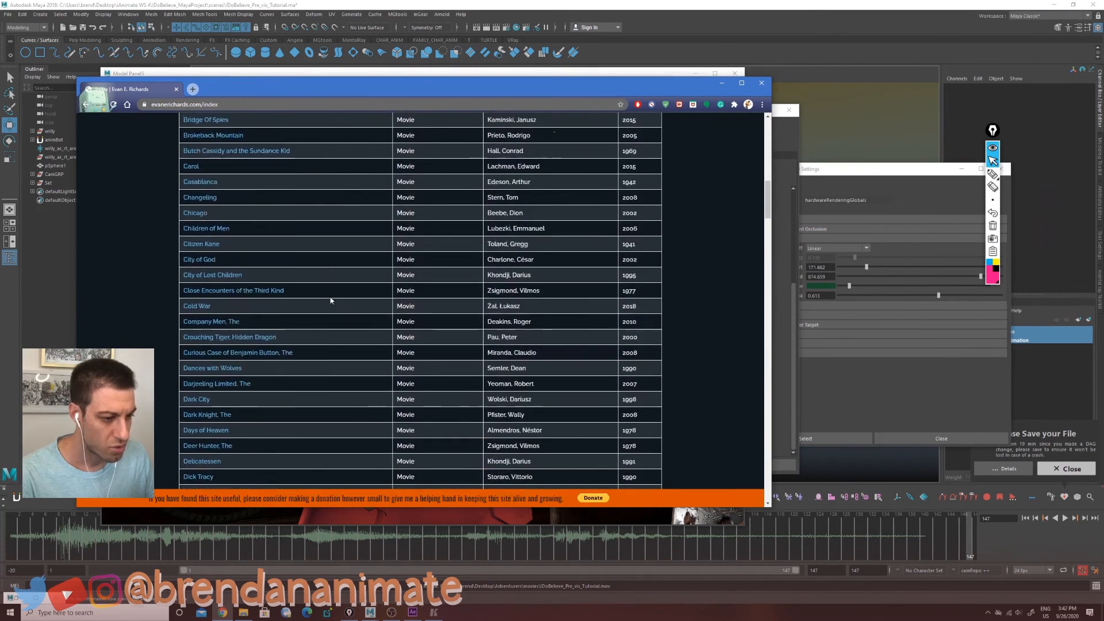
scroll(331, 308, "down", 10)
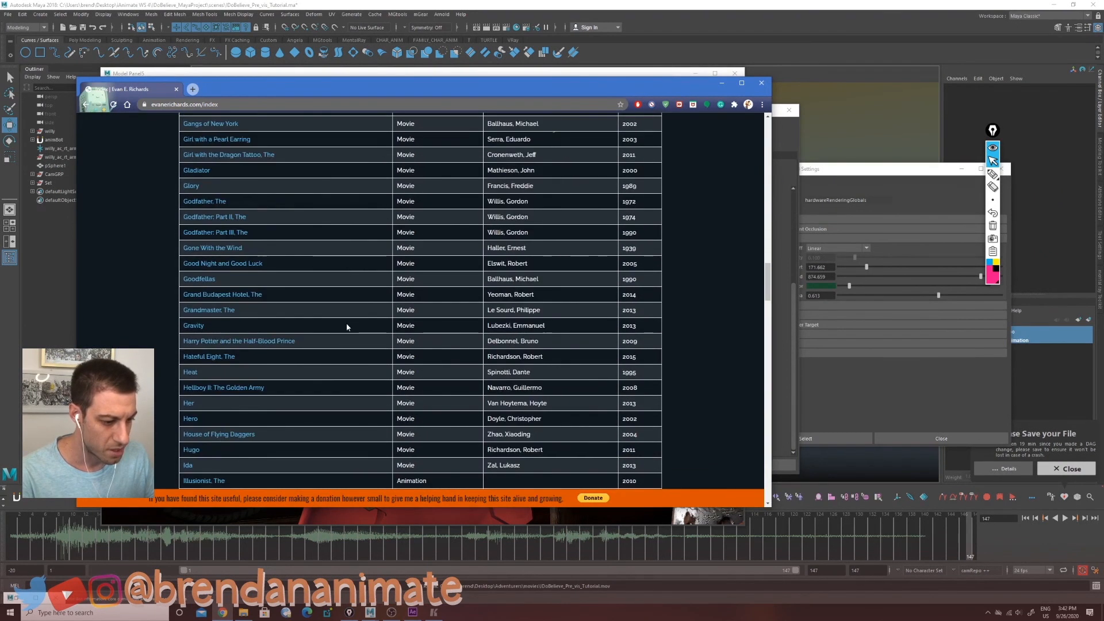
left_click(218, 389)
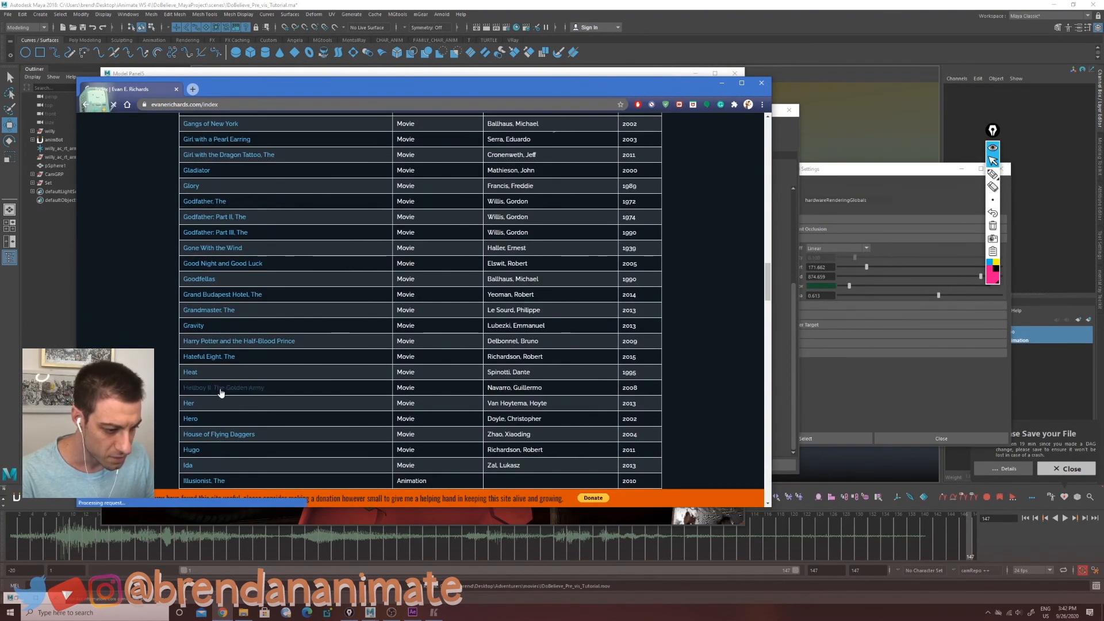
Step: Browse the Hellboy II frames, enlarge one shot for lighting reference, and return to Maya
scroll(493, 308, "down", 6)
scroll(493, 309, "down", 5)
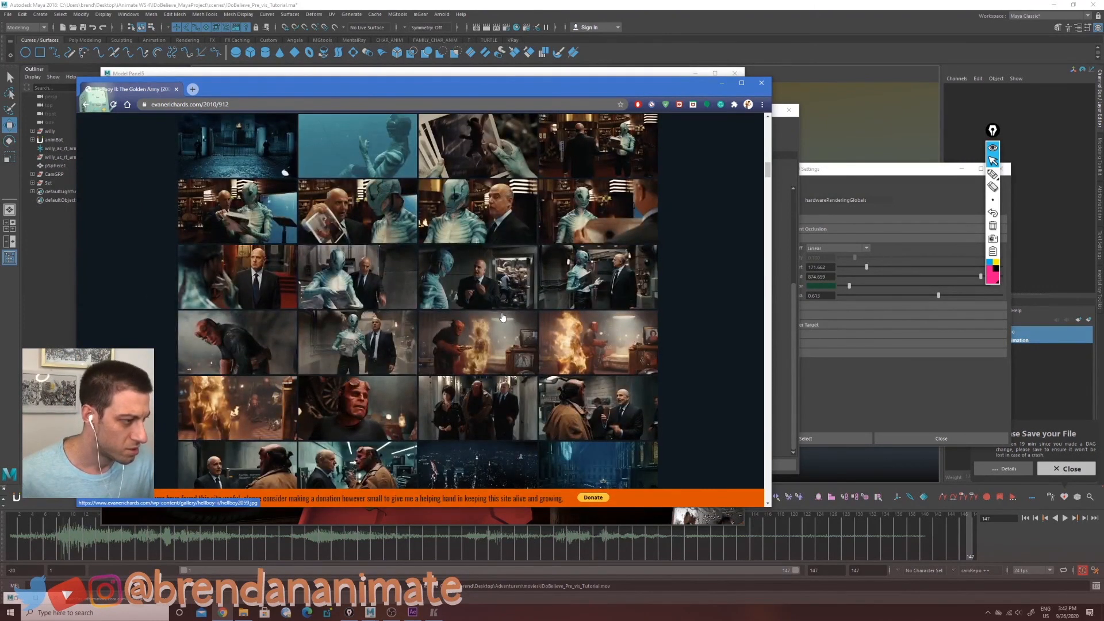
scroll(502, 318, "down", 5)
scroll(500, 320, "down", 1)
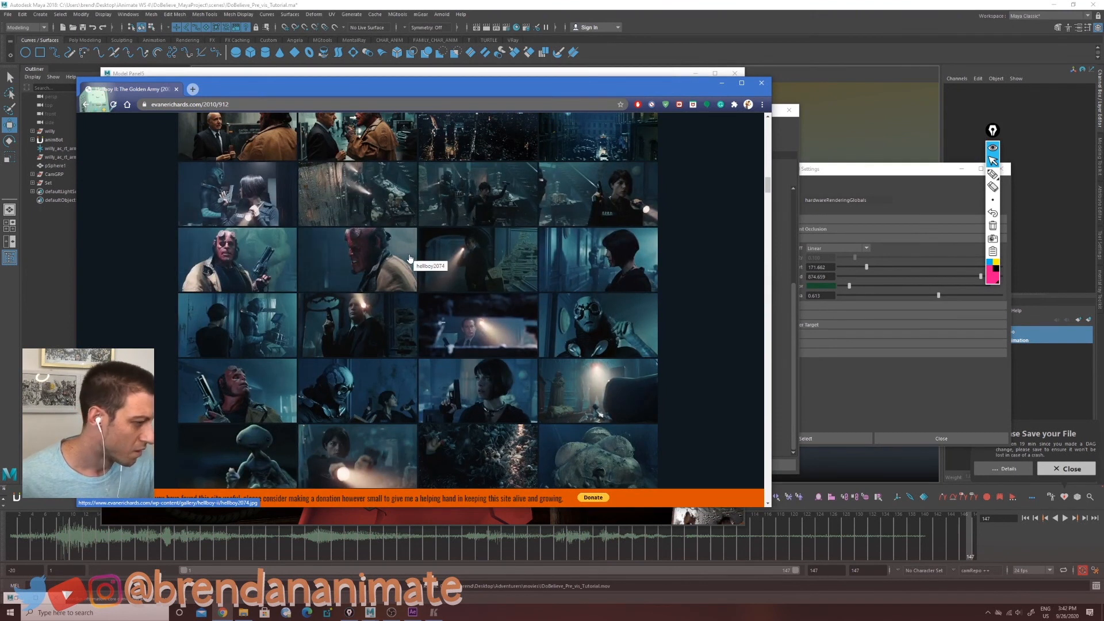
left_click(248, 260)
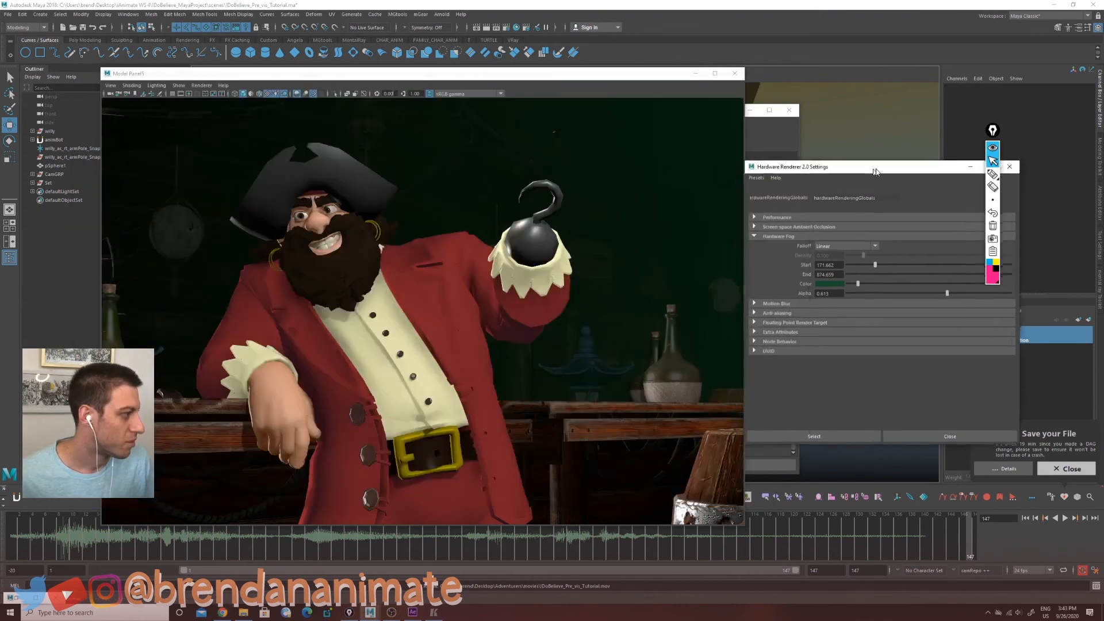
left_click(817, 303)
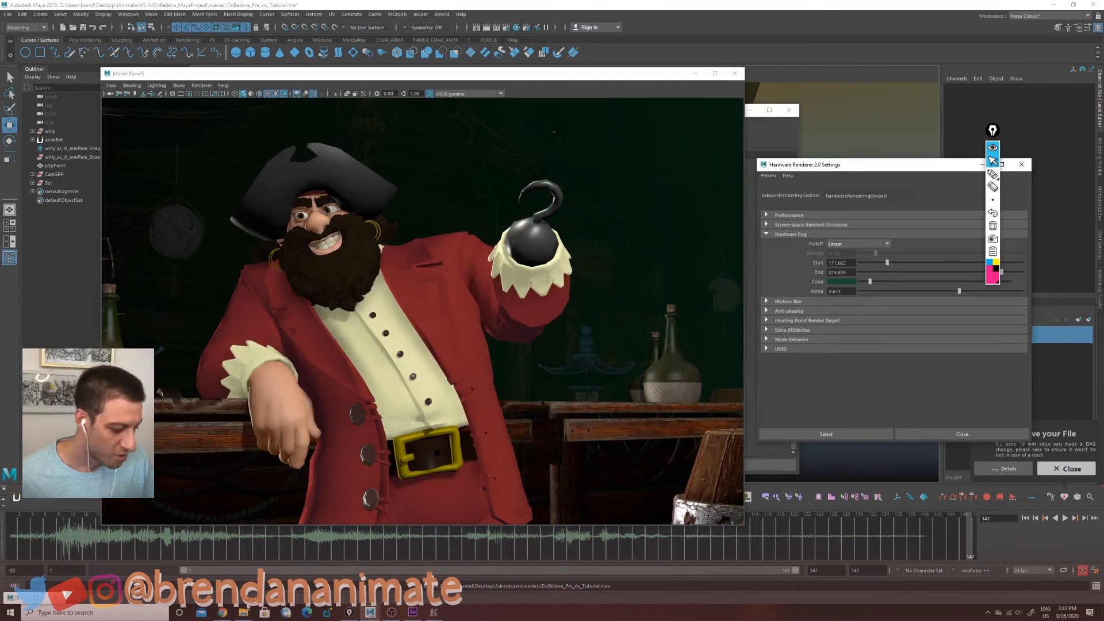
Step: Bring the render camera's model panel back to the front of the Maya scene
left_click(222, 612)
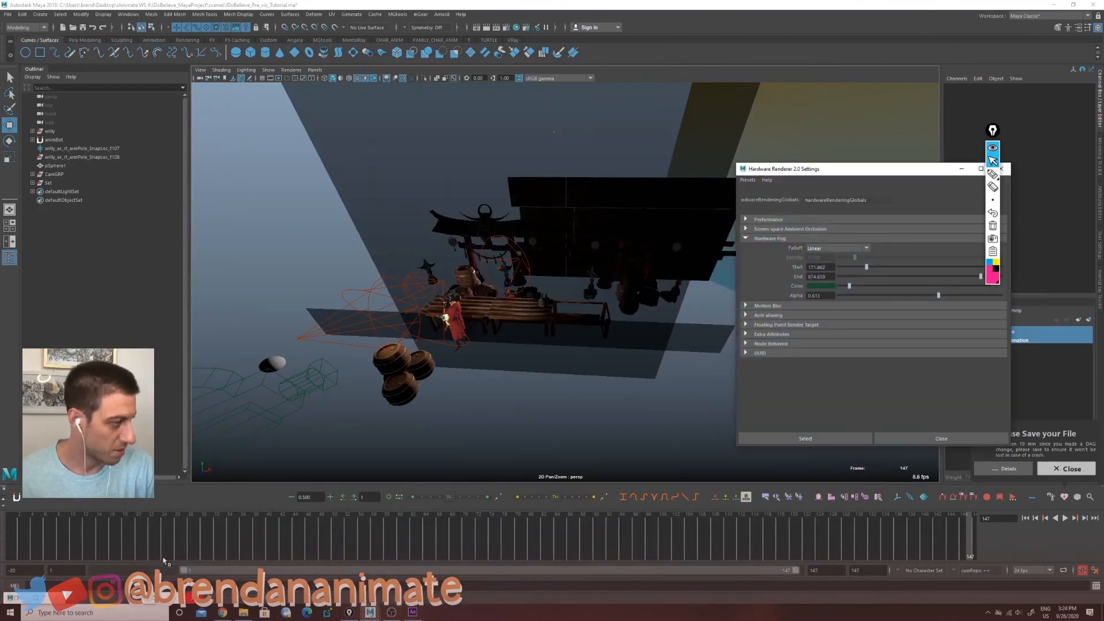
left_click(151, 598)
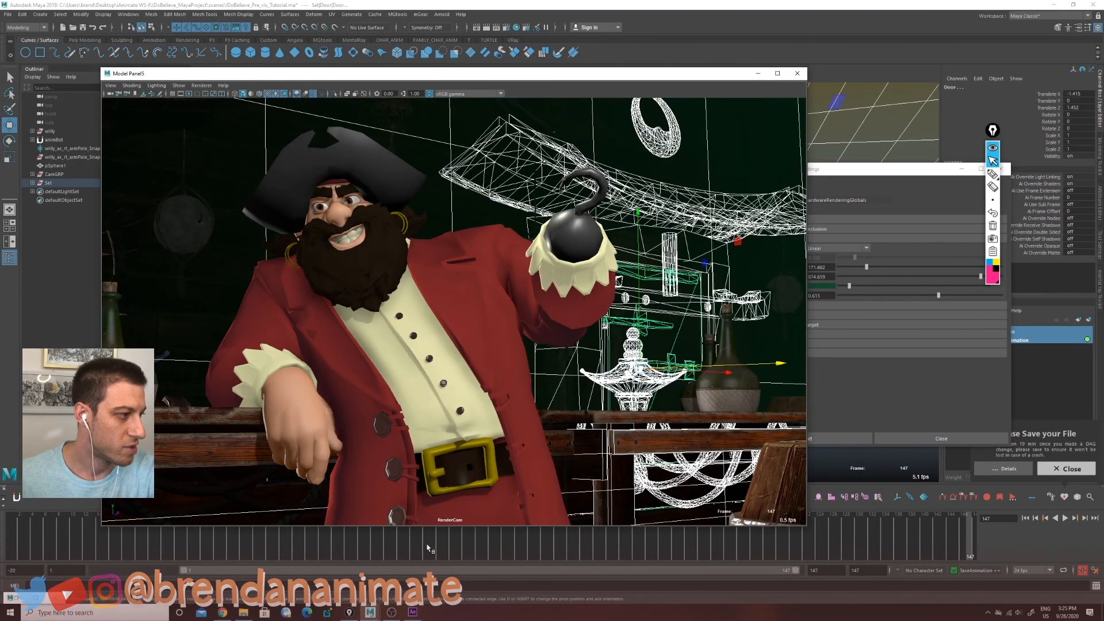
left_click(659, 342)
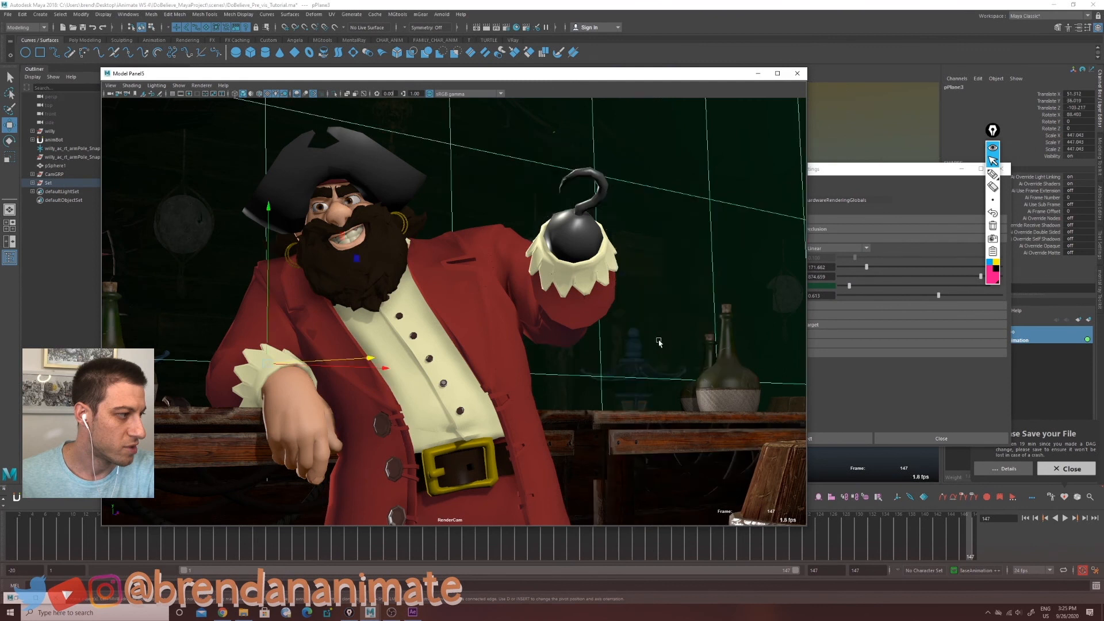
left_click(630, 367)
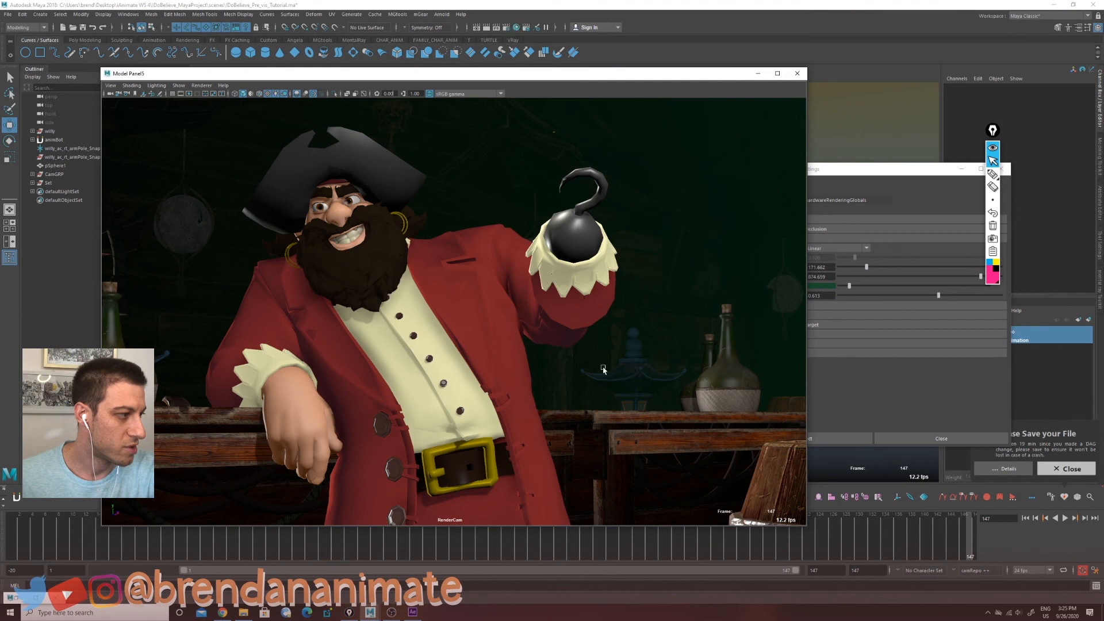
Step: Open the Playblast options from the timeline and the Render Settings, scrolling to the Image Size section
right_click(636, 555)
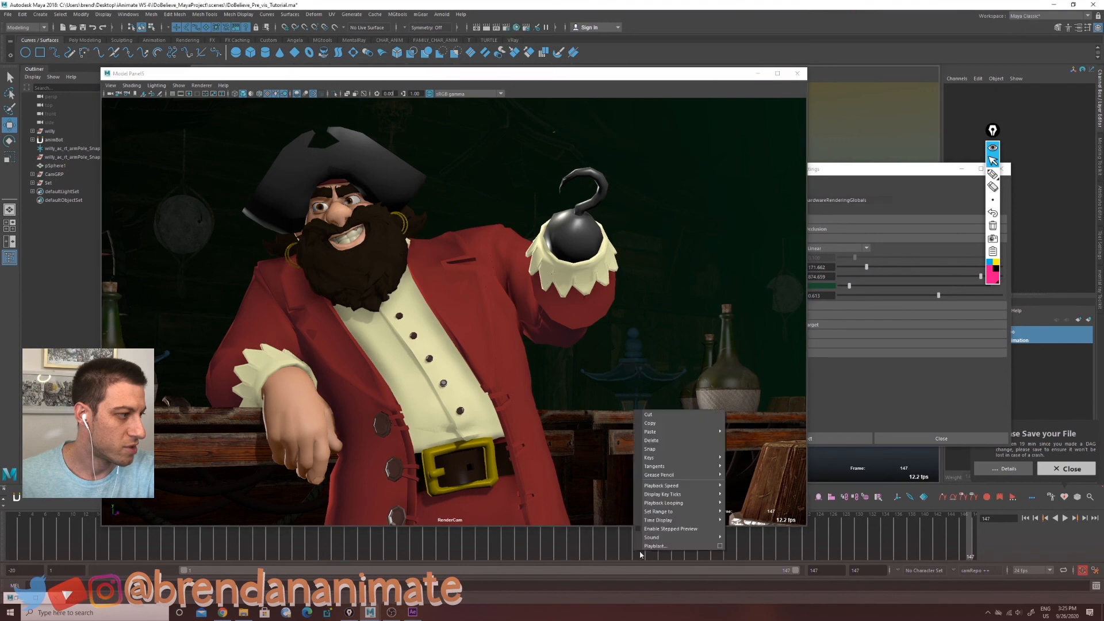
left_click(720, 547)
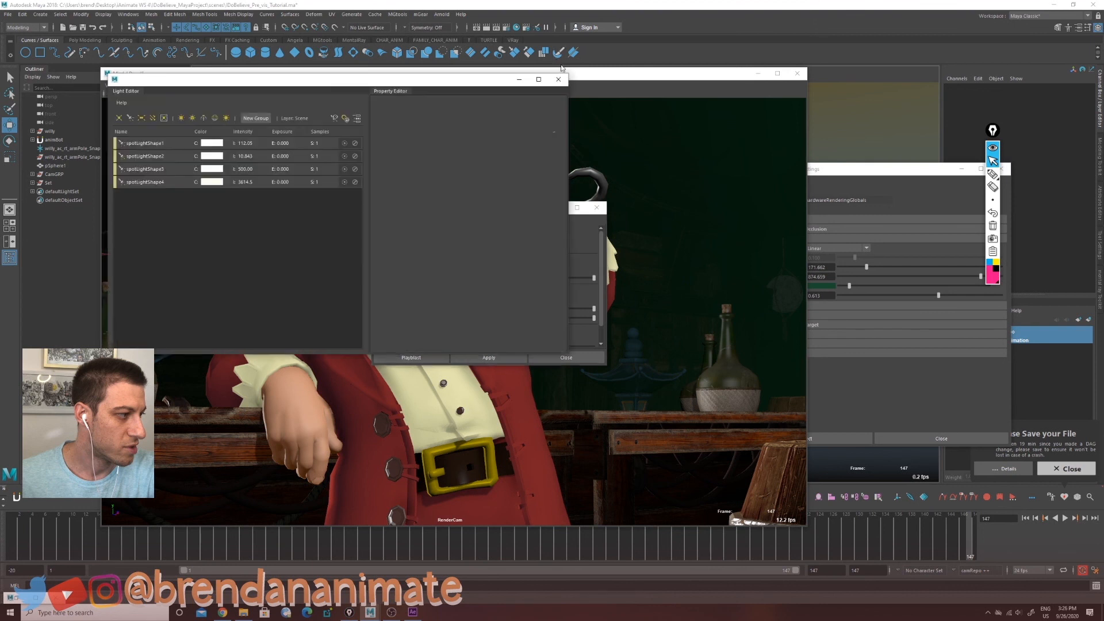
left_click(562, 75)
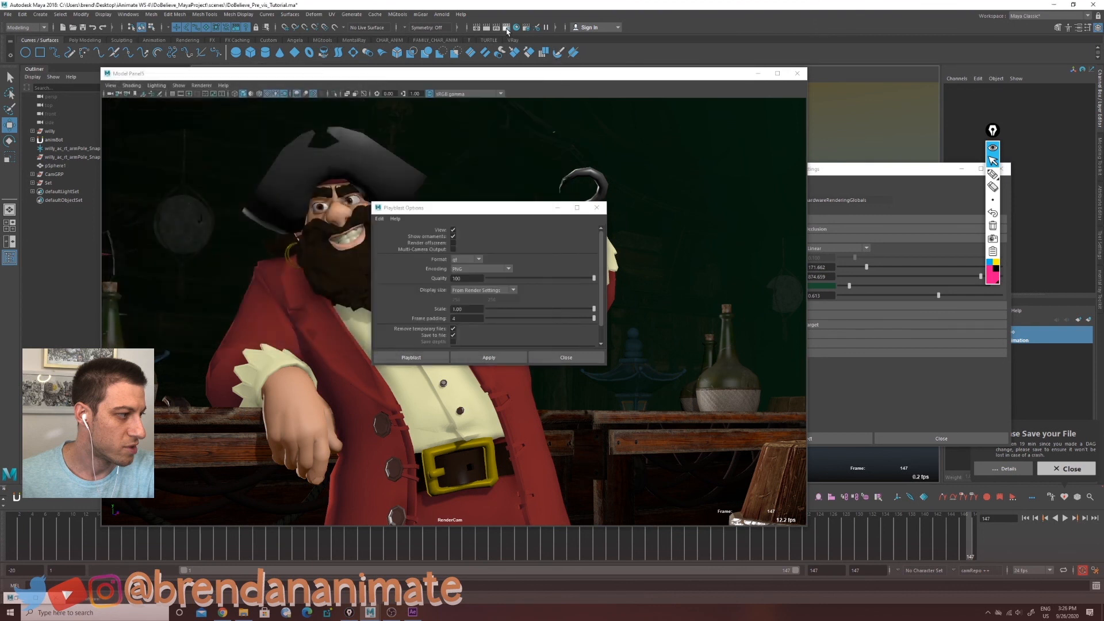
left_click(509, 28)
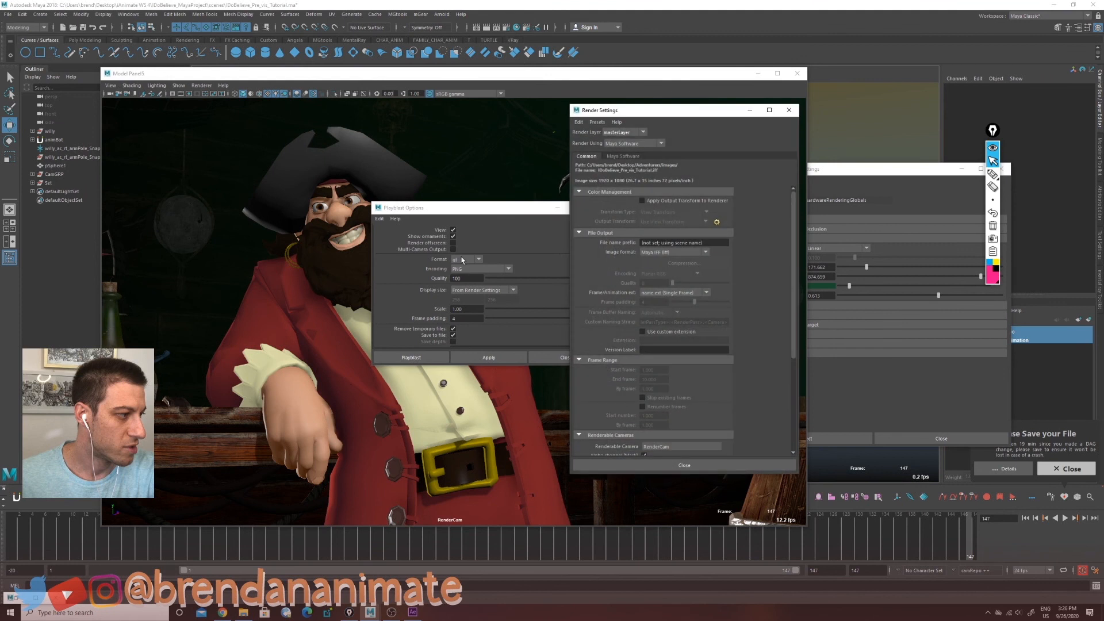
scroll(790, 343, "down", 3)
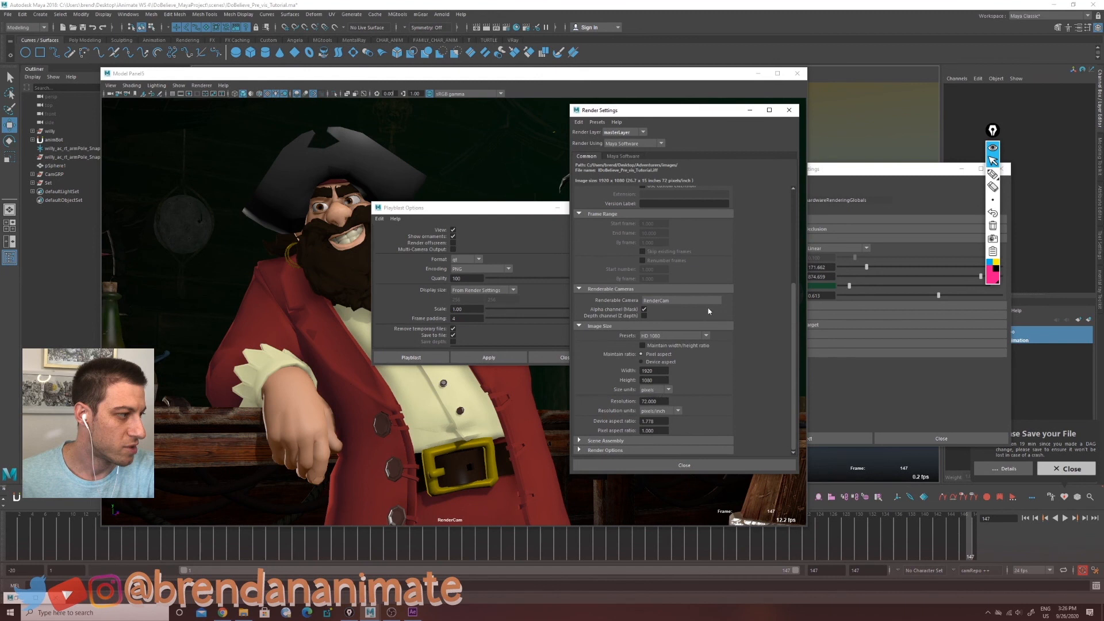
Step: Move the Playblast Options window and shrink the render camera's model panel window
left_click_drag(518, 208, 481, 248)
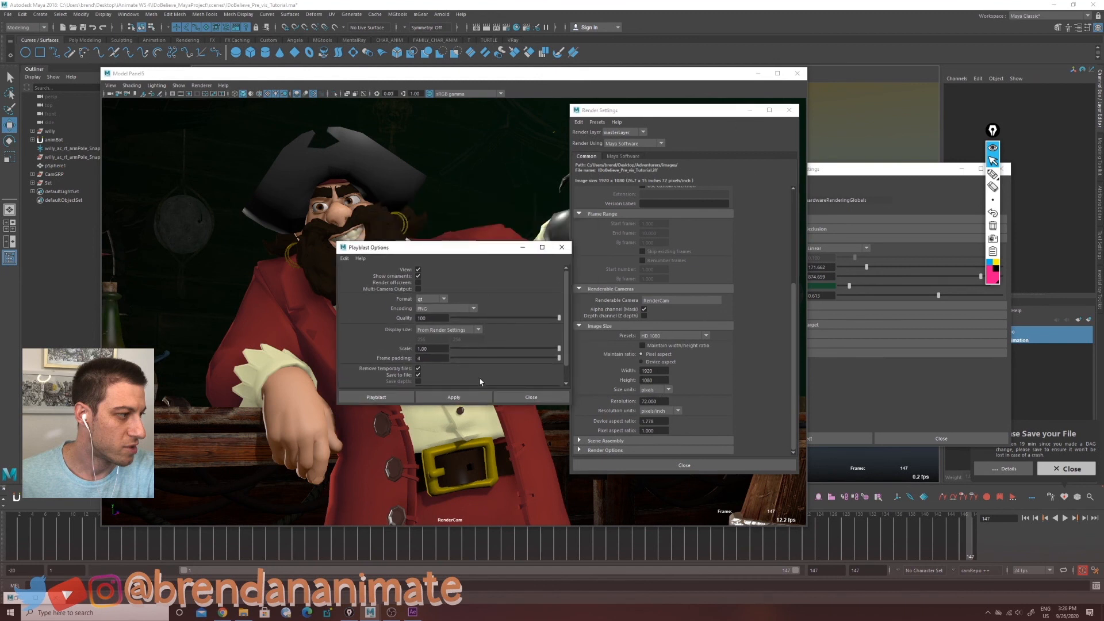
left_click_drag(807, 527, 389, 310)
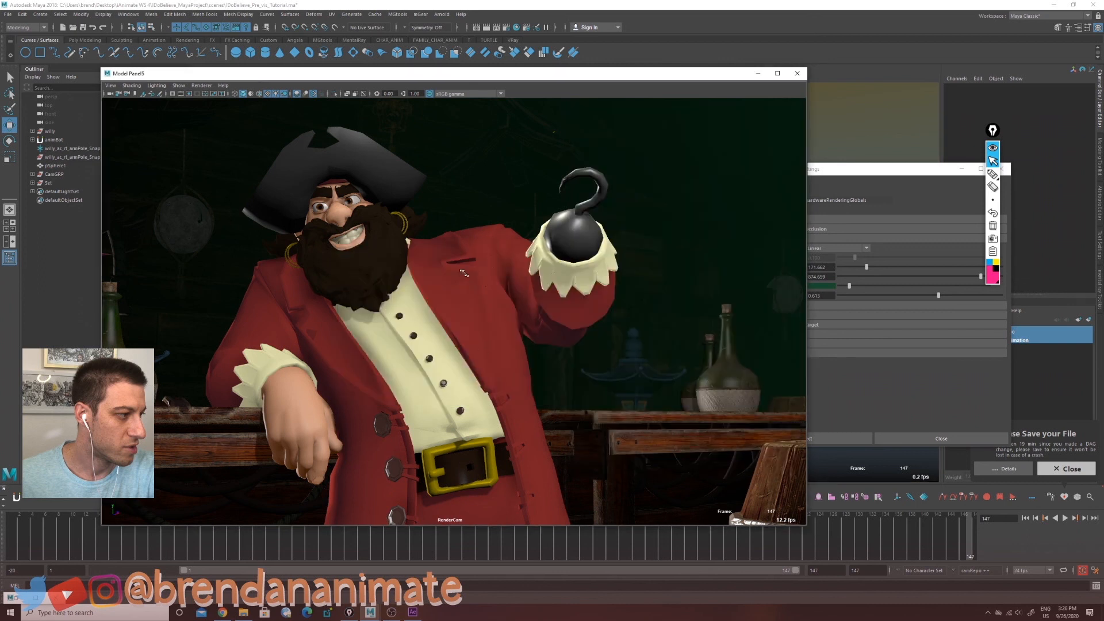
left_click_drag(454, 297, 387, 297)
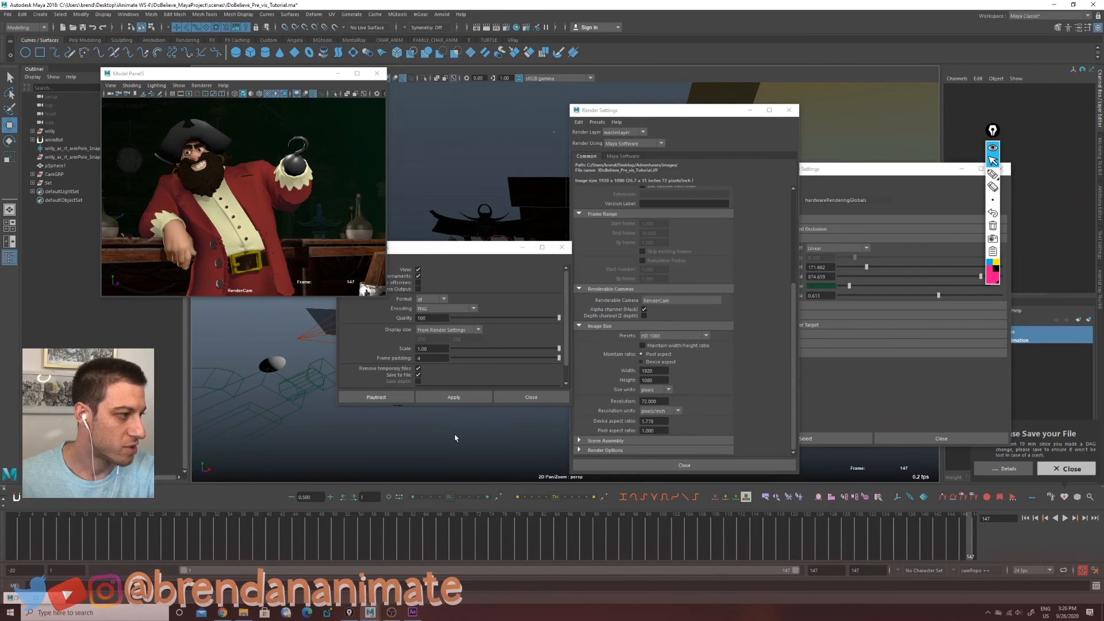